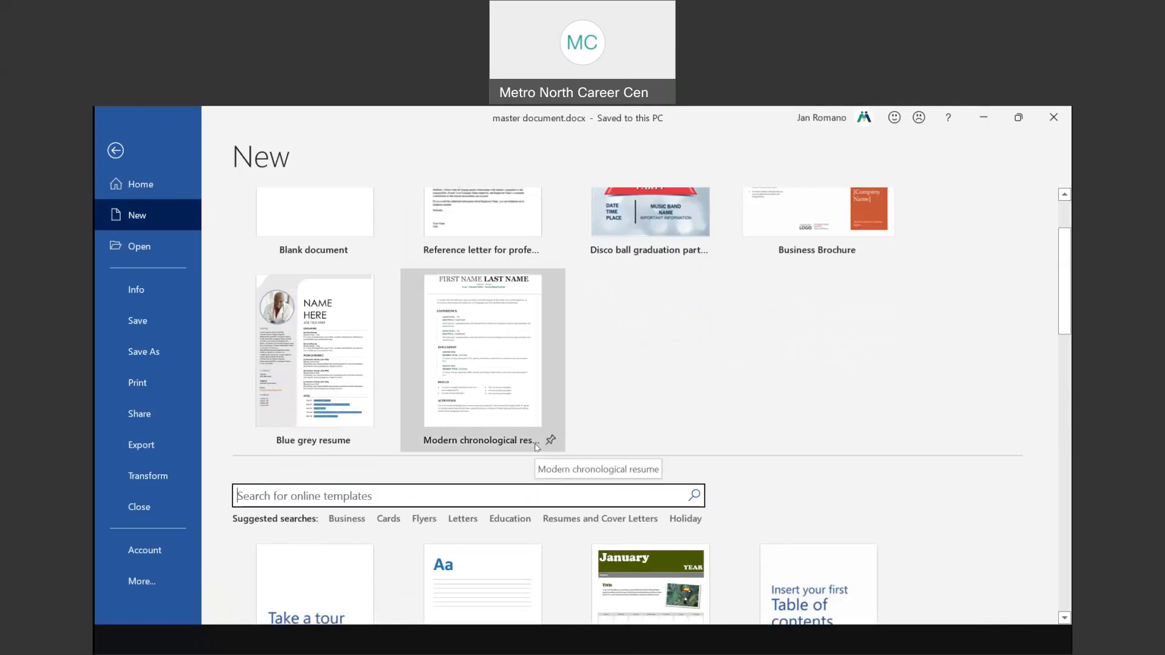
Step: Search the online templates for "book" and browse the designs offered
type("boo")
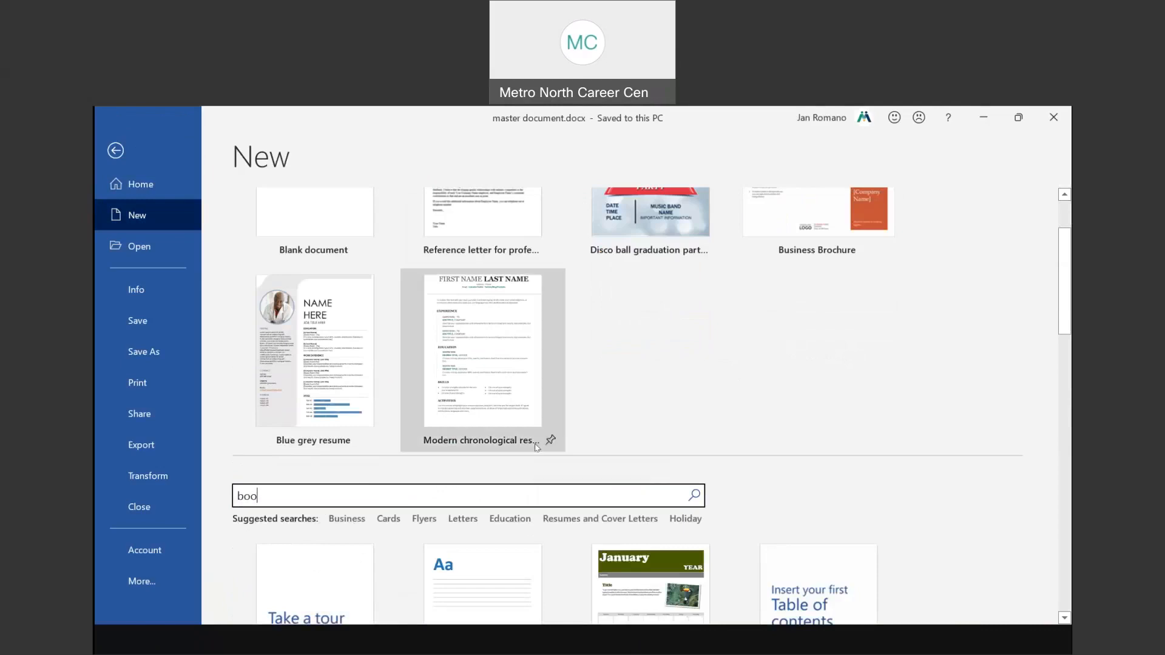
type("k")
key("Return")
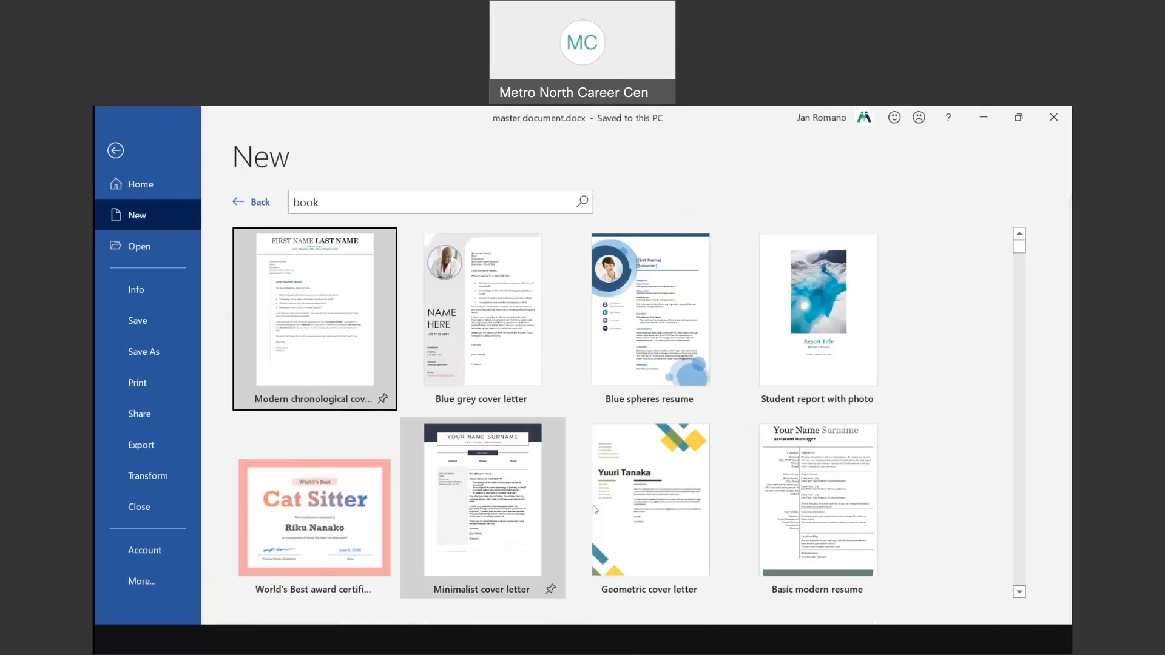
scroll(594, 509, "down", 6)
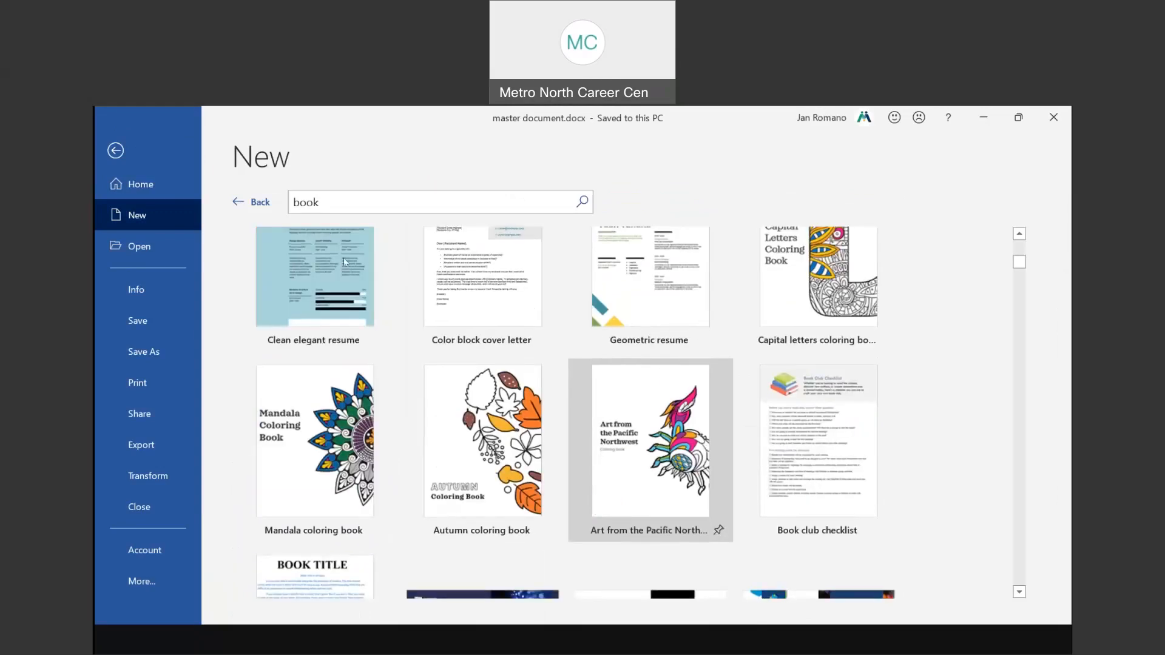
scroll(346, 262, "up", 8)
Step: Search the online templates for "brochure" and look through the available designs
double_click(307, 202)
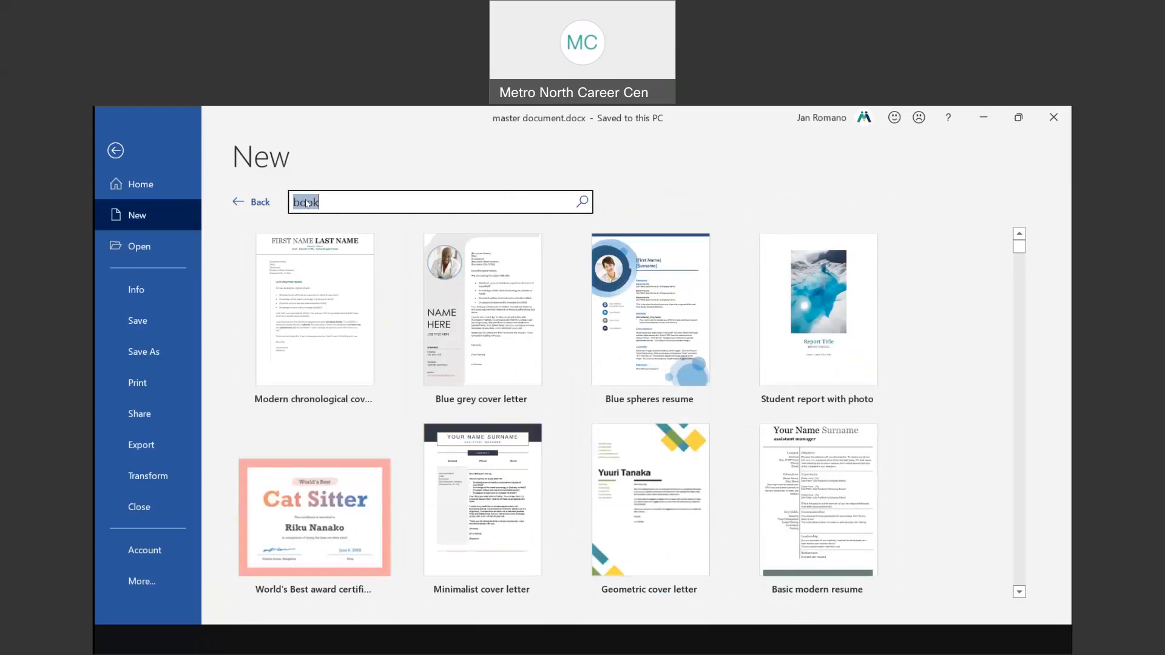
type("brochure")
key("Return")
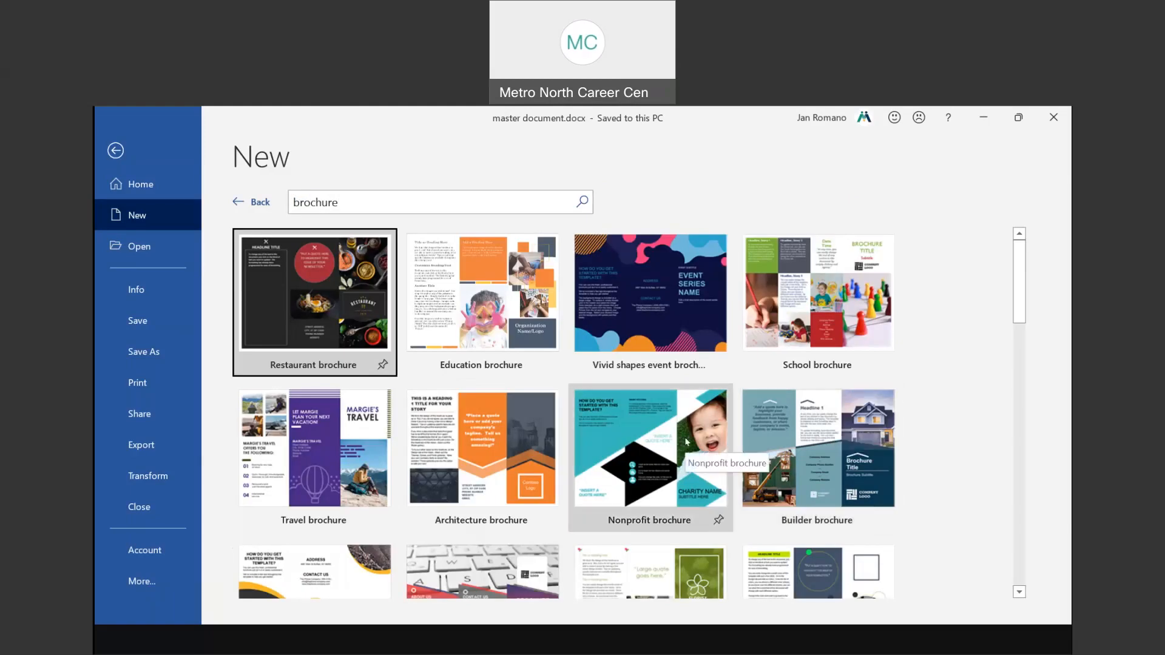
scroll(803, 415, "down", 2)
scroll(803, 415, "down", 3)
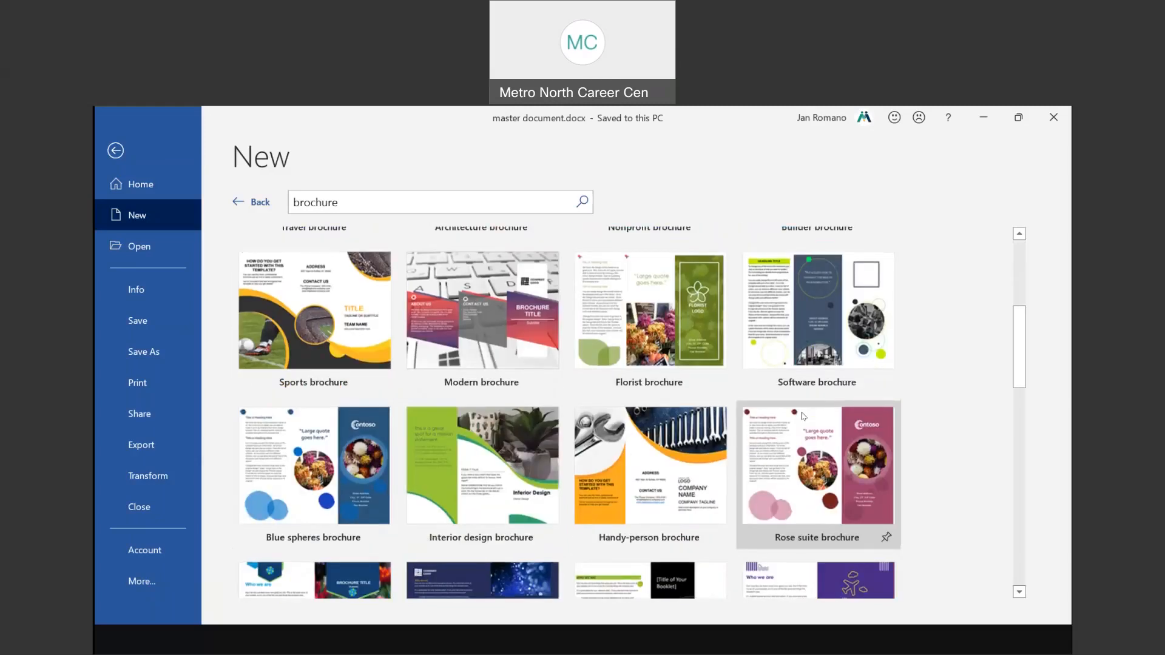
scroll(803, 415, "down", 2)
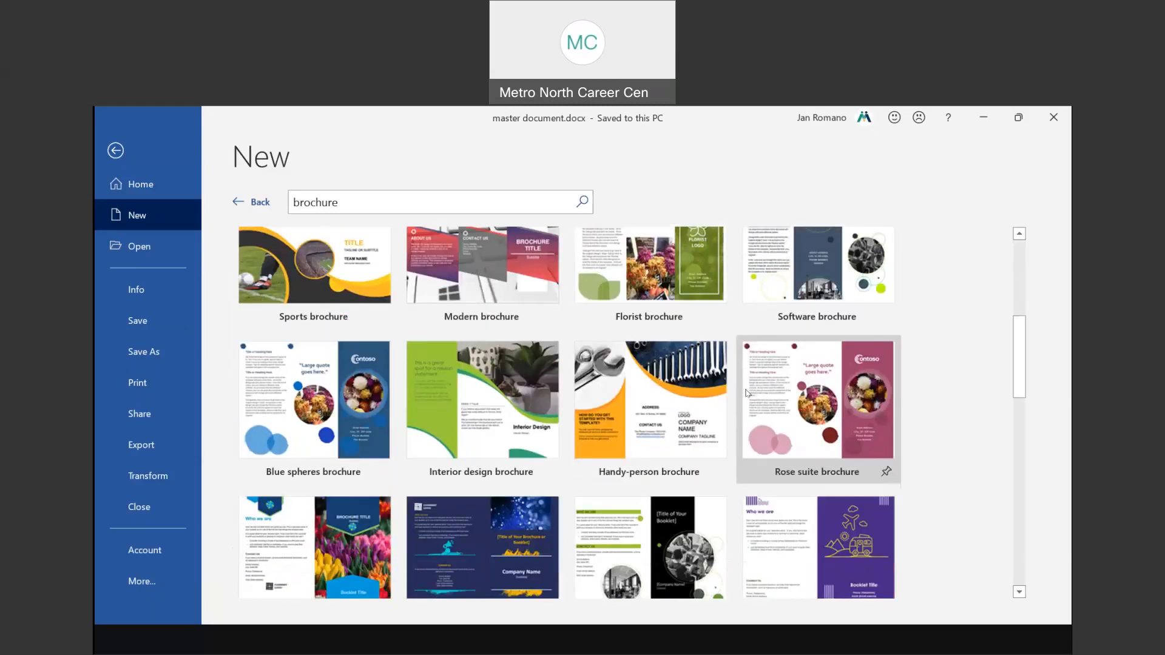
Step: Search the online templates for "certificate" and look over the award and gift designs
double_click(328, 202)
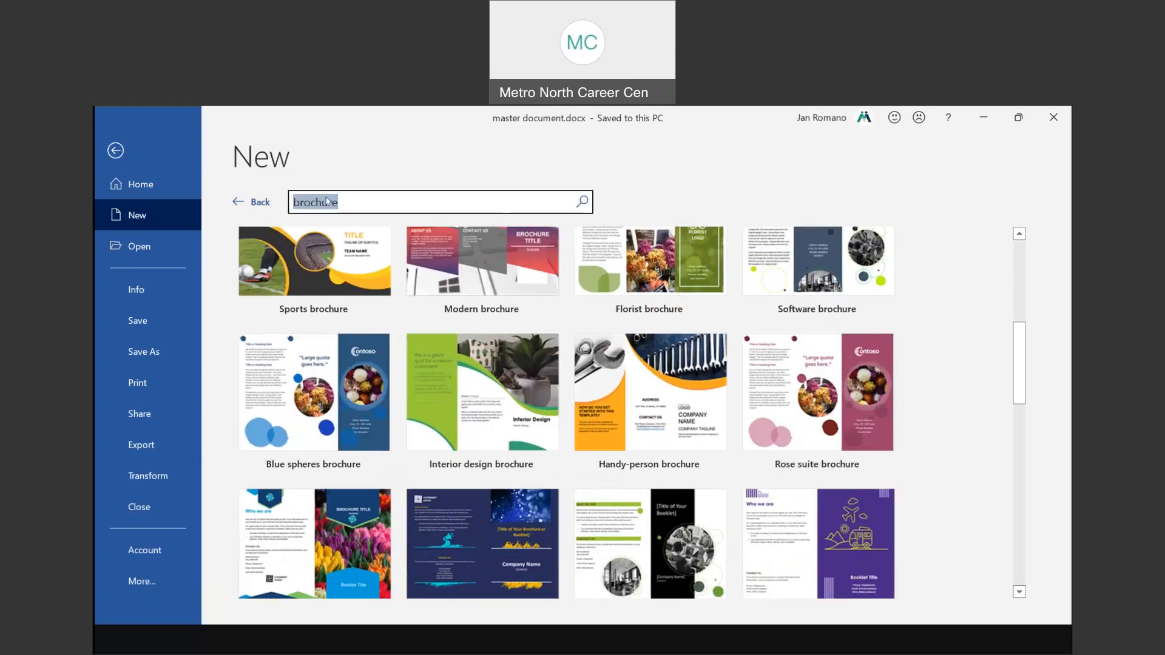
type("certificate")
key("Return")
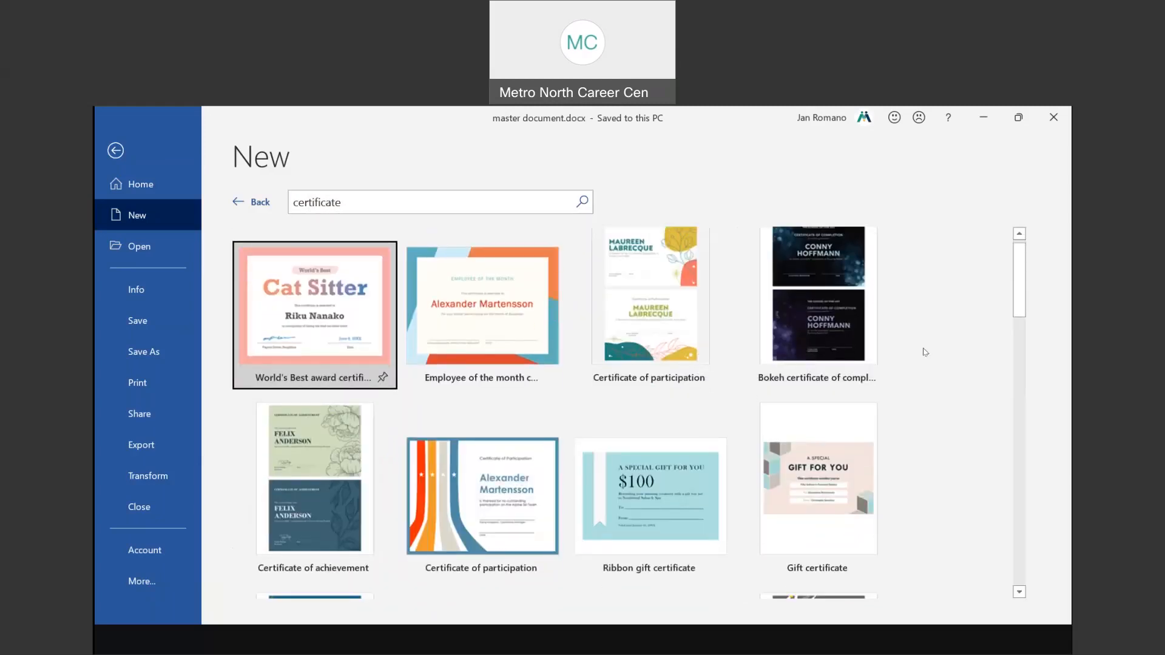
scroll(924, 353, "down", 4)
scroll(923, 356, "down", 5)
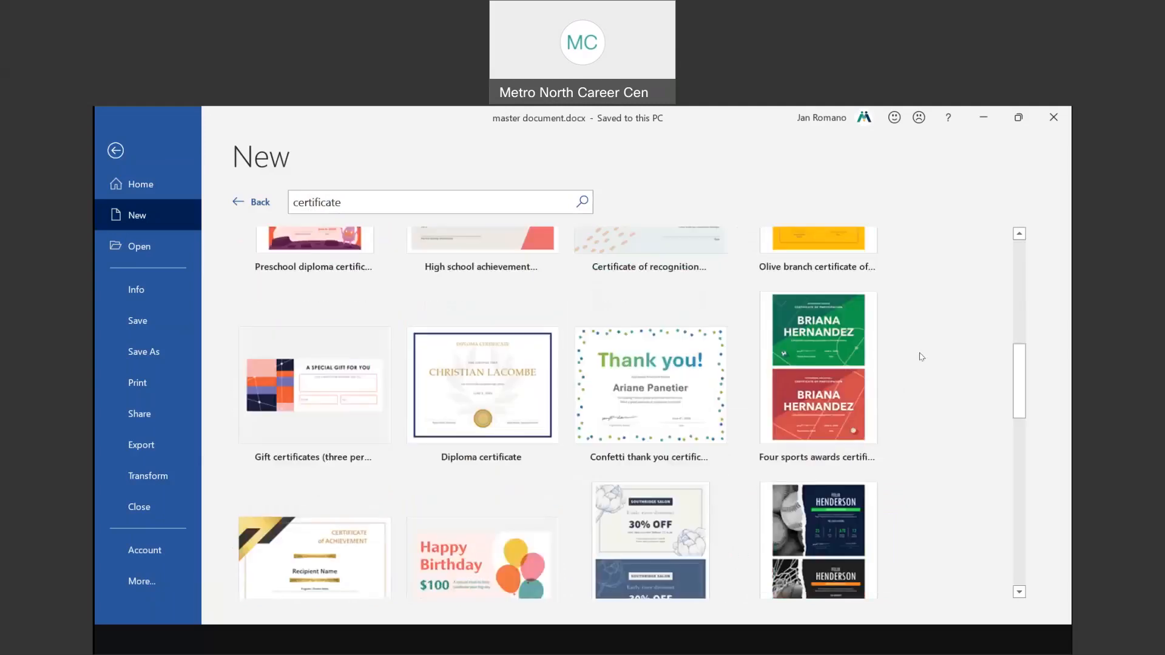
scroll(921, 356, "up", 6)
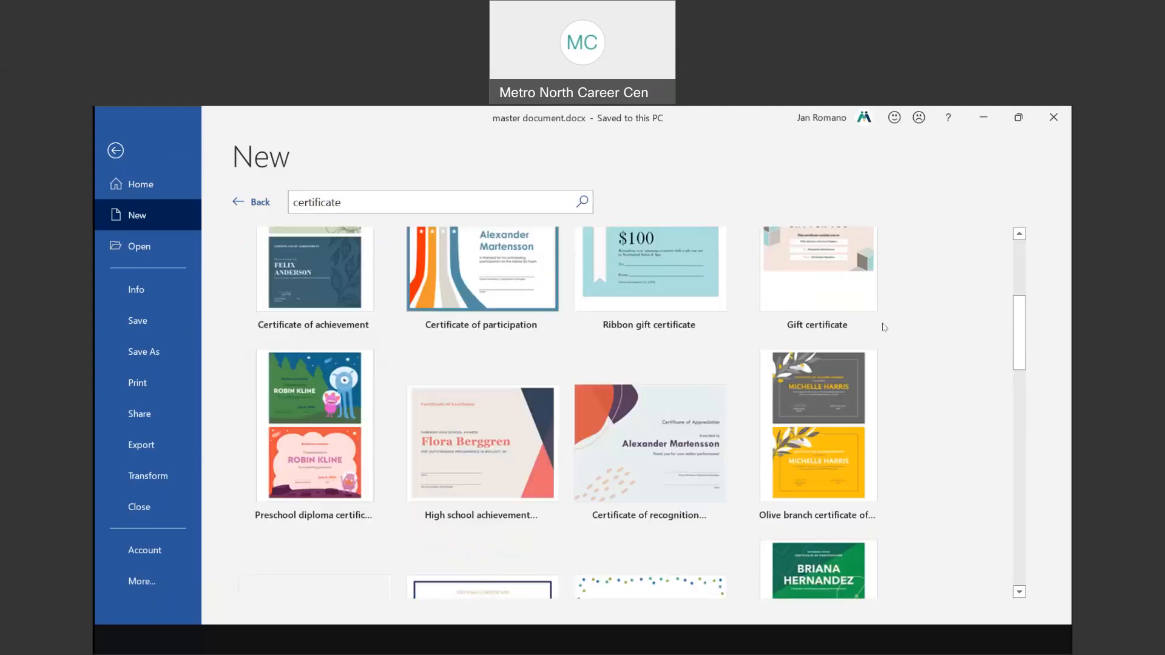
Step: Search the online templates for "letters"
triple_click(310, 198)
type("bus")
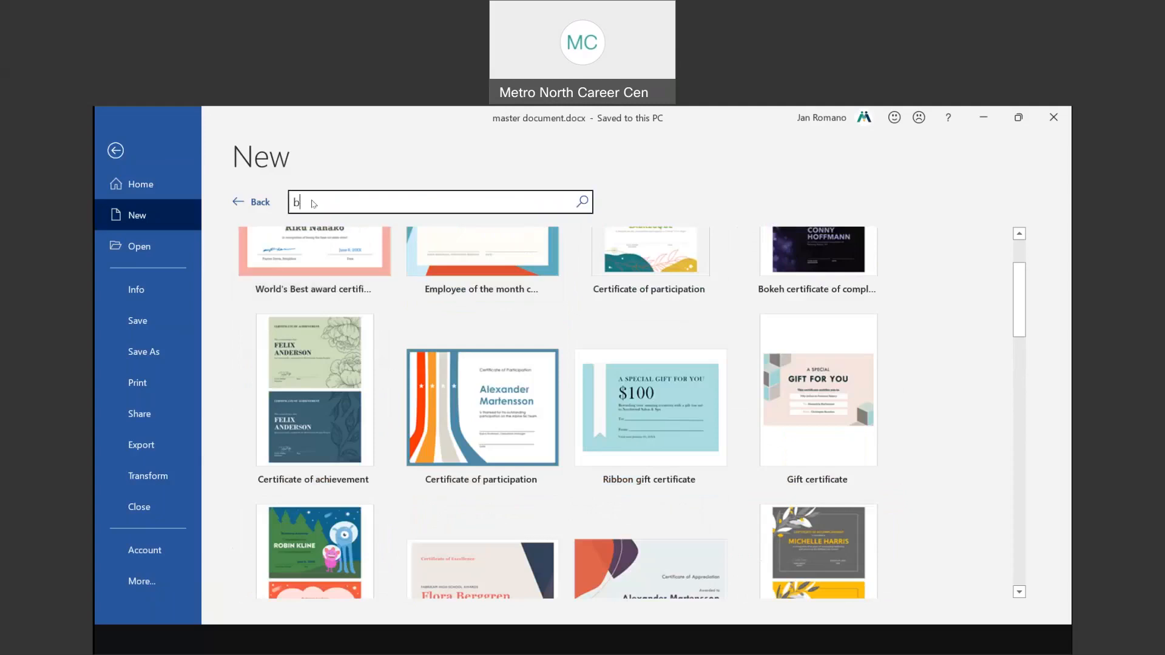
key("BackSpace")
key("BackSpace")
key("BackSpace")
type("letters")
key("Return")
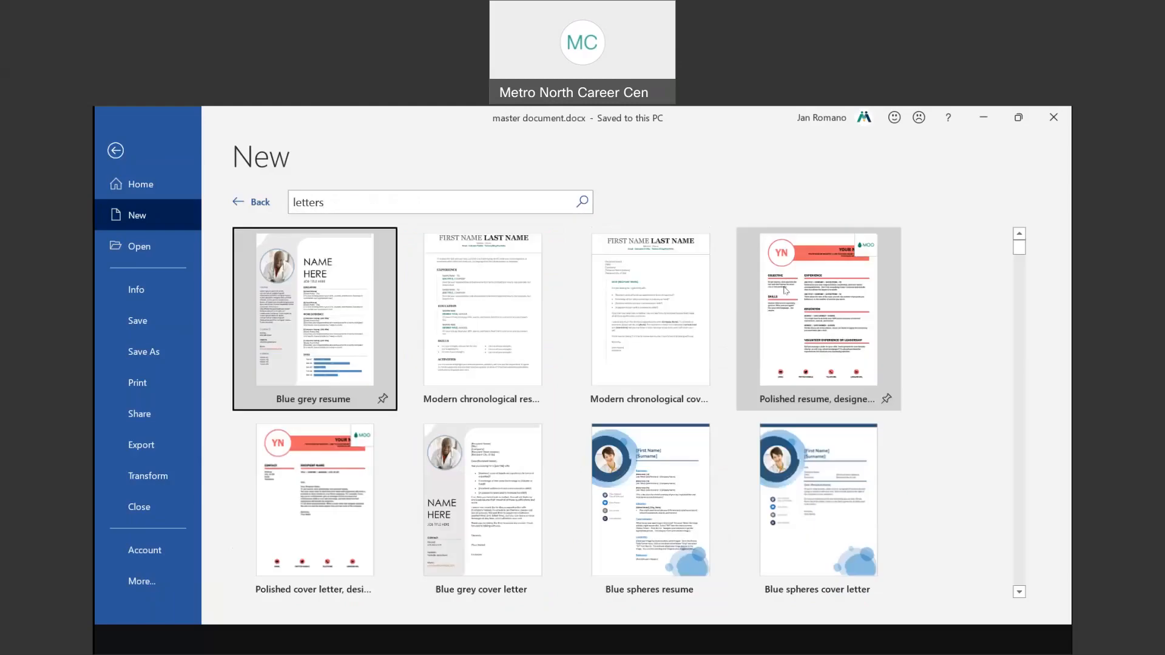
Step: Find the Business letter (Apothecary design) template among the letter designs and create a new document from it
scroll(786, 290, "down", 4)
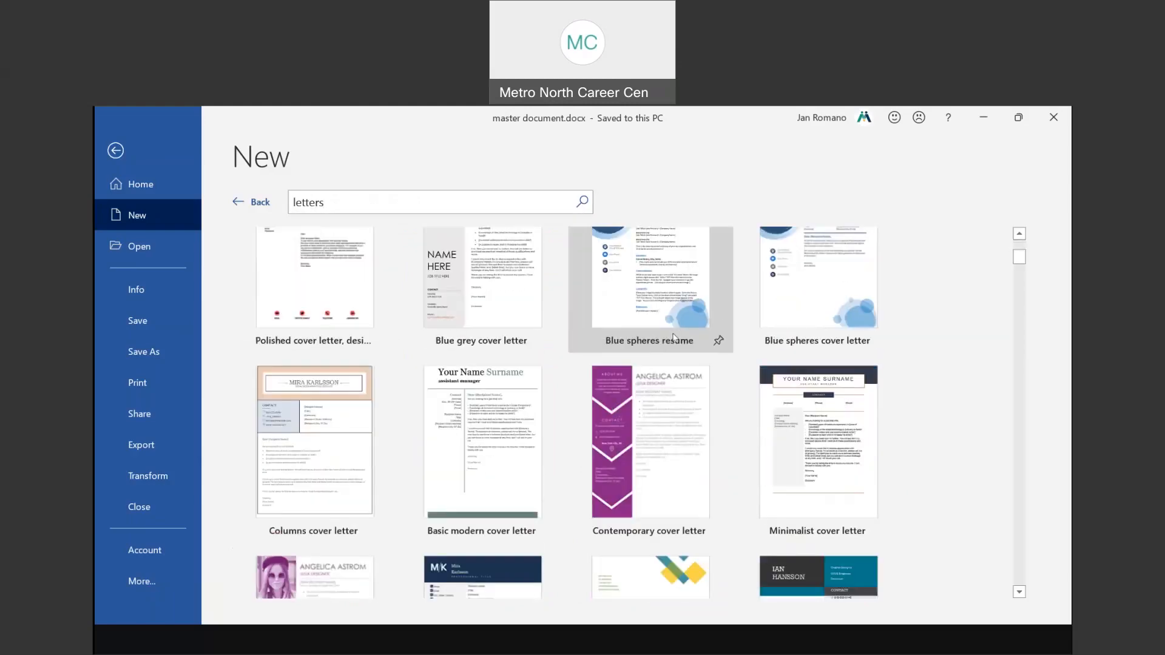
scroll(968, 258, "down", 5)
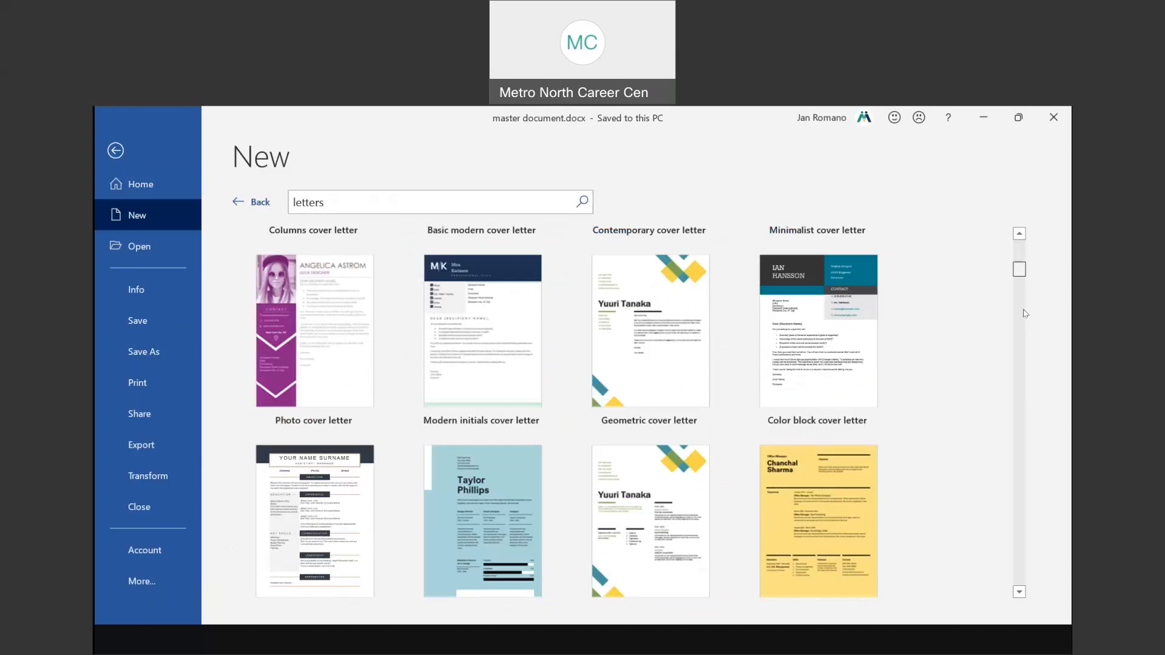
scroll(1025, 313, "down", 10)
left_click_drag(1022, 454, 1022, 457)
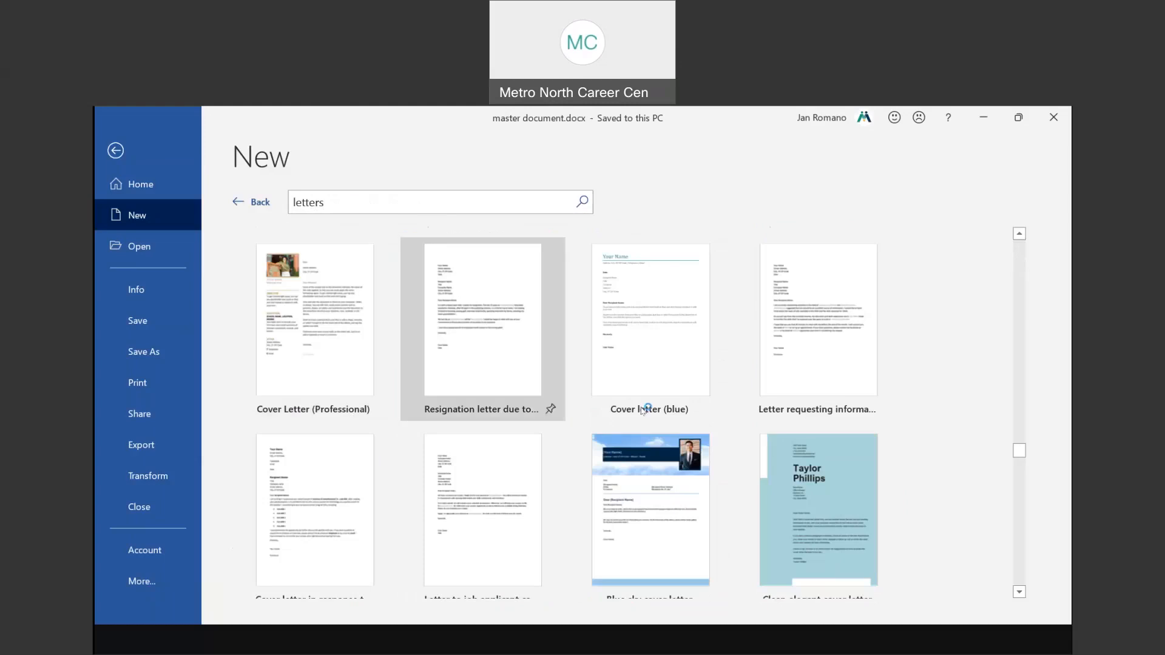
scroll(813, 380, "down", 3)
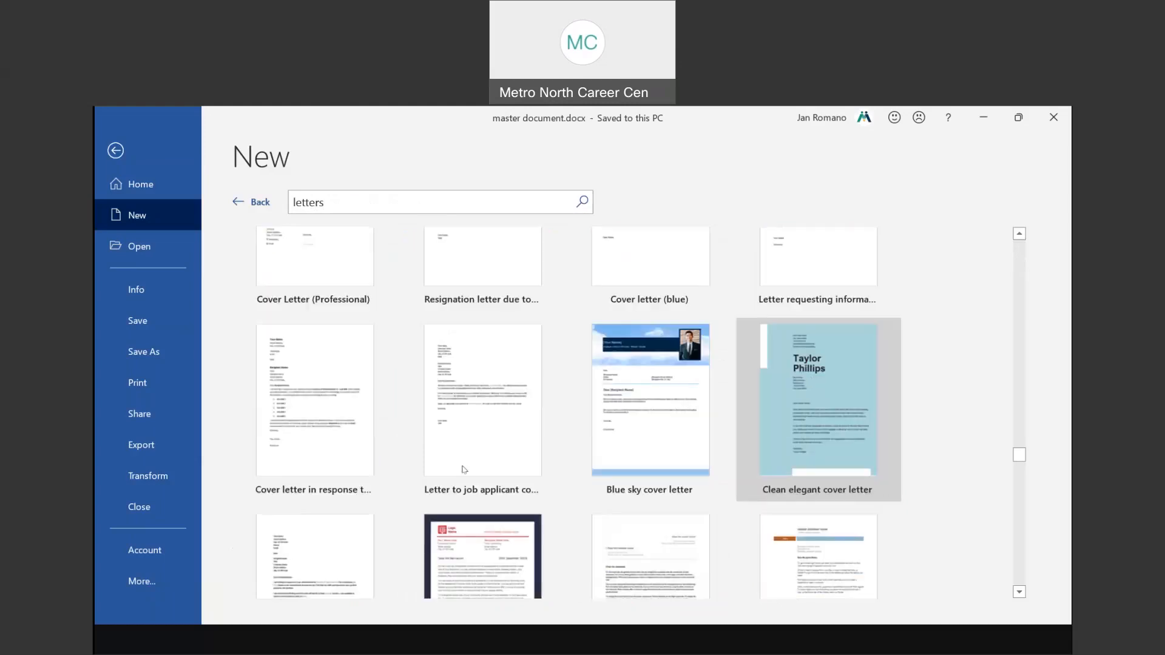
scroll(486, 479, "down", 3)
scroll(537, 501, "down", 6)
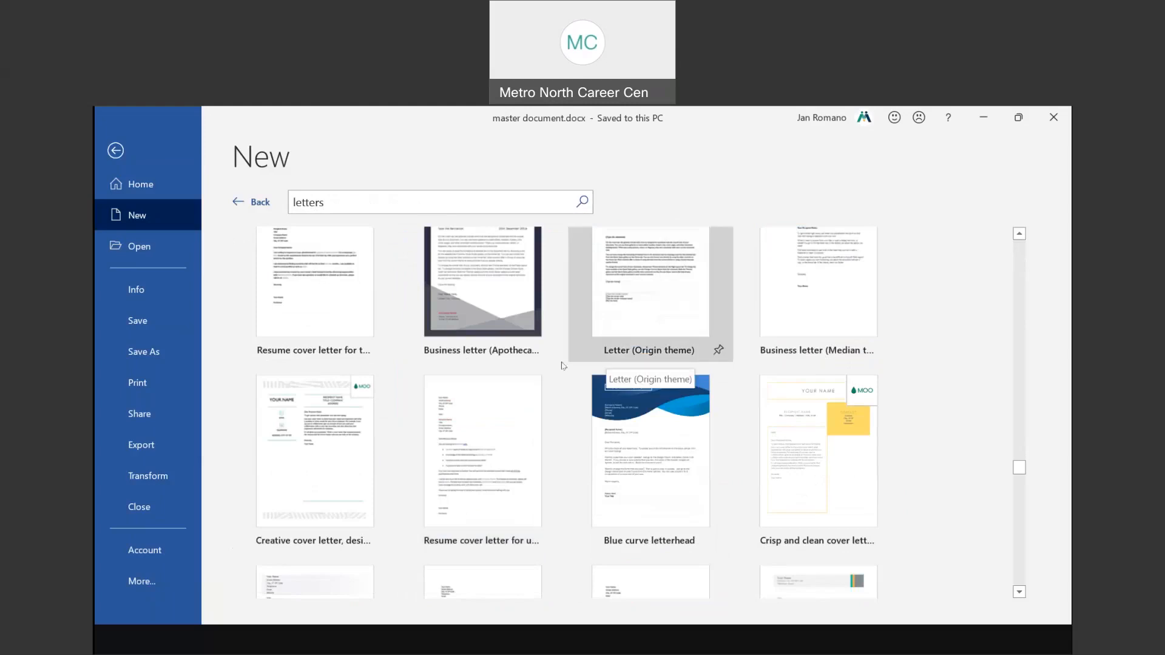
left_click(466, 269)
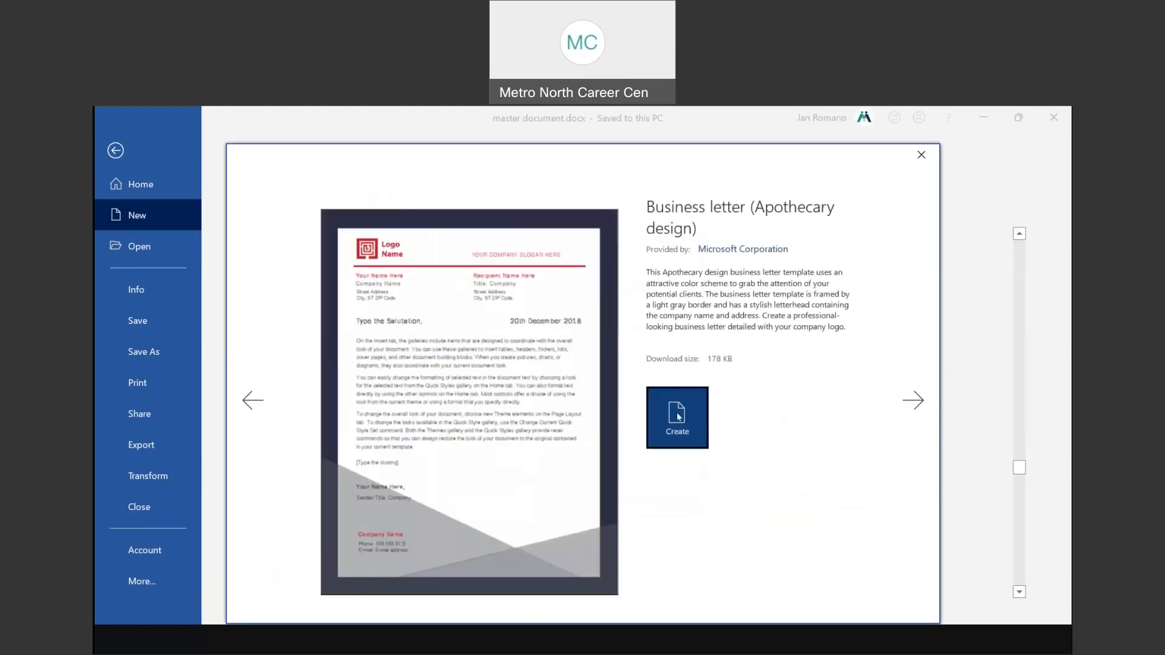
left_click(676, 416)
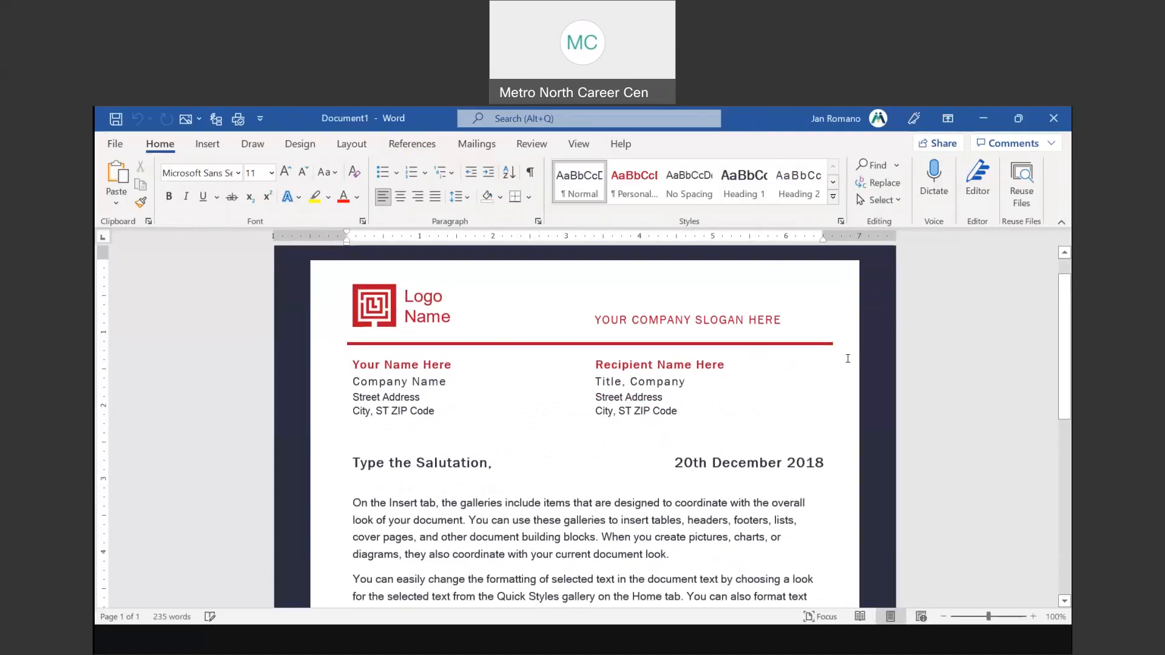
Step: Replace the company slogan placeholder in the letterhead with "MassHire"
left_click(360, 294)
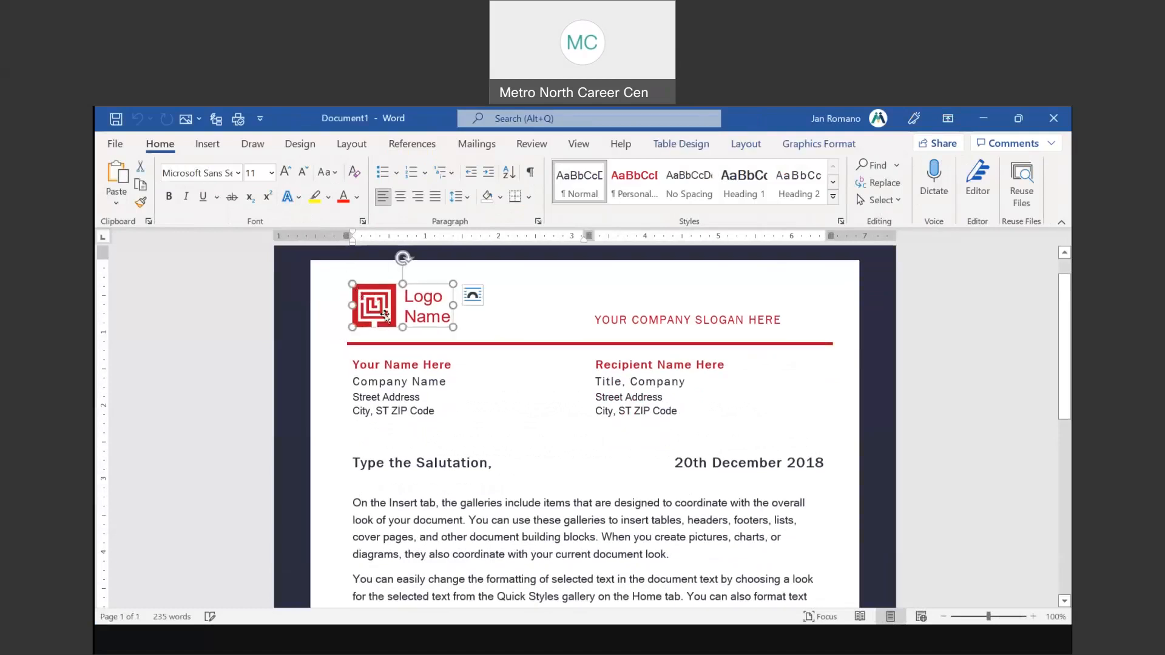
left_click(597, 318)
left_click_drag(597, 318, 770, 318)
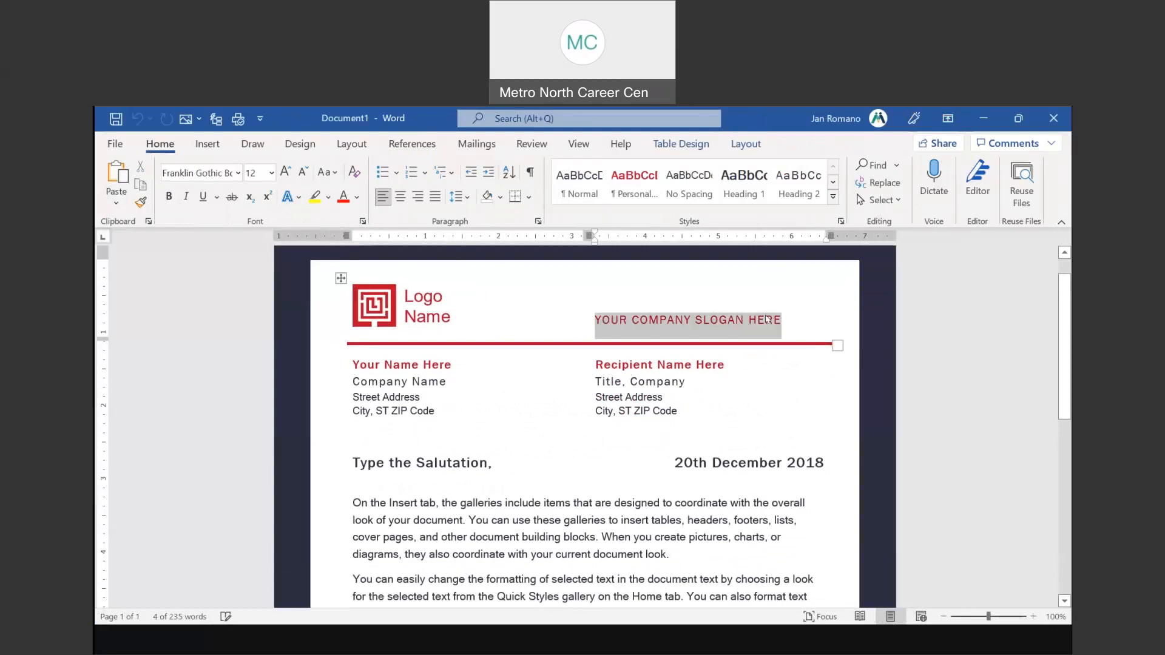
type("MassHire")
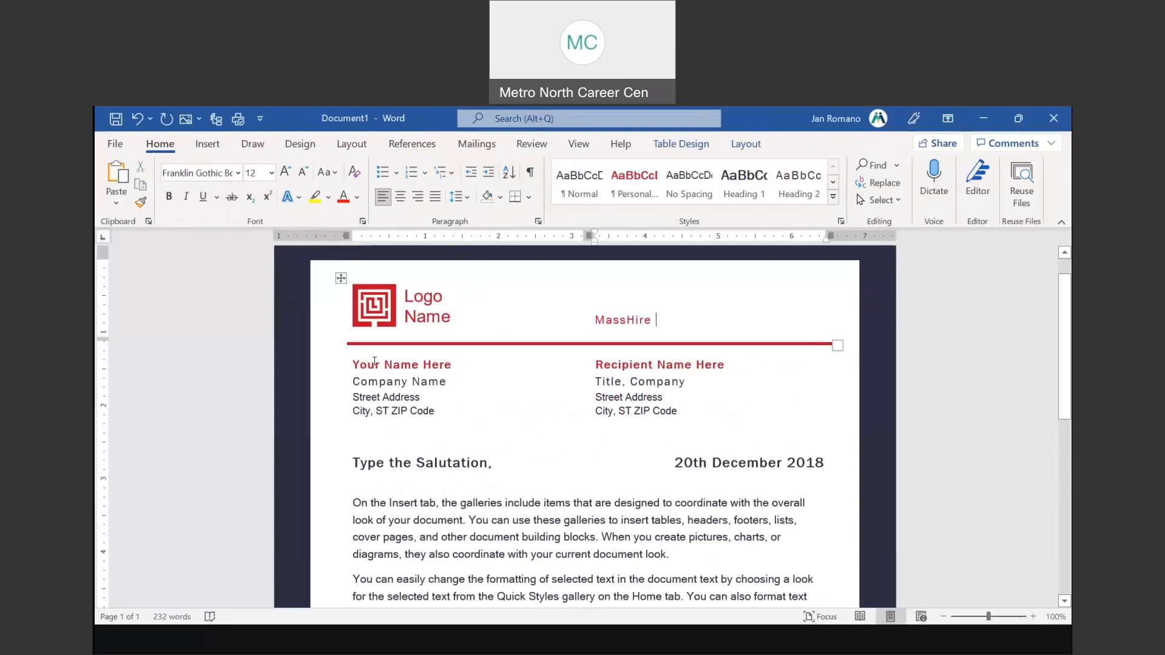
left_click(341, 336)
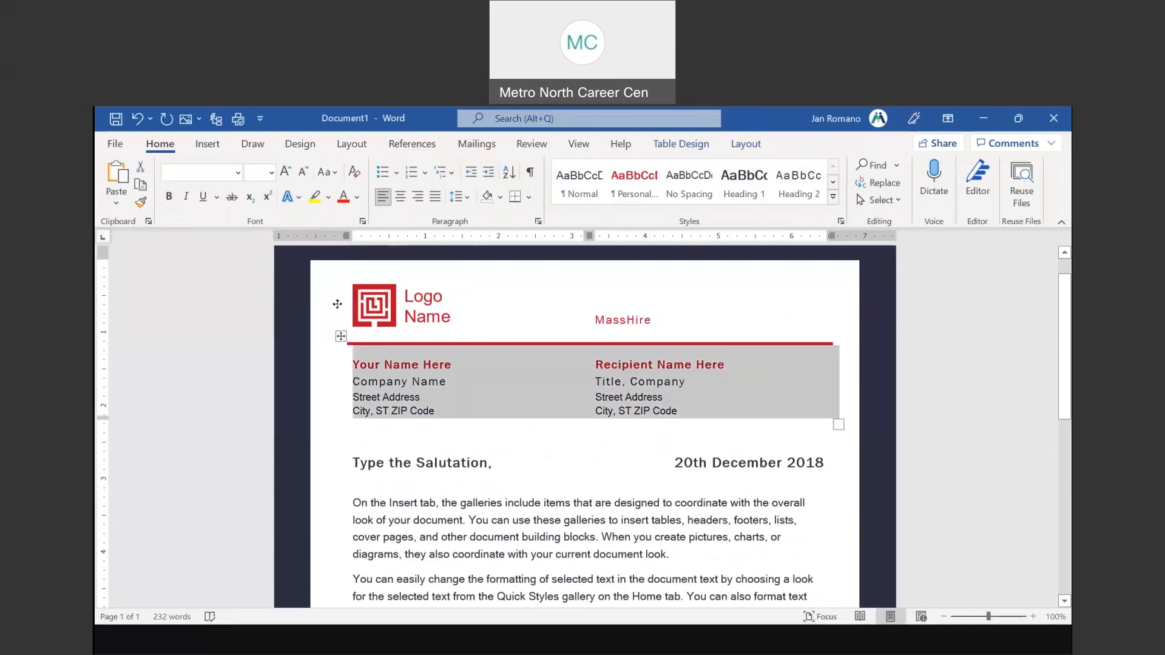
left_click(331, 285)
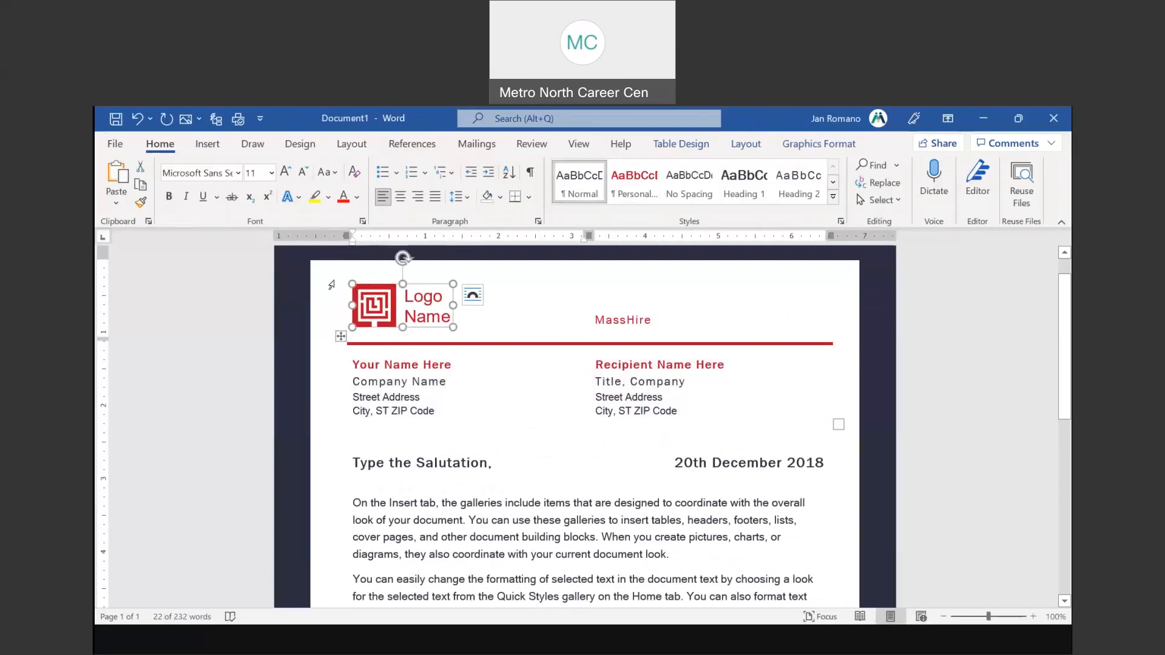
left_click(333, 285)
left_click(363, 360)
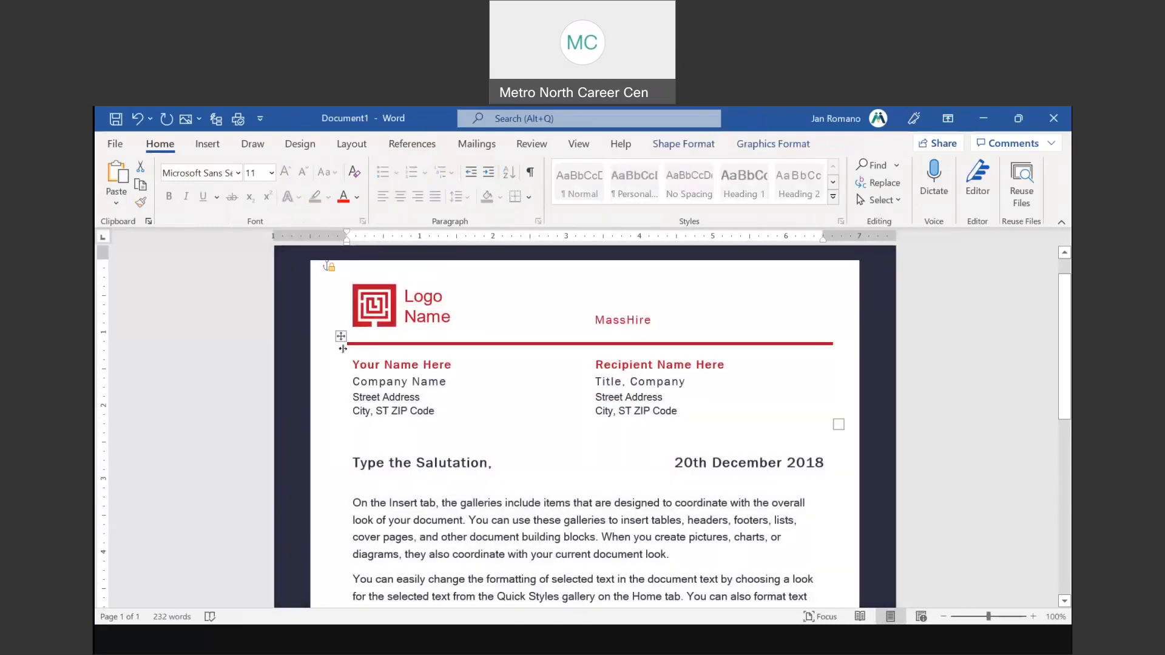
triple_click(410, 363)
left_click(621, 364)
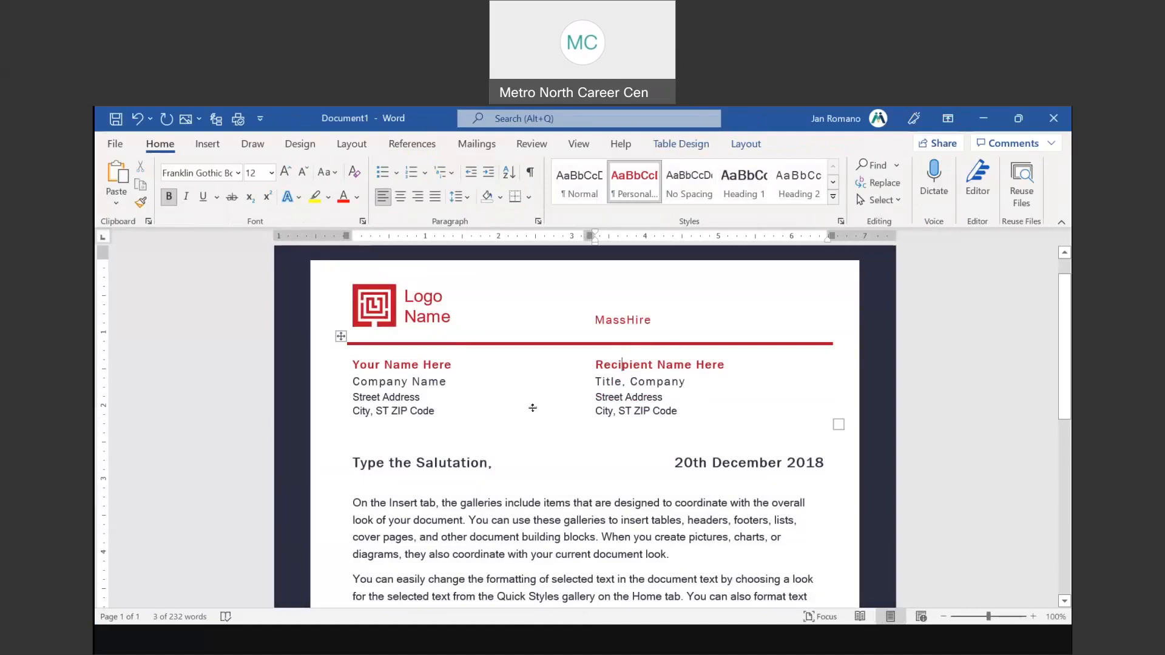
scroll(533, 408, "down", 3)
left_click_drag(346, 387, 453, 387)
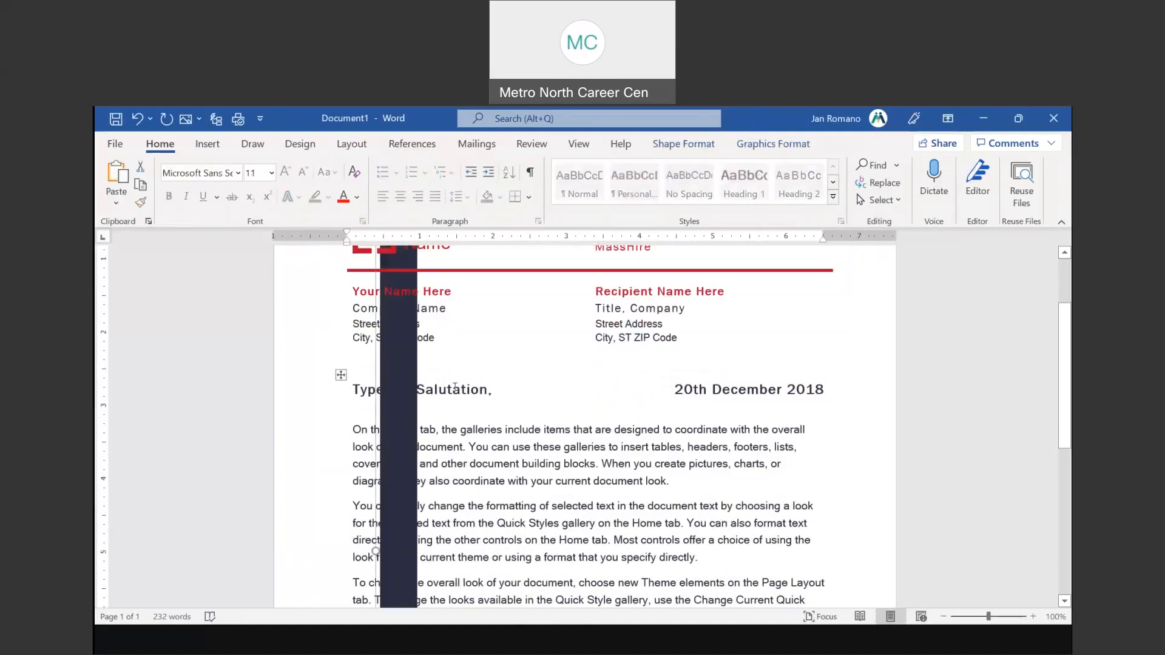
left_click(138, 119)
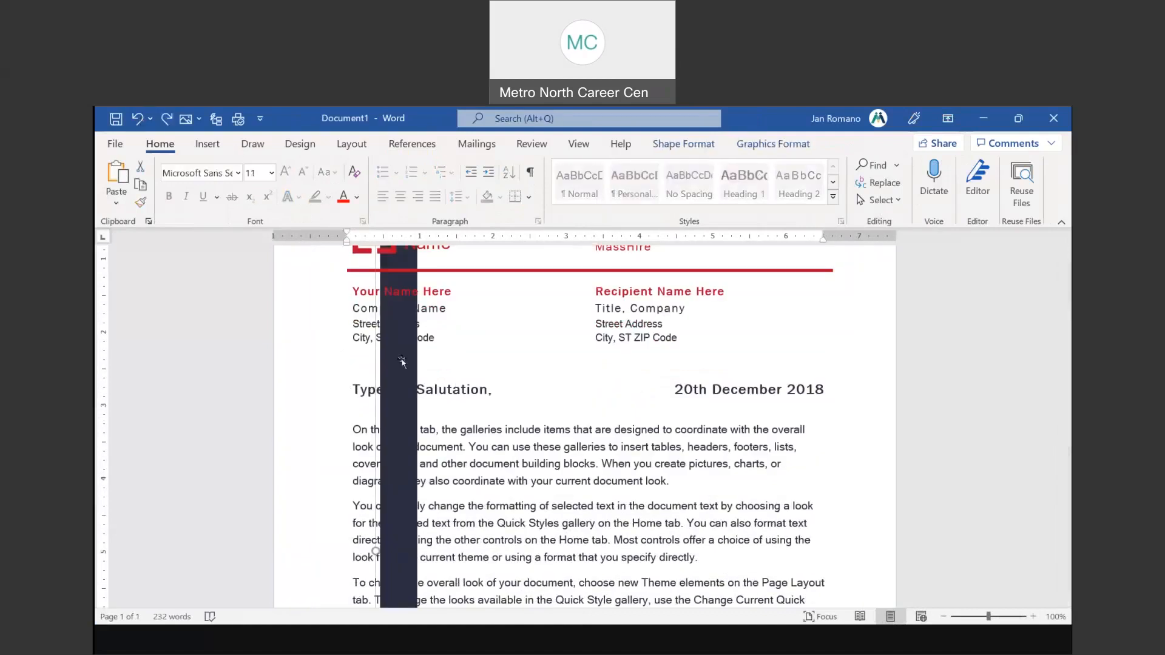
left_click(356, 388)
left_click(357, 387)
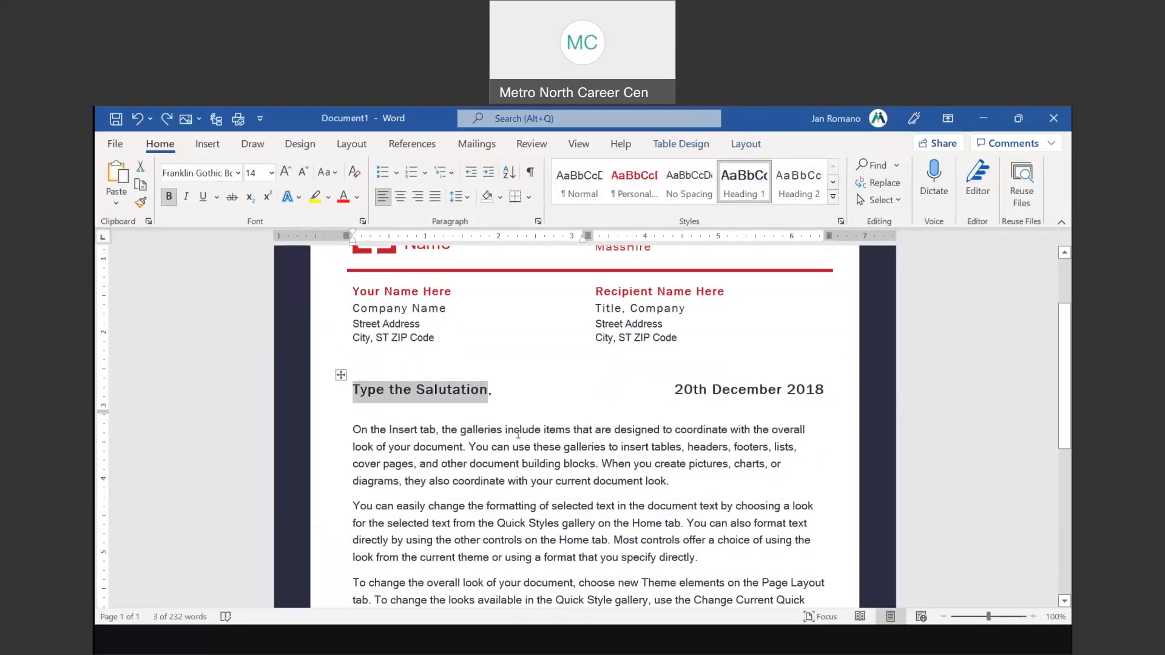
Step: Replace the letter's body placeholder with the filler text "lfkjlkjdsljdsfljsdflsdfajlsdfjlsfdajlasfdk" and the closing placeholder with "afdljdsfljdsflj"
left_click(492, 439)
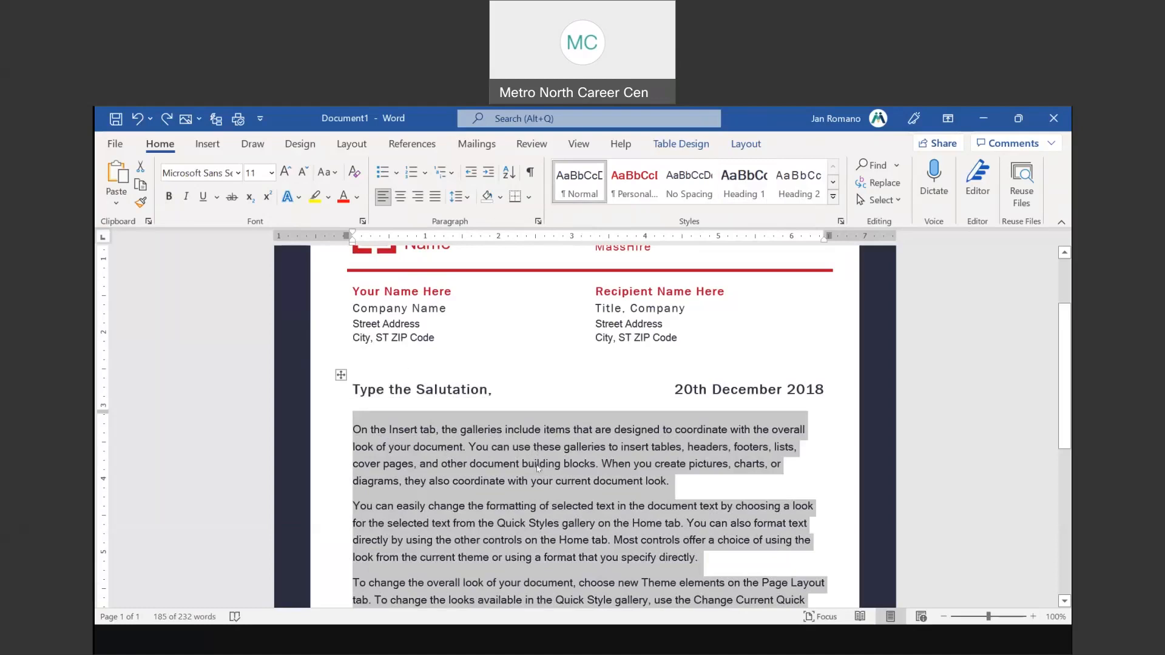
type("lfkjlkj")
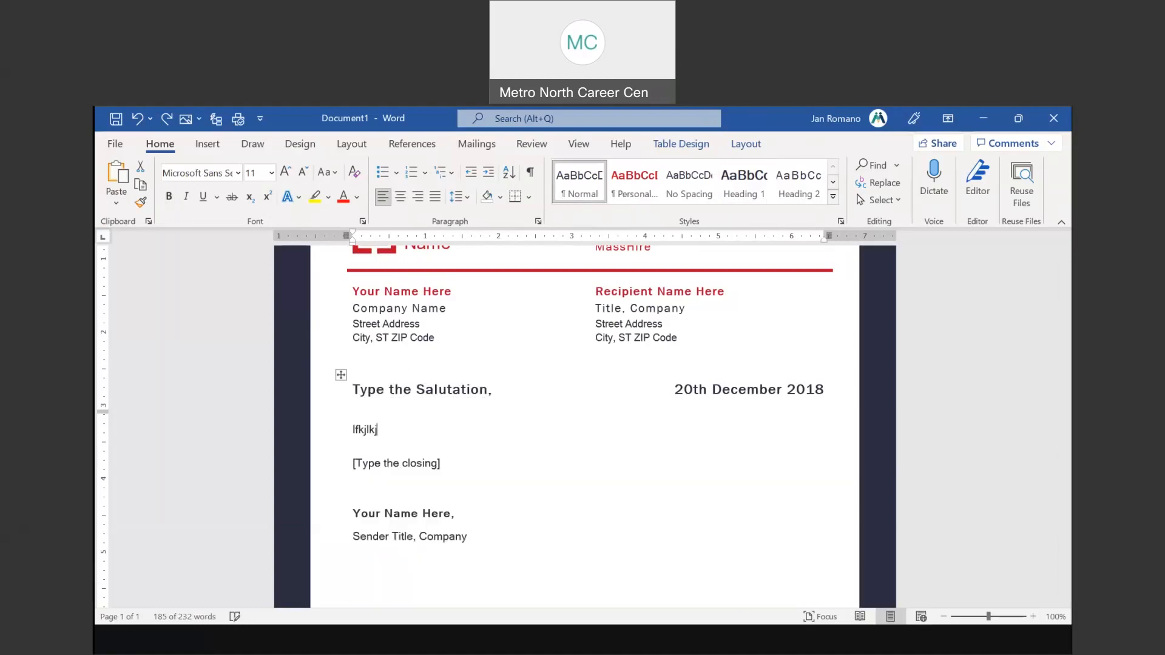
type("dsljdsfljsdflsdfajlsdfjlsfdajlasfdk")
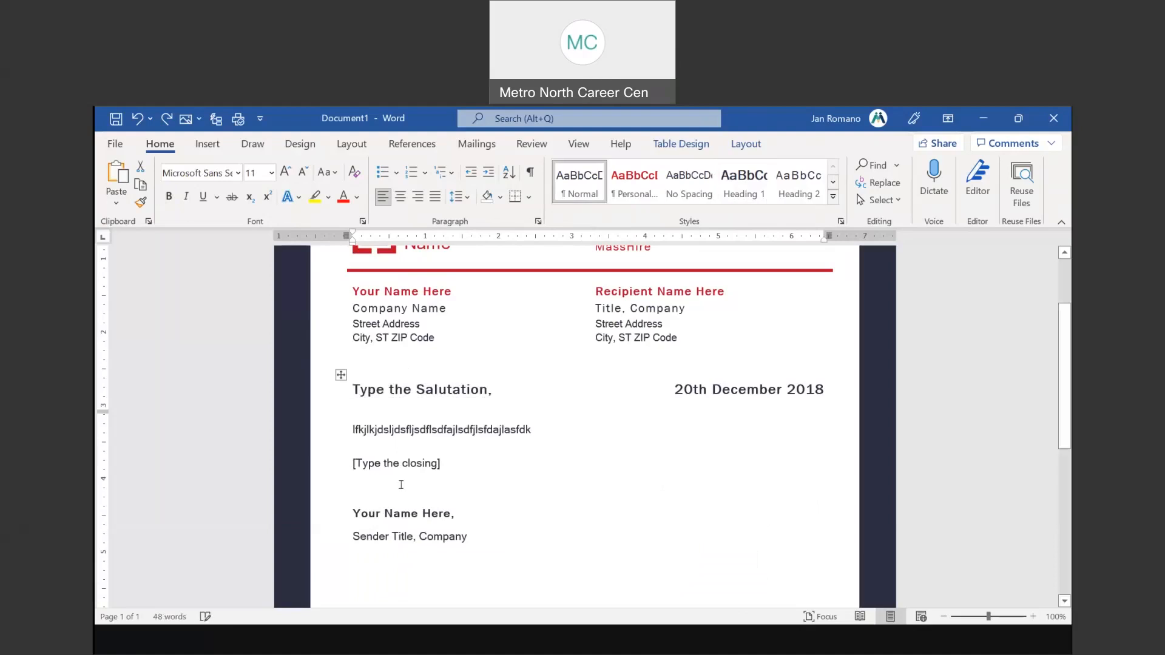
left_click(404, 464)
type("afdljdsfljdsflj")
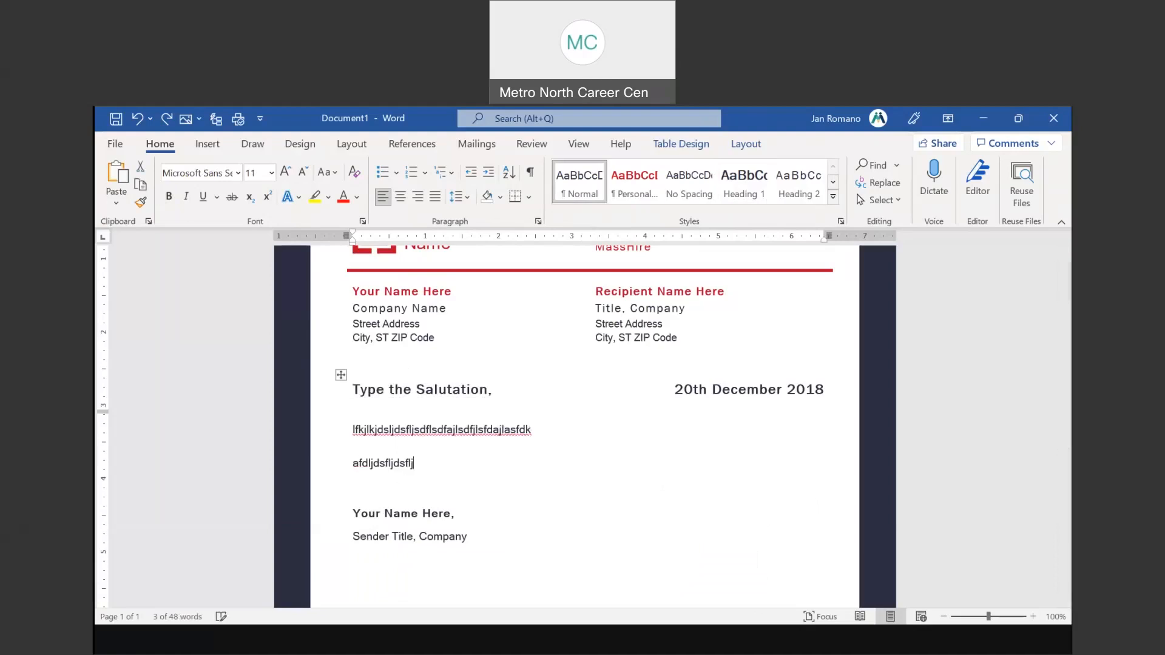
scroll(639, 474, "up", 2)
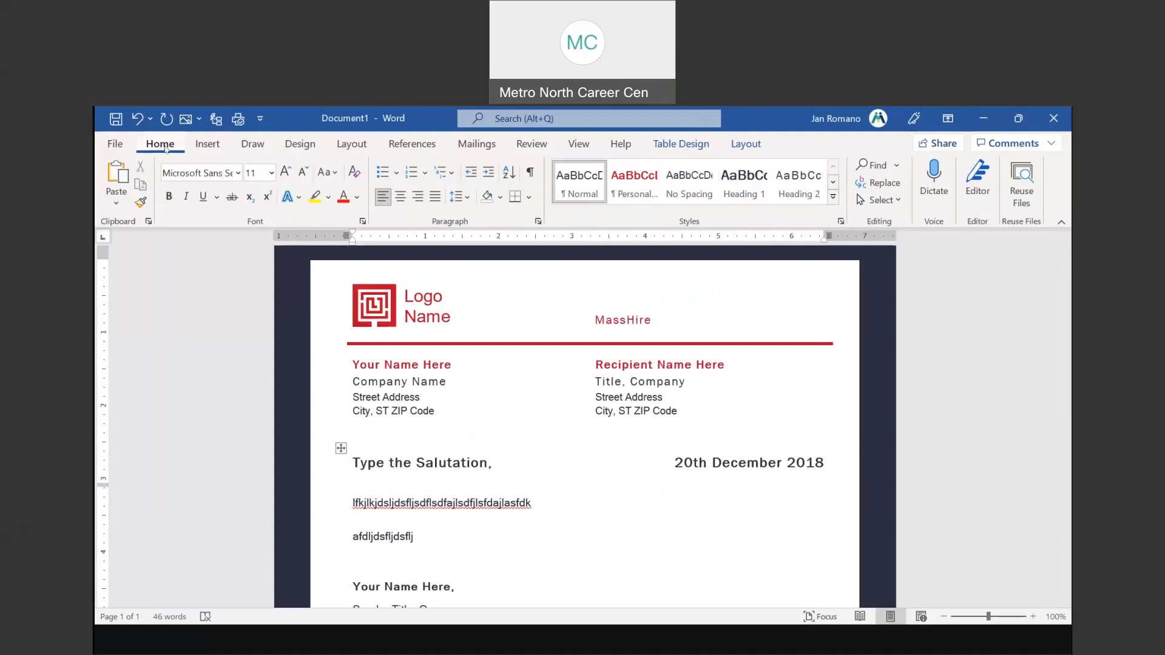
Step: Start a new document and search the online templates for "resume"
left_click(115, 145)
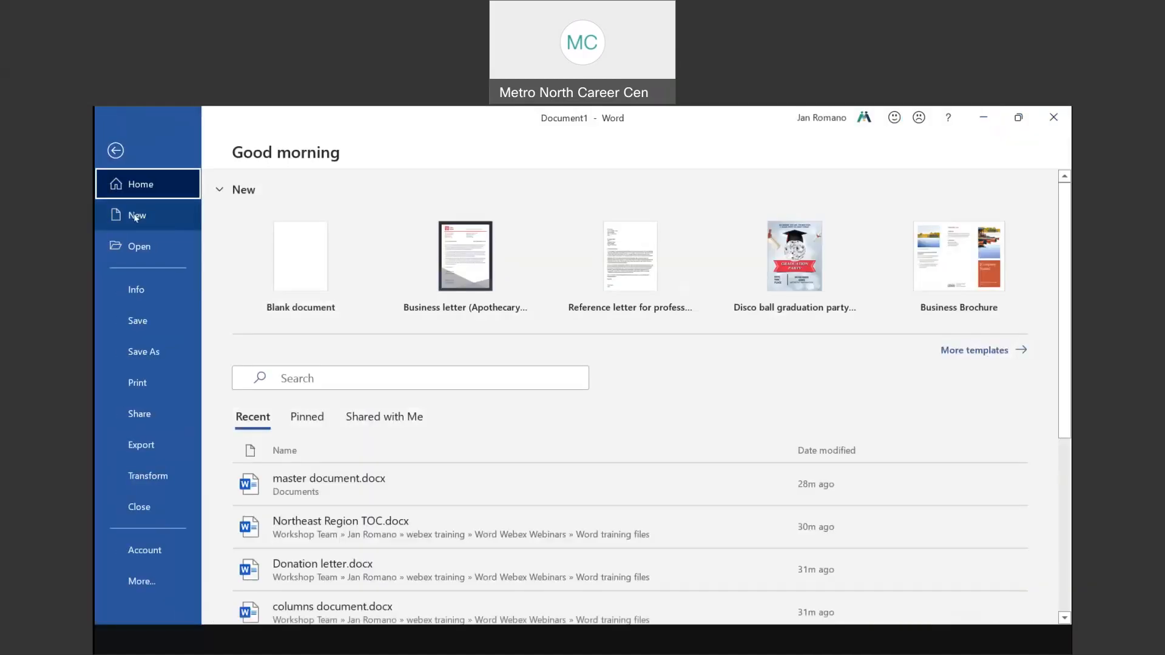
left_click(136, 217)
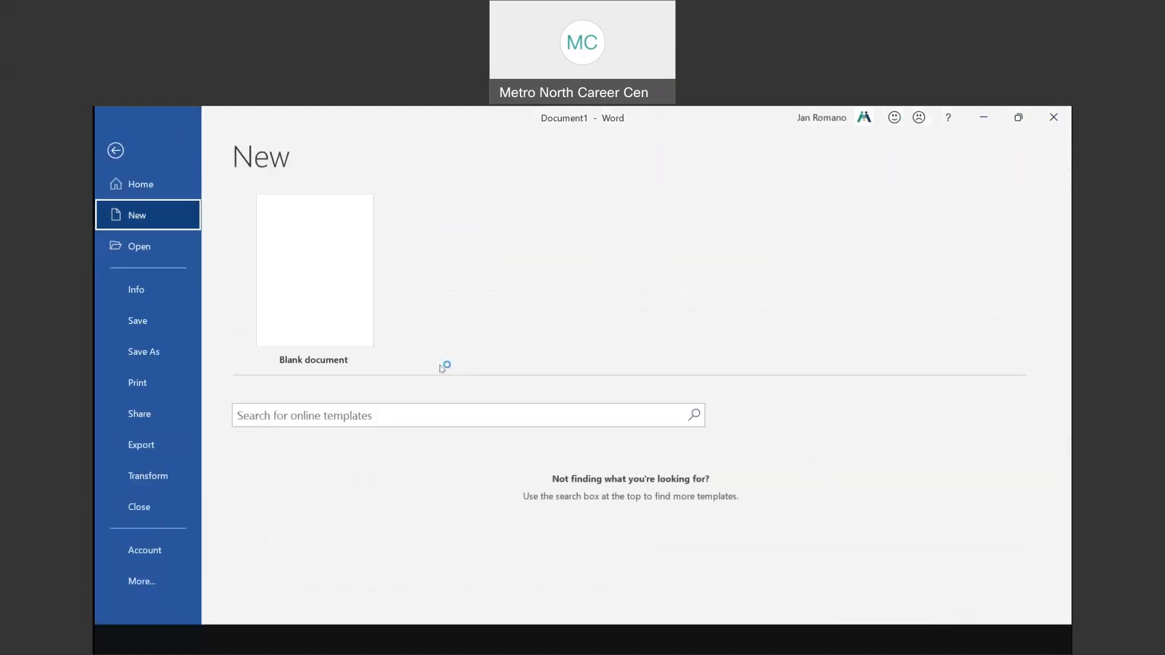
scroll(321, 423, "down", 3)
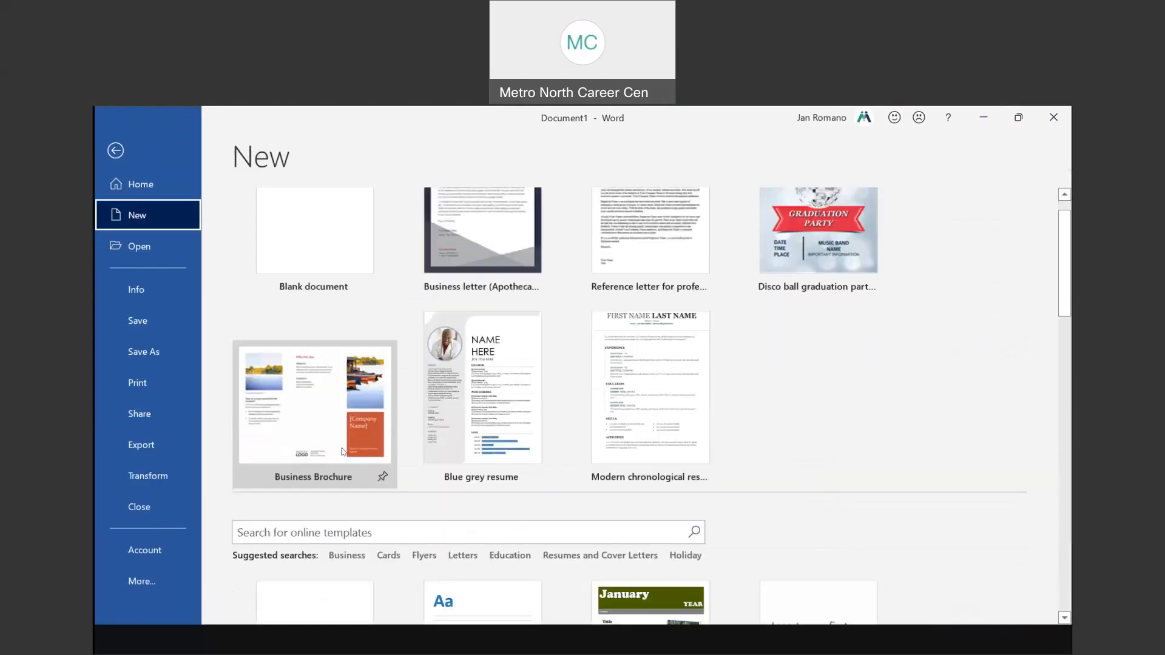
left_click(310, 423)
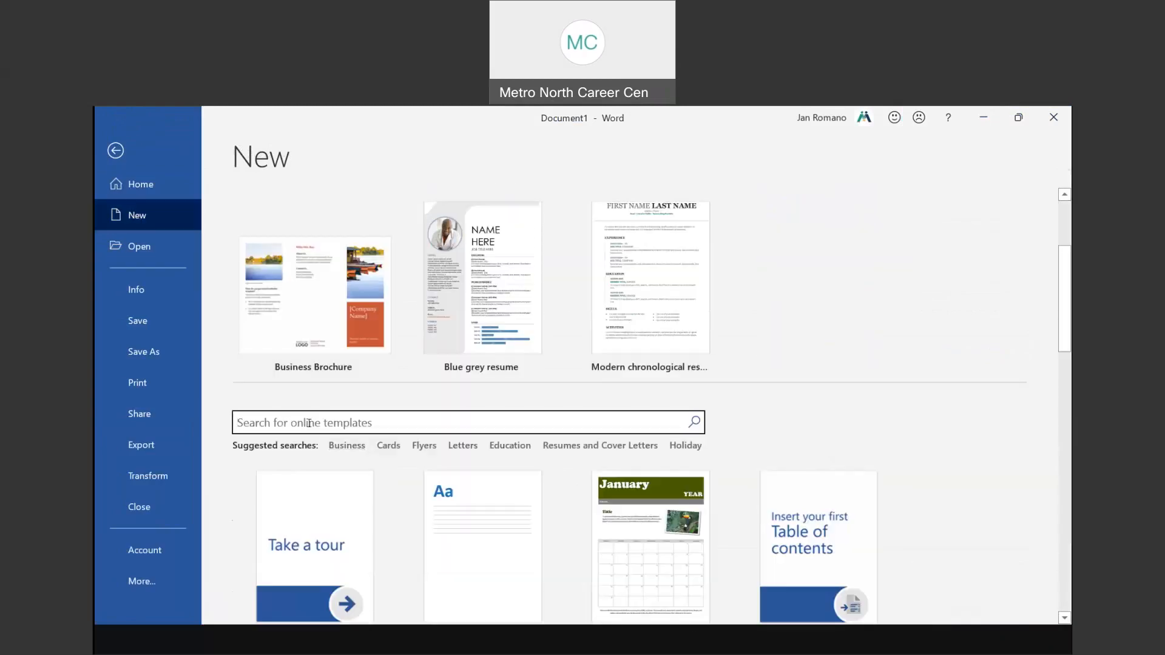
type("resume")
key("Return")
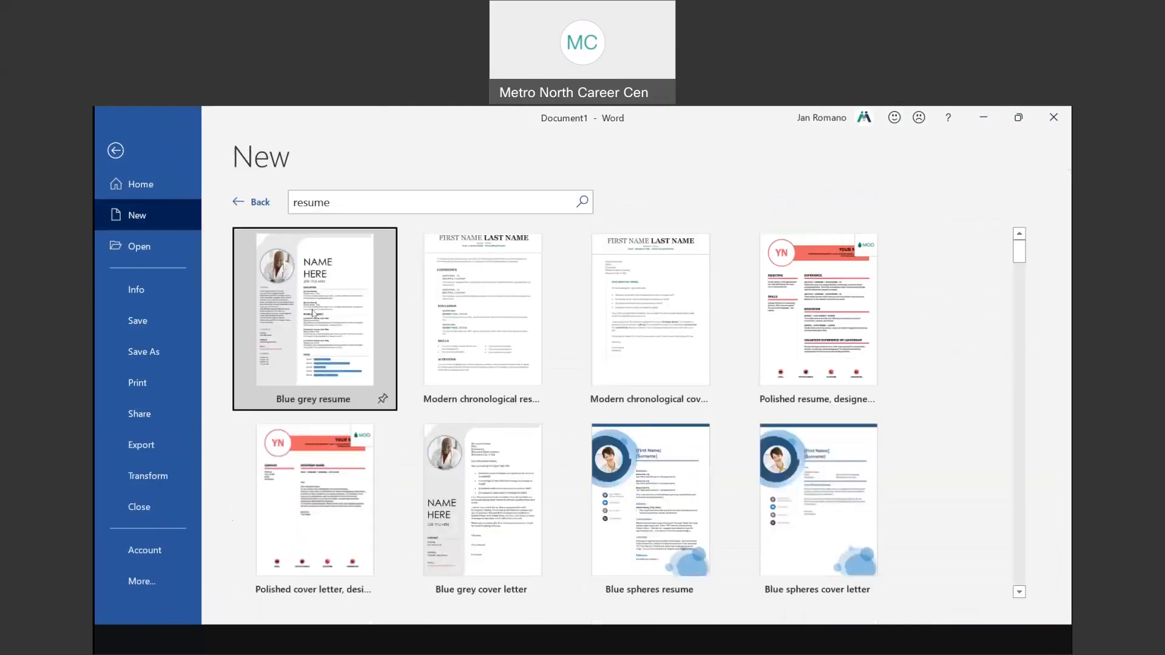
Step: Create a document from the Blue grey resume template and close the Resume Assistant
left_click(381, 388)
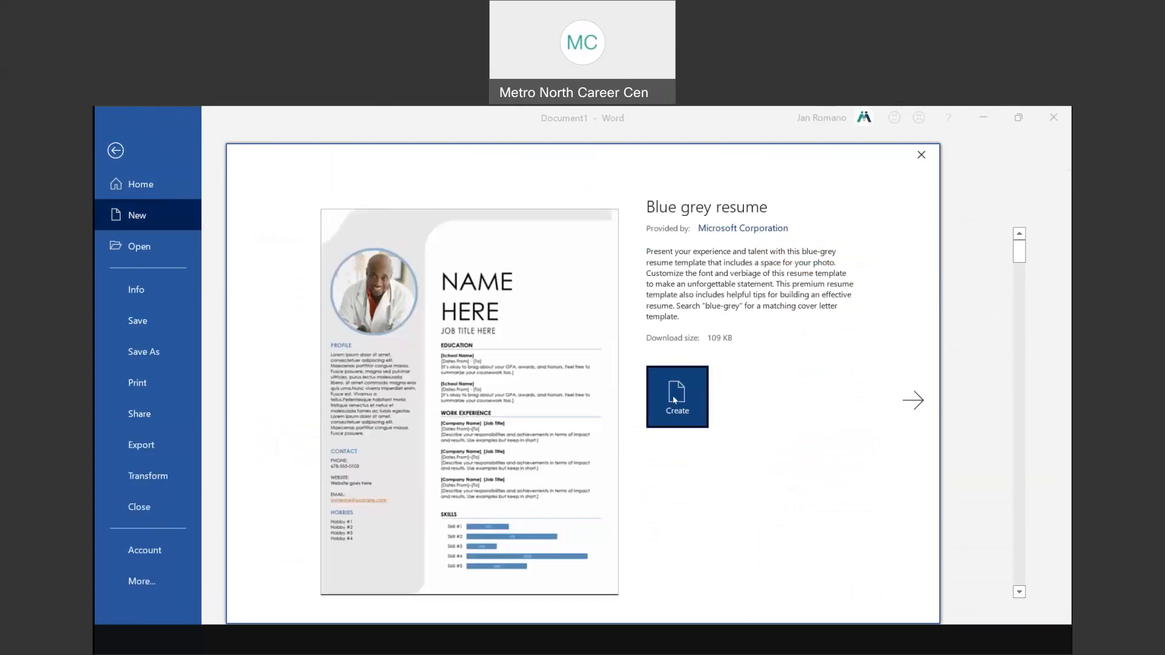
left_click(668, 391)
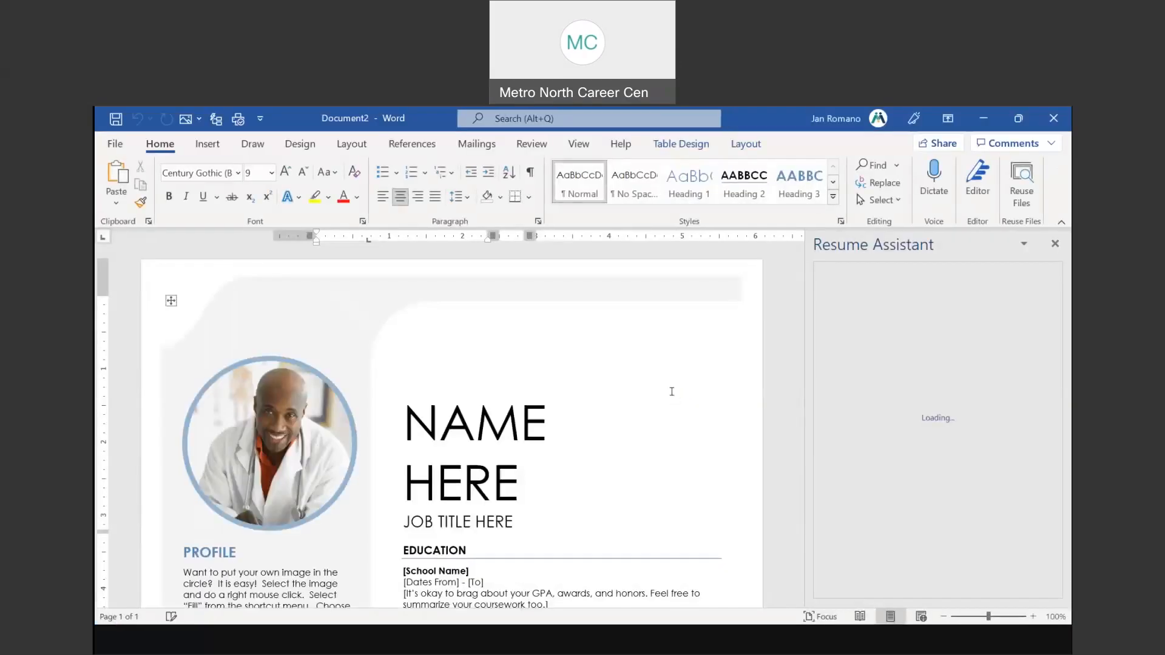
left_click(1056, 244)
scroll(548, 392, "down", 2)
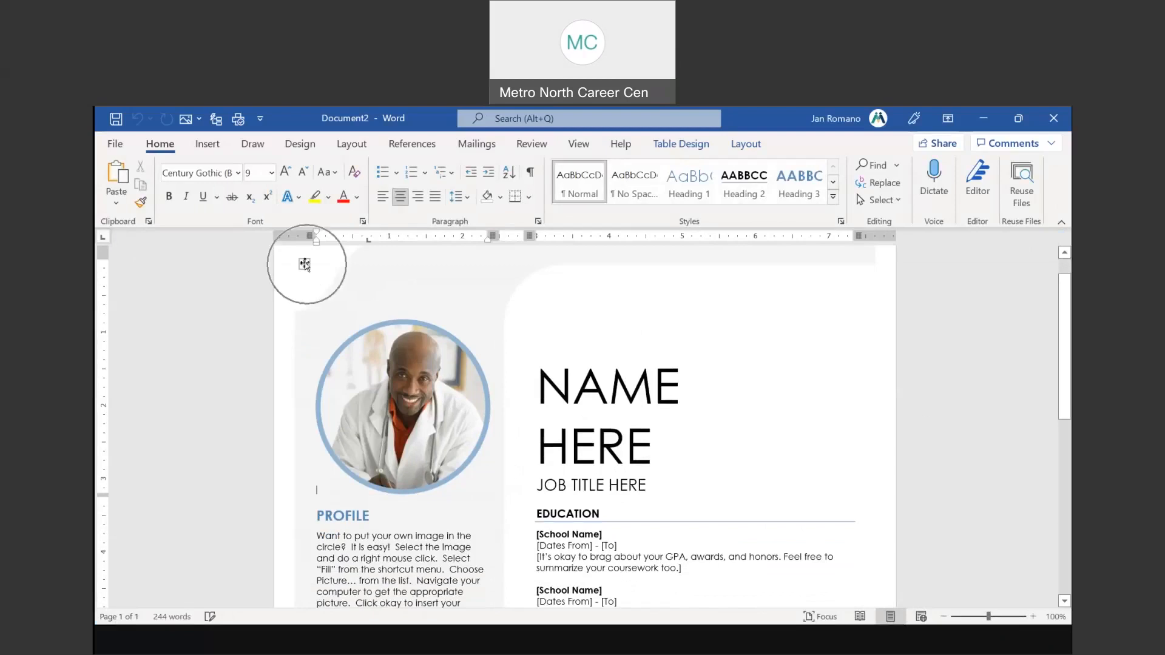
Step: Select the resume's entire layout table and convert it to regular text, separating the text with tabs
left_click(305, 264)
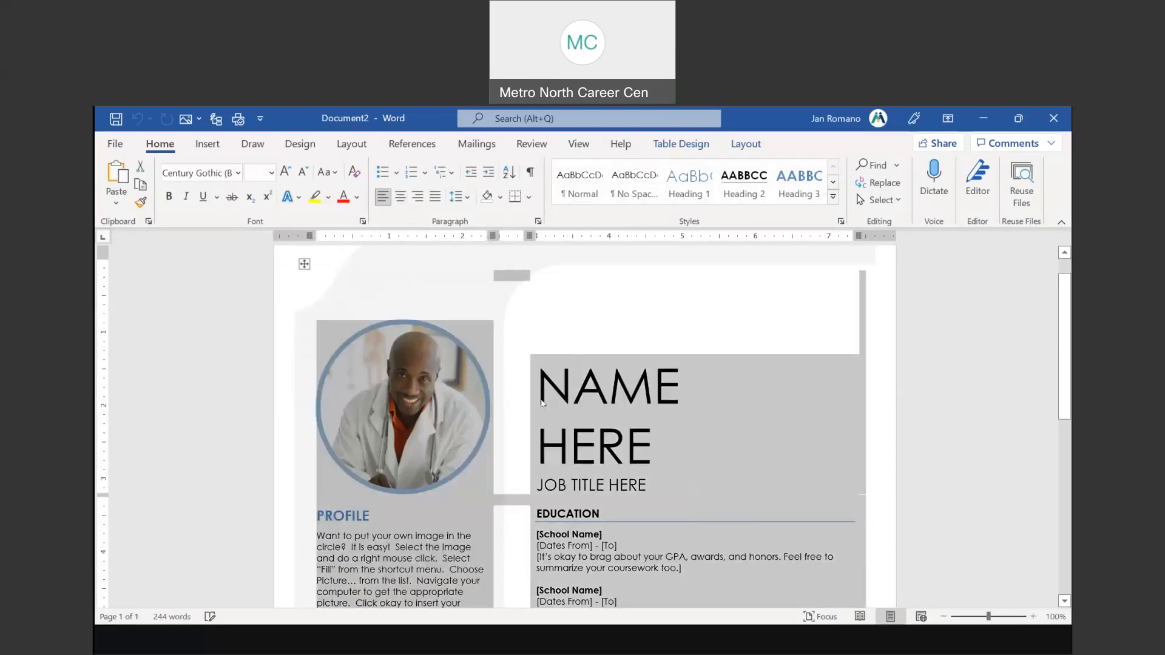
scroll(664, 402, "down", 2)
scroll(664, 402, "down", 5)
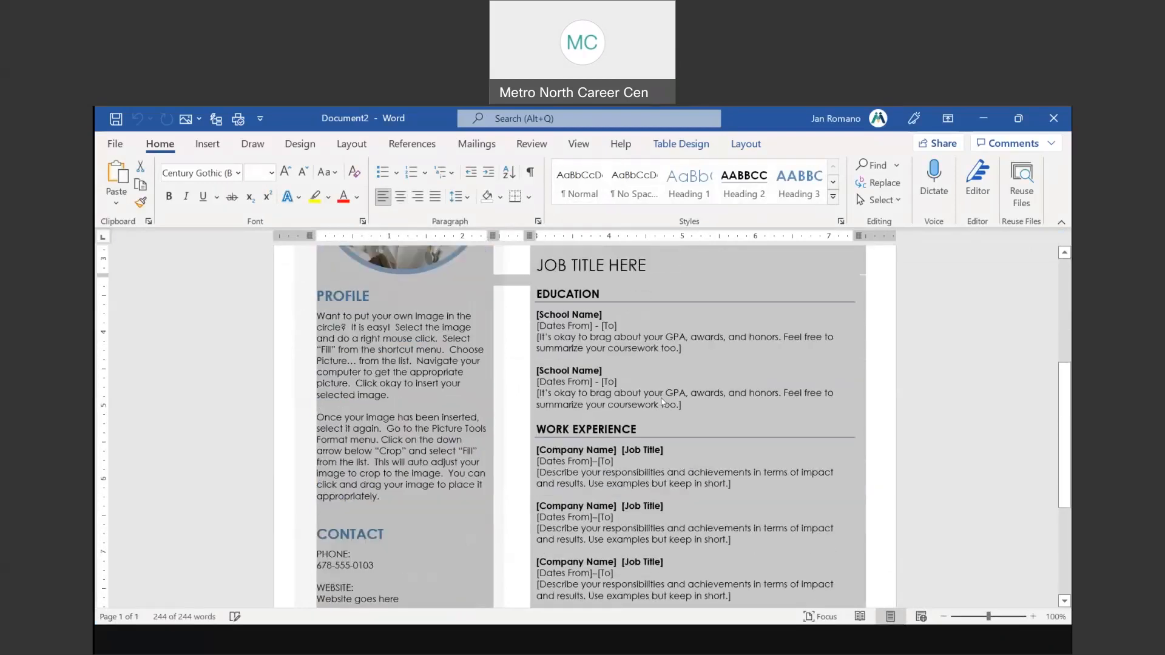
scroll(663, 401, "down", 6)
scroll(661, 401, "up", 13)
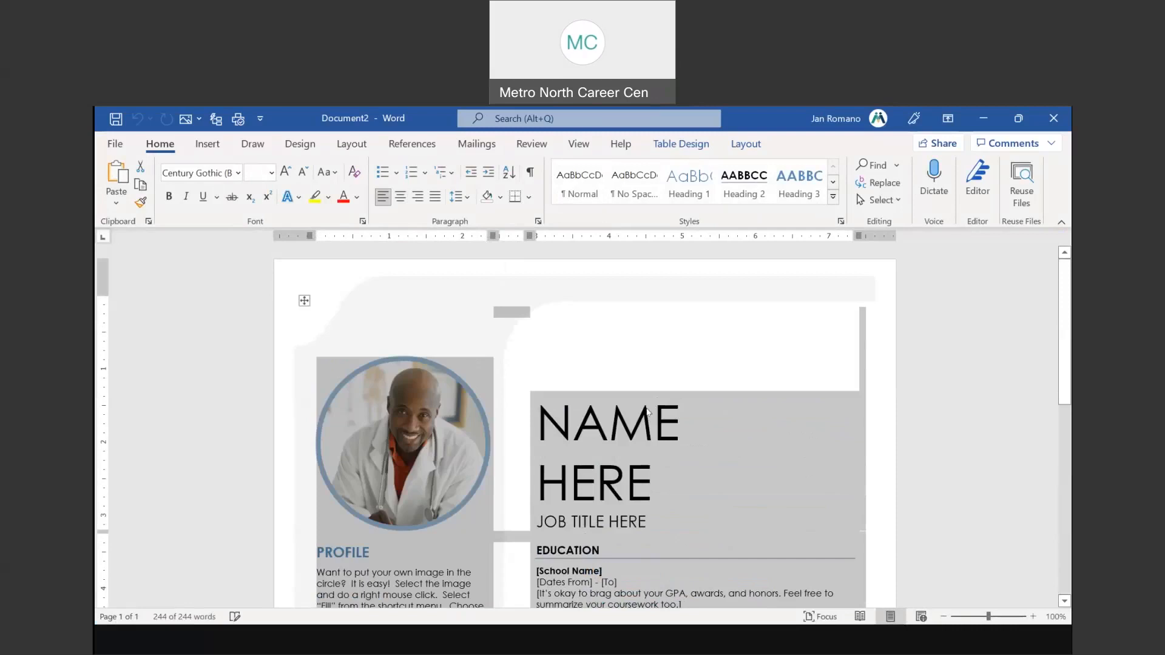
scroll(647, 413, "down", 7)
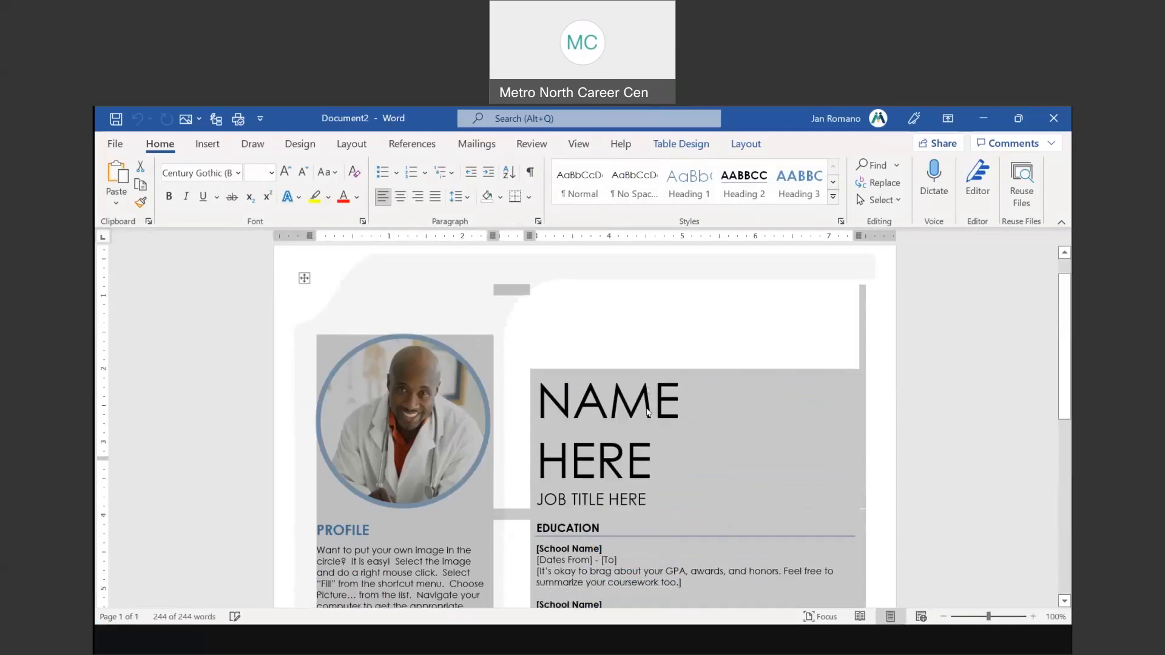
scroll(644, 409, "up", 8)
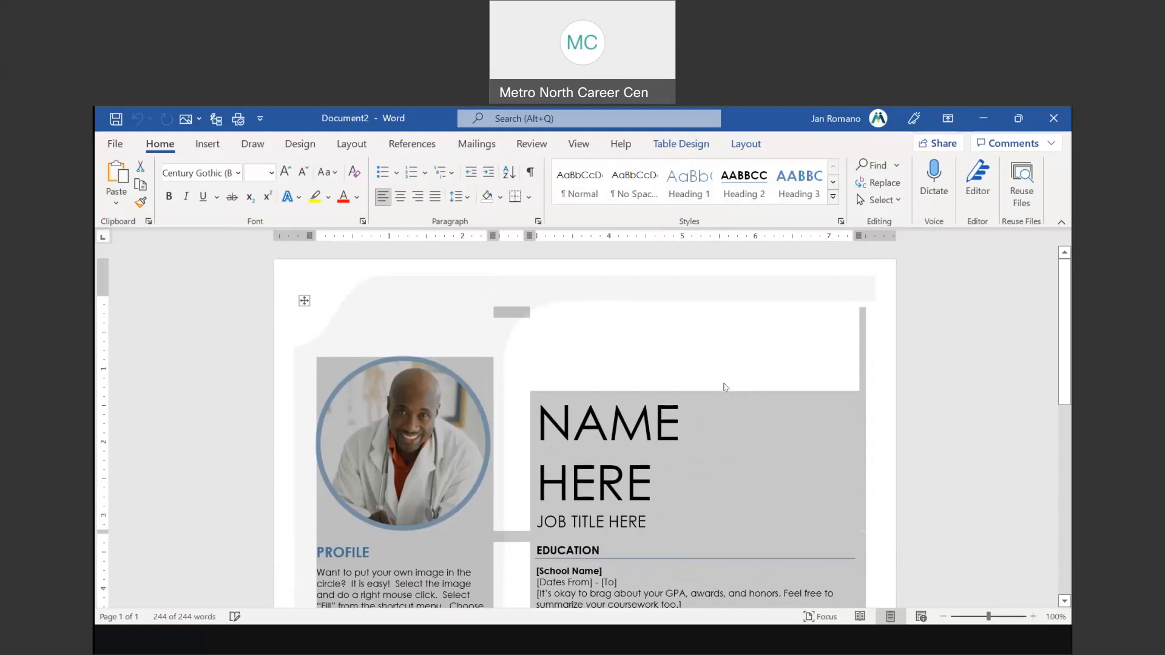
scroll(782, 417, "down", 1)
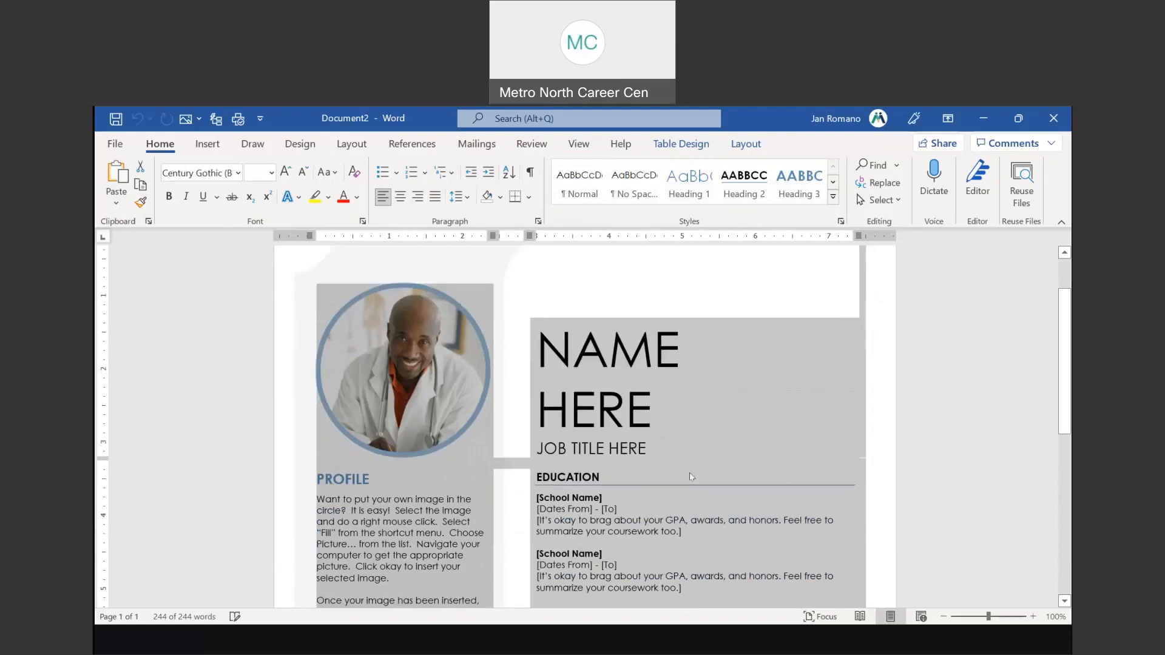
scroll(719, 445, "up", 2)
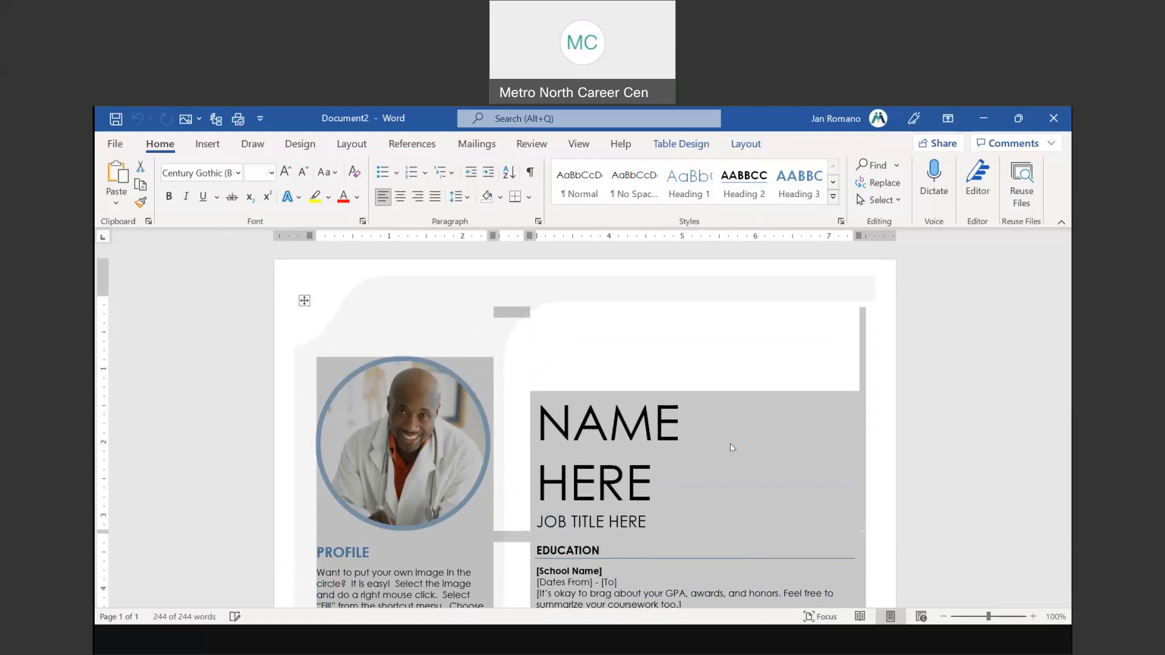
left_click(745, 145)
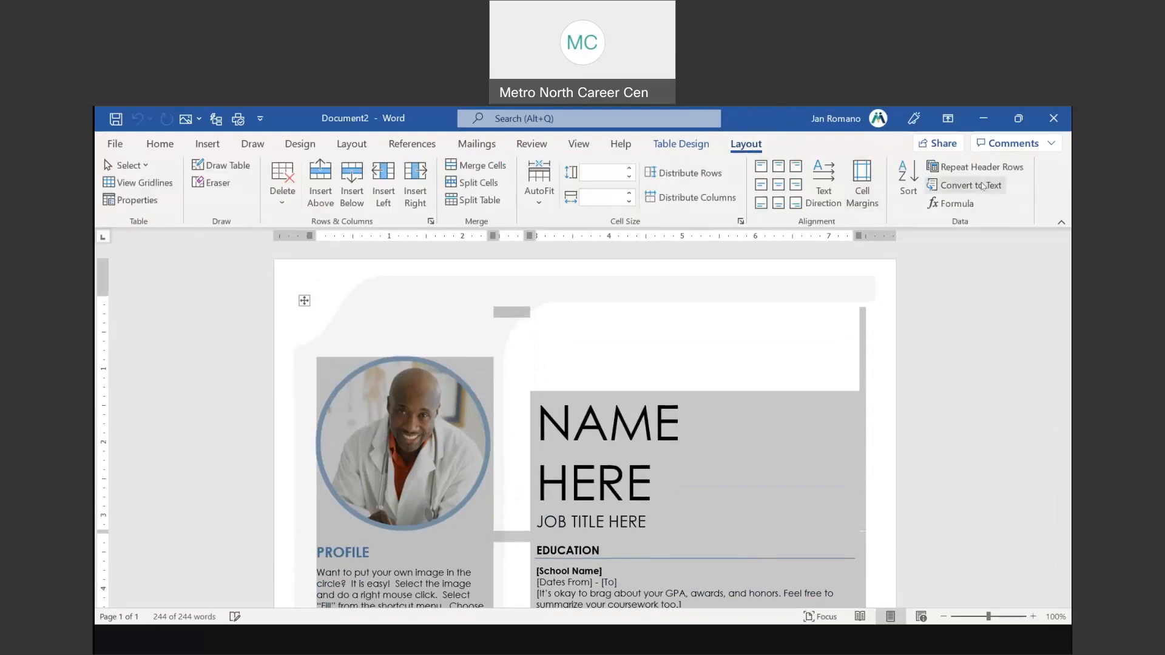
left_click(983, 185)
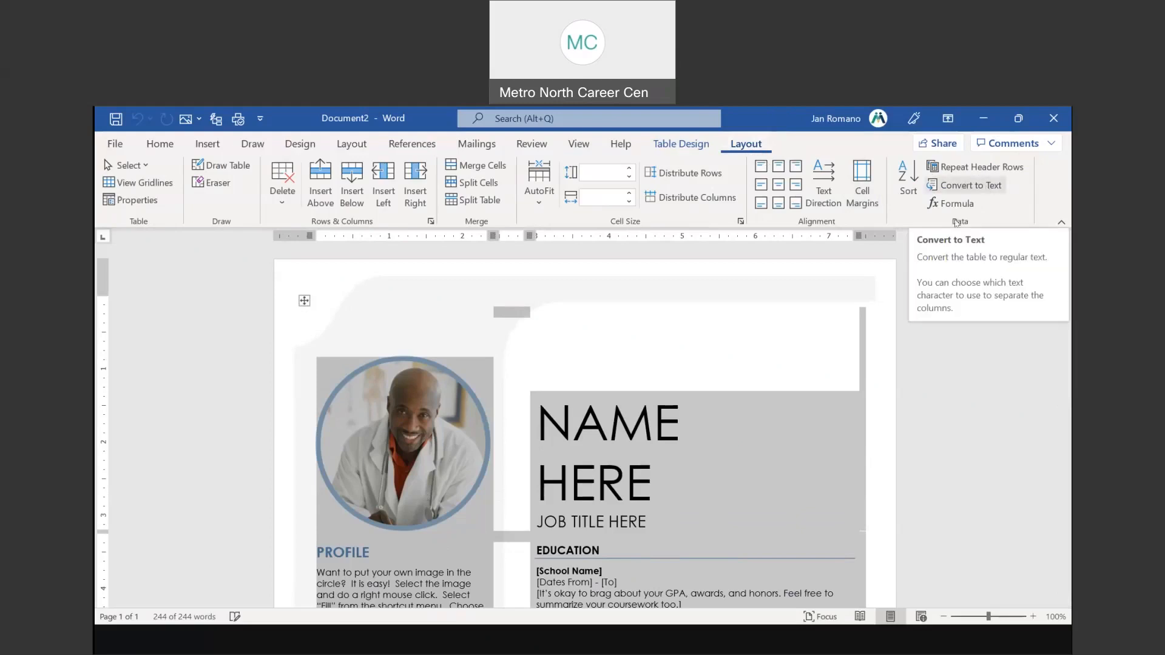
left_click(988, 188)
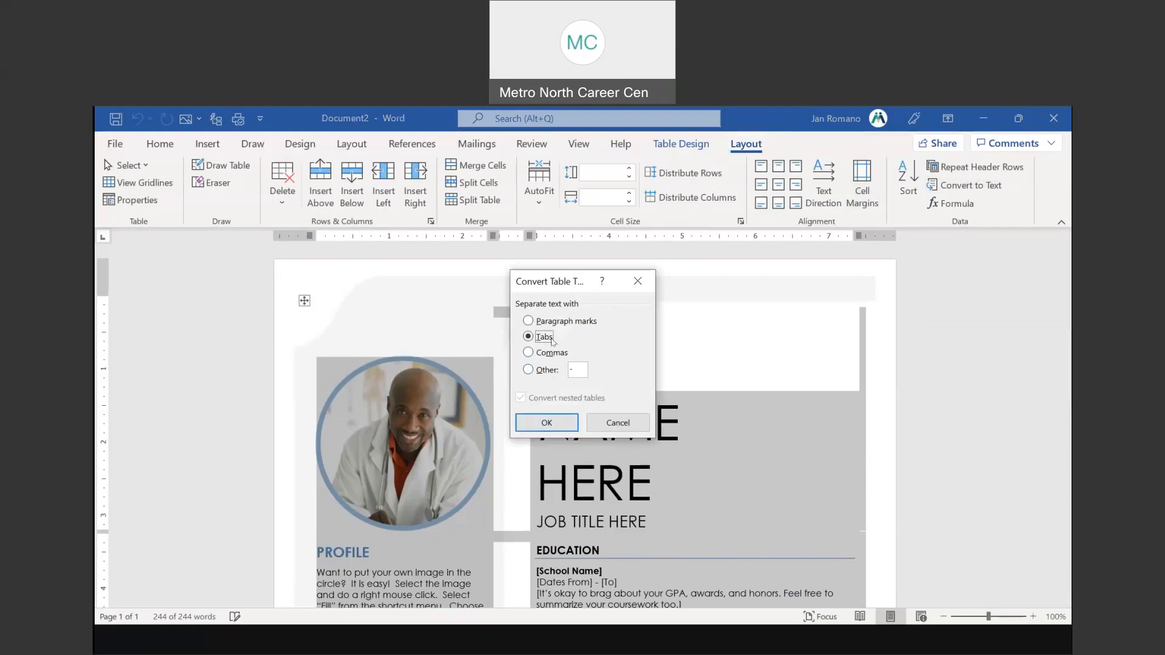
left_click(547, 423)
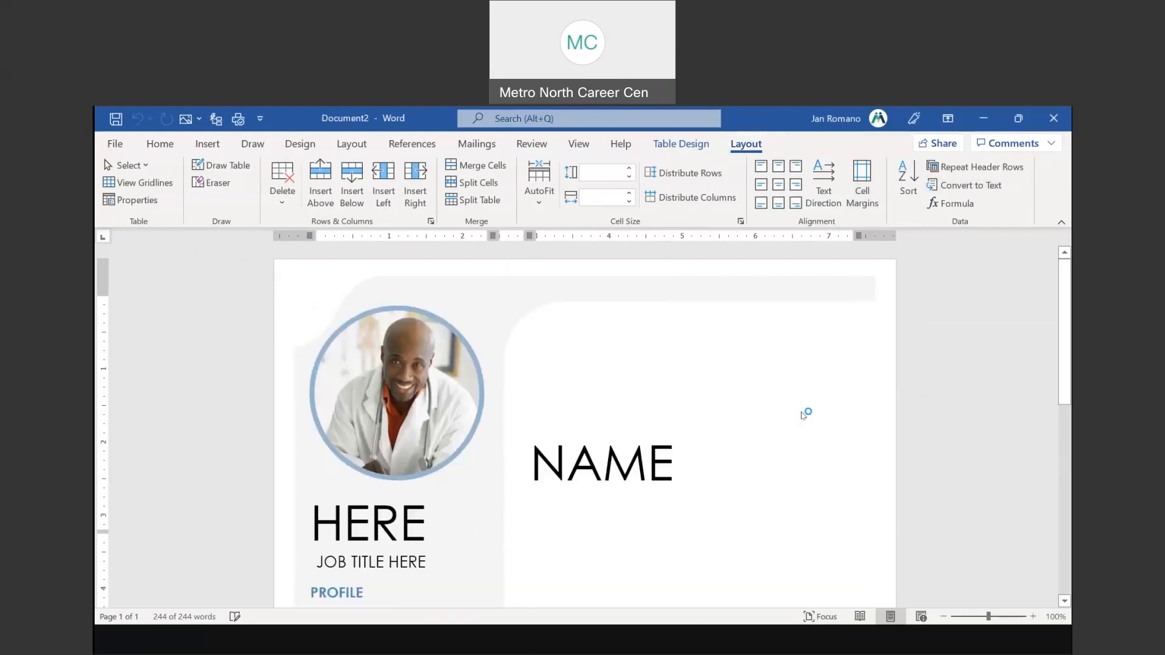
Step: Look through the converted resume from the photo to the skills chart to examine how its sections are laid out
scroll(802, 410, "down", 2)
scroll(802, 410, "down", 8)
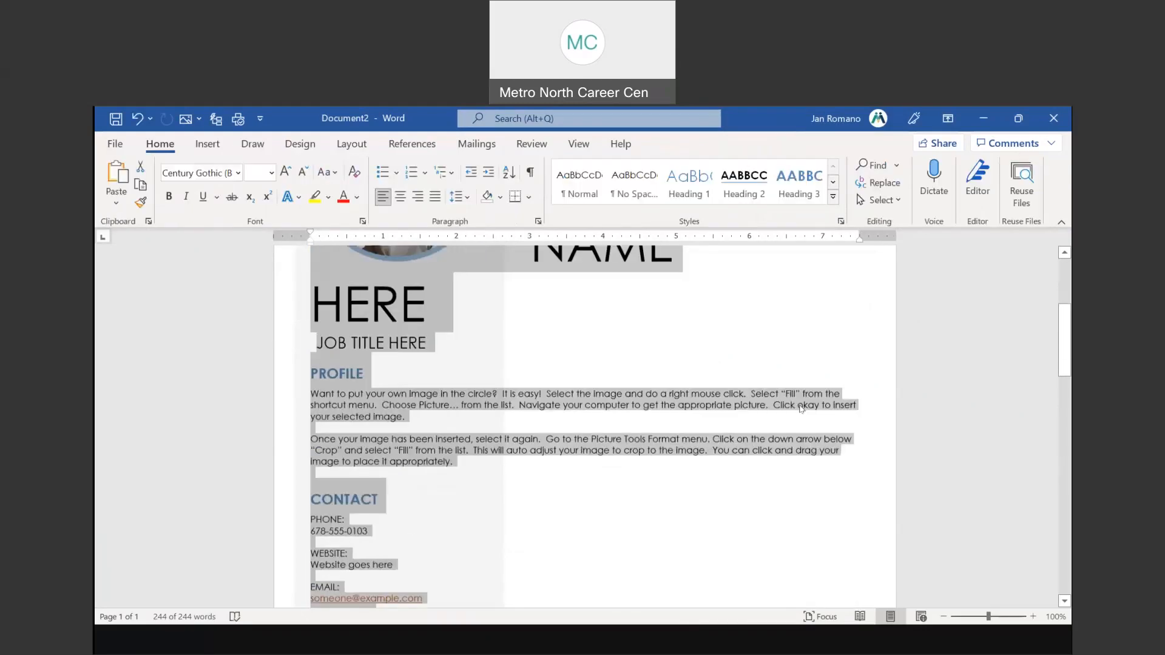
scroll(796, 409, "down", 8)
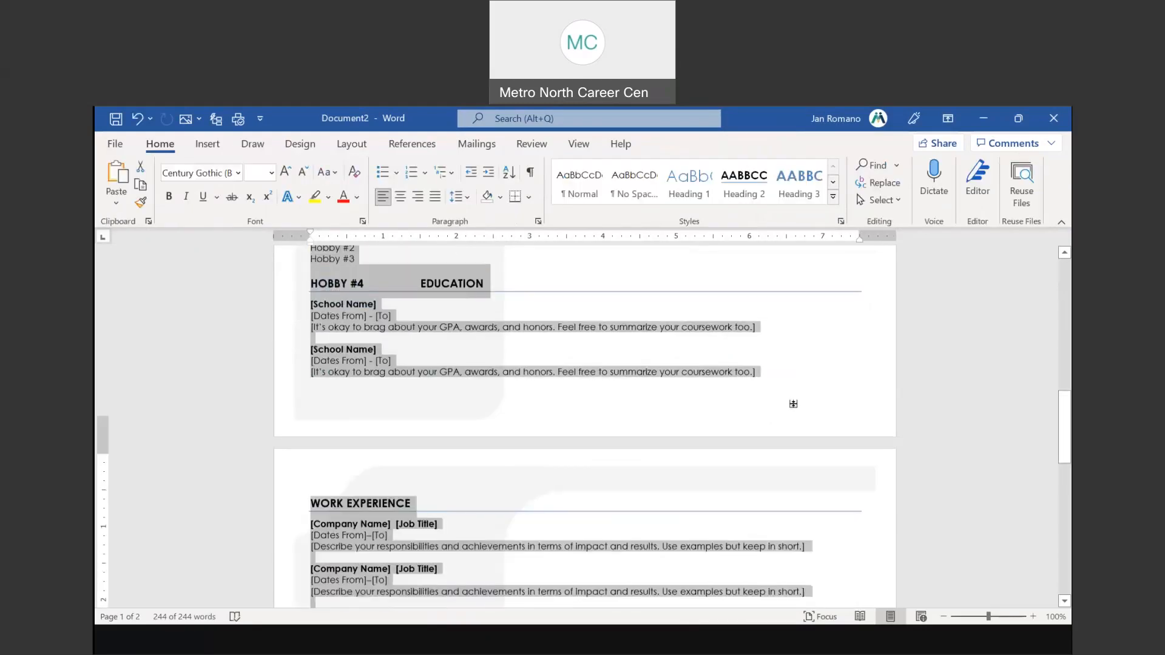
scroll(797, 410, "down", 3)
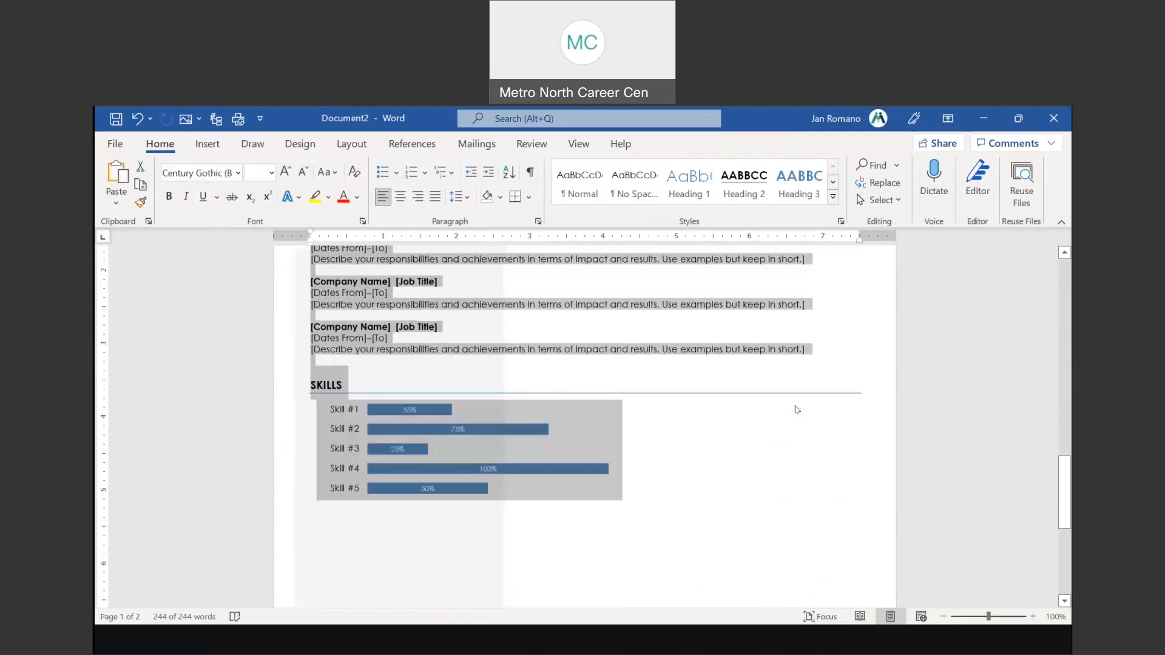
scroll(797, 409, "up", 6)
scroll(797, 409, "up", 15)
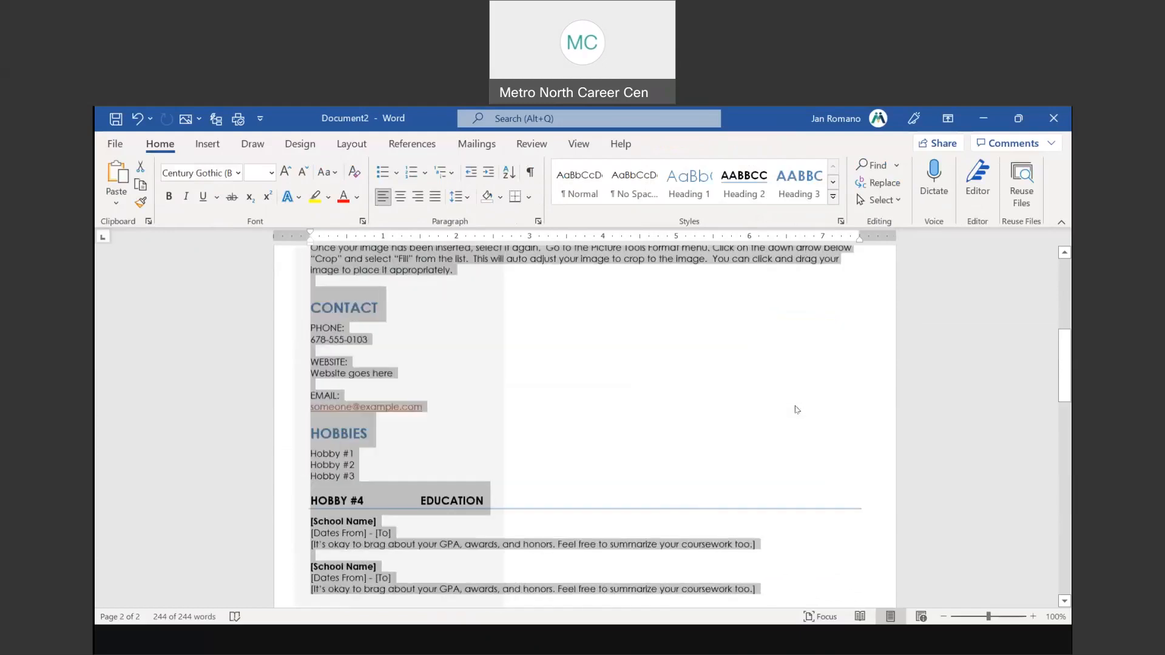
scroll(797, 410, "down", 1)
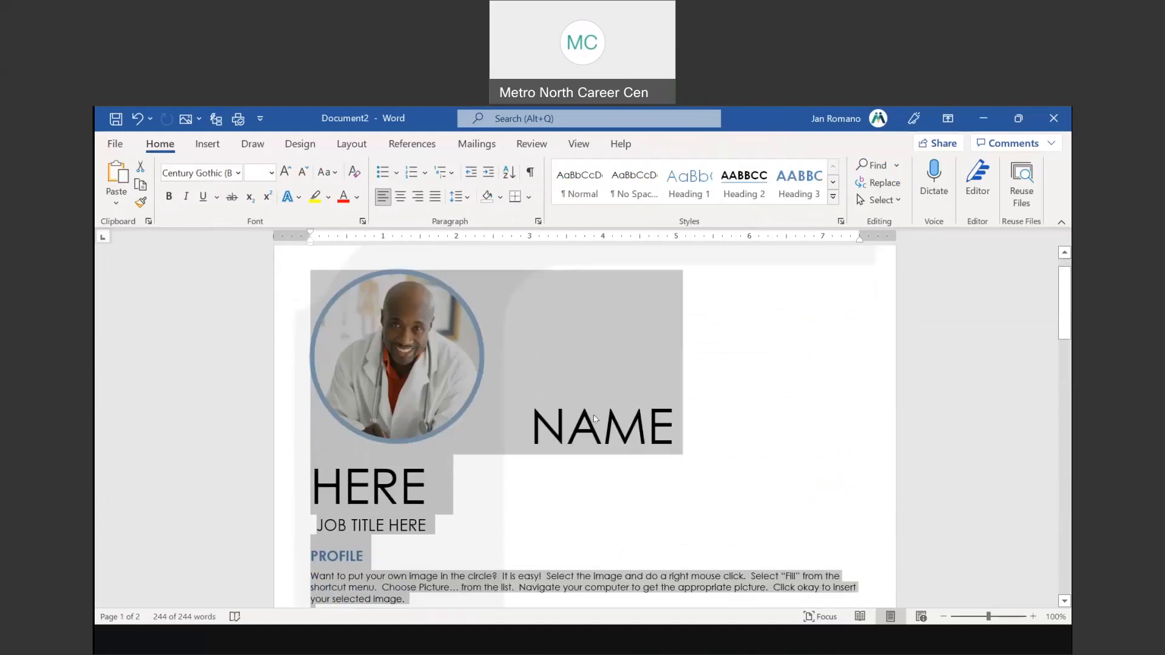
Step: Replace the "NAME HERE" placeholder with "JDLJFDJ" and review the rest of the resume
left_click(532, 423)
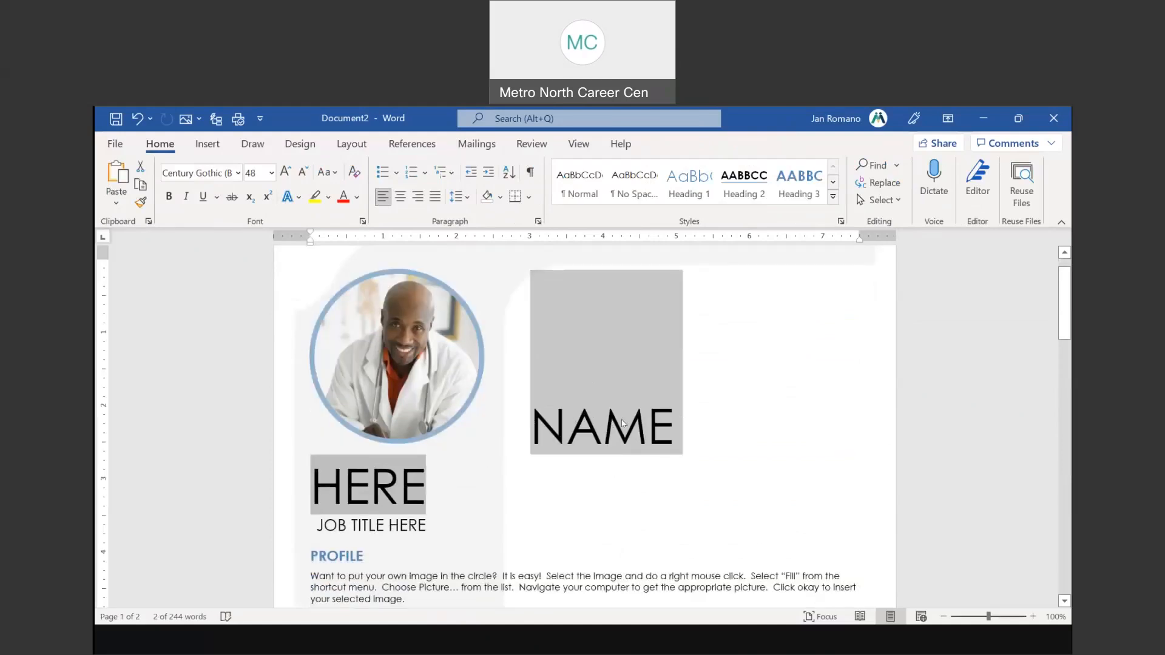
type("JDLJFDJ")
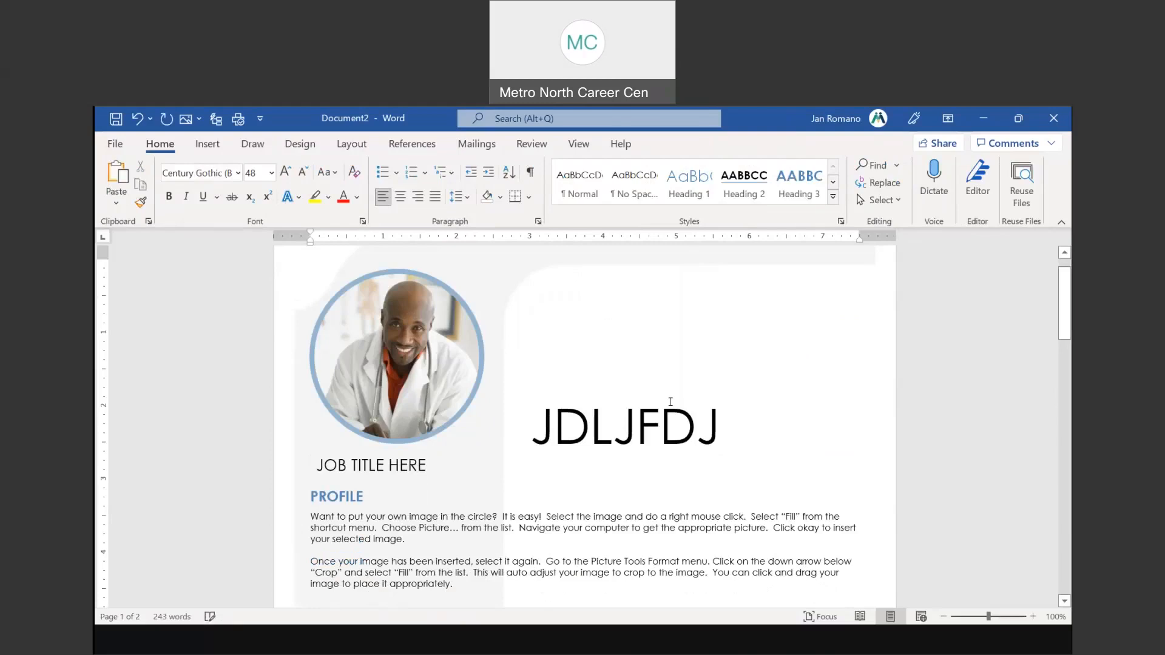
scroll(671, 401, "down", 15)
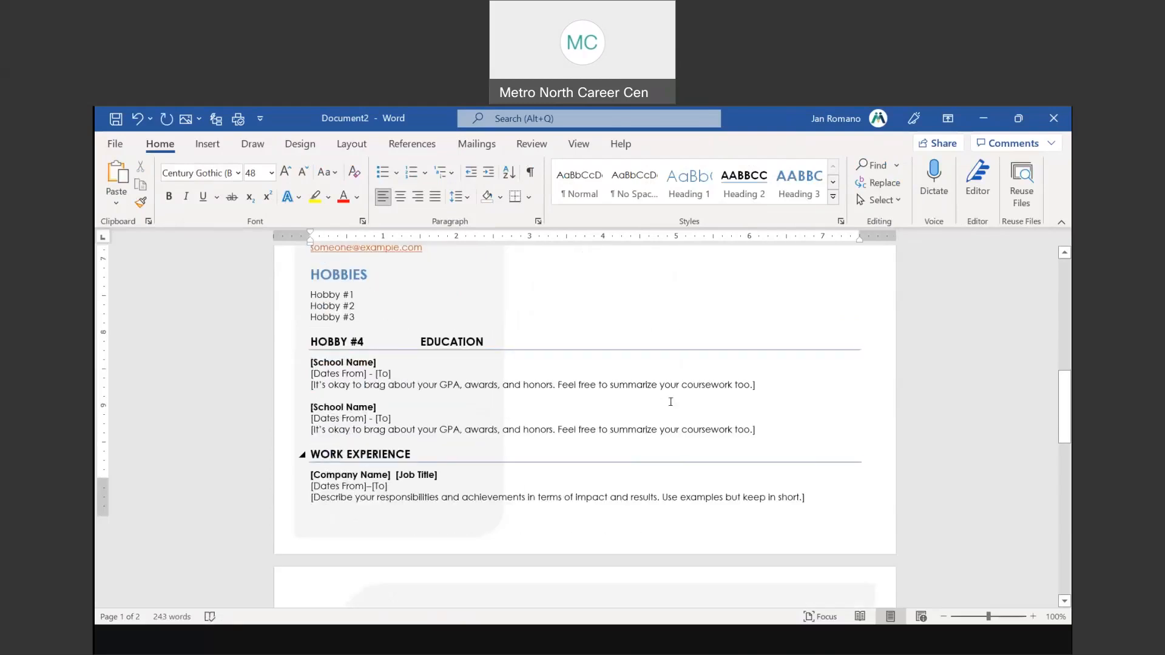
scroll(670, 402, "down", 10)
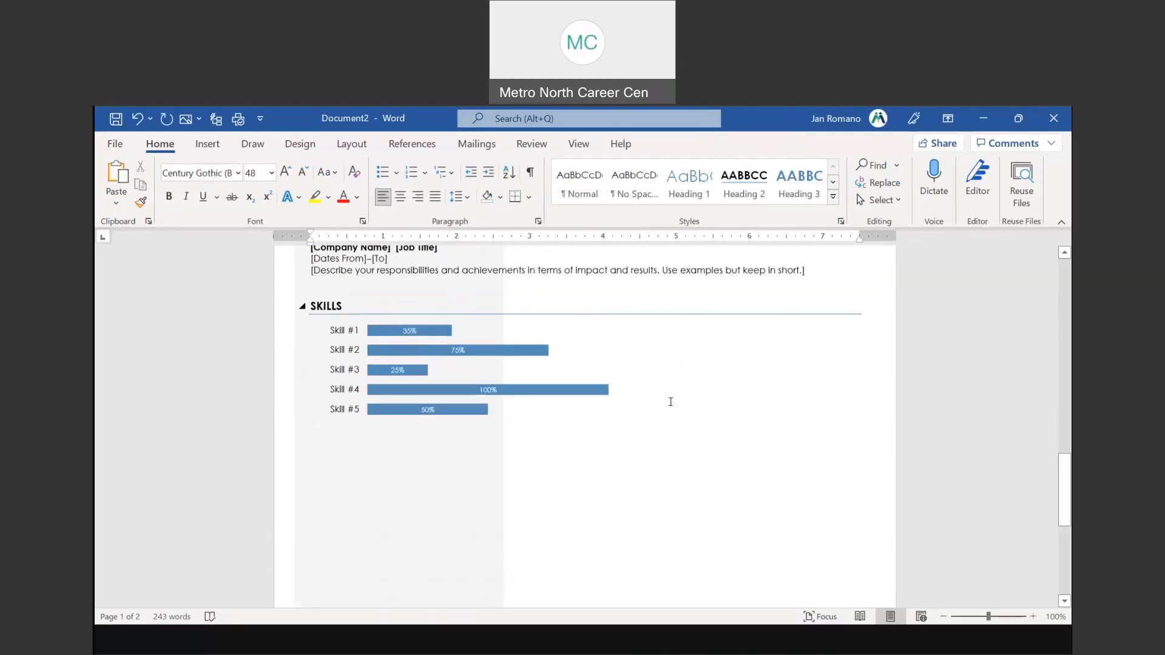
scroll(671, 402, "up", 20)
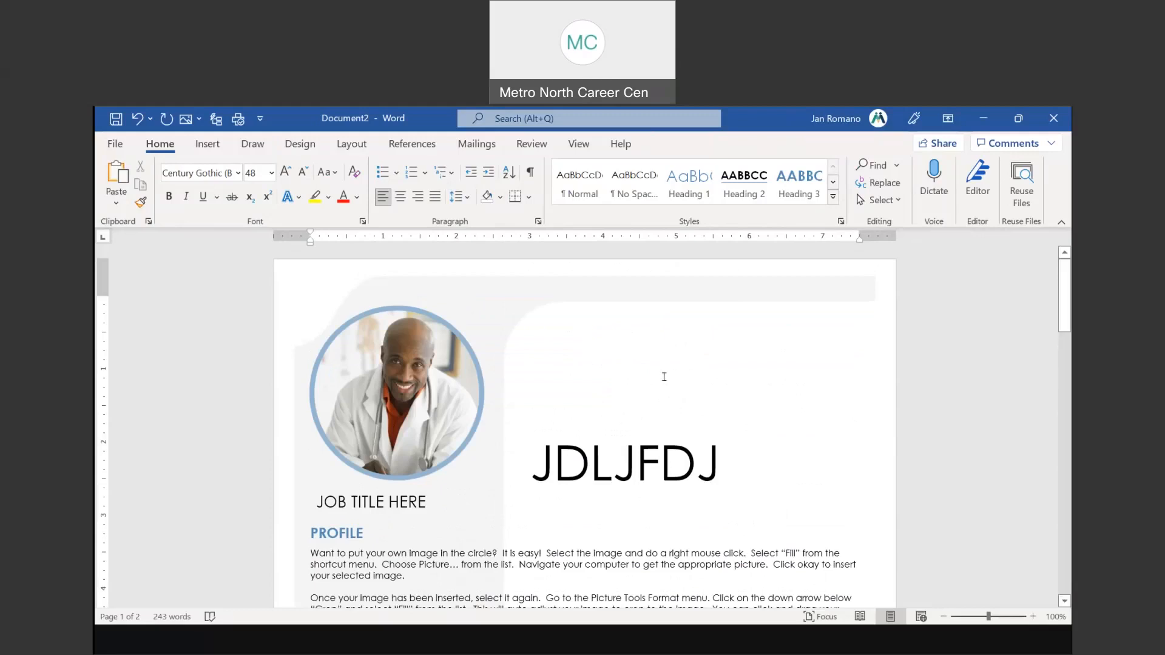
Step: Start another new document and search the online templates for "flyer"
left_click(117, 144)
left_click(139, 216)
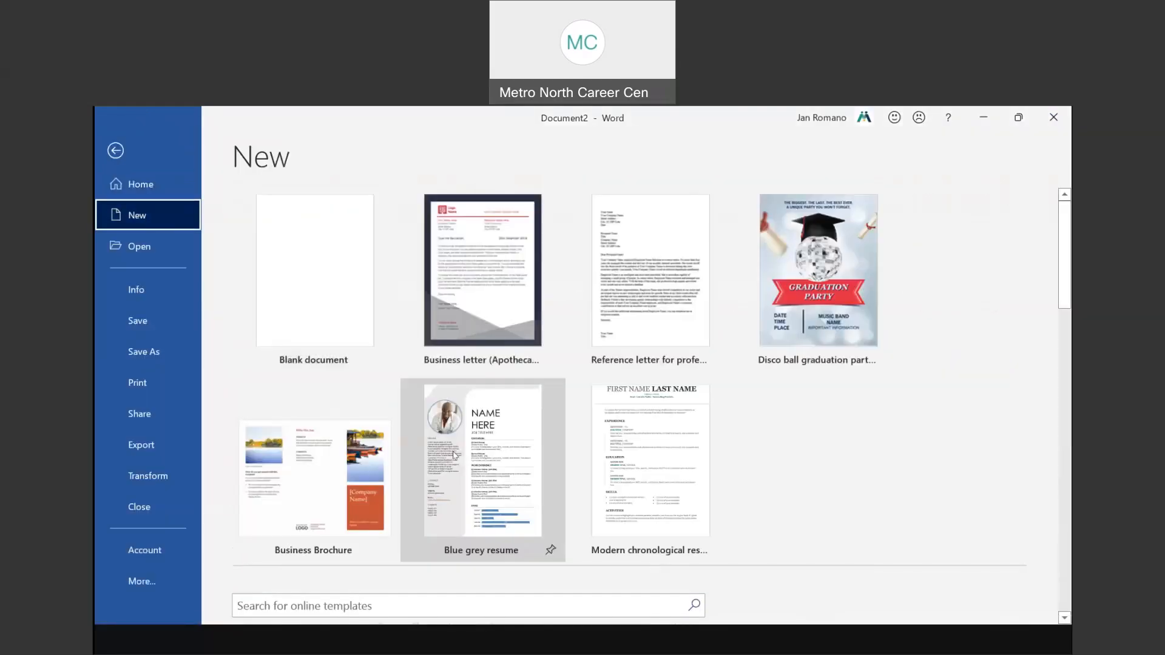
scroll(332, 553, "down", 2)
left_click(327, 531)
type("fly")
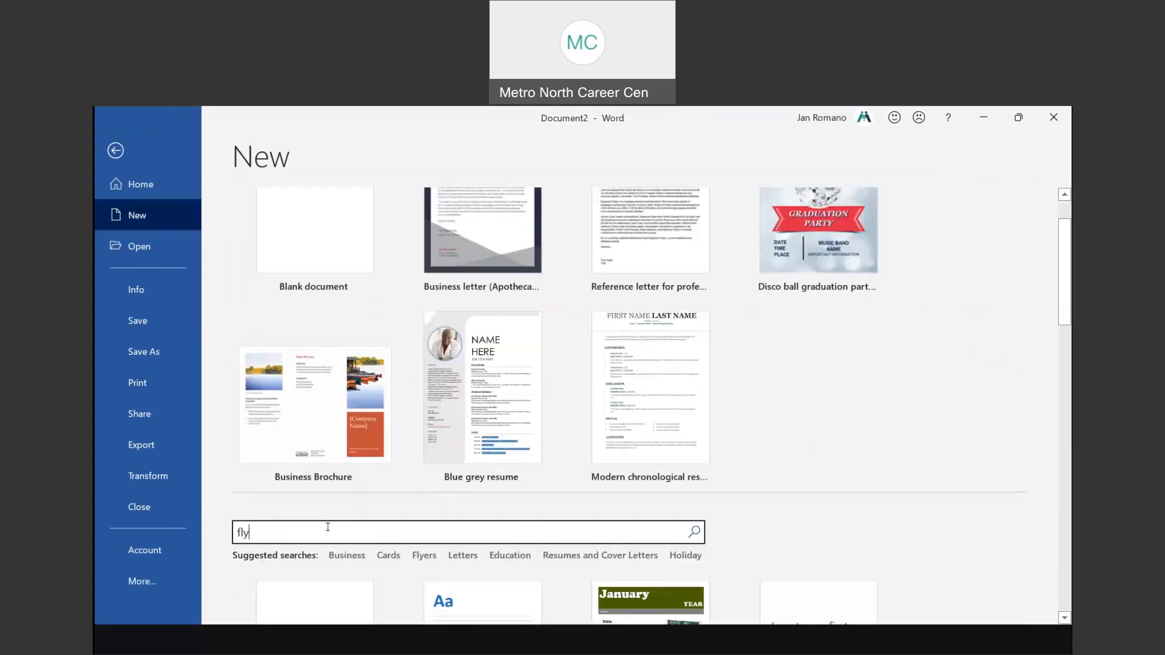
type("er")
key("Return")
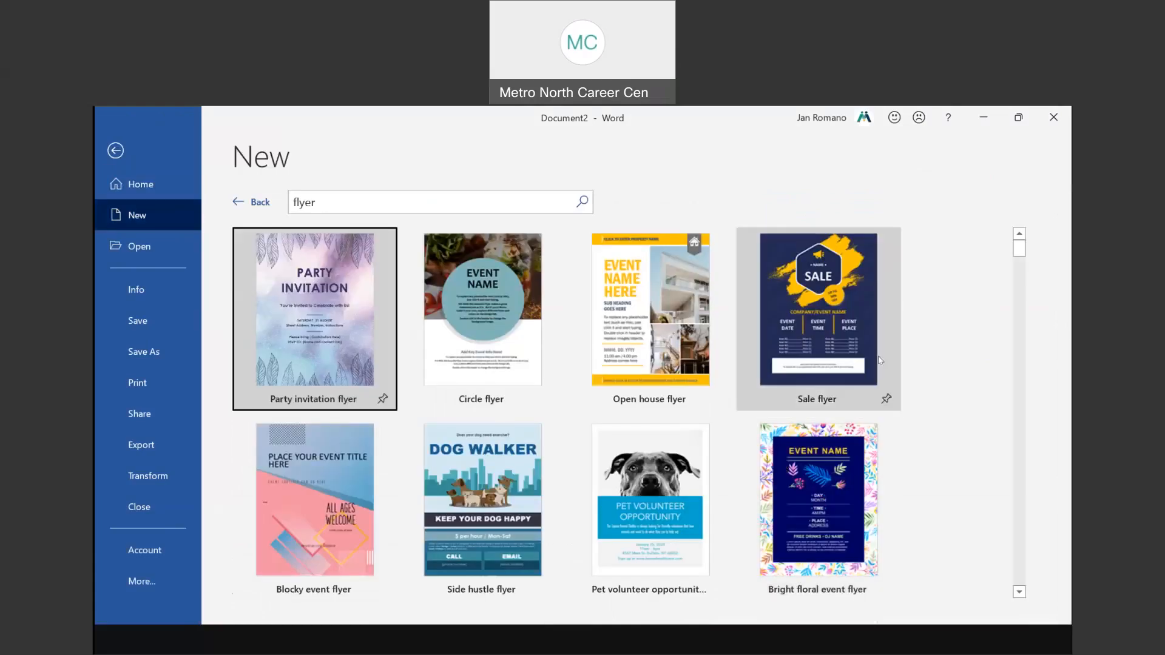
Step: Create a document from the Open house flyer template and view its layout
left_click(652, 304)
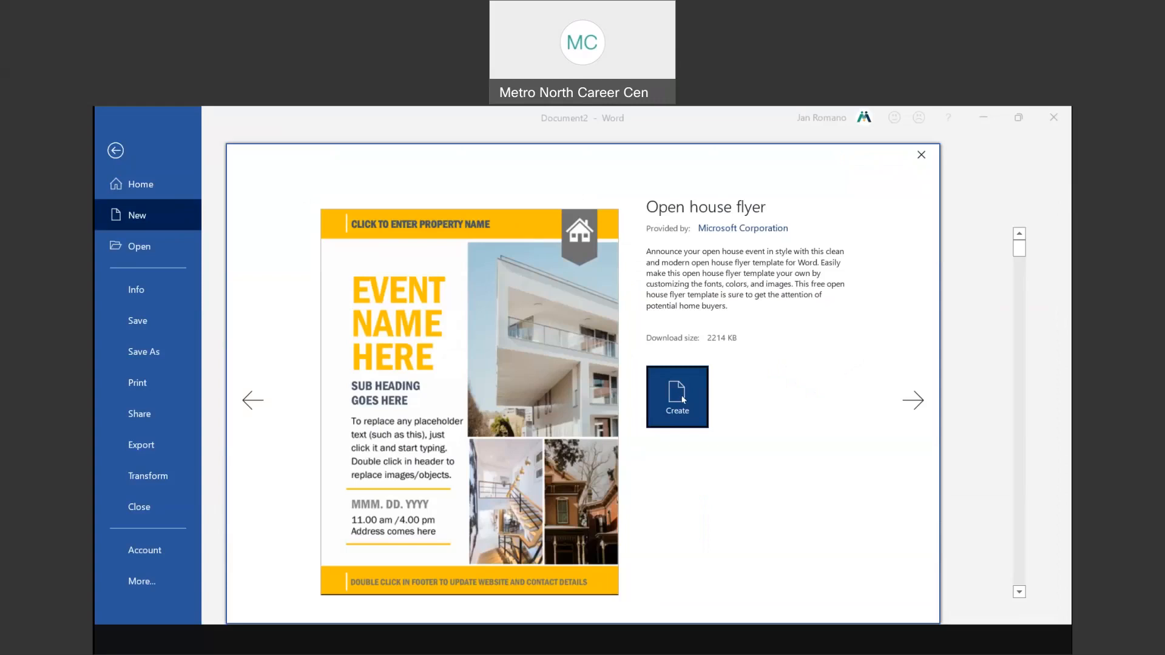
left_click(682, 399)
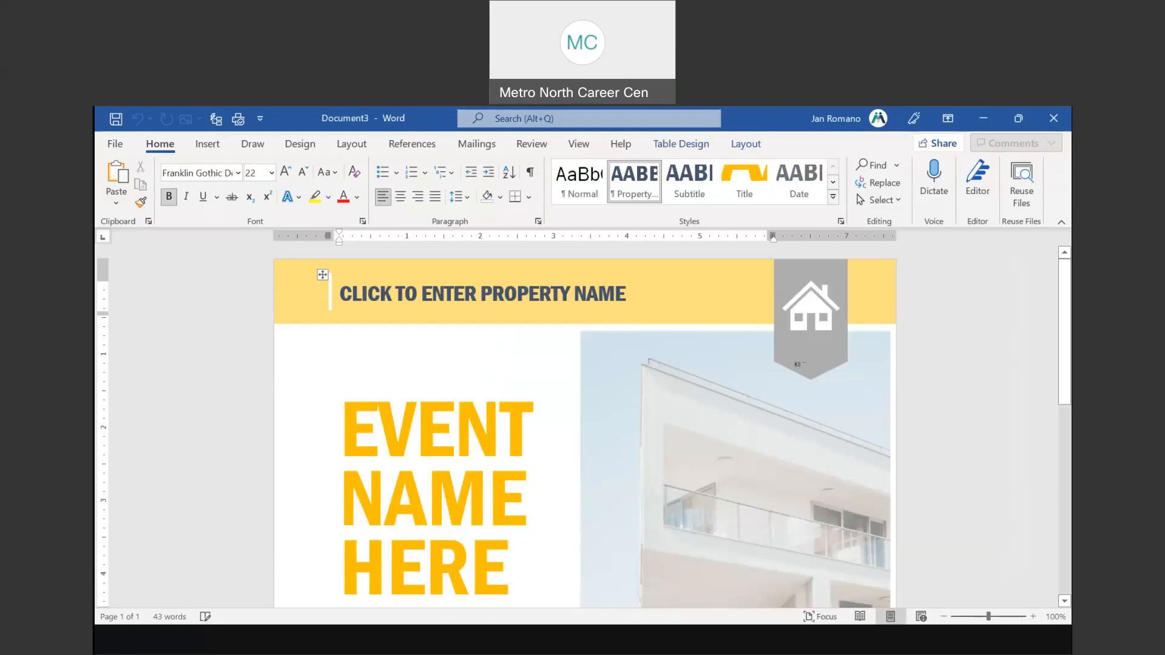
scroll(770, 466, "down", 1)
scroll(769, 466, "down", 1)
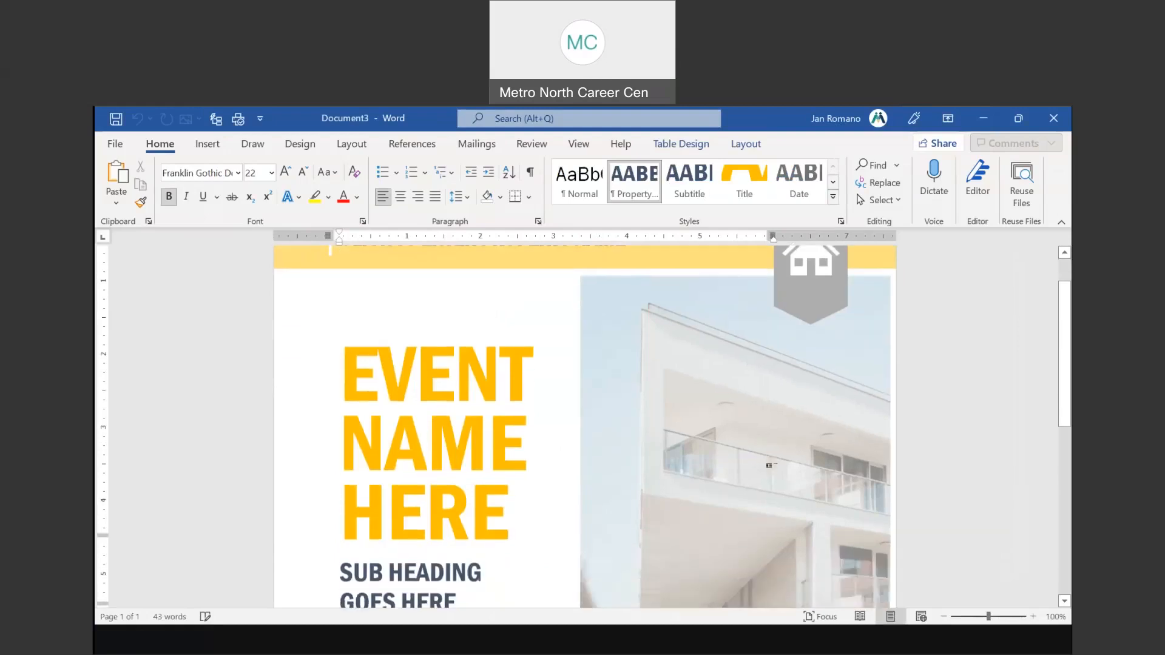
Step: Select the flyer's whole layout table and convert it to text separated by paragraph marks, including nested tables
left_click(675, 370)
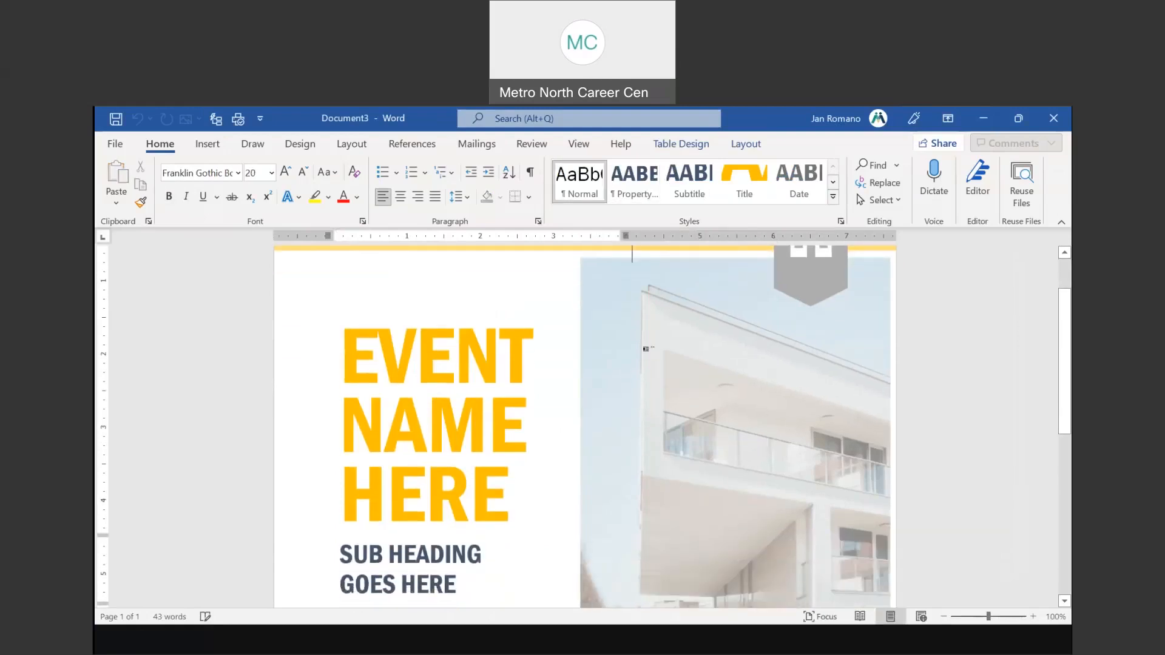
triple_click(543, 358)
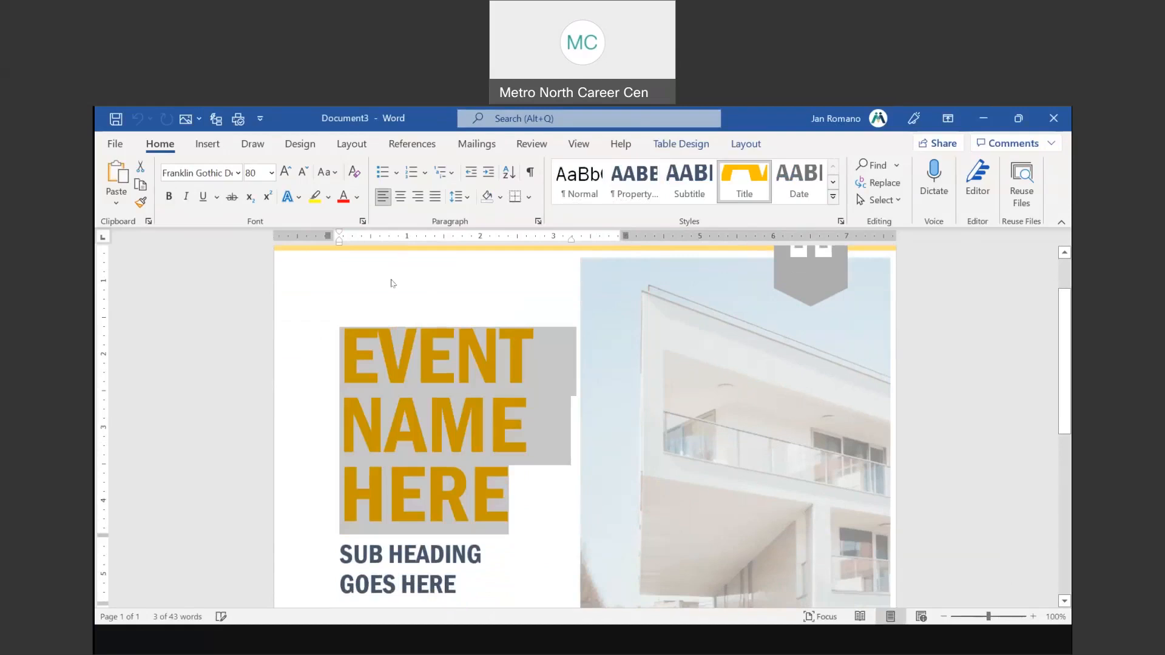
scroll(392, 285, "up", 2)
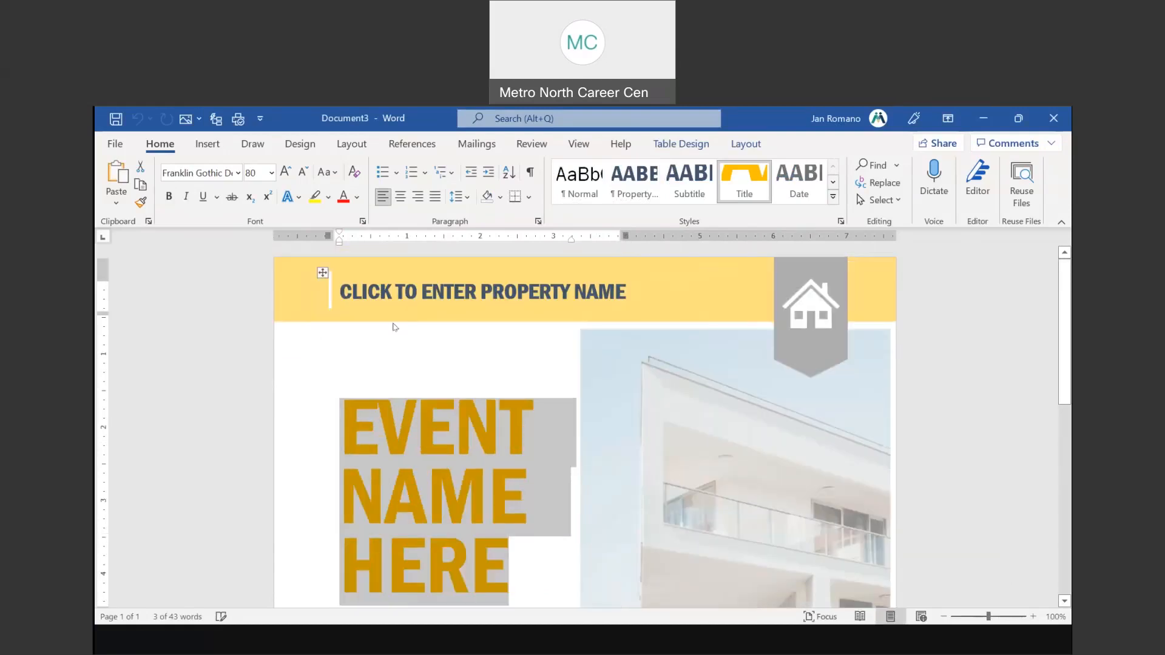
left_click(321, 275)
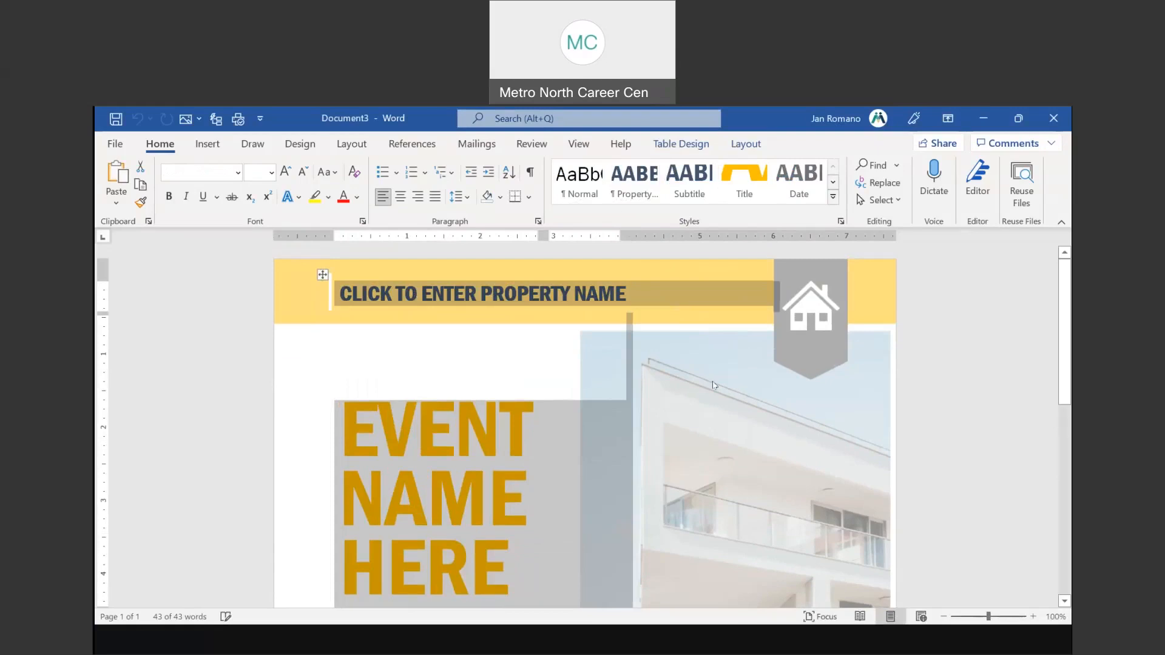
scroll(714, 386, "down", 5)
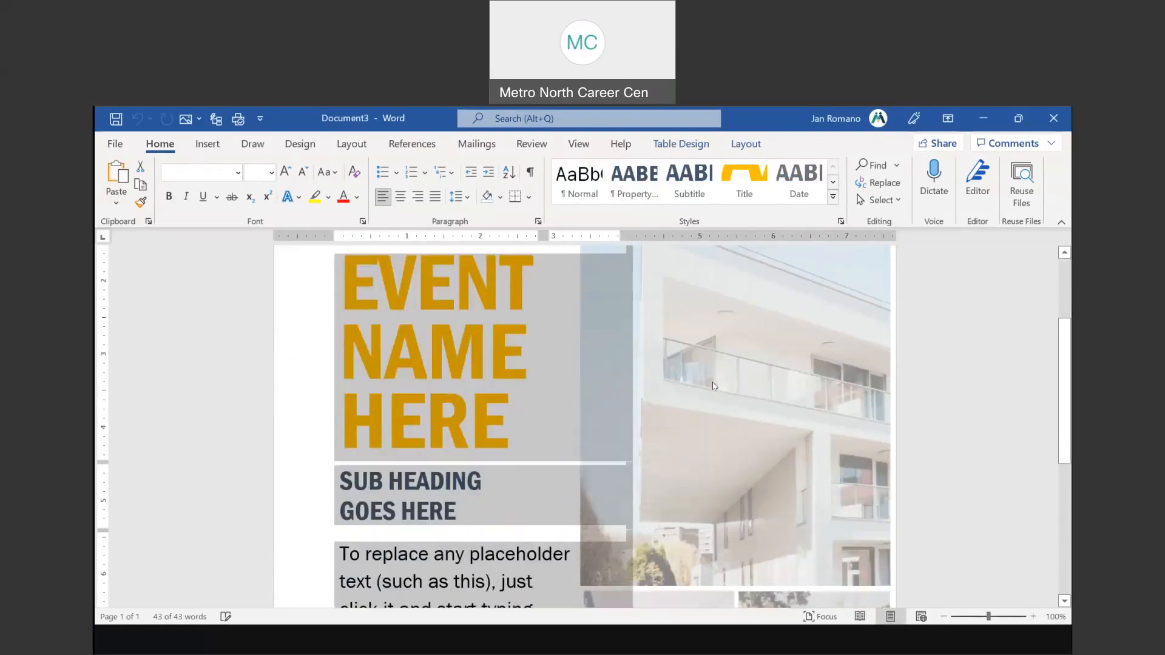
scroll(571, 313, "up", 5)
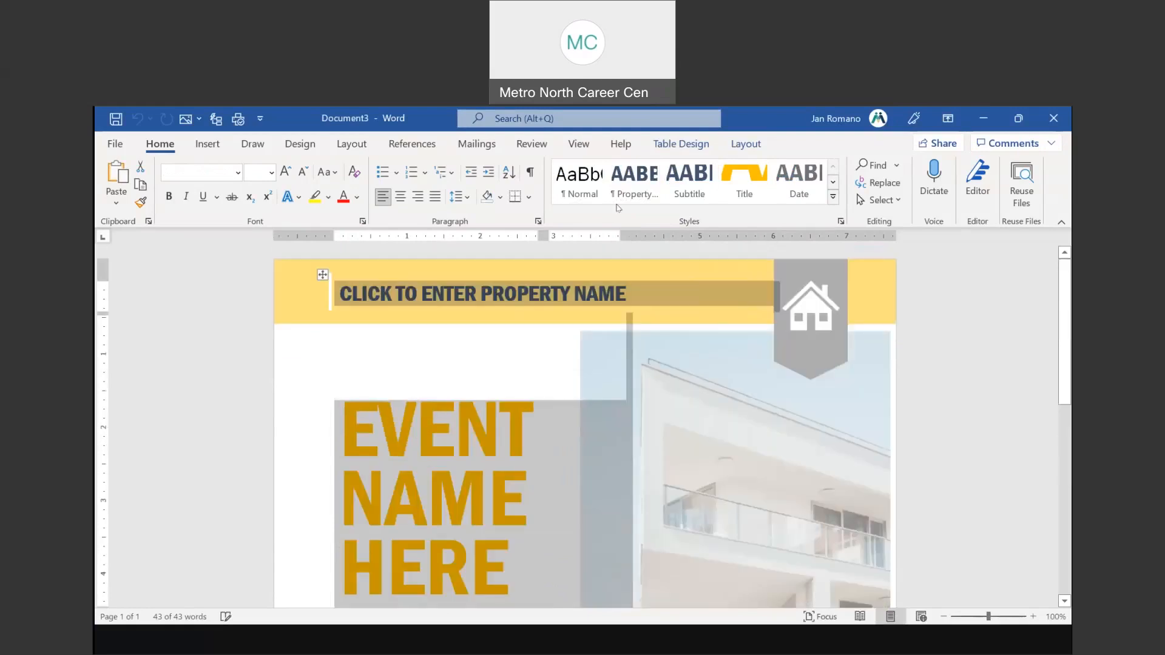
left_click(746, 144)
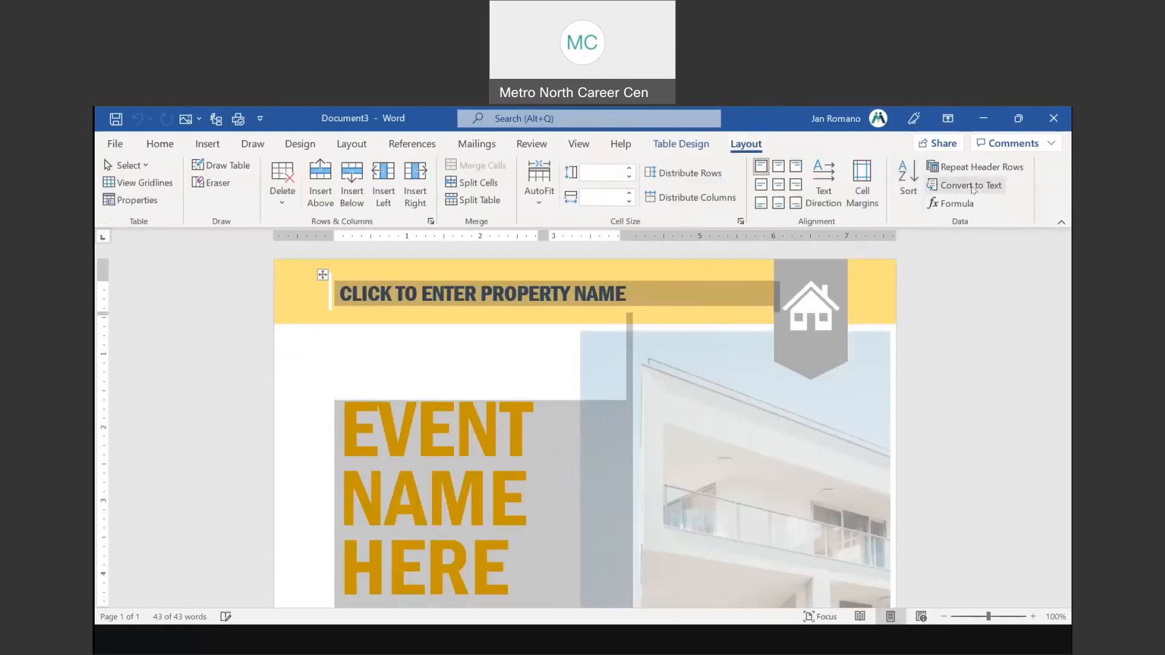
left_click(970, 185)
left_click(557, 423)
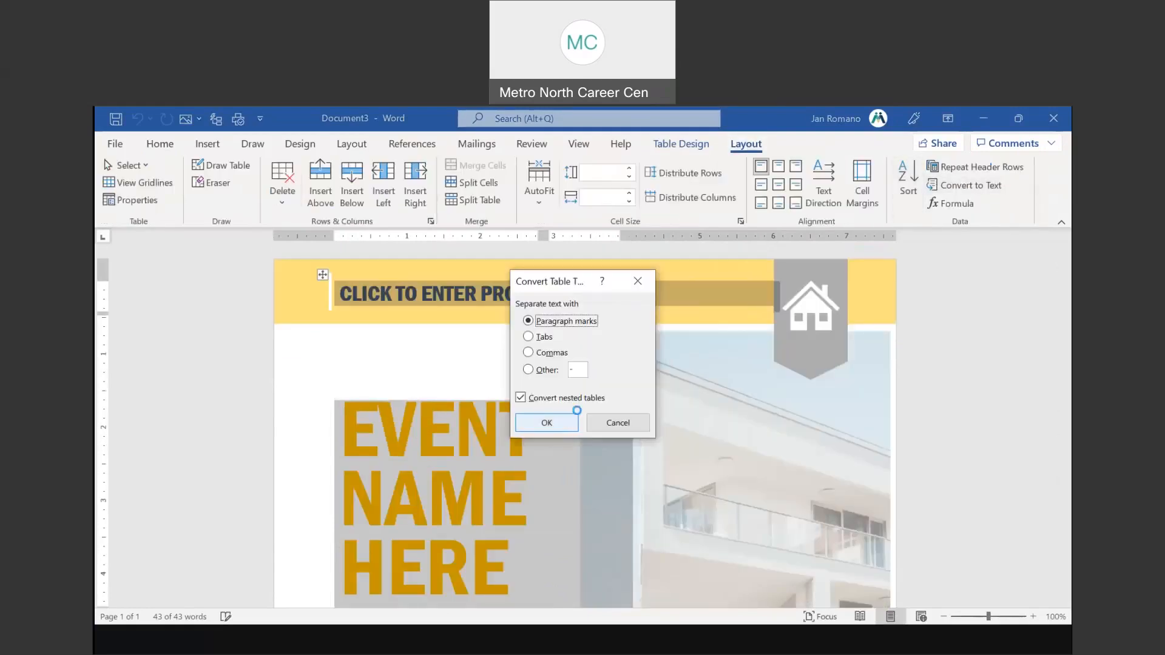
Step: Replace the "EVENT NAME HERE" title with "LKFDJLSJD" and insert two blank lines above it
left_click(375, 340)
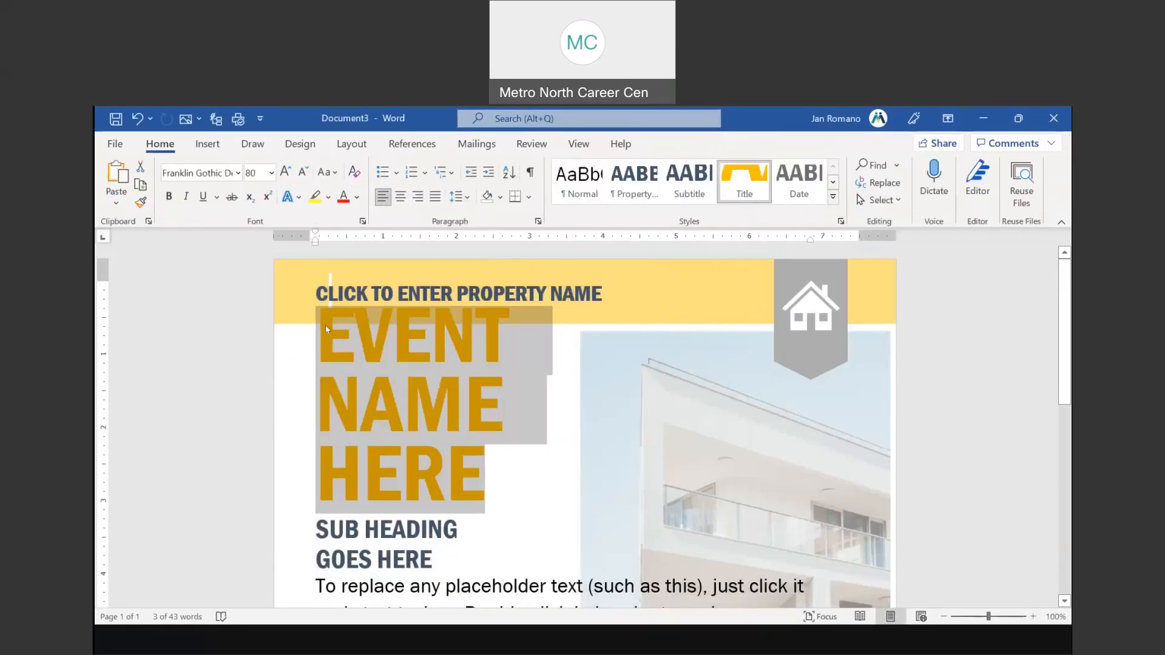
type("LKFDJLSJD")
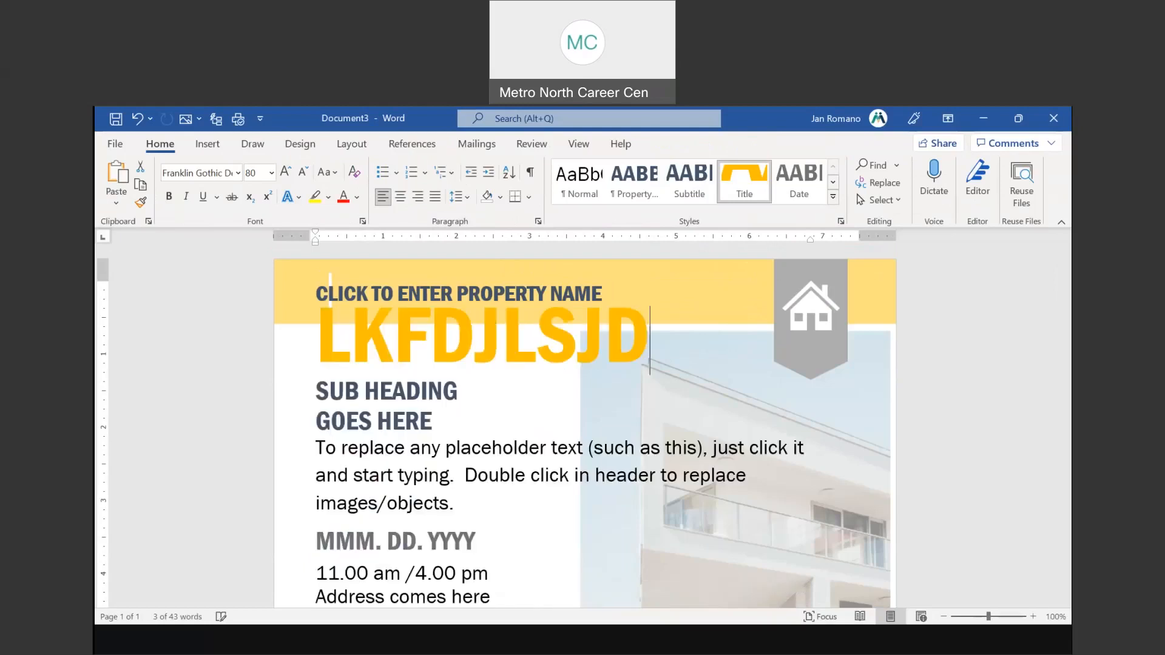
left_click(321, 329)
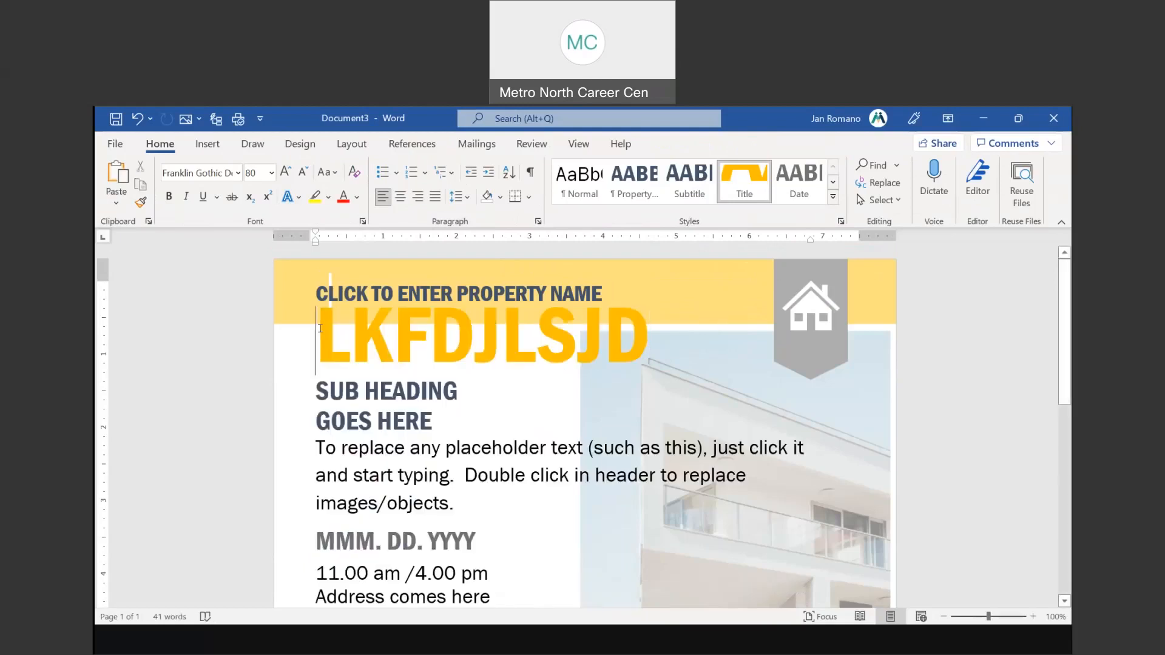
key("Return")
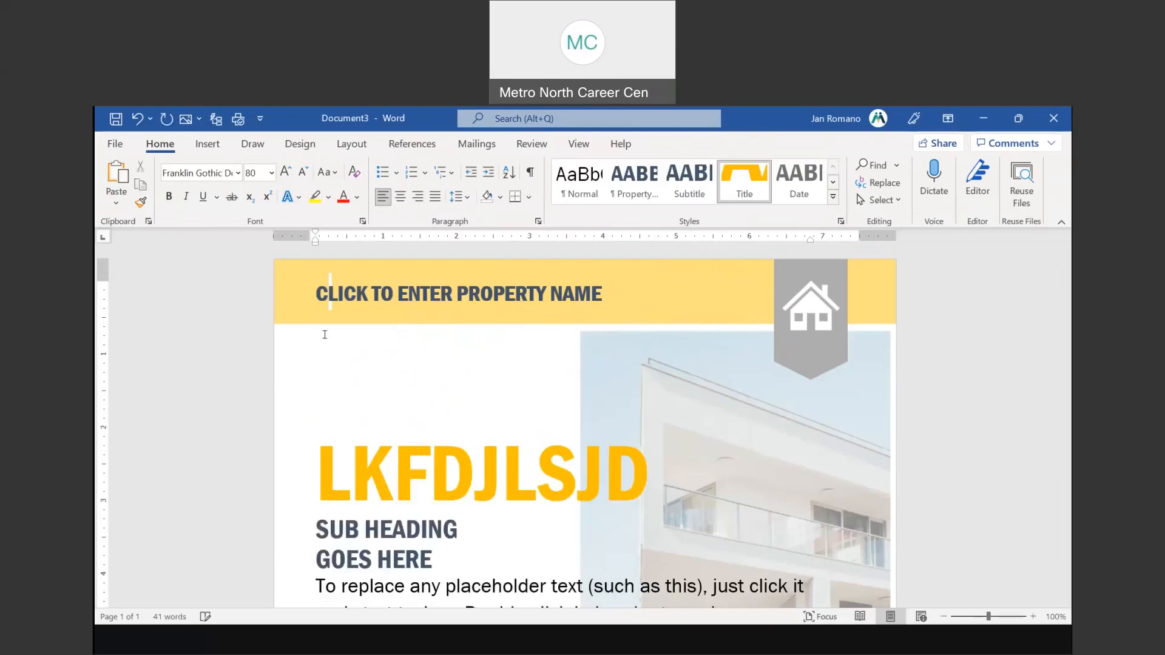
left_click(387, 361)
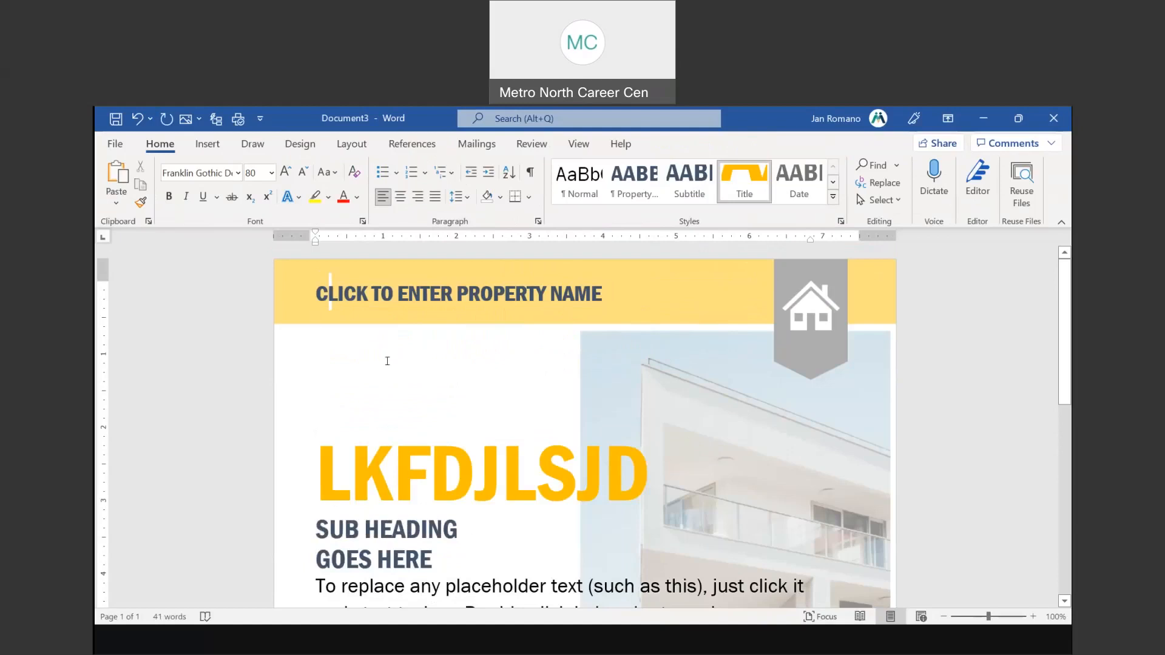
Step: Open the flyer's header and footer for editing and delete the photo of the brown house beside the staircase picture
scroll(654, 392, "down", 4)
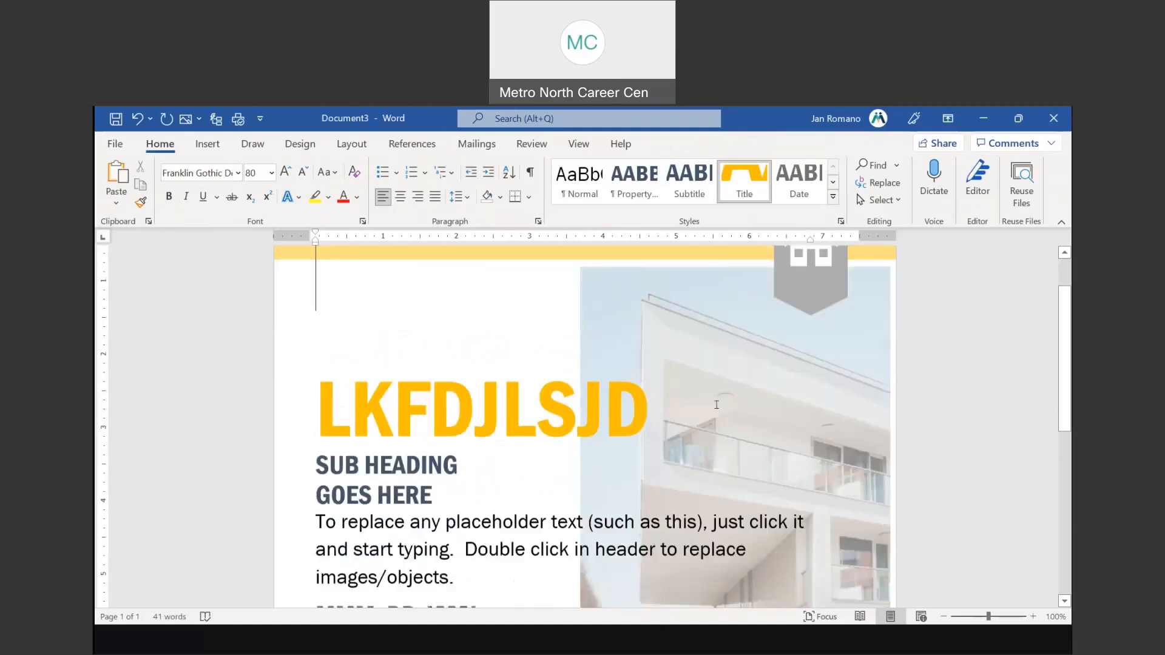
scroll(716, 405, "down", 9)
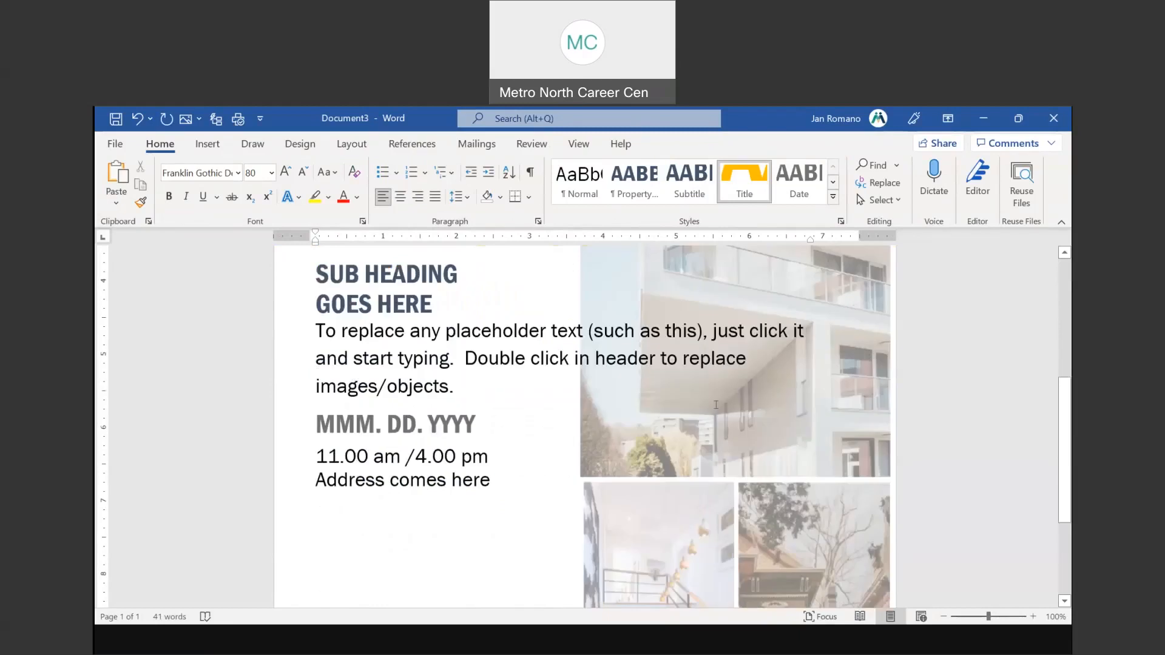
left_click(668, 424)
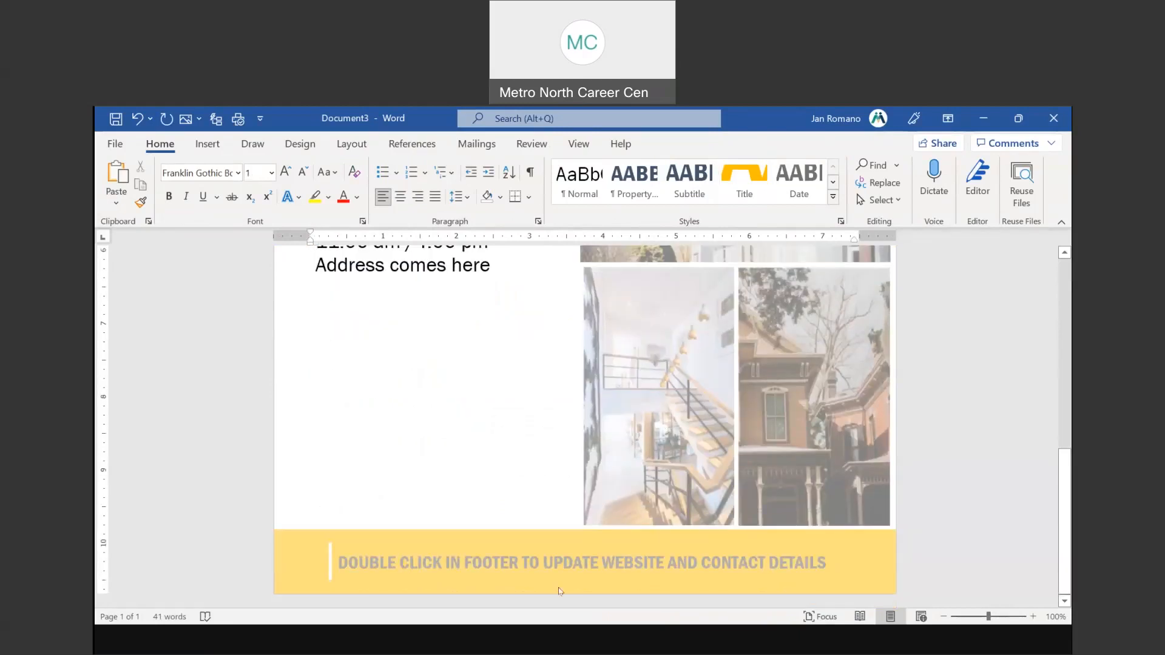
double_click(628, 474)
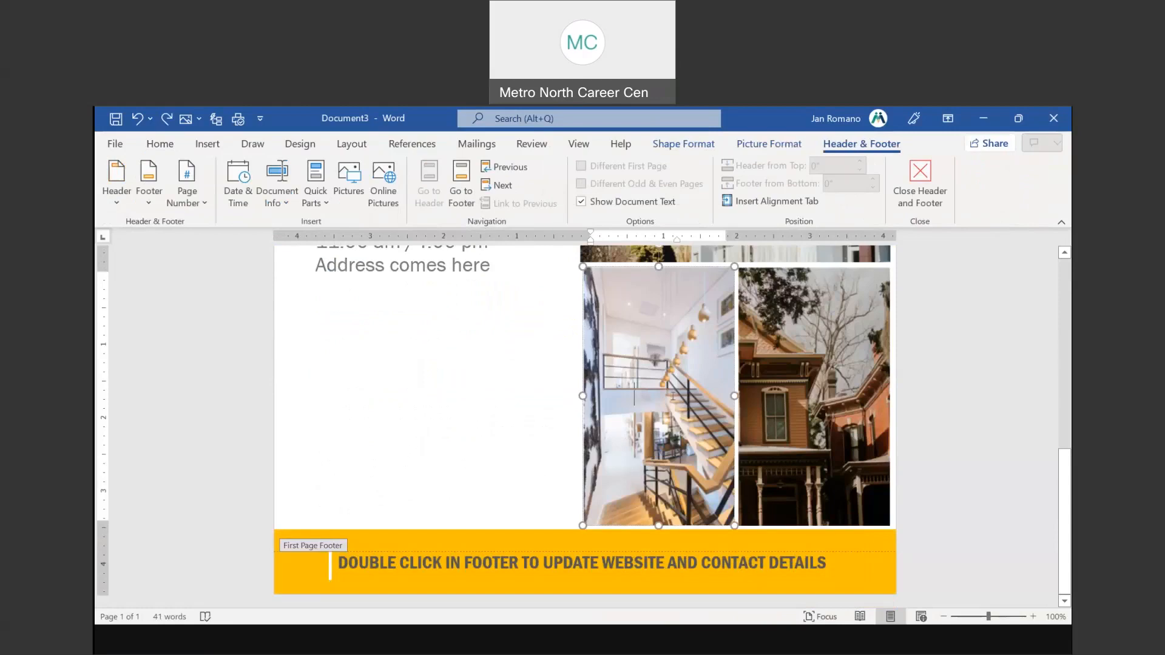
left_click(781, 342)
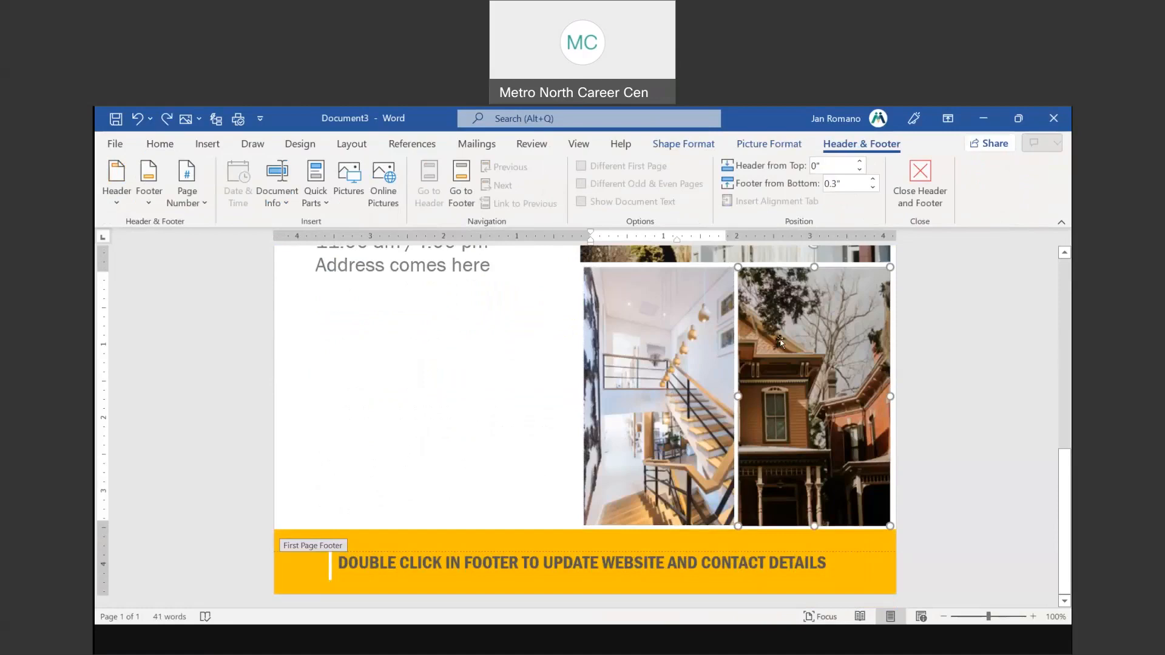
key("Delete")
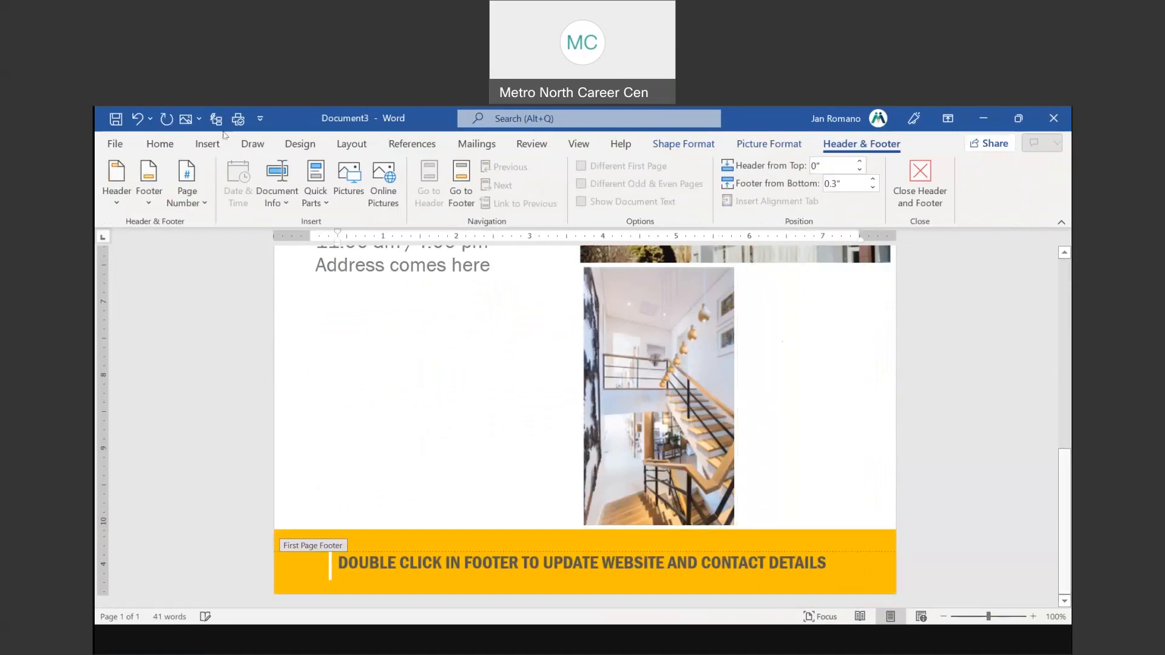
Step: Delete the staircase photo below the main building picture and review the remaining flyer layout
left_click(730, 289)
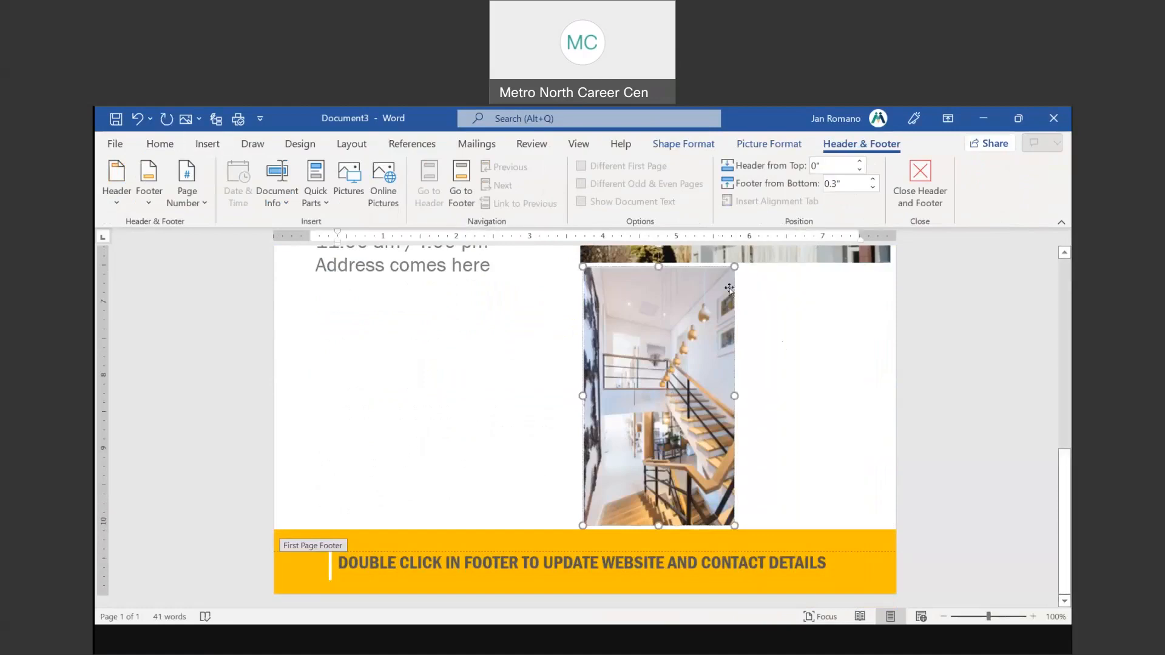
scroll(802, 344, "up", 5)
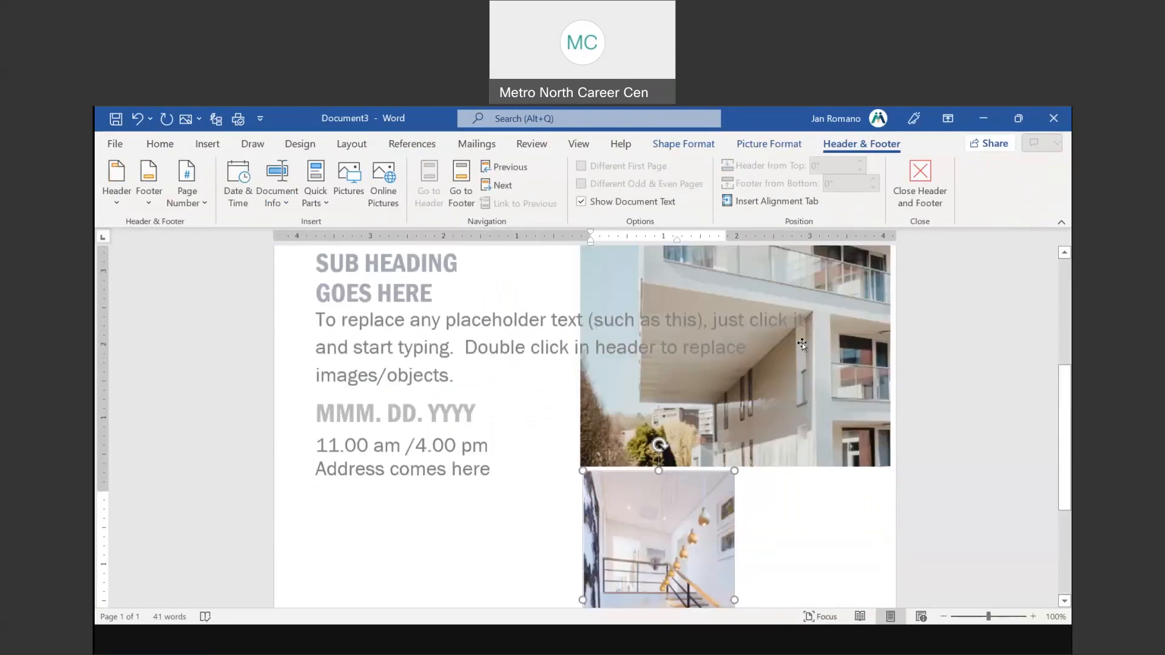
scroll(802, 344, "up", 1)
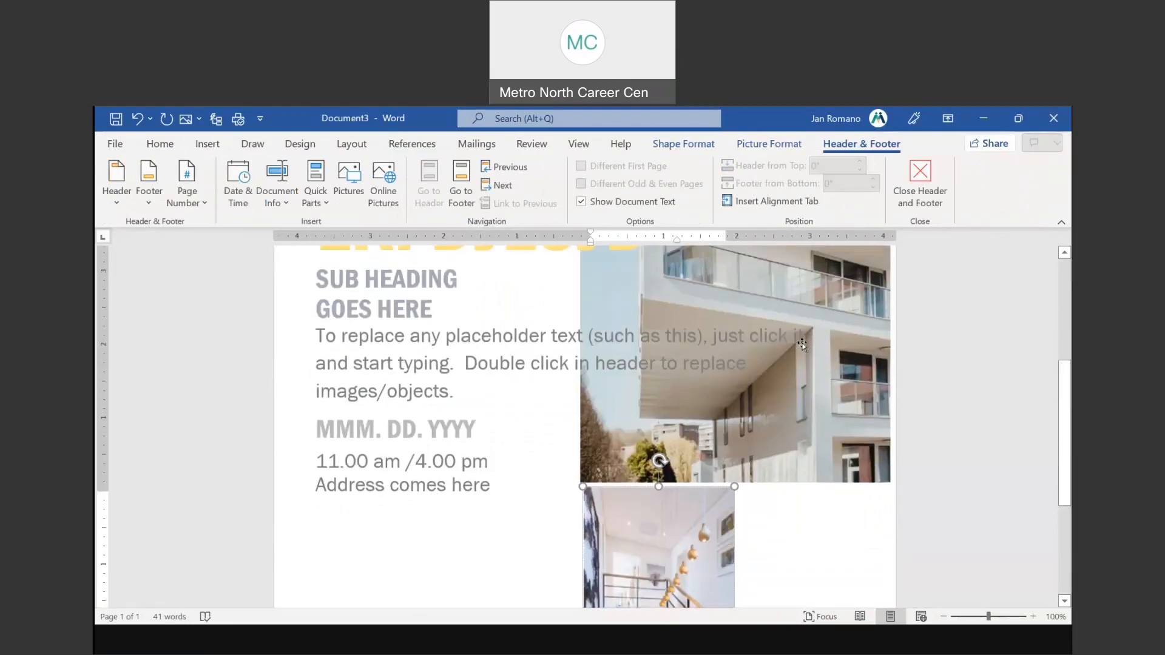
scroll(800, 344, "down", 4)
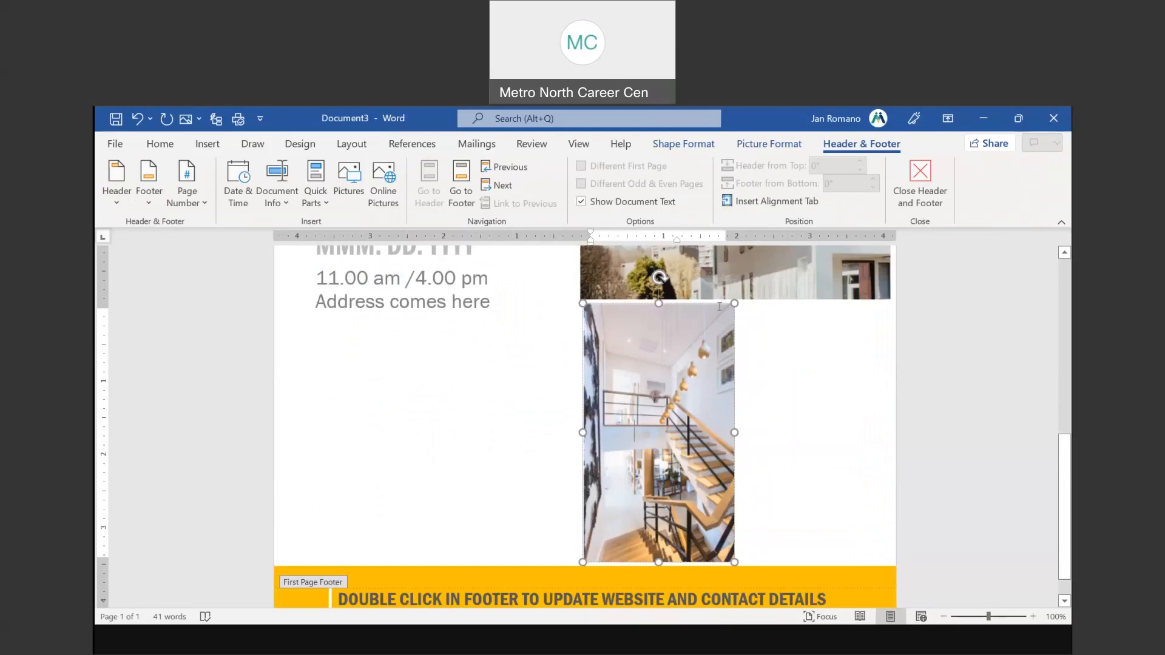
key("Delete")
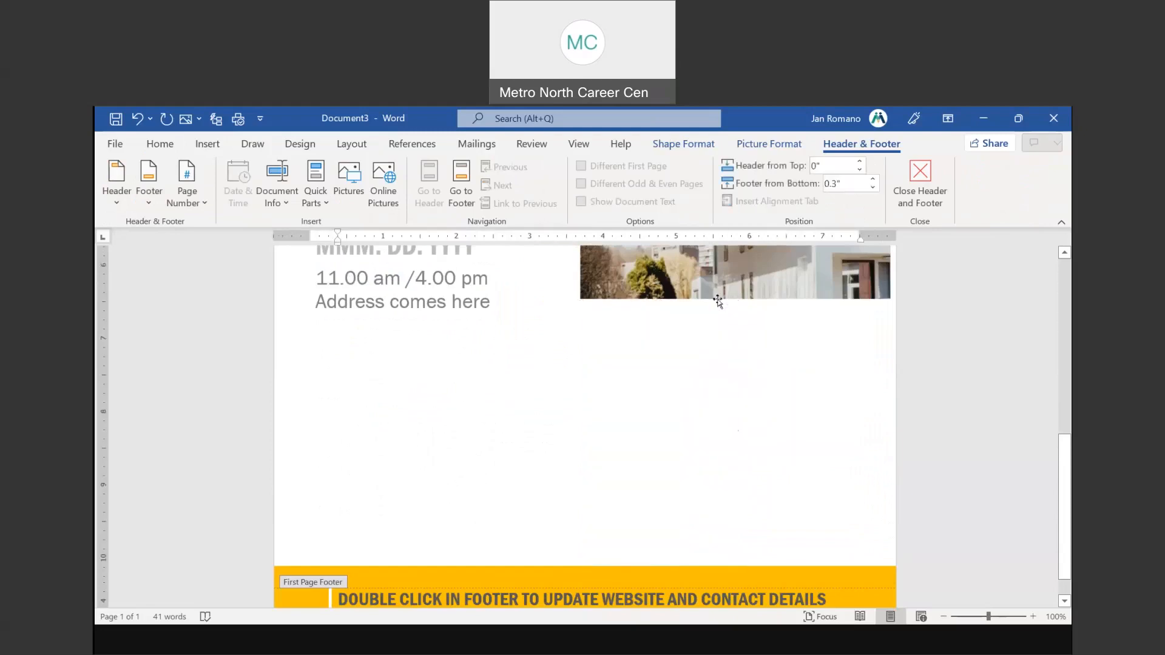
scroll(803, 364, "up", 3)
scroll(807, 381, "up", 3)
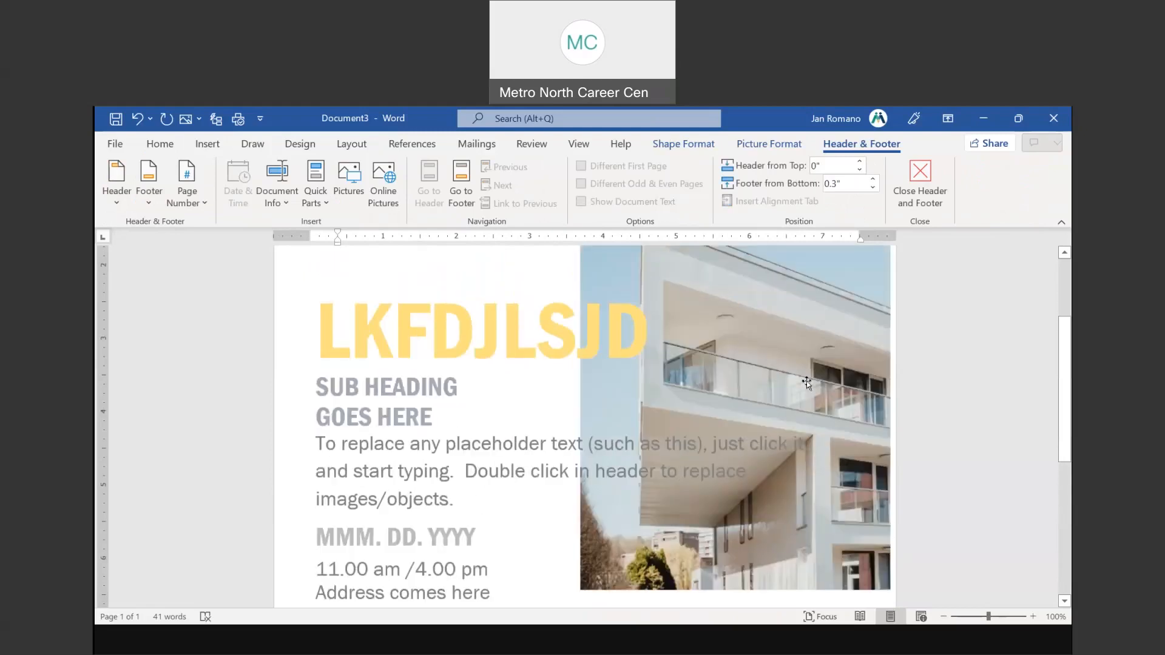
scroll(806, 382, "down", 4)
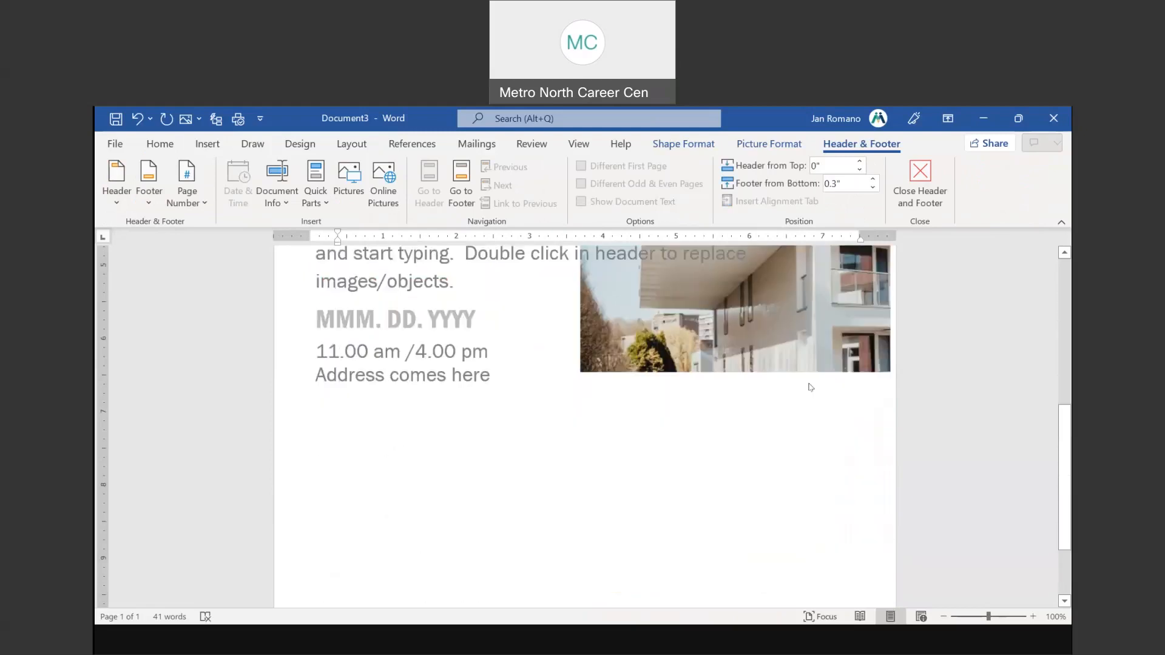
Step: View the new-document templates and their online search, and switch to the Templates slide in PowerPoint
left_click(115, 144)
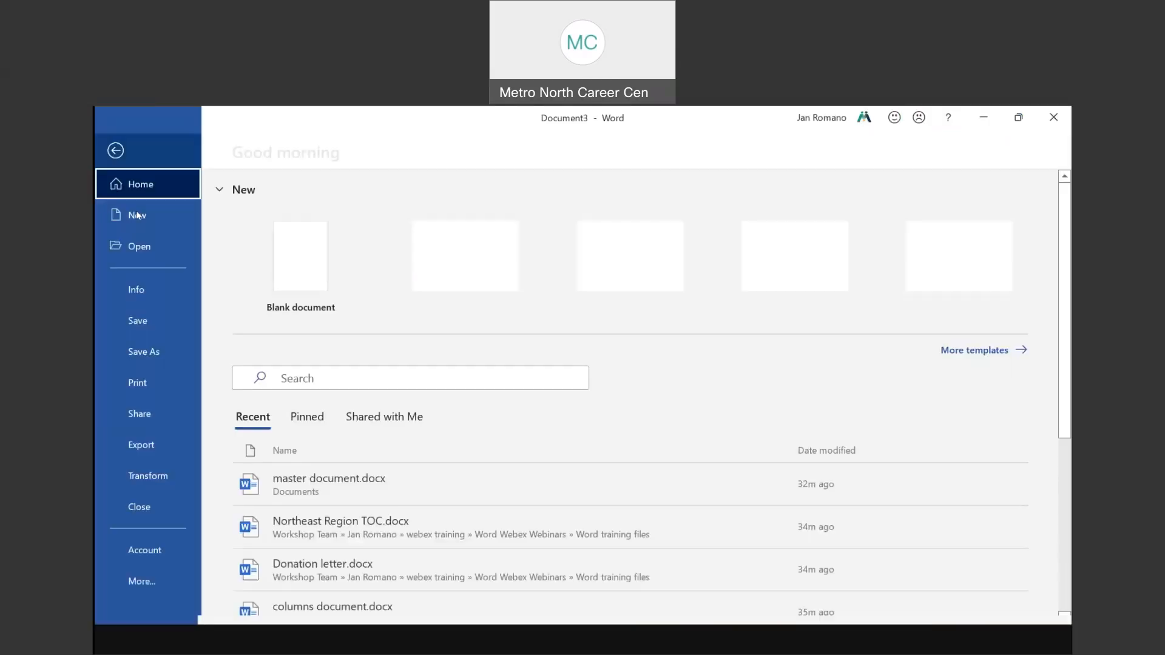
left_click(138, 215)
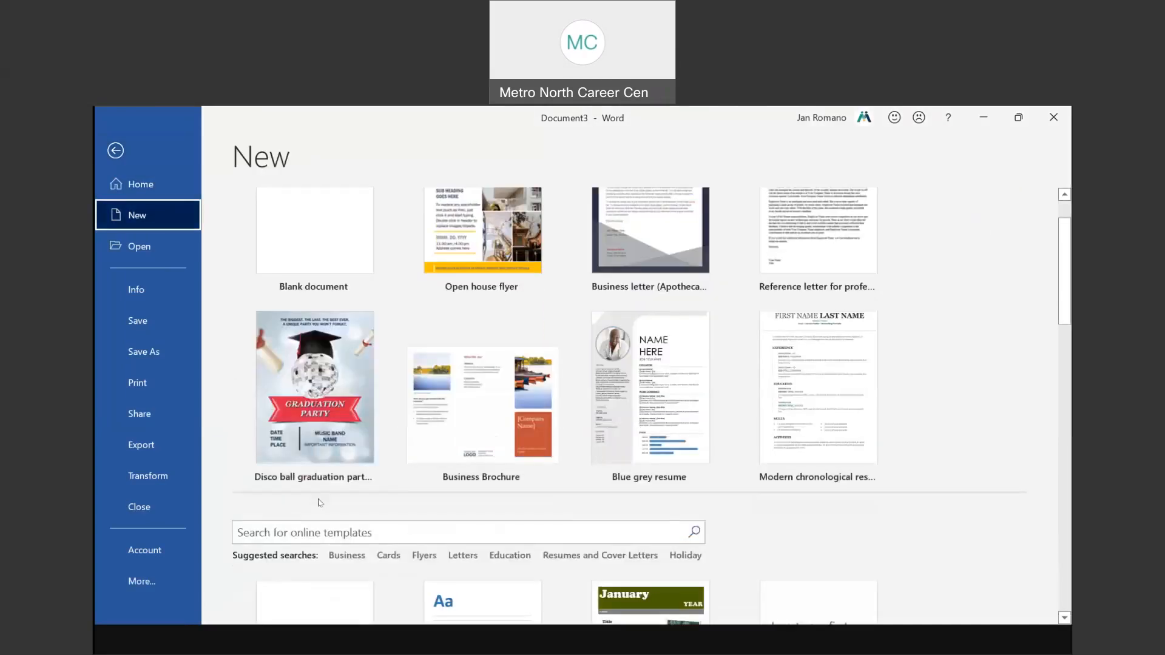
left_click(299, 527)
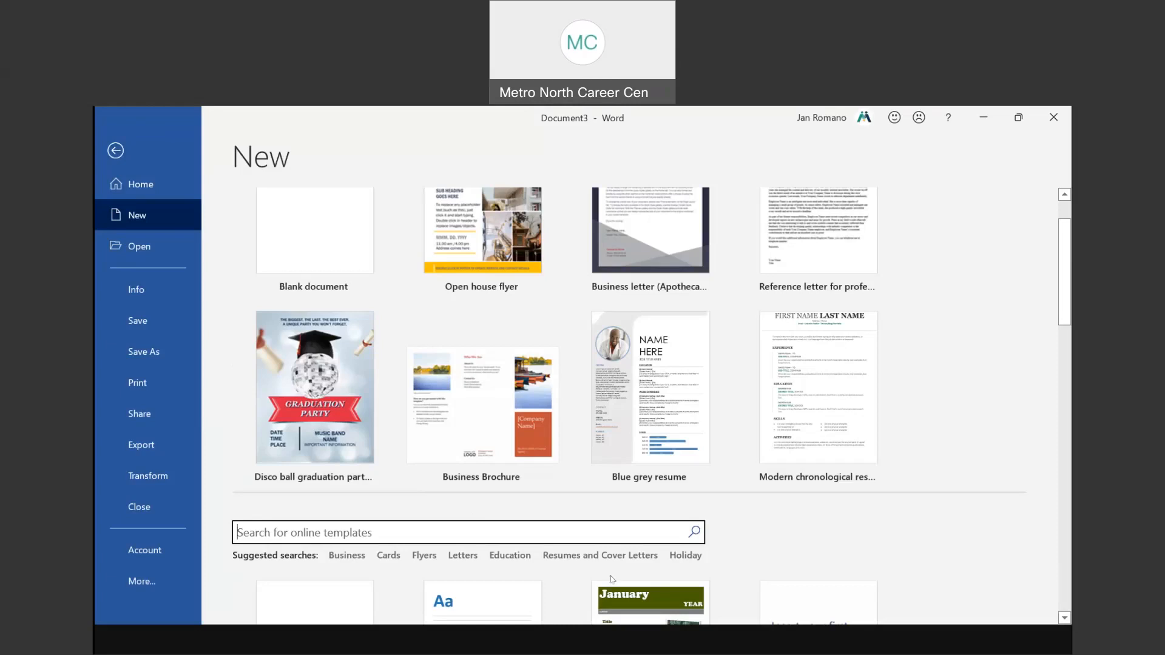
key("alt+Tab")
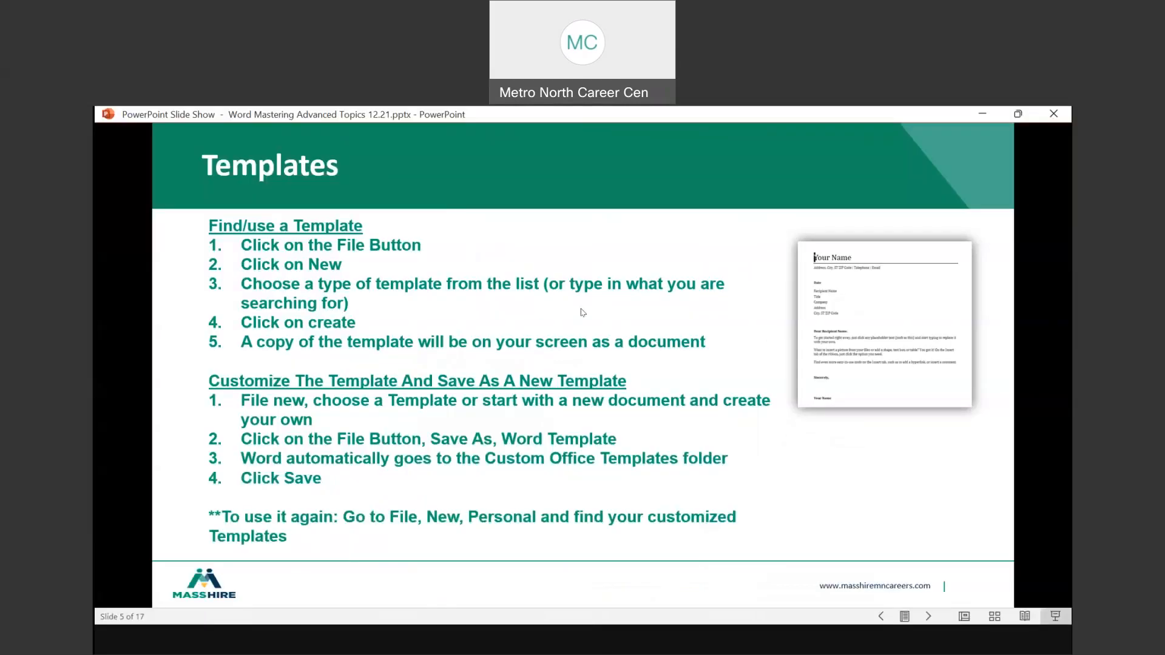
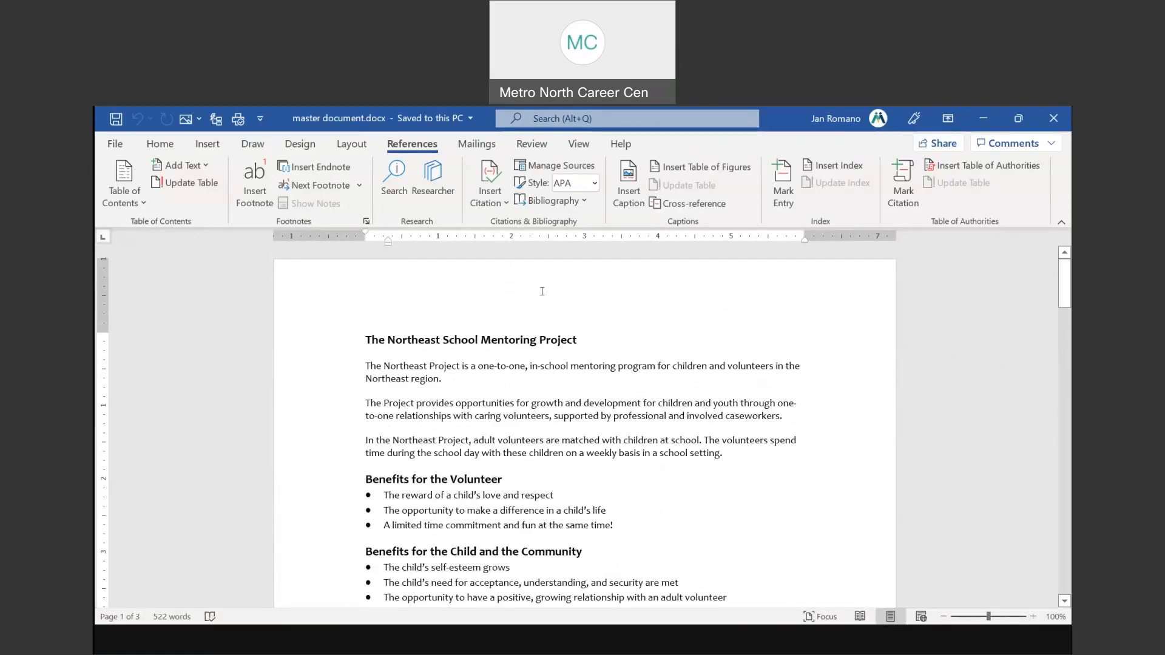
Step: Display the paragraph styles for master document.docx to examine the available heading and normal styles
left_click(160, 144)
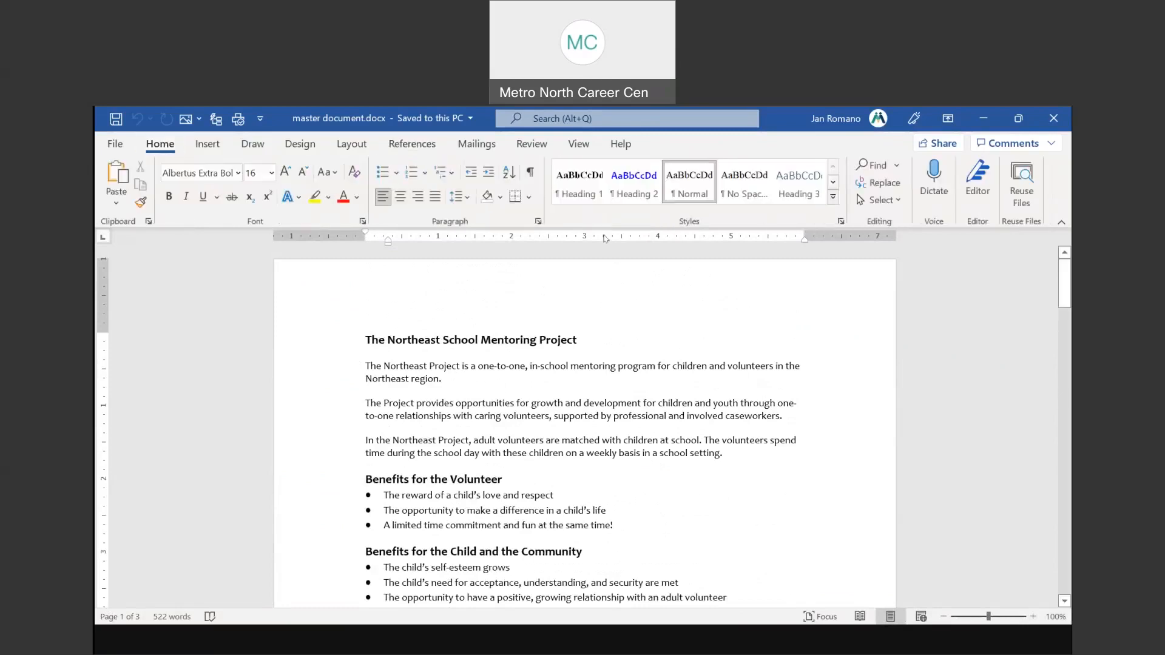
key("ctrl")
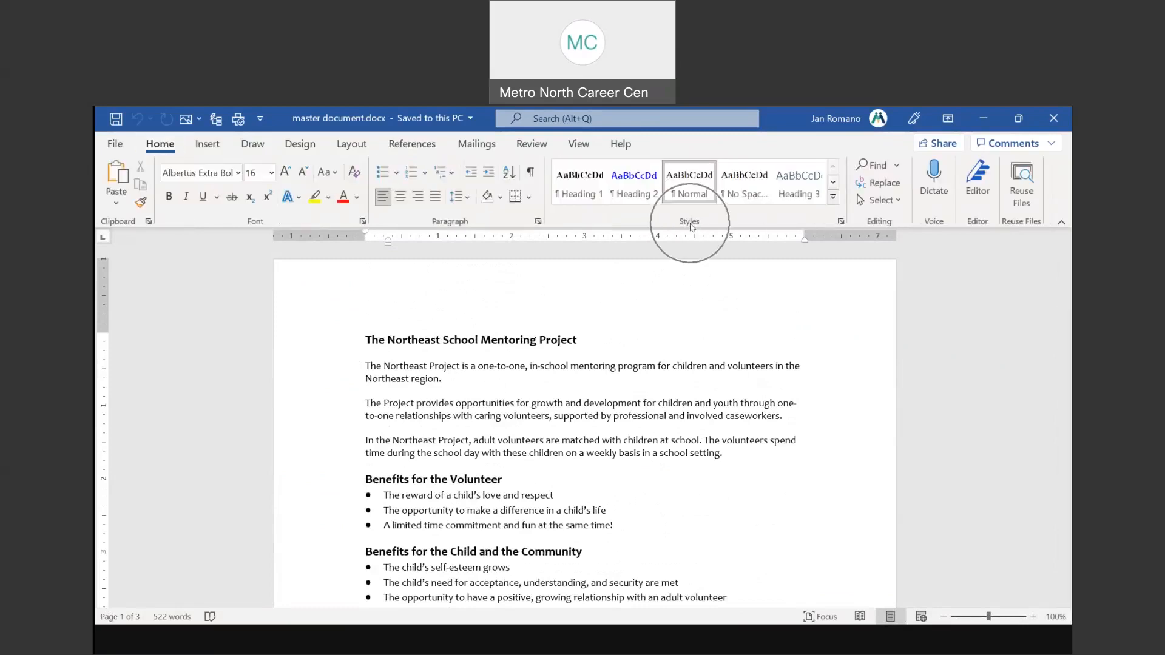
key("ctrl")
key("ctrl")
key("ctrl")
key("ctrl")
key("ctrl")
key("ctrl")
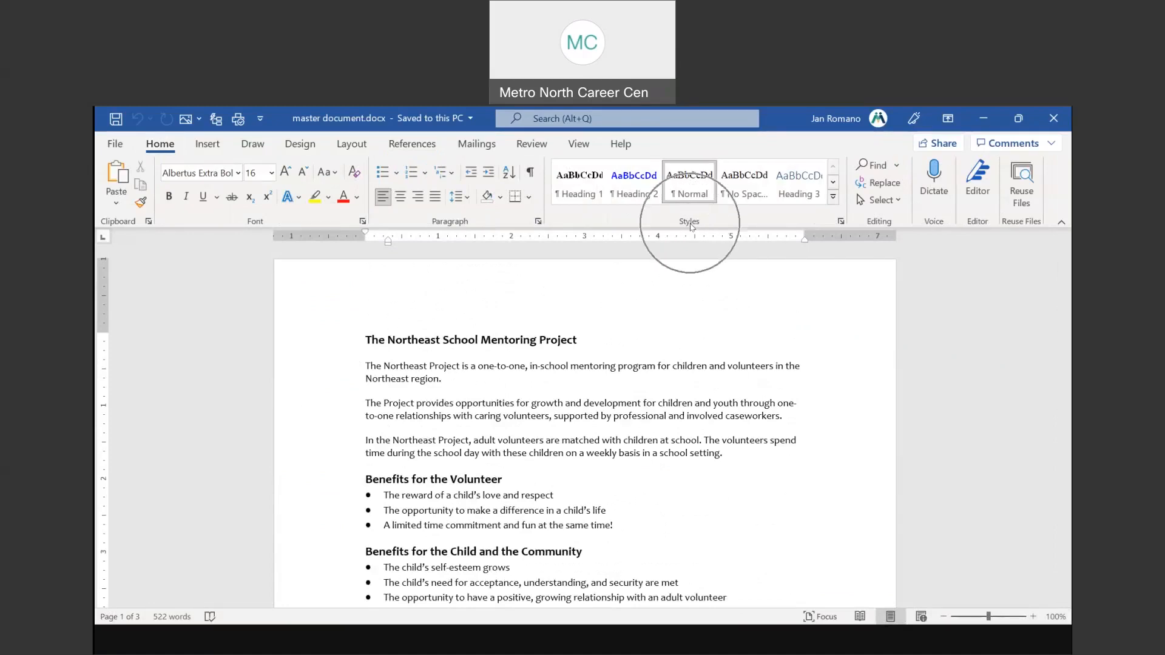
key("ctrl")
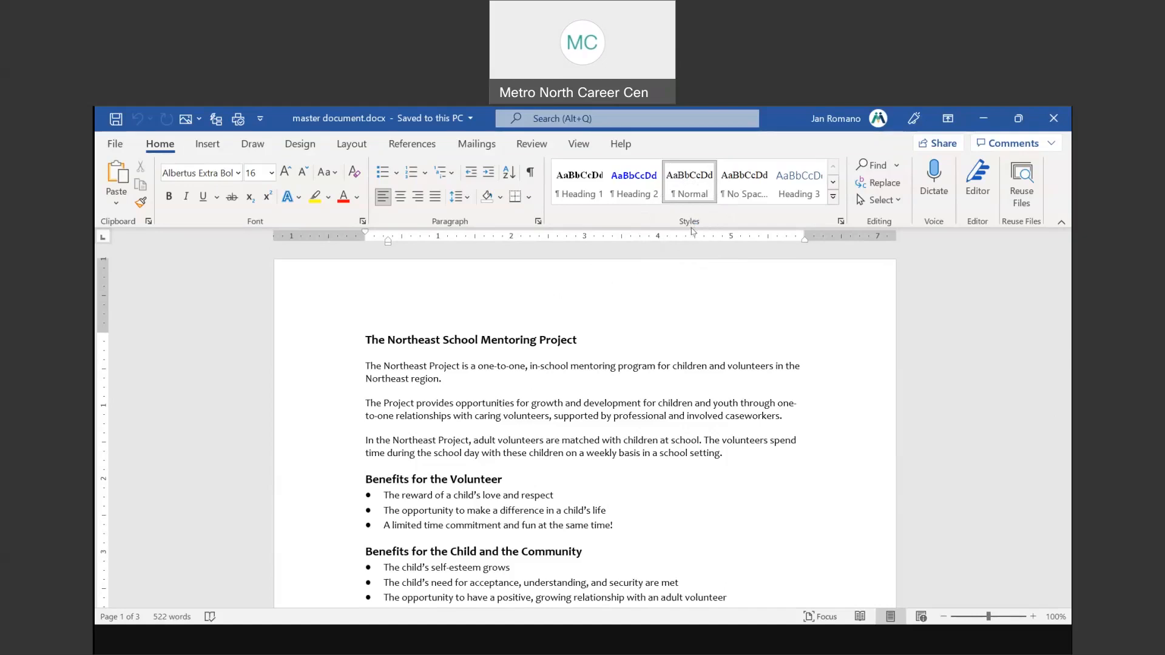
Step: View the full styles gallery and PowerPoint's Working With Large Documents slide, ending back in the master document in Word
key("ctrl")
key("ctrl")
key("ctrl")
left_click(835, 199)
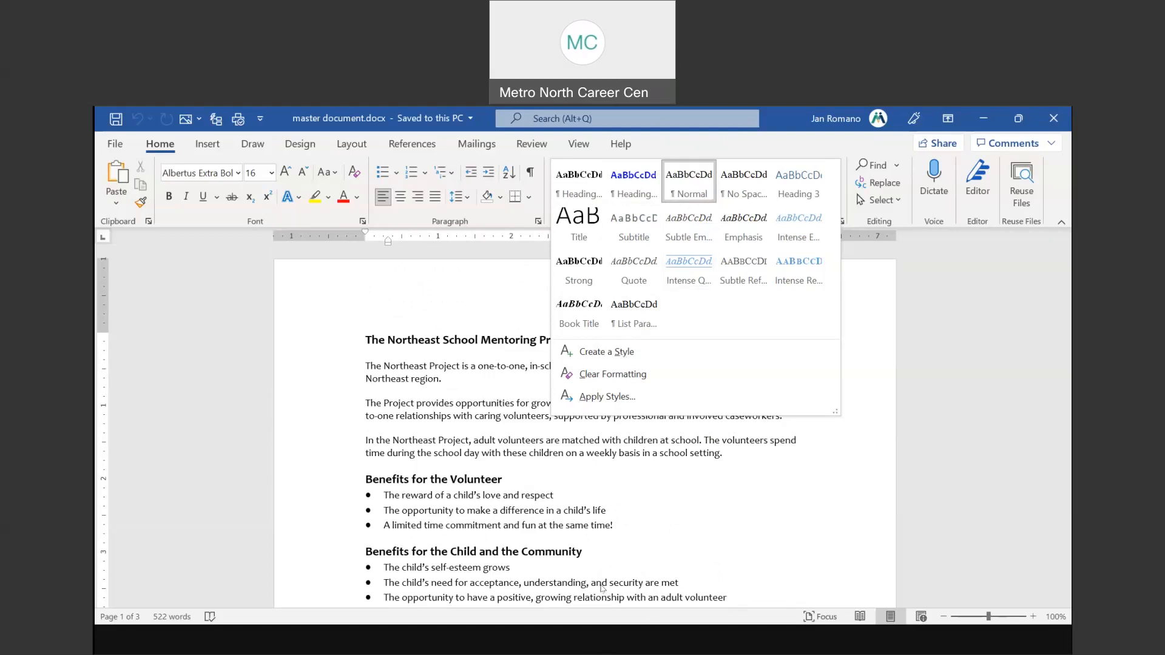
key("alt+Tab")
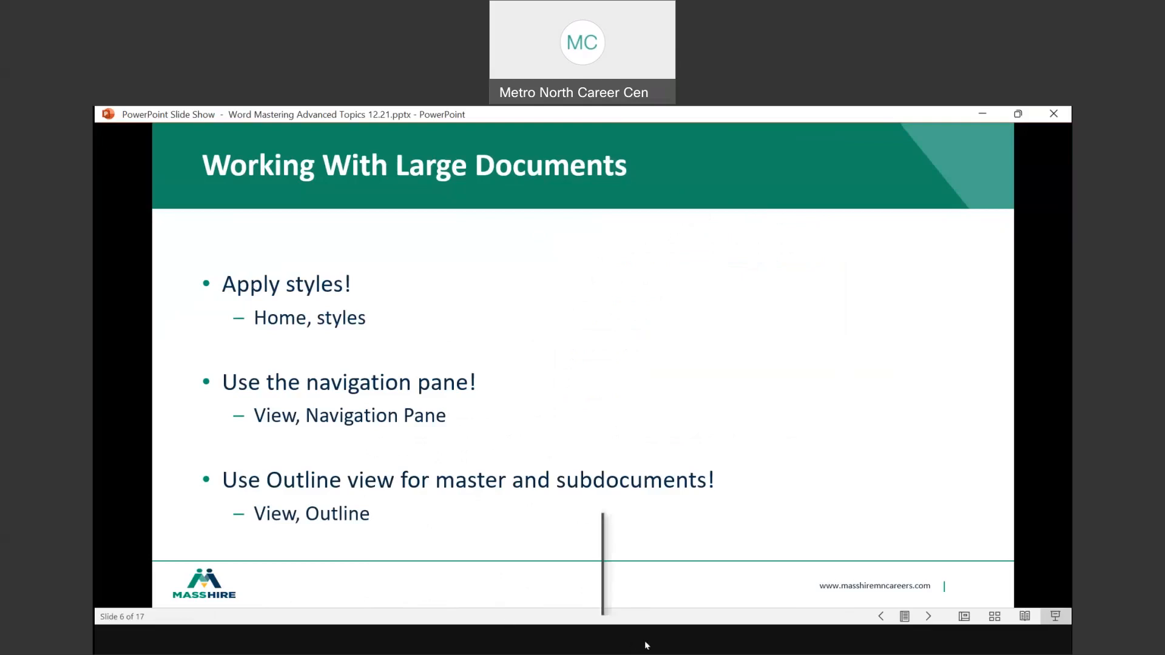
key("alt+Tab")
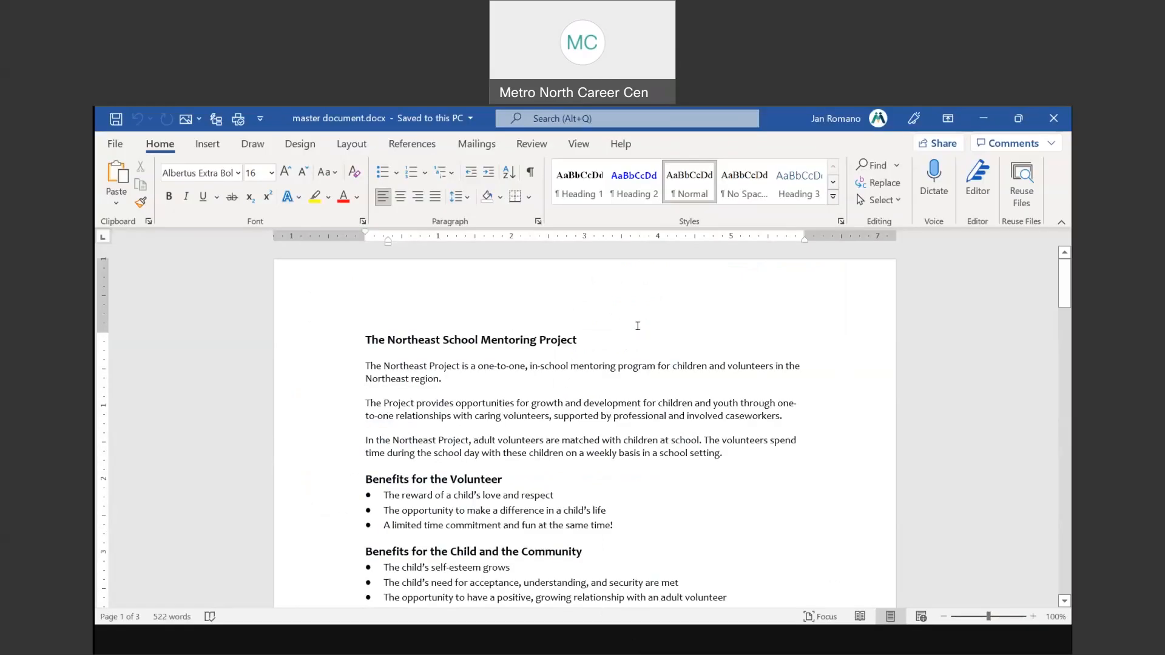
Step: Apply the Heading 1 style to the title line "The Northeast School Mentoring Project"
left_click(311, 342)
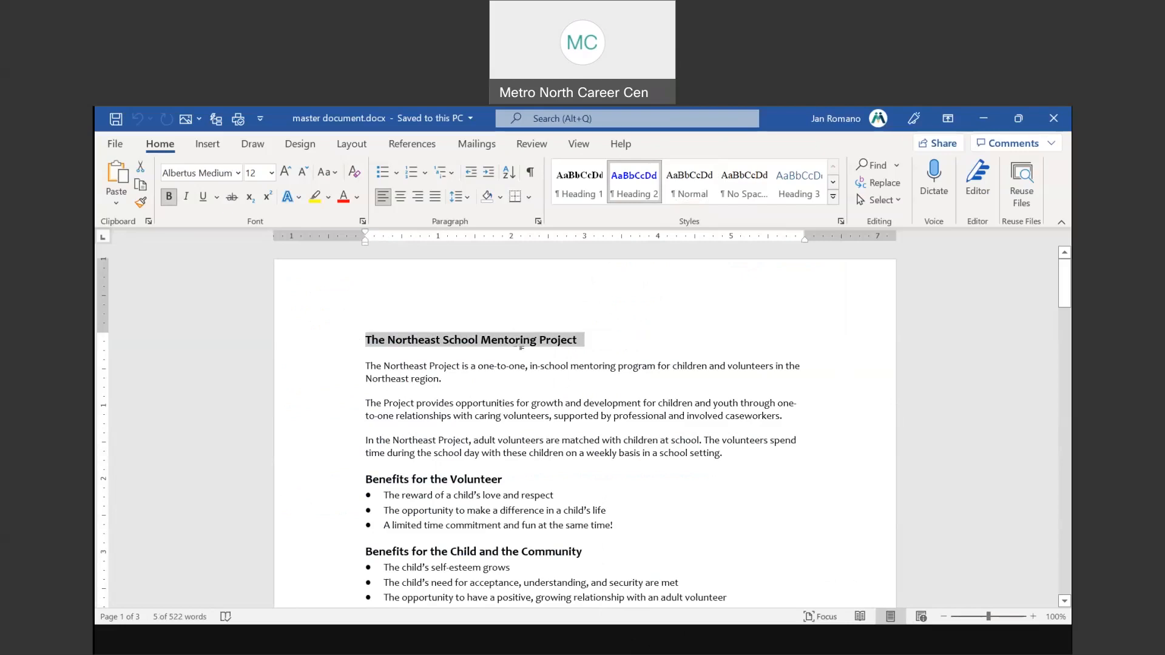
left_click(581, 200)
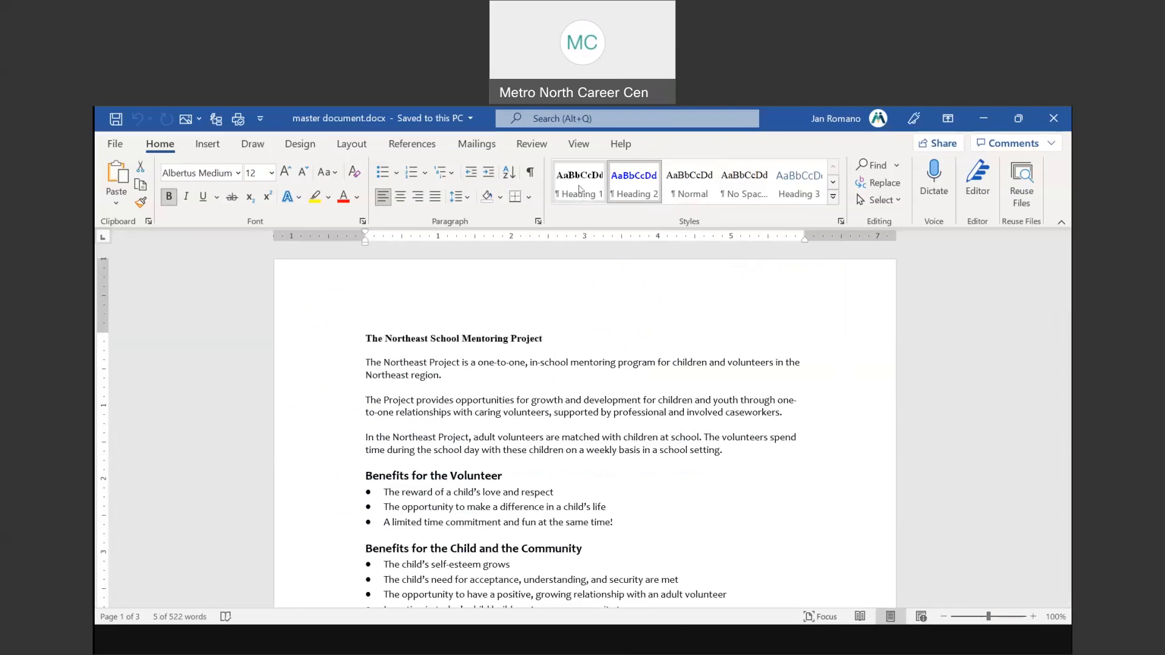
left_click(833, 197)
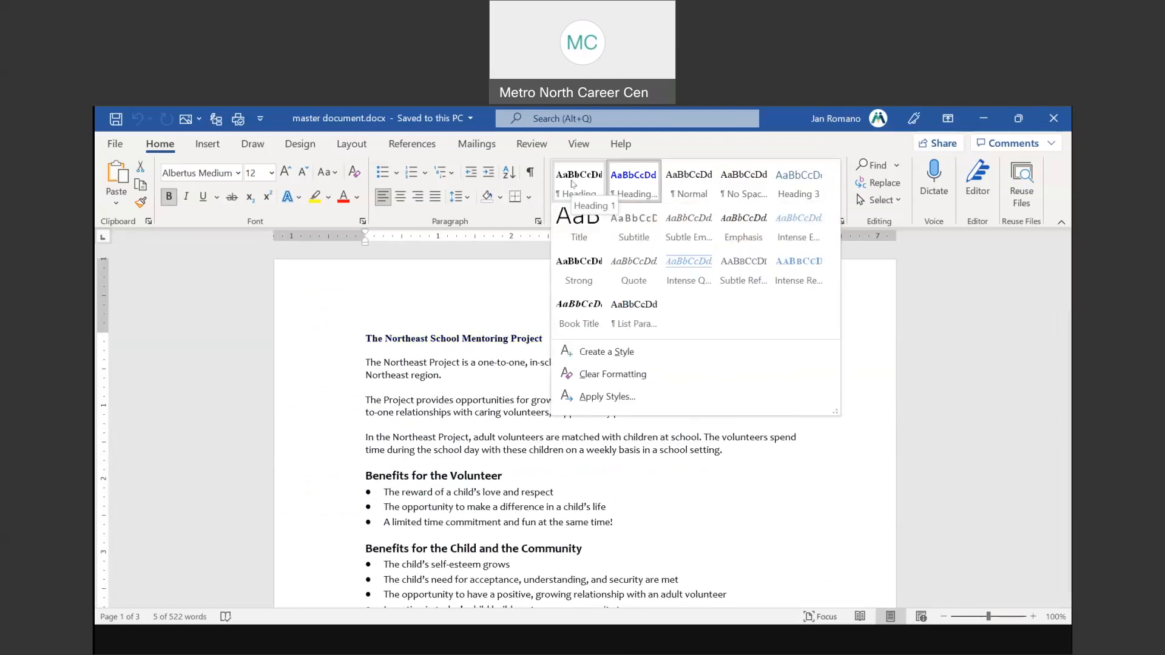
left_click(572, 183)
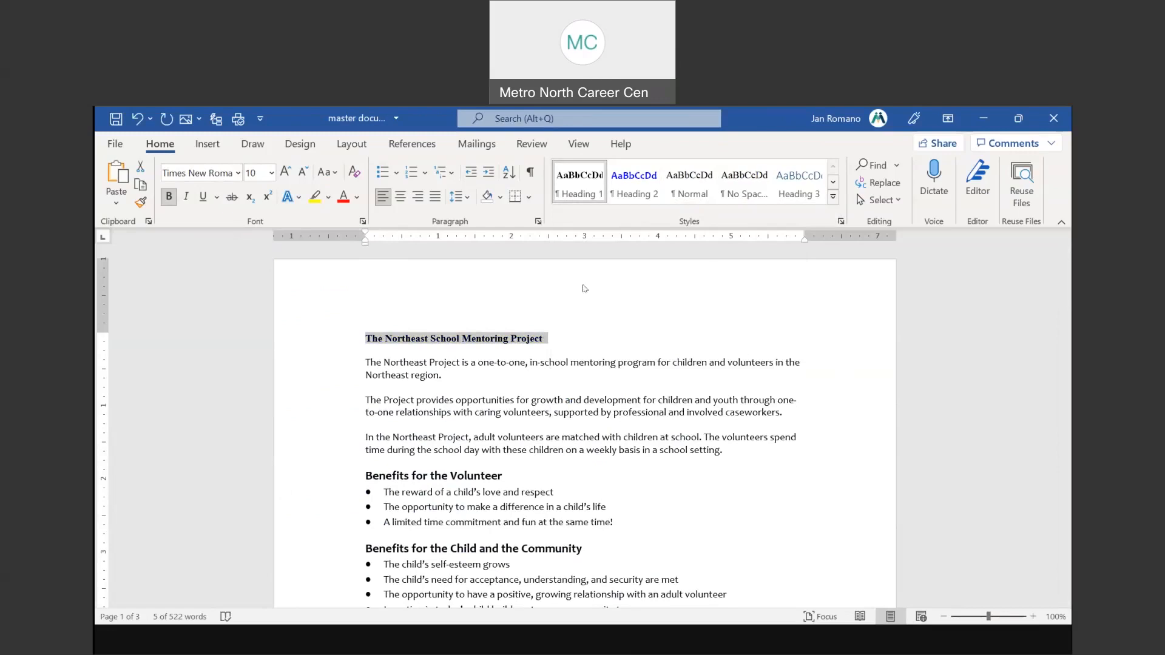
Step: Start a new style named "Northeast heading" from the title's formatting and open its detailed formatting options in full view
left_click(834, 199)
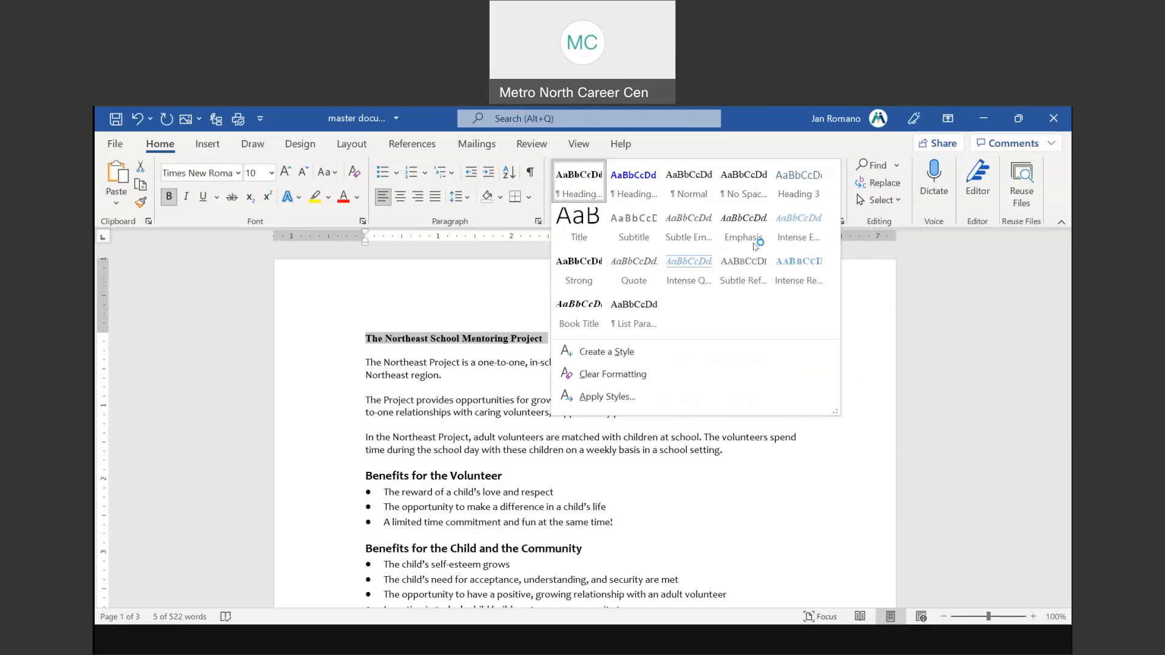
left_click(617, 353)
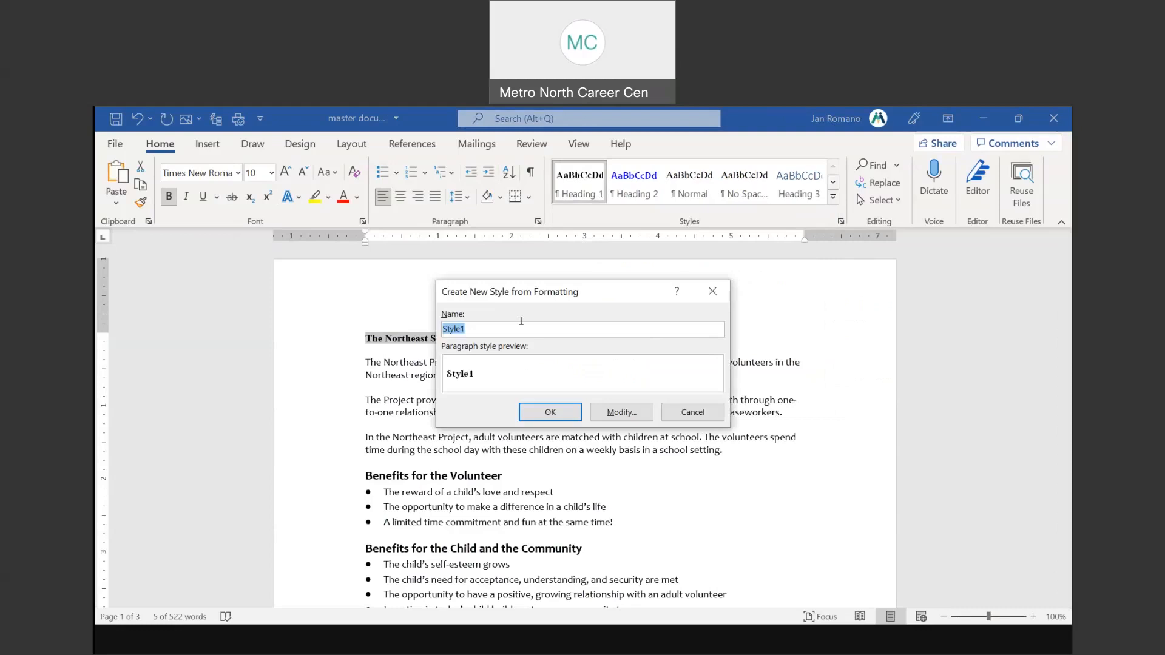
type("Northeast heading")
left_click(622, 412)
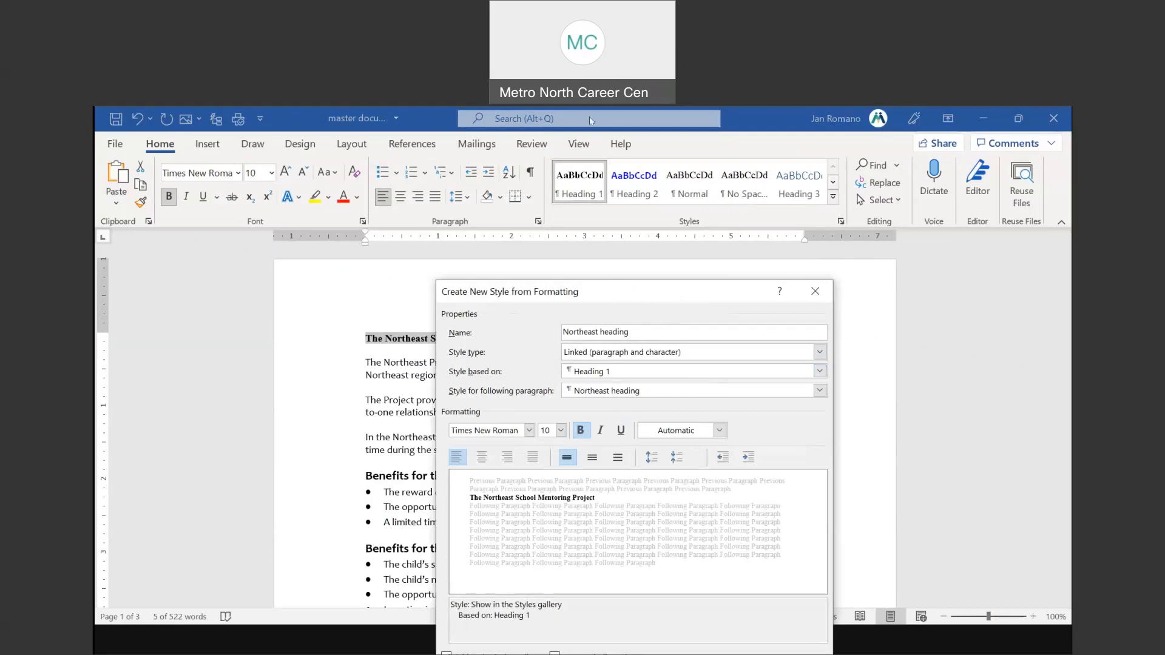
left_click_drag(621, 292, 590, 121)
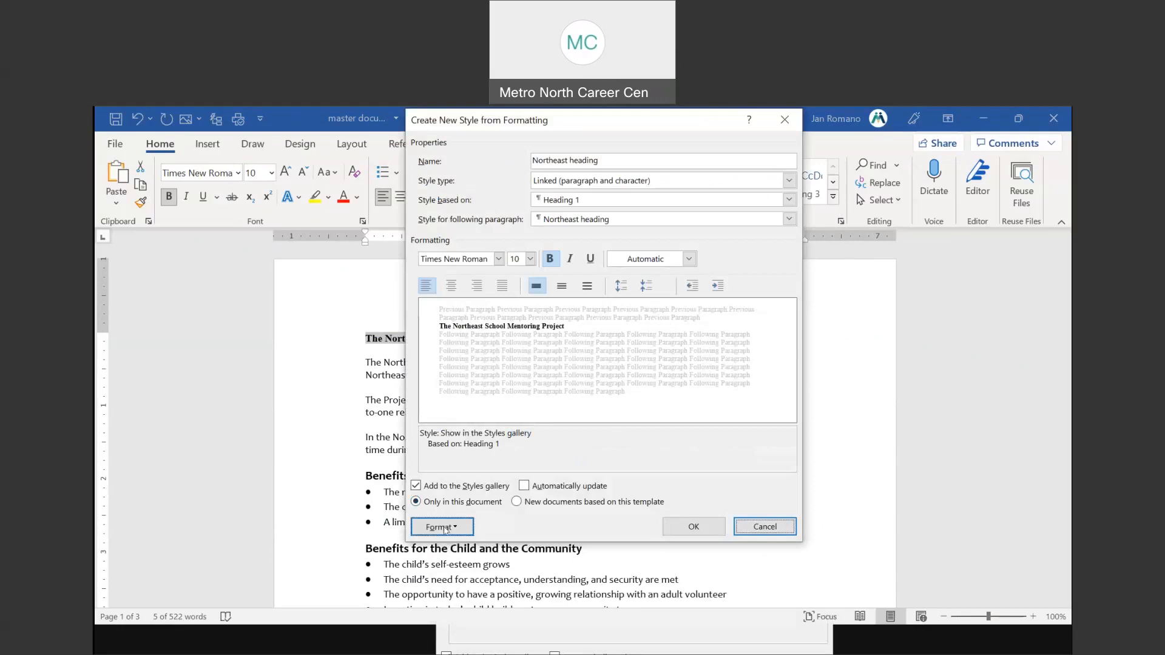
Step: Set the Northeast heading style's font to bold italic, size 16 and standard red, and save the style
left_click(468, 529)
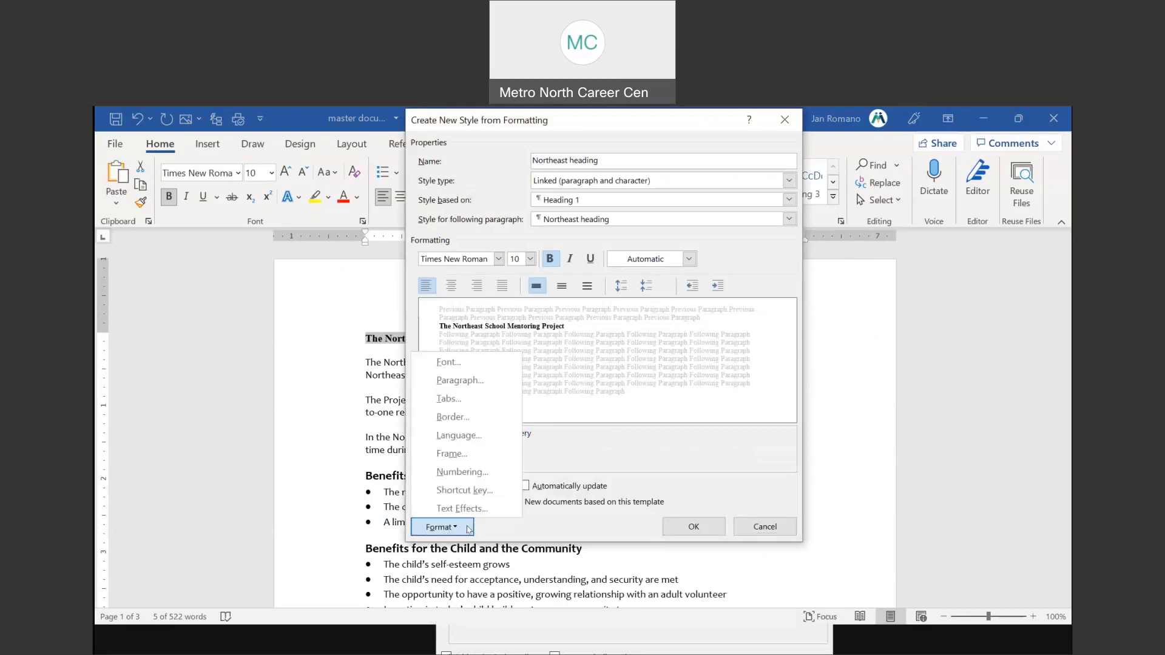
left_click(473, 368)
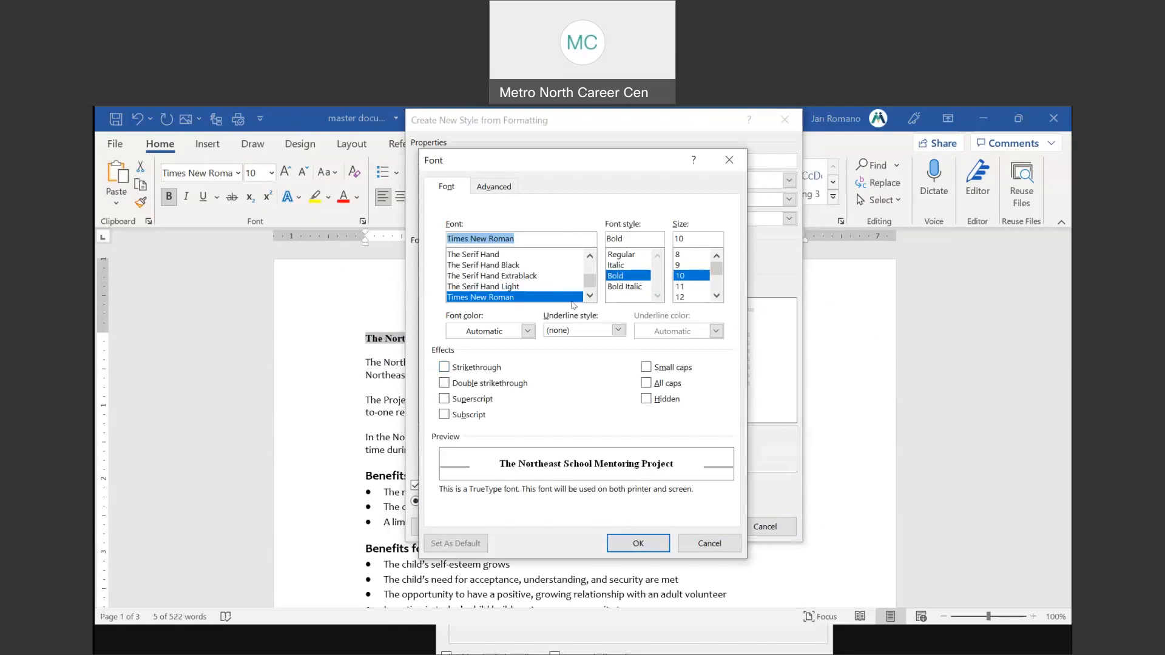
left_click(625, 286)
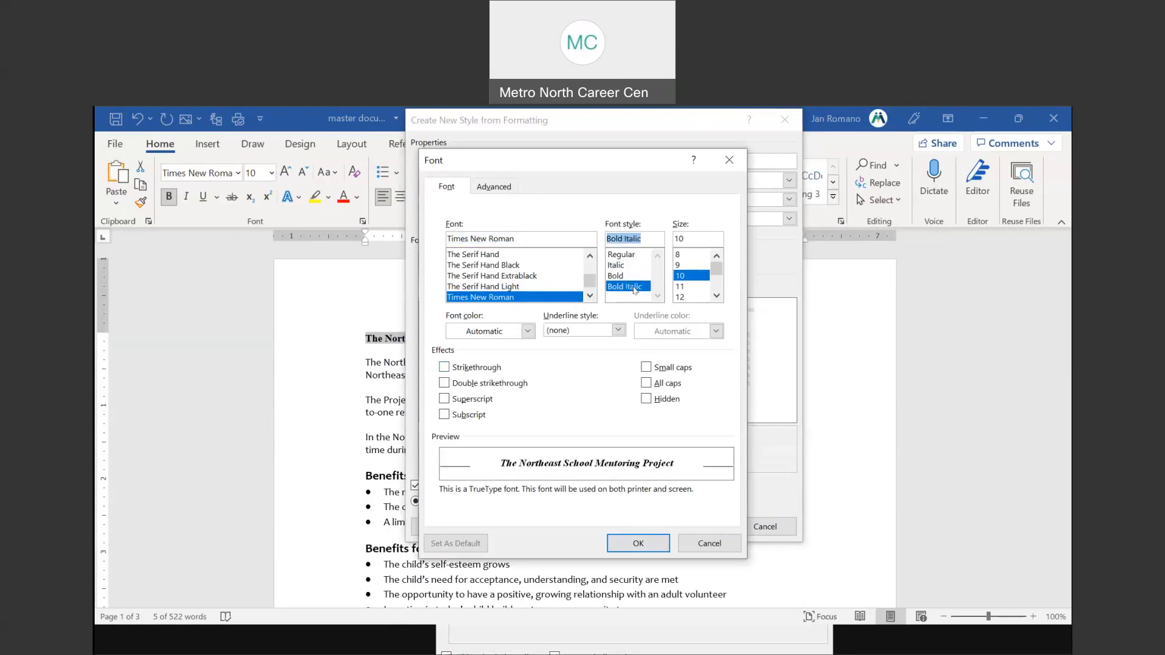
scroll(717, 296, "down", 1)
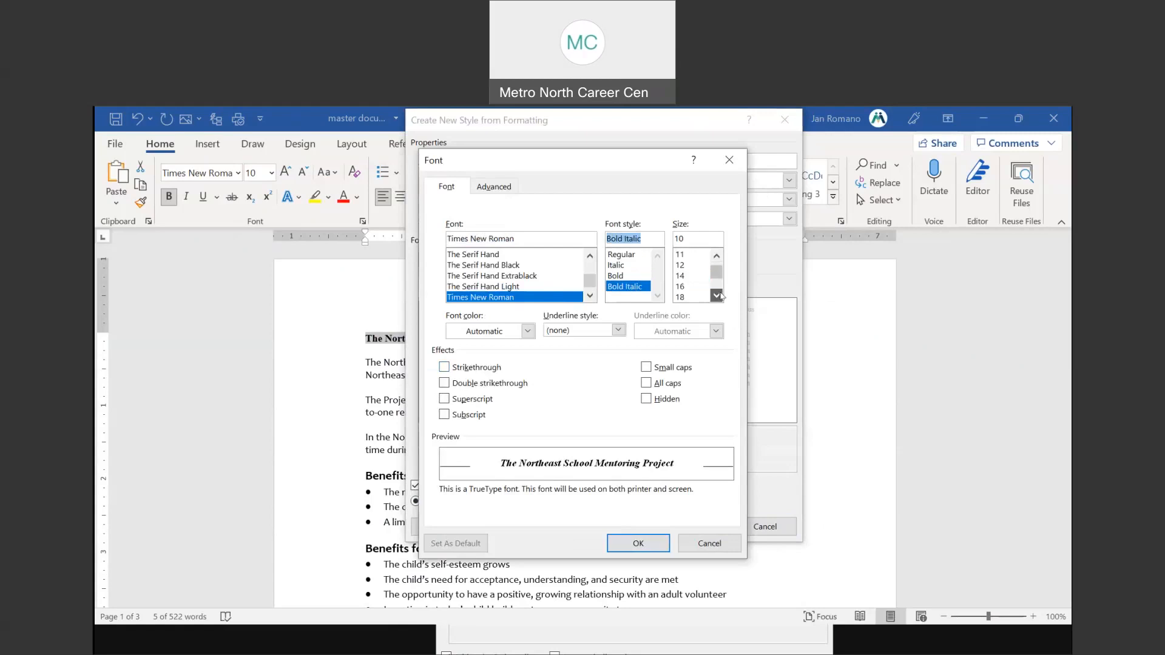
left_click(681, 286)
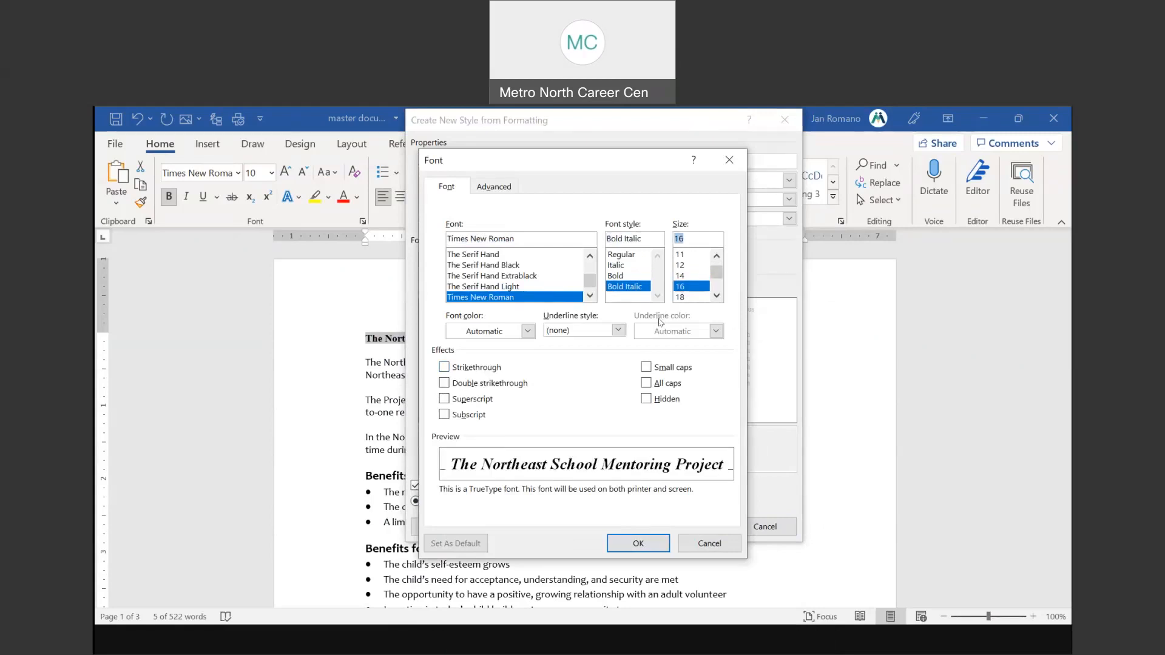
left_click(527, 331)
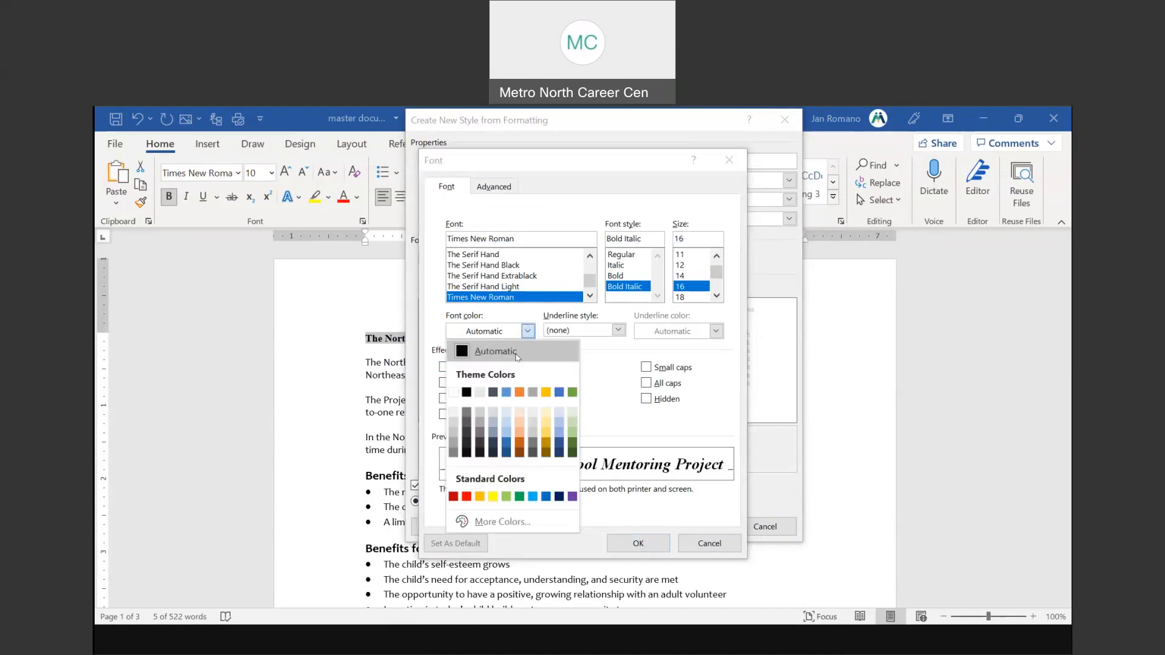
left_click(467, 497)
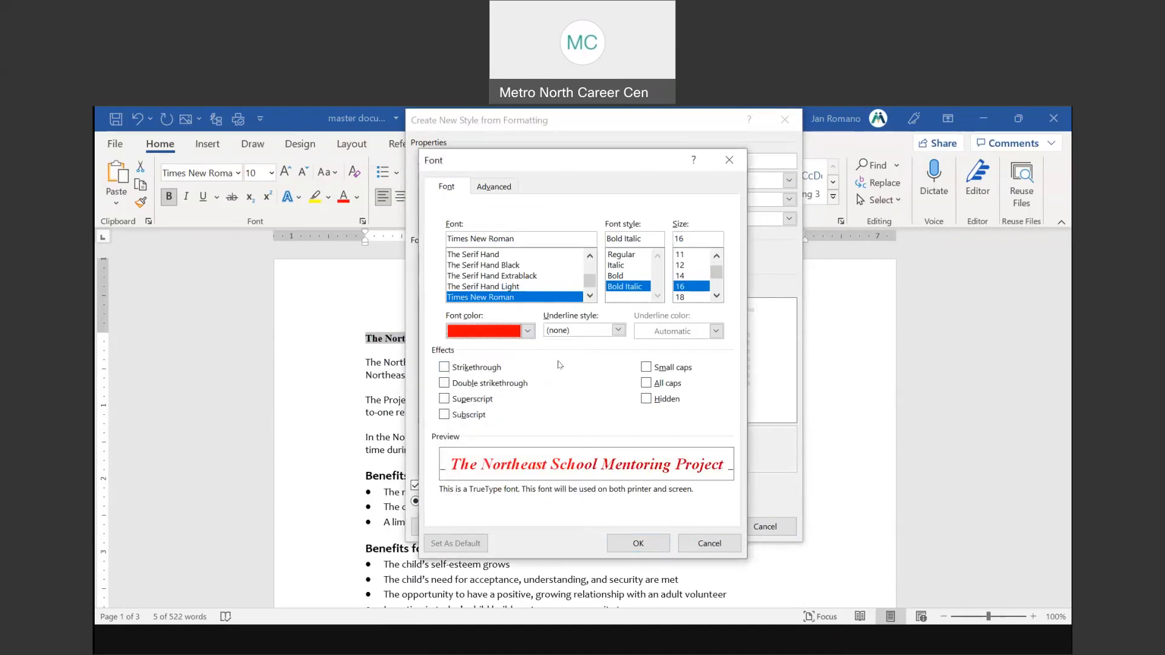
left_click(639, 544)
left_click(694, 527)
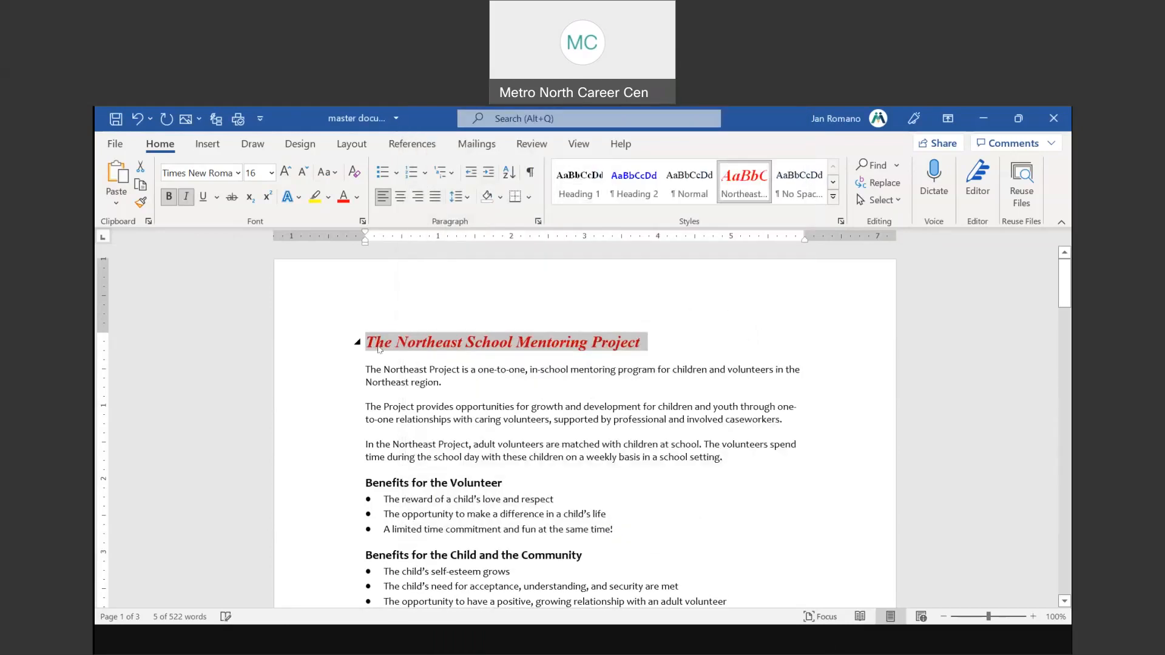
Step: Apply the Northeast heading style to the title "The Northeast Community Association" on page 2
left_click(833, 199)
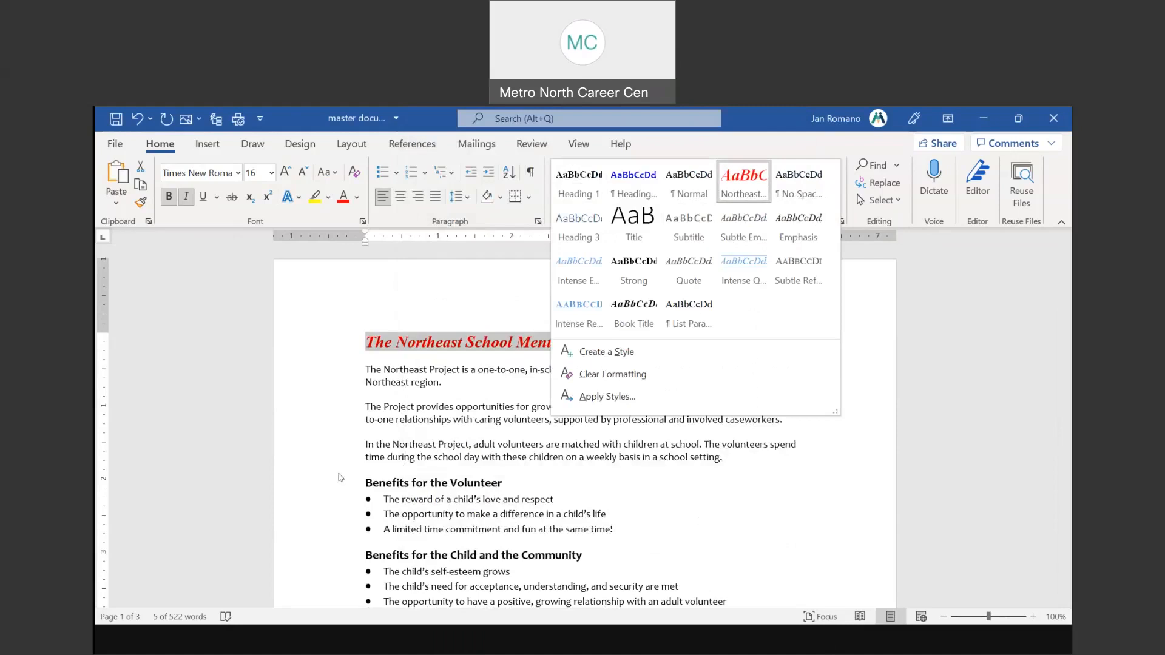
scroll(338, 478, "down", 3)
left_click(757, 463)
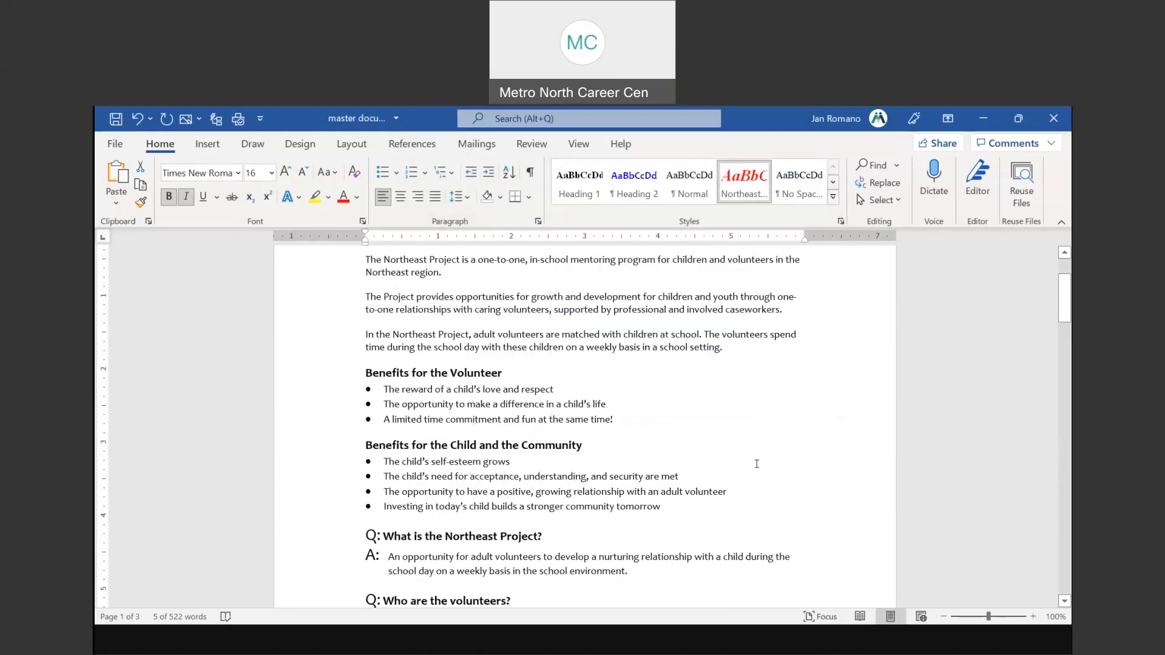
scroll(516, 494, "down", 12)
scroll(516, 494, "down", 5)
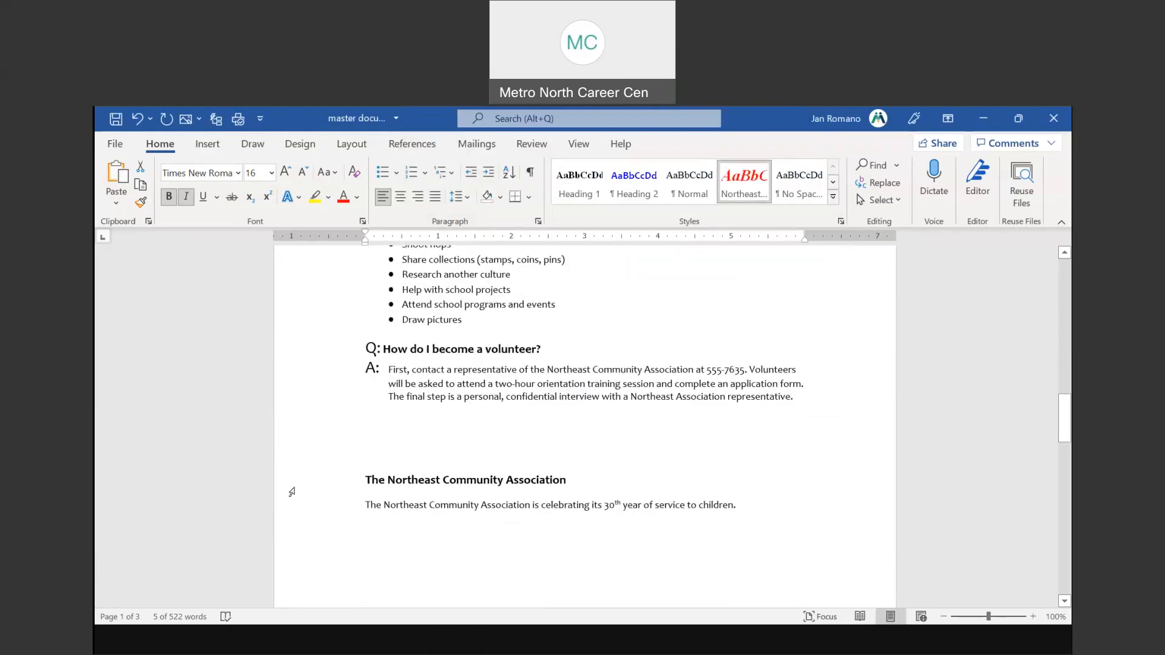
left_click(292, 491)
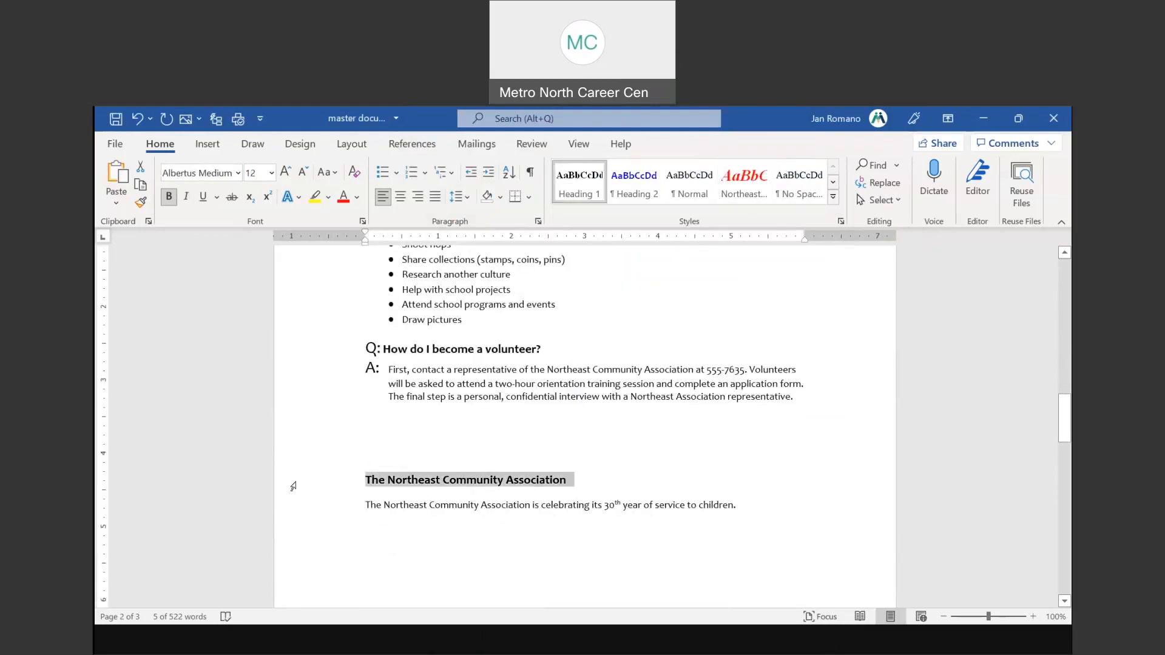
left_click(750, 184)
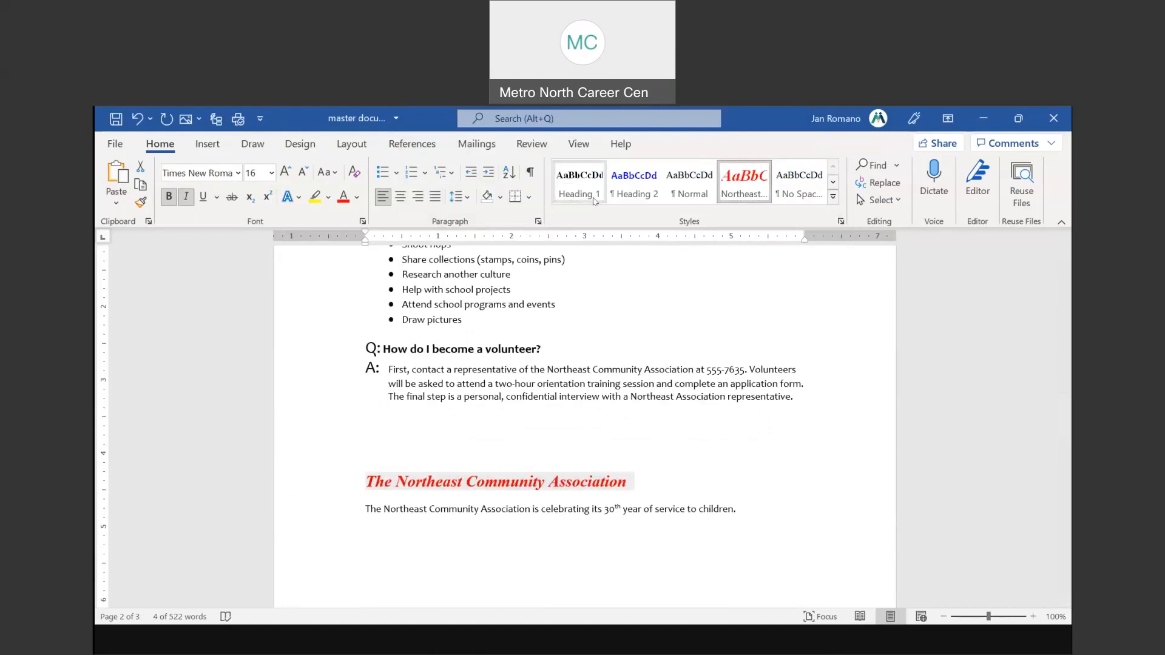
left_click(579, 182)
key("ctrl+z")
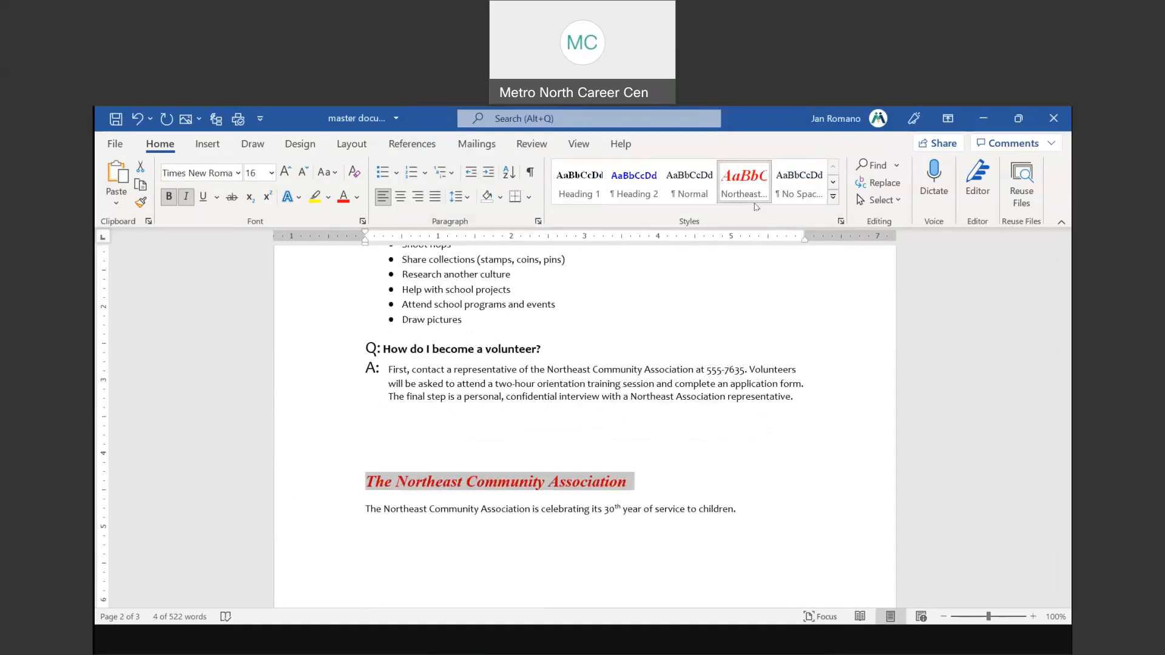
Step: Apply the Heading 3 style to the question line "Q: What is the Northeast Project?" on page 1
scroll(877, 387, "up", 15)
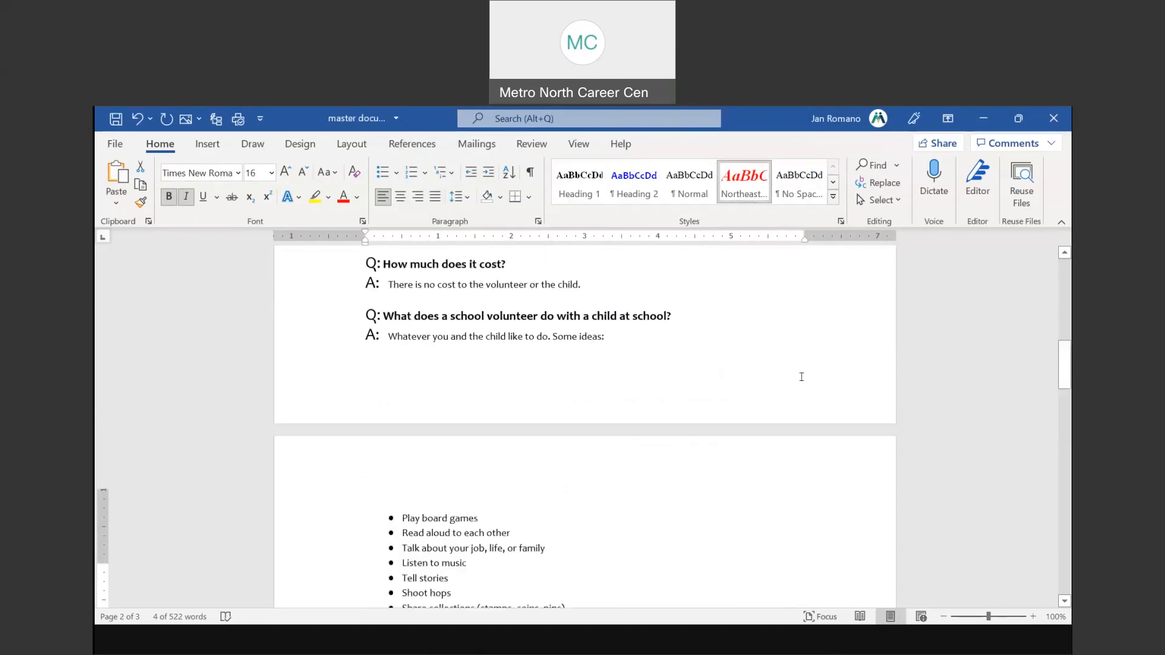
scroll(801, 375, "up", 4)
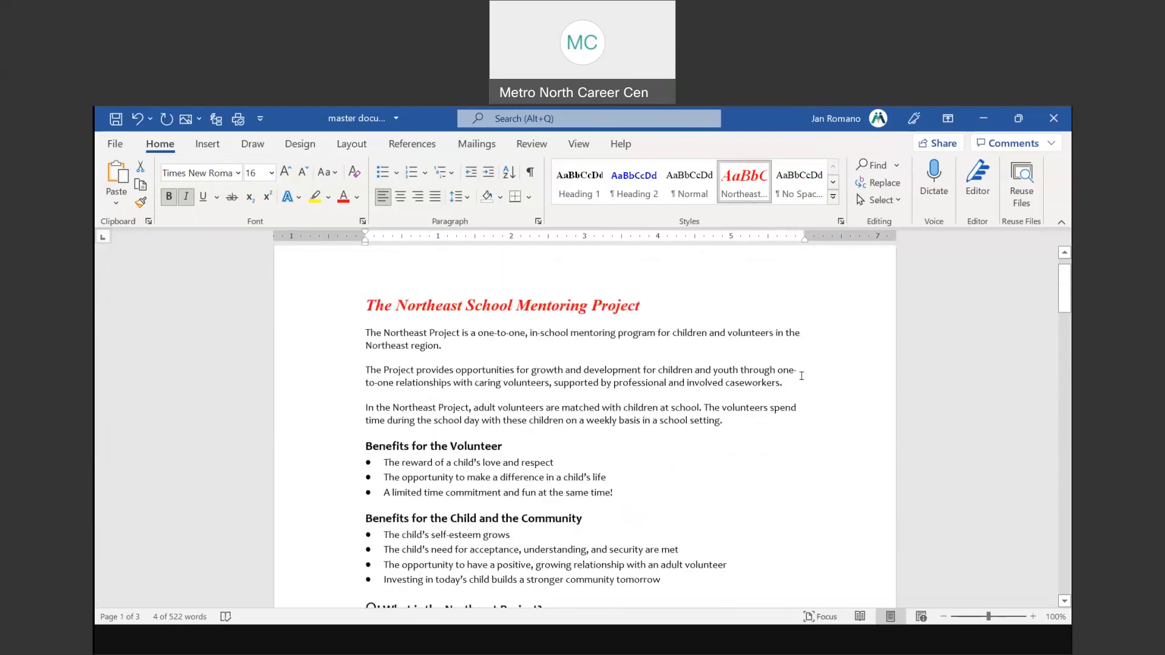
scroll(801, 376, "down", 2)
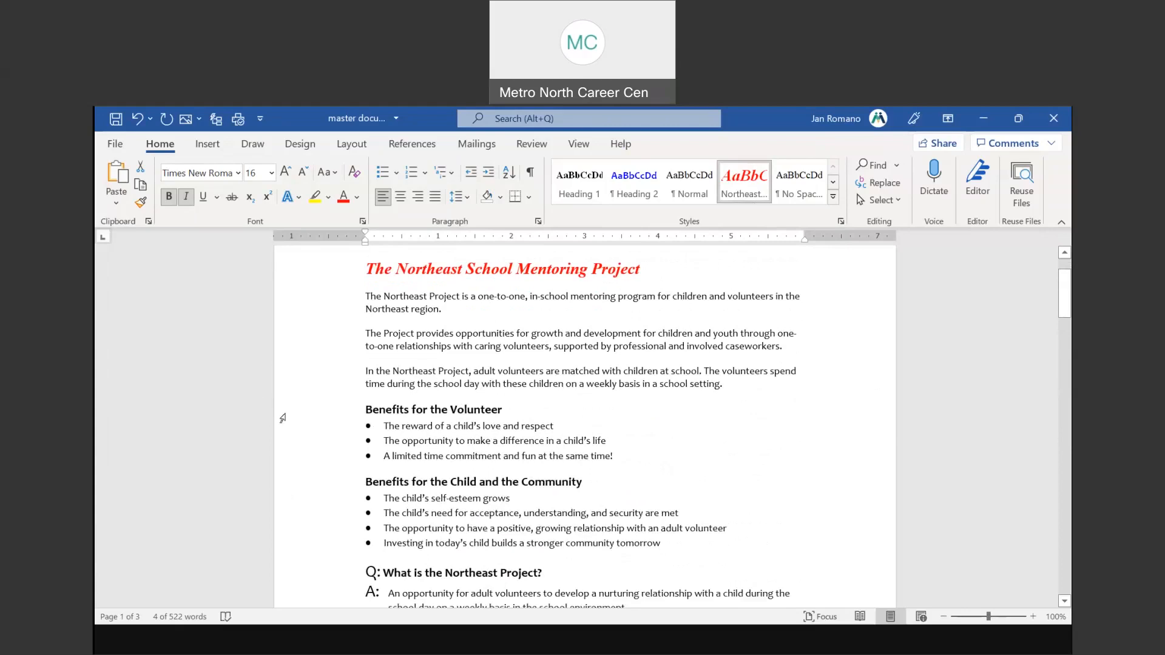
scroll(314, 460, "down", 3)
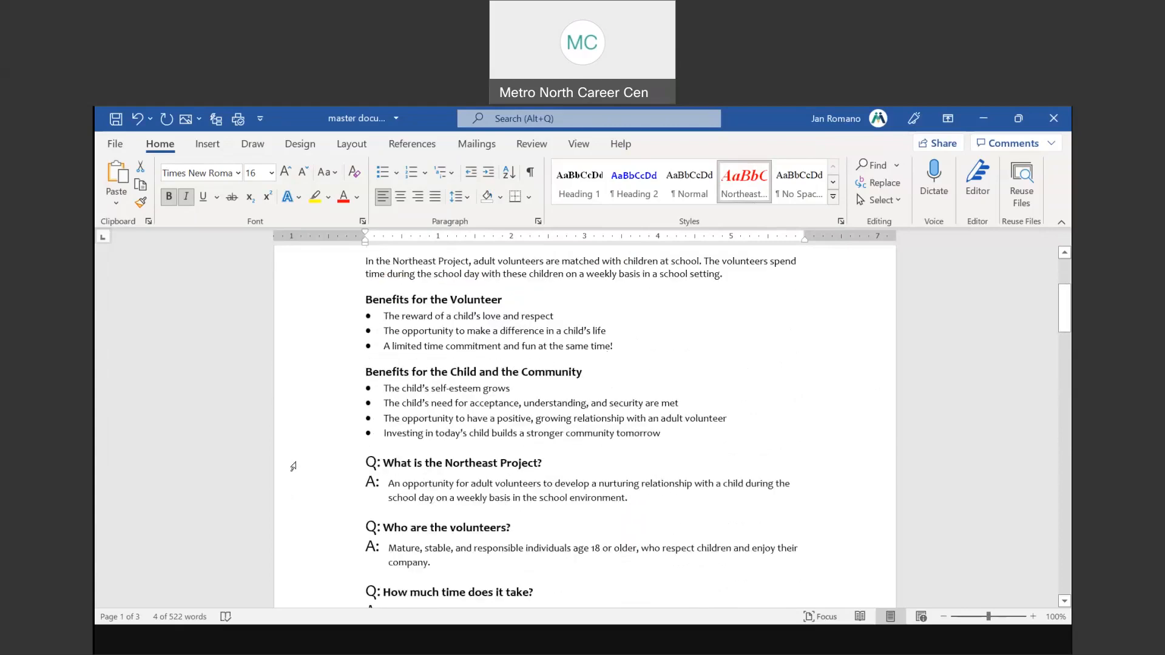
left_click(293, 467)
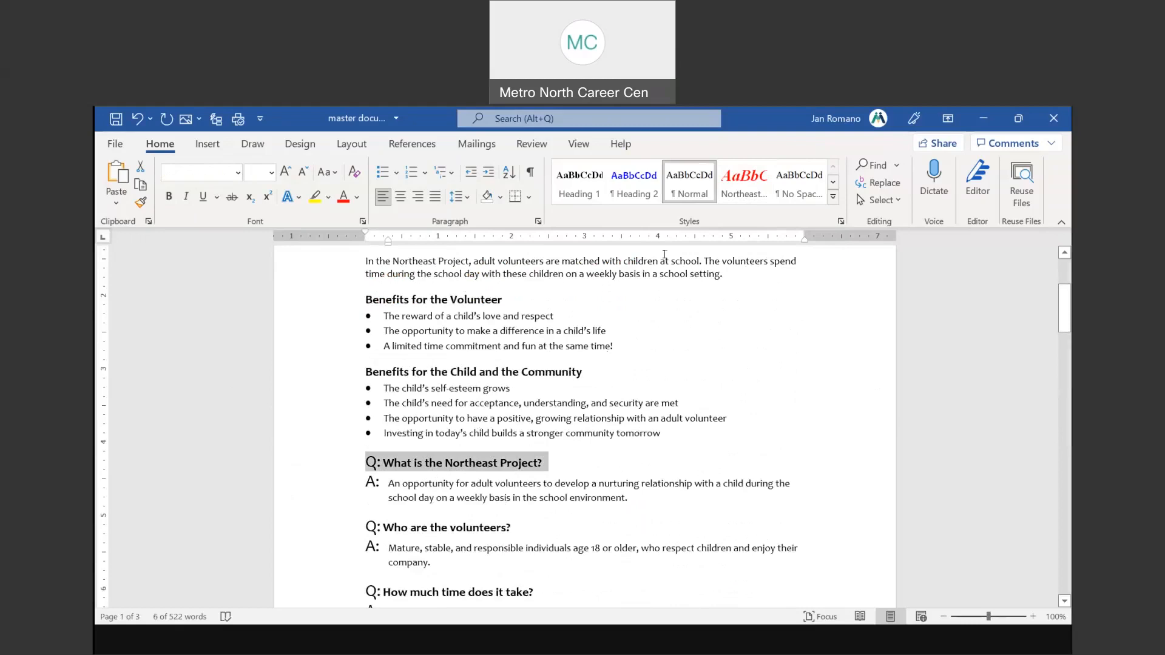
left_click(833, 198)
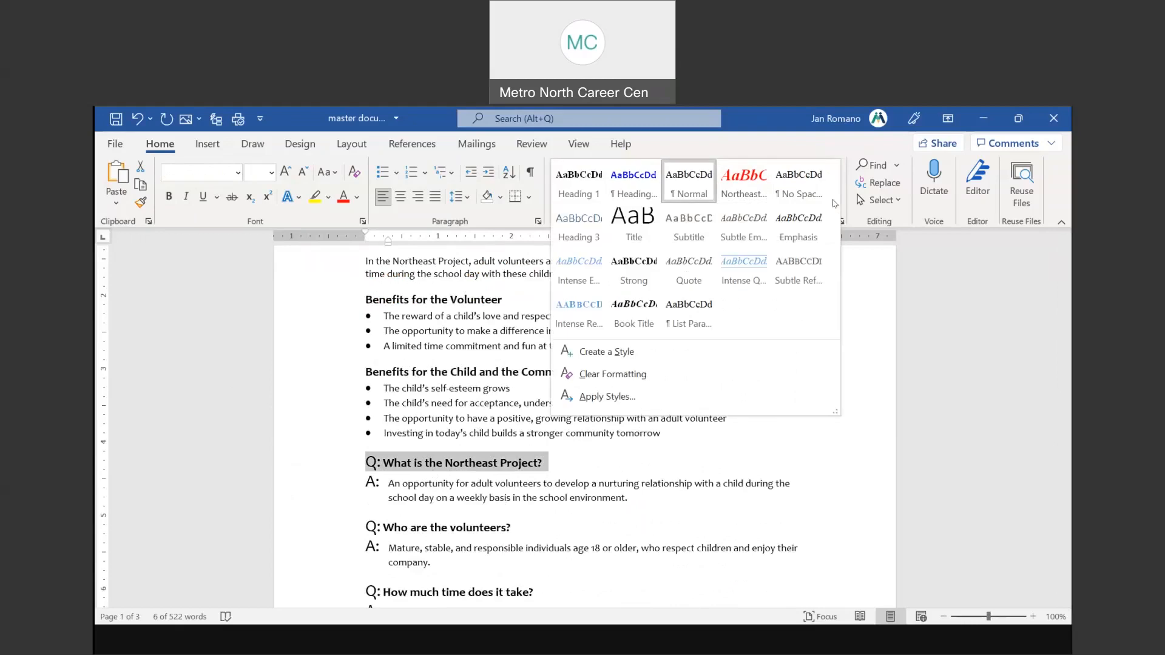
left_click(581, 232)
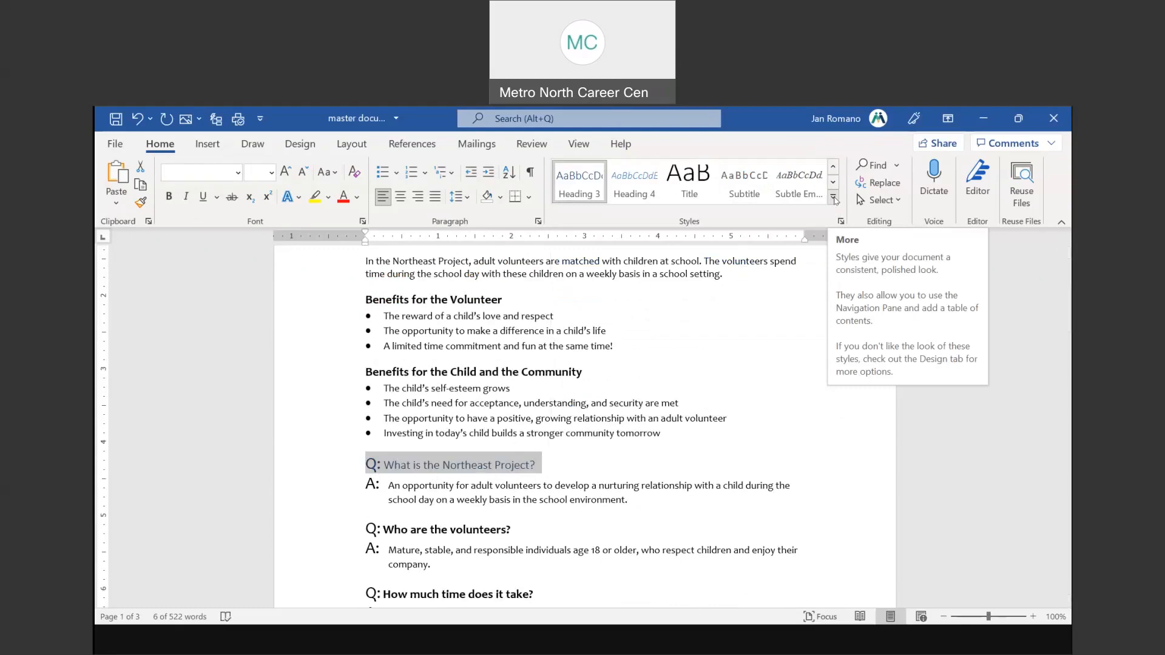
Step: Start a new style named "question style" from the selected question line and open its detailed formatting options
left_click(833, 199)
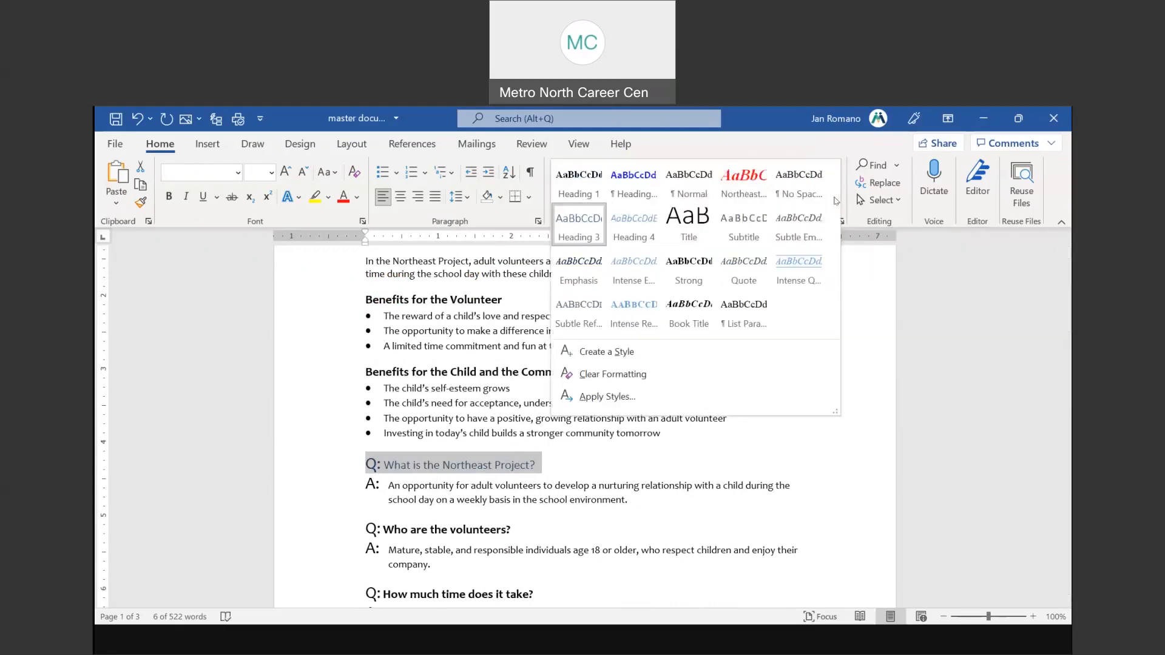
left_click(633, 357)
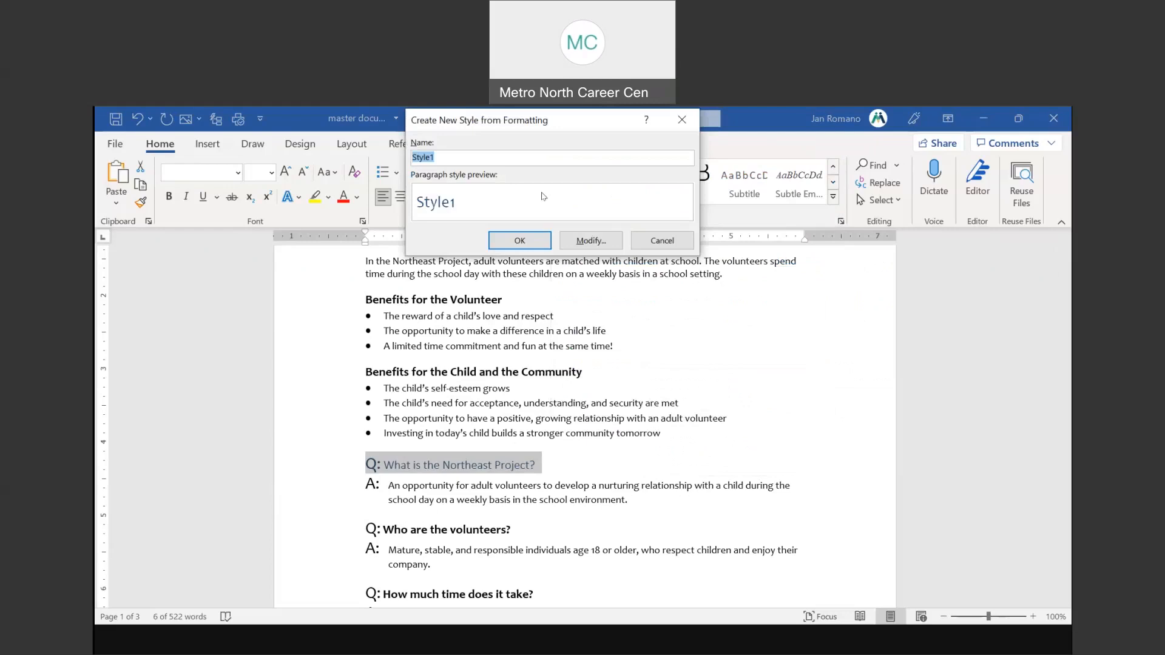
type("question style")
left_click(594, 243)
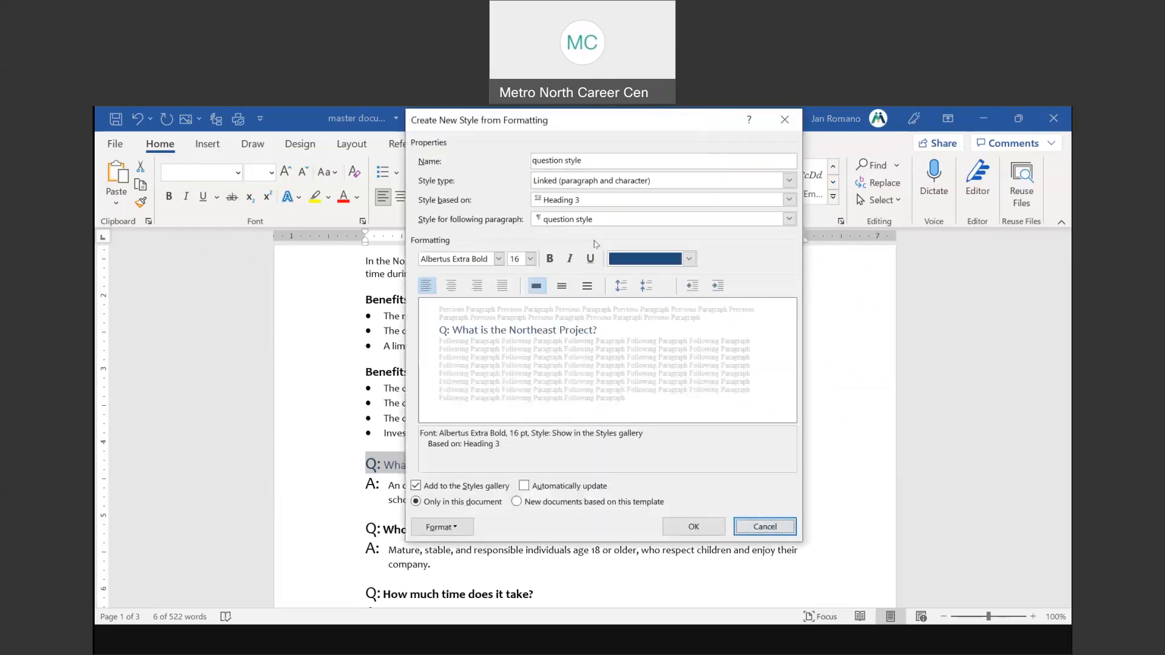
Step: Set the question style's font to bold with a blue Accent 1 color and save the style
left_click(449, 526)
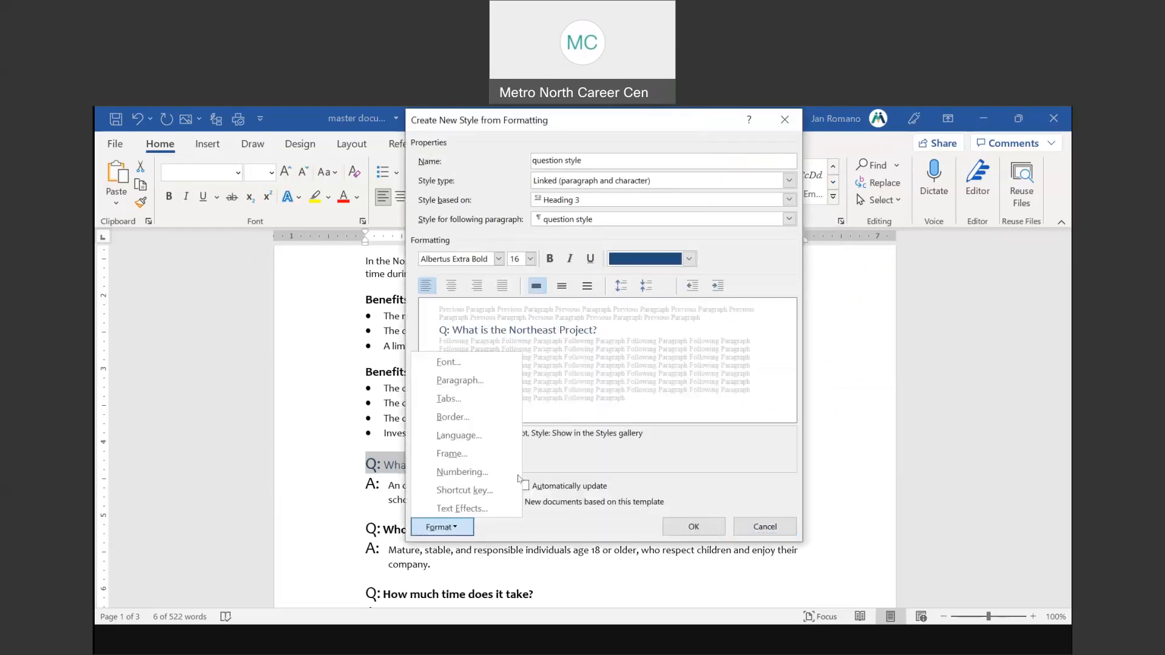
left_click(481, 368)
left_click(616, 276)
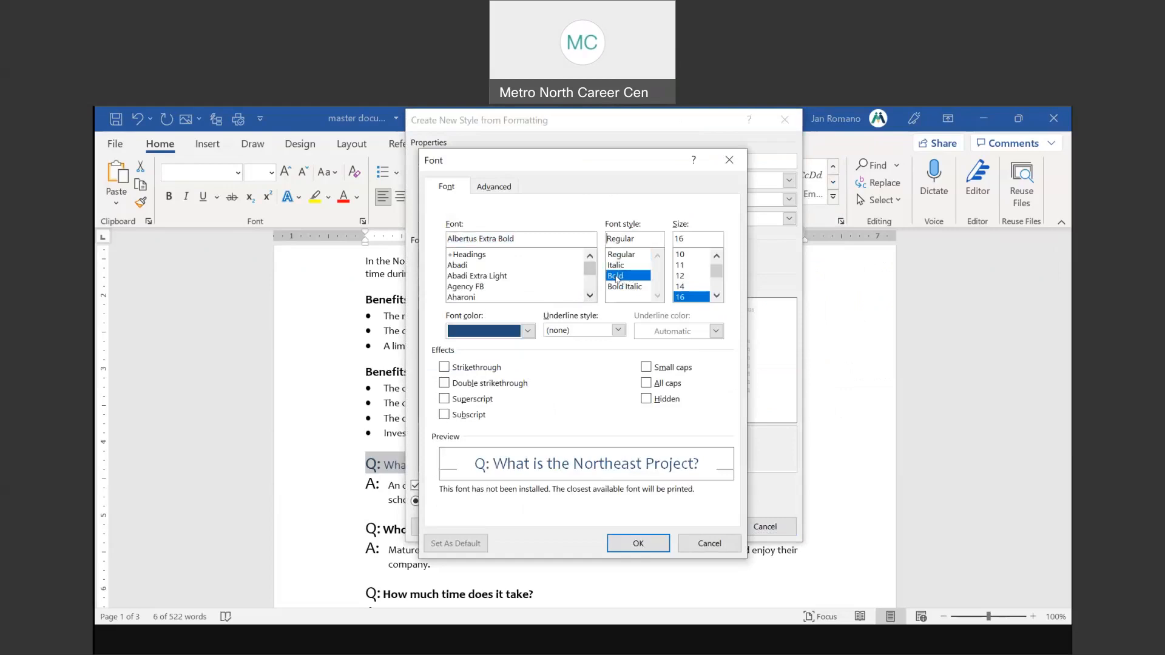
left_click(527, 331)
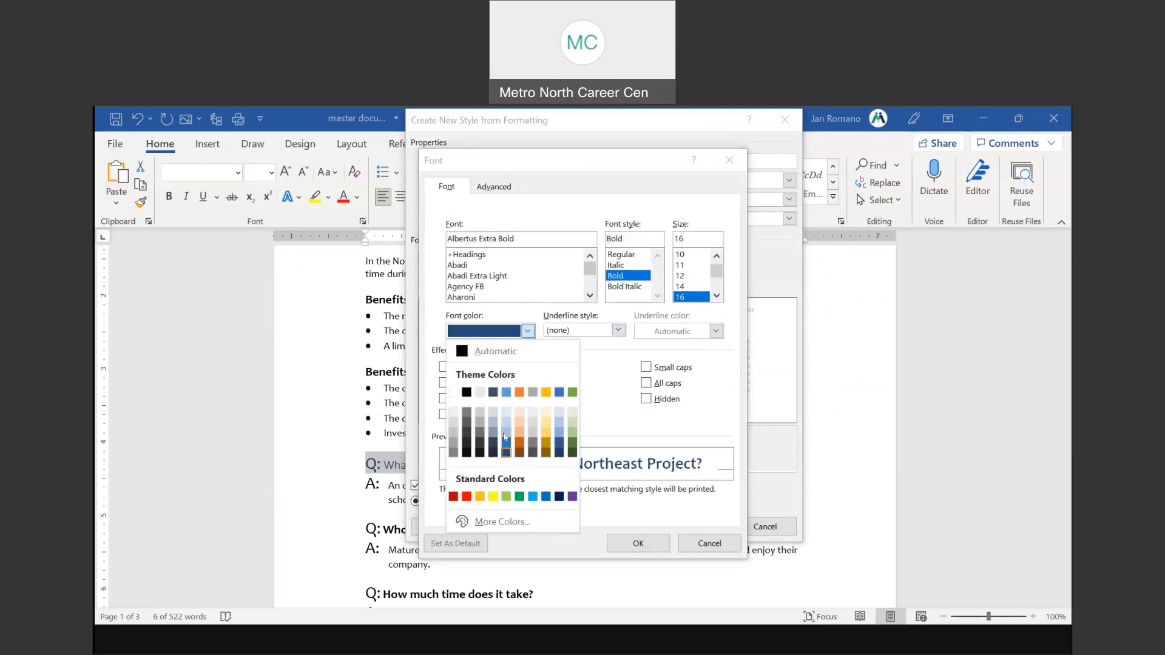
left_click(507, 448)
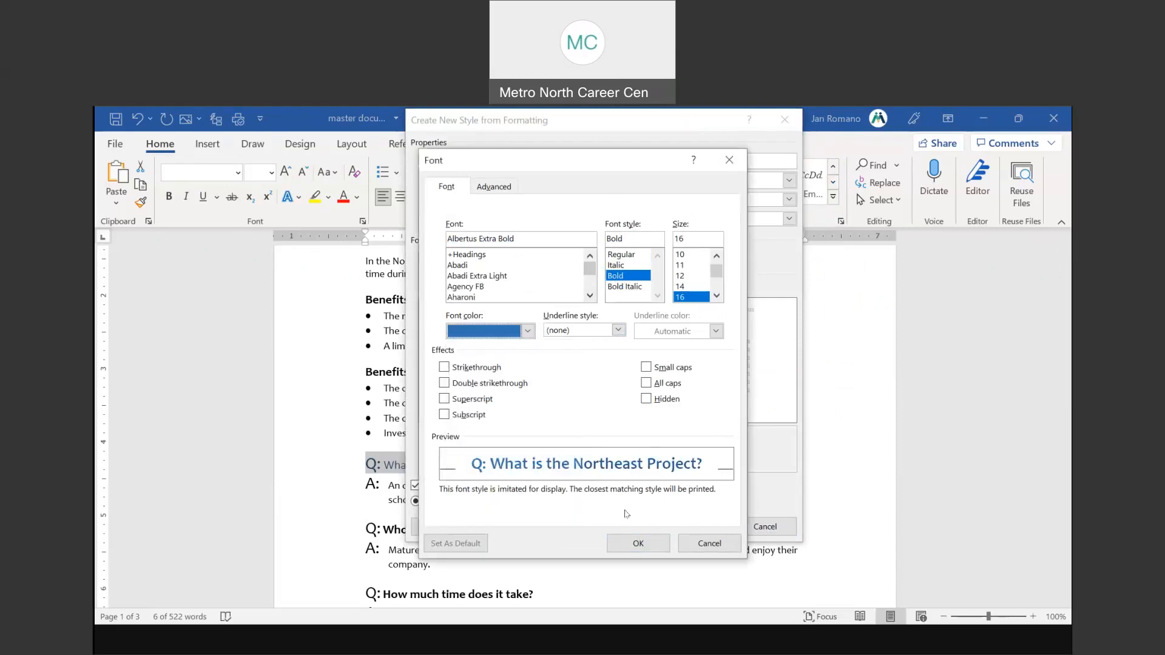
left_click(640, 544)
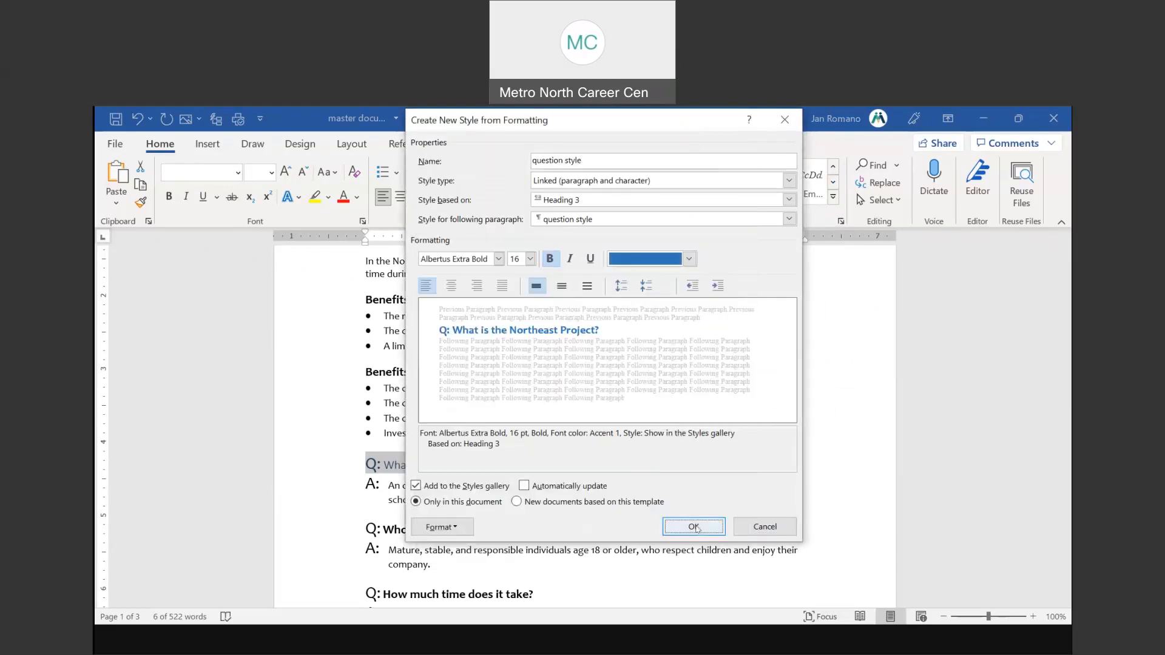
left_click(693, 526)
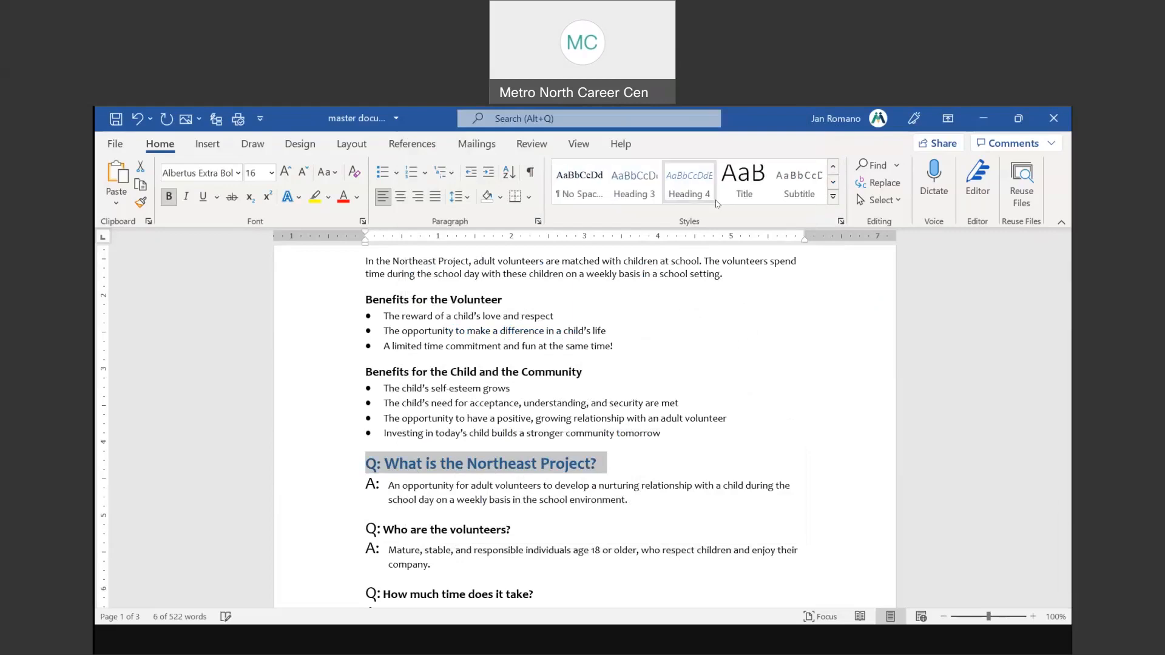
Step: Apply the question style to all remaining "Q:" lines, from "Who are the volunteers?" through "How do I become a volunteer?"
left_click(833, 199)
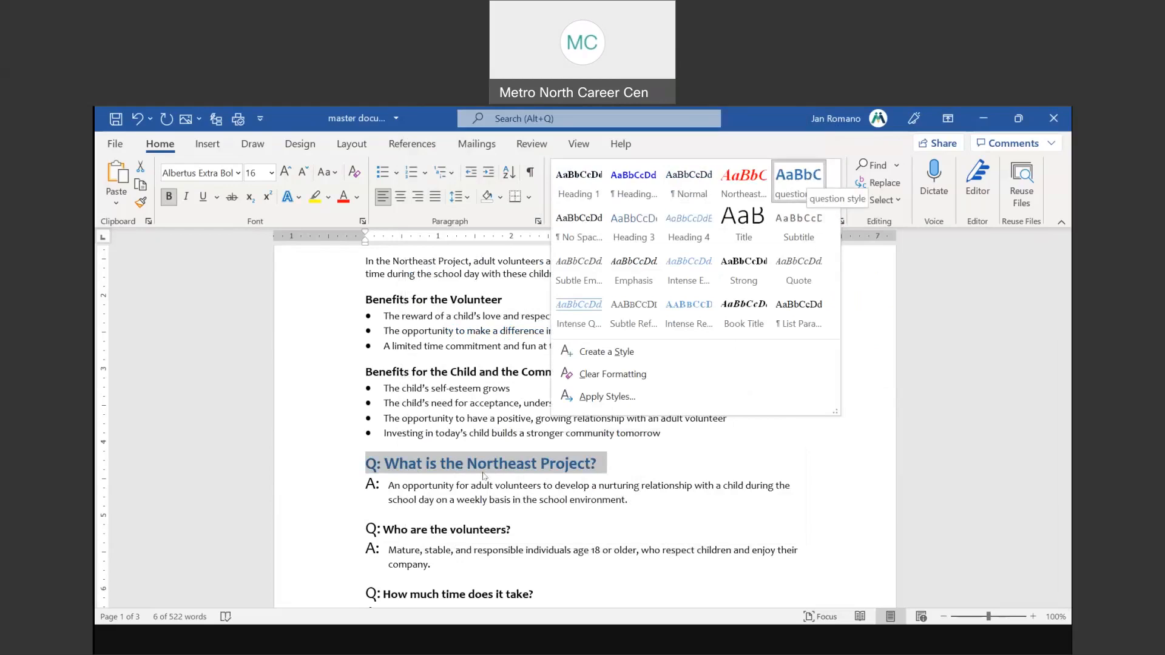
left_click(282, 533)
left_click(282, 532)
scroll(280, 528, "down", 2)
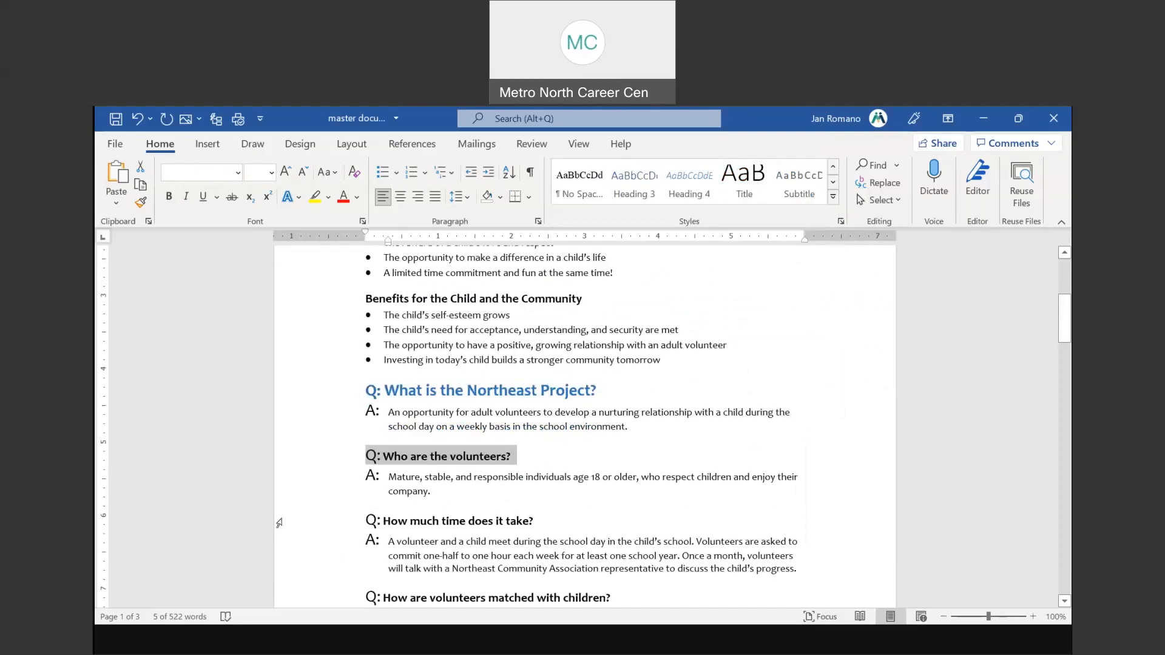
left_click(279, 523, "ctrl")
scroll(279, 522, "down", 2)
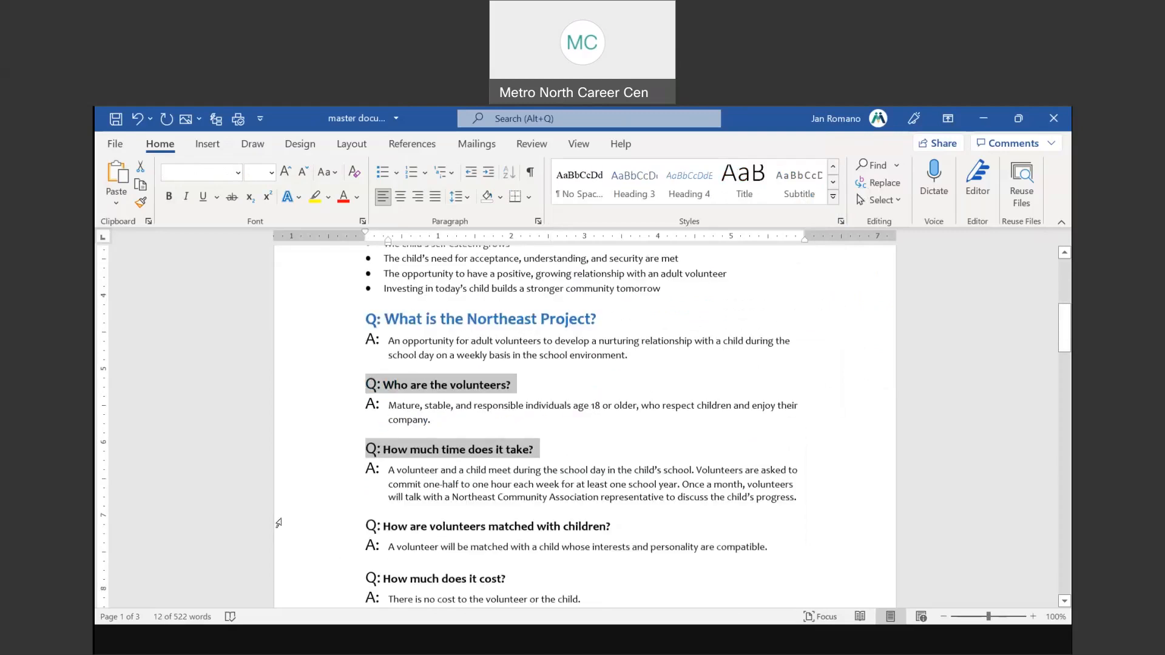
left_click(282, 525, "ctrl")
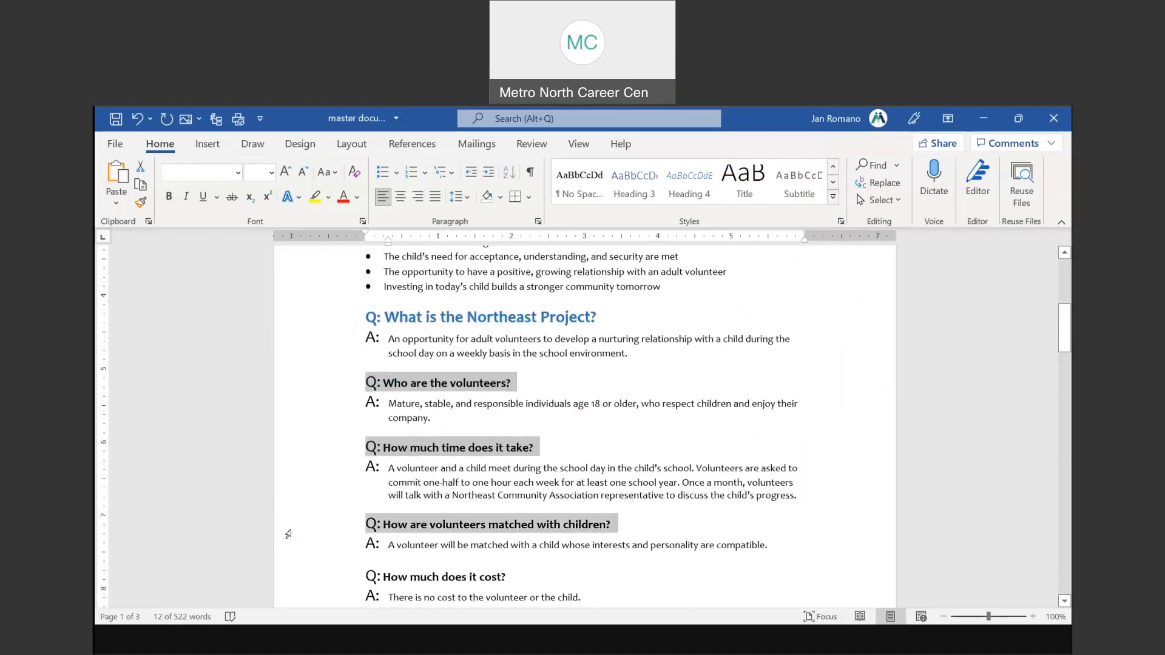
scroll(288, 526, "down", 3)
left_click(284, 476, "ctrl")
left_click(287, 522, "ctrl")
scroll(286, 522, "down", 2)
scroll(286, 521, "down", 5)
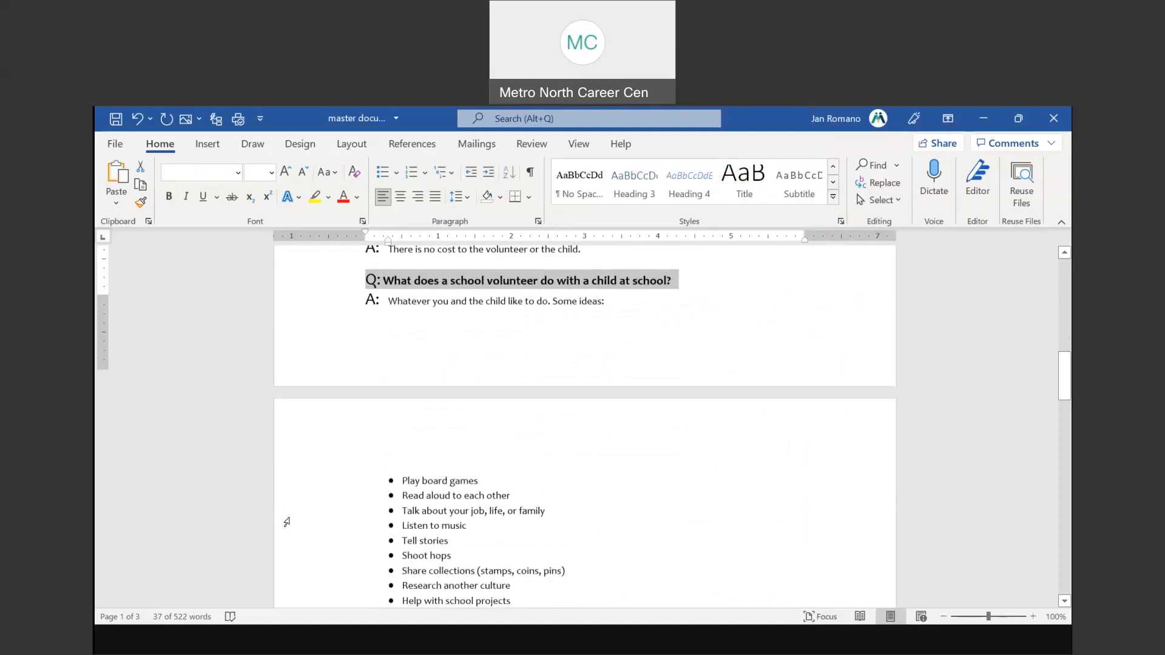
scroll(287, 521, "down", 5)
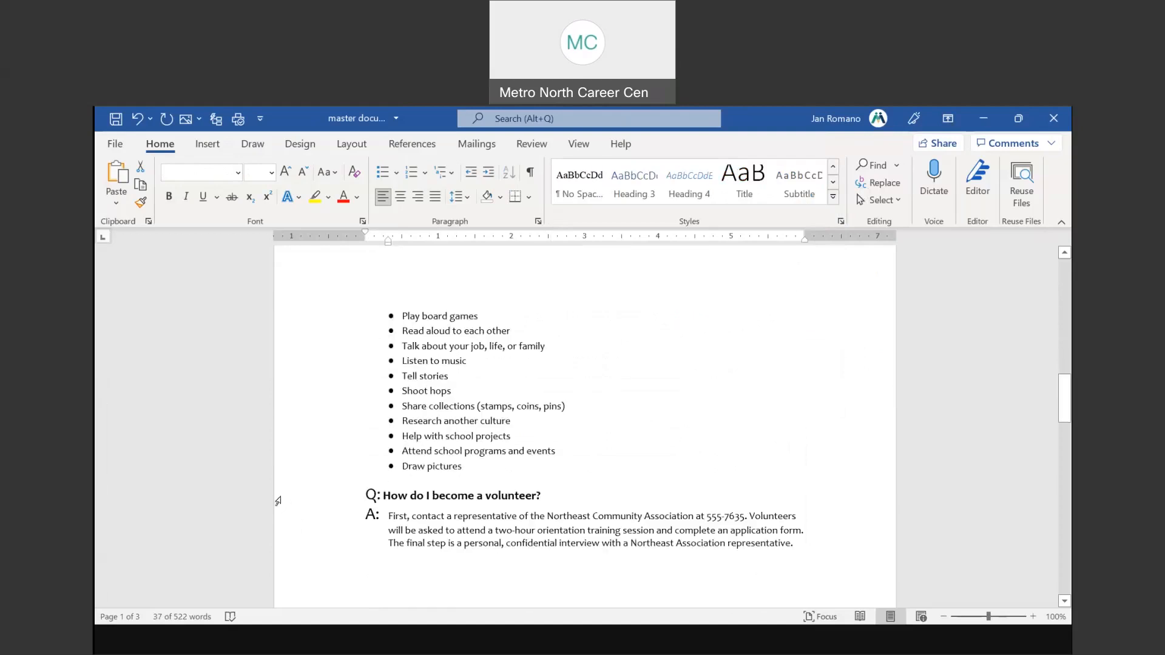
left_click(279, 500, "ctrl")
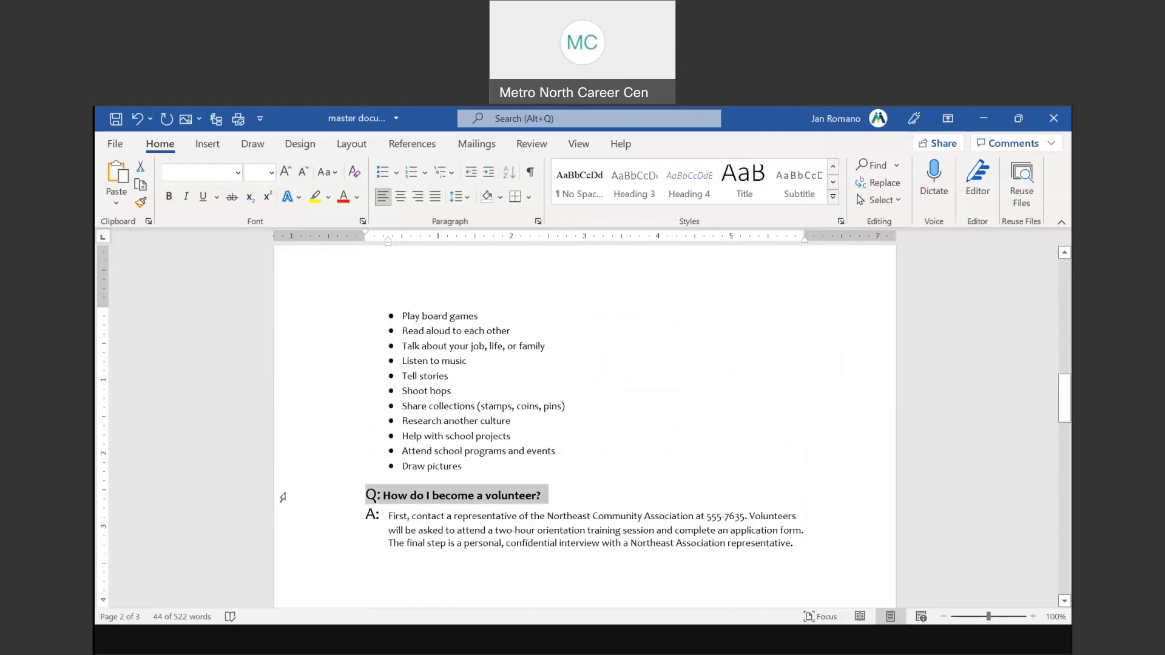
scroll(283, 498, "down", 3)
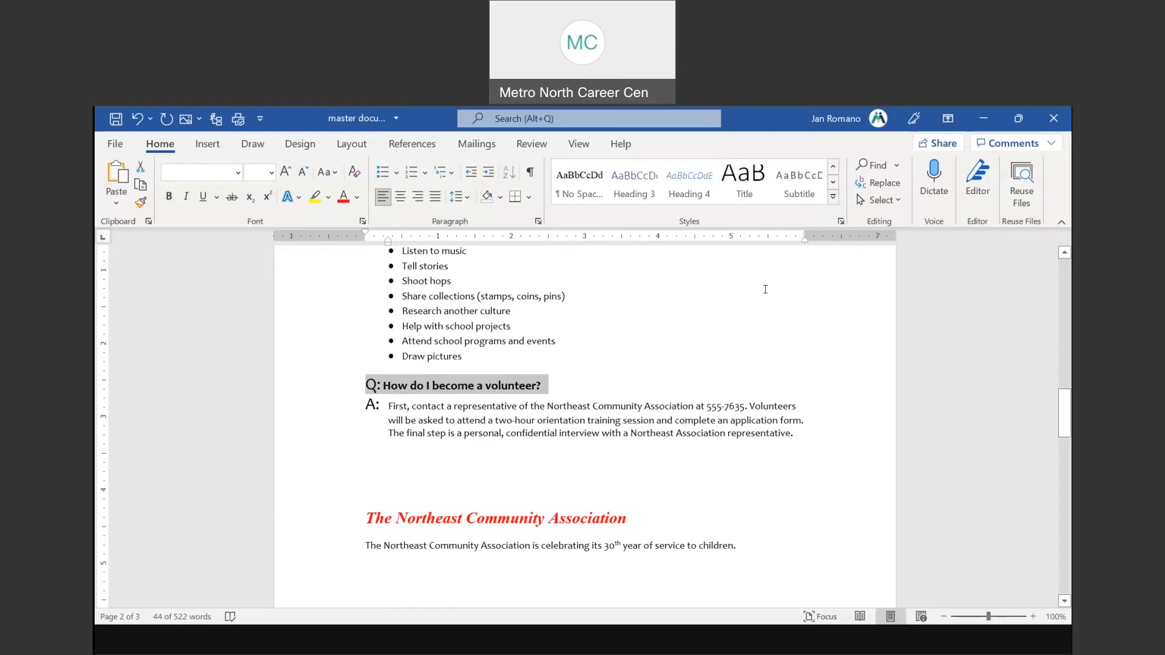
scroll(765, 289, "up", 4)
left_click(833, 197)
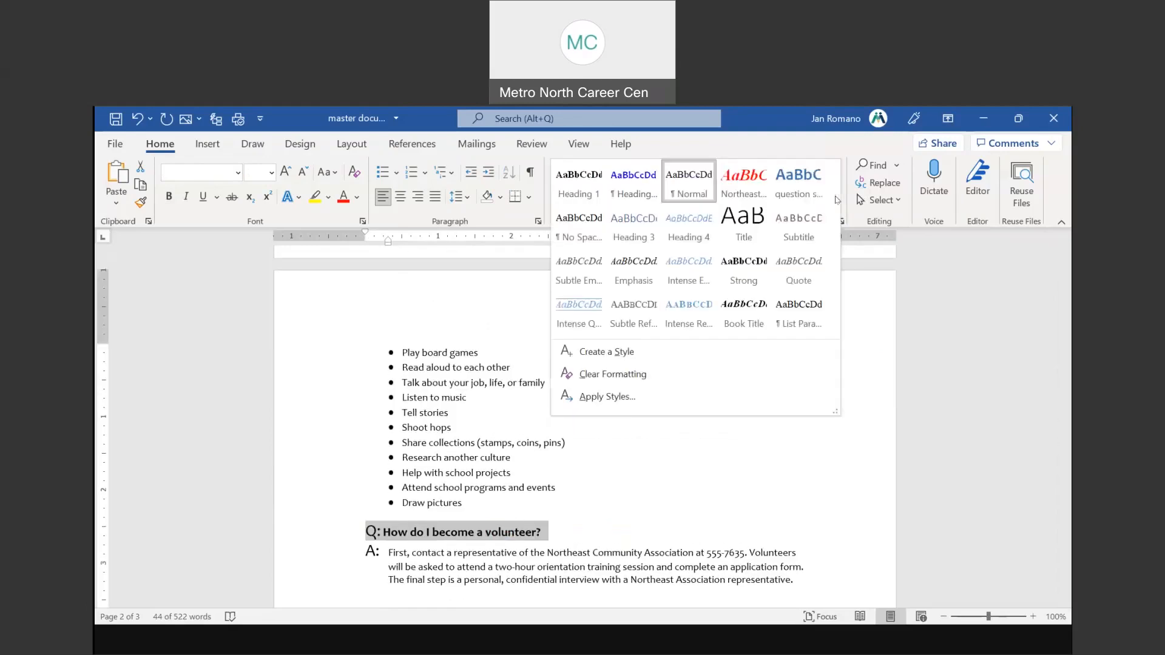
left_click(798, 188)
Step: Clear all formatting from the entire document
scroll(713, 394, "down", 6)
scroll(733, 410, "up", 10)
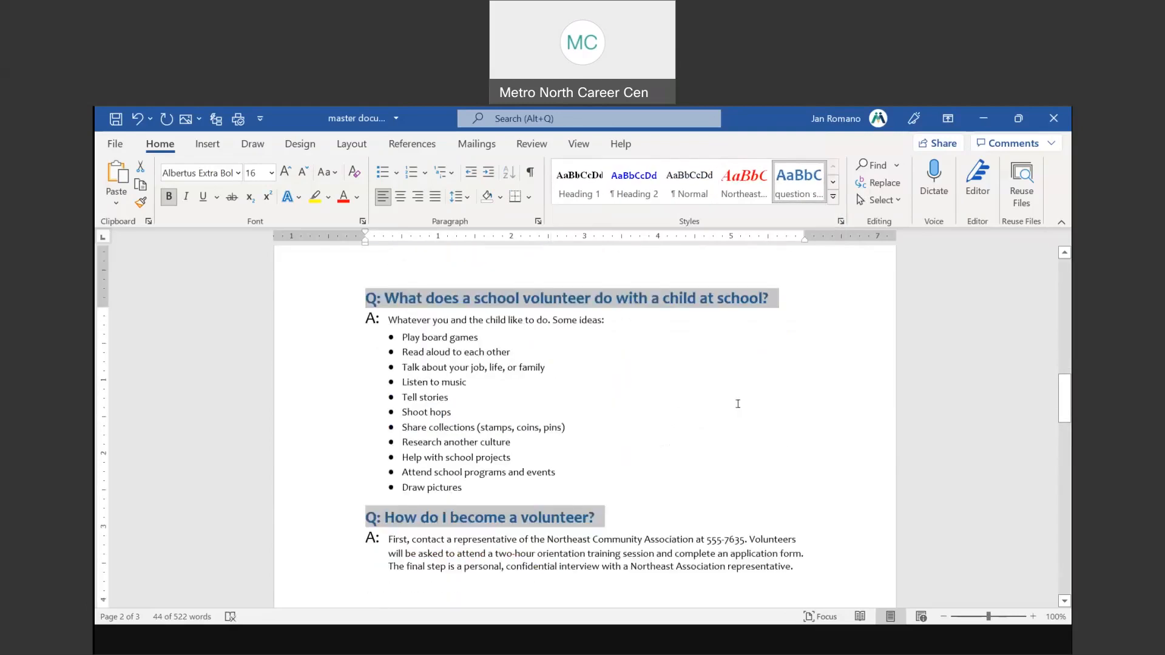
scroll(738, 404, "up", 10)
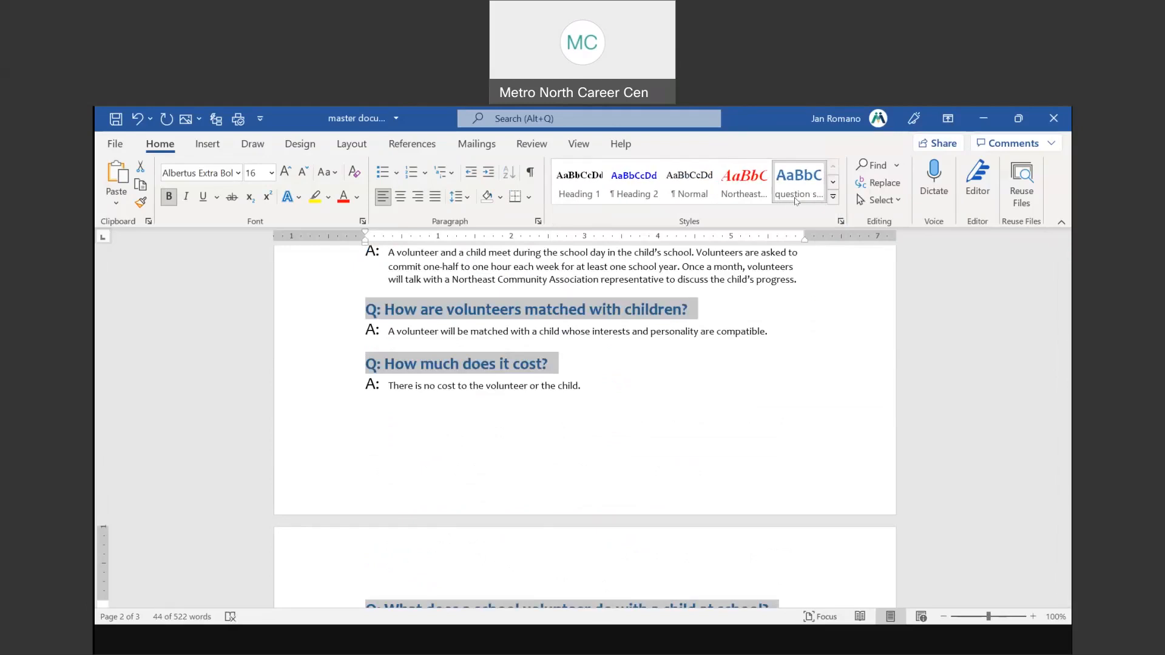
scroll(766, 372, "up", 8)
scroll(766, 372, "up", 5)
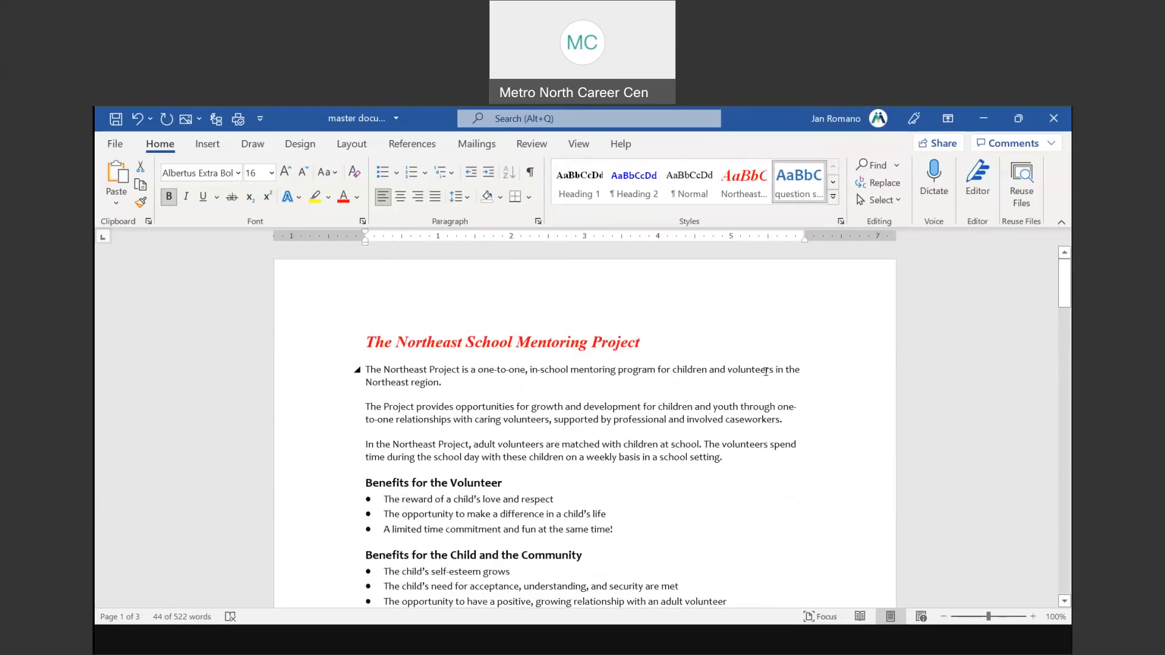
left_click(760, 370)
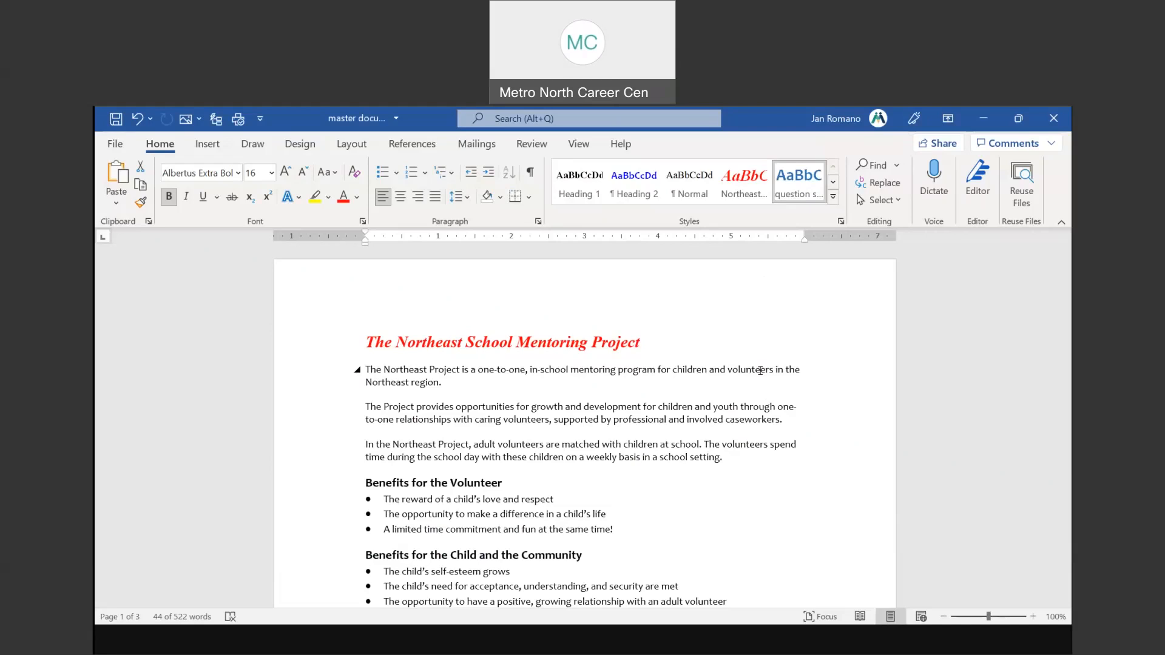
key("ctrl+a")
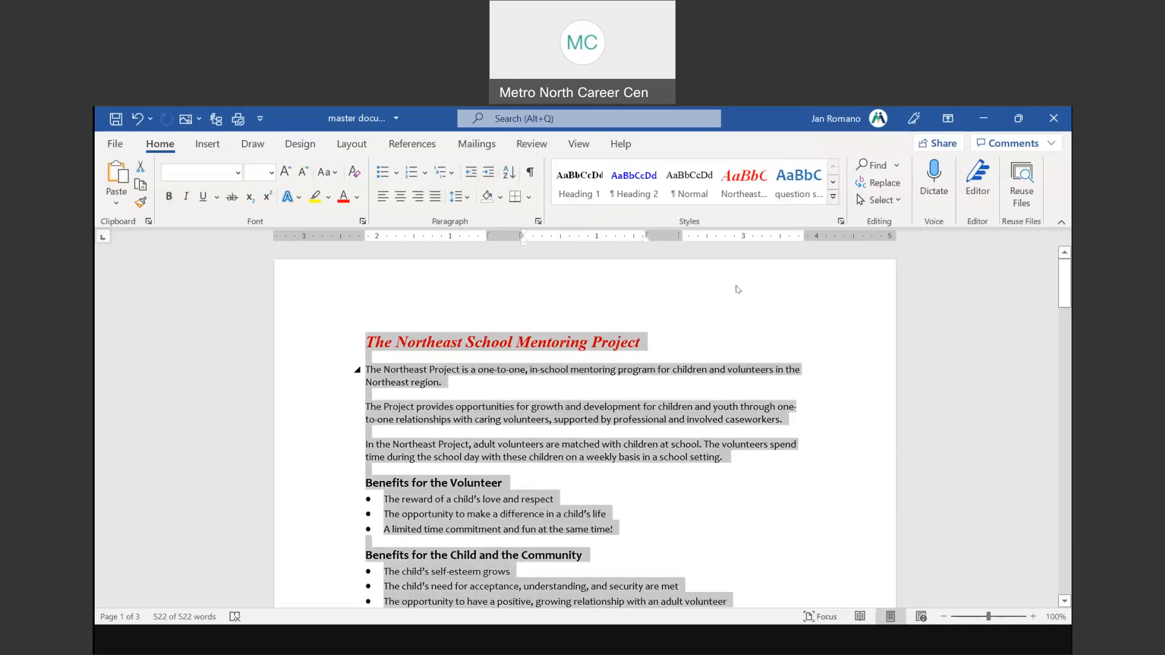
left_click(356, 174)
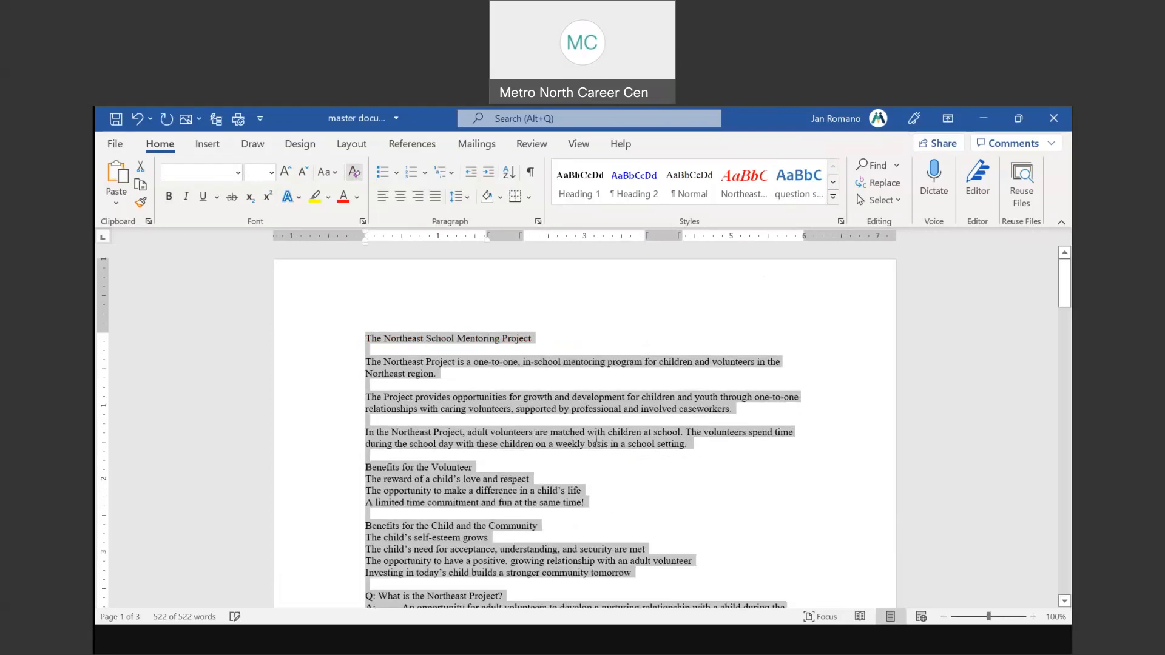
left_click(690, 481)
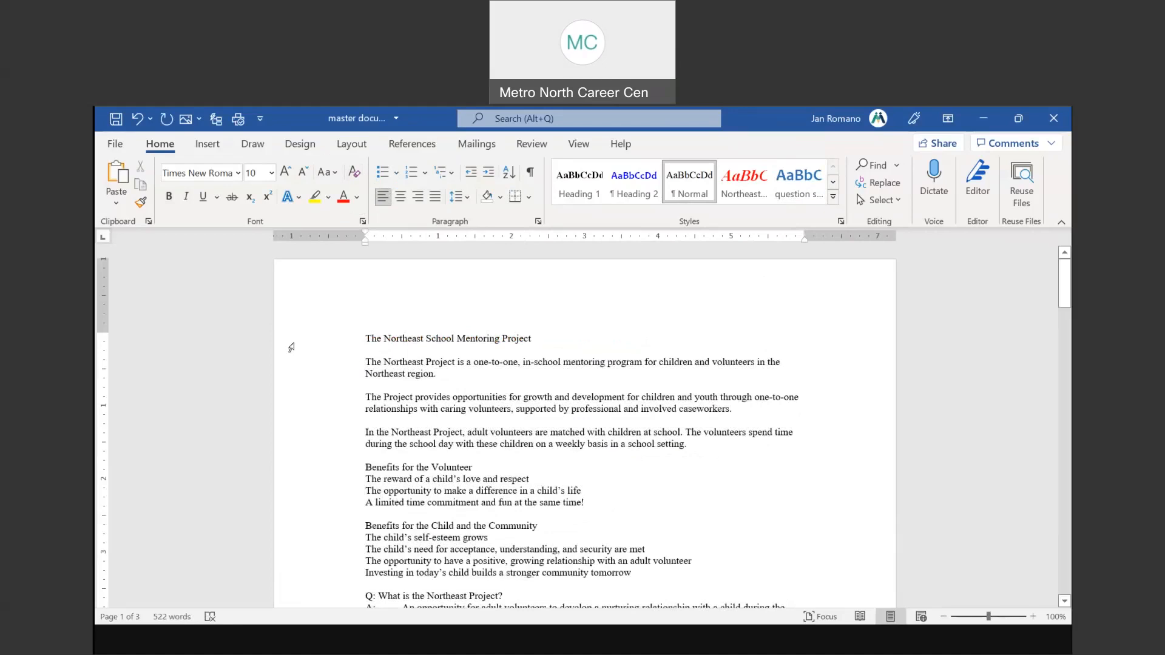
Step: Apply Heading 1 to the title "The Northeast School Mentoring Project" and Heading 2 to both "Benefits for the" lines
left_click(291, 343)
key("ctrl+alt+1")
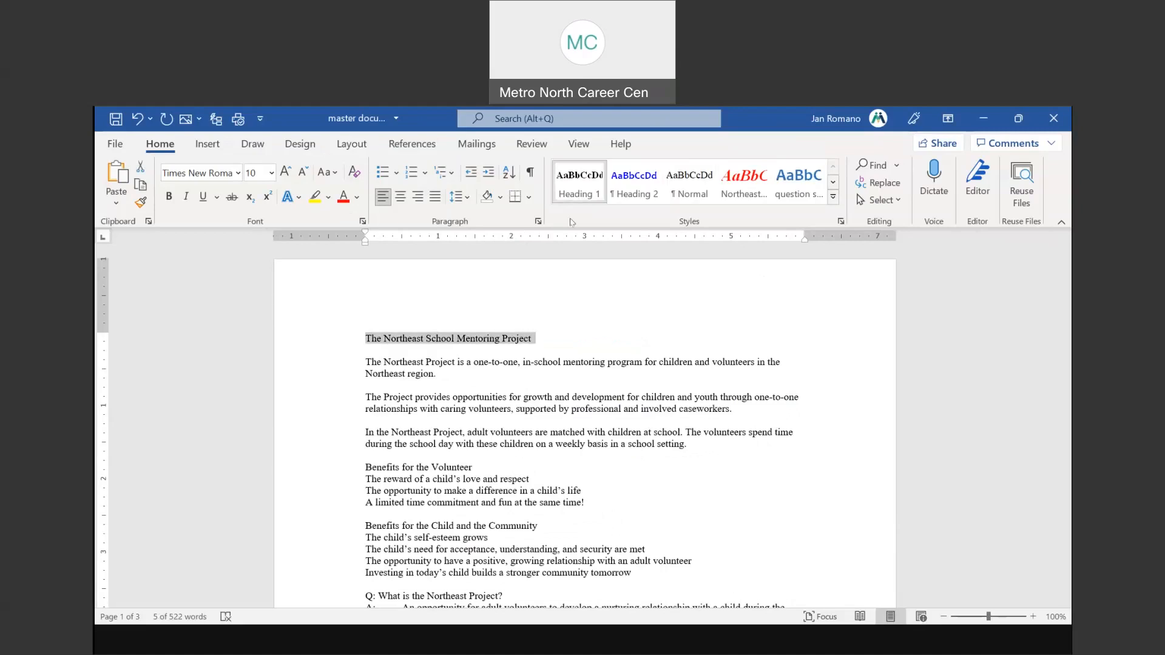
scroll(323, 464, "down", 2)
left_click(323, 401)
left_click(323, 459, "ctrl")
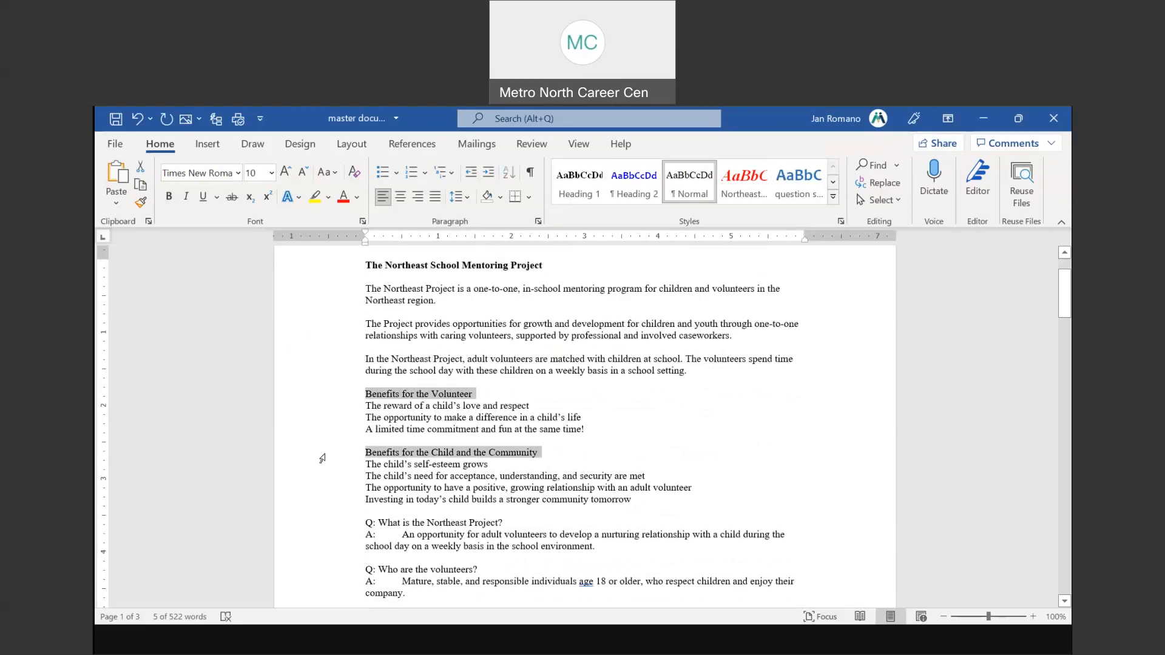
key("ctrl+alt+2")
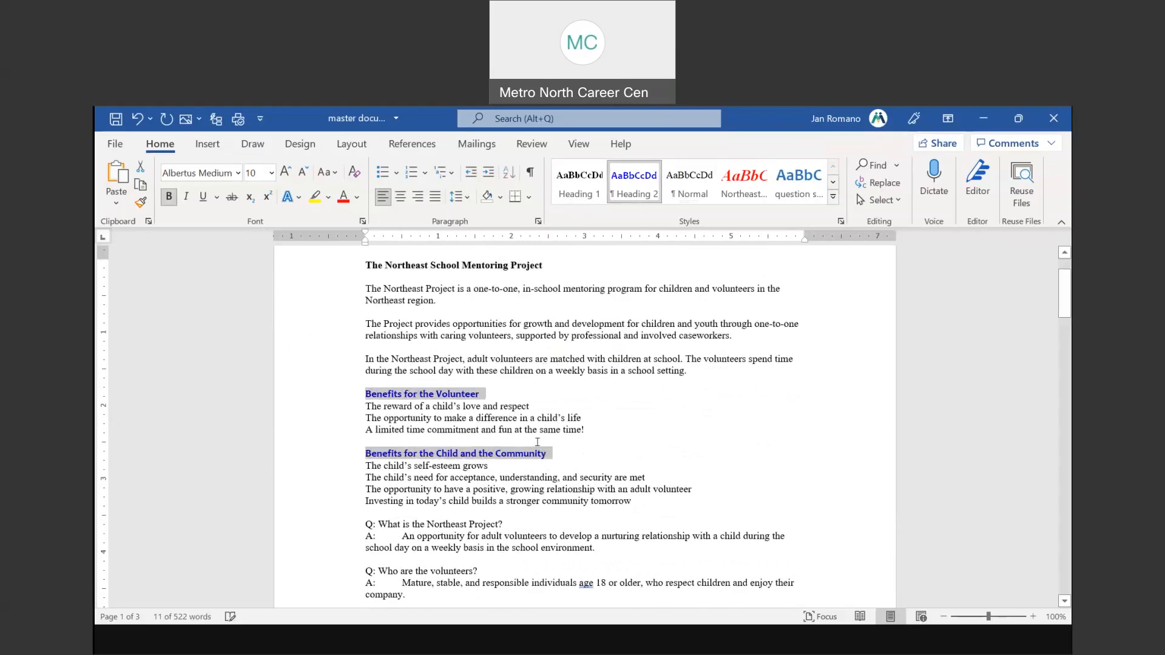
scroll(508, 448, "down", 2)
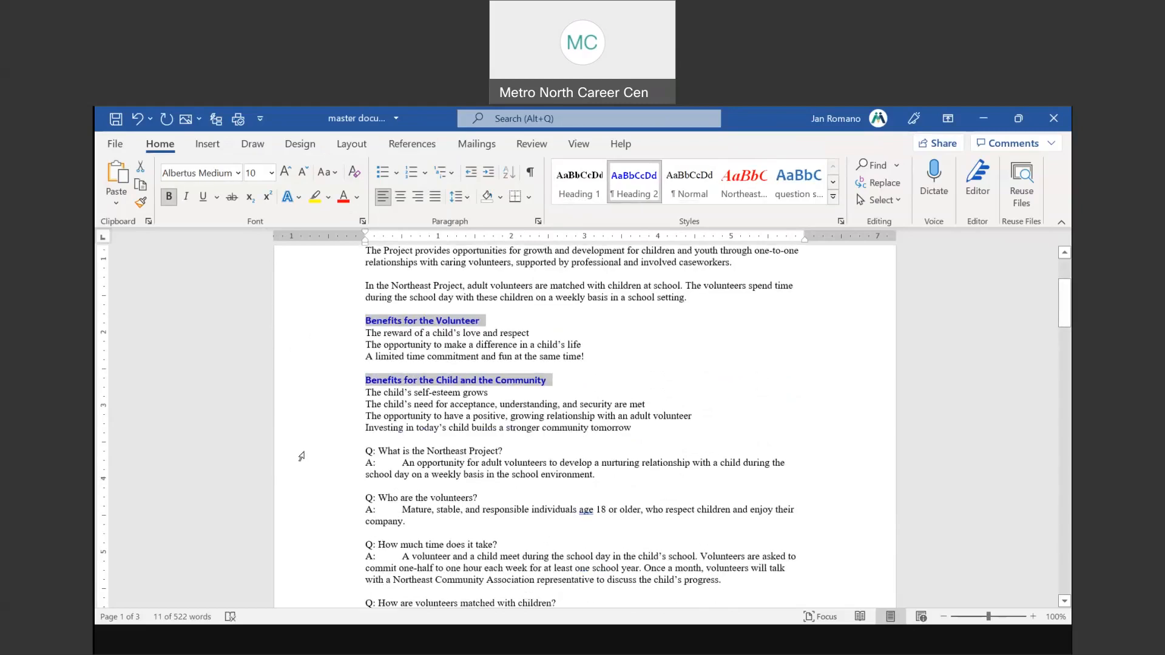
left_click(302, 452, "ctrl")
left_click(306, 498, "ctrl")
left_click(301, 546, "ctrl")
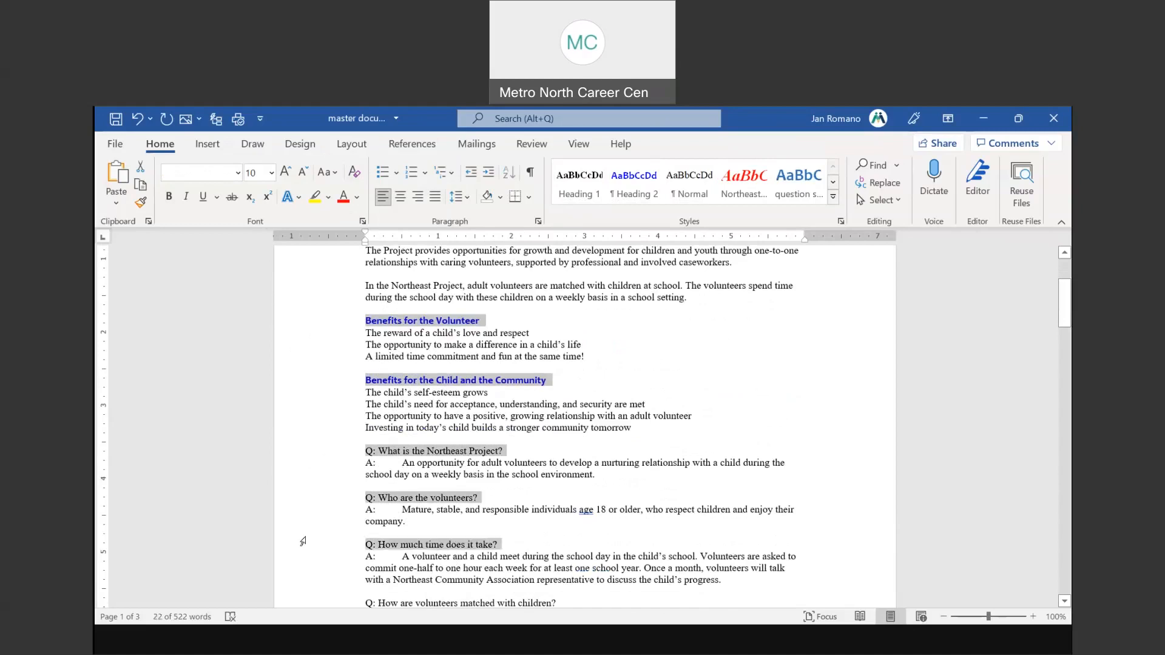
scroll(300, 534, "down", 3)
left_click(300, 494, "ctrl")
left_click(300, 534, "ctrl")
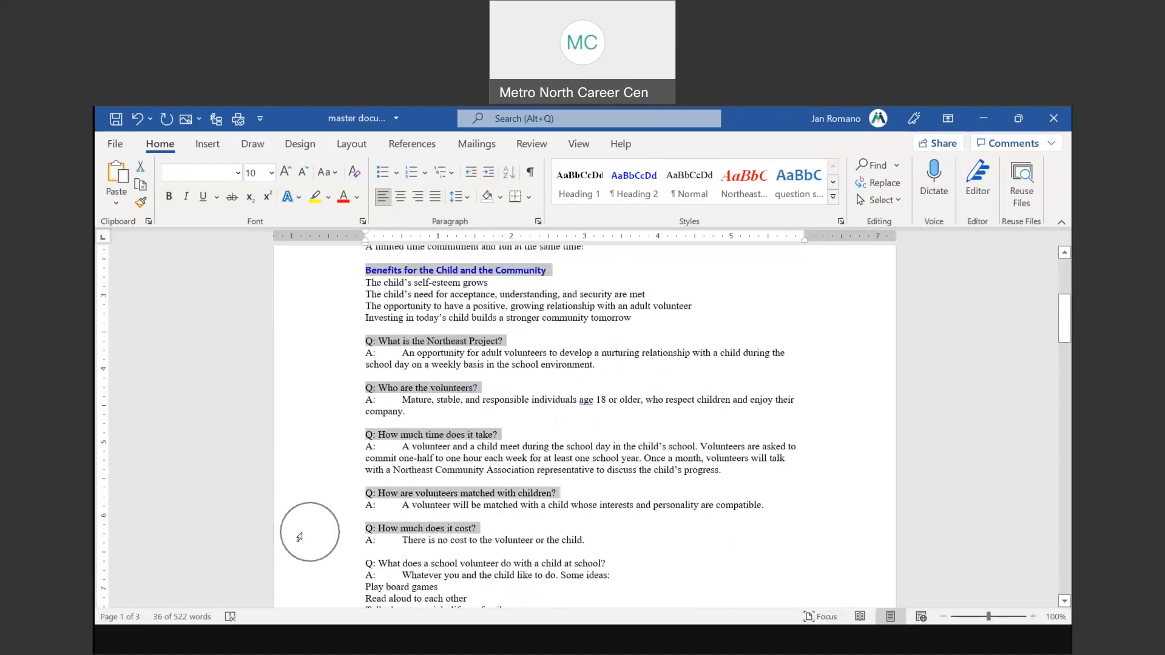
scroll(297, 534, "down", 3)
left_click(293, 462, "ctrl")
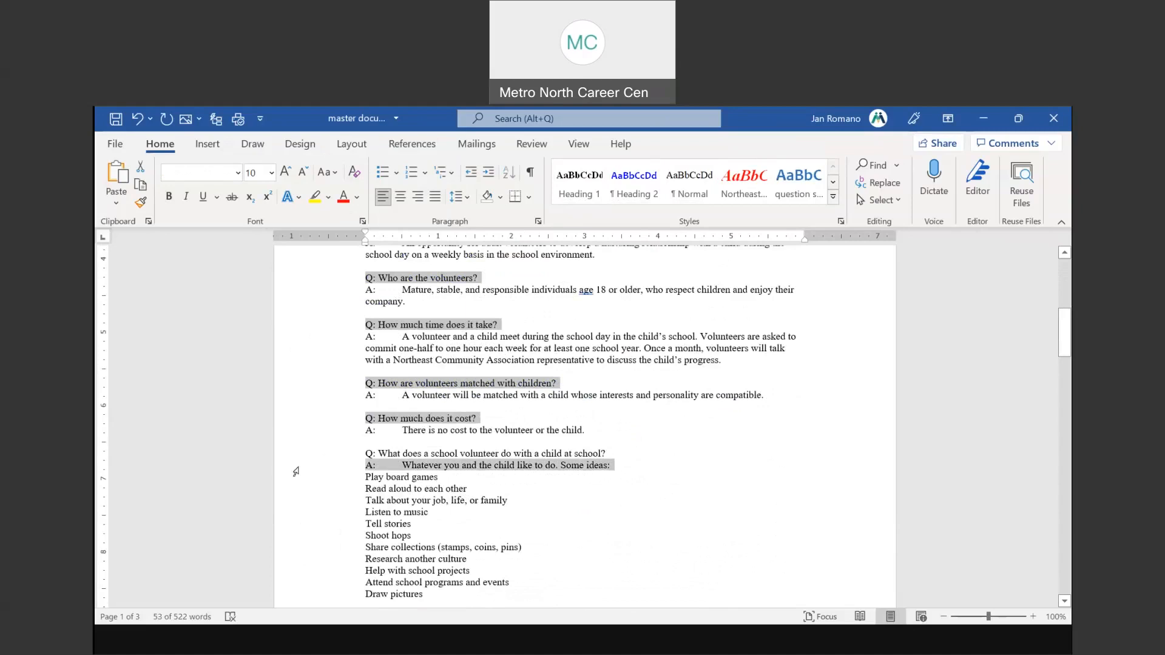
left_click(374, 467)
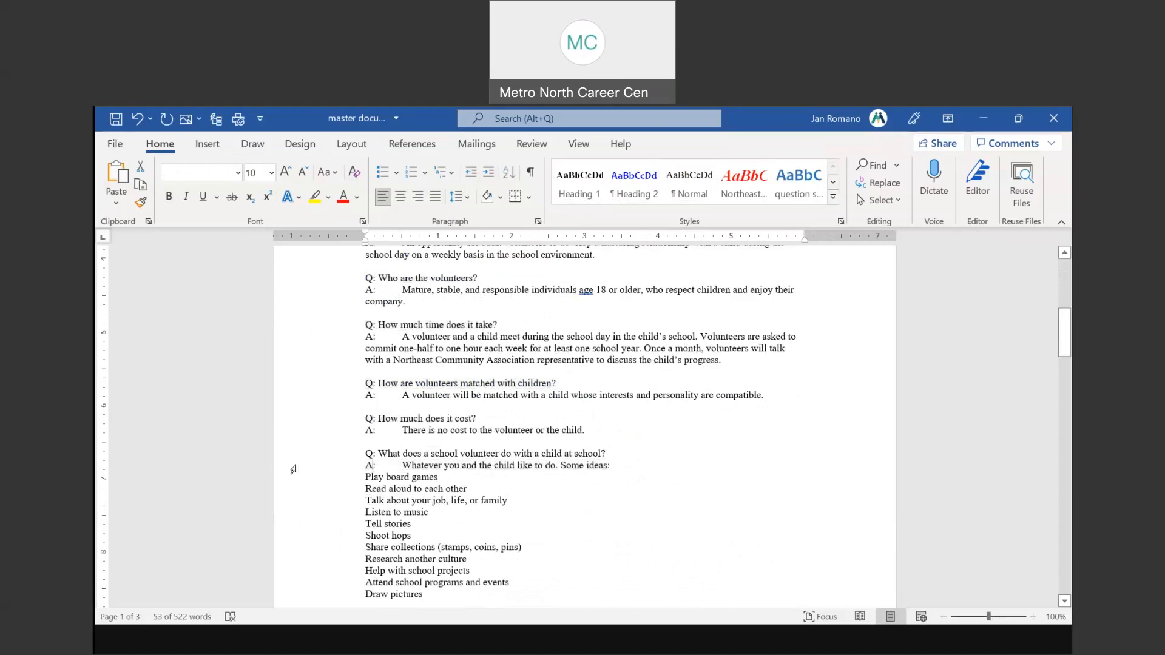
key("ctrl+a")
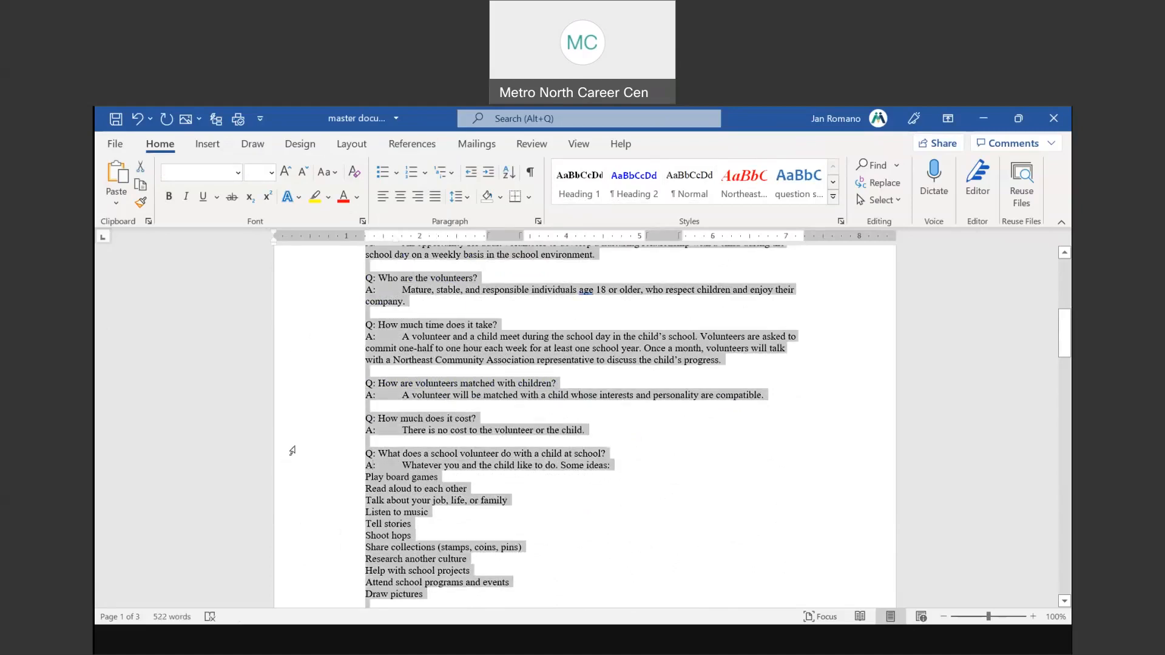
left_click(292, 450)
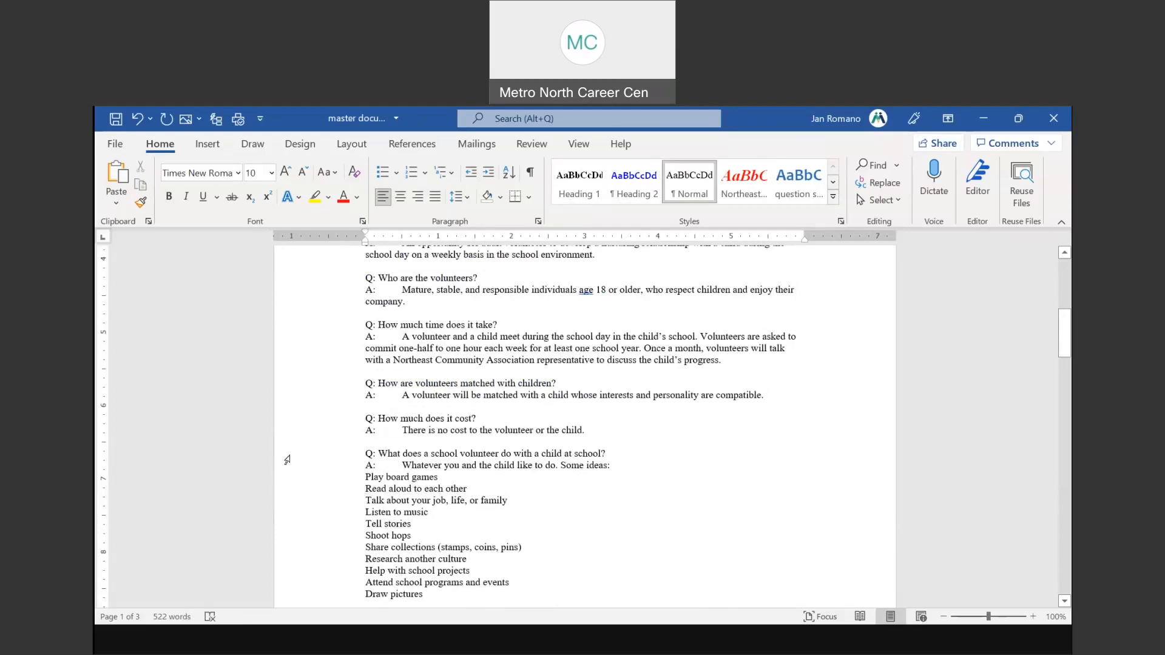
Step: Apply the Heading 3 style to all "Q:" lines, from "What is the Northeast Project?" through "How do I become a volunteer?"
key("ctrl+a")
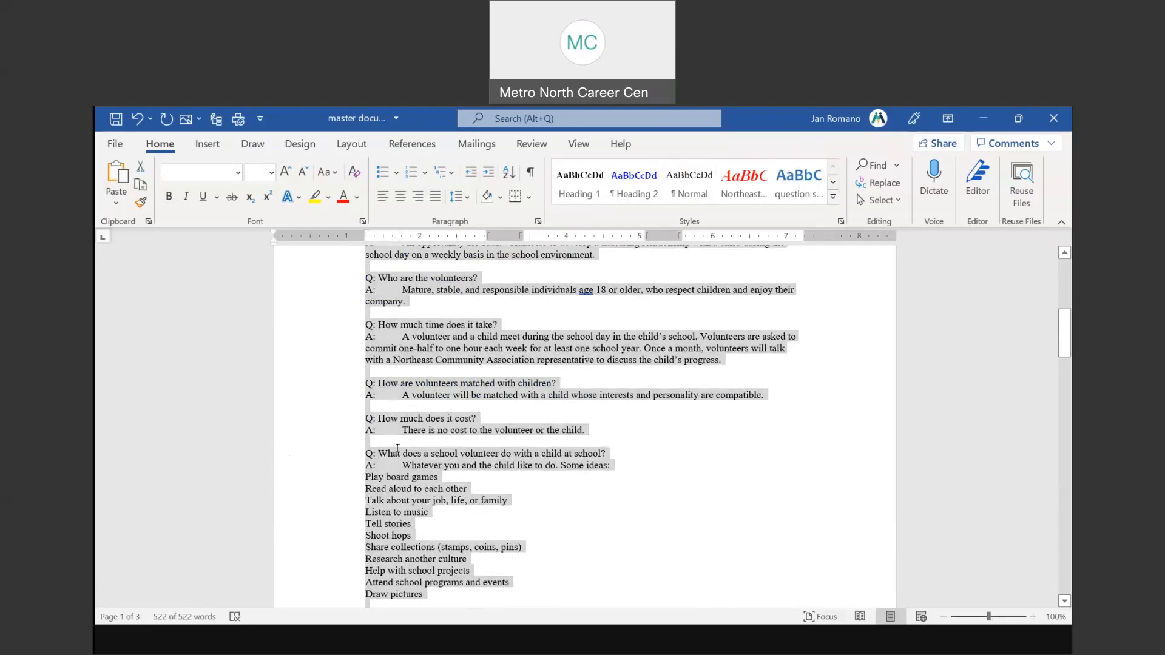
left_click(379, 453)
scroll(373, 337, "up", 4)
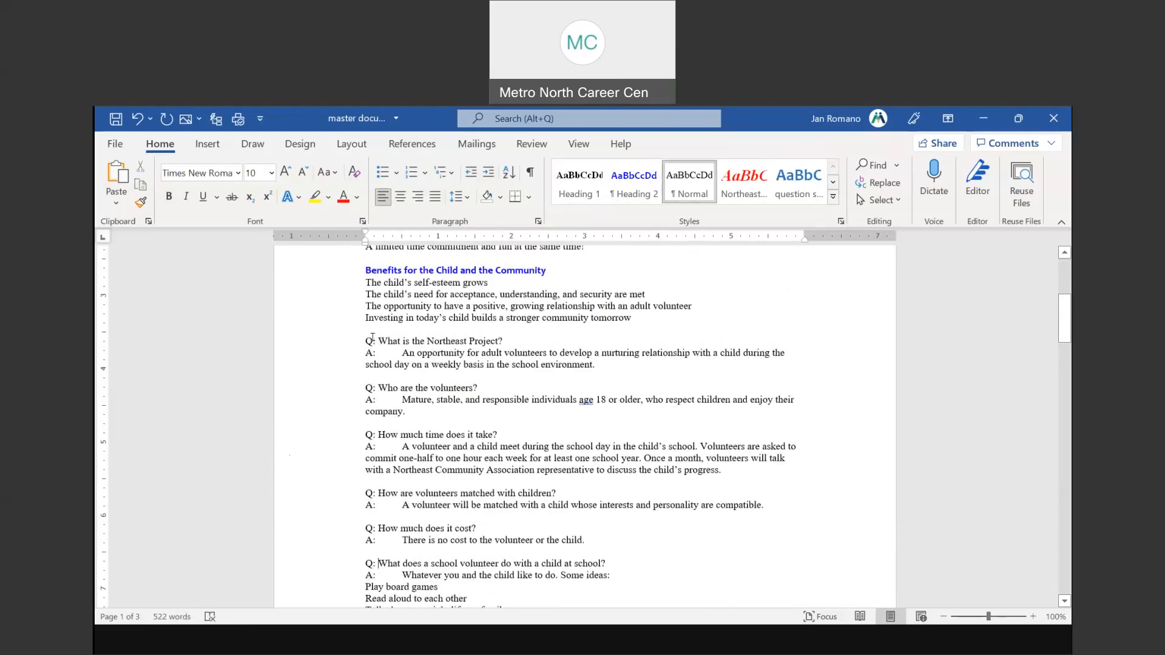
left_click(308, 345)
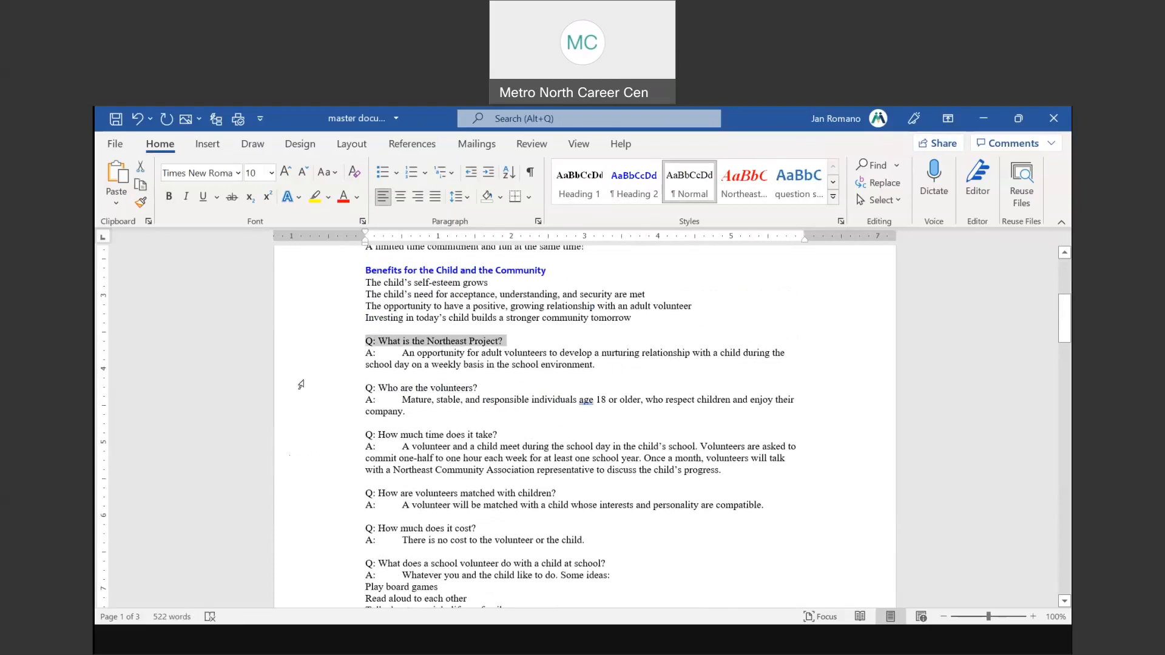
left_click(304, 389, "ctrl")
left_click(304, 437, "ctrl")
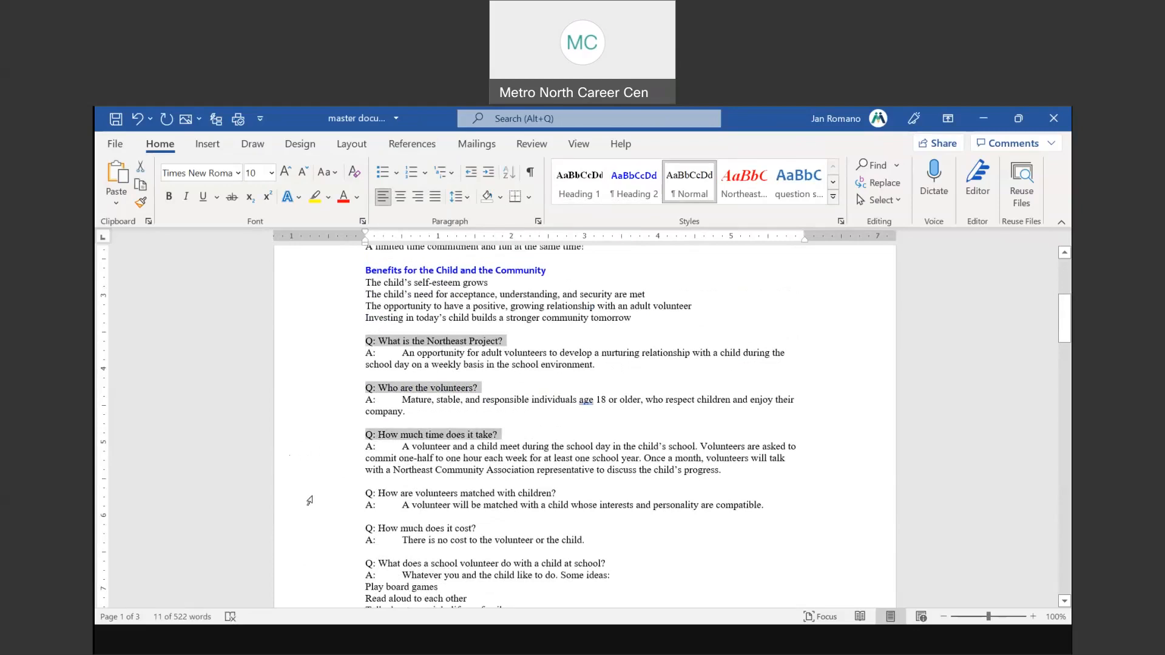
left_click(308, 495, "ctrl")
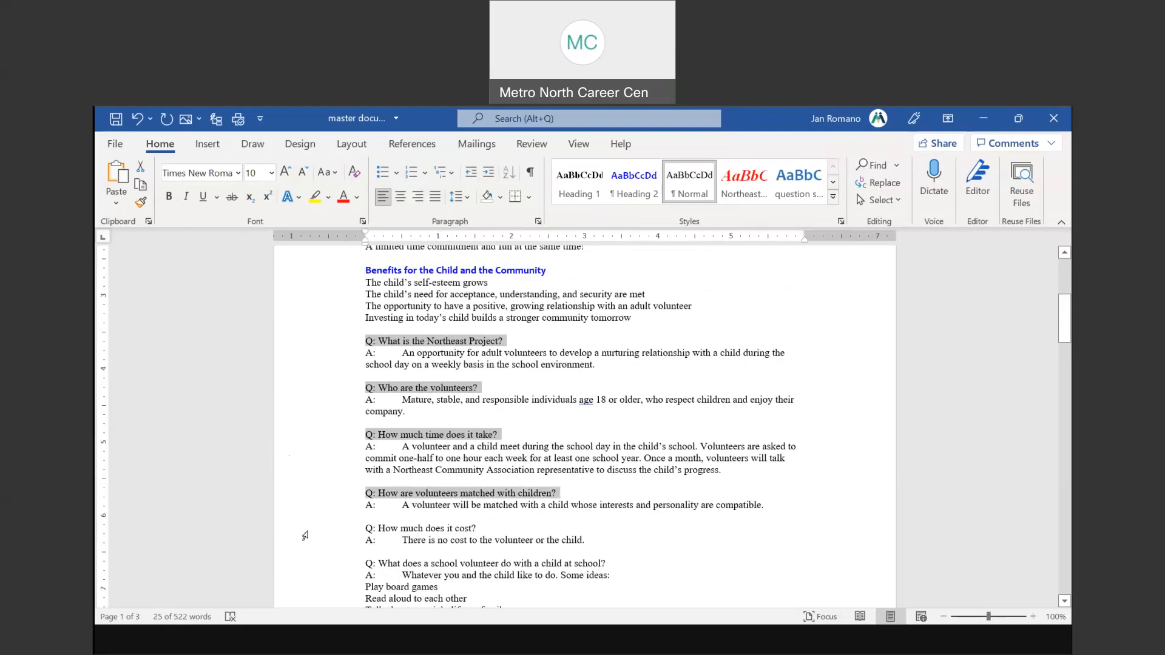
left_click(291, 532, "ctrl")
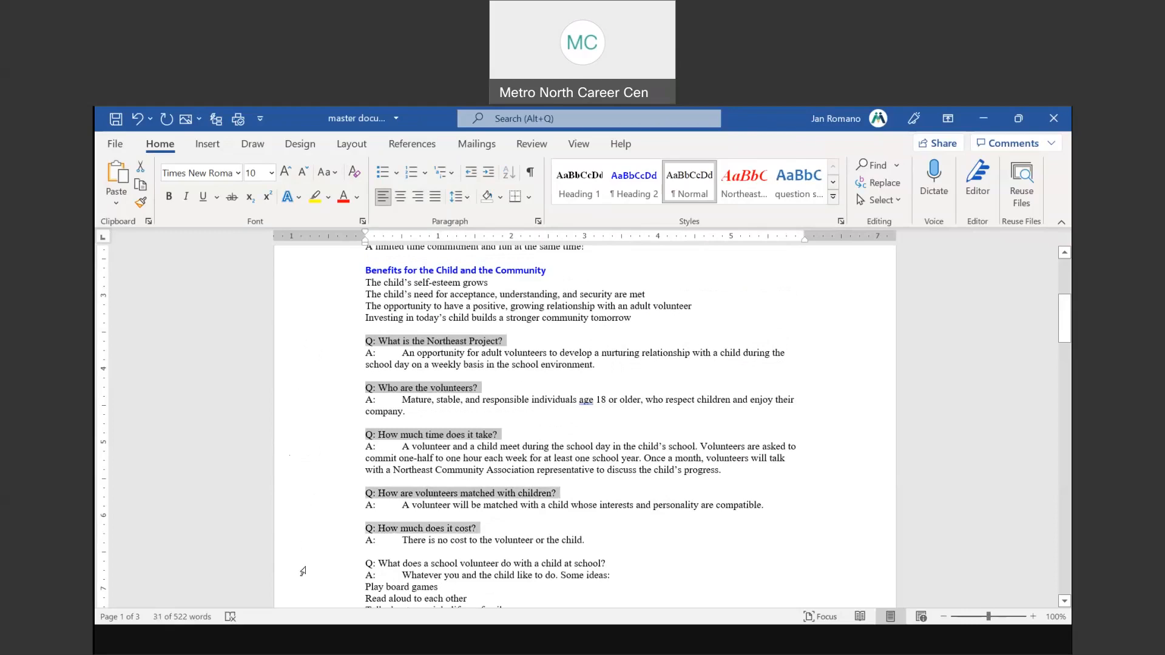
left_click(303, 567, "ctrl")
scroll(303, 562, "down", 6)
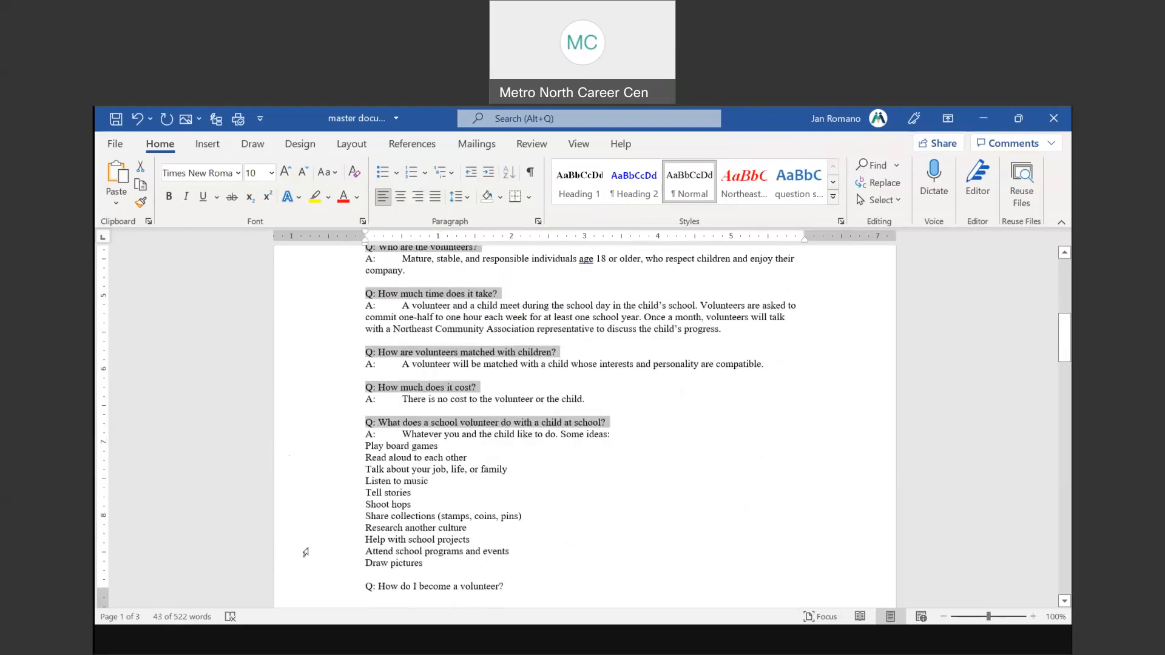
left_click(289, 515, "ctrl")
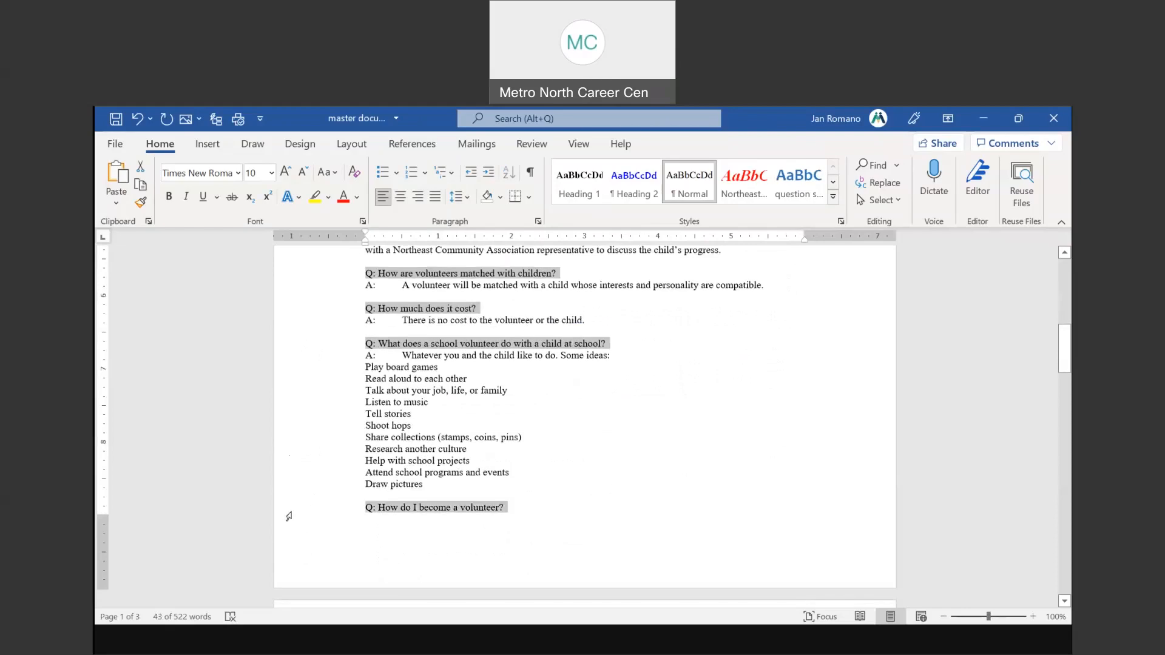
scroll(288, 520, "down", 2)
scroll(289, 520, "down", 3)
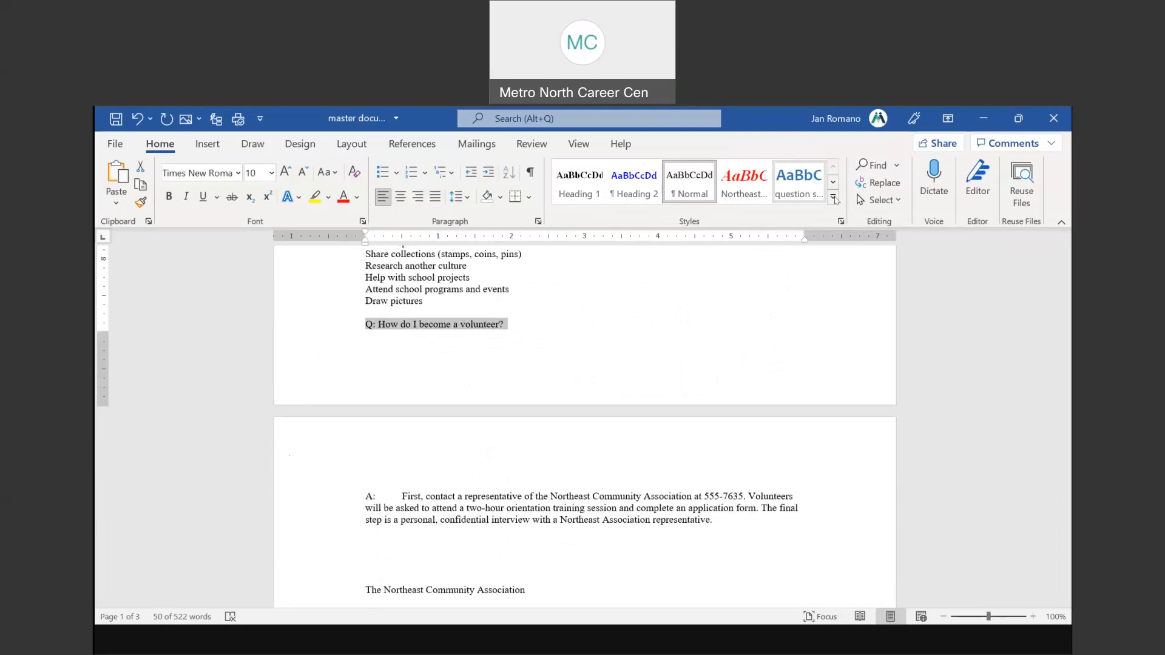
left_click(834, 201)
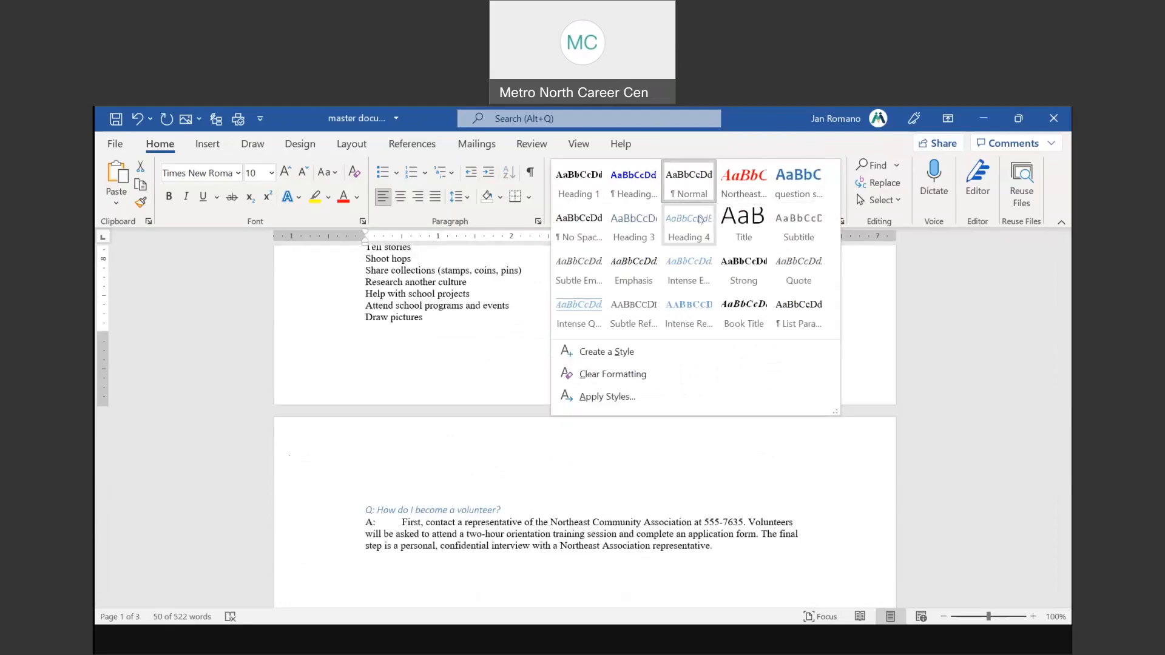
left_click(647, 226)
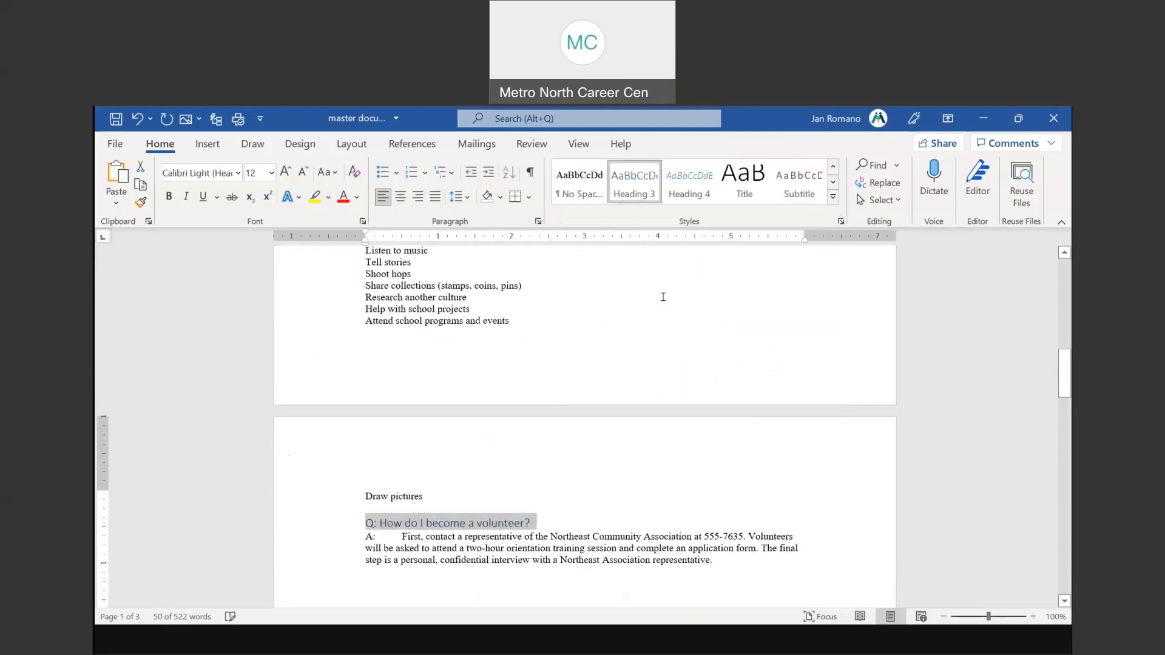
Step: Add both "The Northeast Community Association" lines on page 2 to the selected question lines and apply Heading 2 to all of them
scroll(689, 318, "up", 10)
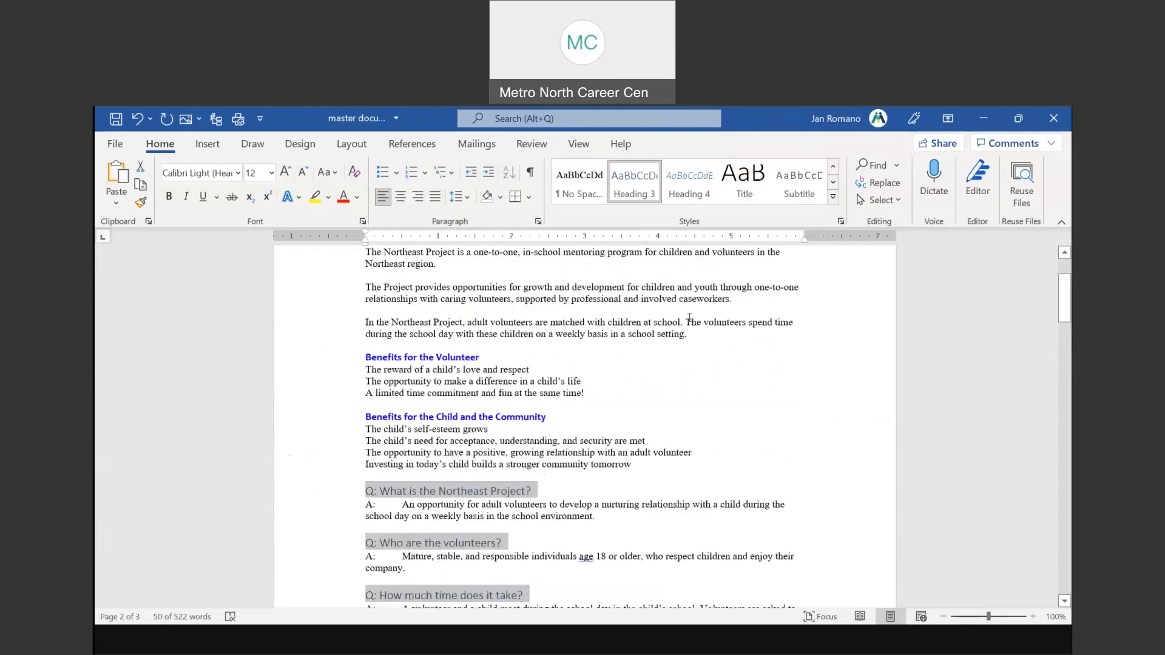
scroll(689, 319, "up", 3)
scroll(690, 318, "down", 7)
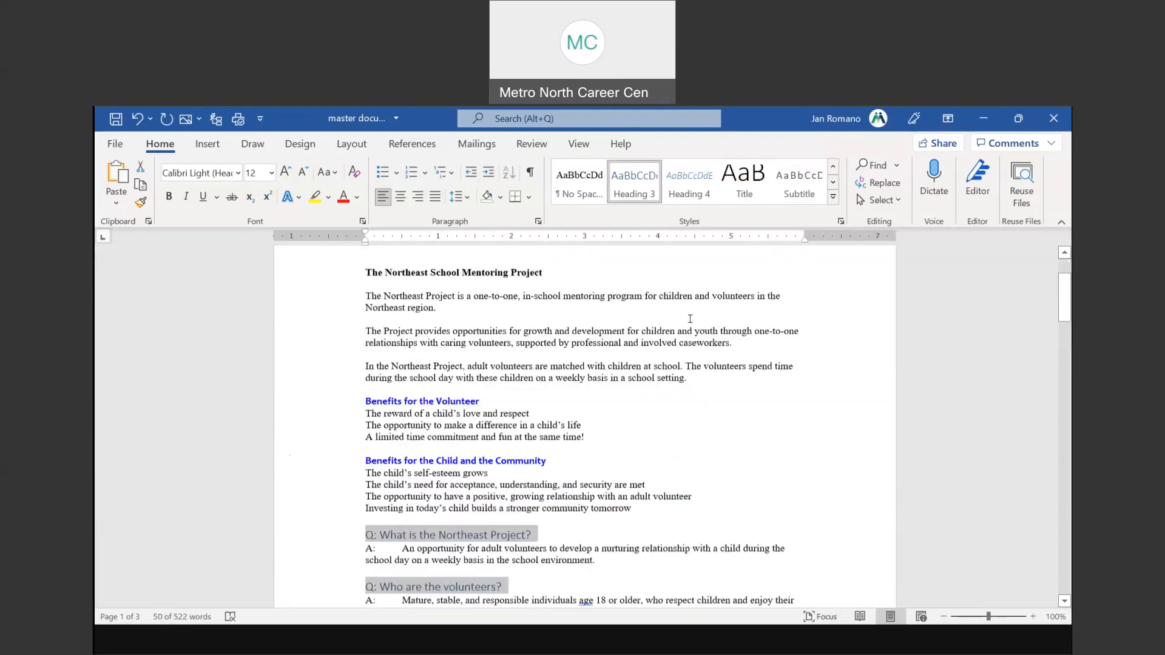
scroll(691, 322, "down", 18)
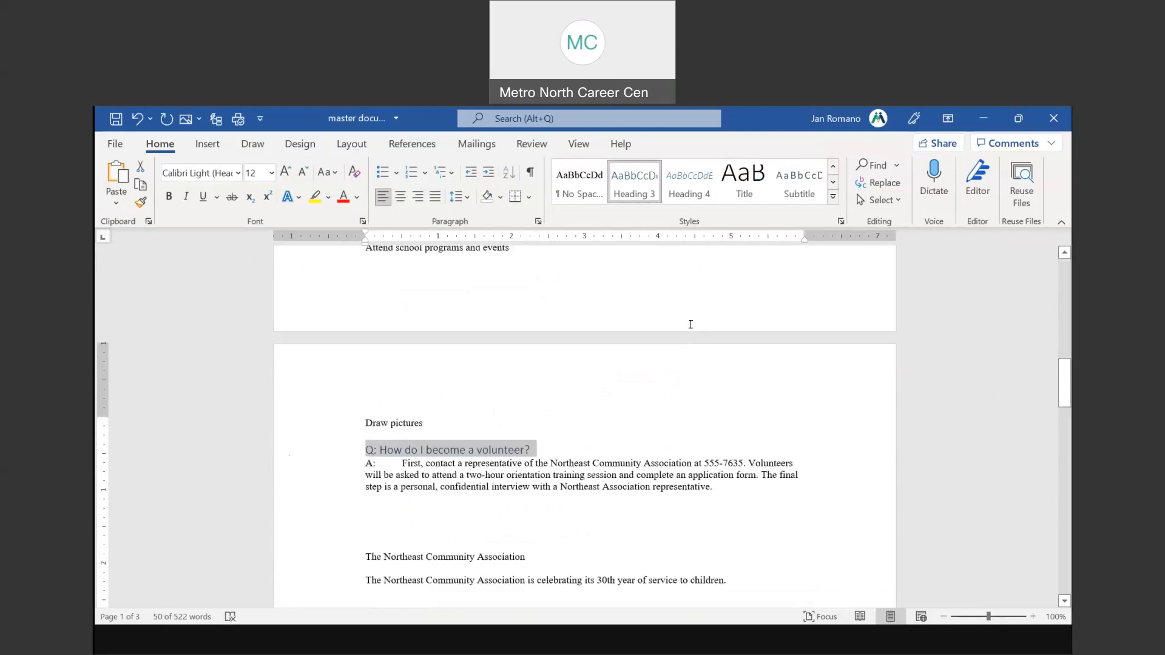
scroll(690, 325, "down", 1)
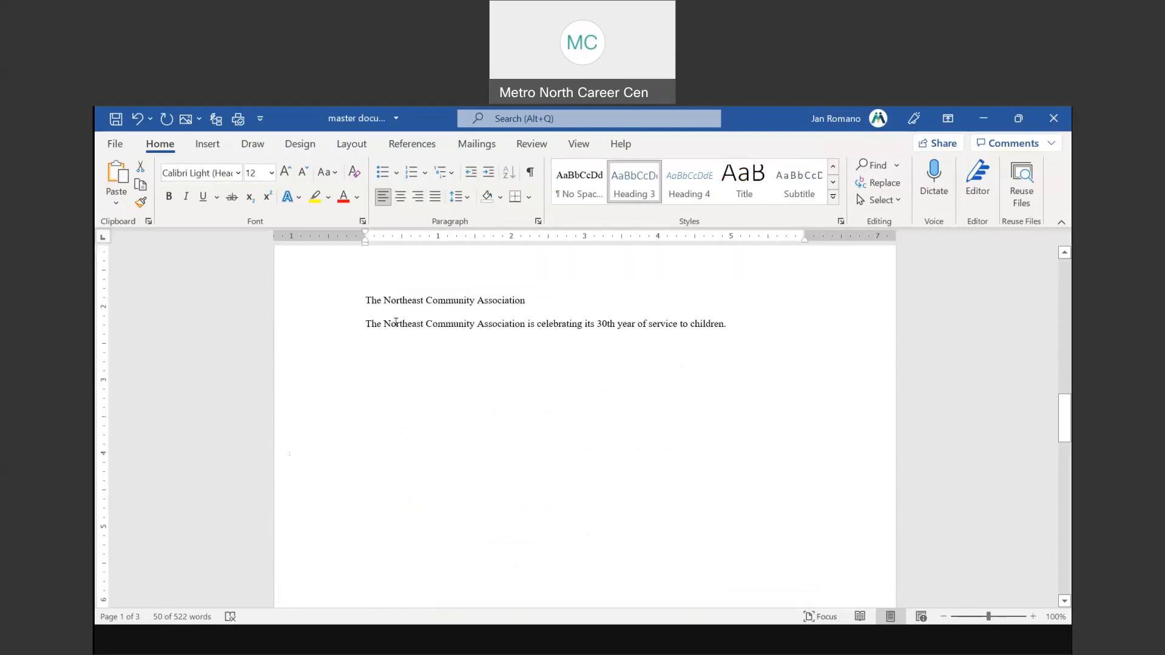
left_click(320, 307)
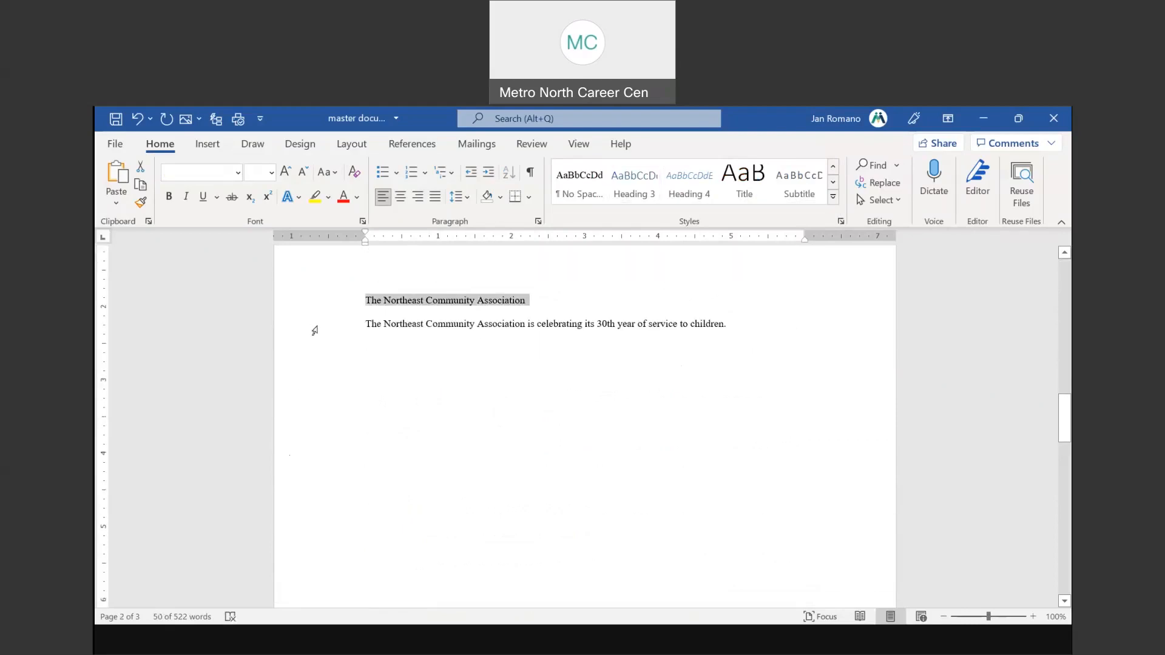
left_click(323, 327, "shift")
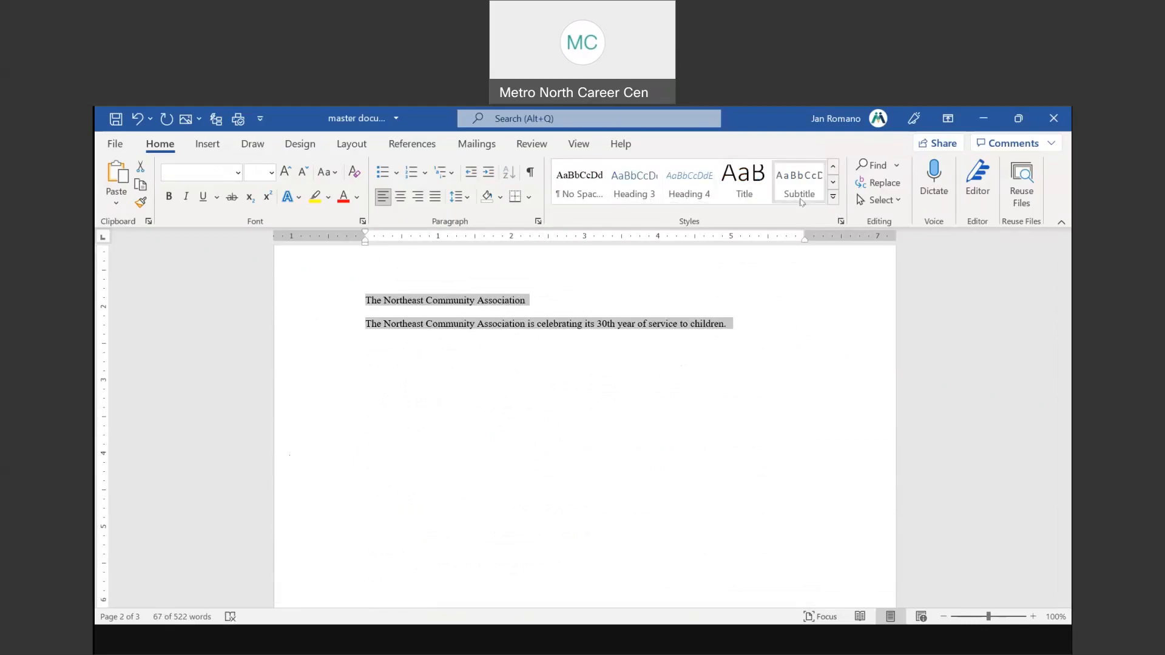
left_click(833, 200)
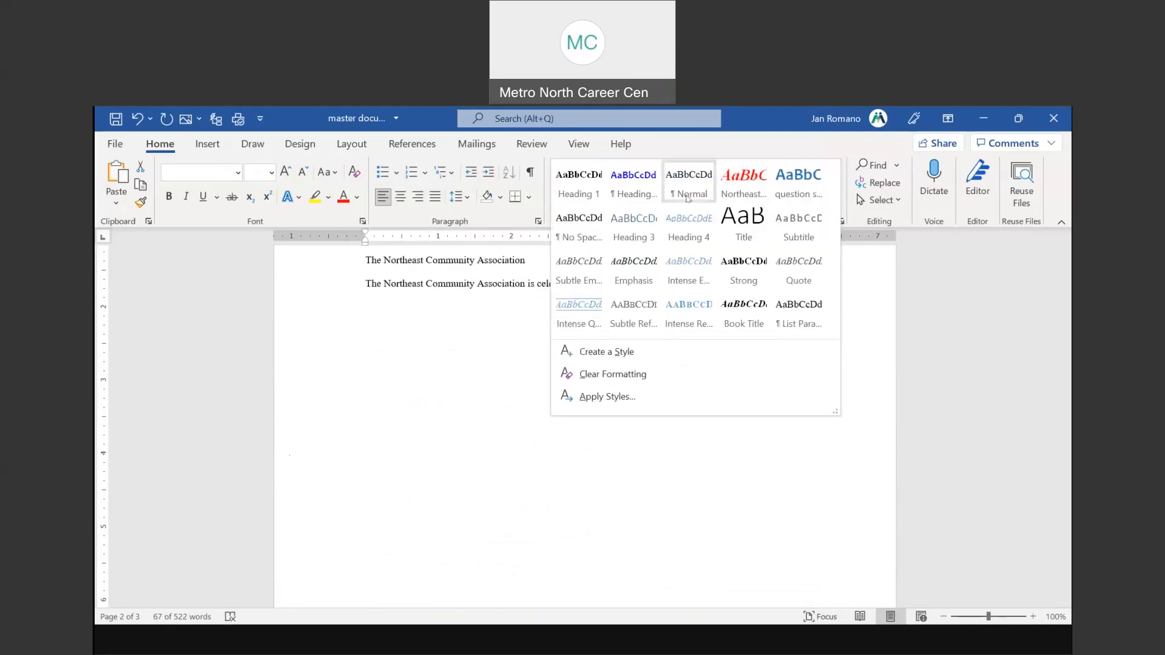
left_click(645, 194)
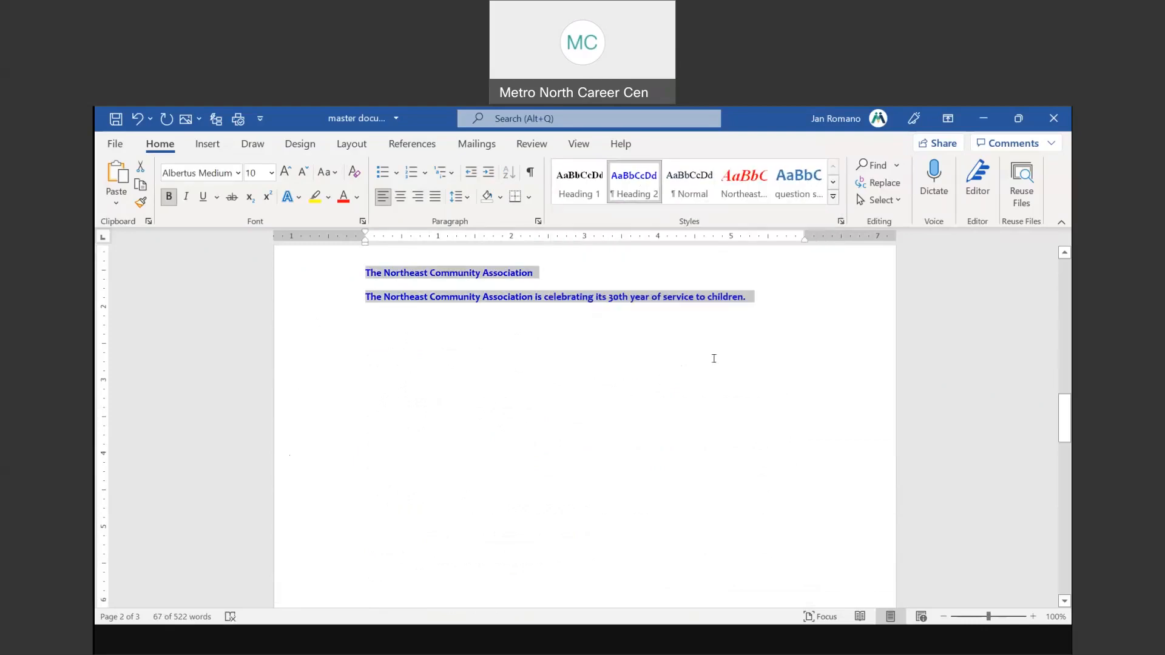
scroll(715, 359, "up", 5)
scroll(714, 358, "up", 15)
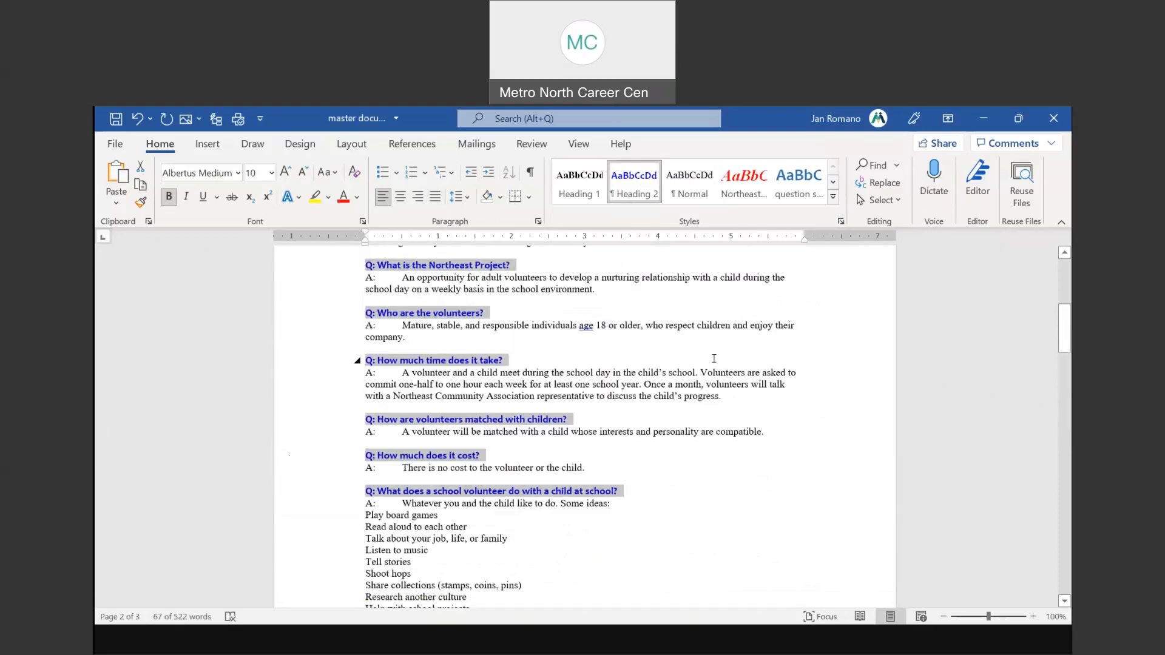
scroll(667, 297, "up", 9)
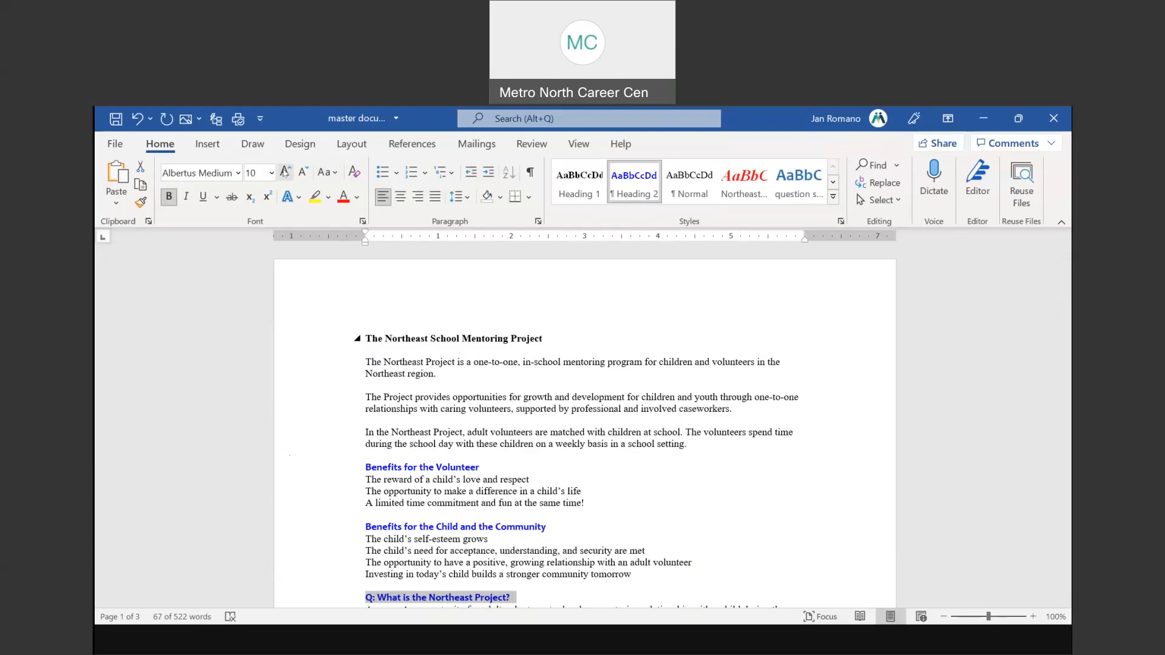
Step: Show the Navigation Pane with the document's headings
left_click(581, 146)
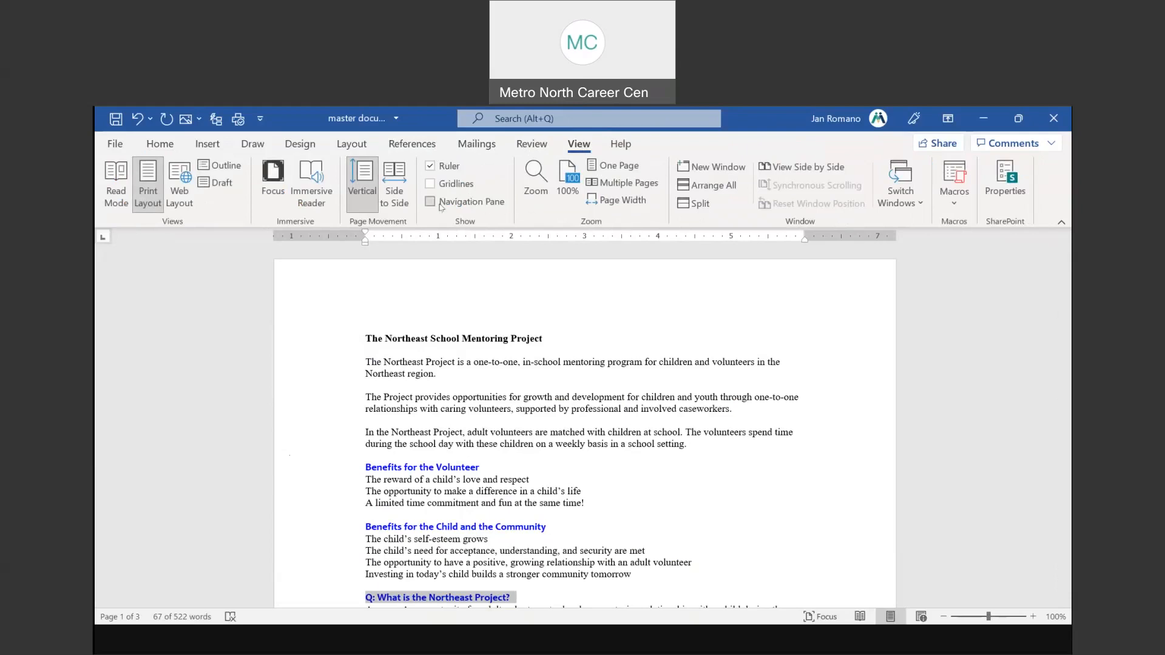
left_click(469, 224)
left_click(431, 202)
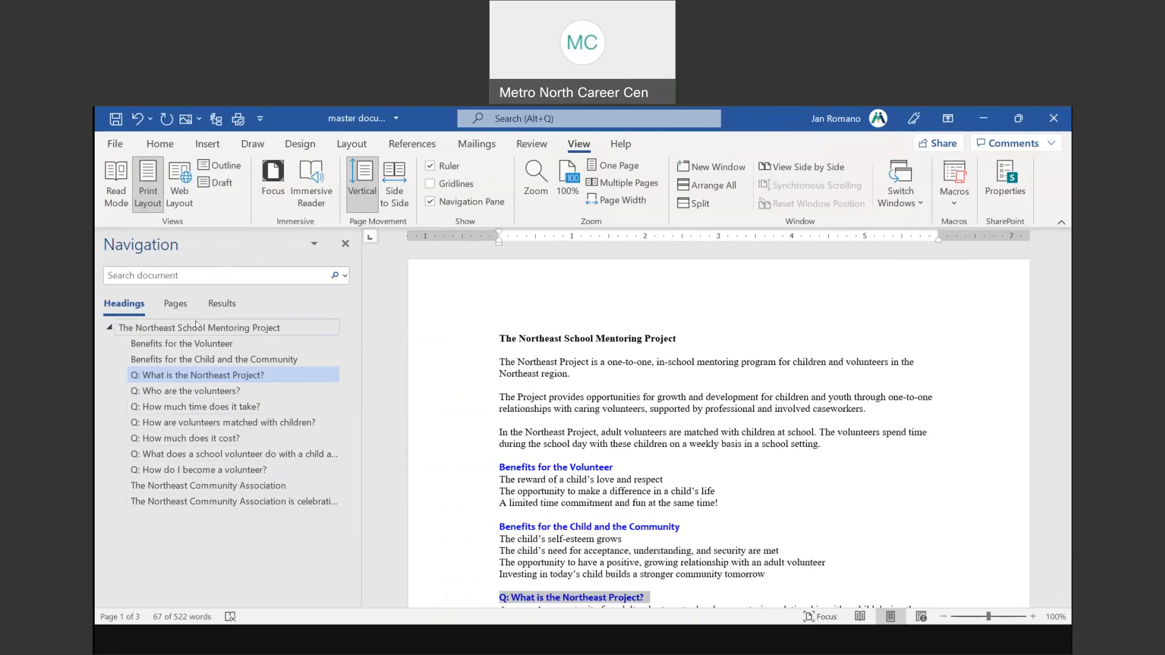
key("ctrl")
key("ctrl")
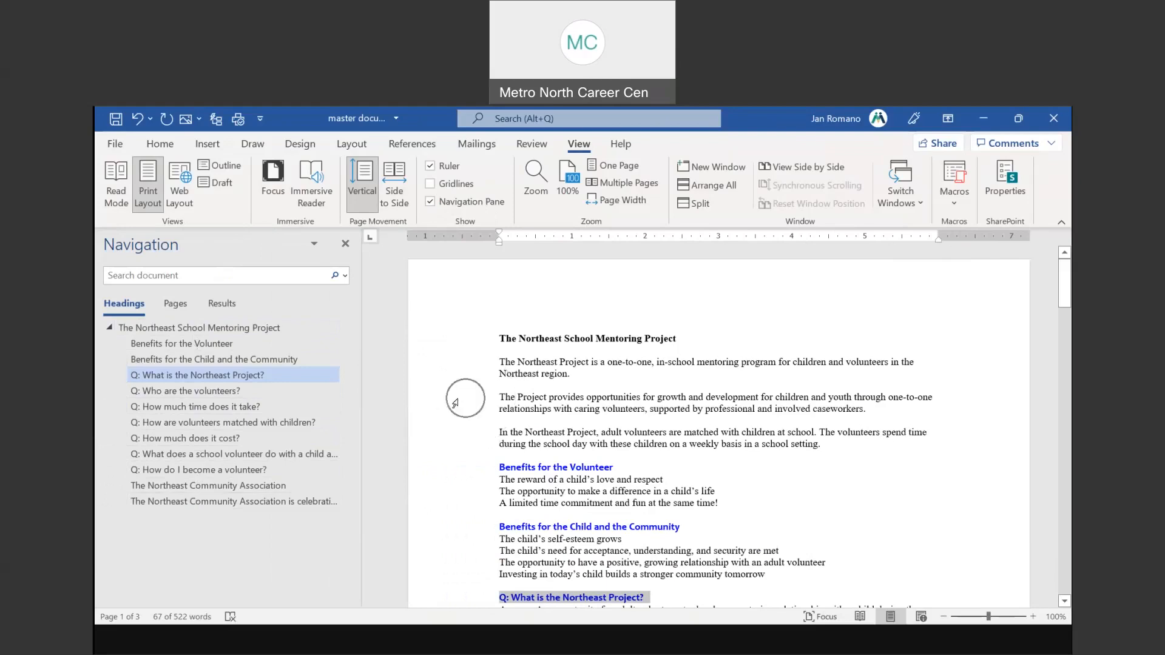
Step: Apply the Intense Quote style to the paragraph beginning "The Project provides opportunities for growth" and deselect it
double_click(455, 403)
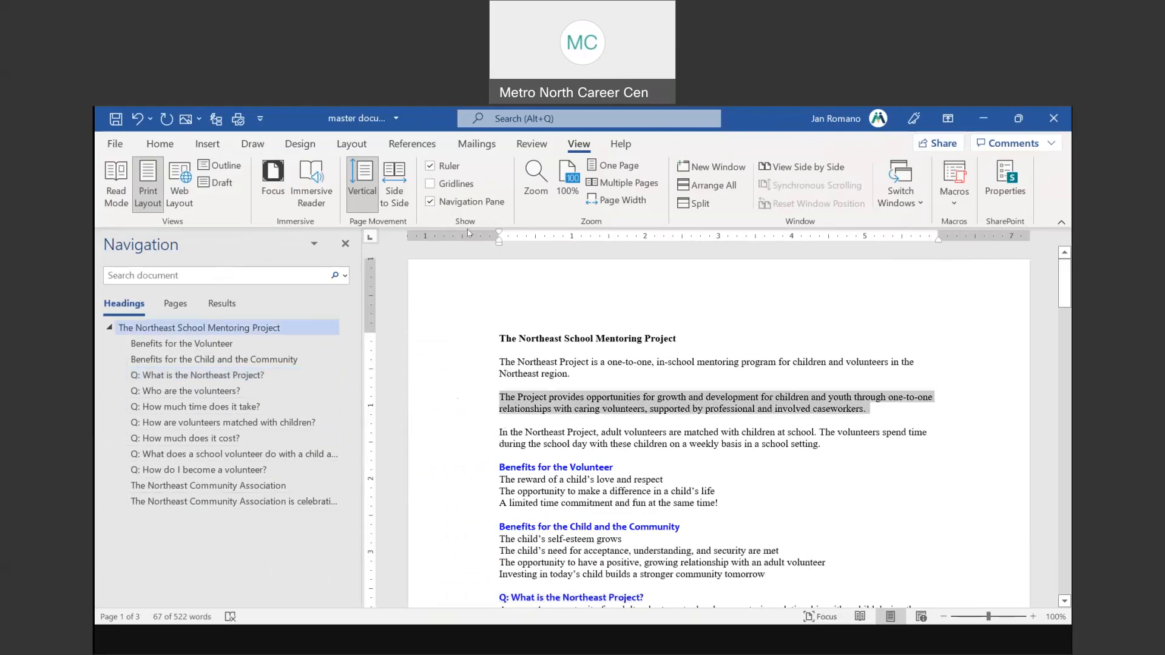
left_click(159, 144)
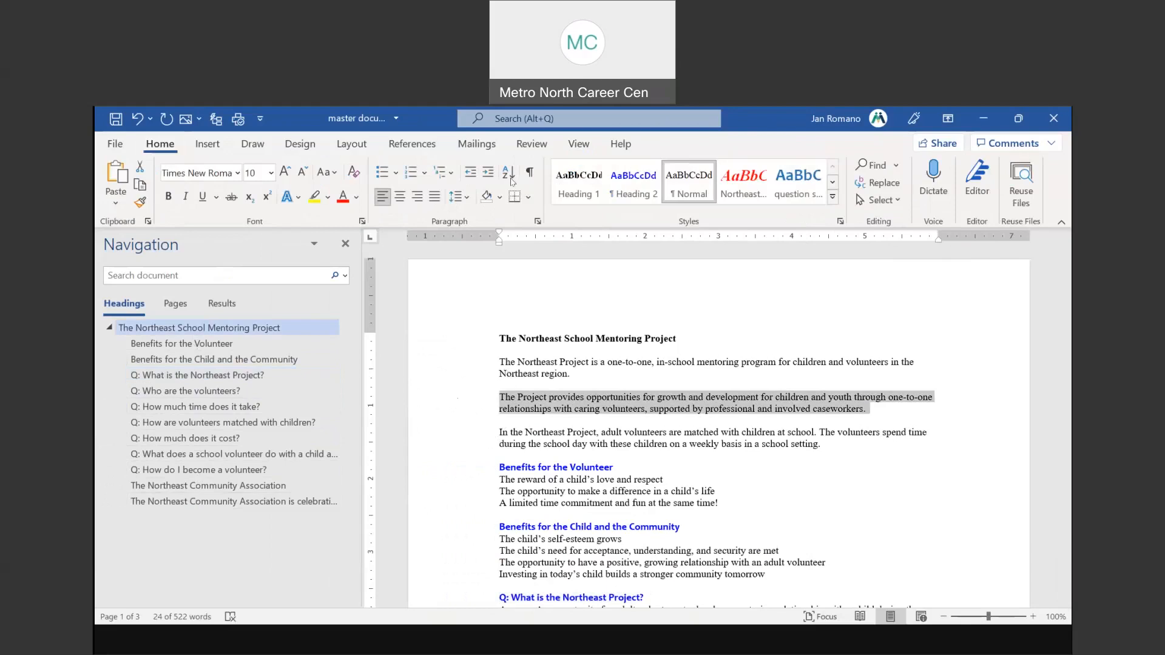
left_click(834, 197)
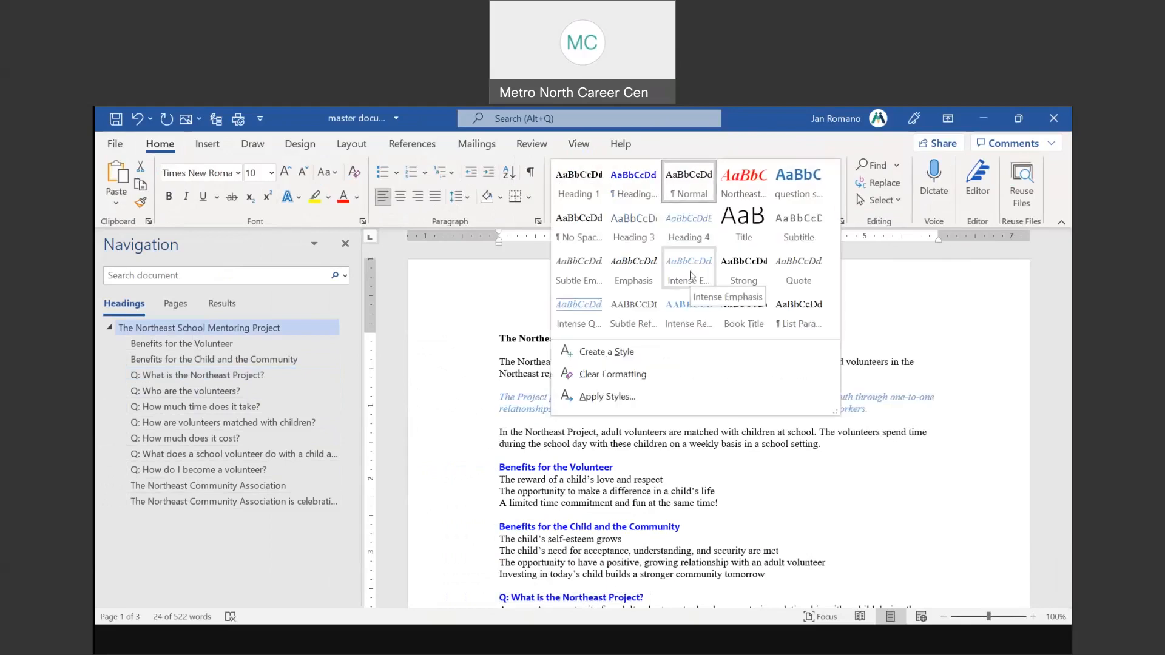
left_click(581, 308)
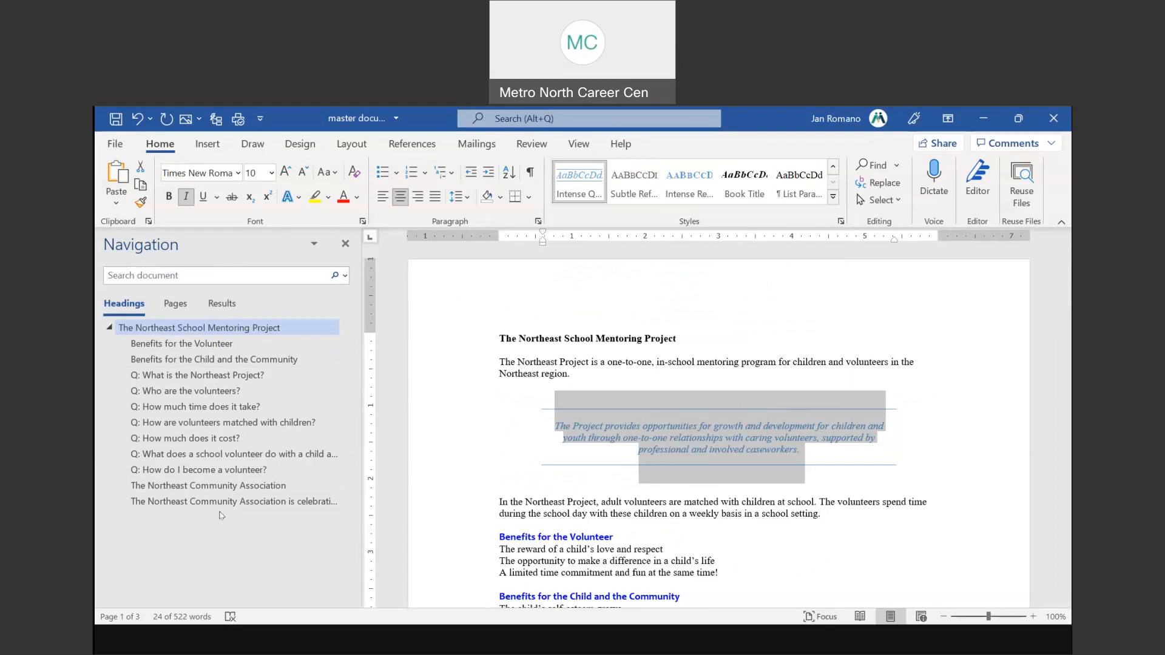
left_click(120, 306)
left_click(731, 451)
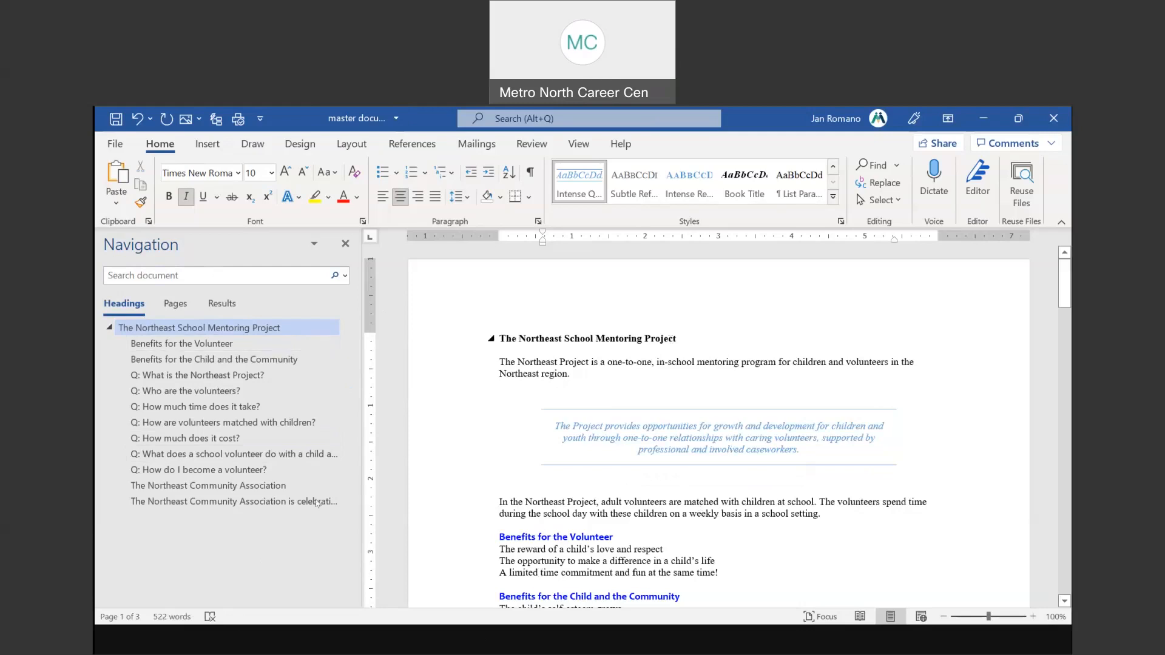
Step: Use the heading list to jump to "Q: How much does it cost?" and to "Benefits for the Volunteer", and view the surrounding text
key("ctrl")
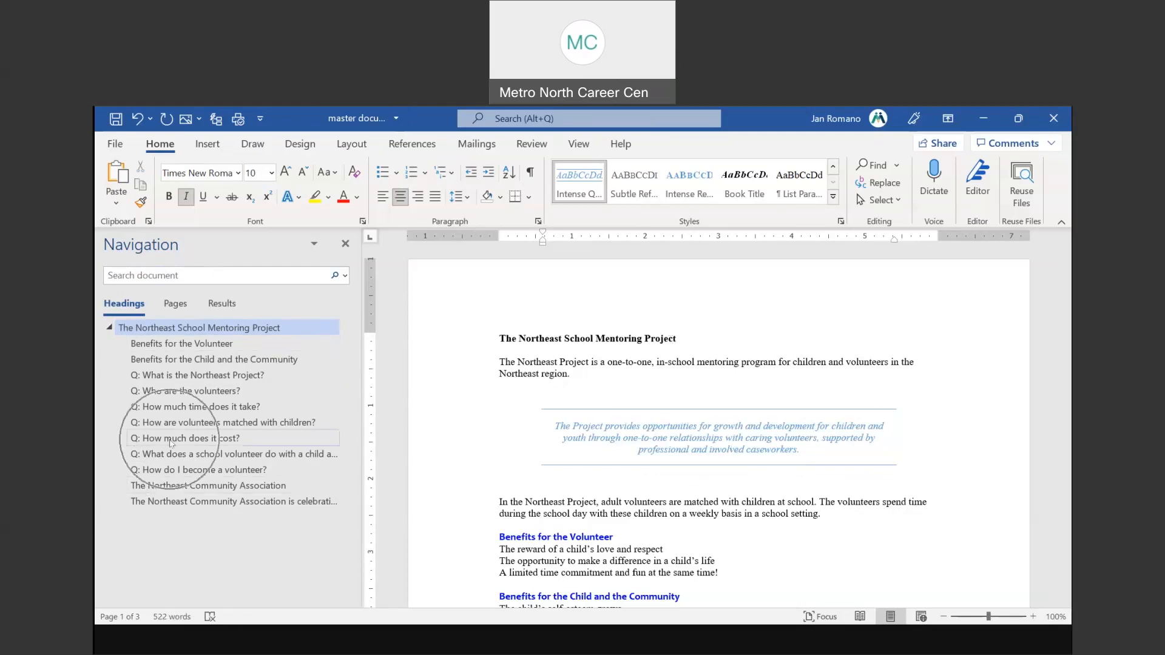
key("ctrl")
key("ctrl")
left_click(171, 442)
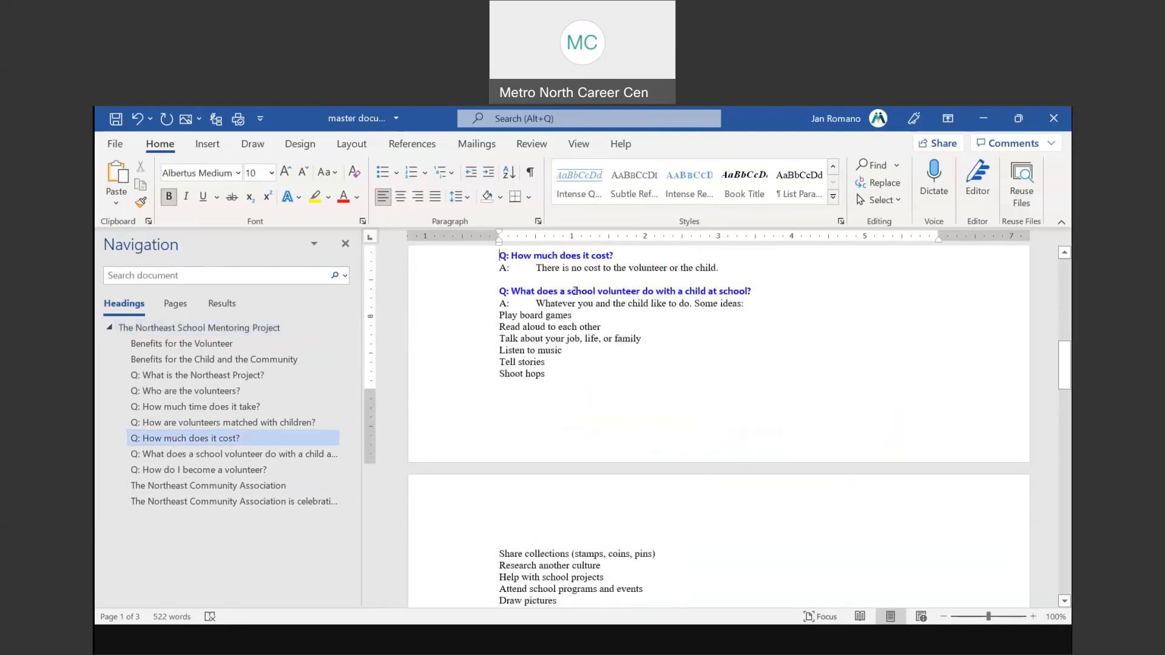
key("ctrl")
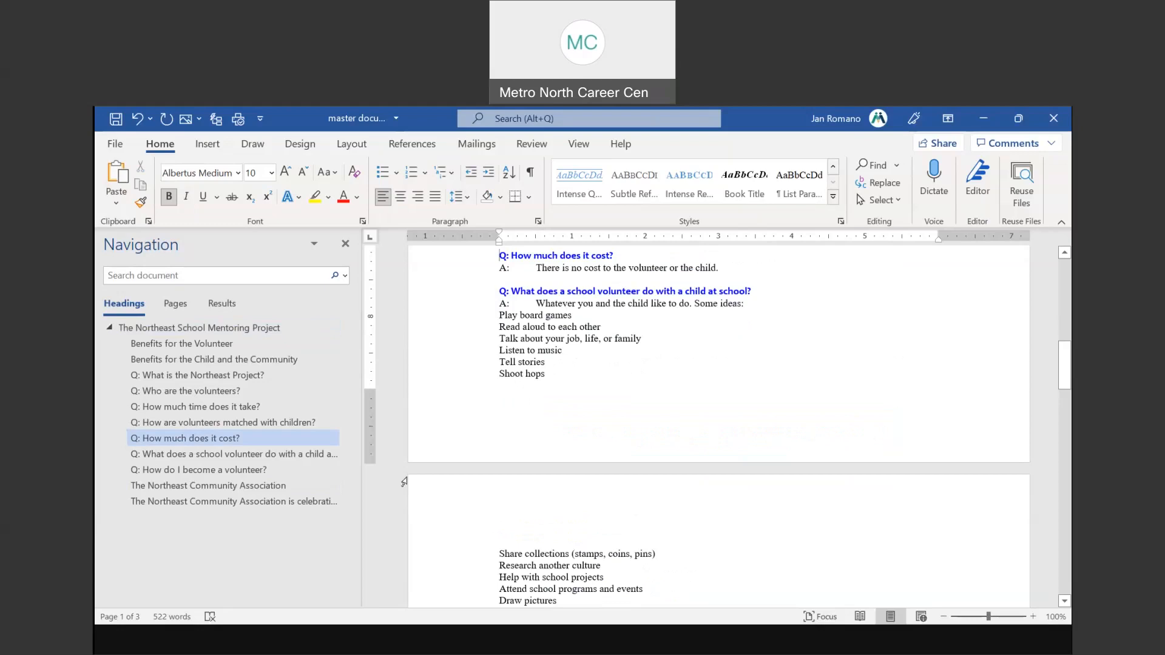
left_click(161, 344)
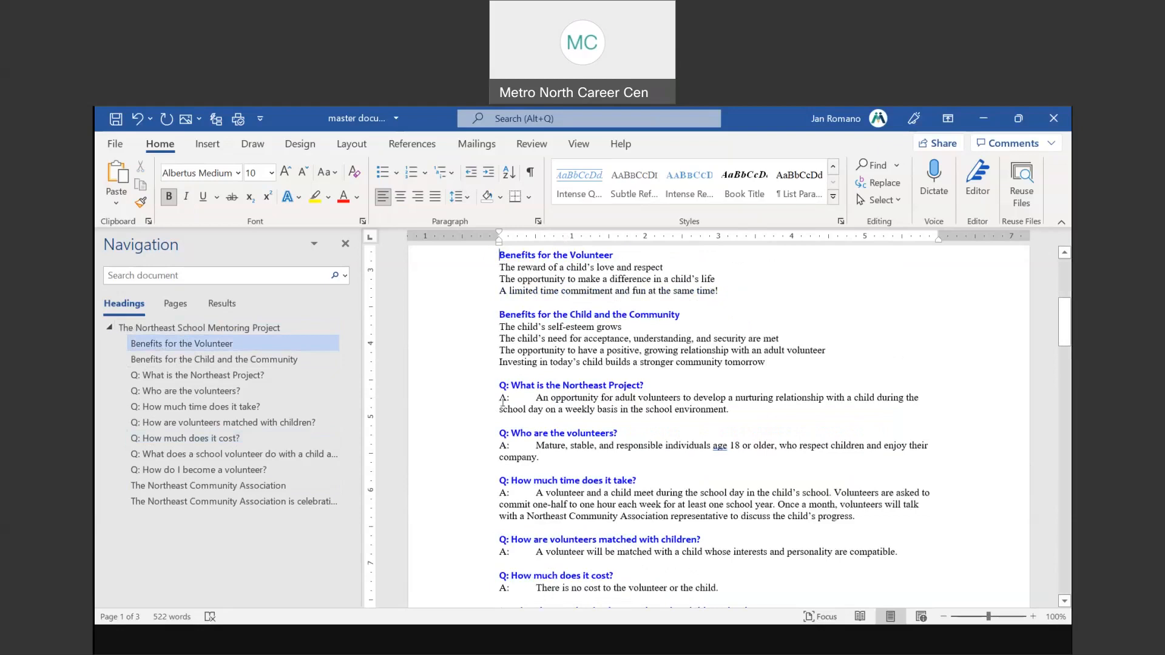
scroll(741, 260, "up", 3)
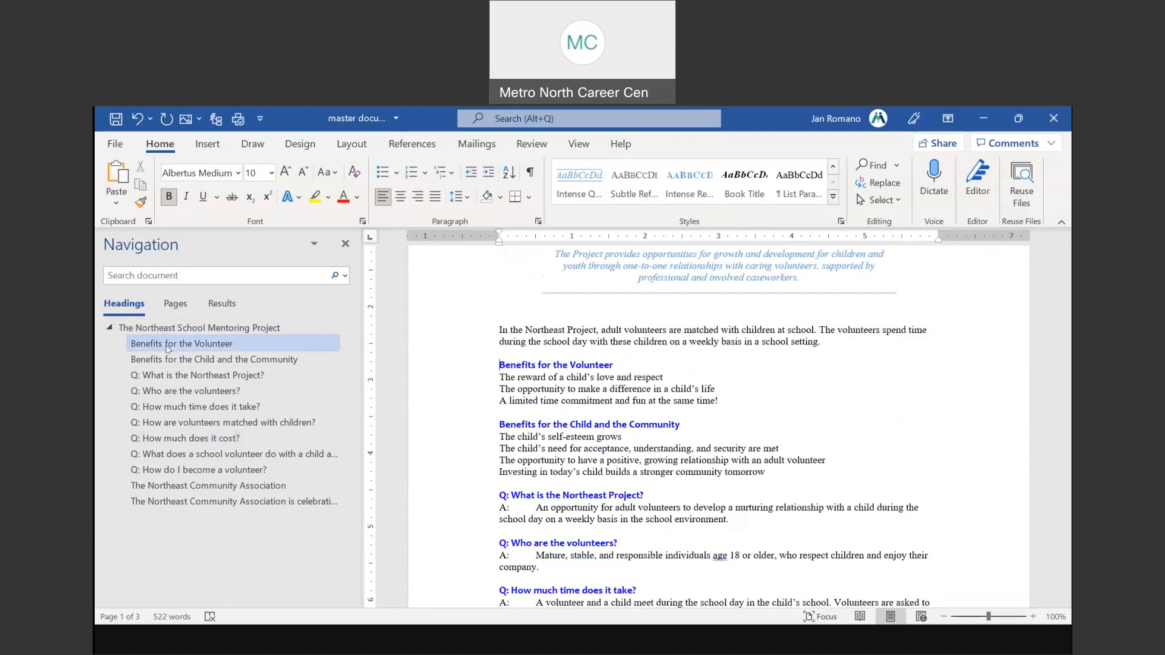
scroll(670, 447, "down", 2)
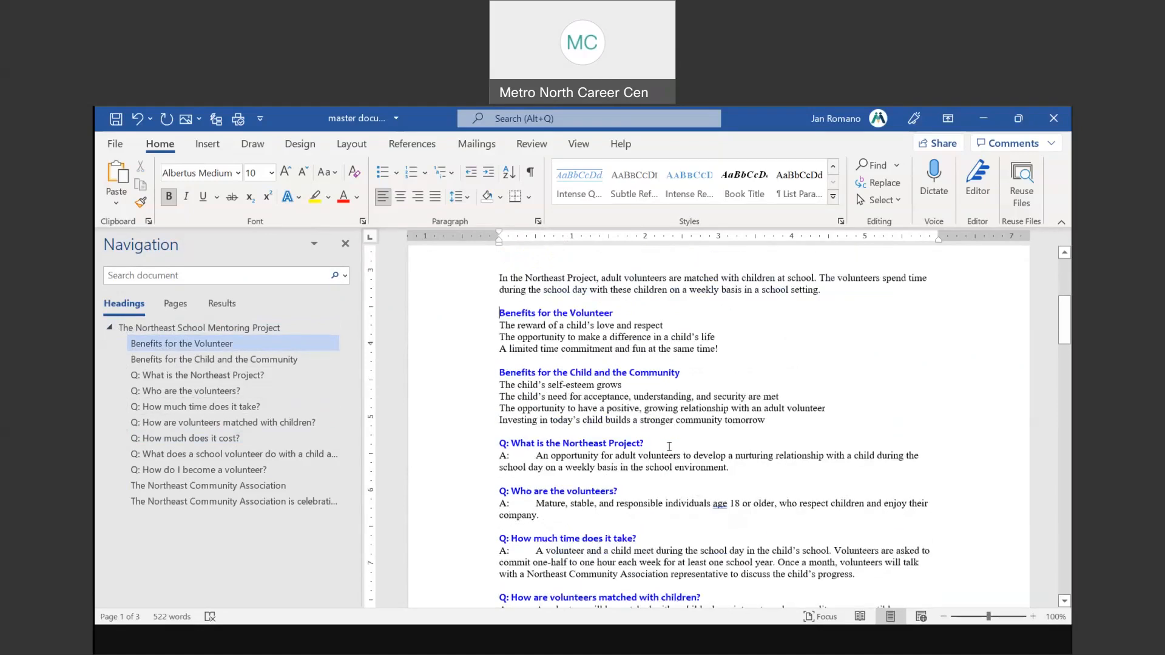
Step: Look through the headings across pages 1 and 2, and use the heading list to jump to "Benefits for the Child and the Community"
scroll(669, 447, "down", 5)
scroll(665, 450, "down", 5)
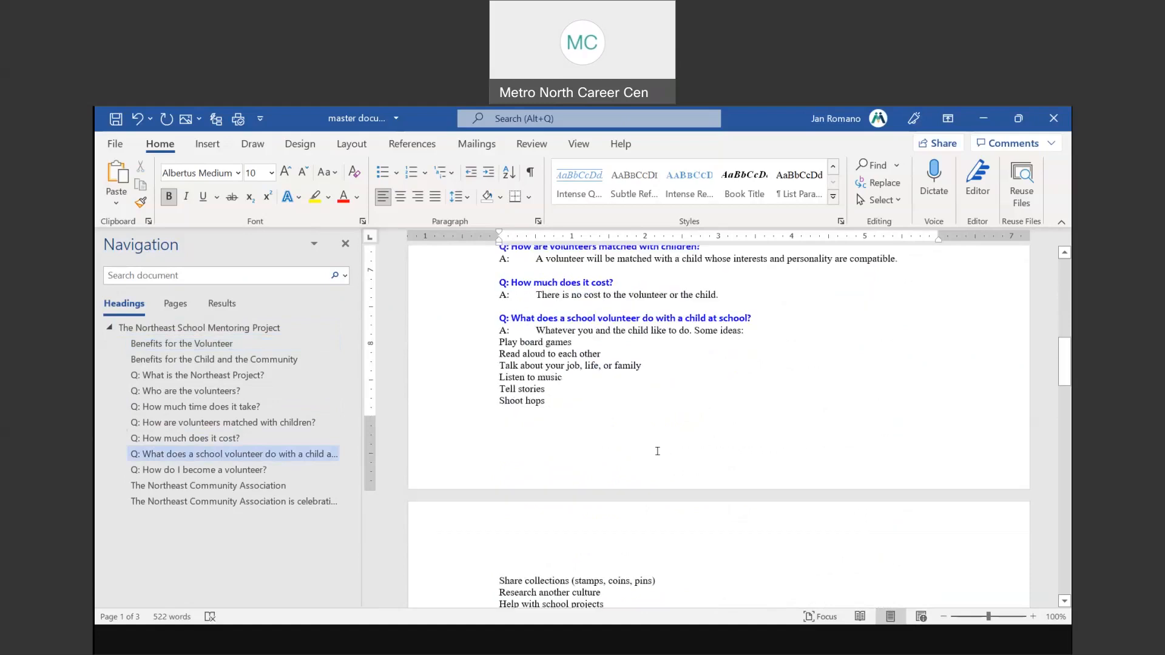
scroll(661, 450, "up", 7)
scroll(657, 451, "up", 4)
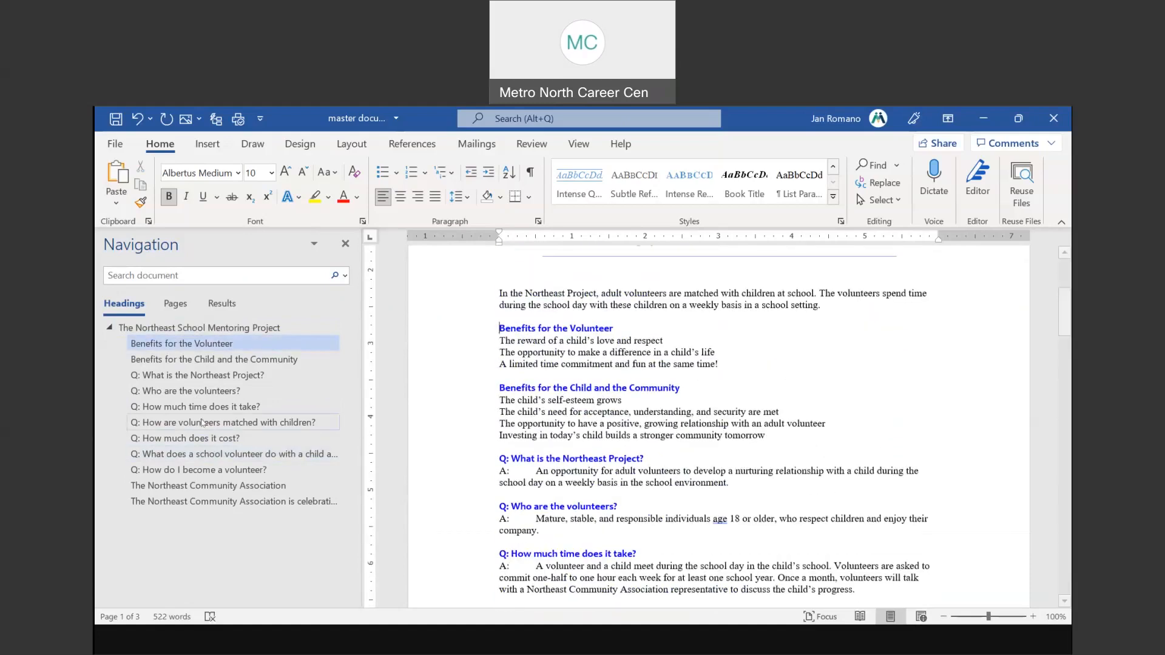
left_click(147, 363)
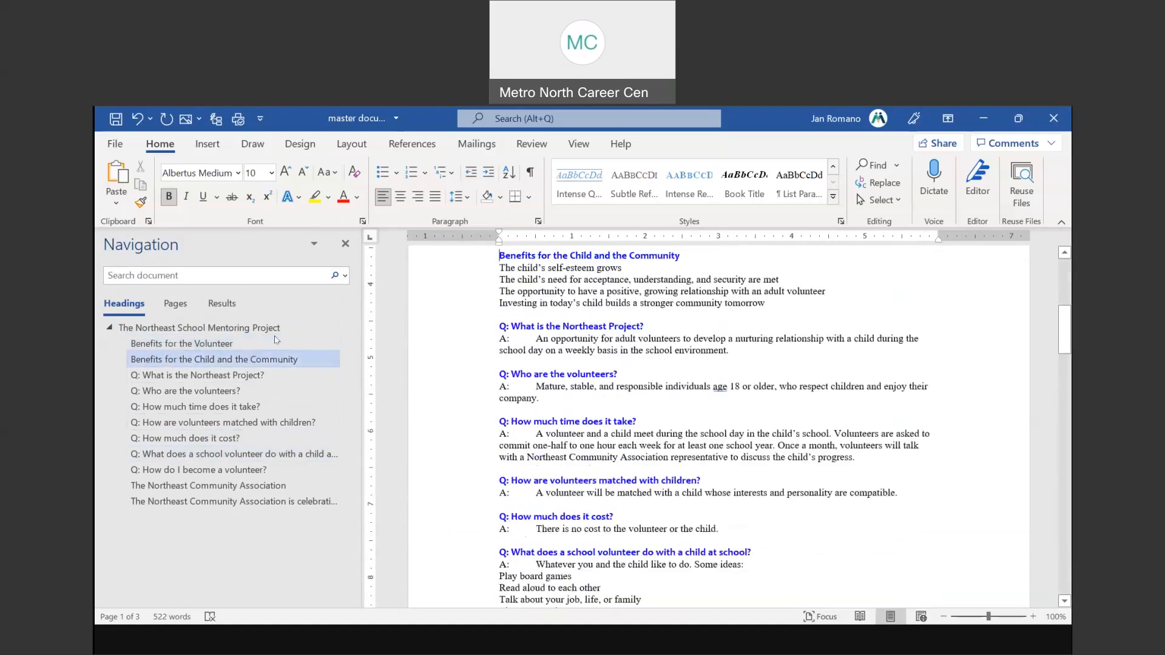
scroll(437, 273, "up", 2)
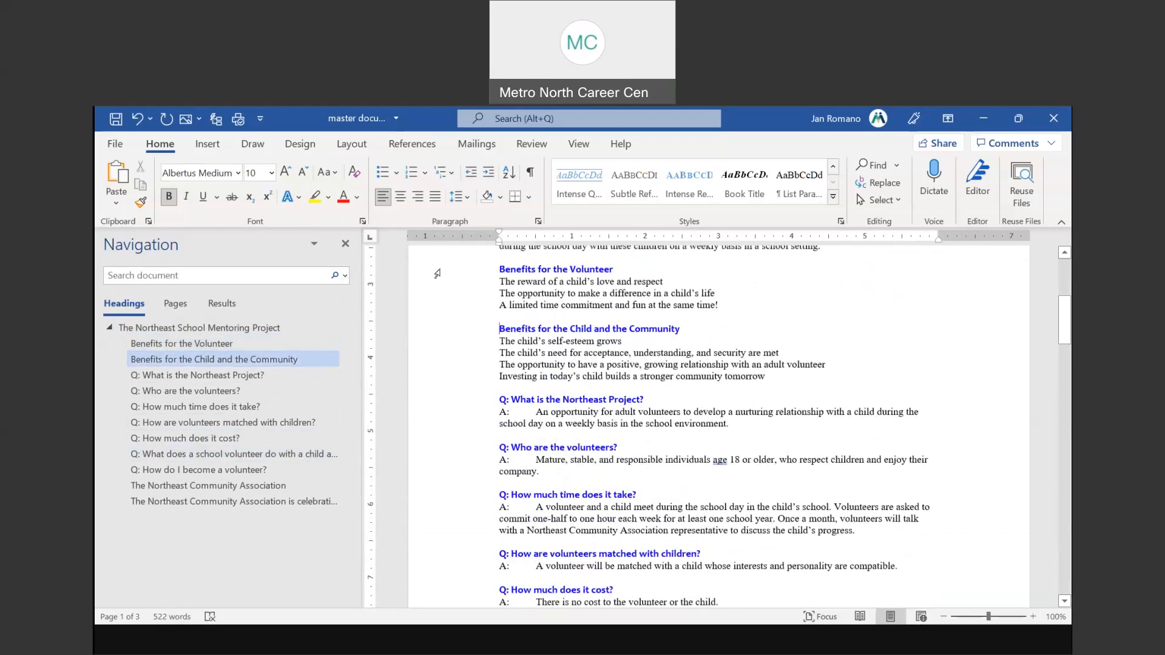
Step: Select the "Benefits for the Volunteer" and "Benefits for the Child and the Community" lines together and apply Heading 2
key("ctrl+a")
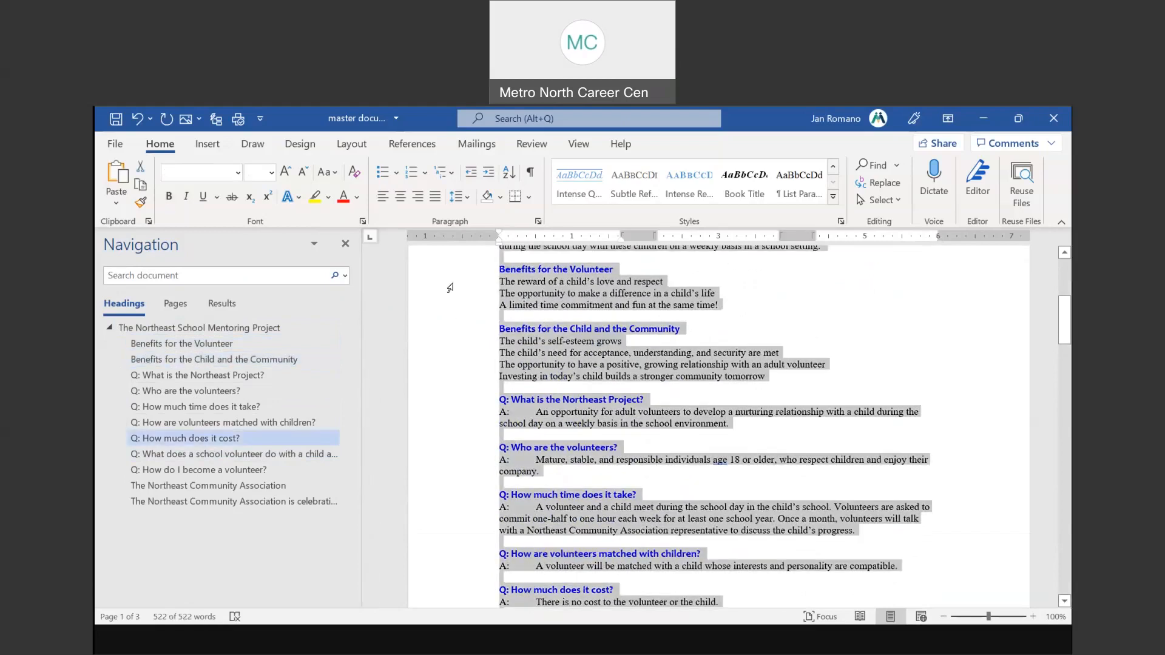
left_click(451, 272)
left_click(451, 331, "ctrl")
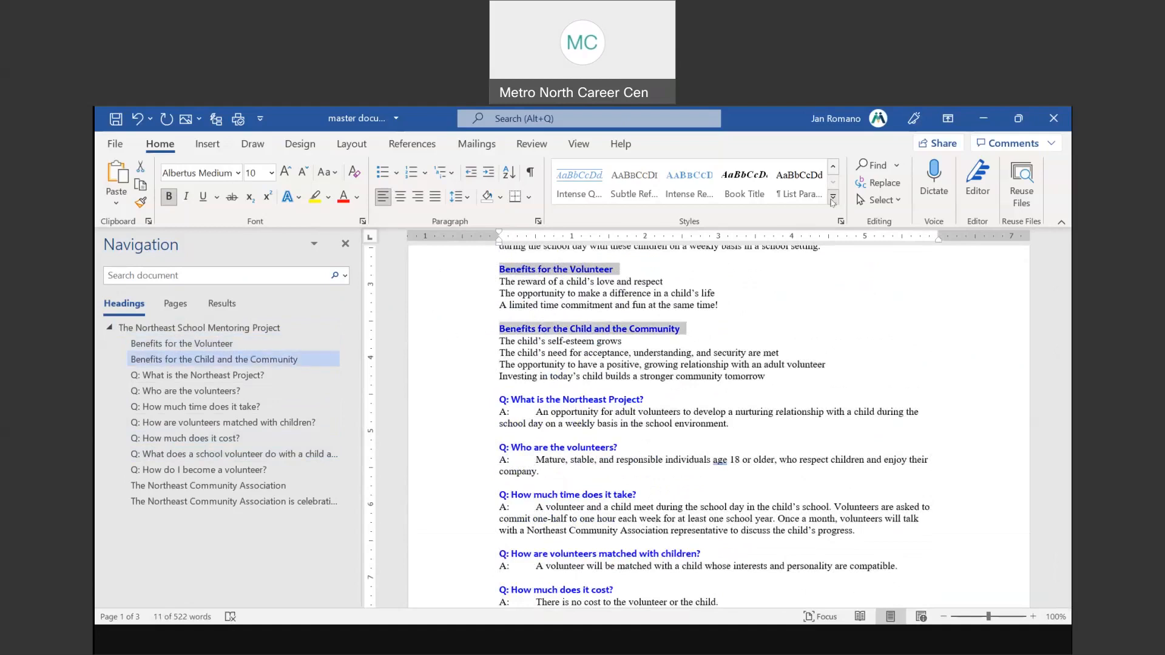
left_click(833, 200)
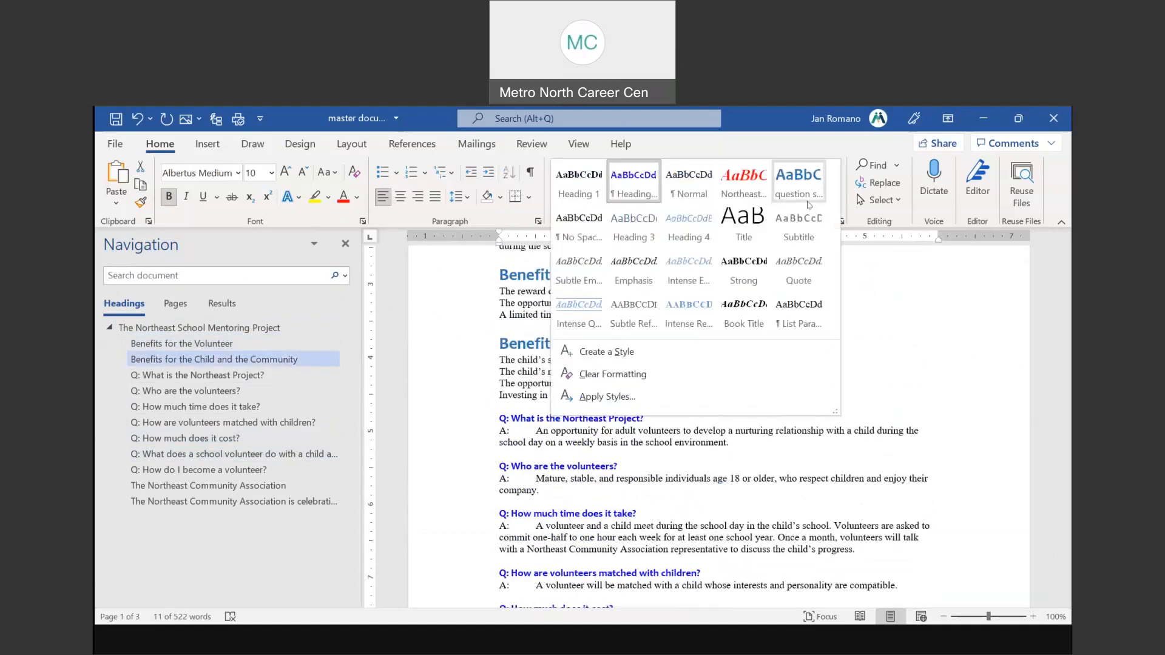
left_click(642, 189)
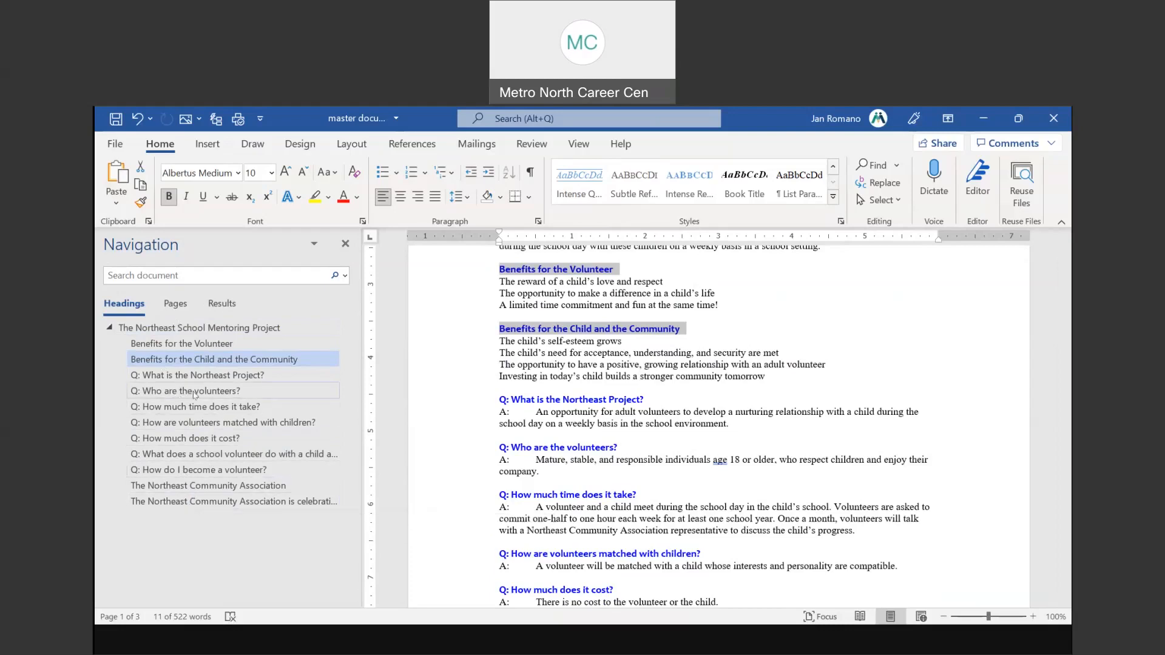
Step: Use the heading list to jump to "Q: Who are the volunteers?"
left_click(195, 394)
key("ctrl")
left_click(196, 395)
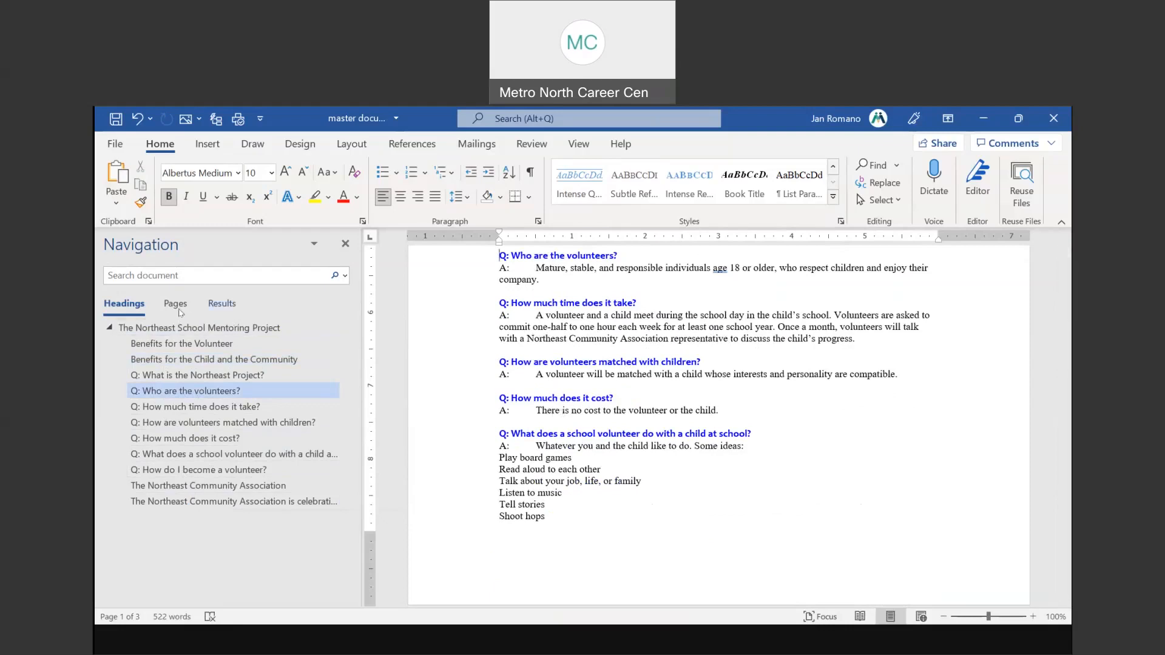
key("ctrl")
key("ctrl")
Step: Show the document's page thumbnails and jump between pages 1, 2 and 3, ending on page 1
left_click(175, 304)
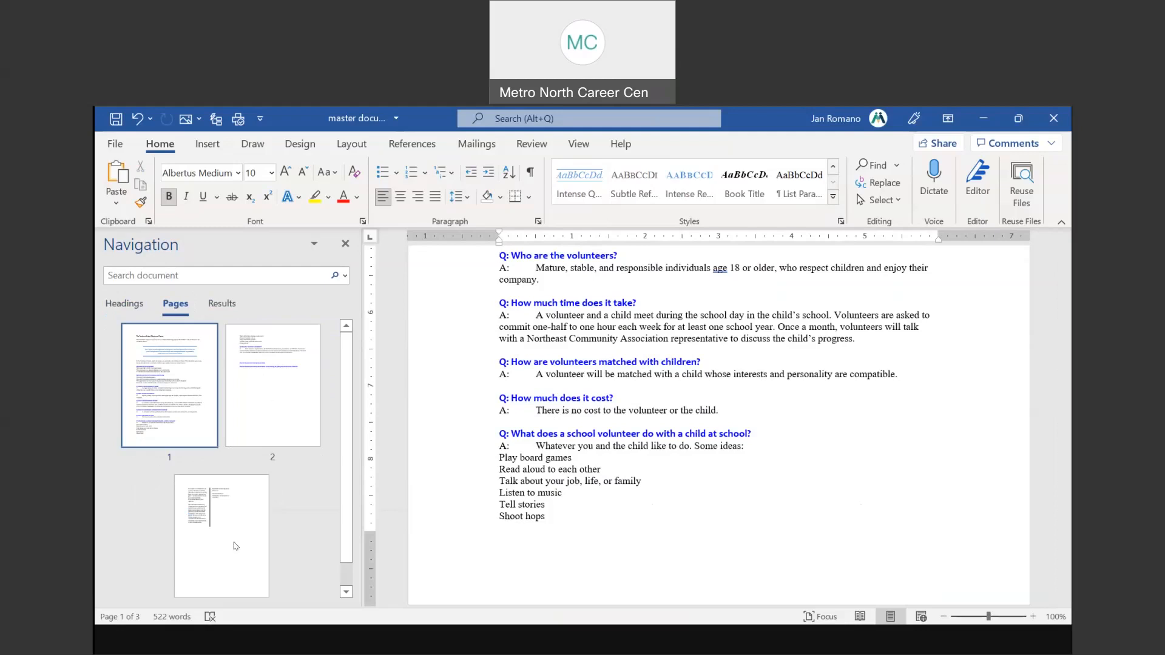
left_click(273, 403)
left_click(221, 521)
left_click(195, 369)
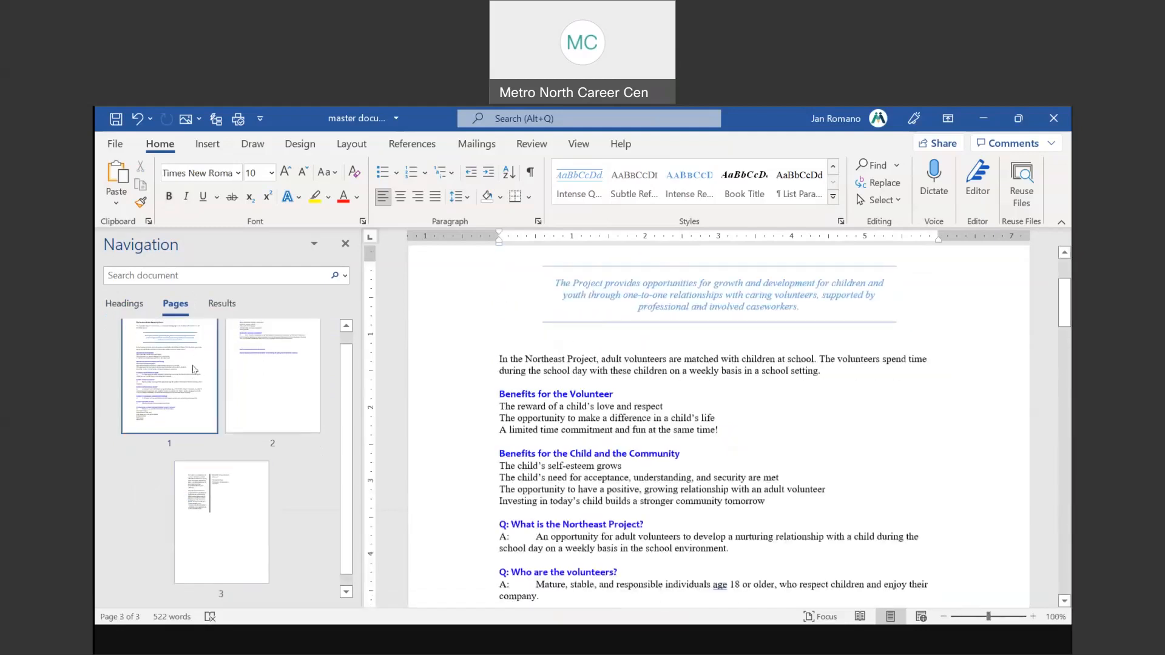
left_click(307, 367)
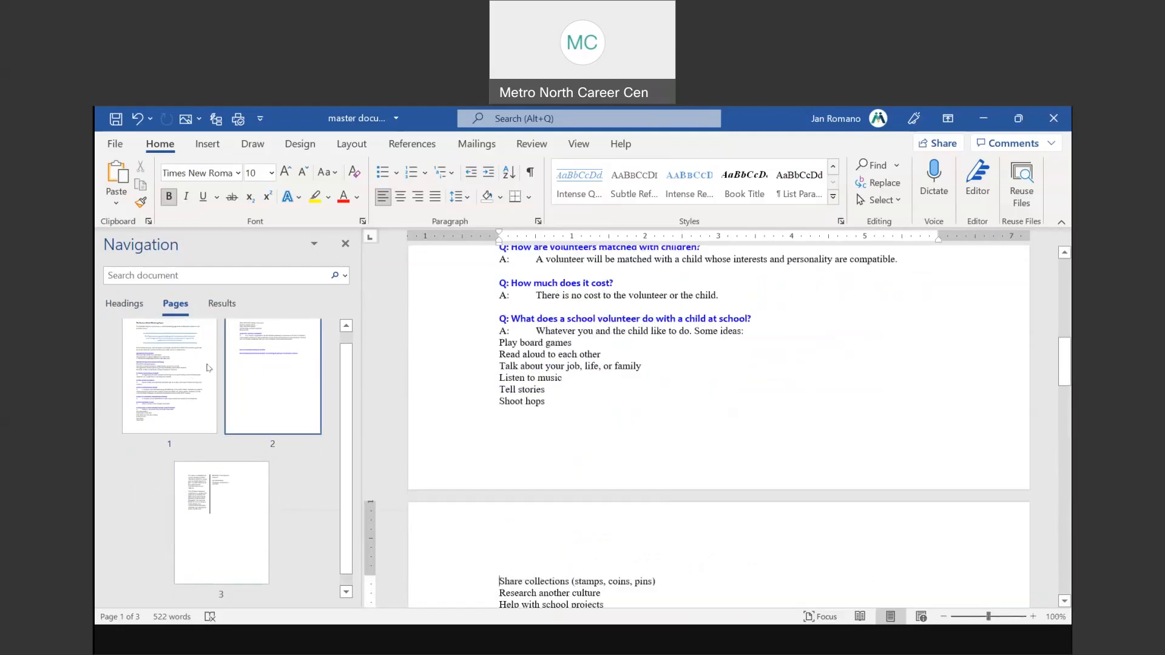
left_click(198, 365)
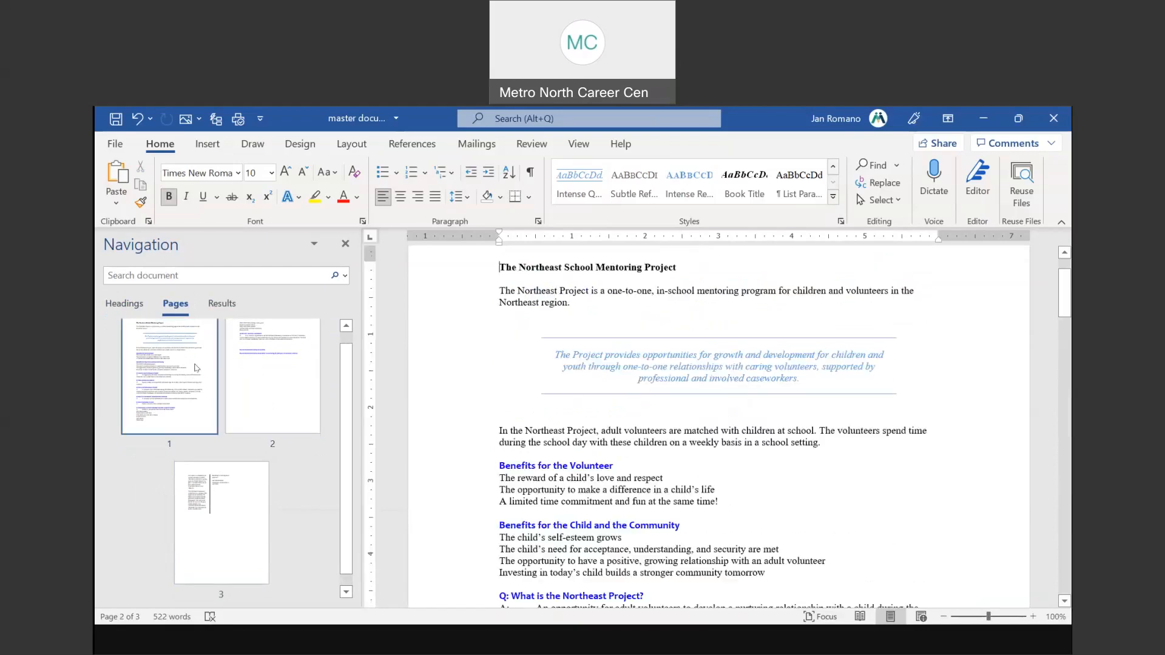
Step: Search the document for "self-esteem" from the search results view and go to the match in the text
left_click(223, 306)
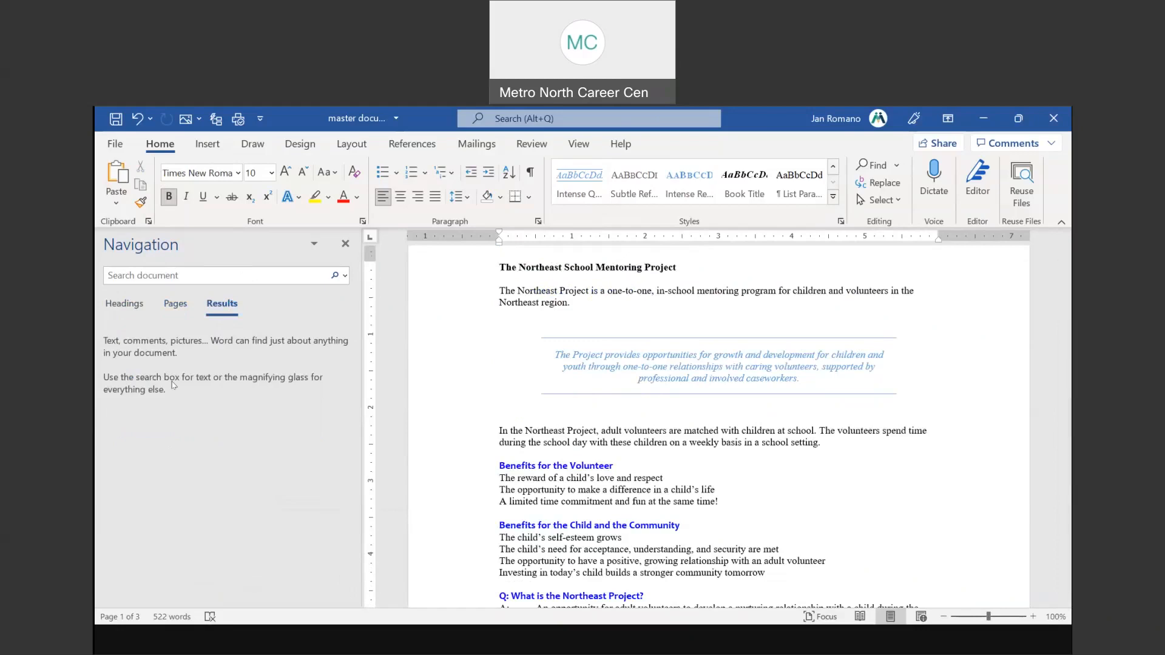
left_click(272, 348)
left_click(183, 276)
type("self")
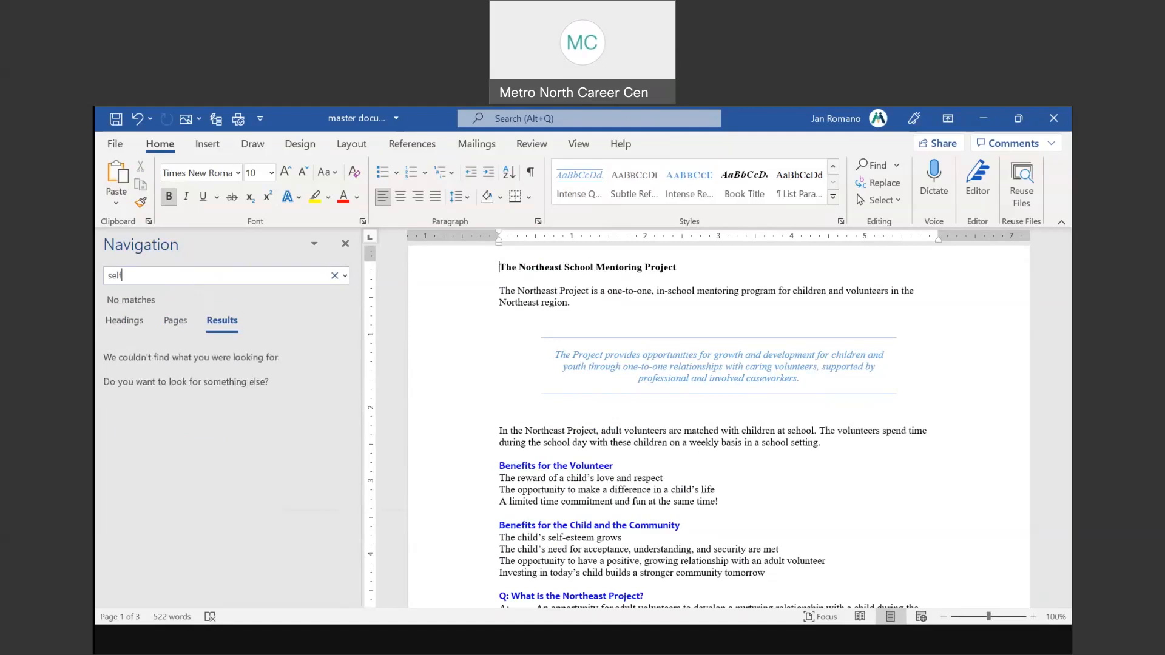
type("-est")
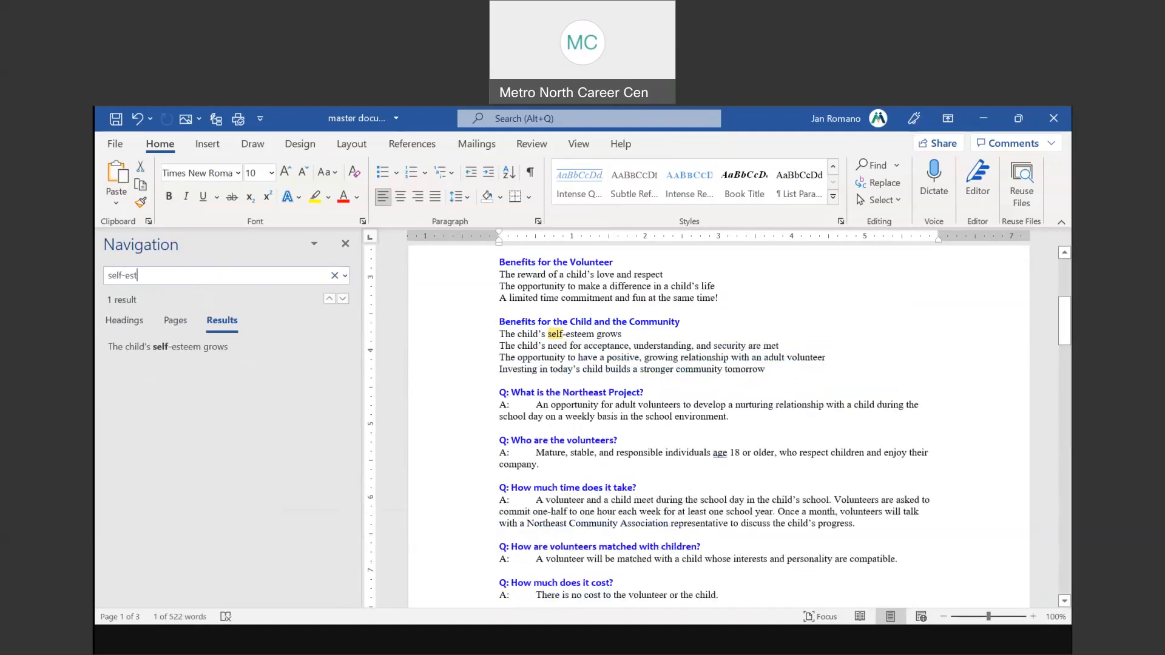
type("eem")
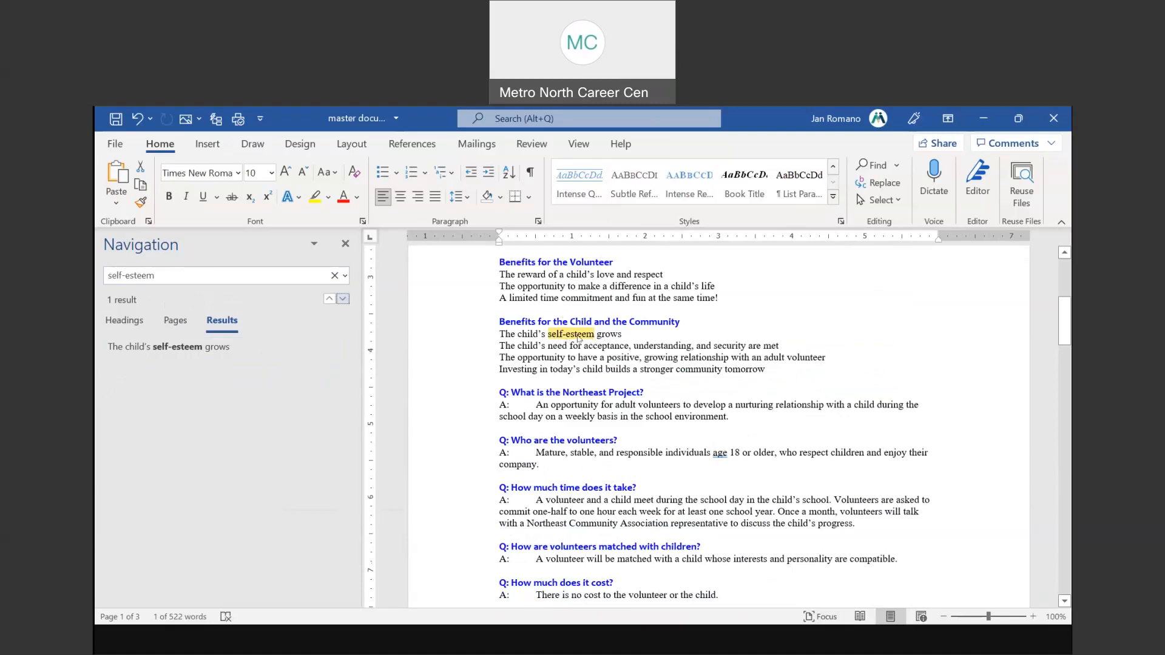
left_click(206, 355)
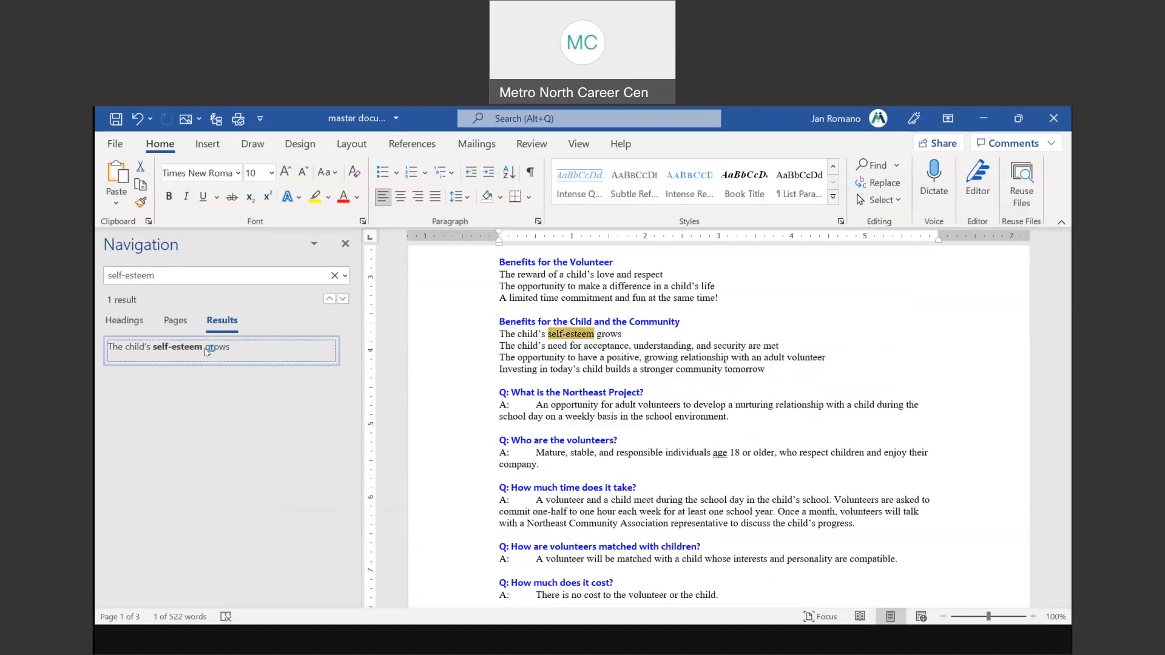
left_click(573, 335)
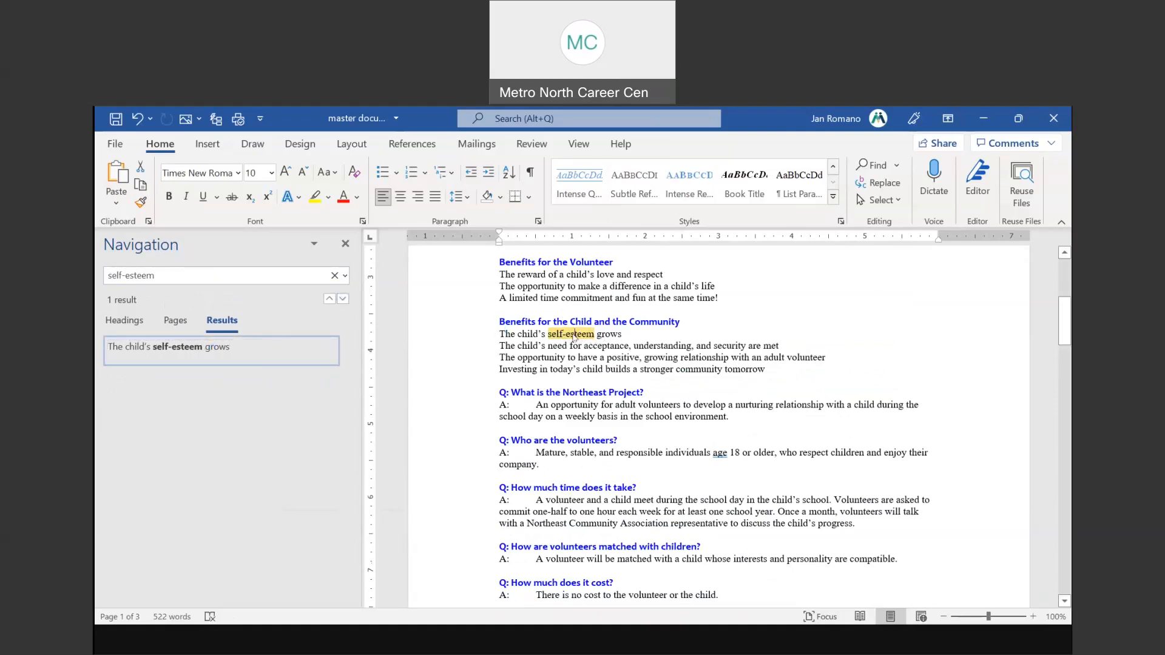
Step: Replace the search term with "personality" and go to its match in the document
left_click(170, 277)
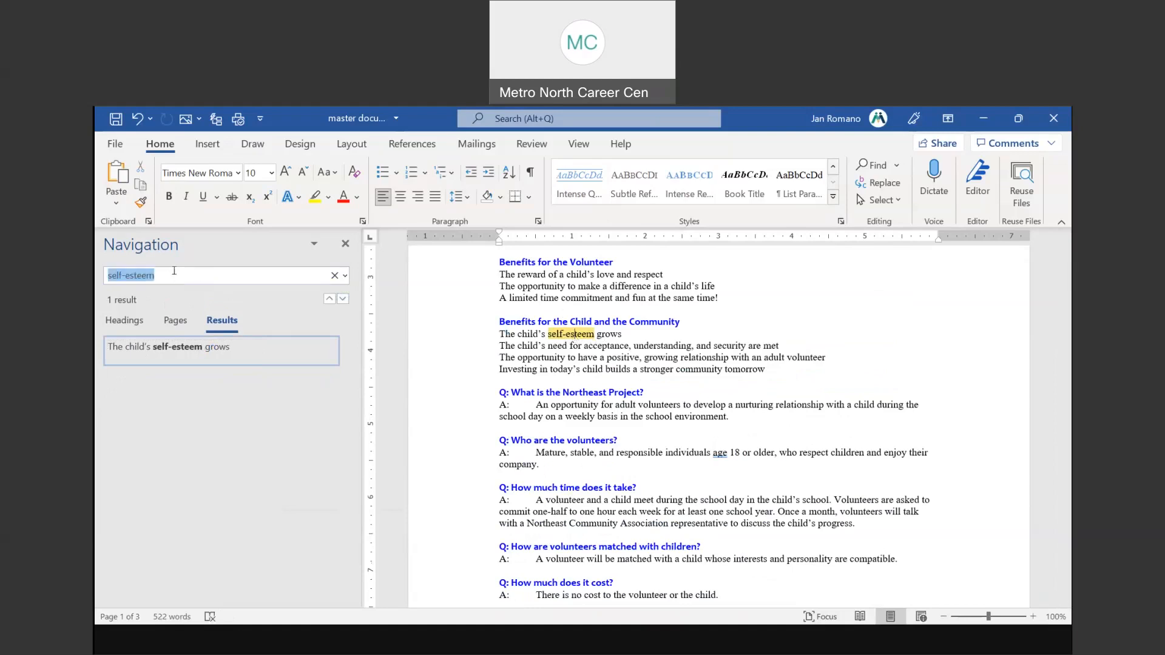
key("BackSpace")
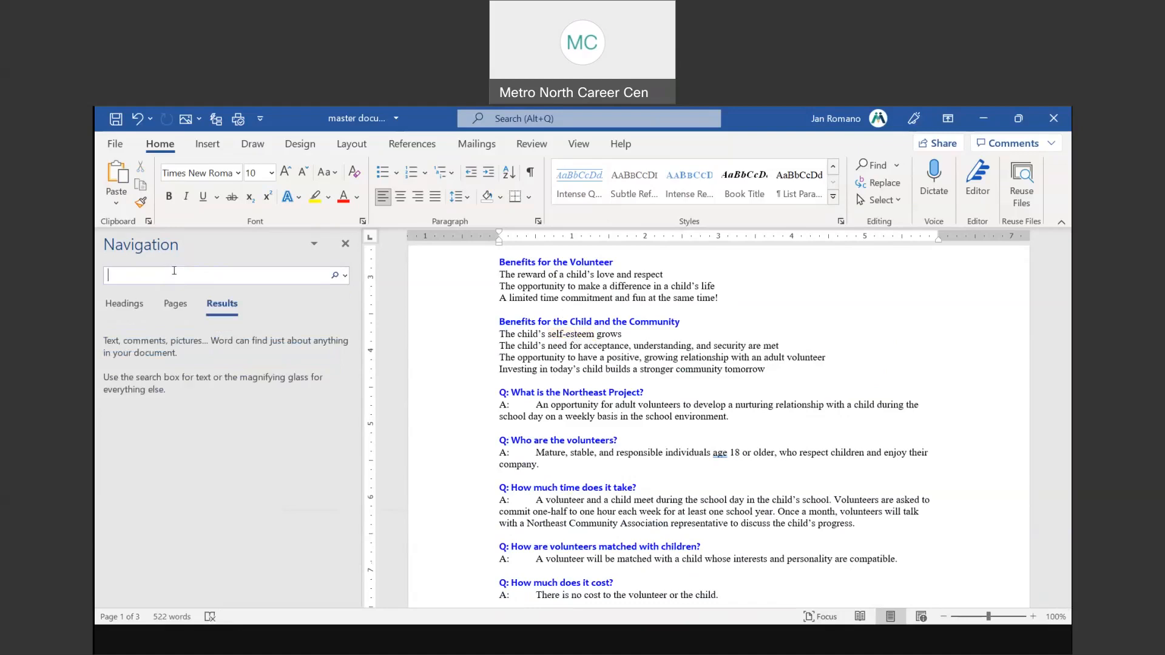
type("personality")
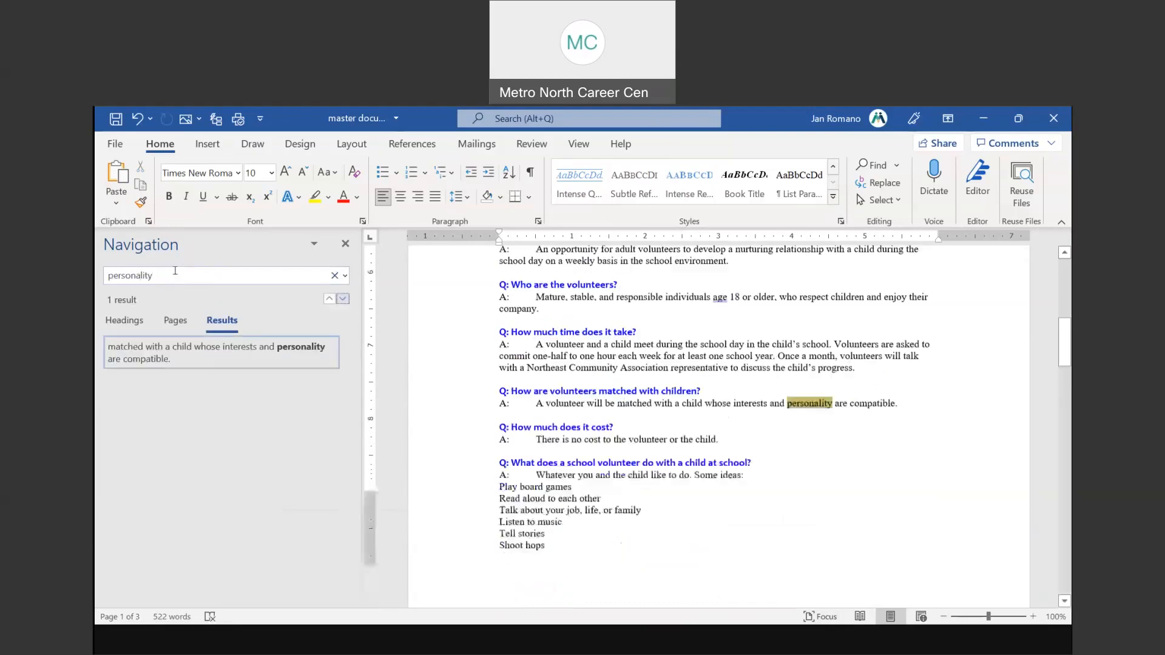
key("Return")
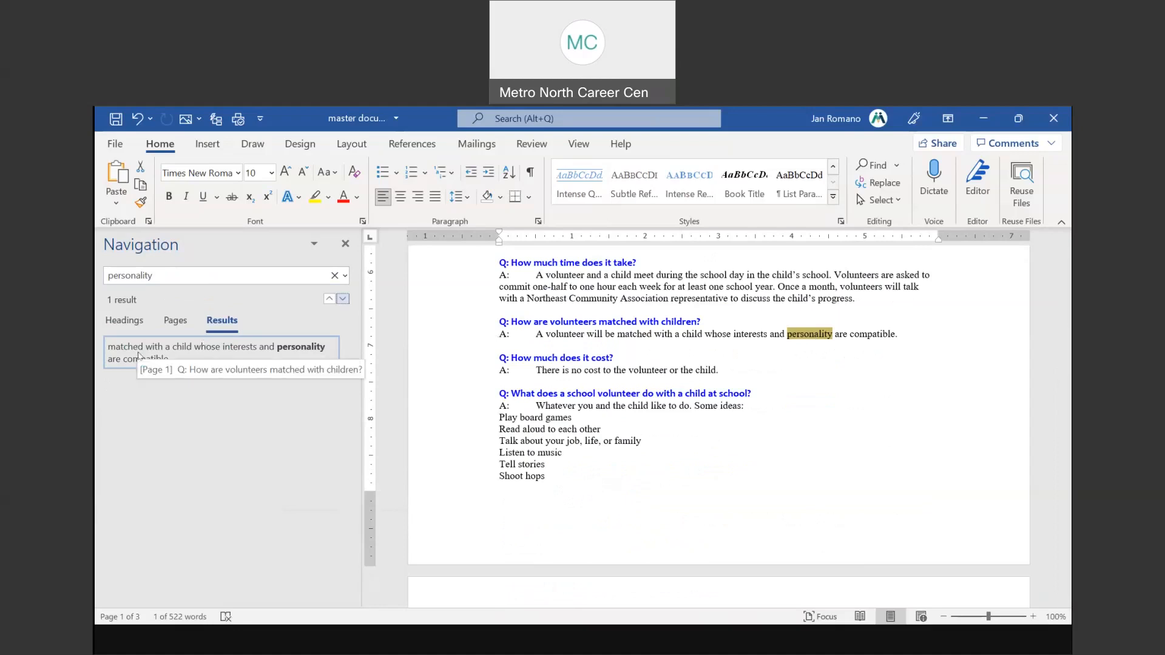
Step: Search the document for "volunteer" instead and look through the highlighted matches on pages 1 and 2
left_click(132, 269)
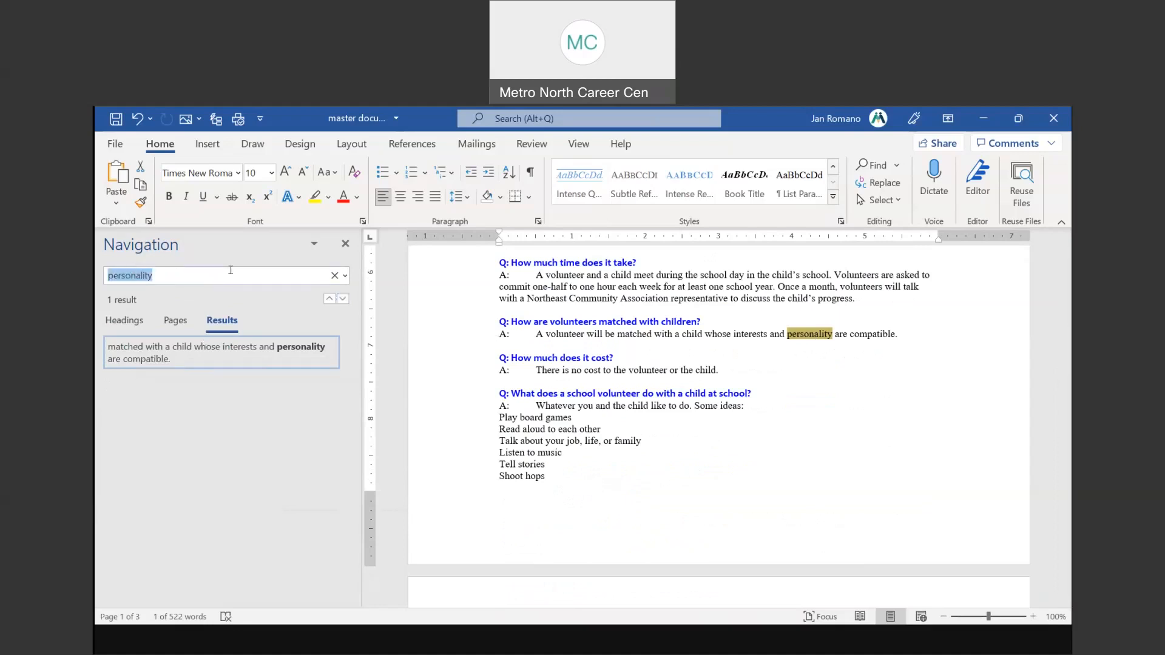
key("BackSpace")
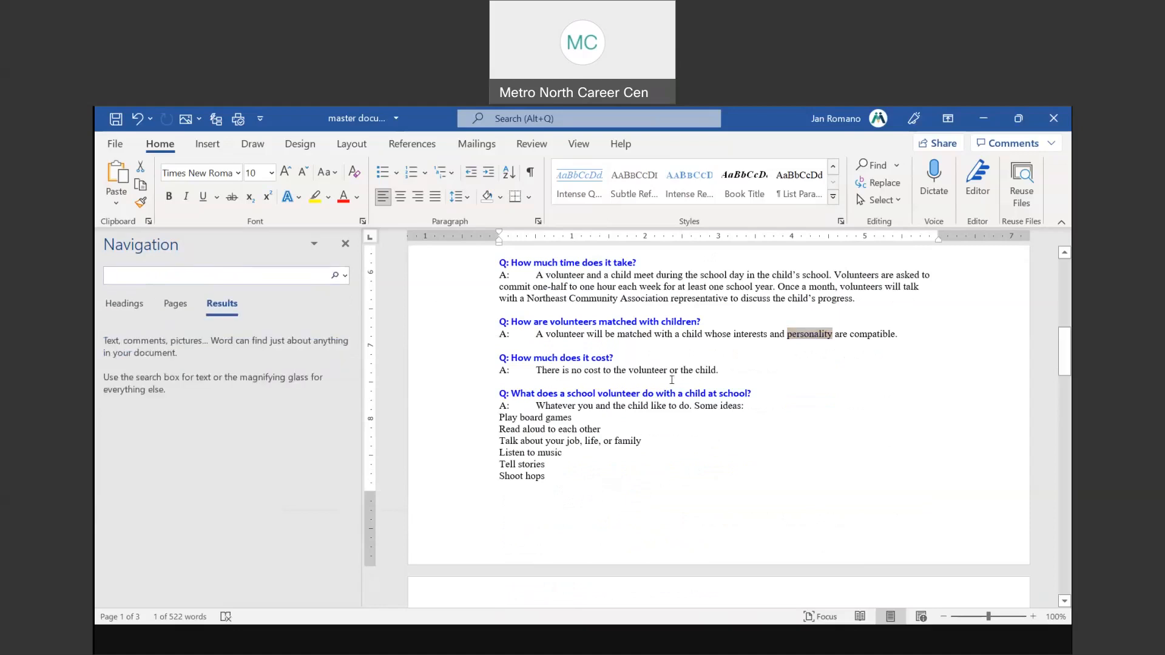
type("v")
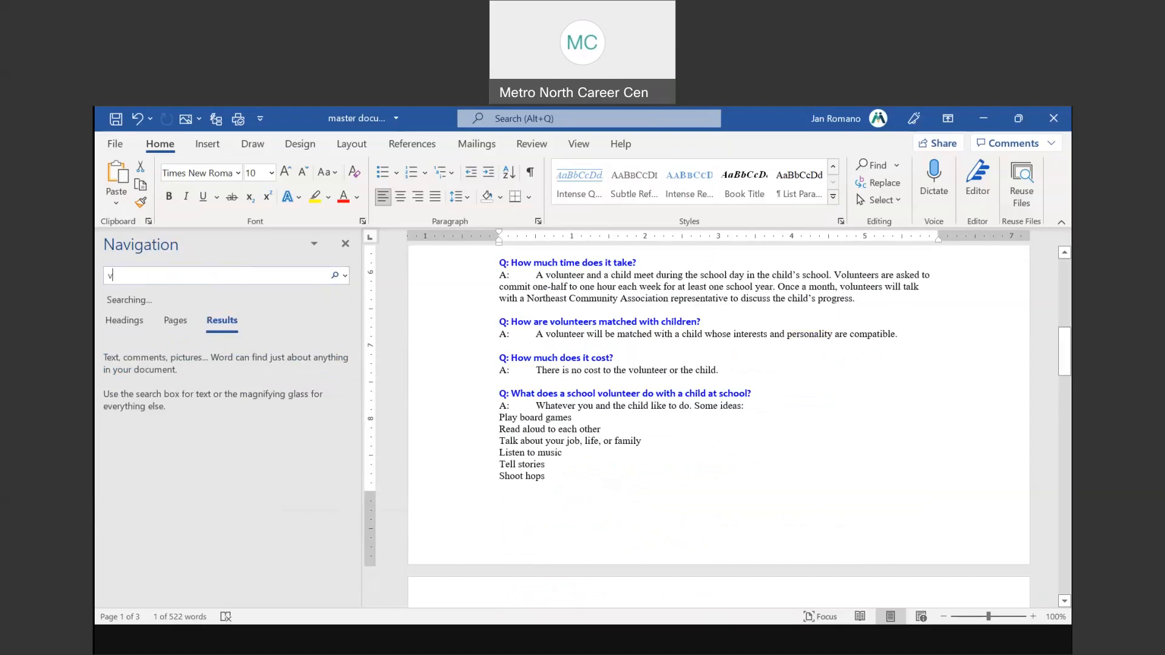
type("oluntee")
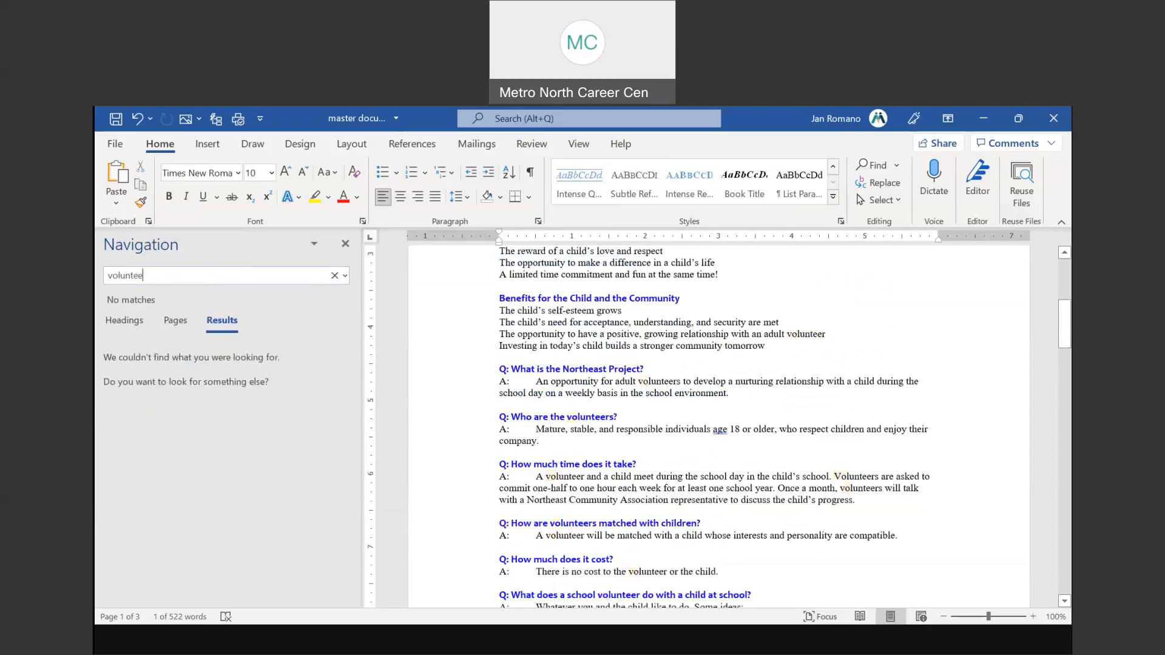
type("r")
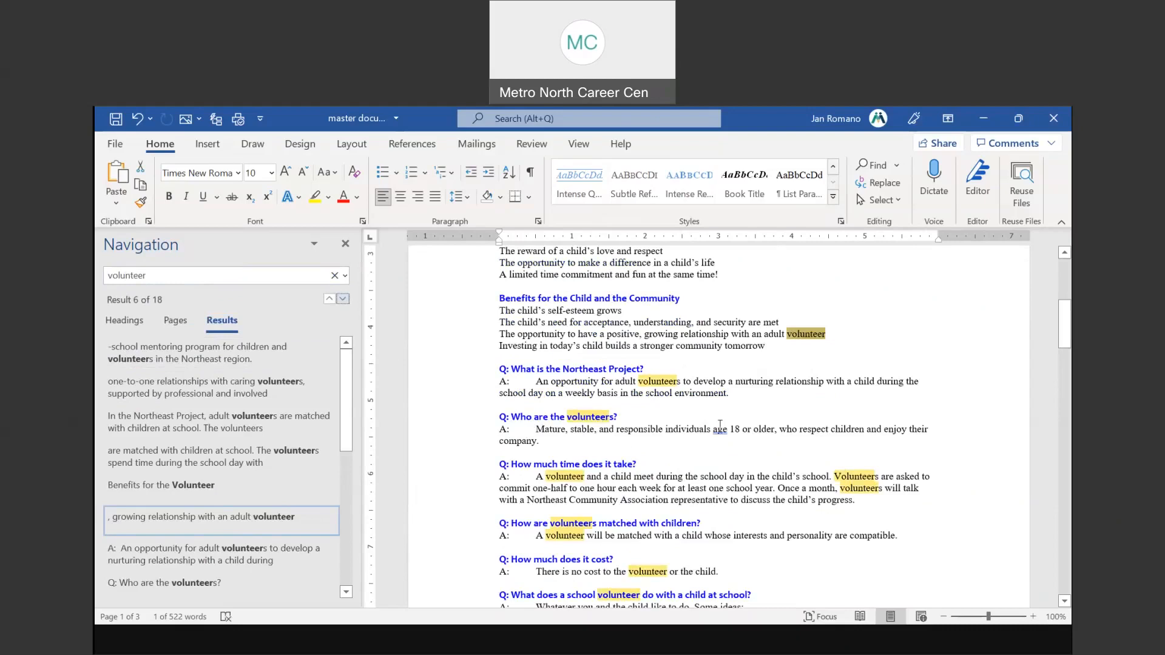
scroll(720, 425, "down", 1)
scroll(720, 425, "down", 14)
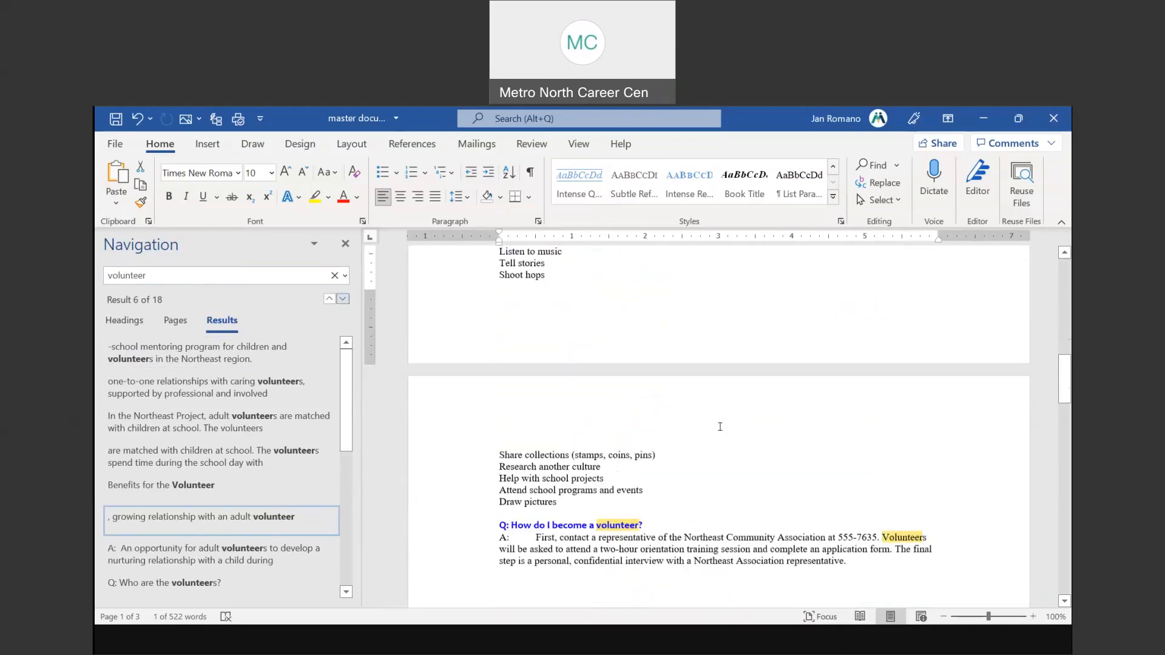
scroll(719, 427, "up", 15)
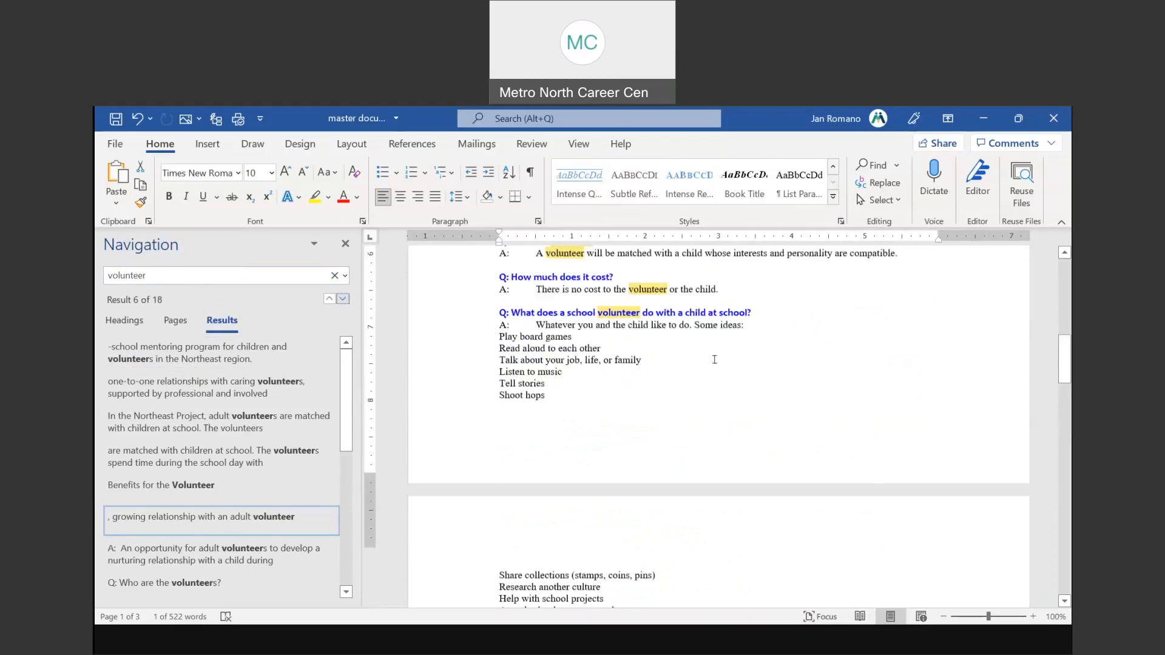
Step: View the "volunteer" matches by heading and by page thumbnail, return to the search results and clear the search
left_click(118, 321)
left_click(175, 321)
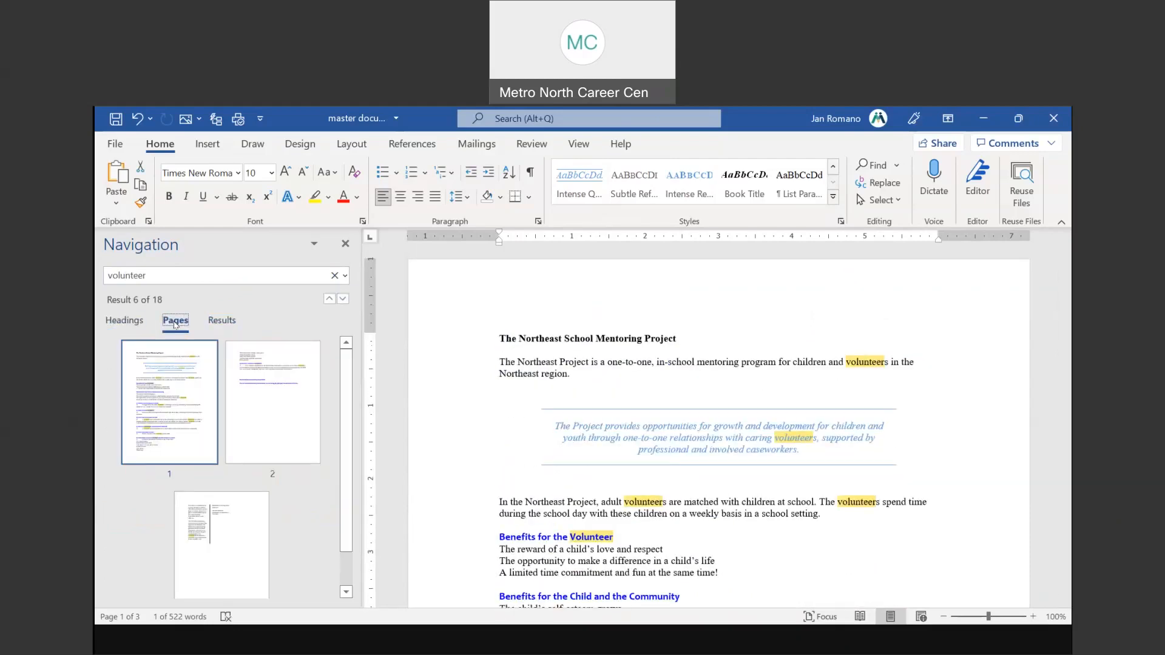
left_click(222, 322)
left_click(145, 274)
key("ctrl+a")
key("BackSpace")
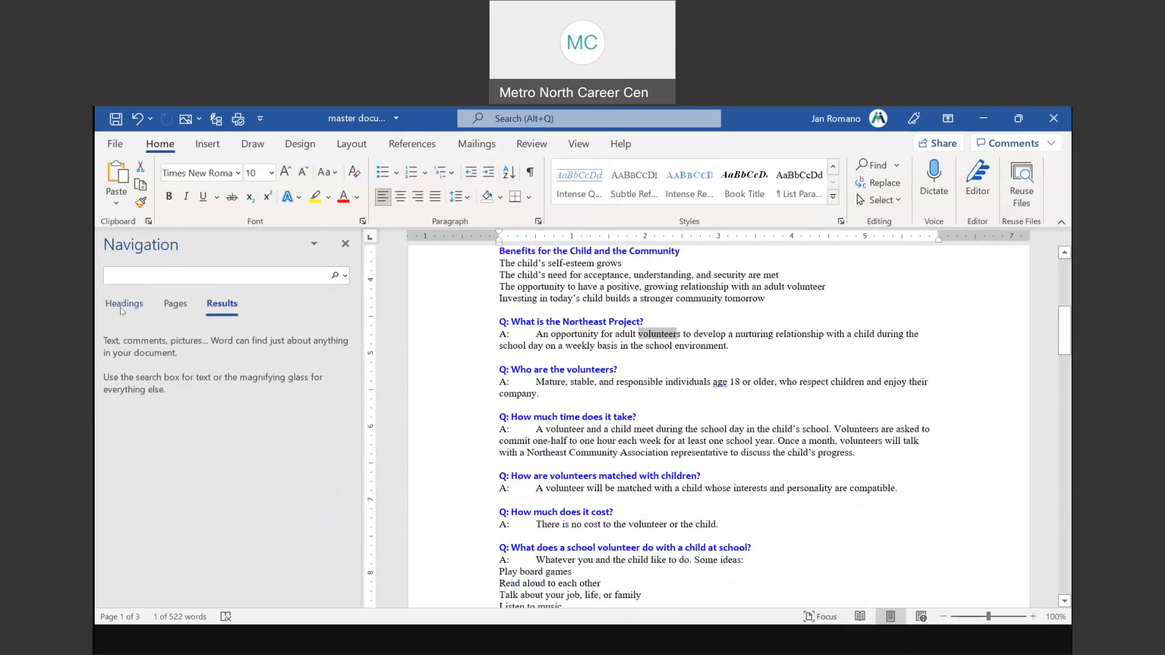
Step: Cycle through the navigation views, return to the heading list, and deselect the matched word under "Q: What is the Northeast Project?"
left_click(123, 305)
left_click(175, 307)
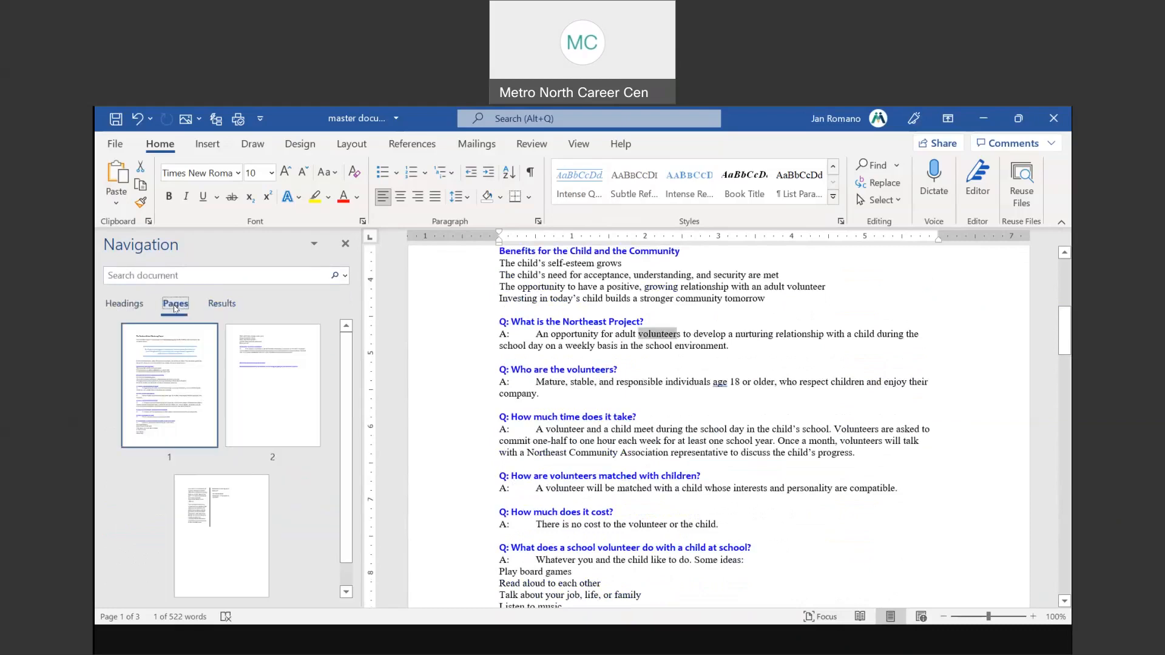
left_click(222, 305)
left_click(112, 305)
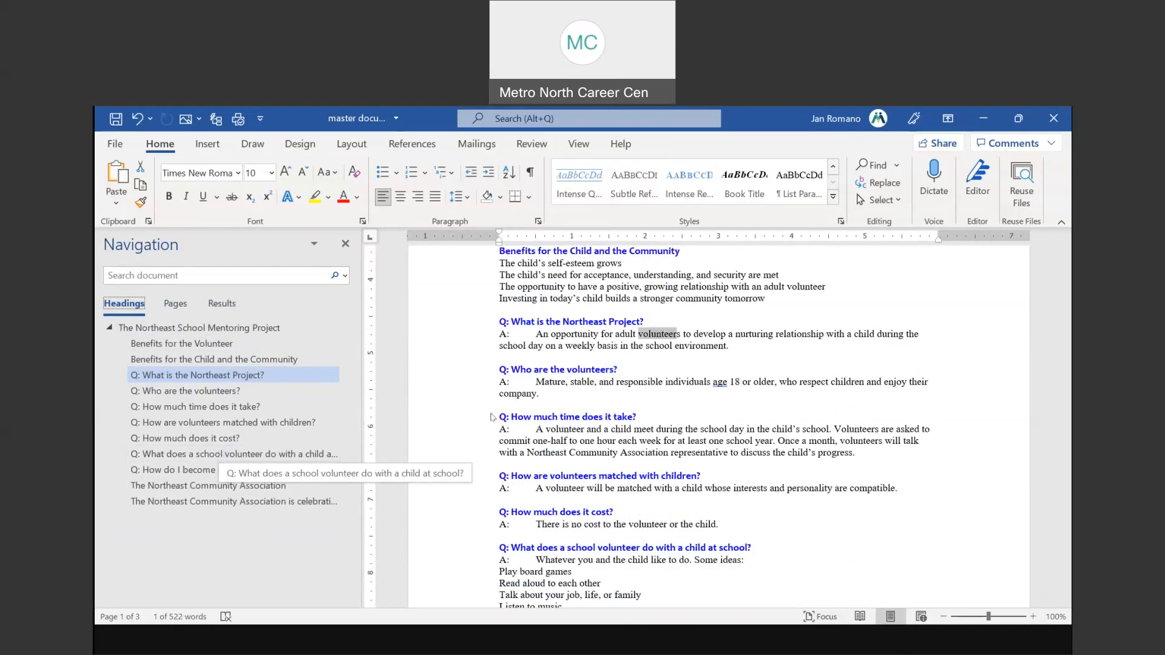
left_click(662, 333)
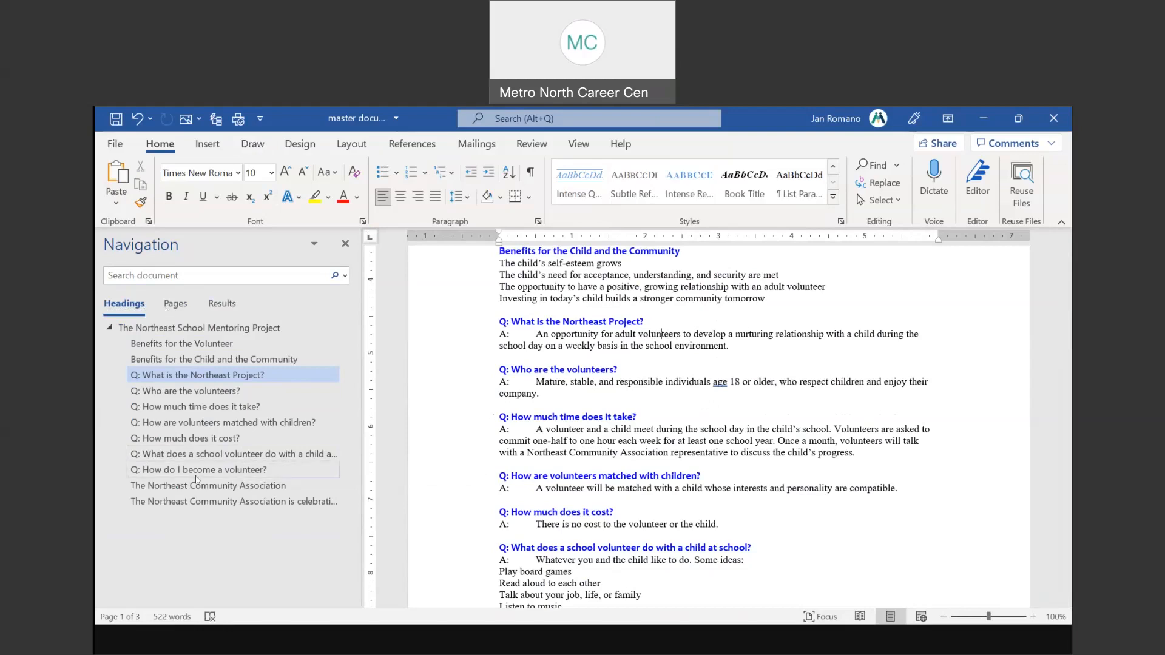
Step: Go back to the top of the master document and switch to the Northeast Region TOC document
scroll(572, 403, "up", 10)
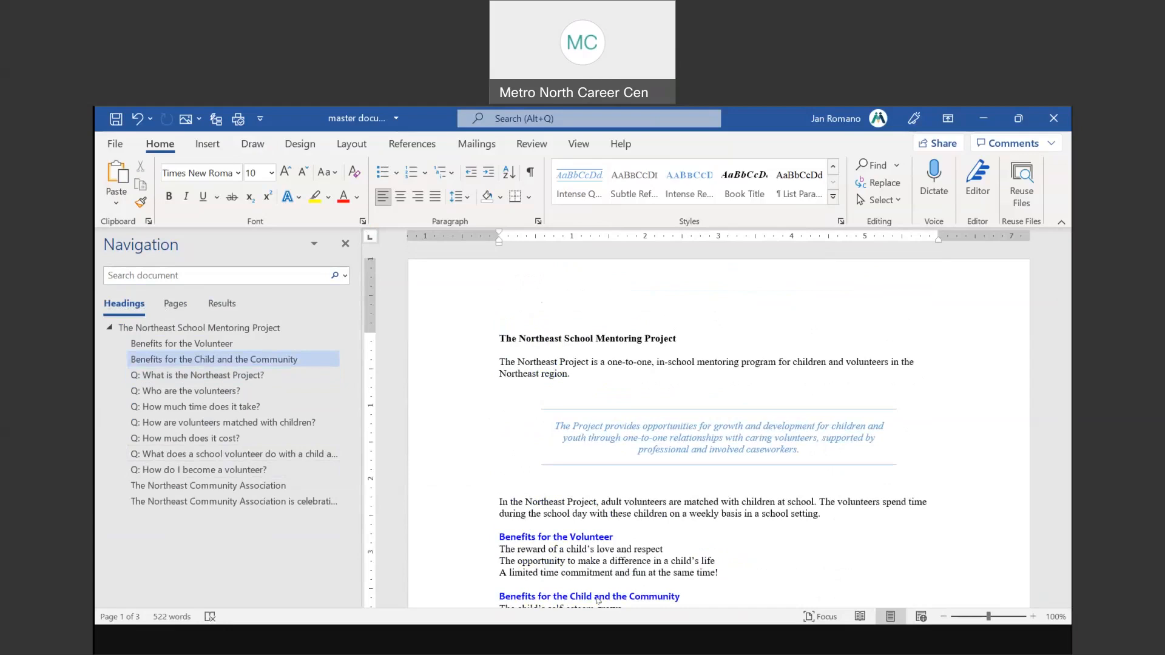
key("alt+Tab")
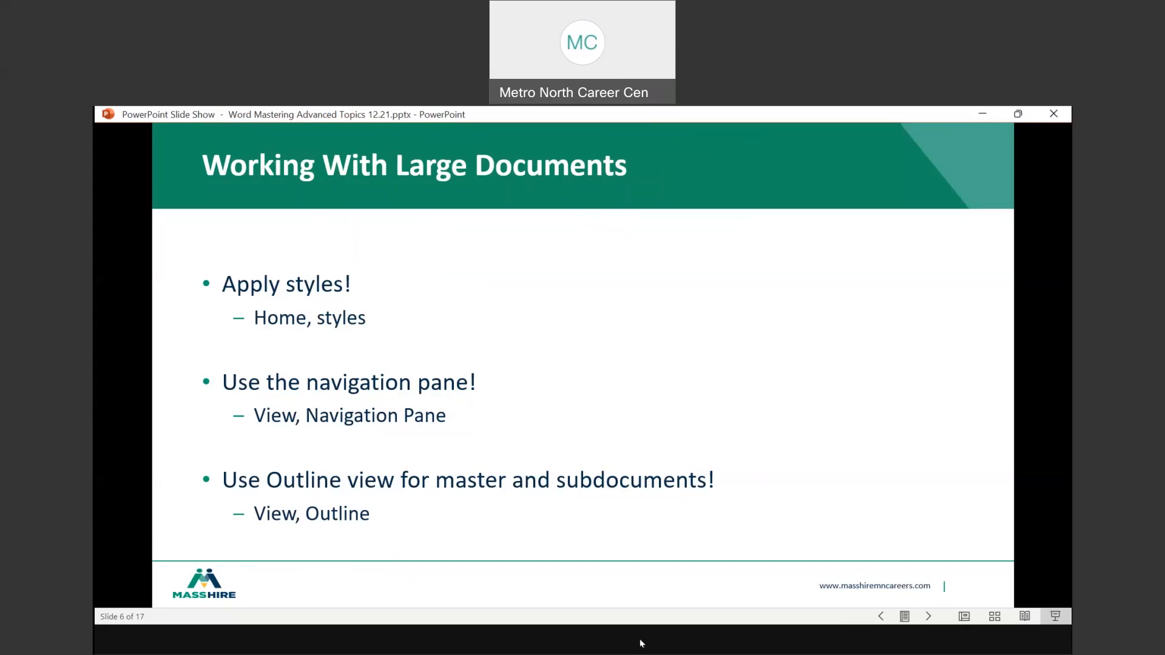
left_click(446, 587)
scroll(522, 437, "up", 2)
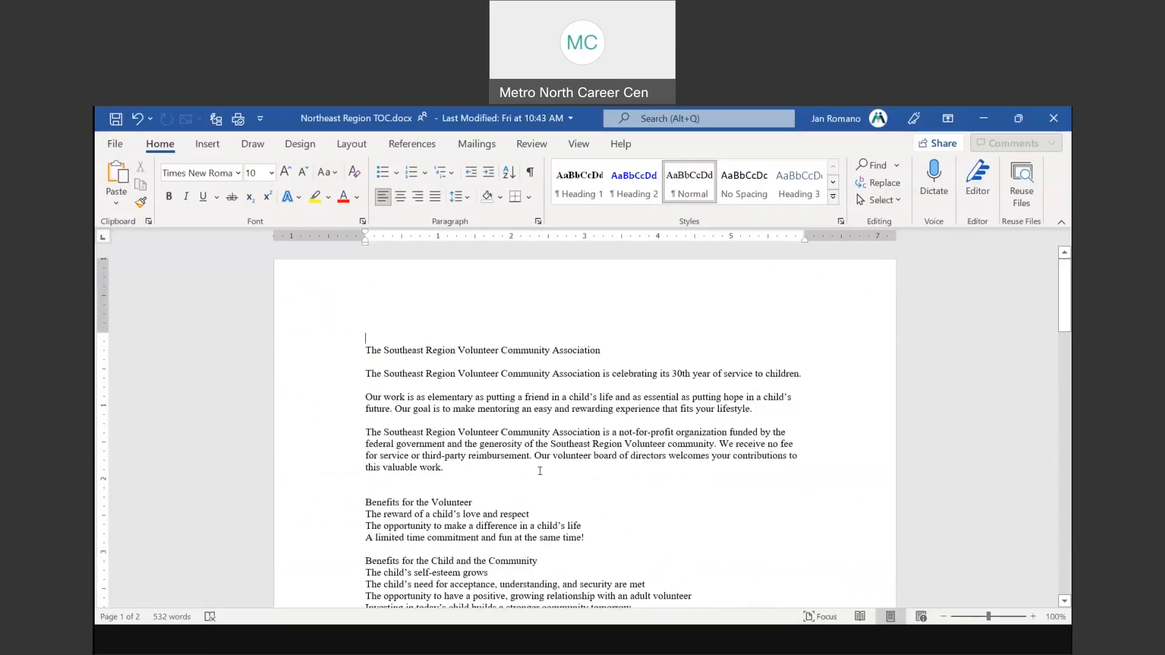
scroll(541, 471, "down", 1)
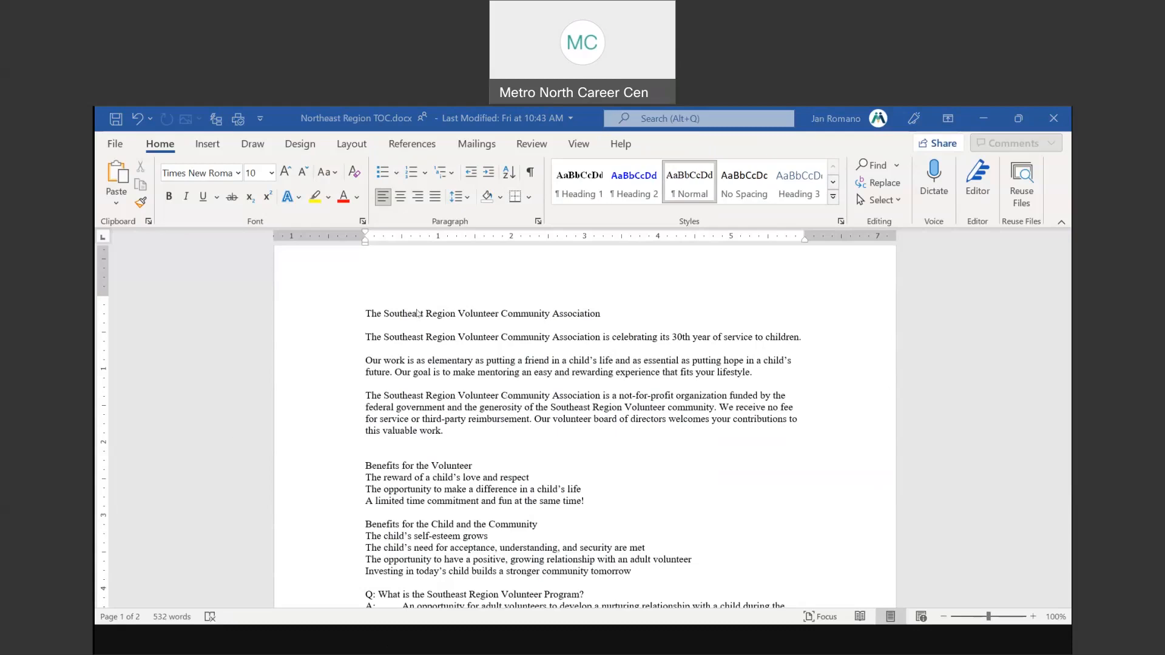
Step: Look through the Northeast Region TOC document's text to the end and return to its beginning
scroll(508, 393, "down", 8)
scroll(509, 391, "down", 20)
scroll(504, 398, "down", 8)
scroll(503, 398, "up", 10)
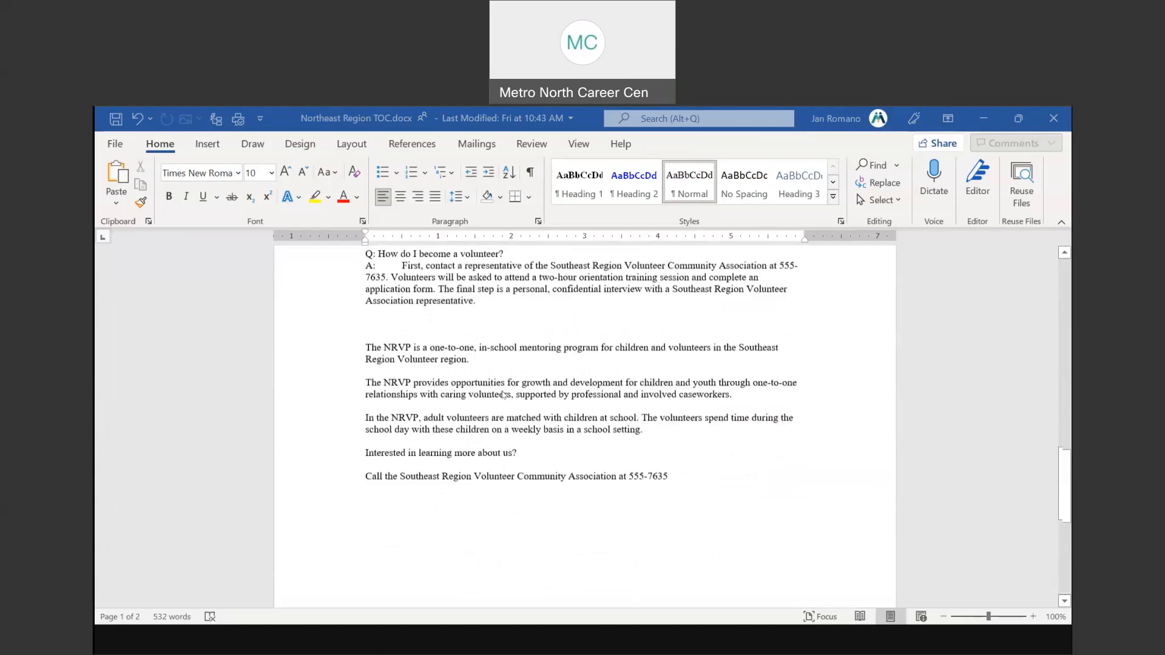
scroll(503, 395, "up", 8)
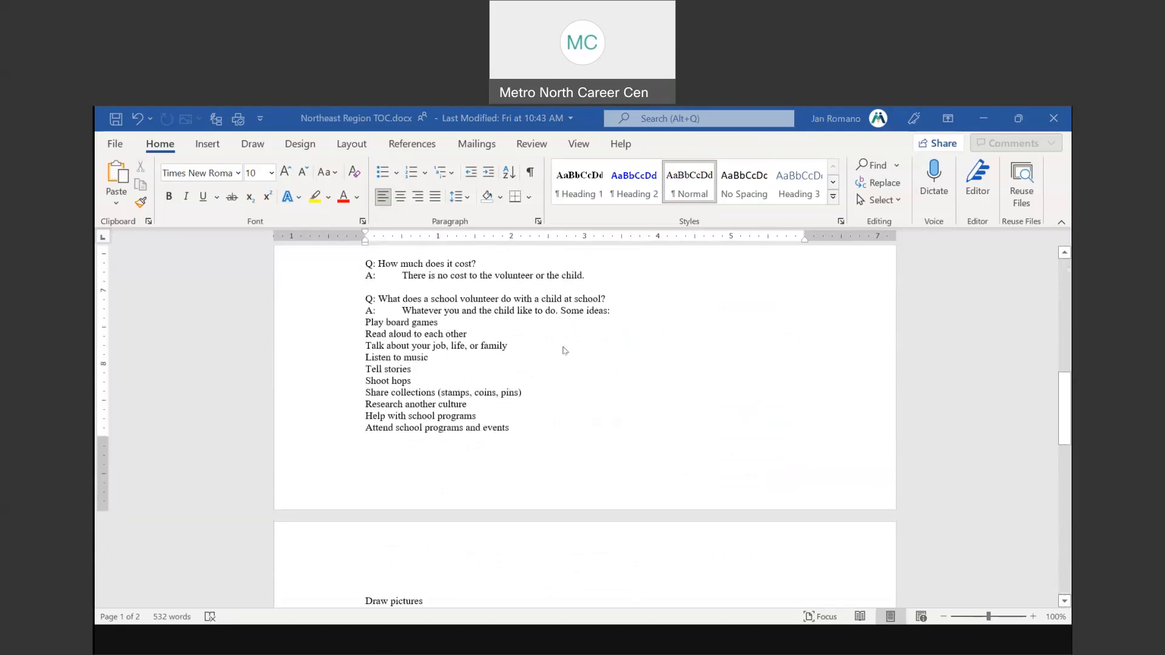
key("ctrl+Home")
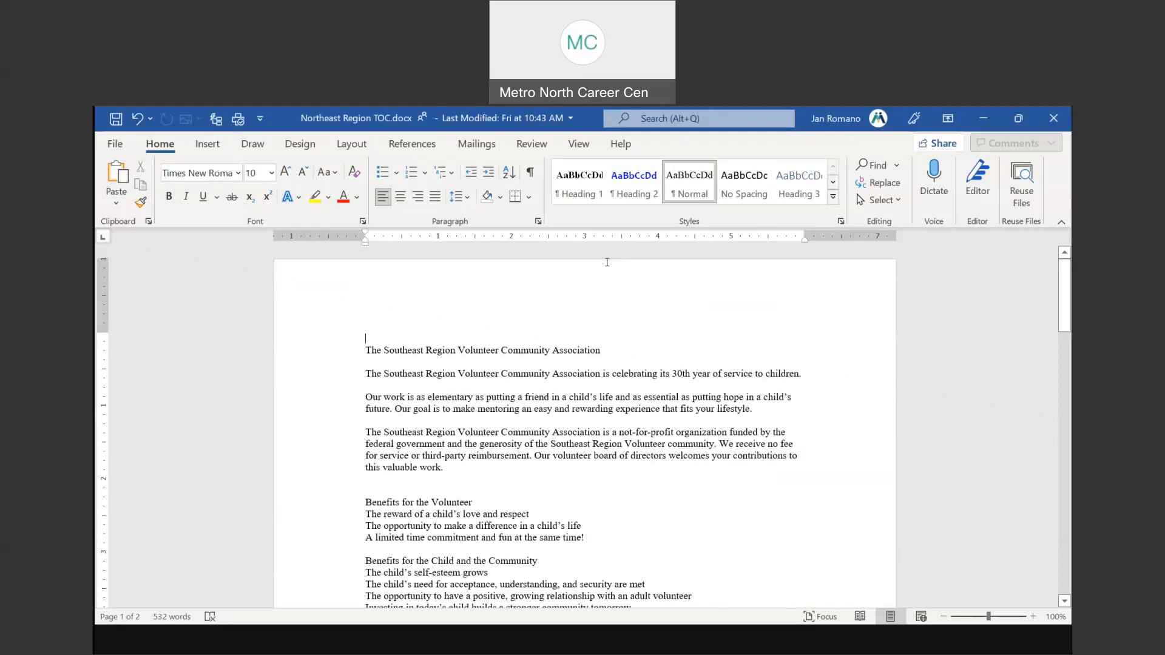
Step: Show the Northeast Region TOC document in Outline view and select the line "Benefits for the Volunteer"
left_click(580, 146)
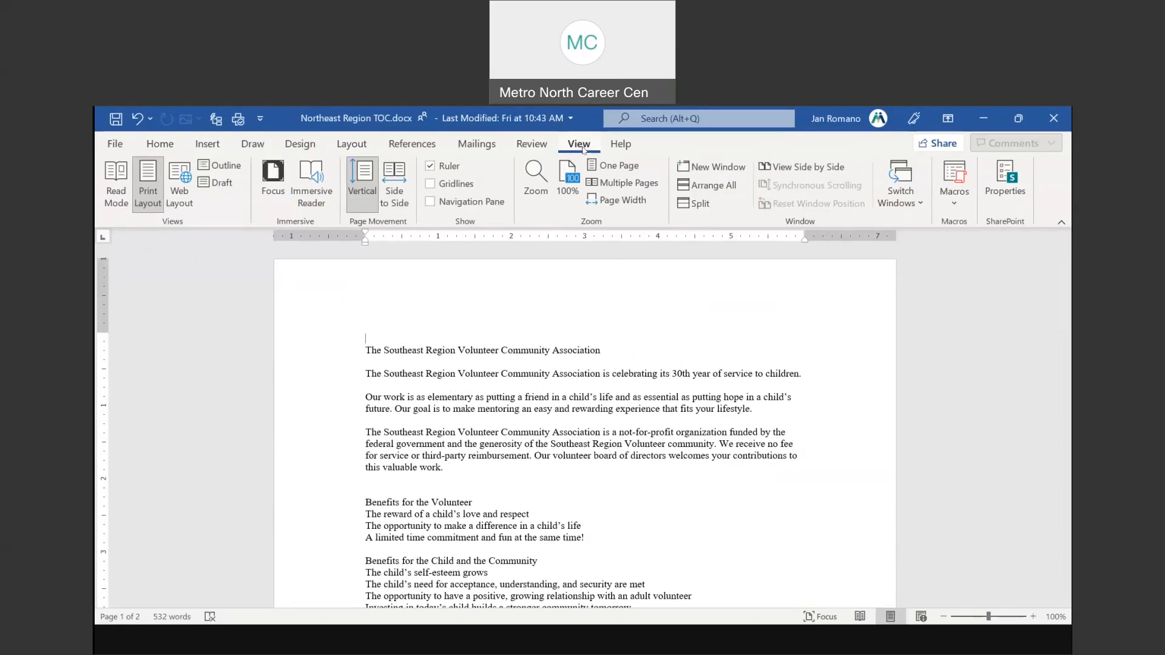
left_click(228, 171)
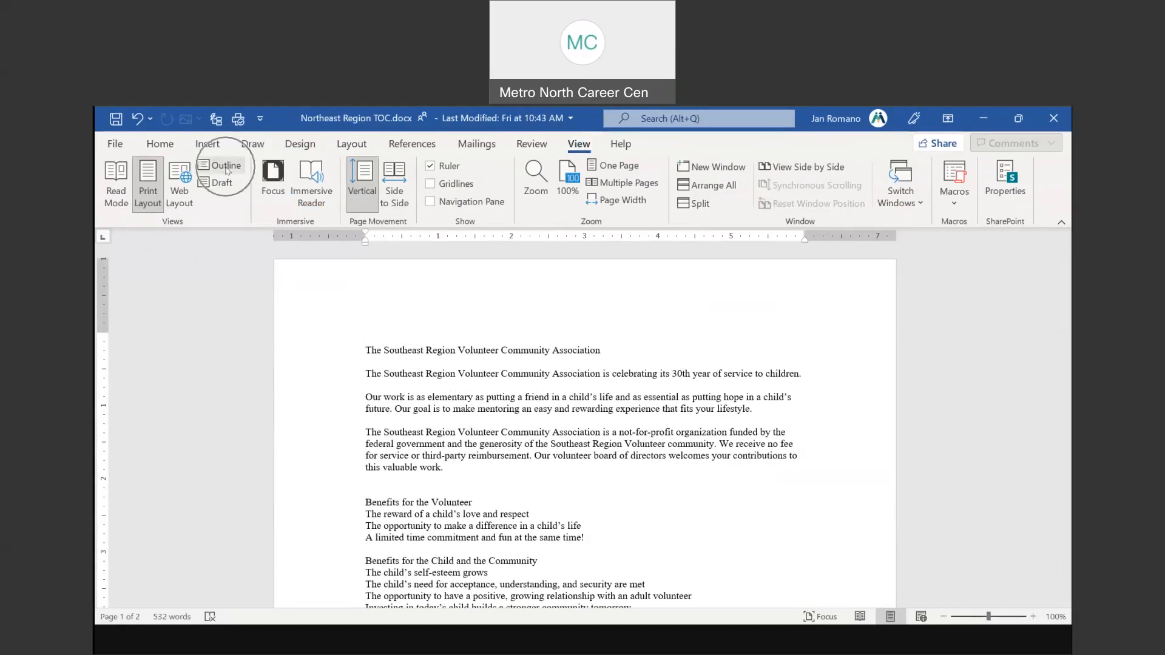
left_click(228, 171)
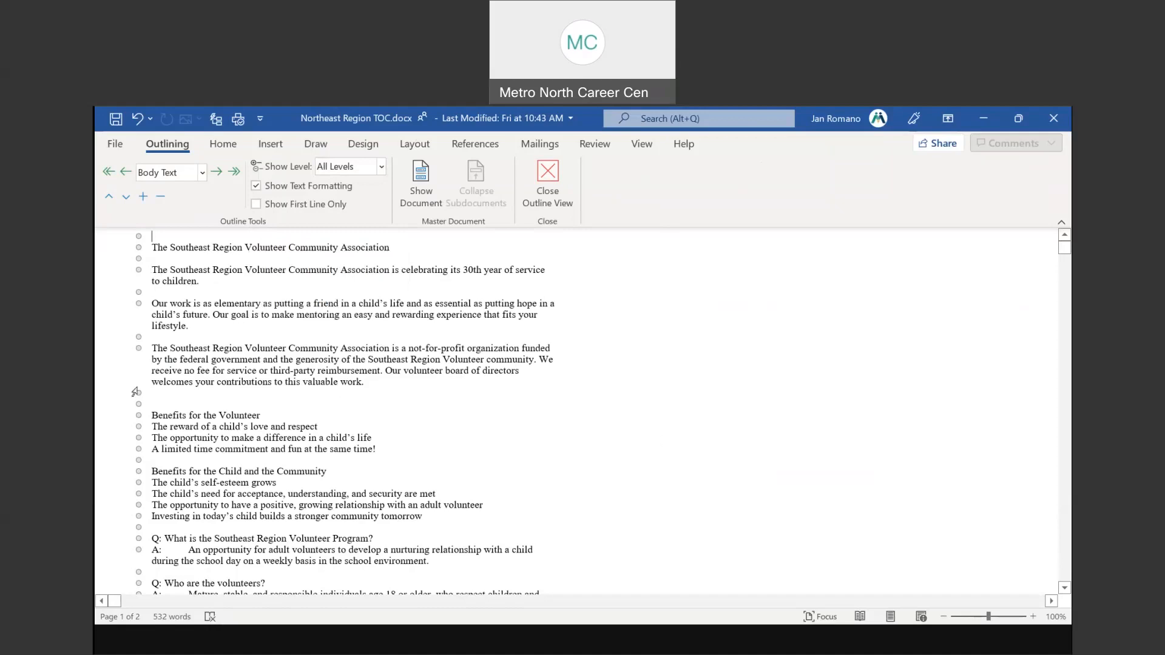
left_click(134, 417)
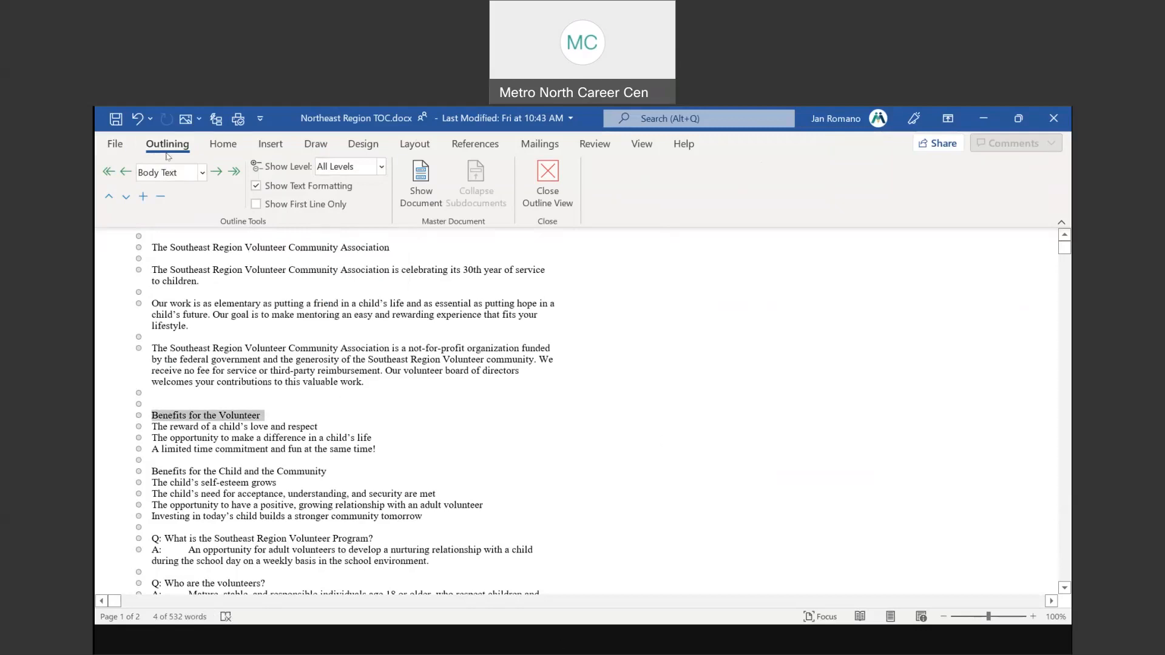
scroll(302, 301, "down", 15)
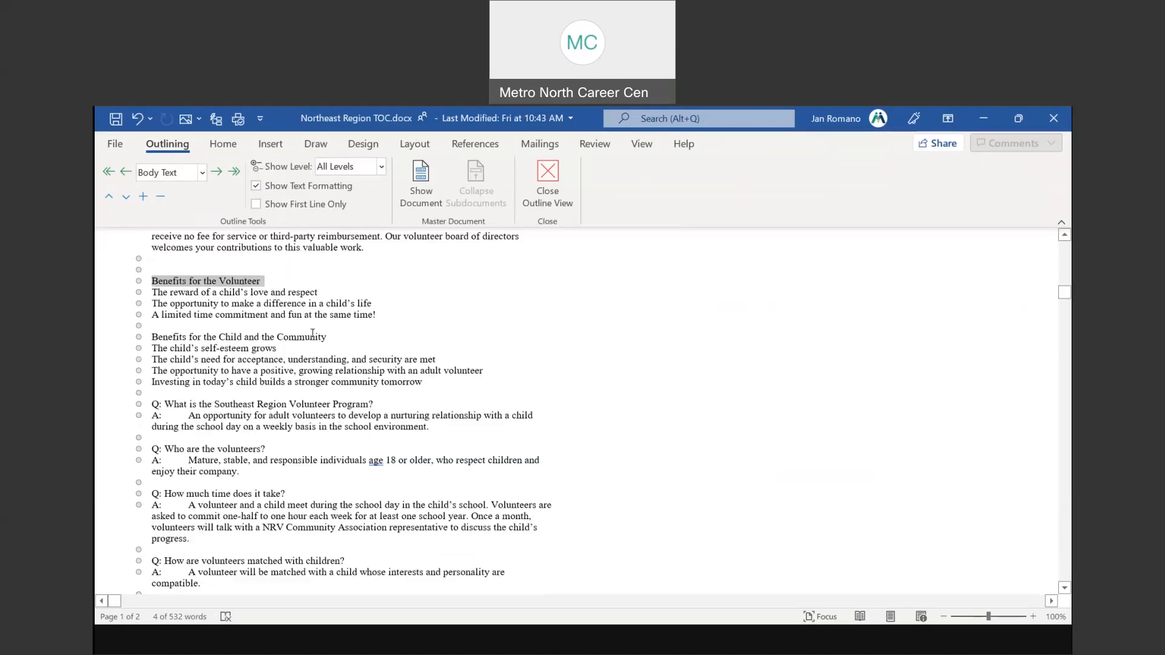
scroll(315, 342, "up", 12)
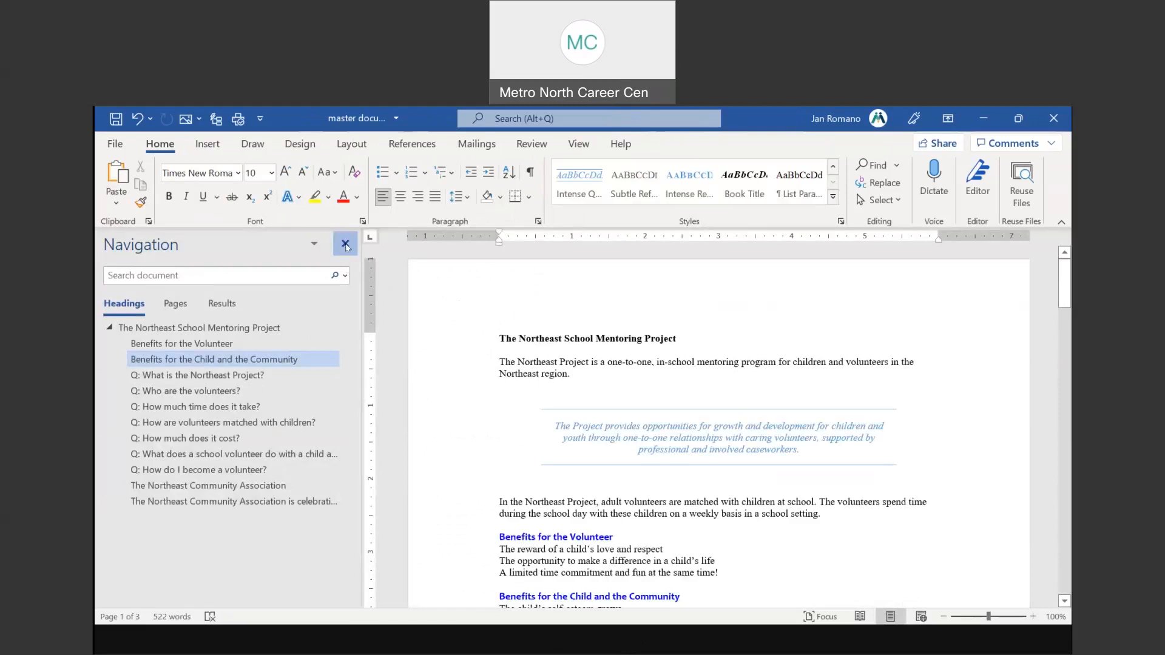
Step: In the master document, close the navigation pane and switch to Outline view
left_click(346, 244)
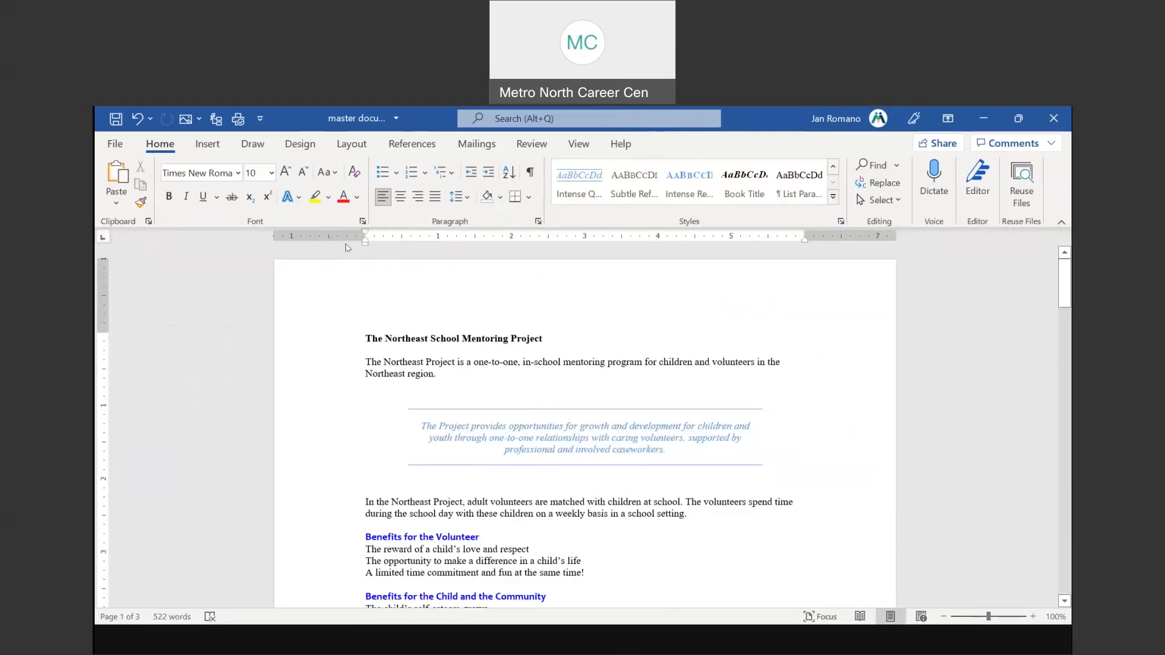
left_click(586, 145)
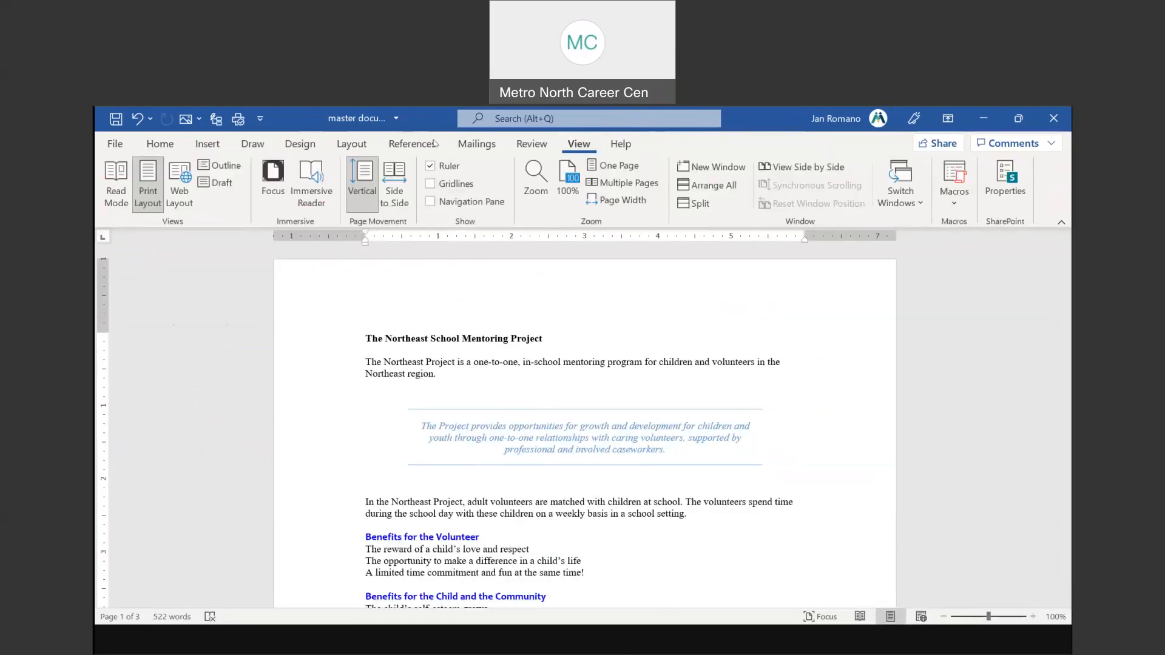
left_click(219, 165)
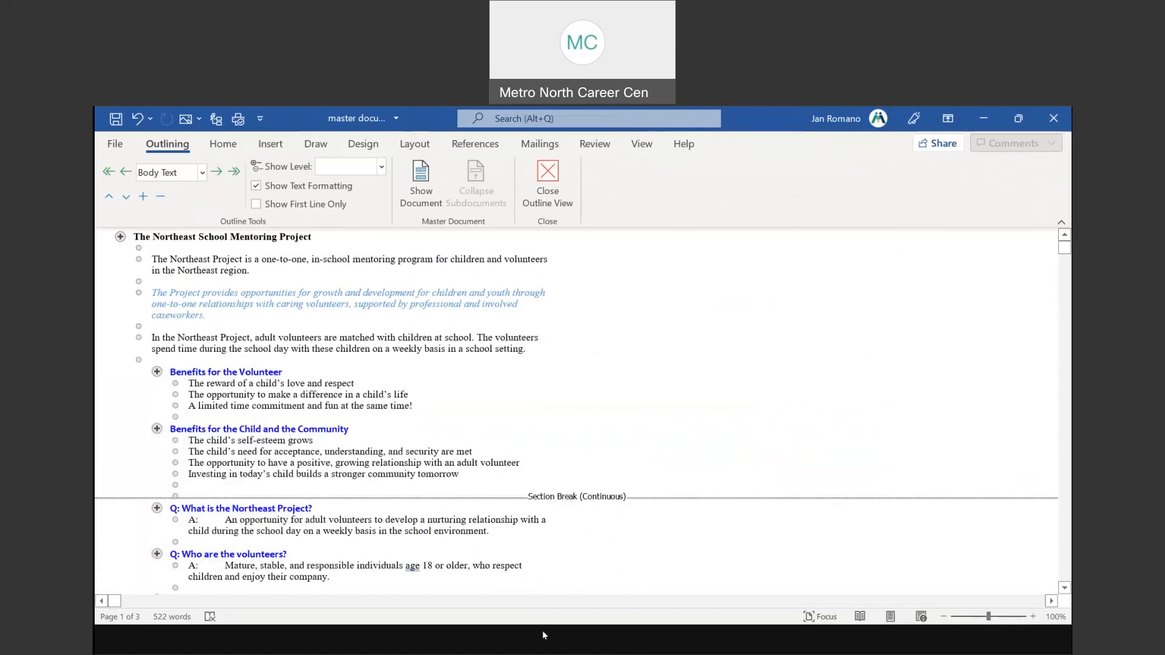
Step: Return to the Northeast Region TOC document and apply the Heading 2 style to "Benefits for the Volunteer"
left_click(640, 629)
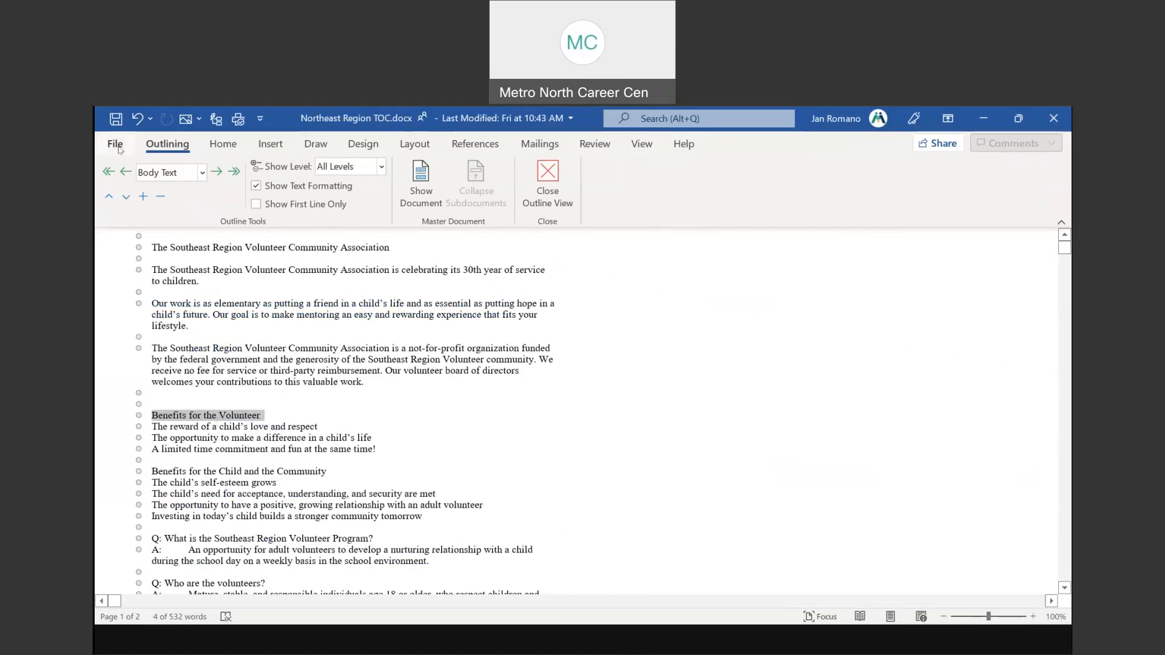
left_click(224, 147)
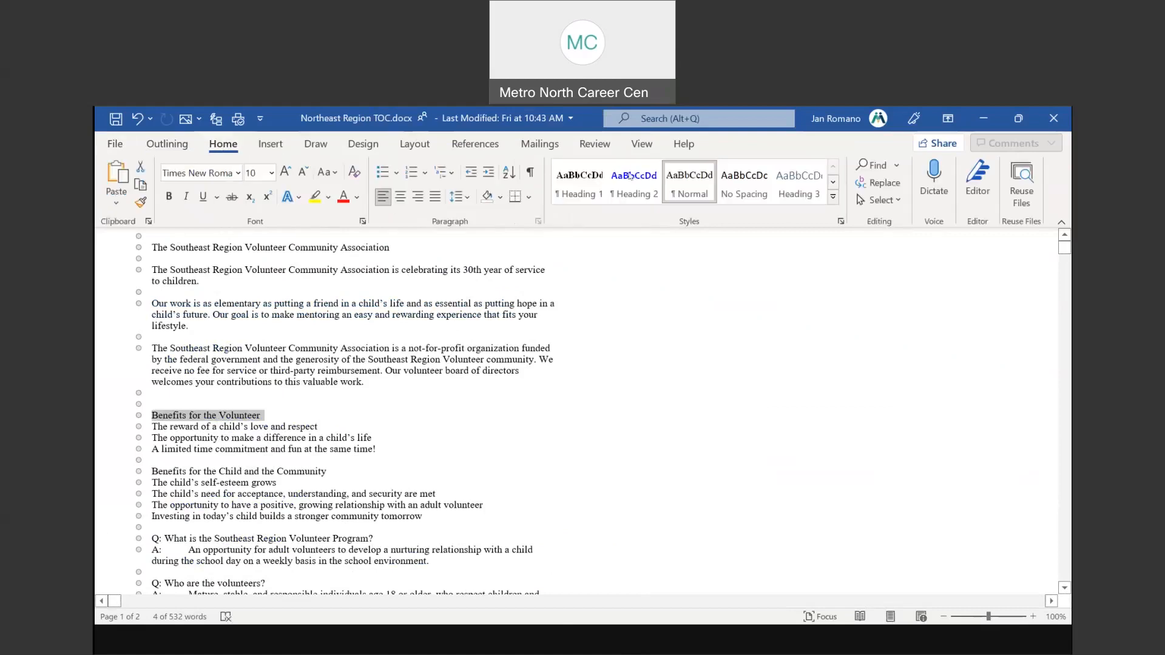
left_click(833, 197)
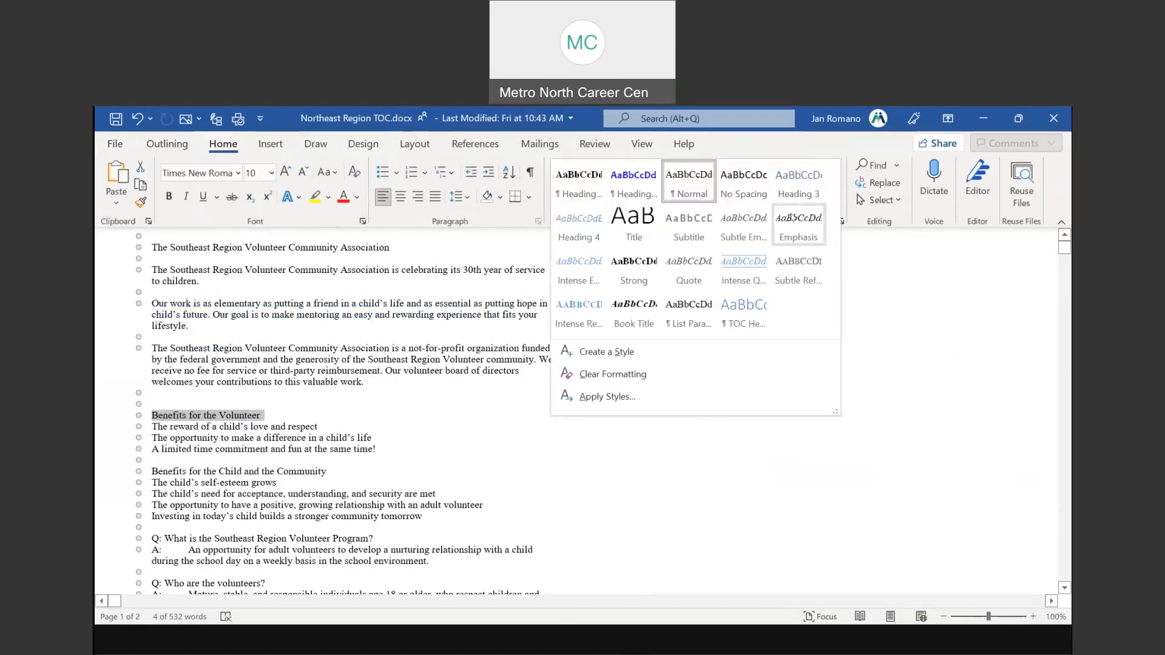
left_click(638, 188)
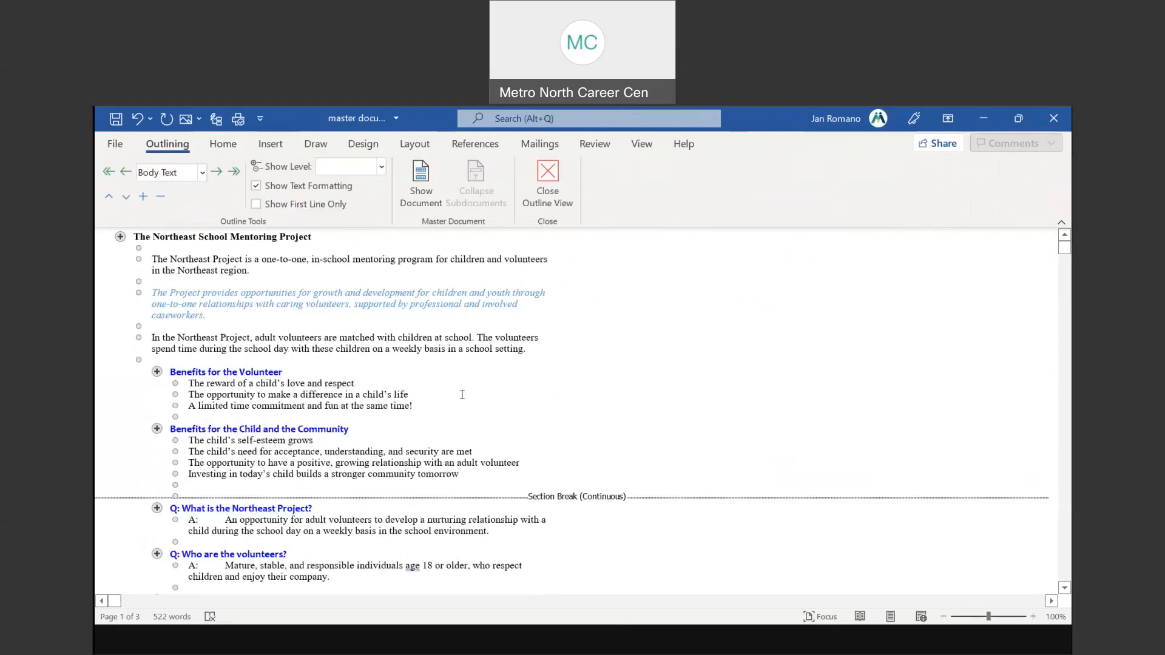
Step: In the master document's outline, select and deselect the "Benefits for the Volunteer" section, and look through the remaining headings
left_click(154, 371)
left_click(154, 371)
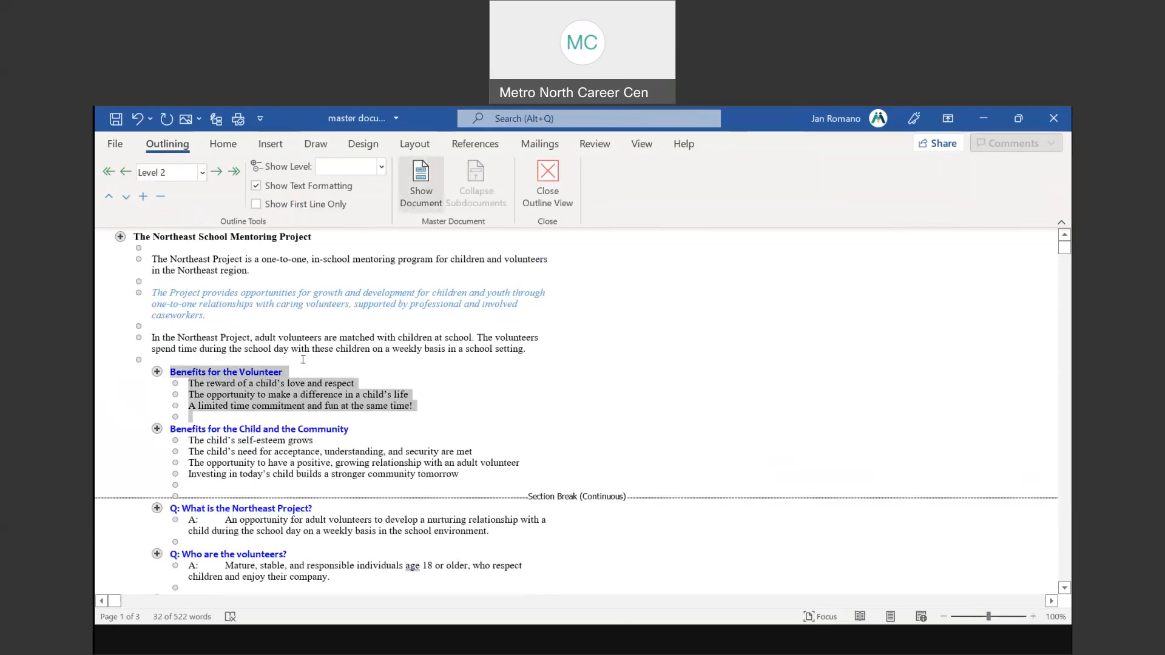
left_click(172, 370)
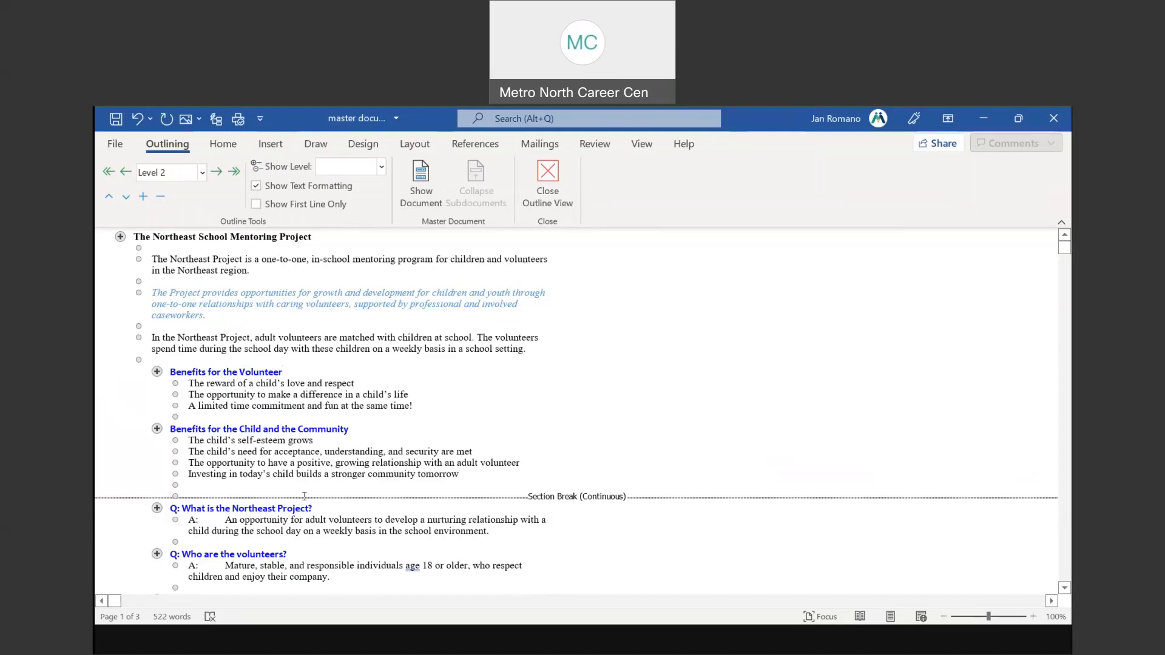
scroll(305, 496, "down", 5)
scroll(326, 466, "down", 3)
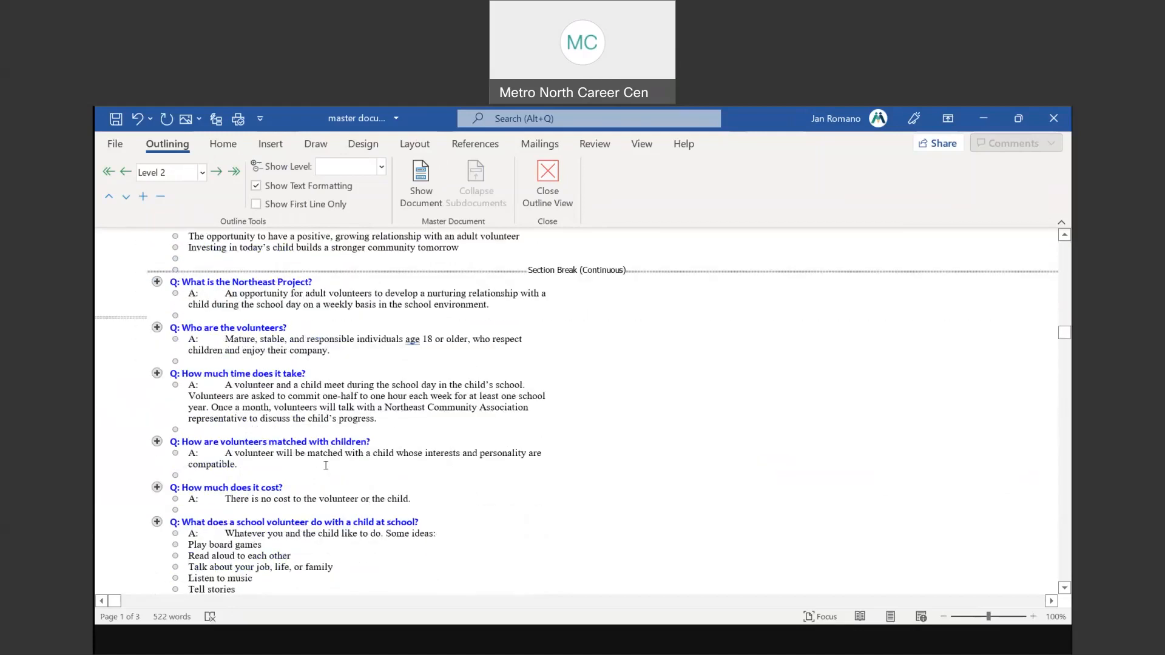
scroll(326, 466, "down", 2)
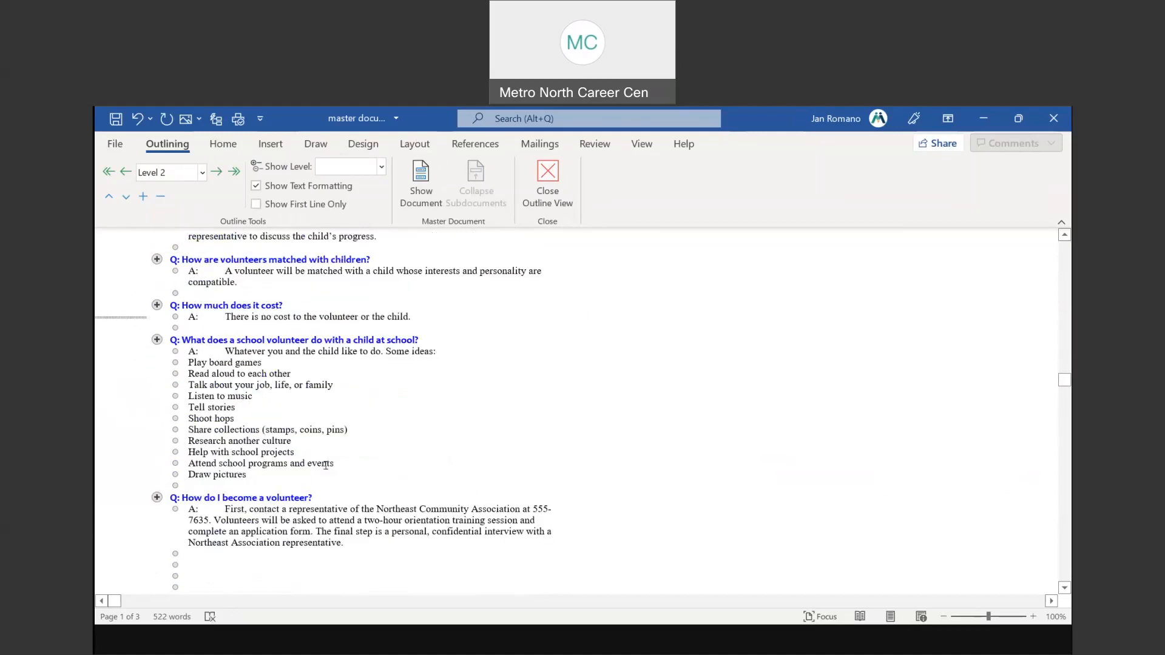
scroll(325, 465, "up", 15)
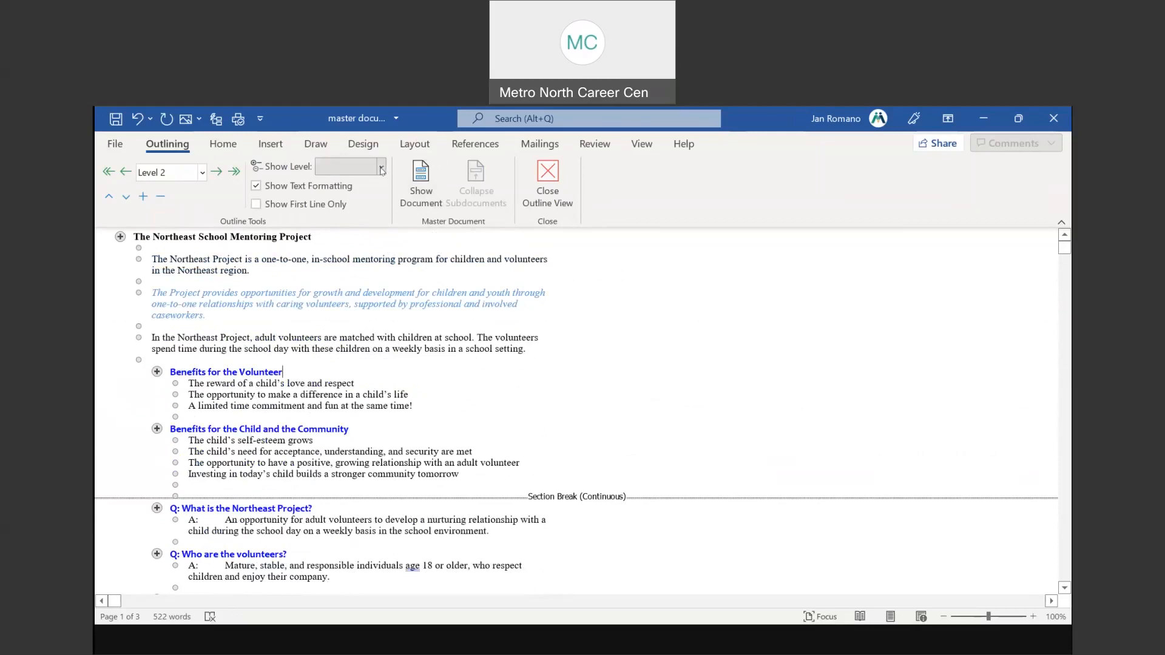
Step: Limit the master document's outline to headings down to Level 2
left_click(177, 151)
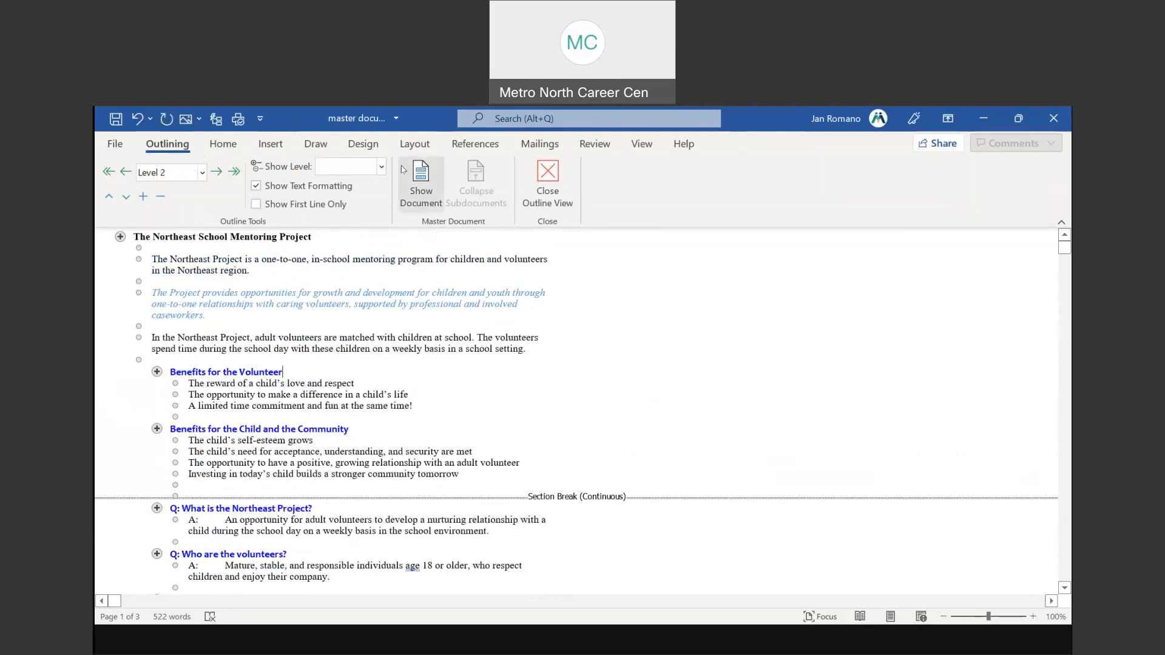
left_click(381, 166)
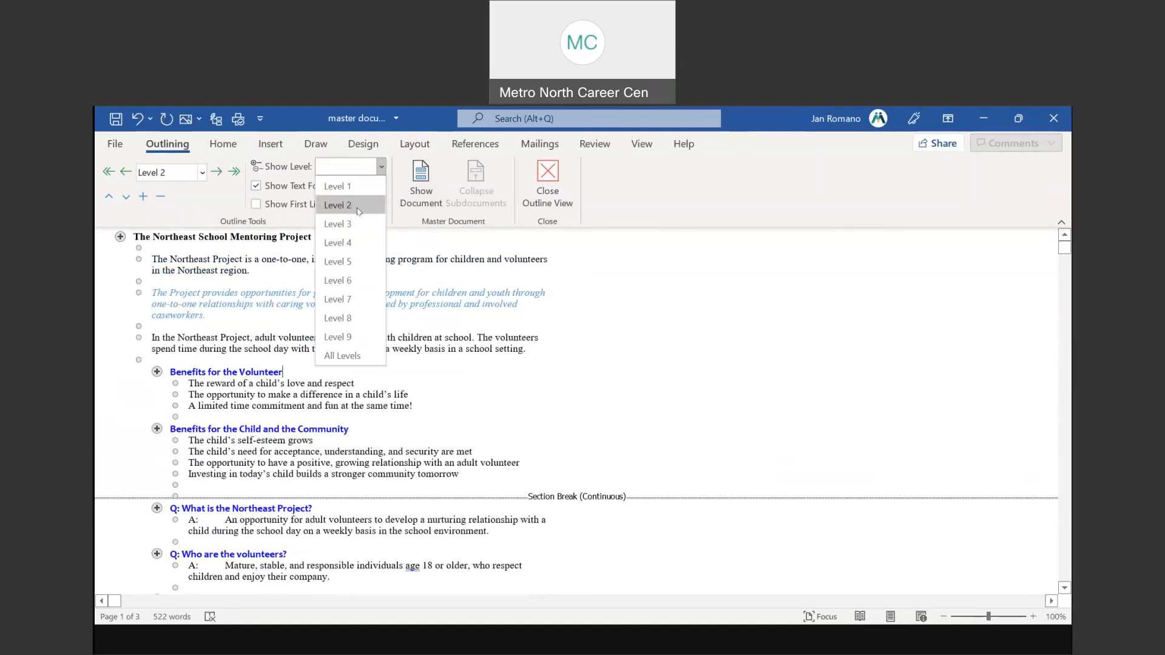
left_click(337, 205)
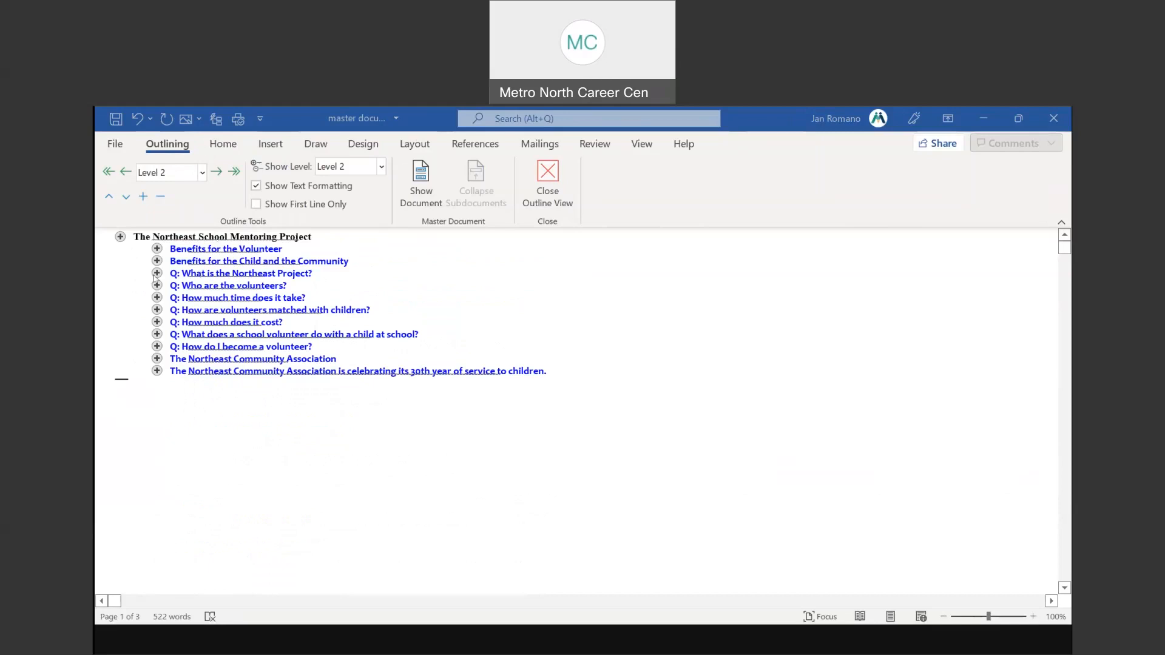
Step: Select the heading "Q: What is the Northeast Project?" with its section and display the master document commands
key("ctrl")
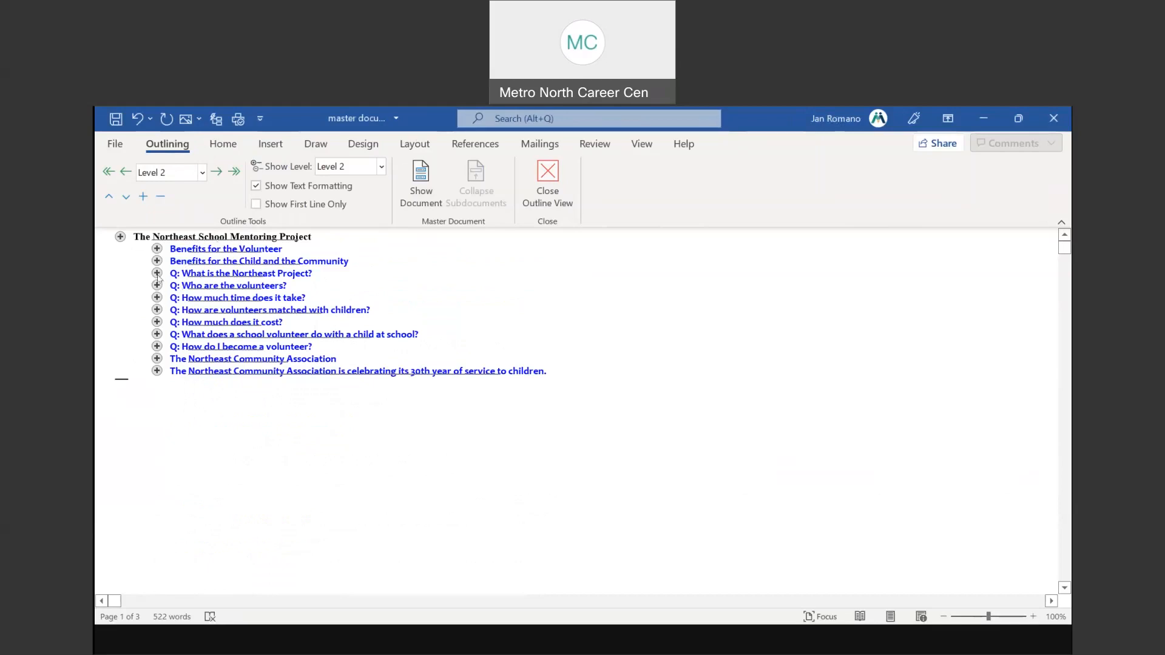
left_click(155, 271)
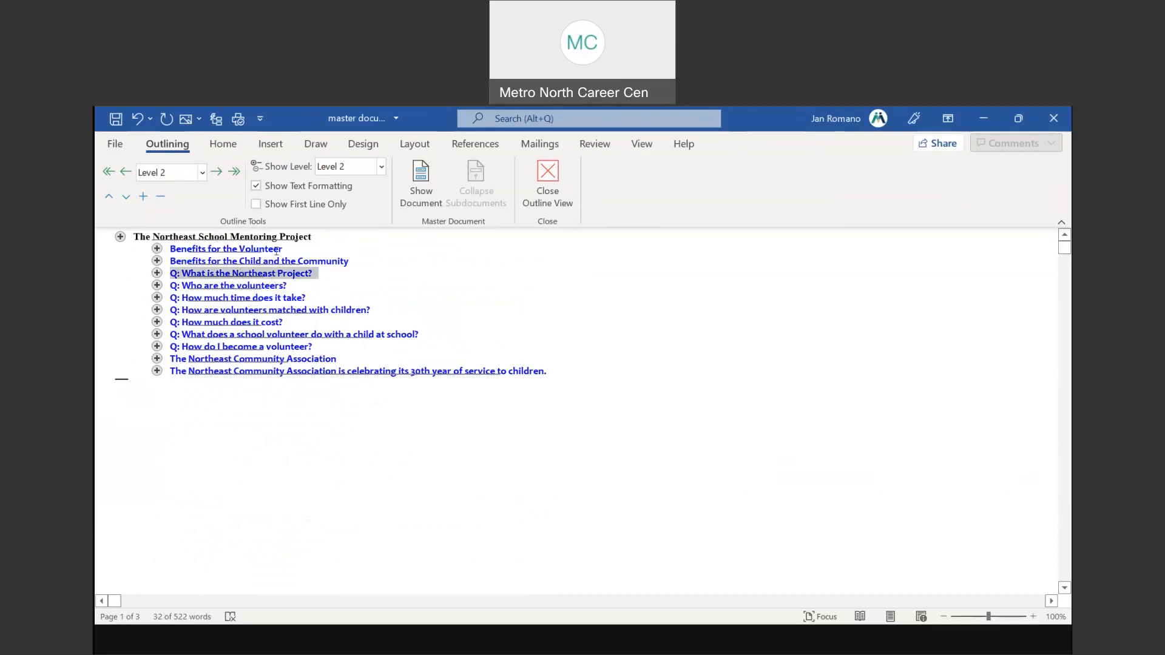
left_click(424, 192)
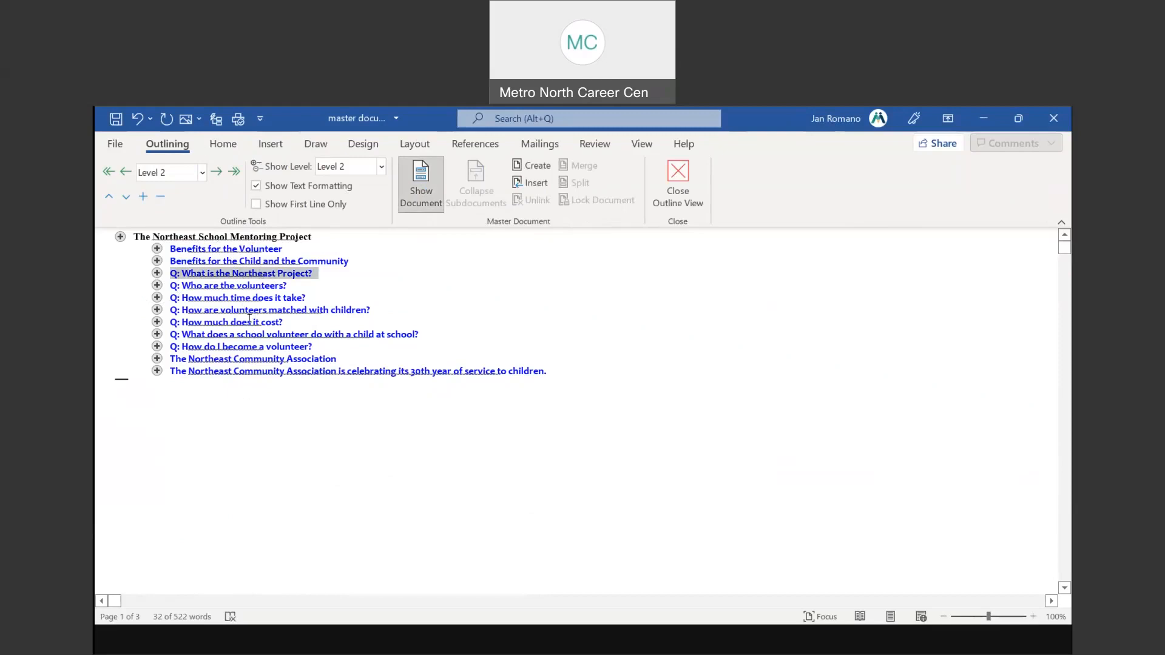
Step: View the outline at Level 3 and Level 1, show all levels again, and use Show Document
left_click(383, 170)
left_click(355, 222)
left_click(381, 167)
left_click(357, 190)
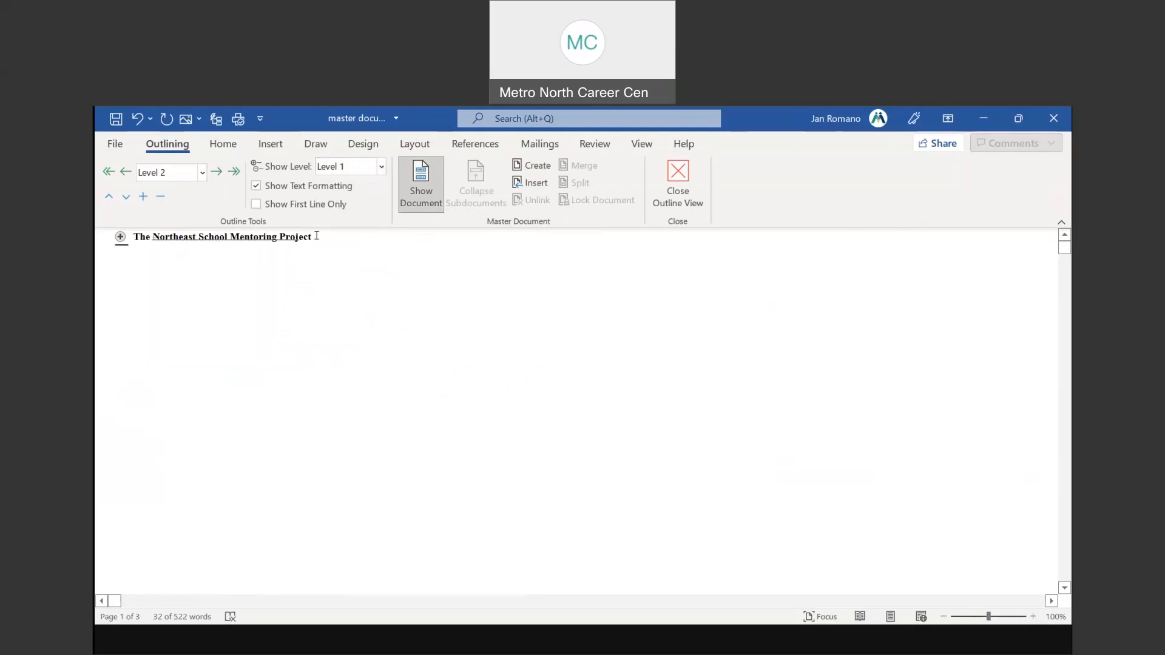
left_click(381, 167)
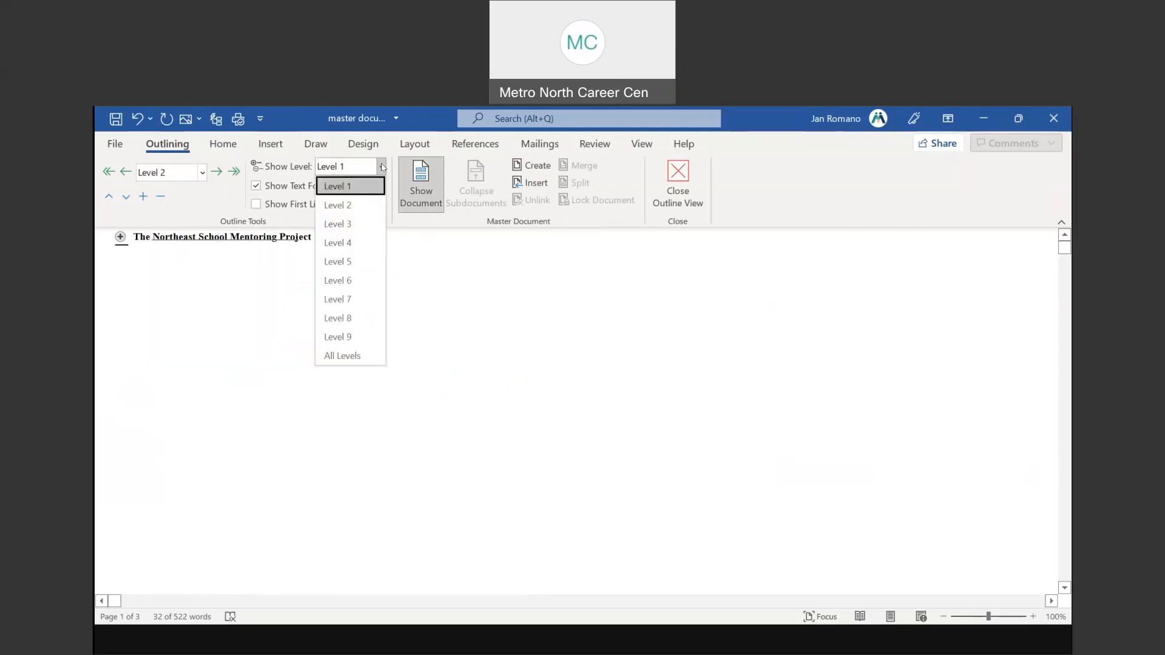
left_click(344, 356)
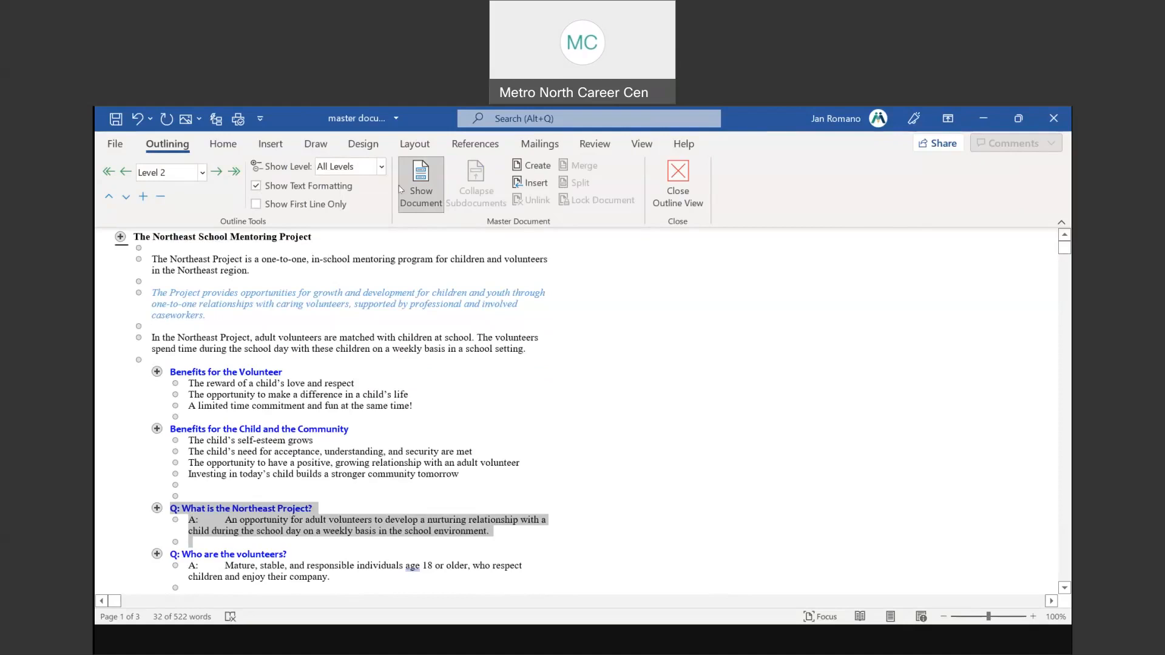
left_click(424, 188)
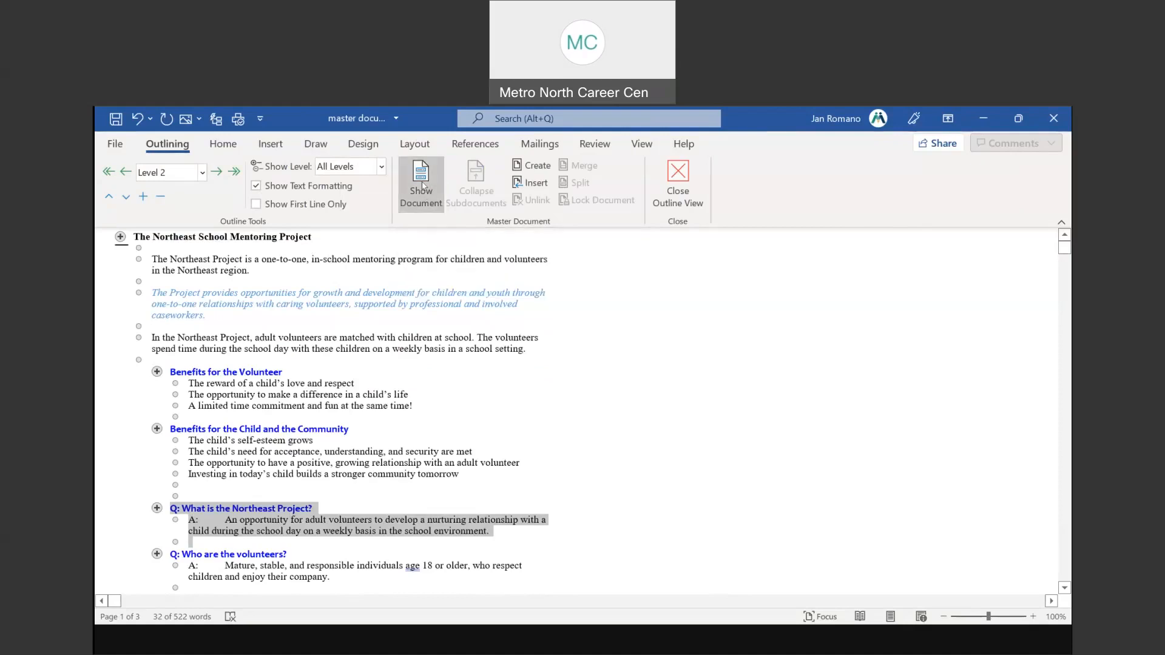
Step: Add a blank line in the master document's outline directly below the blue italic paragraph ending in "caseworkers."
left_click(423, 185)
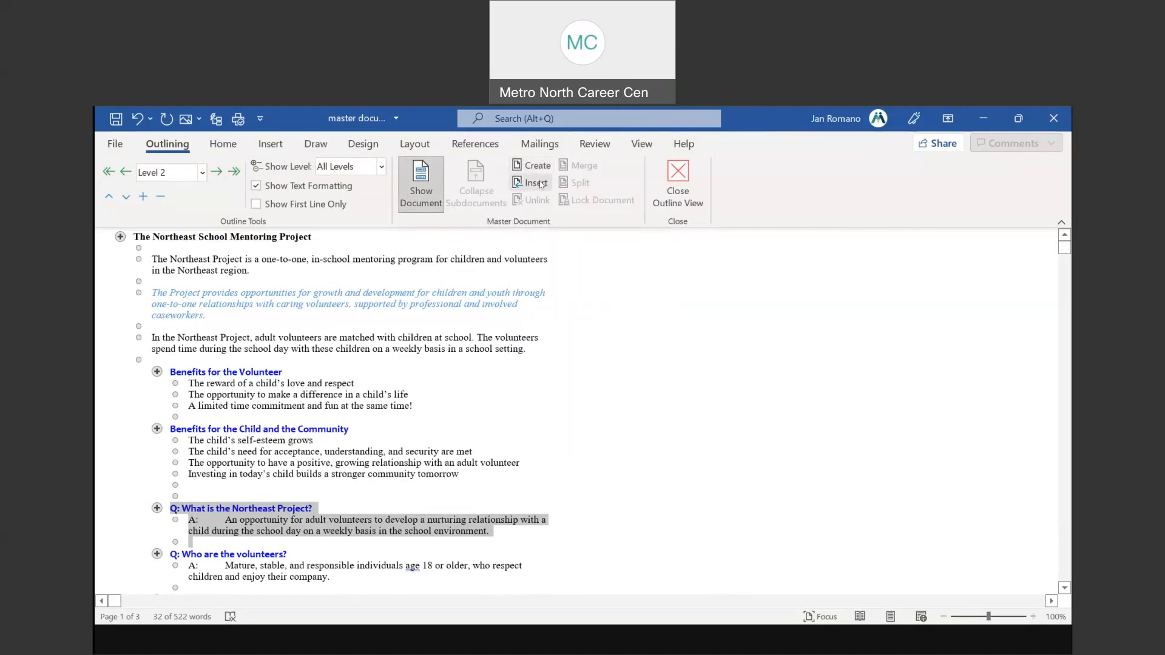
left_click(196, 487)
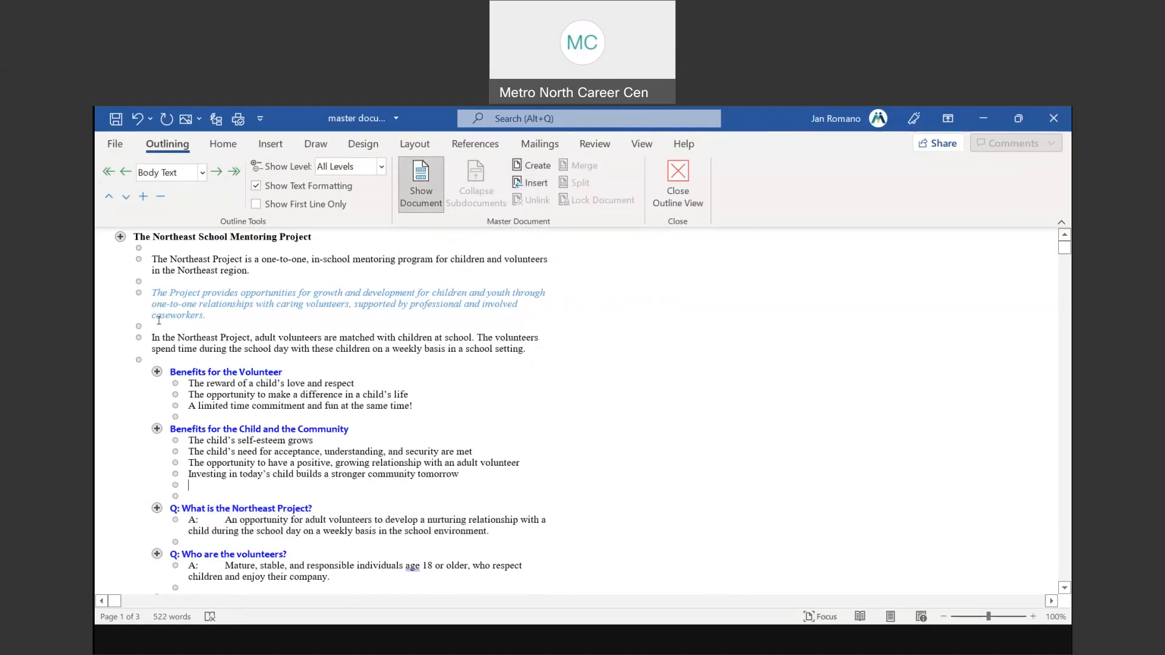
left_click(184, 324)
key("Return")
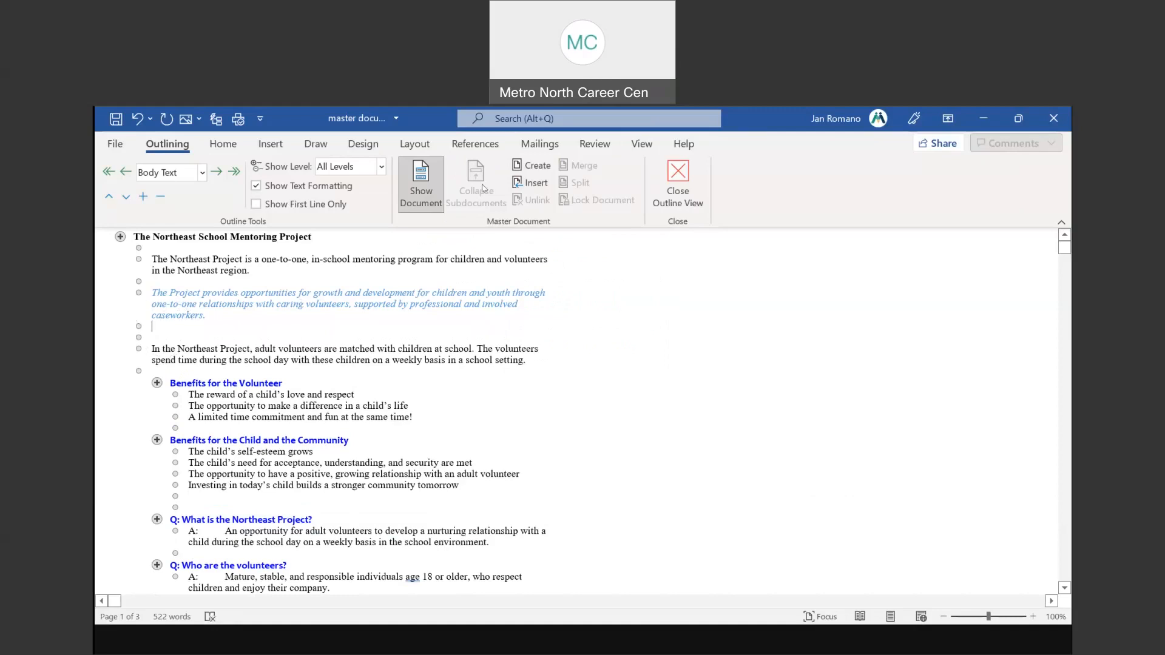
Step: Insert "Sweet Recipe Contest completed 7.15.21.docx" from the training events folder on the Desktop as a subdocument at the blank line
left_click(526, 181)
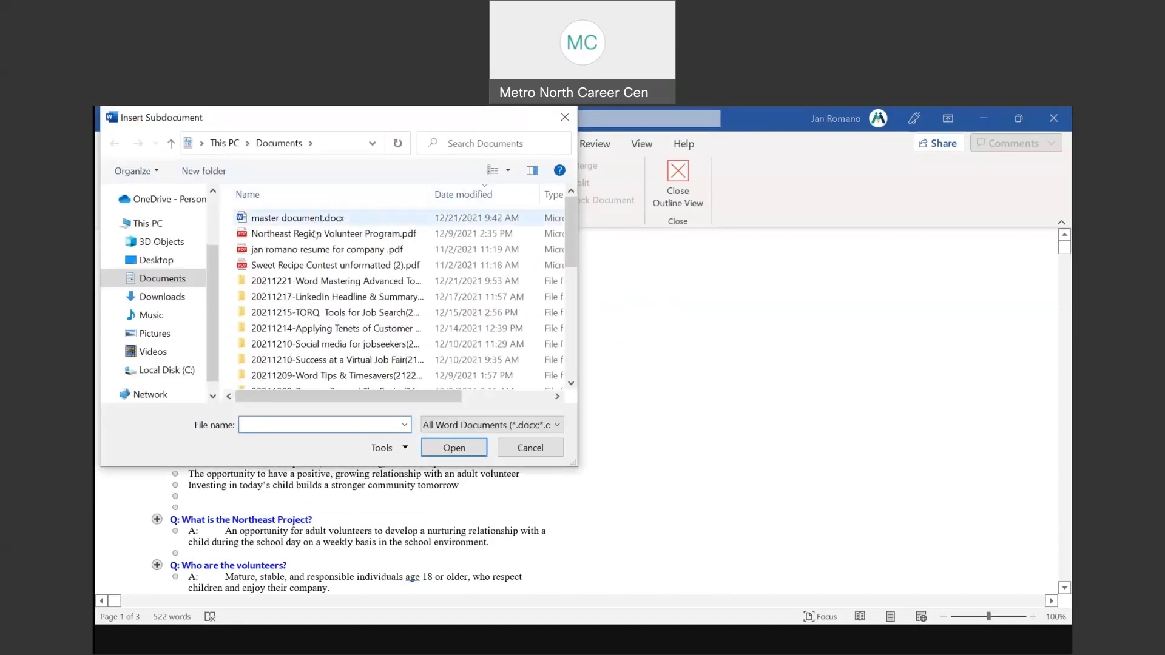
scroll(317, 269, "down", 6)
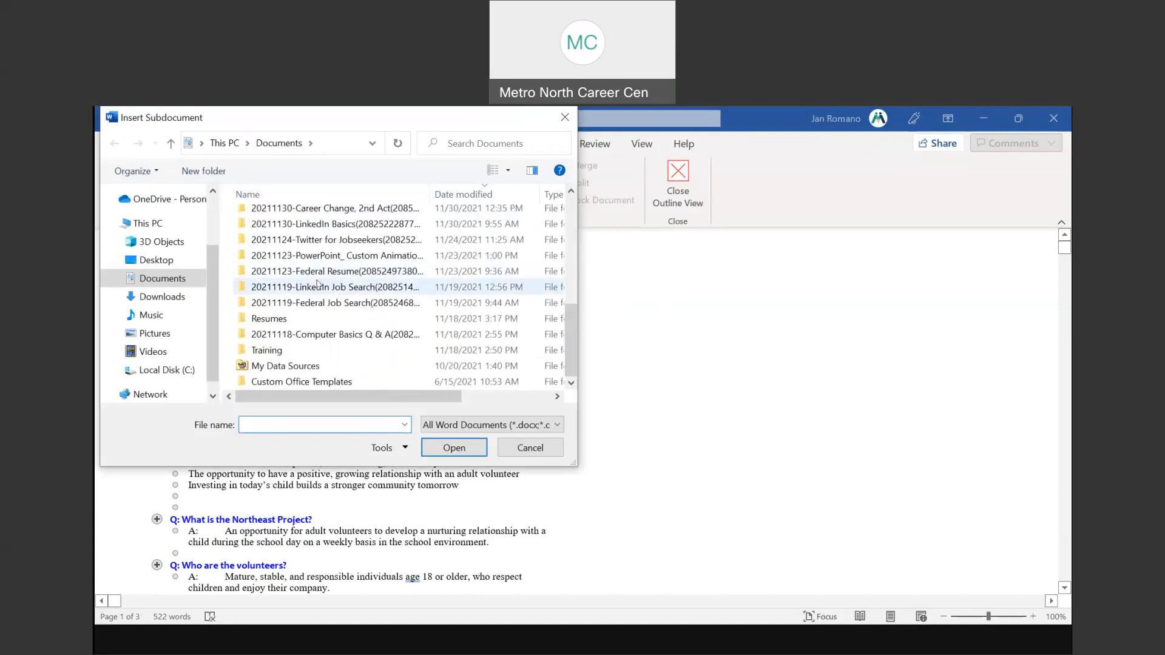
left_click(167, 261)
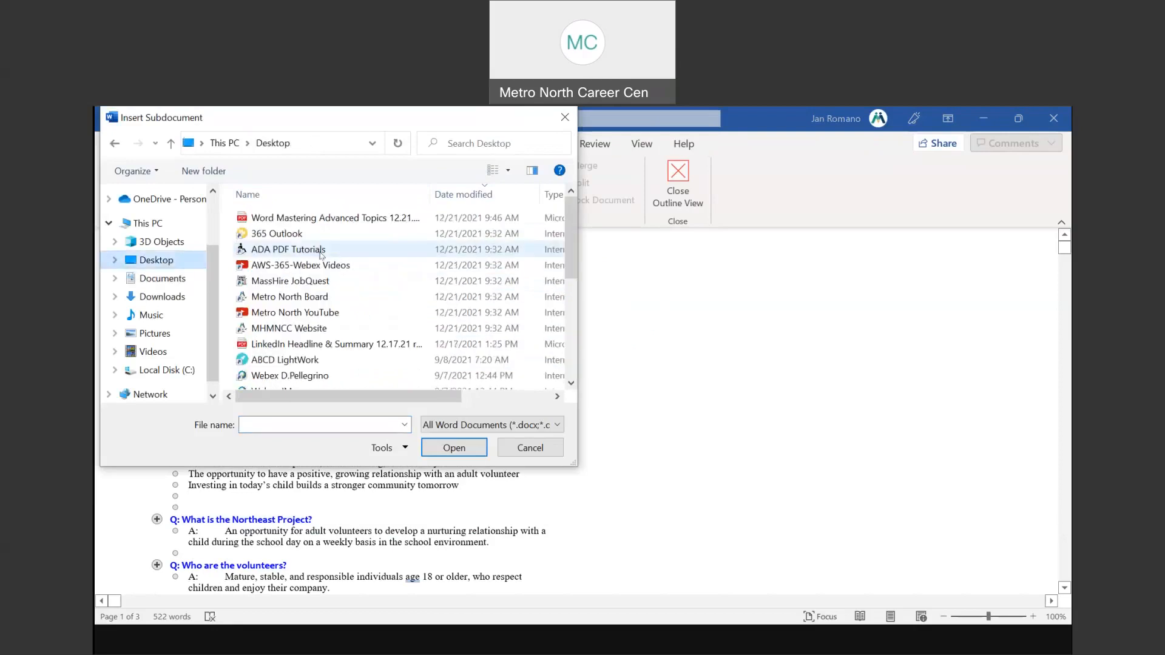
scroll(315, 249, "down", 5)
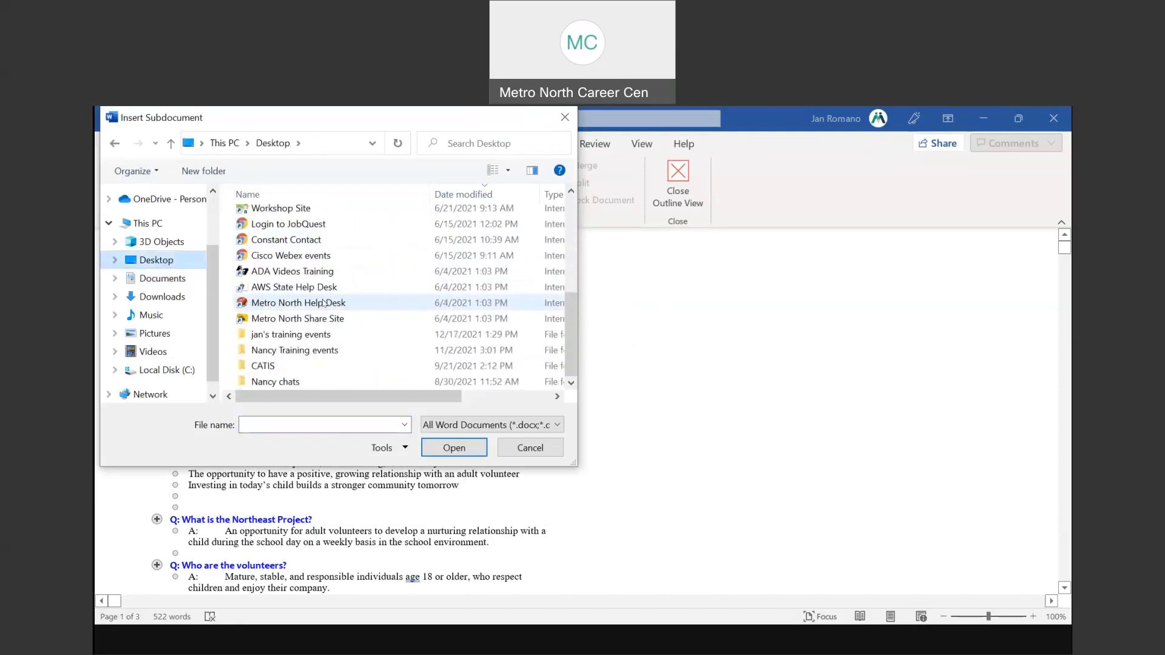
double_click(340, 334)
scroll(376, 274, "down", 3)
scroll(376, 274, "down", 10)
scroll(377, 273, "up", 1)
scroll(376, 274, "up", 1)
scroll(364, 274, "down", 5)
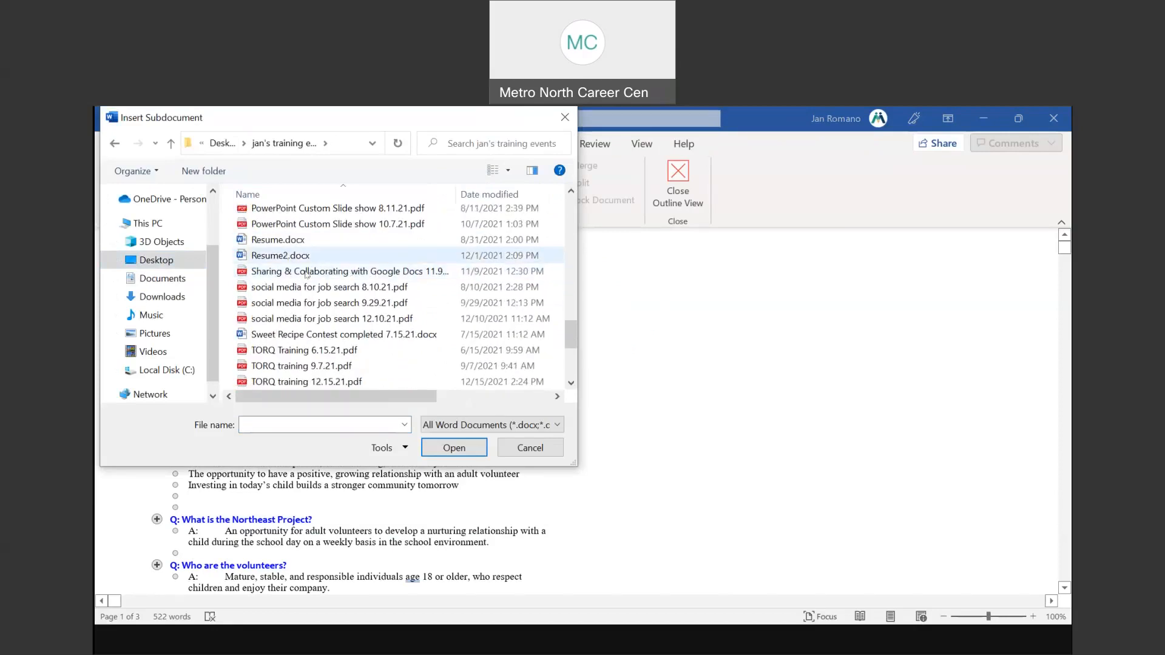
double_click(279, 335)
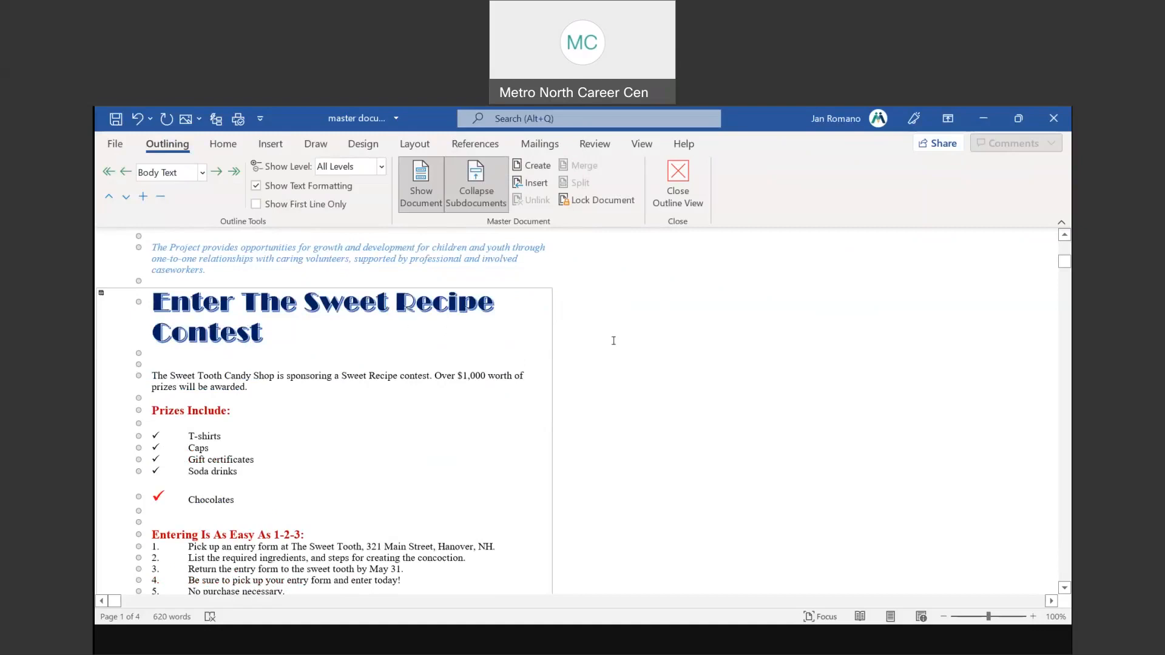
Step: Collapse the subdocuments, saving changes to the master document, and select the first line of the recipe contest file link
left_click(476, 190)
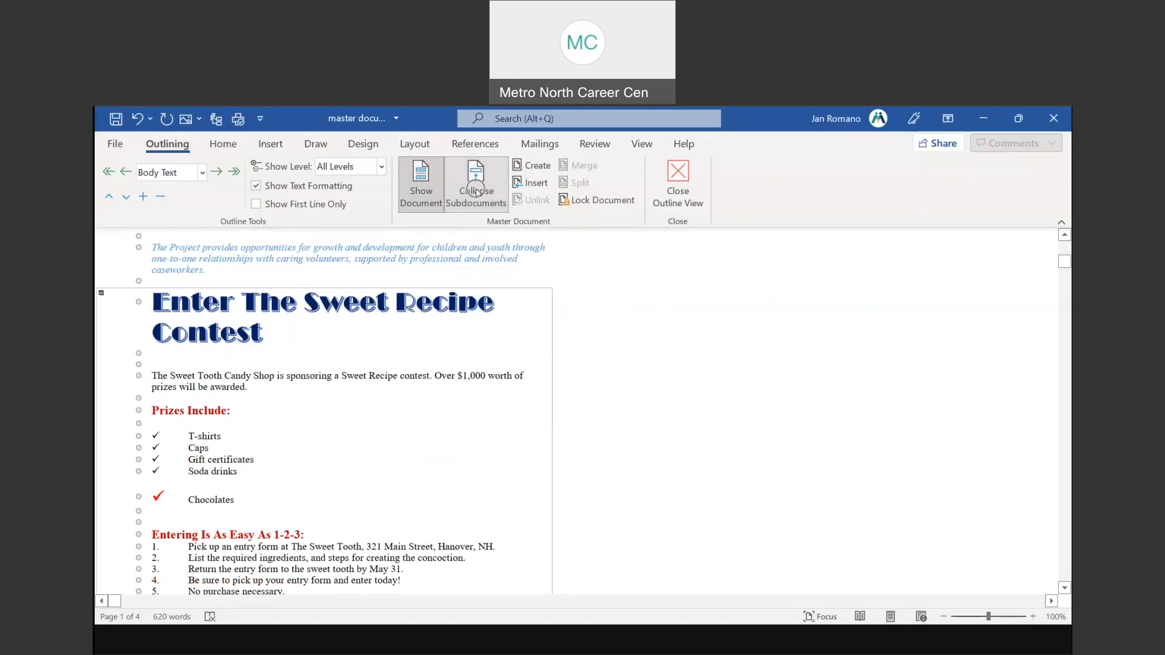
left_click(477, 192)
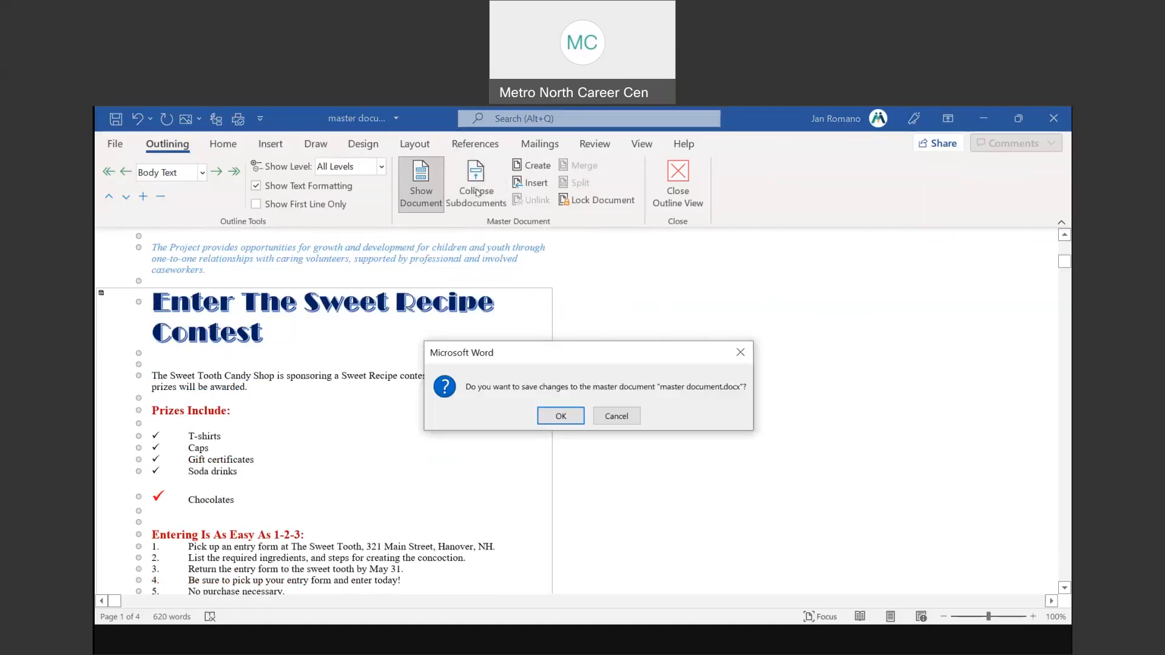
left_click(576, 418)
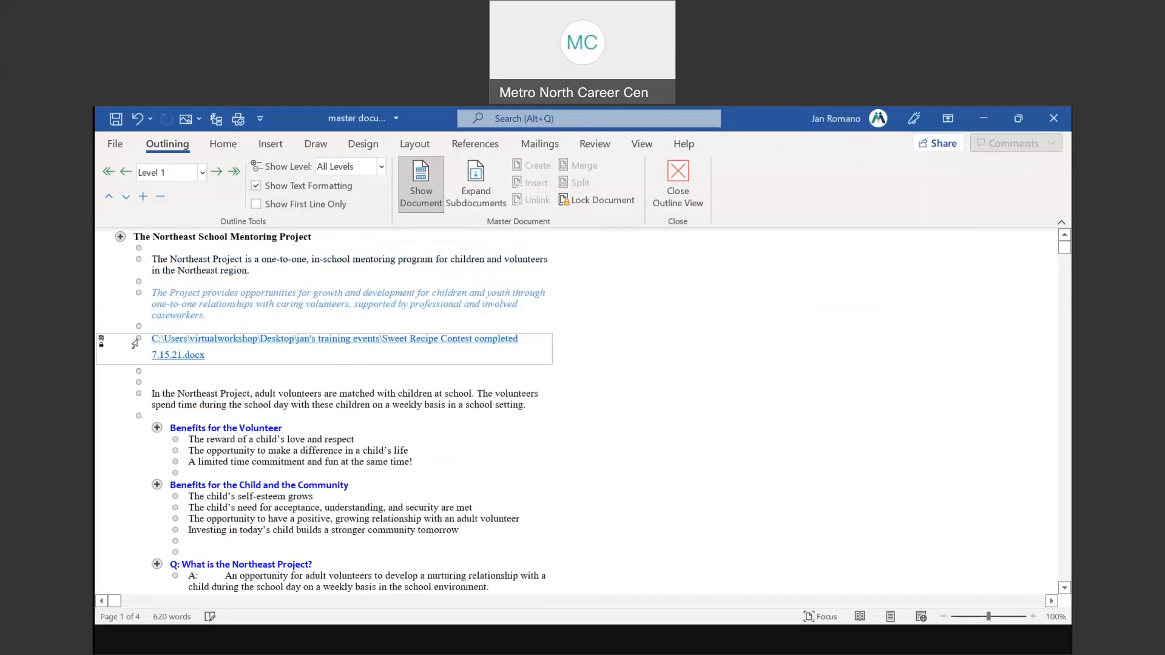
left_click_drag(154, 338, 551, 334)
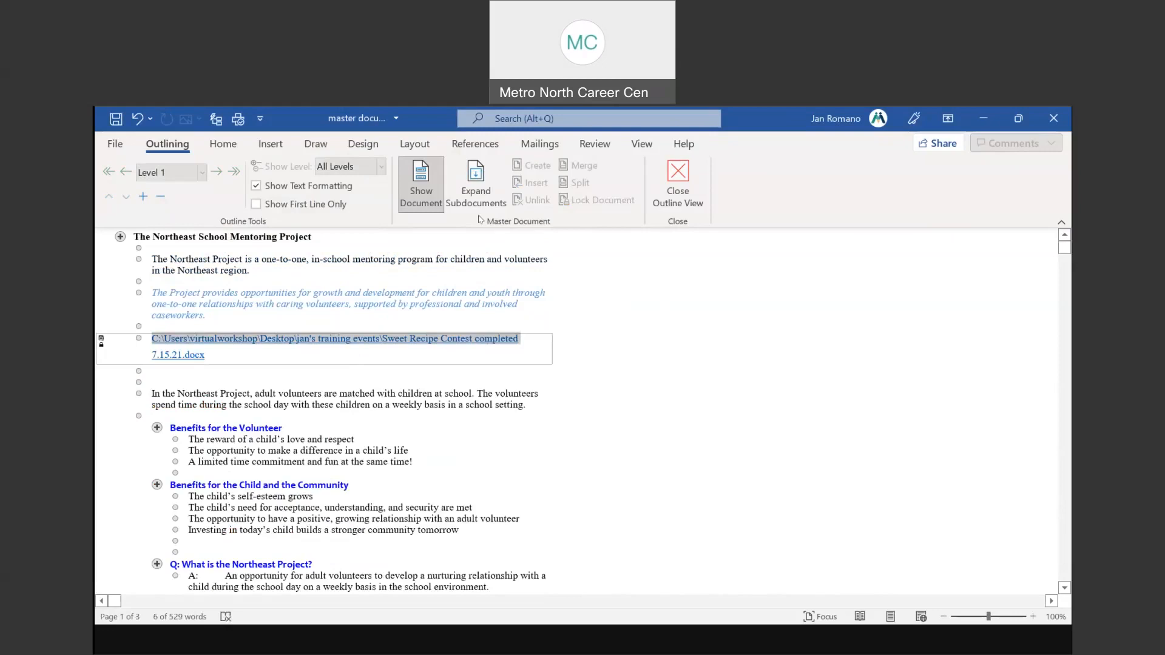
Step: Expand the subdocuments to their full content and look at the available outline levels without changing the level shown
left_click(474, 185)
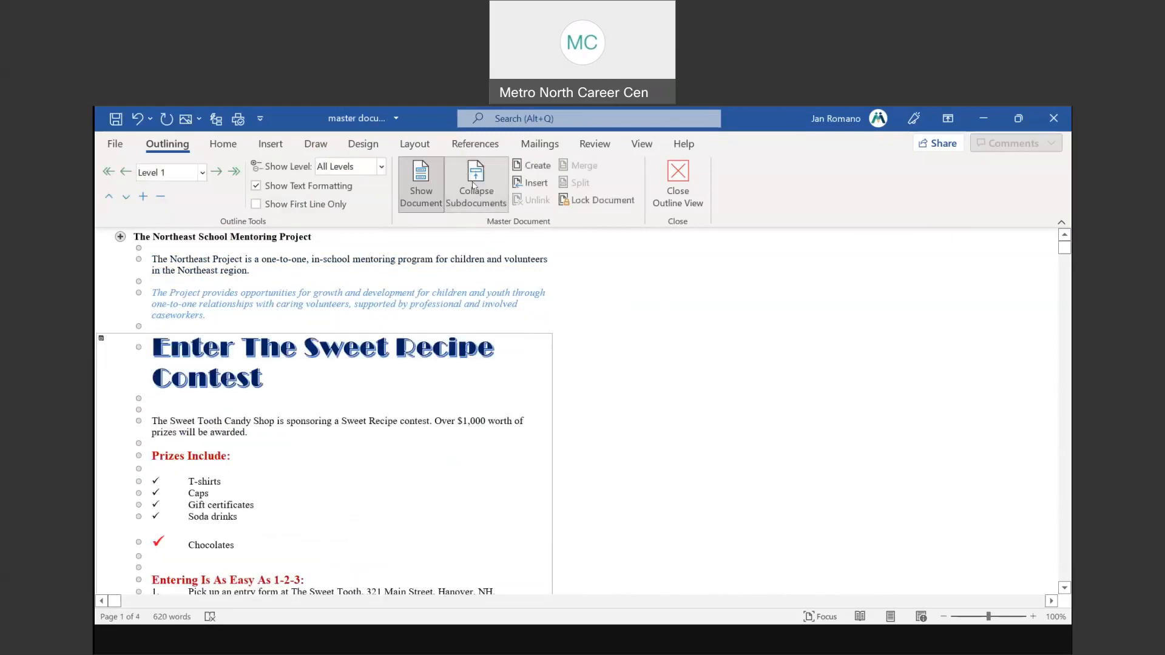
left_click(382, 167)
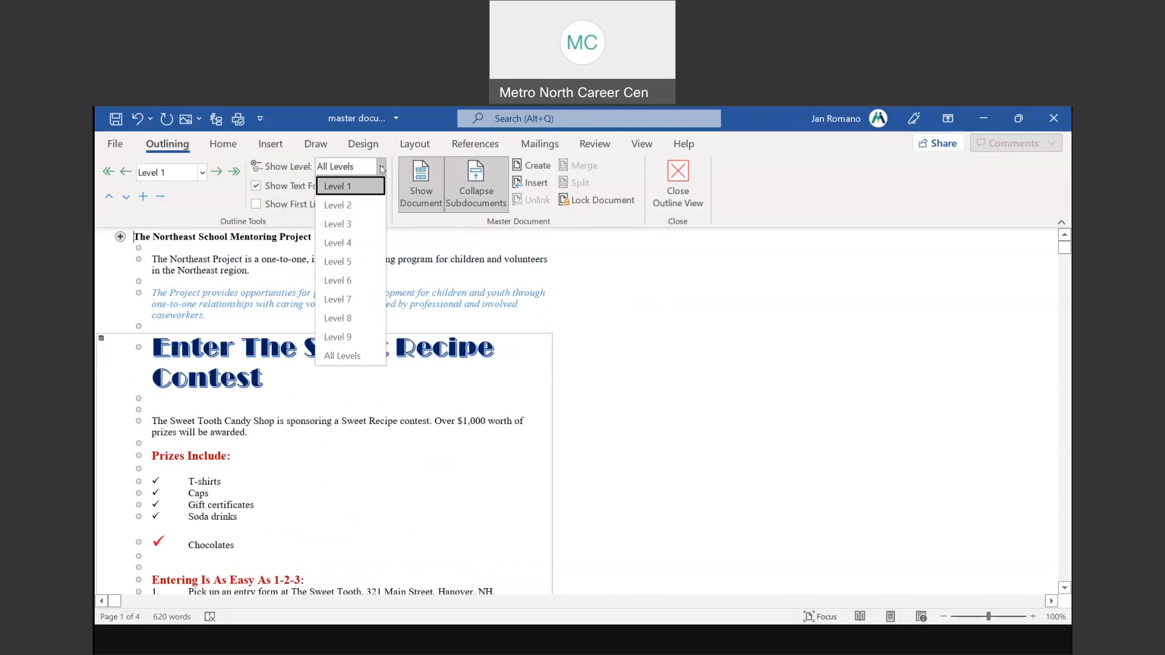
left_click(382, 168)
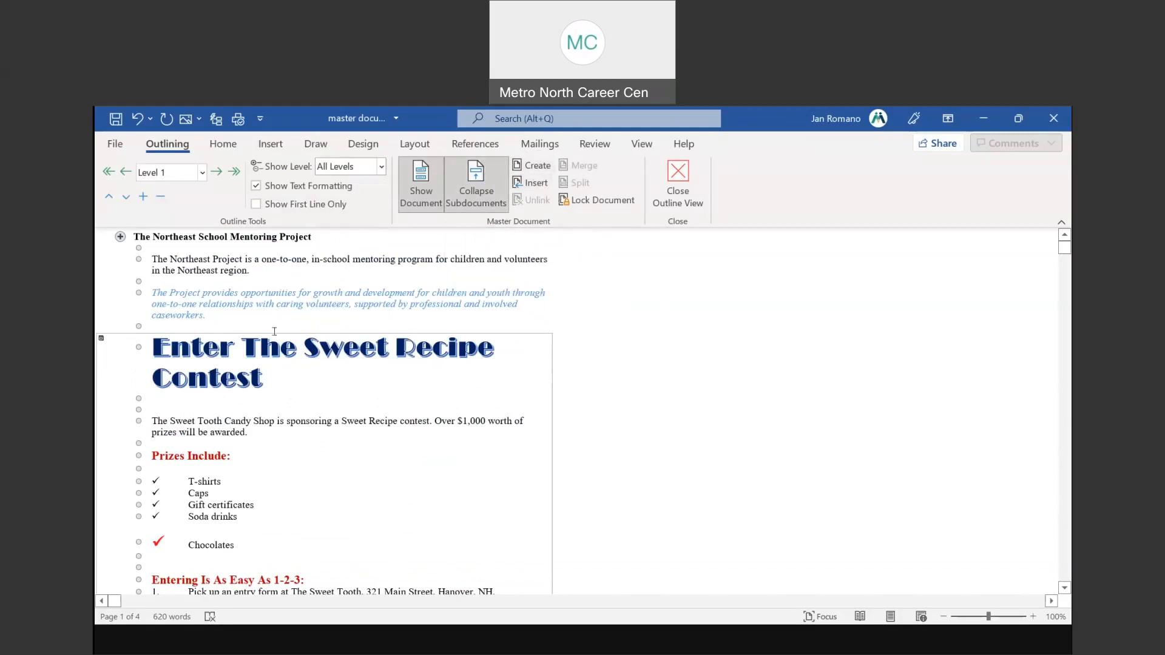
Step: Below the answer to "Q: How much does it cost?", add blank lines and the text lines "Fsdlkjldsf", "Aldfjldjf" and "Afkldjdasf"
scroll(274, 331, "down", 15)
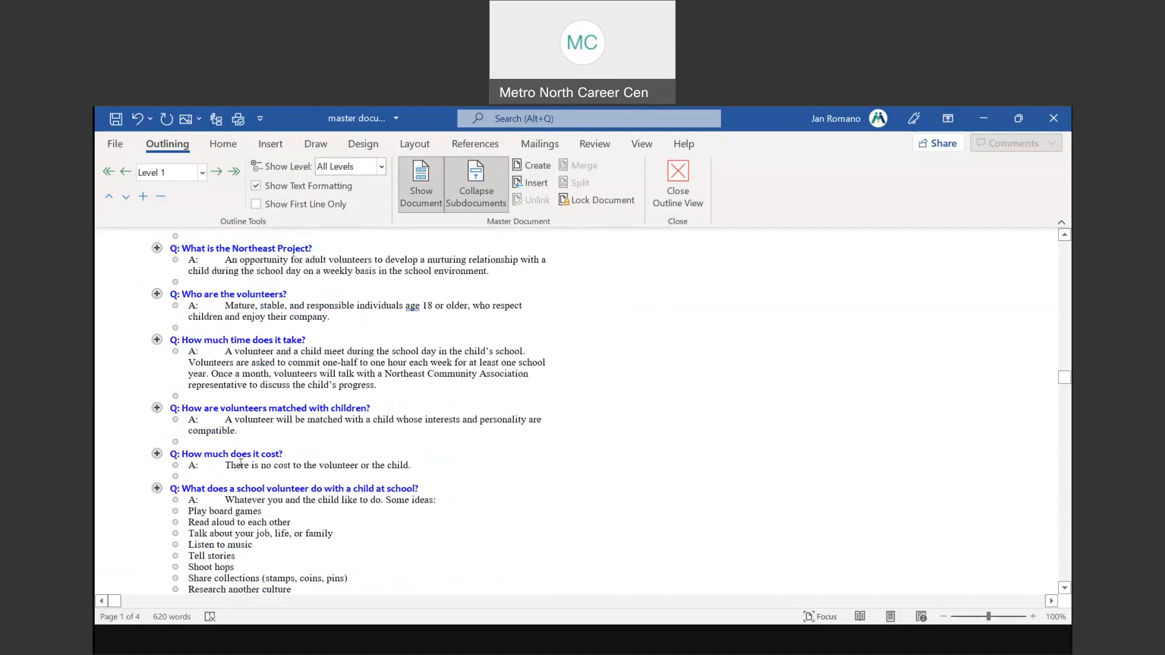
left_click(414, 465)
key("Return")
key("Return")
key("Return")
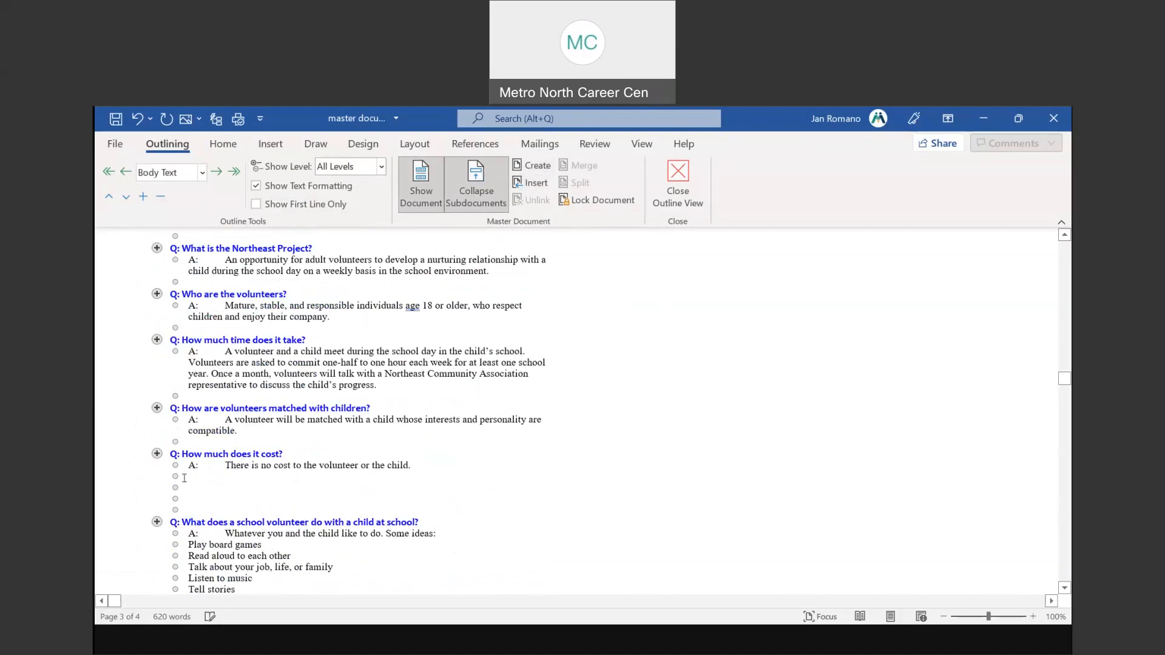
type("Fsdlkjldsf")
key("Return")
type("Aldfjldjf")
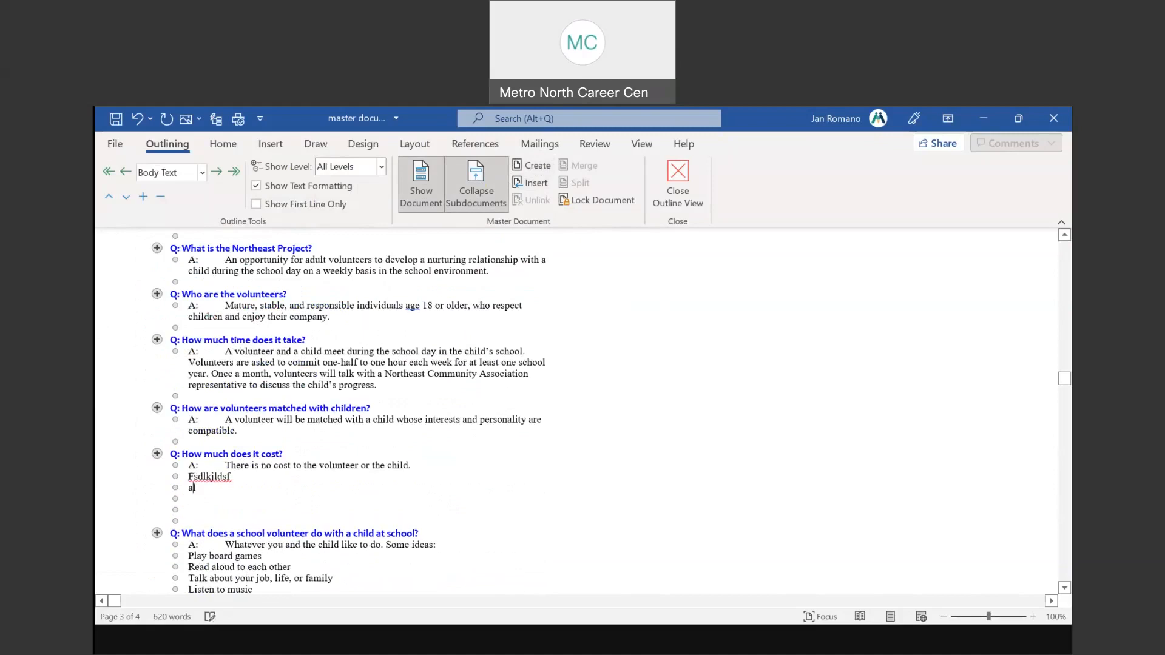
key("Return")
type("afkldjdasf")
key("Return")
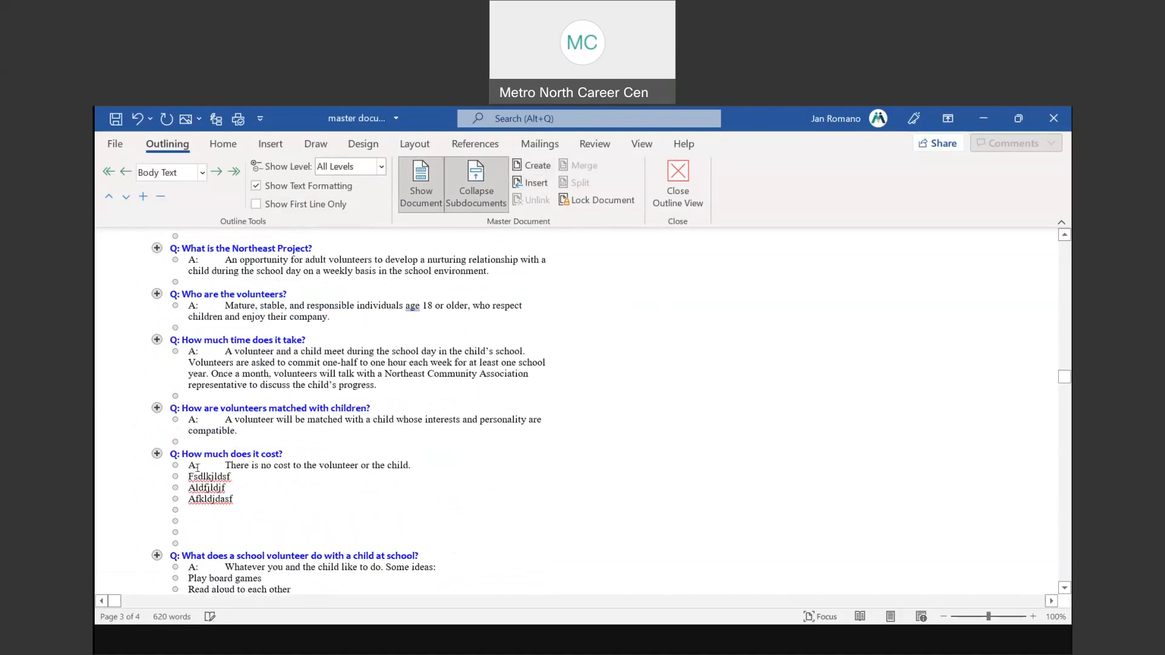
Step: Try to create a subdocument at the added body text, and create one from the heading "The Northeast School Mentoring Project" instead
left_click(543, 168)
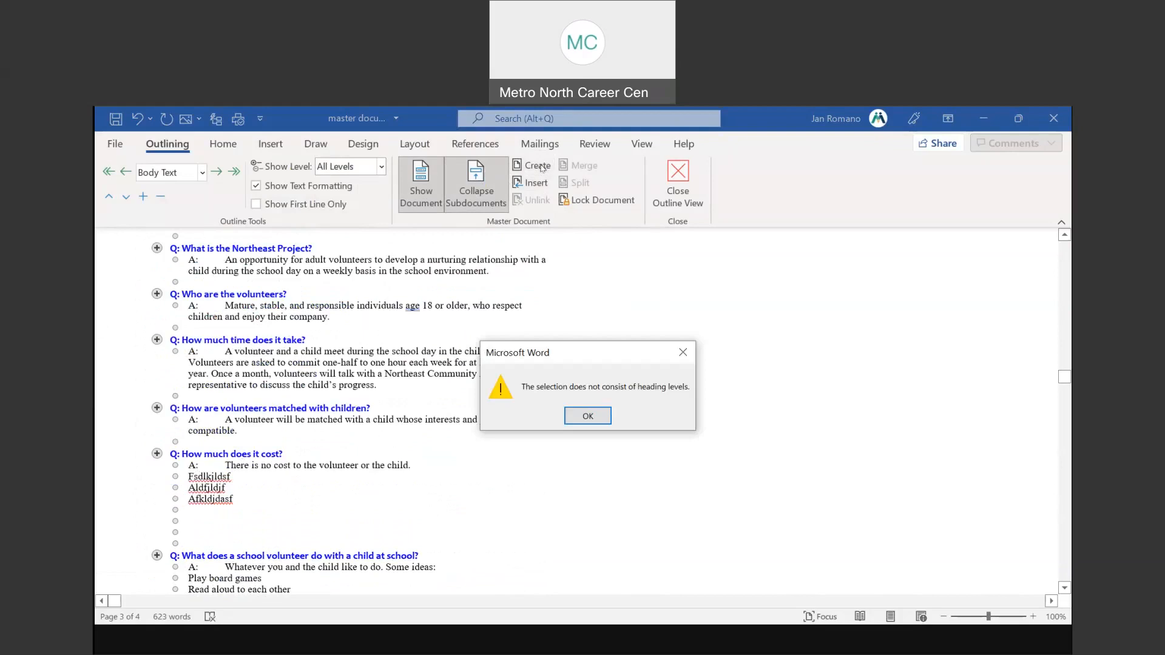
left_click(588, 416)
scroll(327, 344, "up", 15)
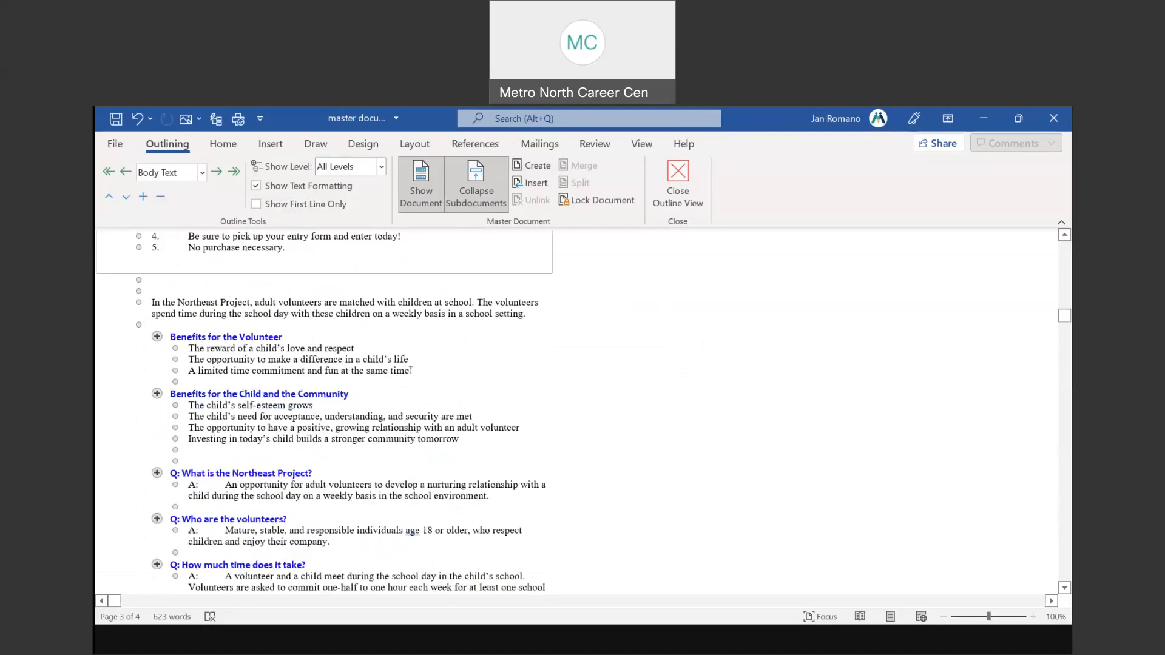
scroll(258, 361, "up", 1)
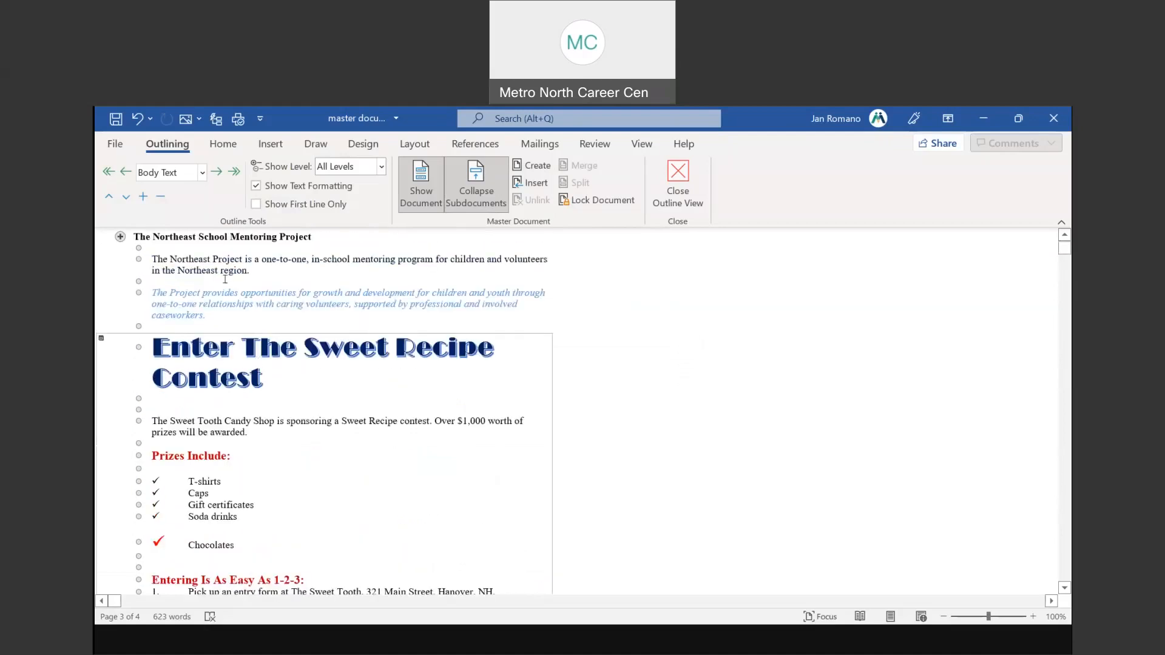
left_click(320, 237)
left_click(547, 167)
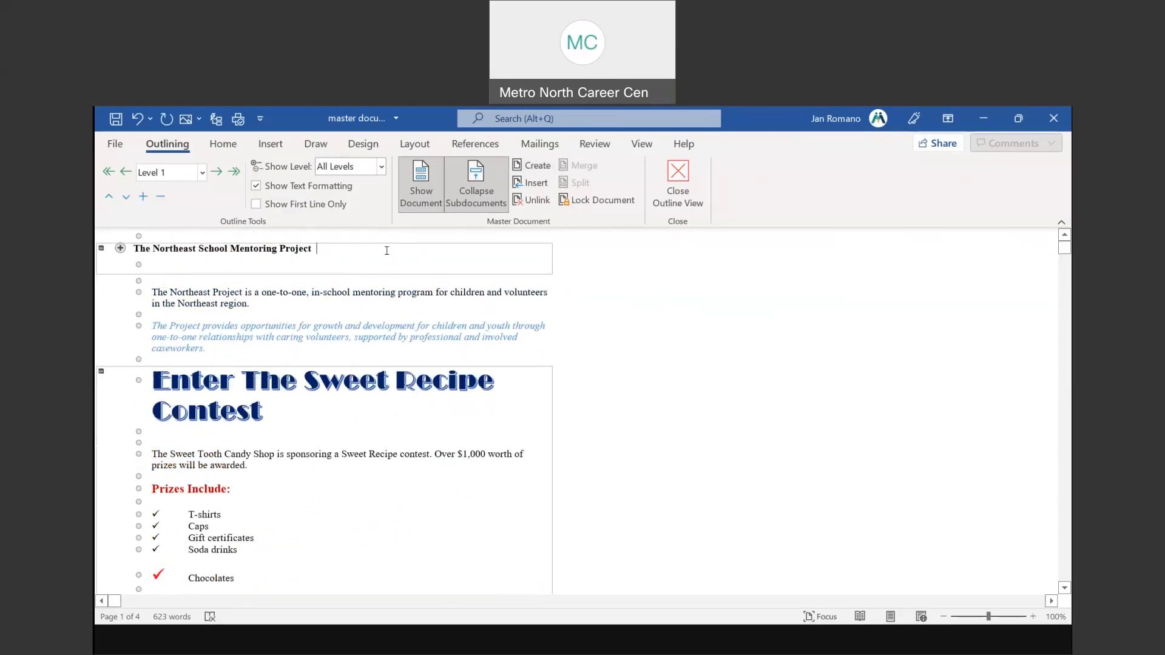
Step: In the Northeast School Mentoring Project subdocument, add the lines "Sljfljdfsljdsfljasf", "Fdljdfsljsdaf", "Asdljdsafljdsf" and "asdfljfdslj" below its heading
key("Return")
type("sljfljdfsljdsfljasf")
key("Return")
type("fdljdfsljsdaf")
key("Return")
type("asdljdsafljdsf")
key("Return")
type("asdf")
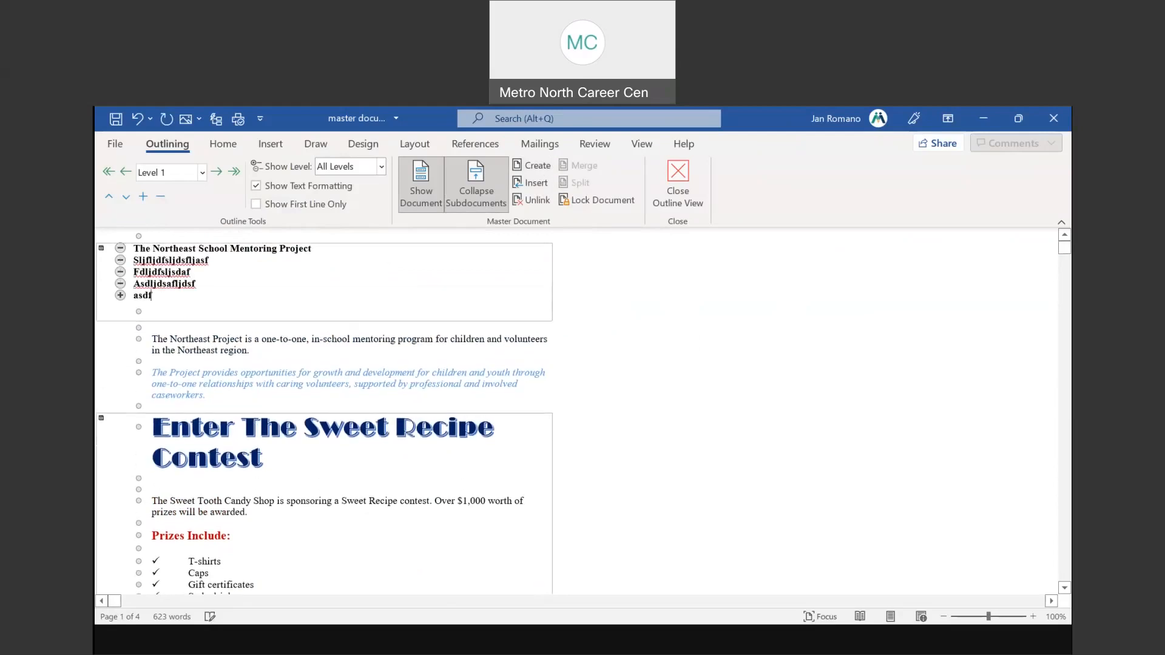
type("ljfdslj")
Step: Collapse both subdocuments to file links, saving the master document, and expand them again
left_click(476, 190)
left_click(562, 415)
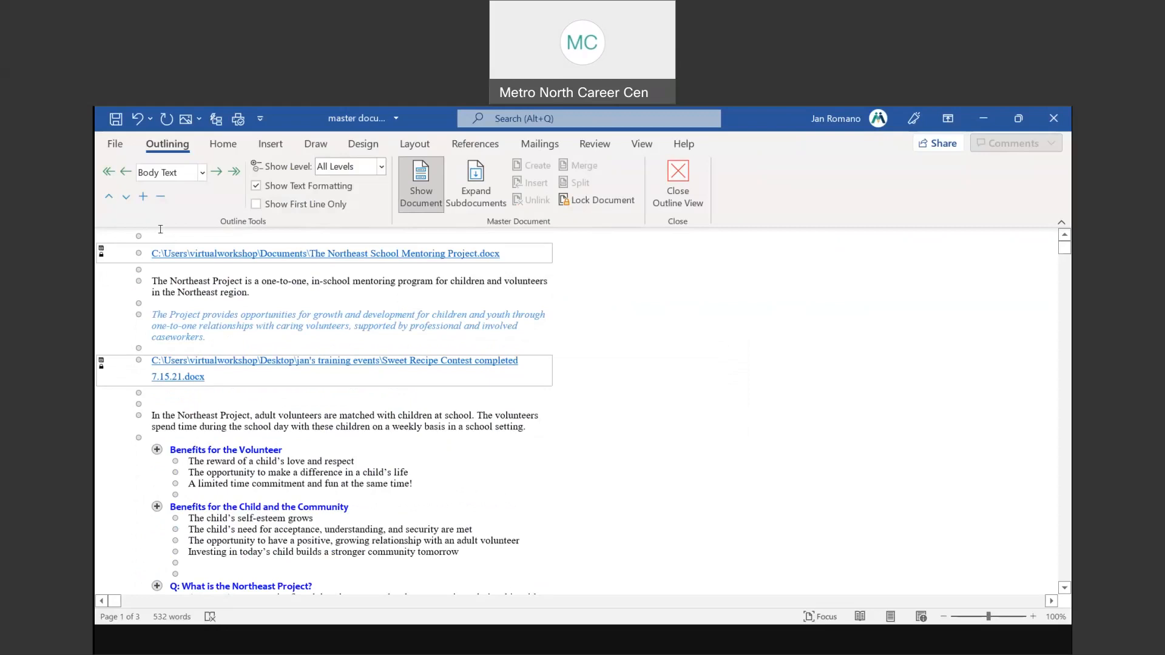
left_click(375, 366)
left_click(375, 366)
left_click(375, 366)
left_click(475, 194)
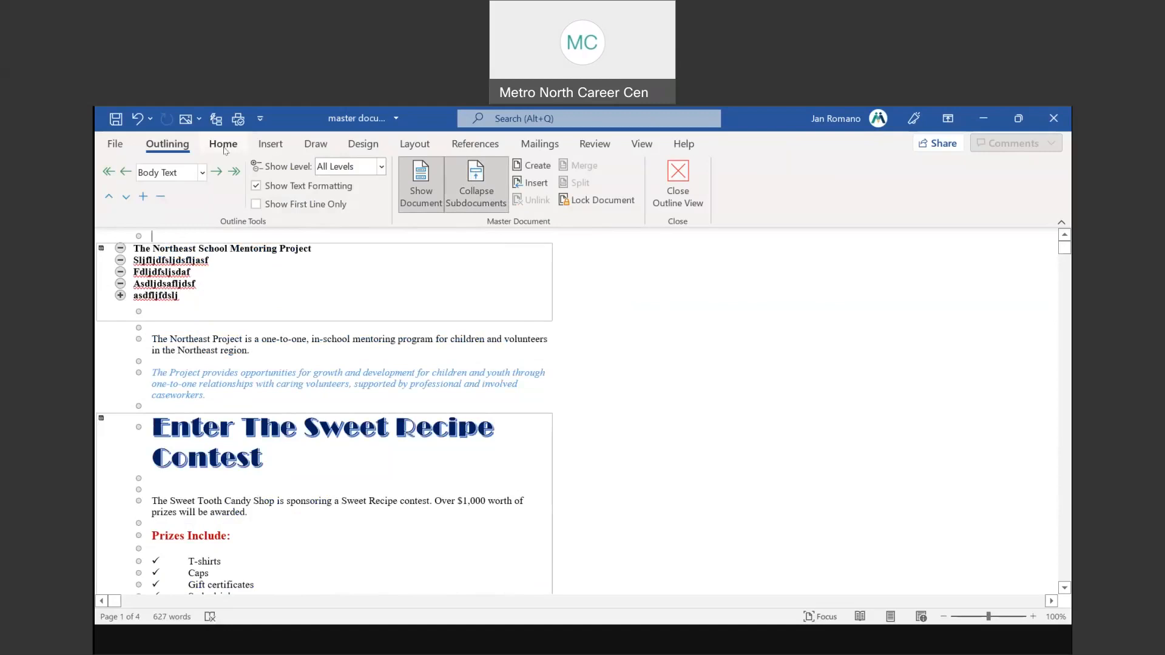
Step: Switch the master document to Print Layout view and look through the pages with the inserted recipe contest content
left_click(641, 144)
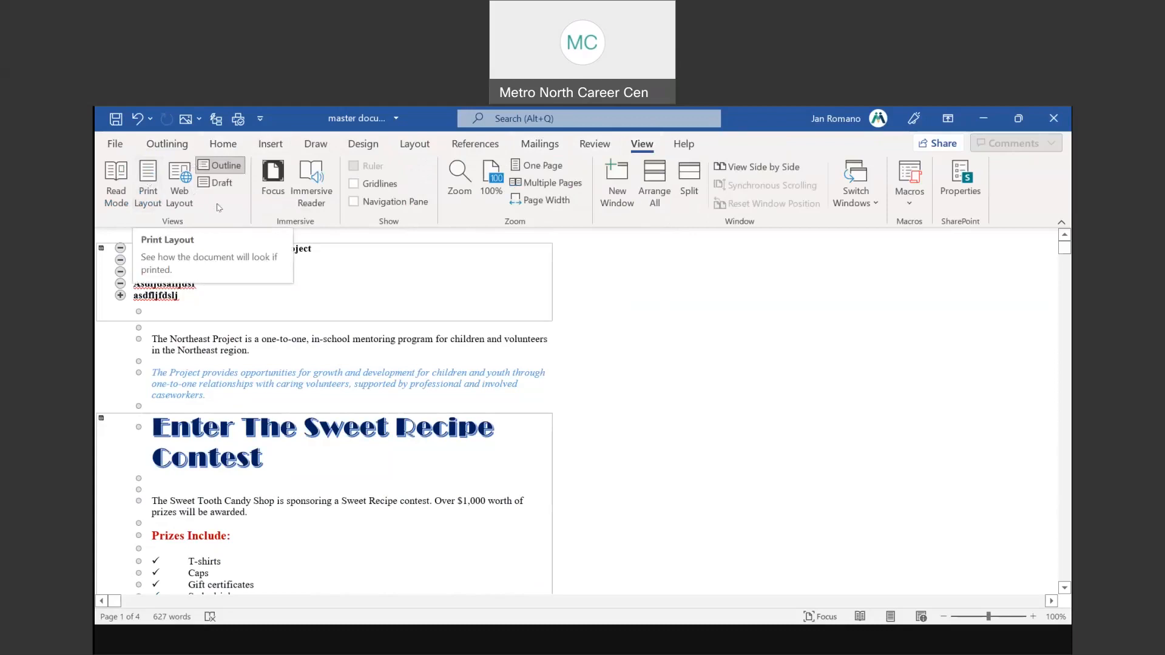
left_click(151, 189)
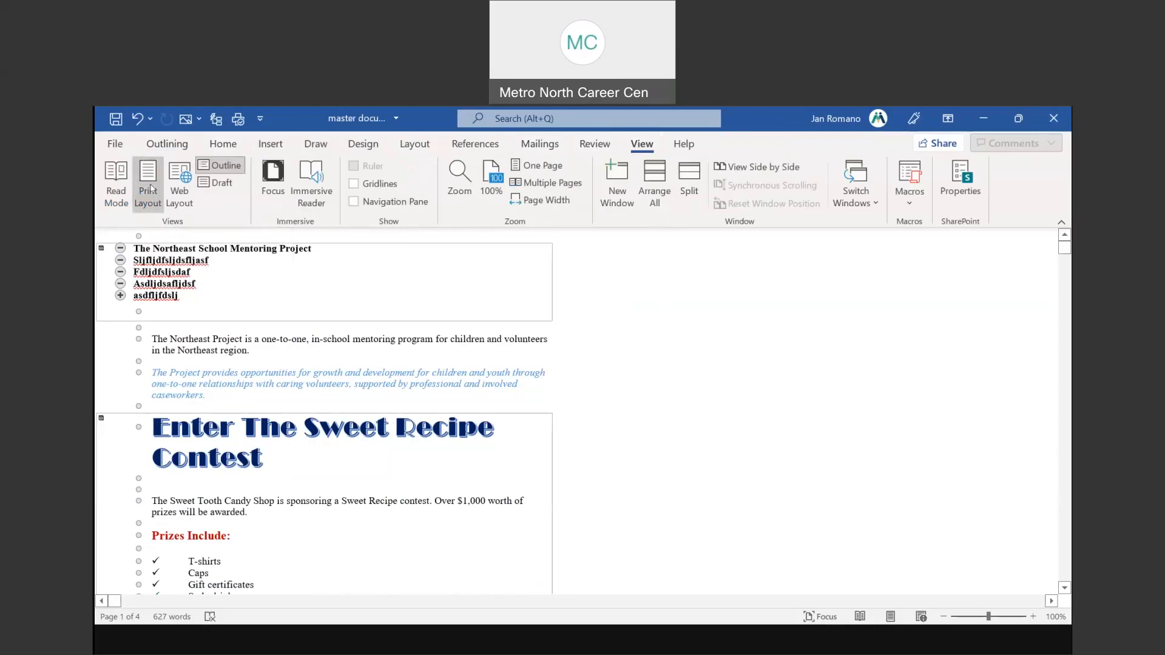
scroll(704, 415, "down", 15)
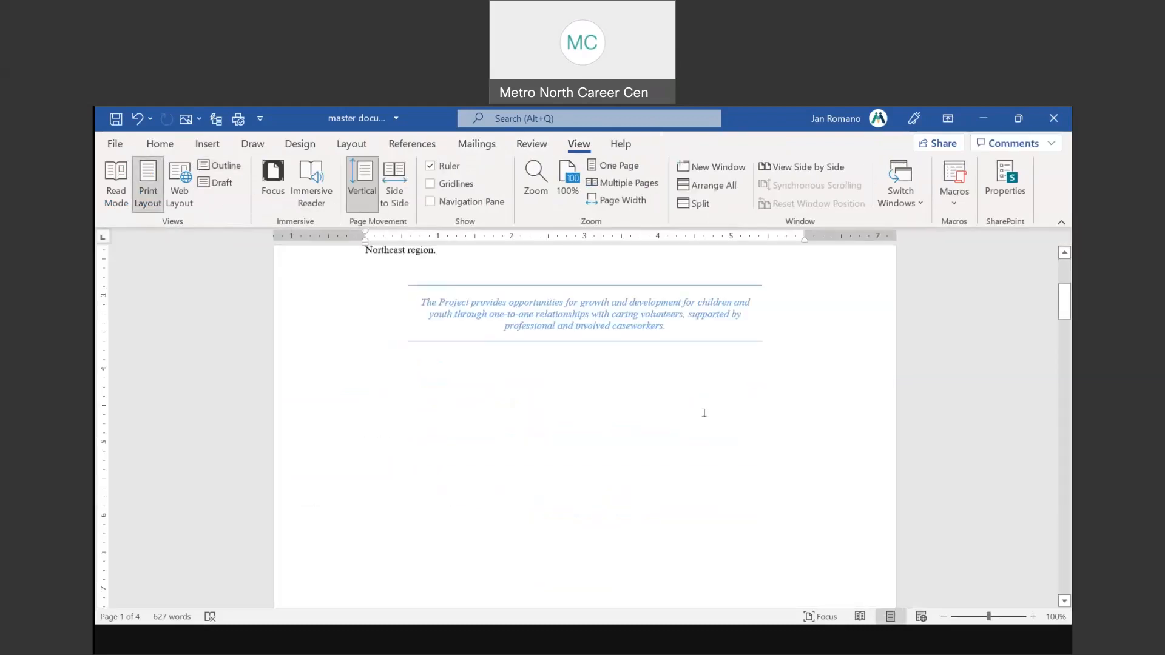
scroll(704, 415, "down", 10)
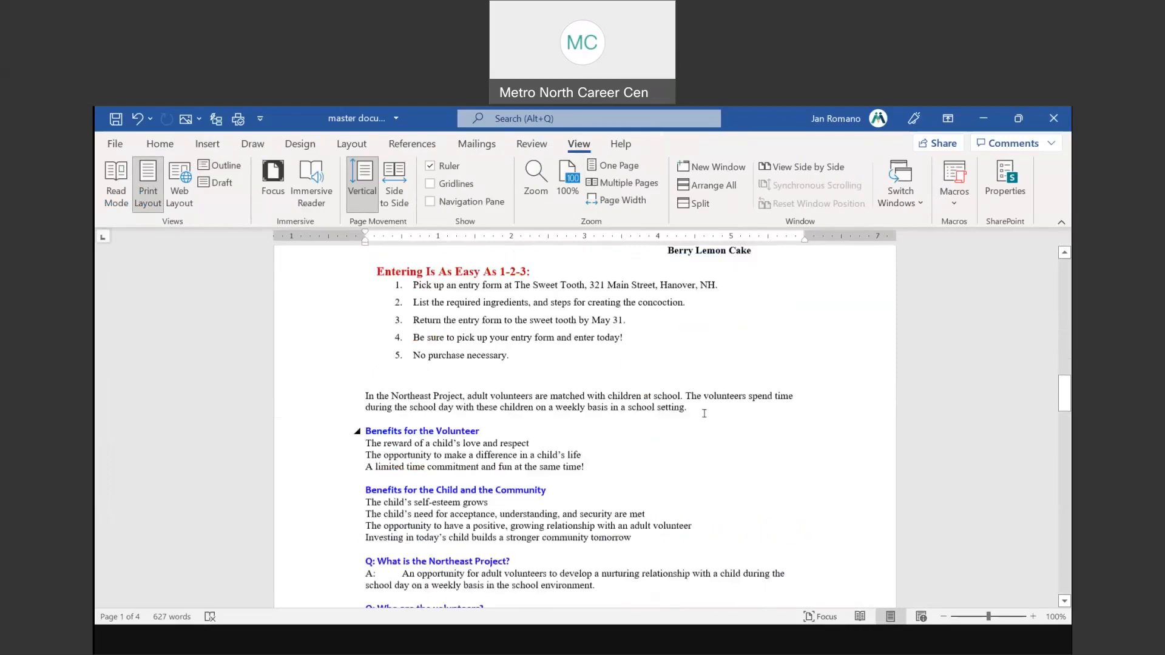
Step: Look through the document's mentoring project text, recipe contest flyer and volunteer questions, ending at the first page
scroll(704, 414, "down", 5)
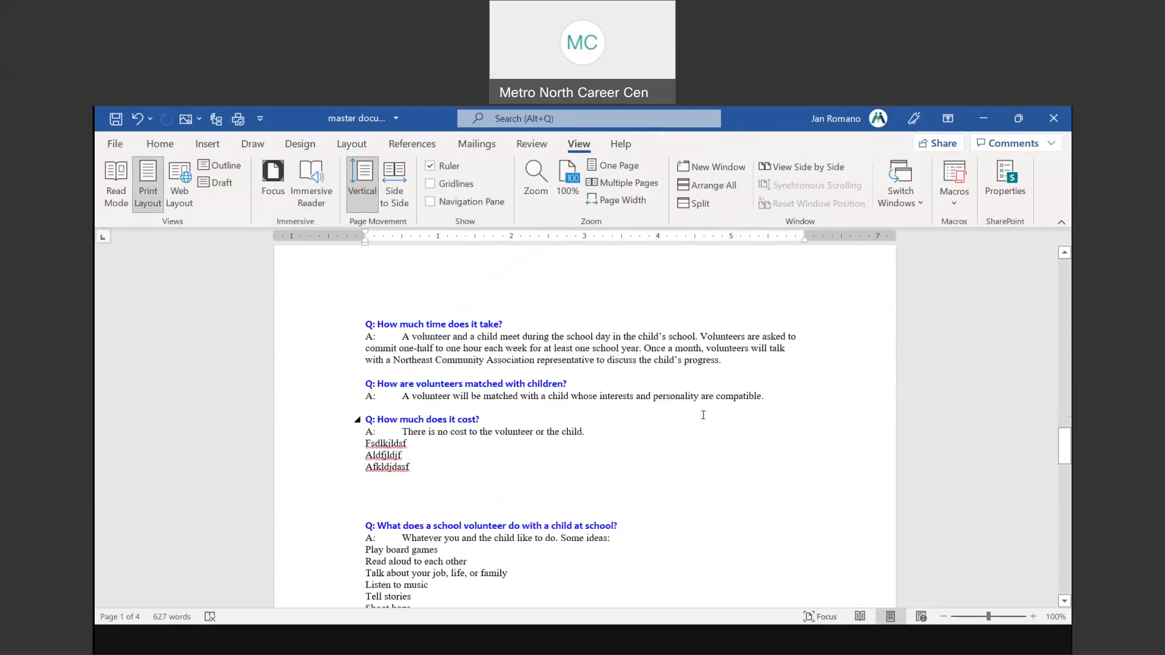
scroll(704, 414, "up", 10)
scroll(704, 414, "up", 11)
scroll(703, 415, "down", 4)
scroll(704, 416, "up", 4)
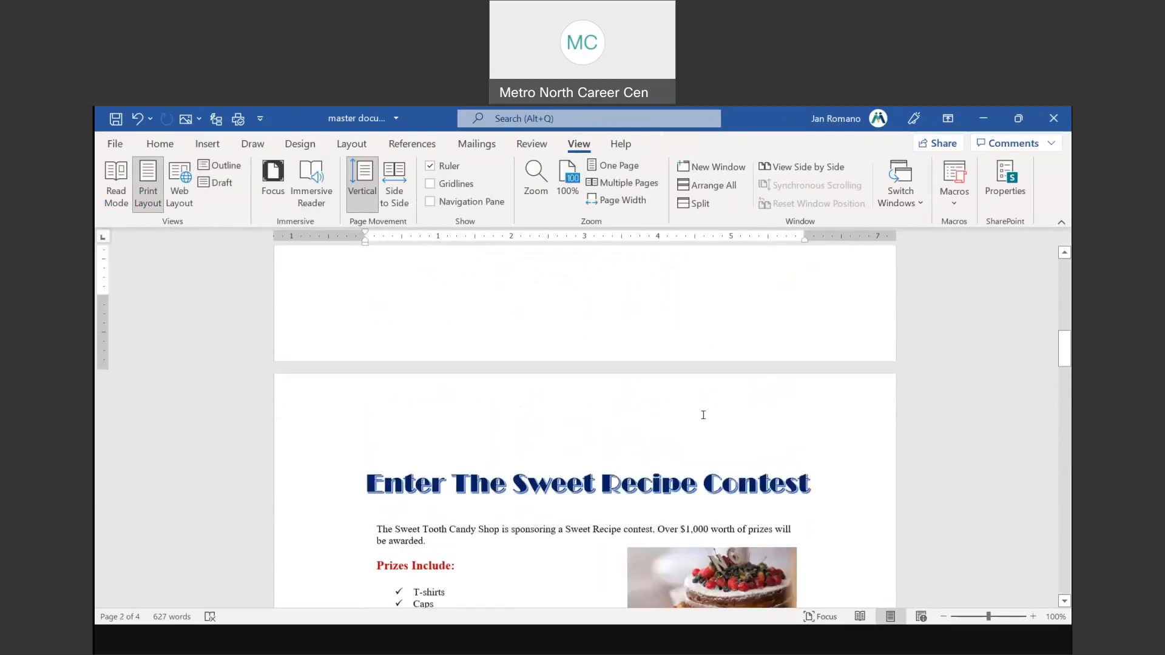
scroll(703, 417, "down", 3)
scroll(703, 417, "down", 3)
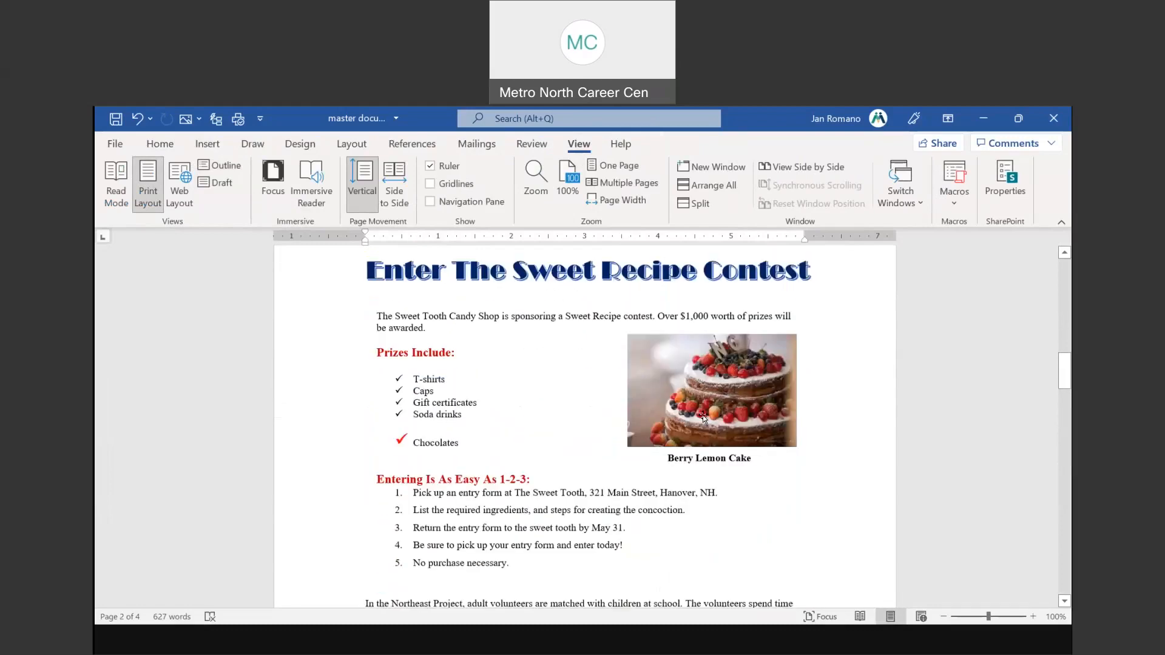
scroll(703, 416, "up", 20)
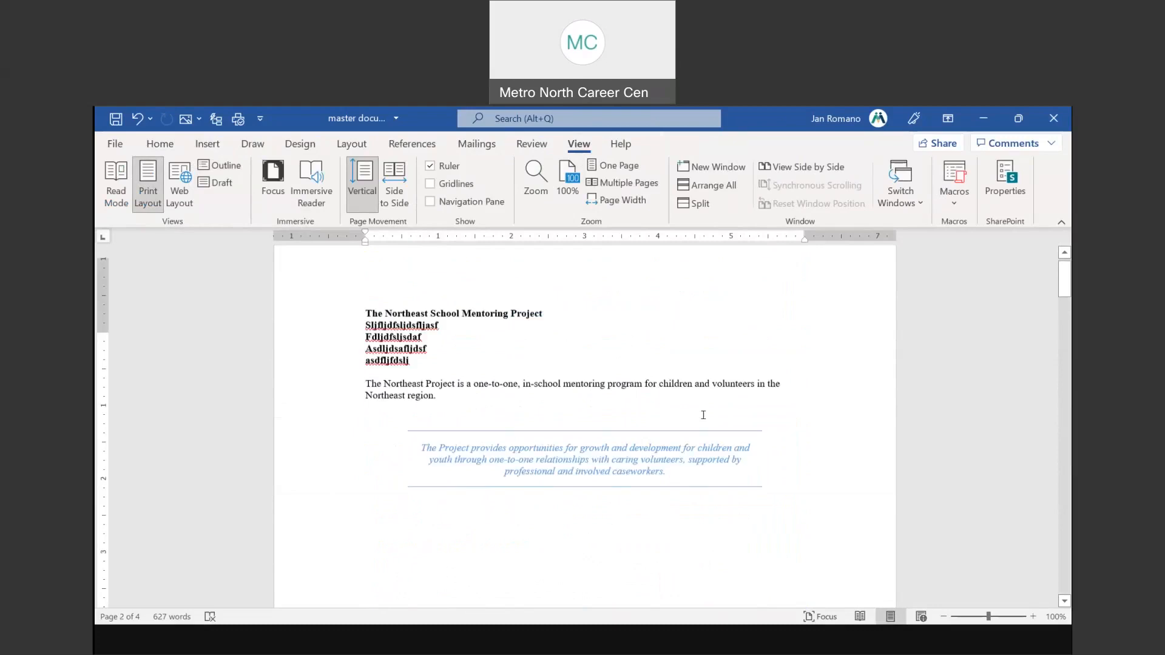
scroll(703, 415, "up", 1)
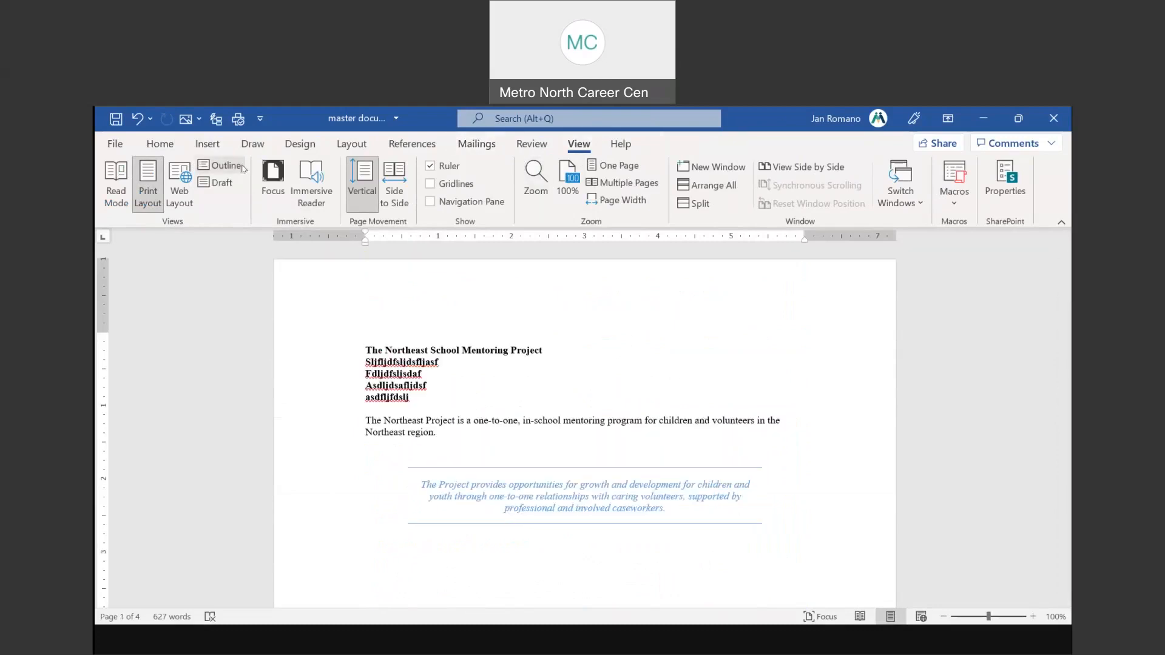
Step: Switch to Outline view and compare the outline with text formatting hidden and shown
left_click(219, 165)
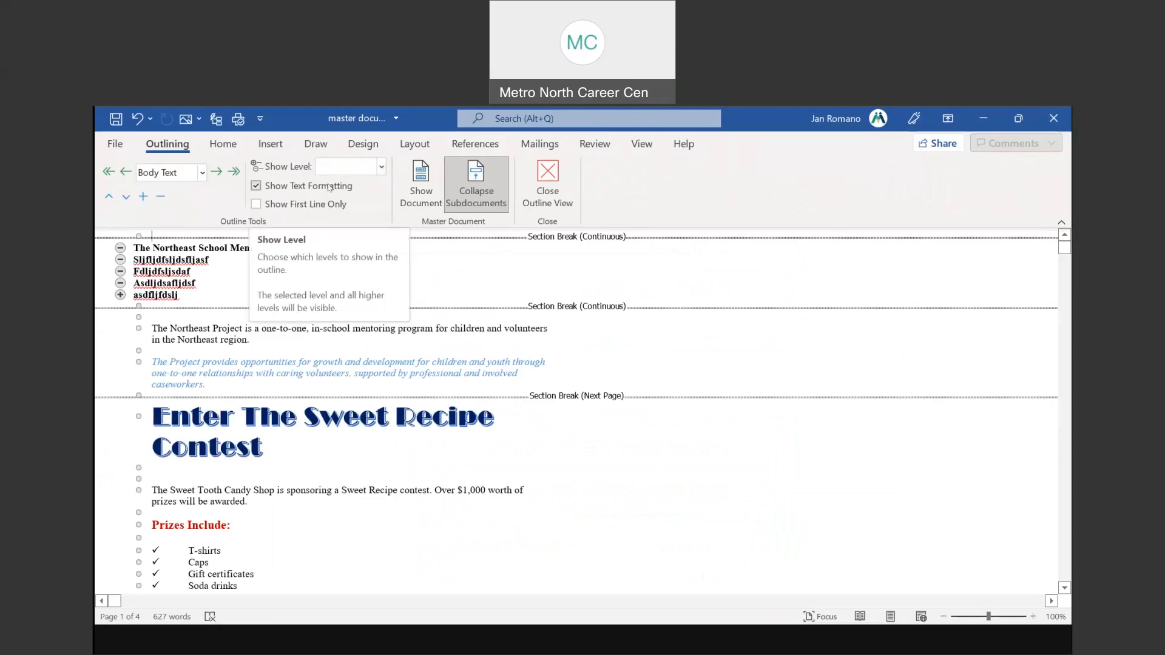
left_click(256, 186)
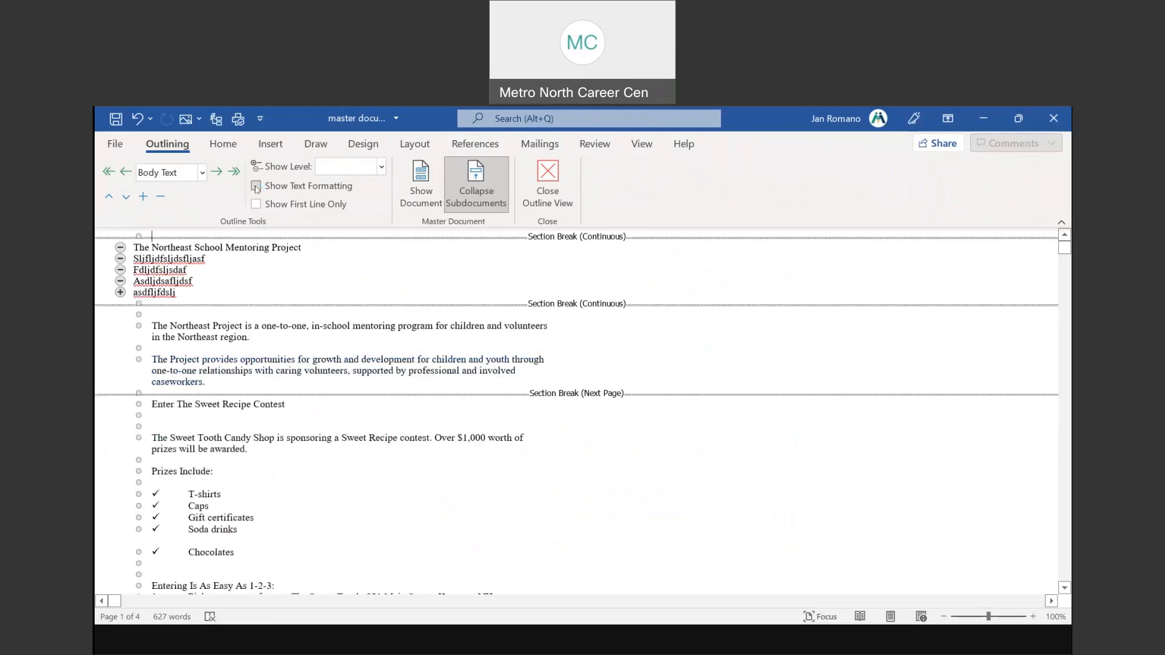
left_click(256, 186)
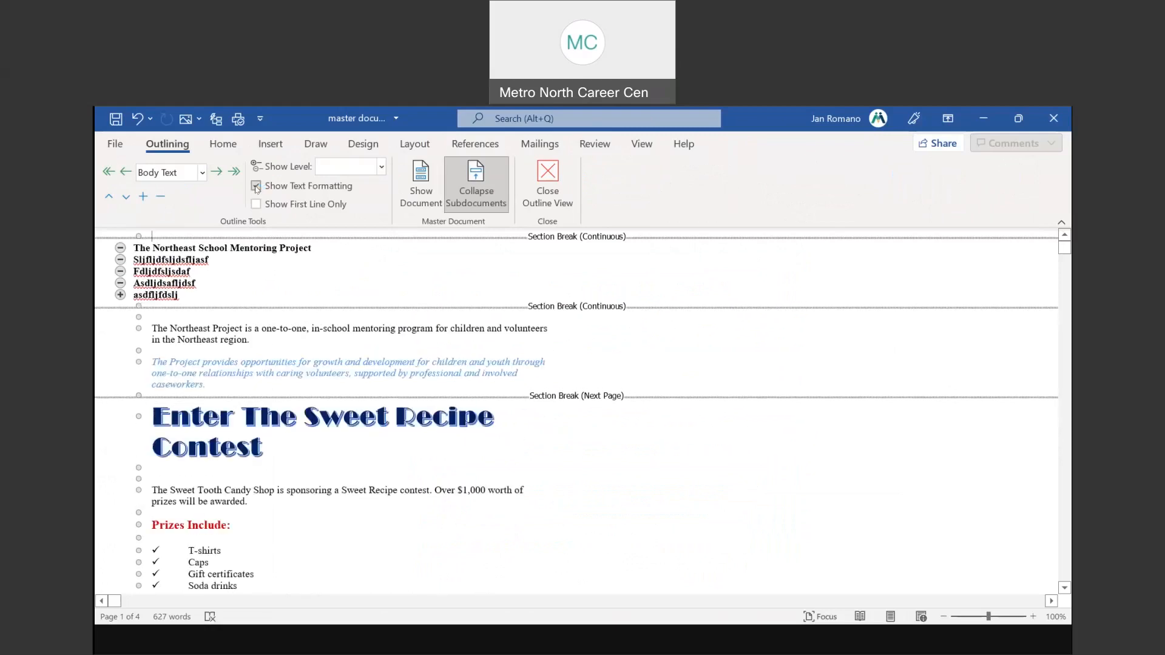
left_click(255, 187)
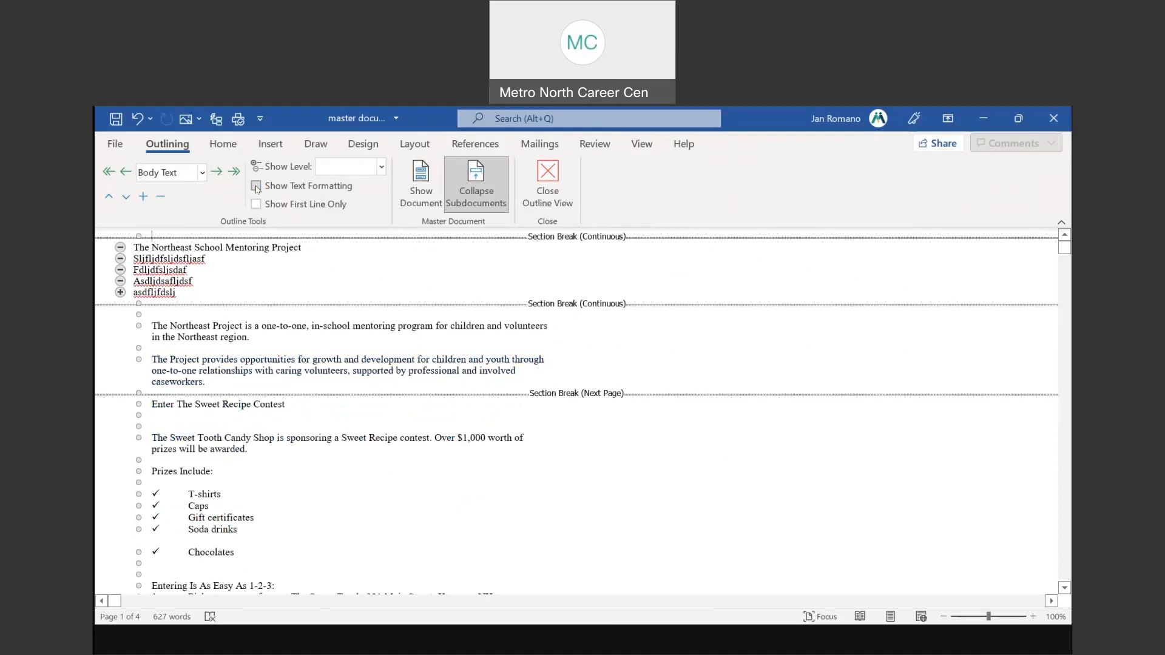
left_click(256, 187)
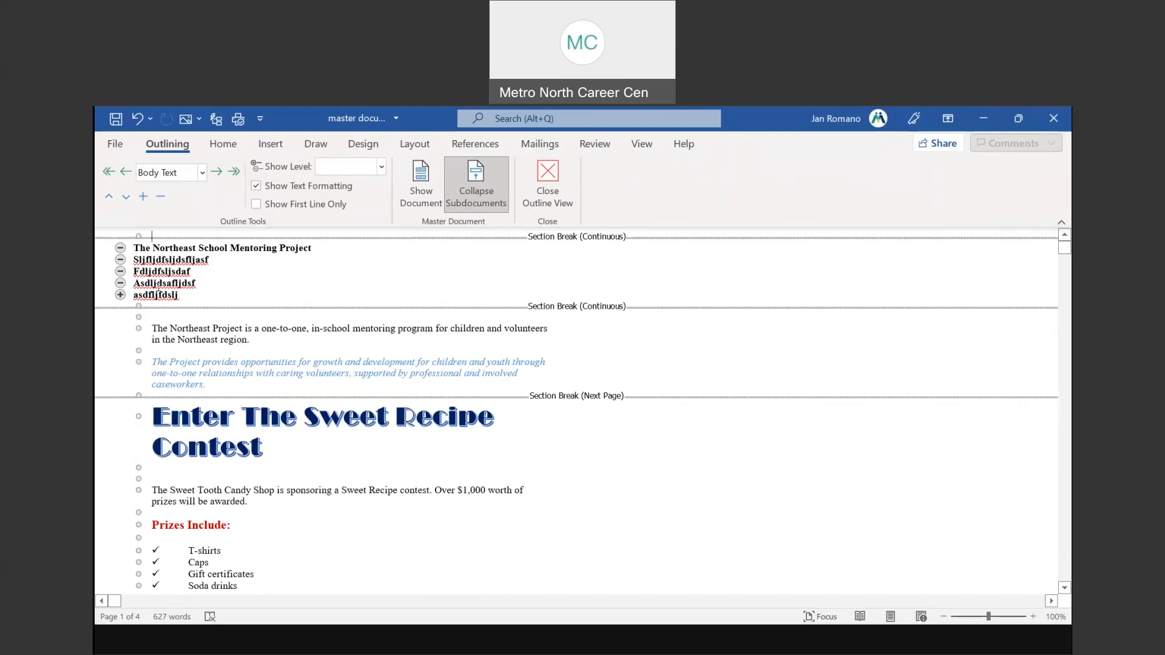
Step: Examine the outline down to the volunteer and community benefits headings, and close Outline view
scroll(451, 417, "down", 10)
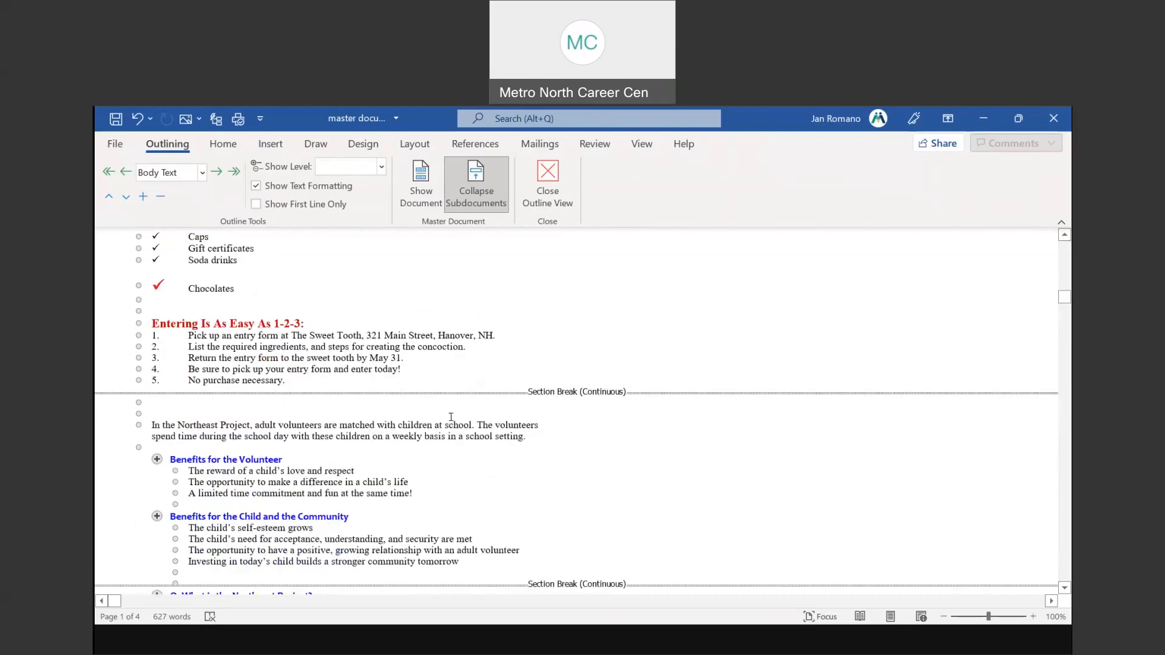
scroll(451, 417, "up", 10)
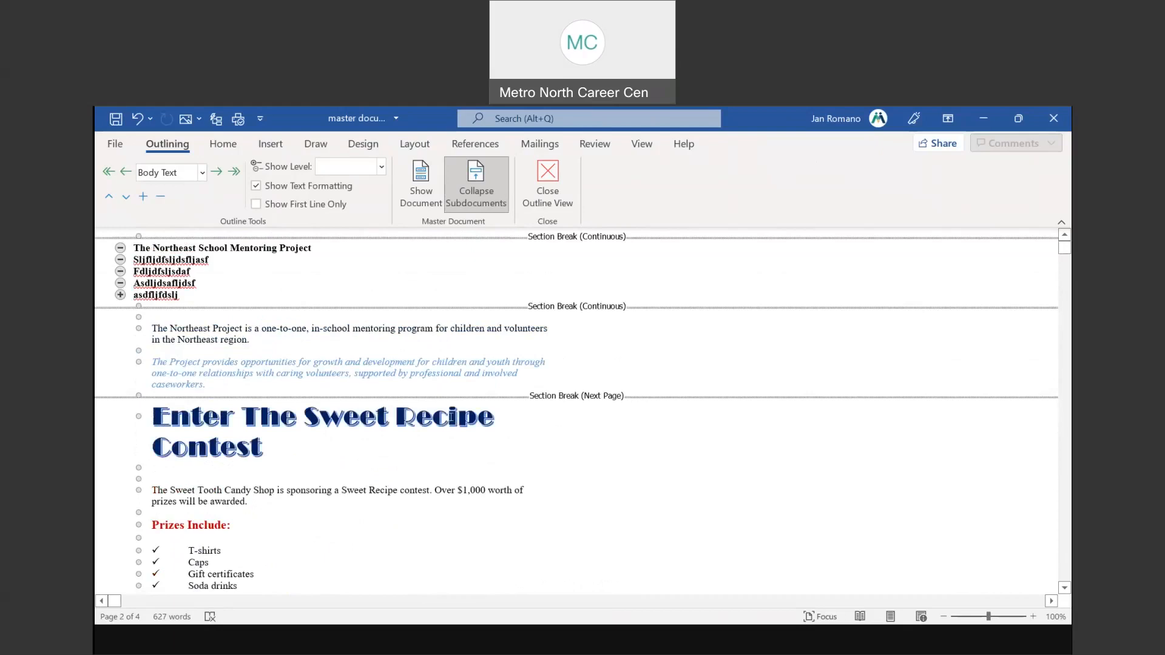
left_click(546, 188)
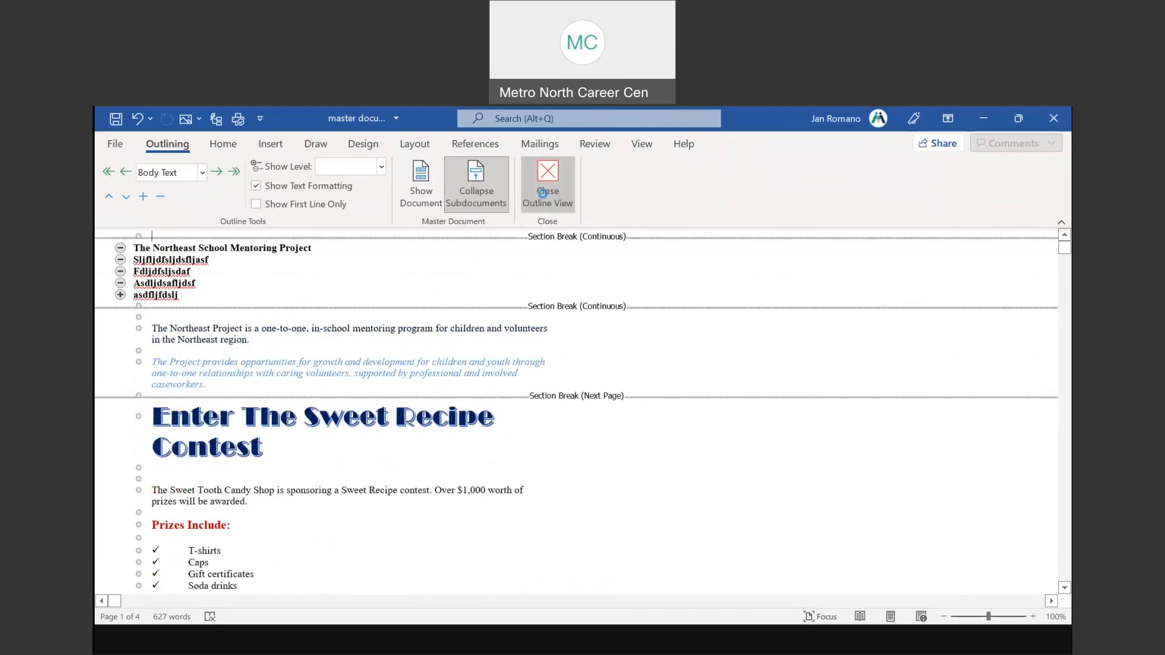
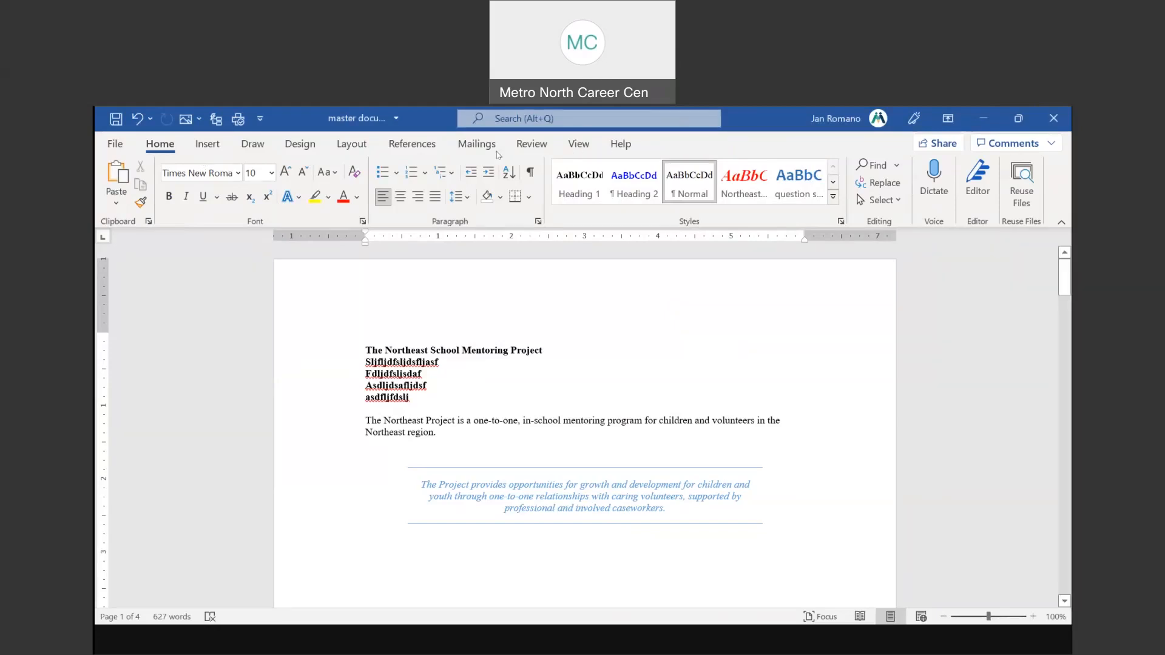
Step: Reopen Outline view and limit the outline to headings down to Level 2
left_click(579, 146)
left_click(231, 169)
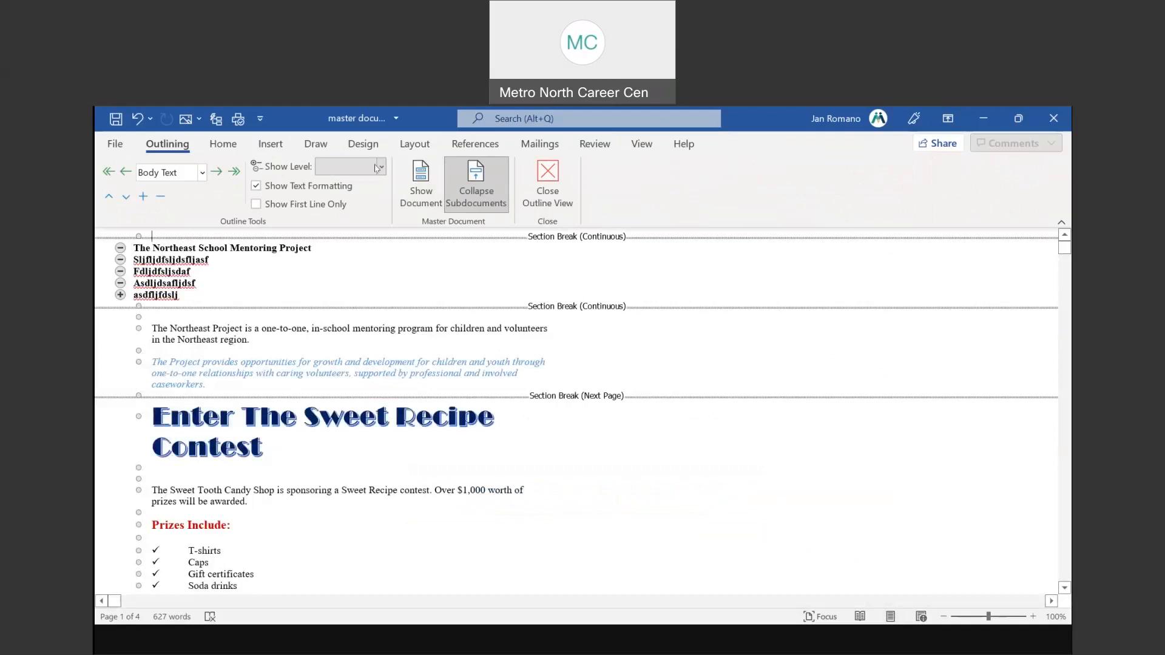
left_click(382, 168)
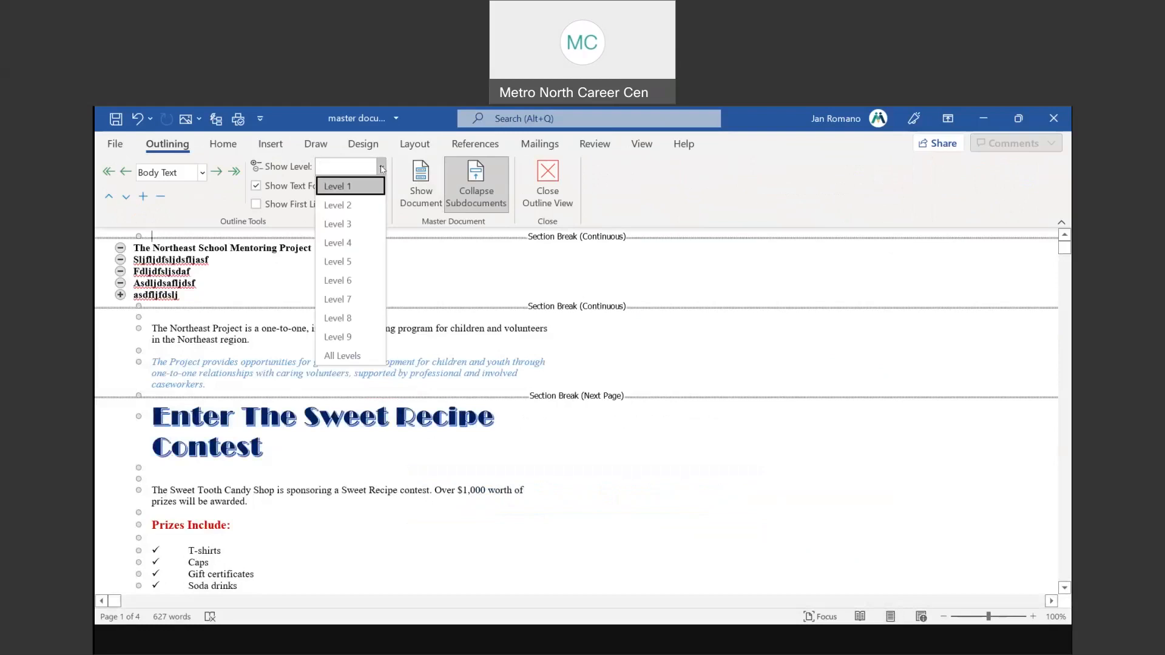
left_click(350, 206)
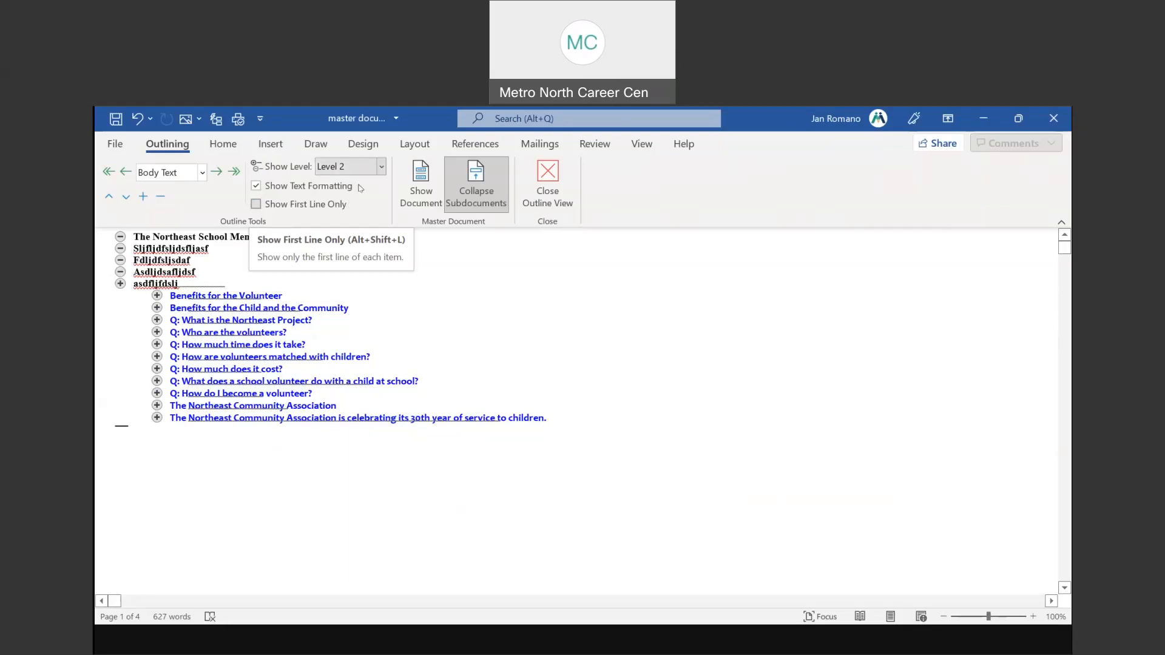
Step: Show all levels of the outline again and return to the normal page layout
left_click(381, 166)
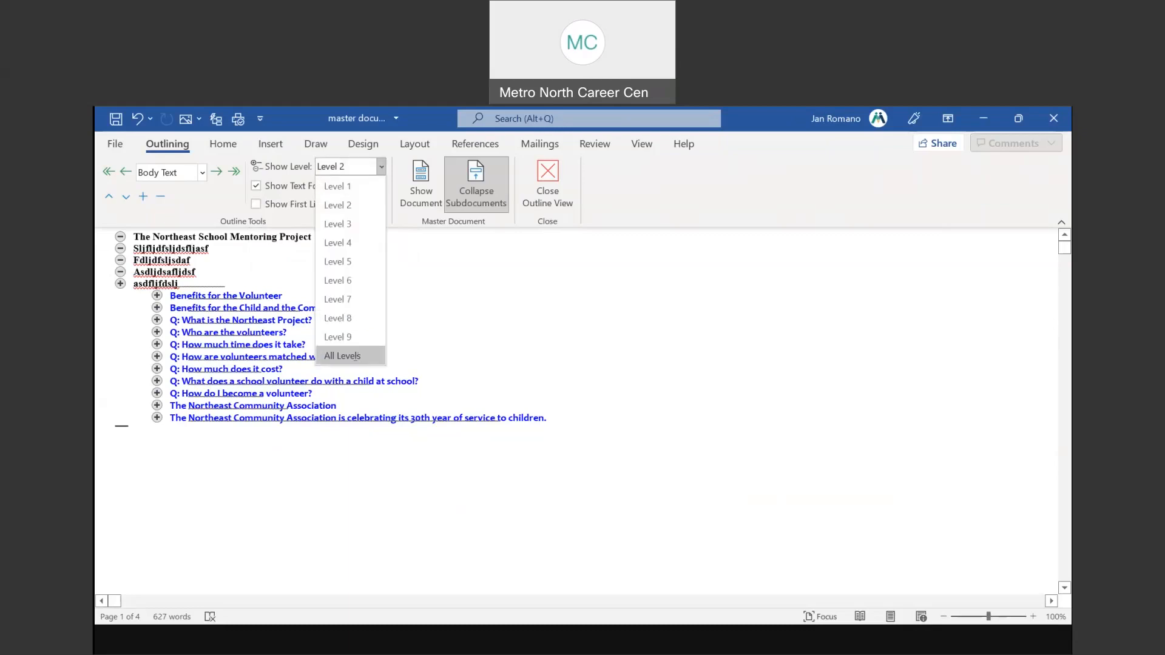
left_click(363, 355)
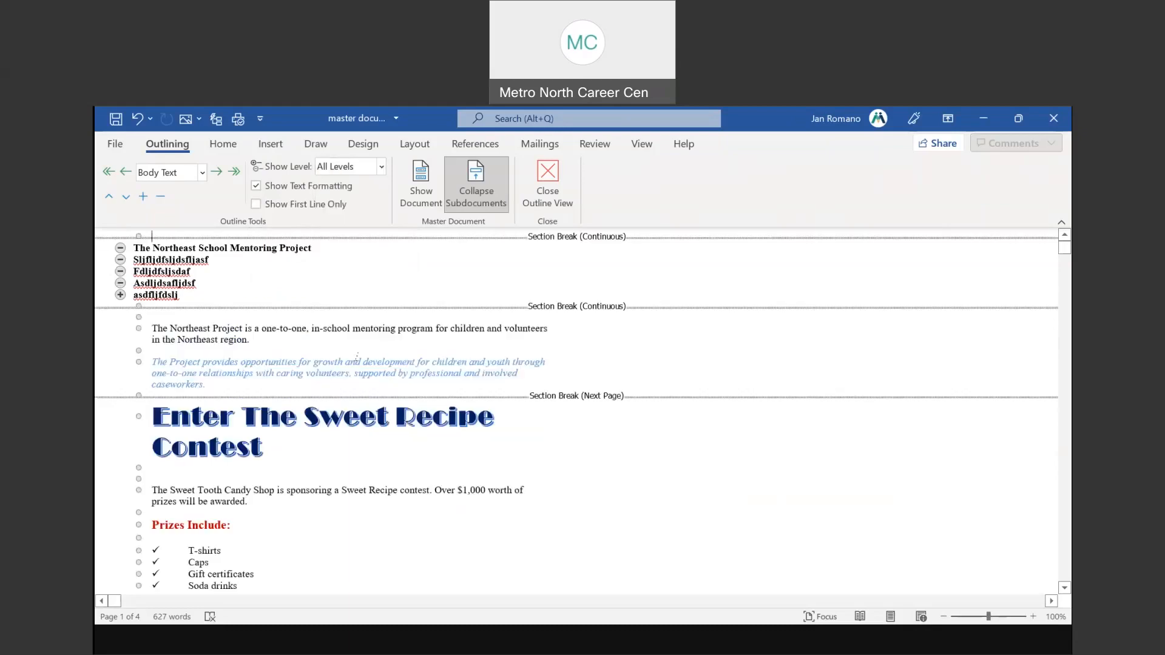
left_click(554, 195)
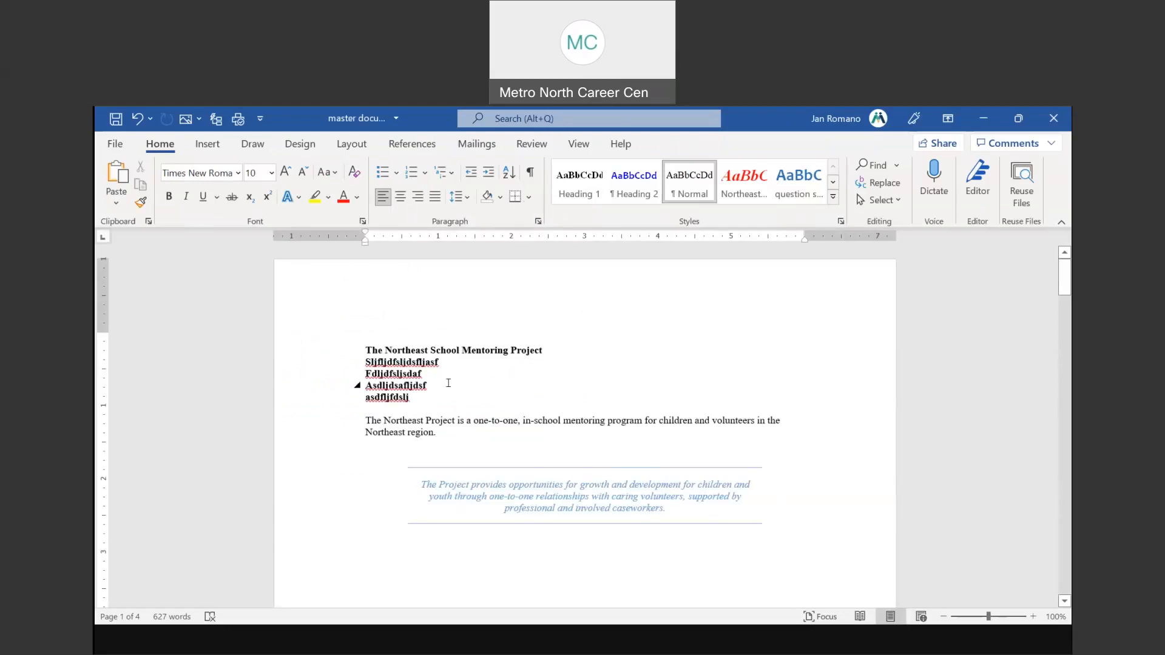
Step: Apply the Heading 3 style to the headings "Benefits for the Volunteer" and "Benefits for the Child and the Community"
scroll(448, 382, "down", 15)
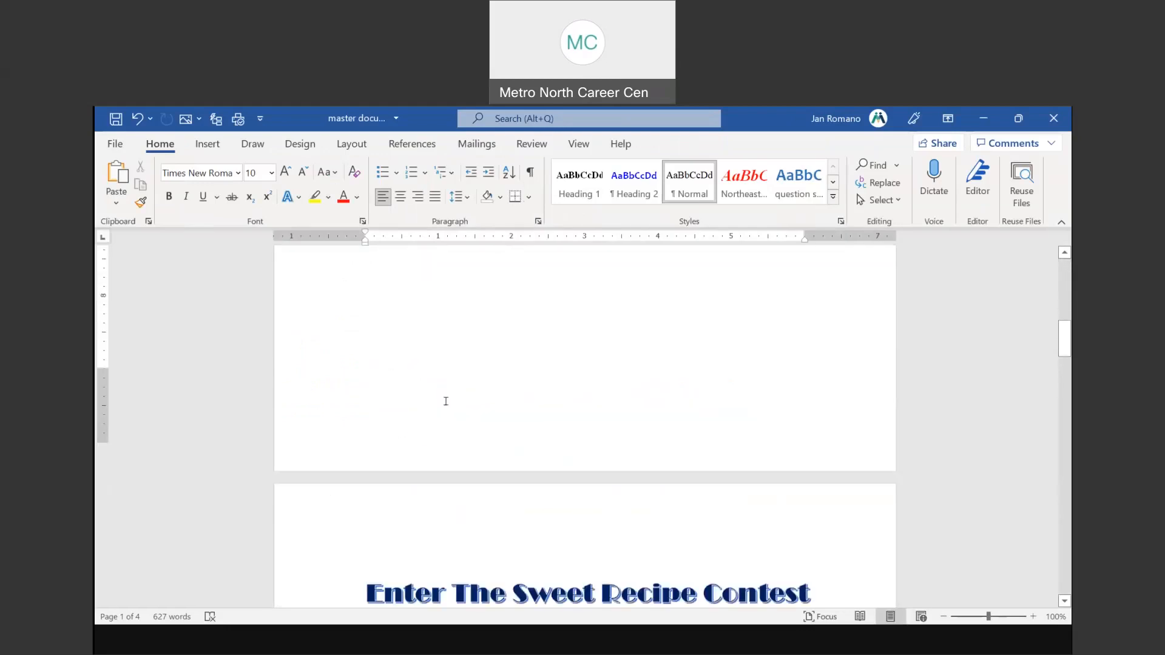
scroll(446, 403, "down", 10)
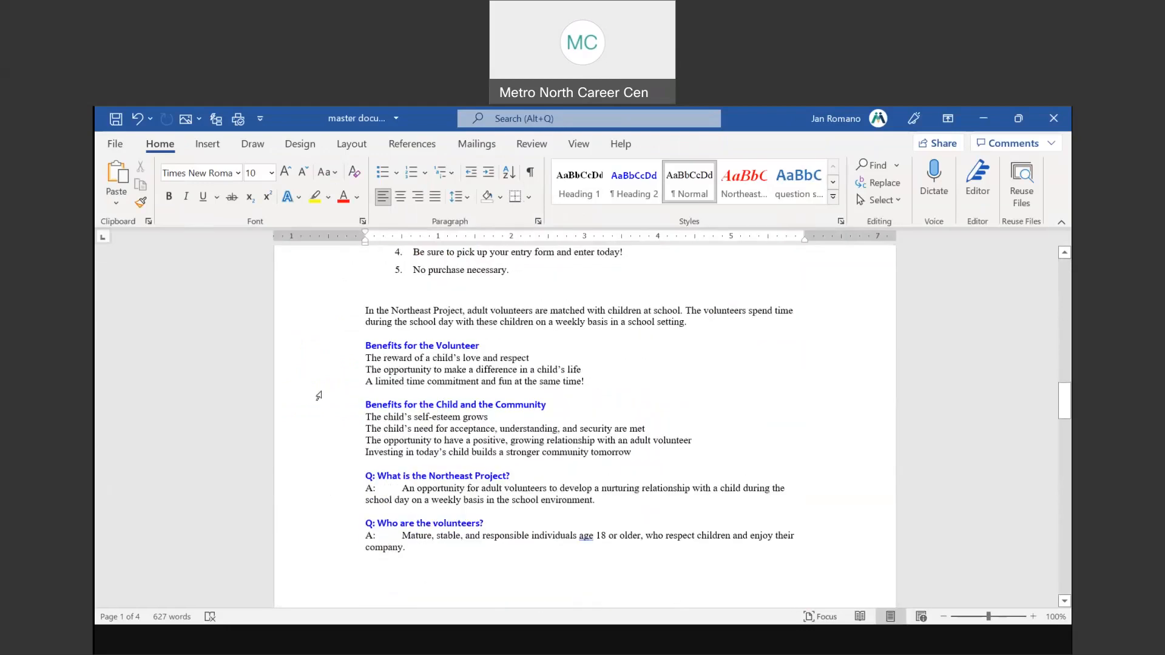
left_click(312, 346)
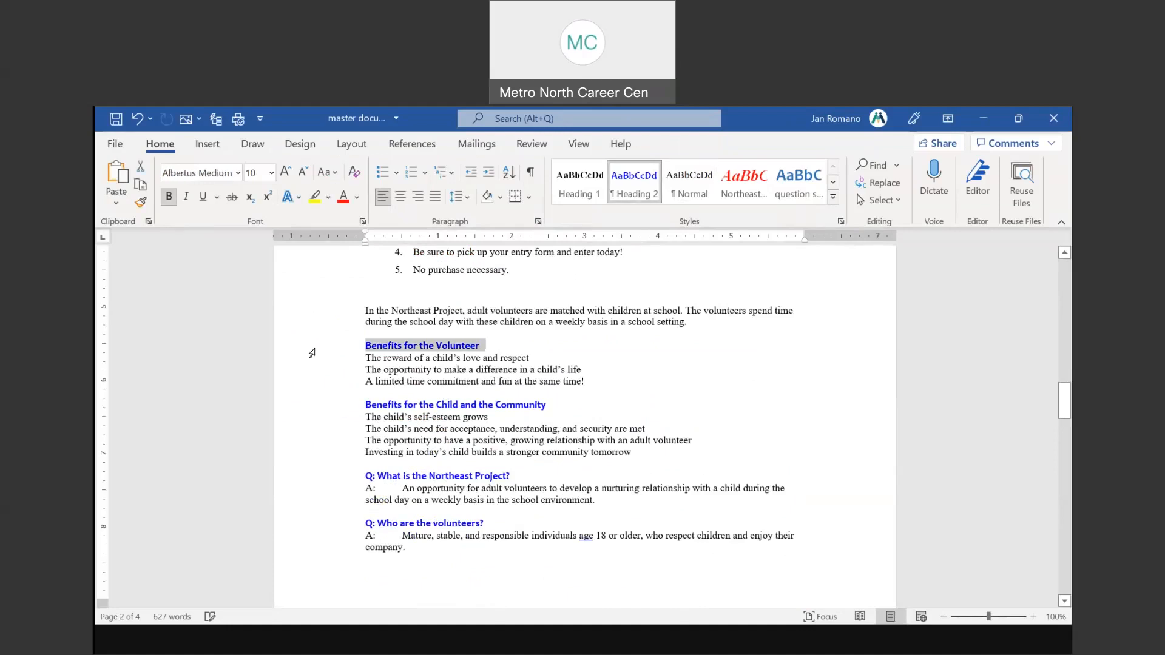
left_click(317, 408, "ctrl")
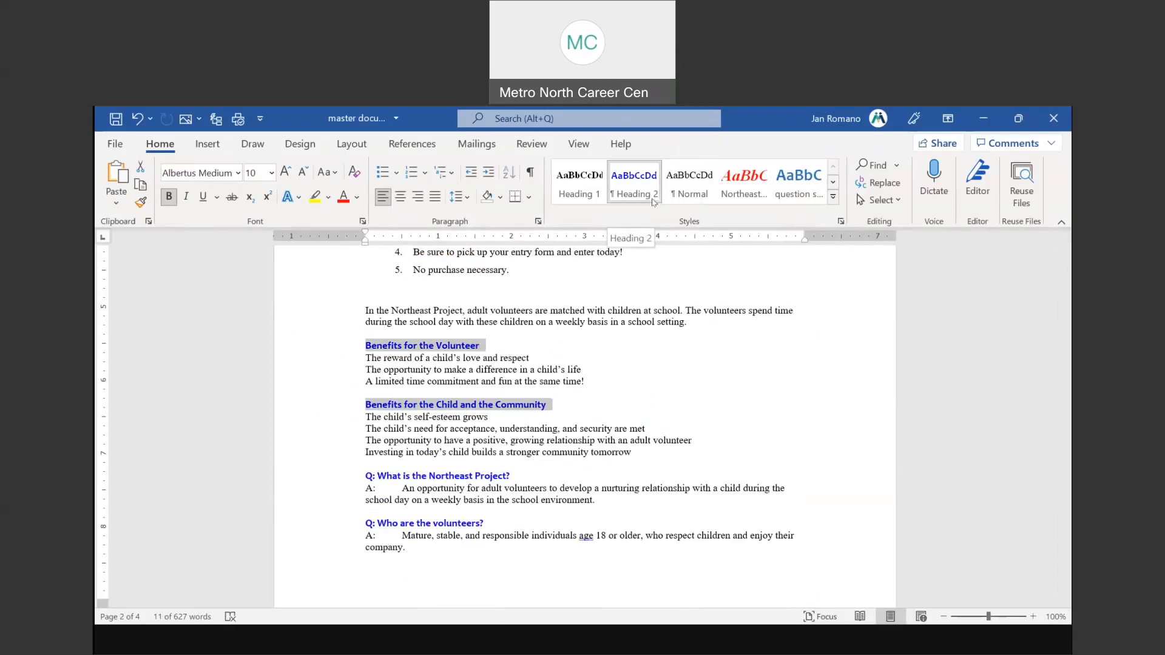
left_click(689, 182)
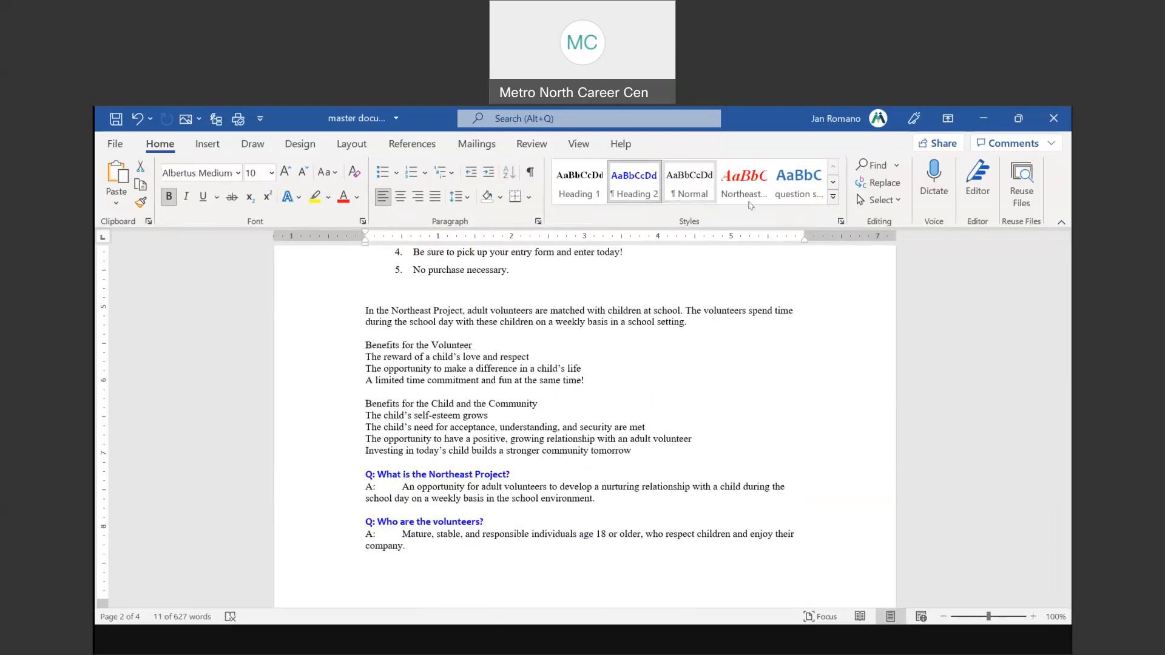
left_click(833, 198)
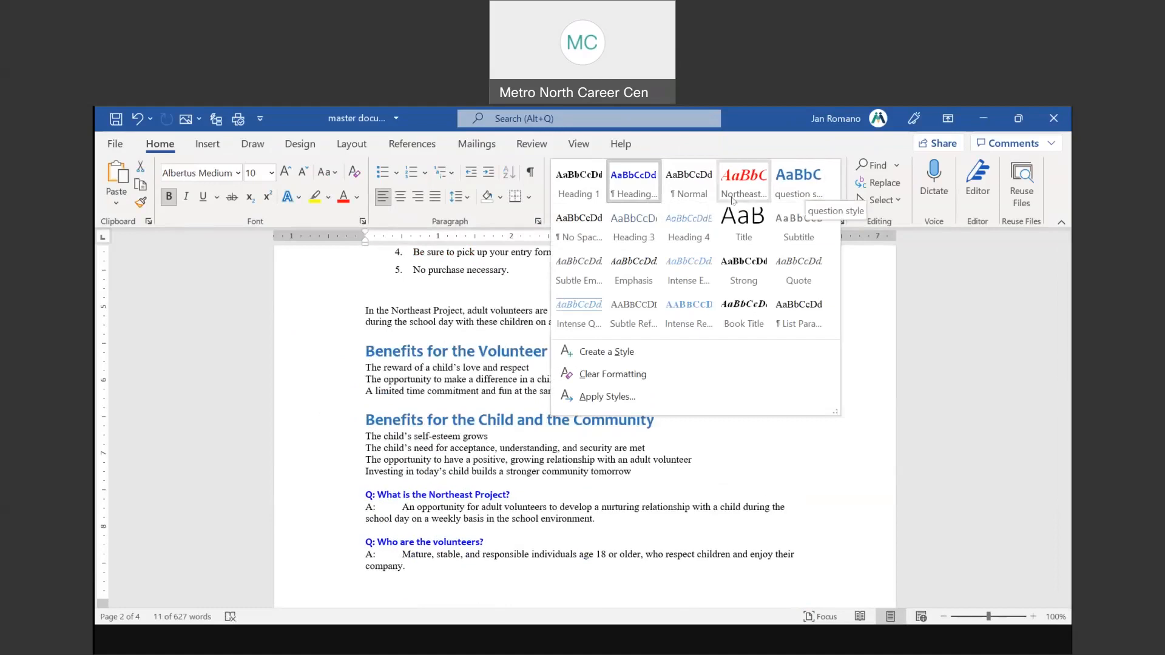
left_click(646, 228)
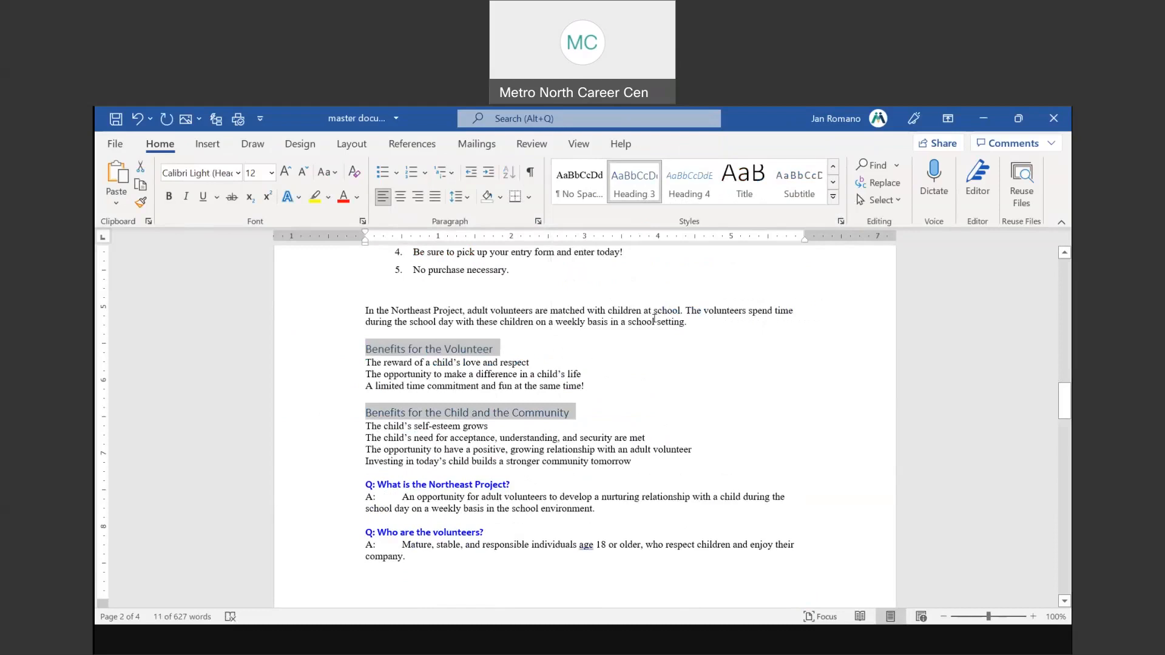
Step: Open Outline view from the start of the document and show headings down to Level 3
scroll(654, 320, "up", 15)
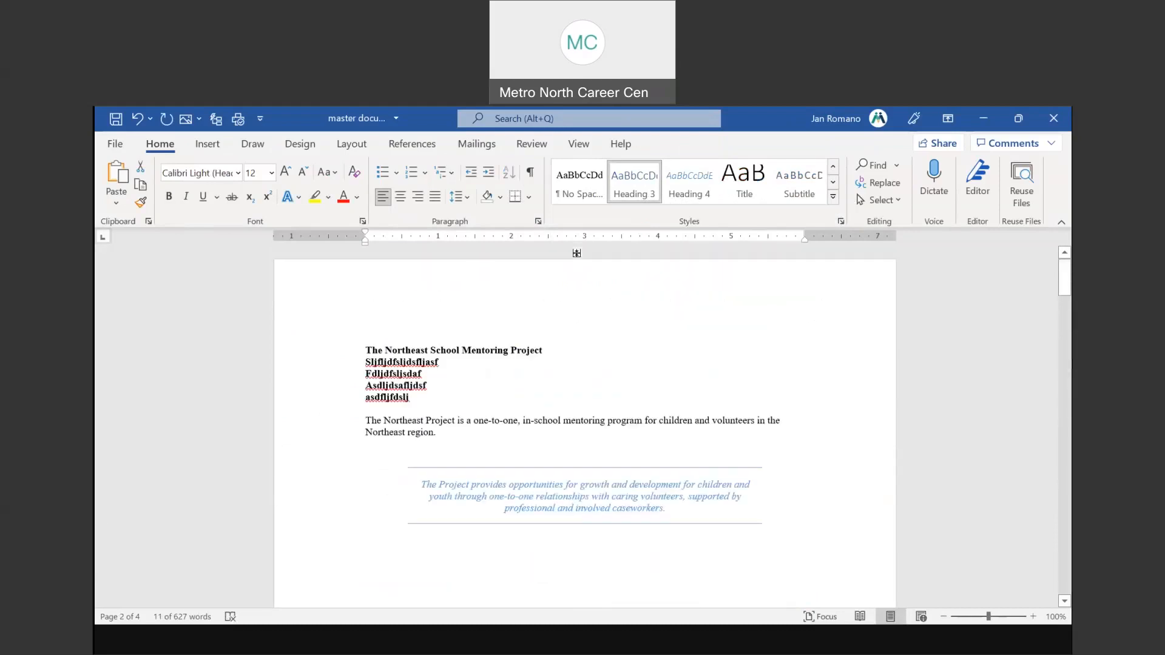
left_click(579, 143)
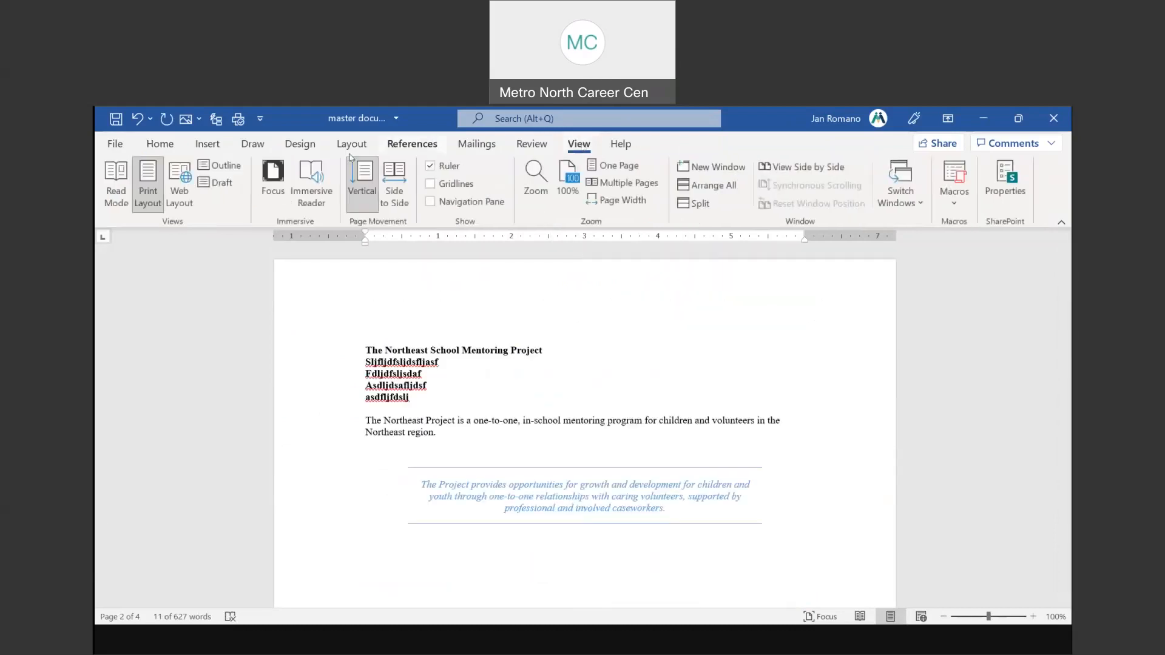
left_click(232, 168)
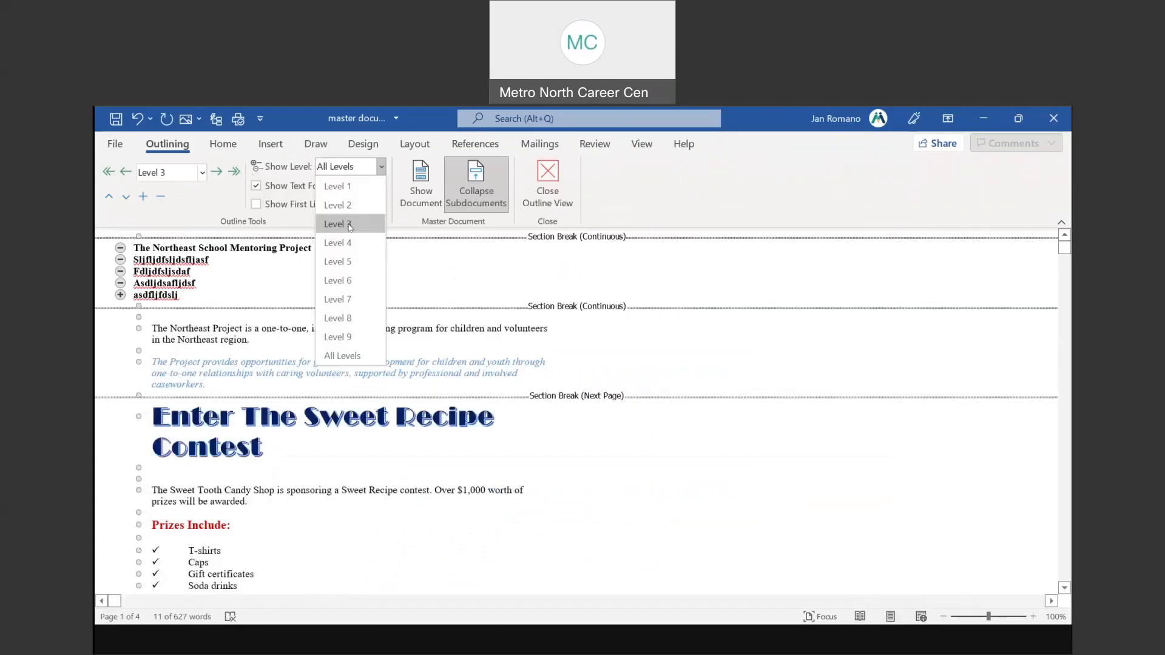
left_click(349, 224)
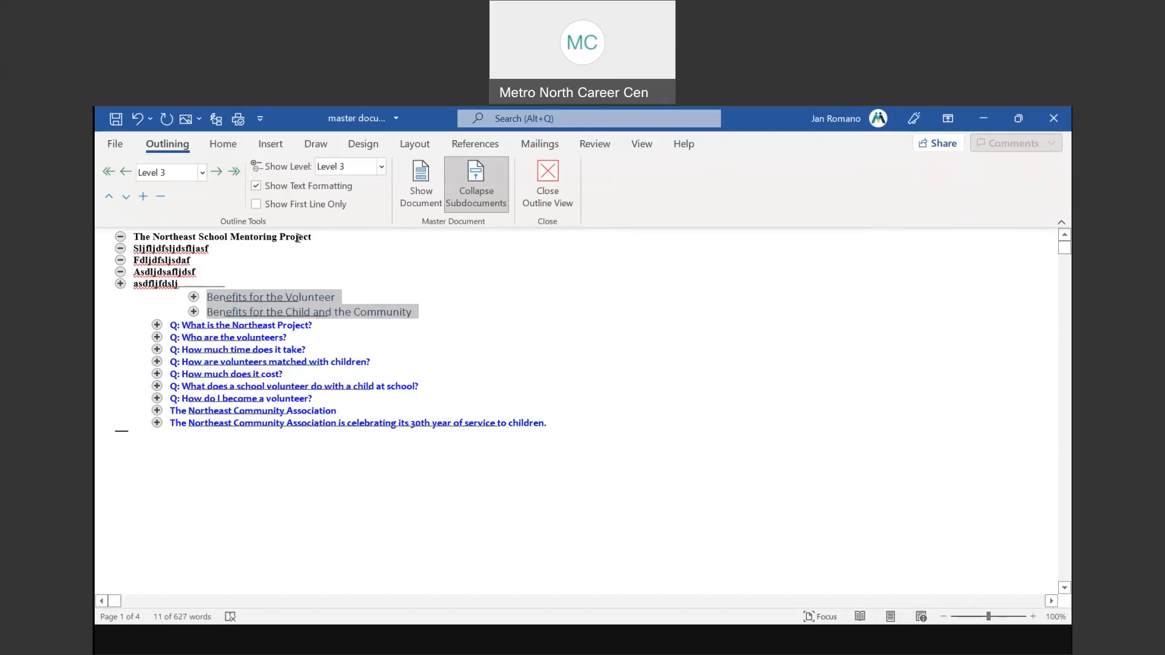
Step: Show all outline levels and turn on the master document's subdocument commands with Show Document
left_click(381, 166)
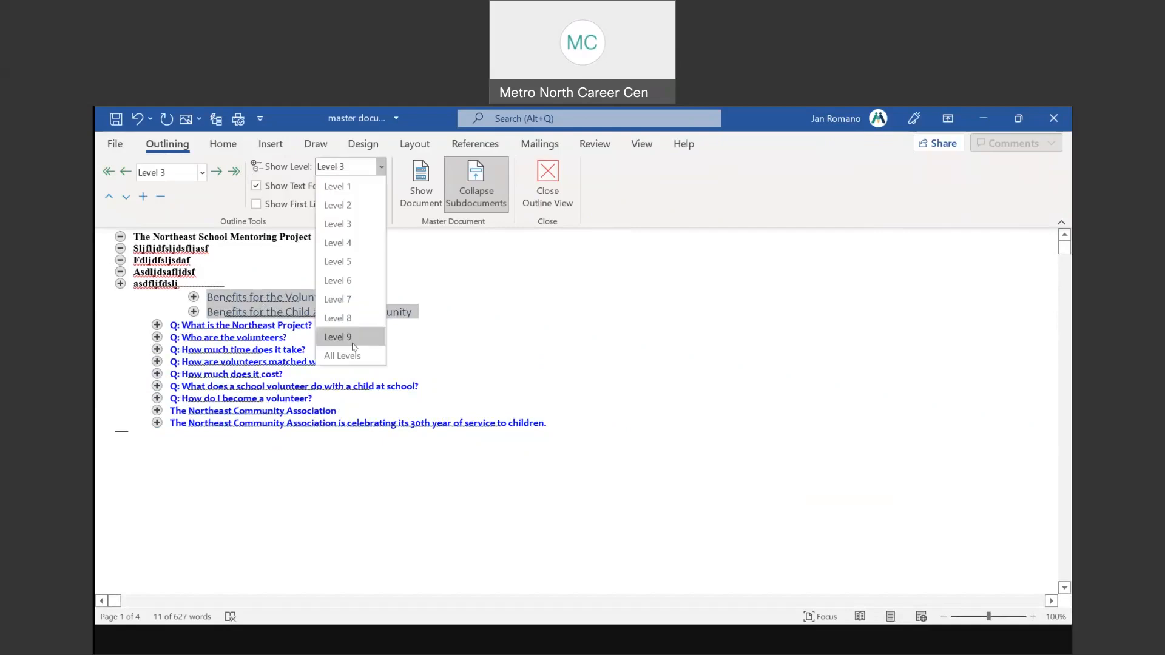
left_click(345, 355)
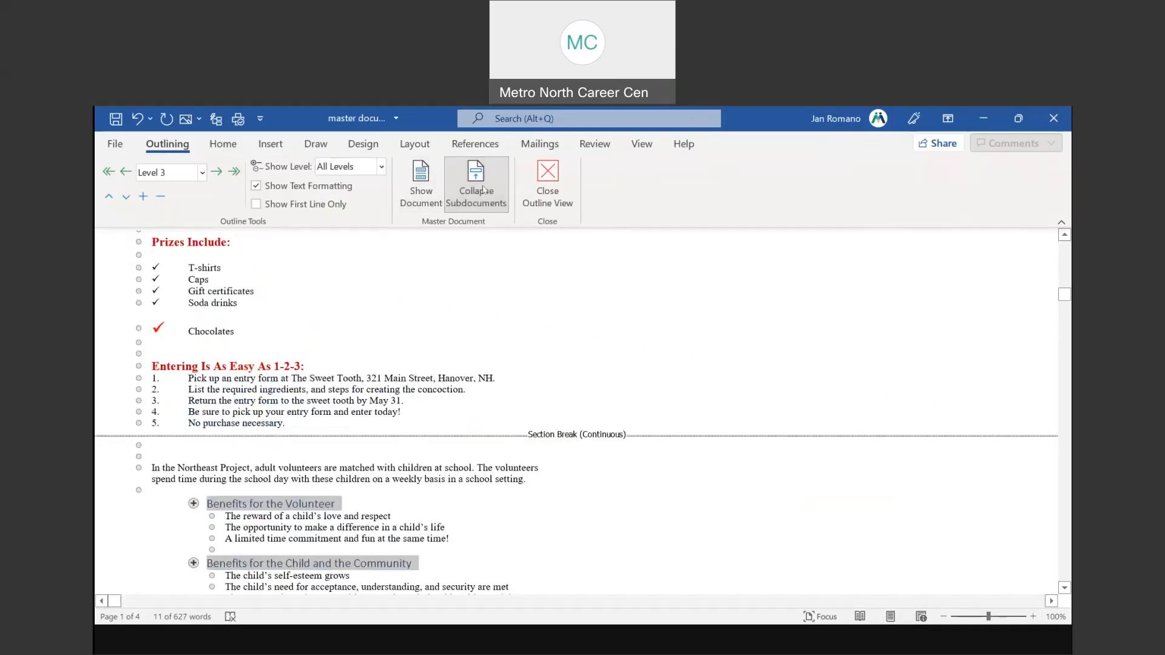
left_click(421, 188)
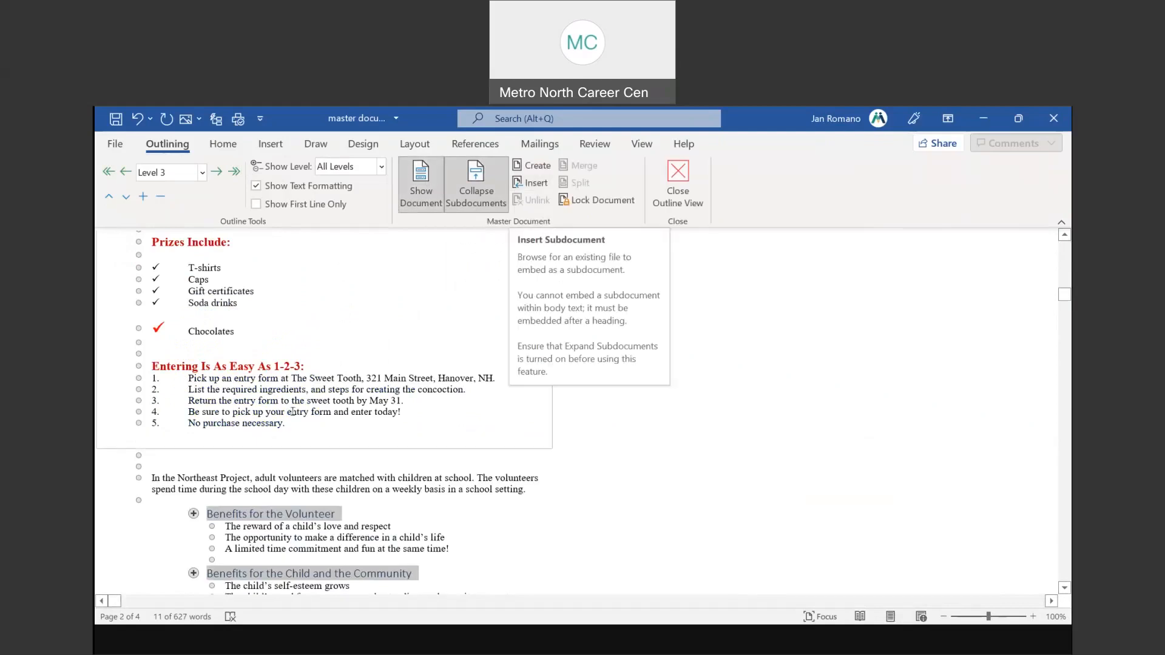
scroll(291, 412, "down", 3)
scroll(292, 412, "down", 4)
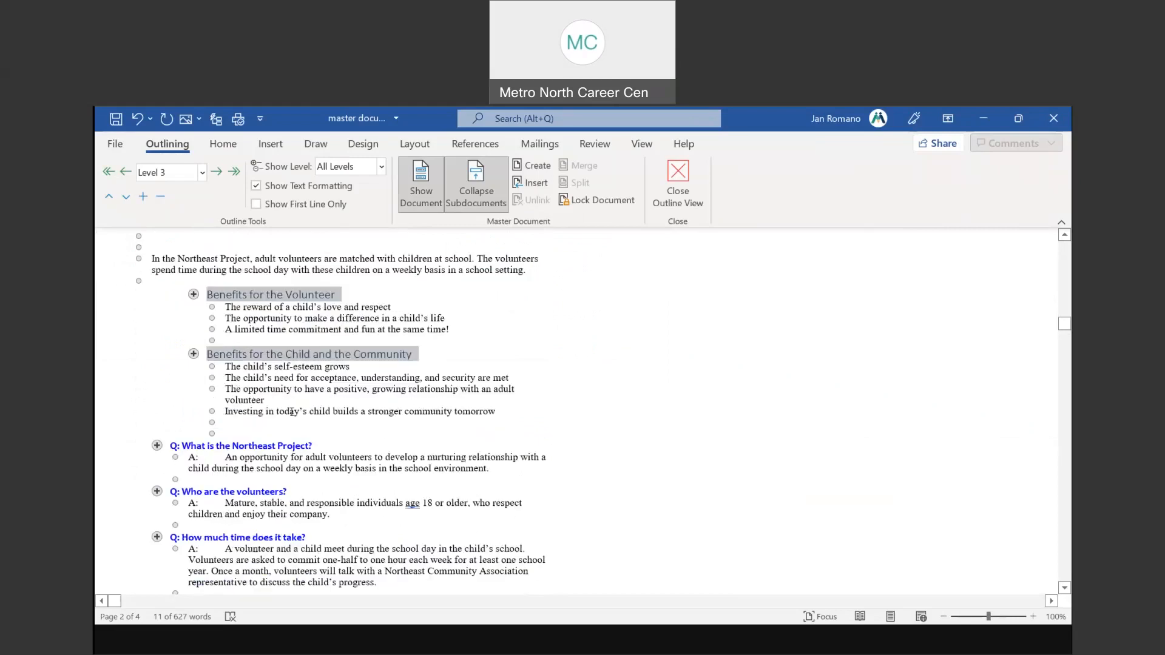
Step: Insert the file "Word tips & timesavers 12.9.21.pdf" as a subdocument below the answer to "How do I become a volunteer?", renaming the conflicting style
scroll(196, 436, "down", 4)
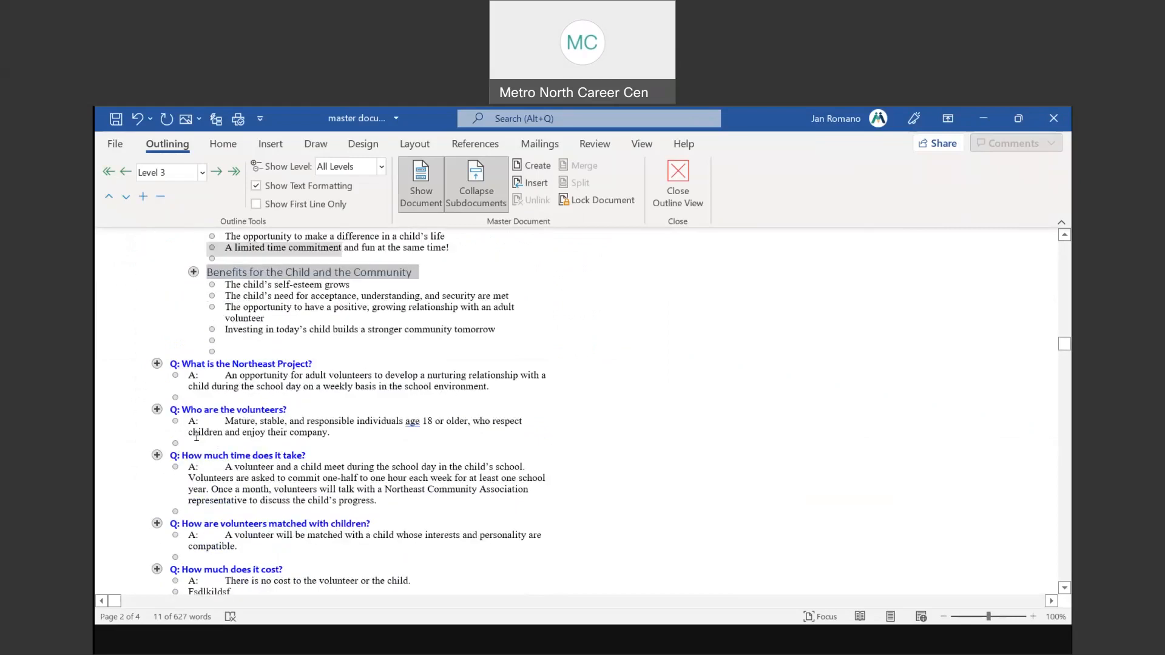
scroll(195, 435, "down", 7)
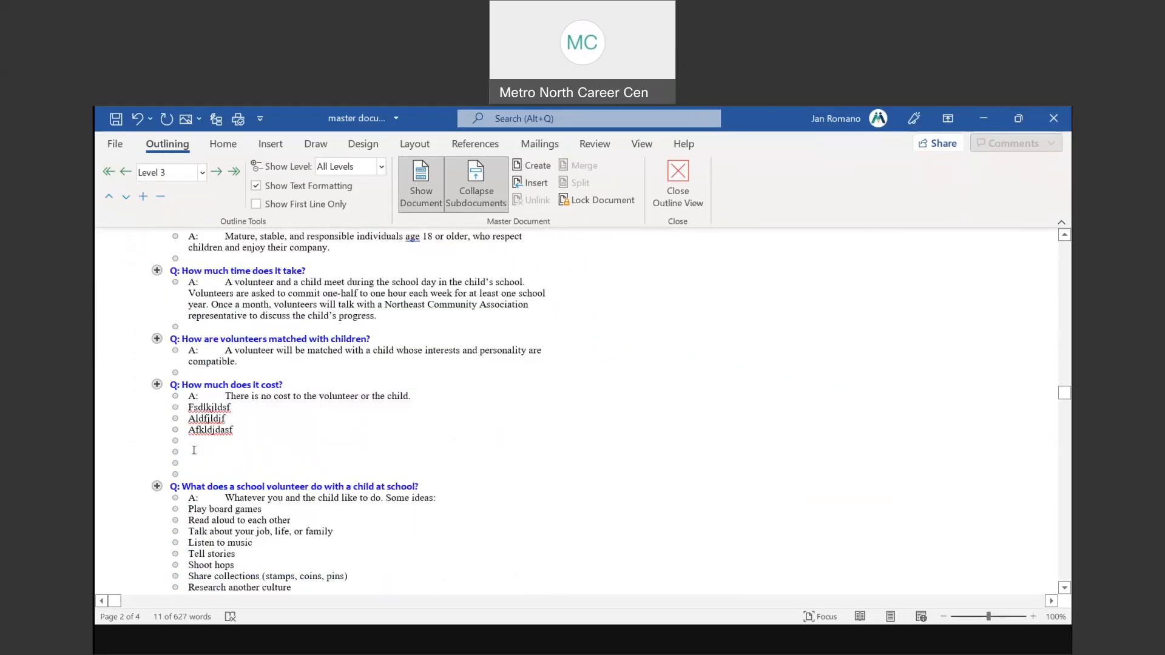
scroll(194, 451, "down", 1)
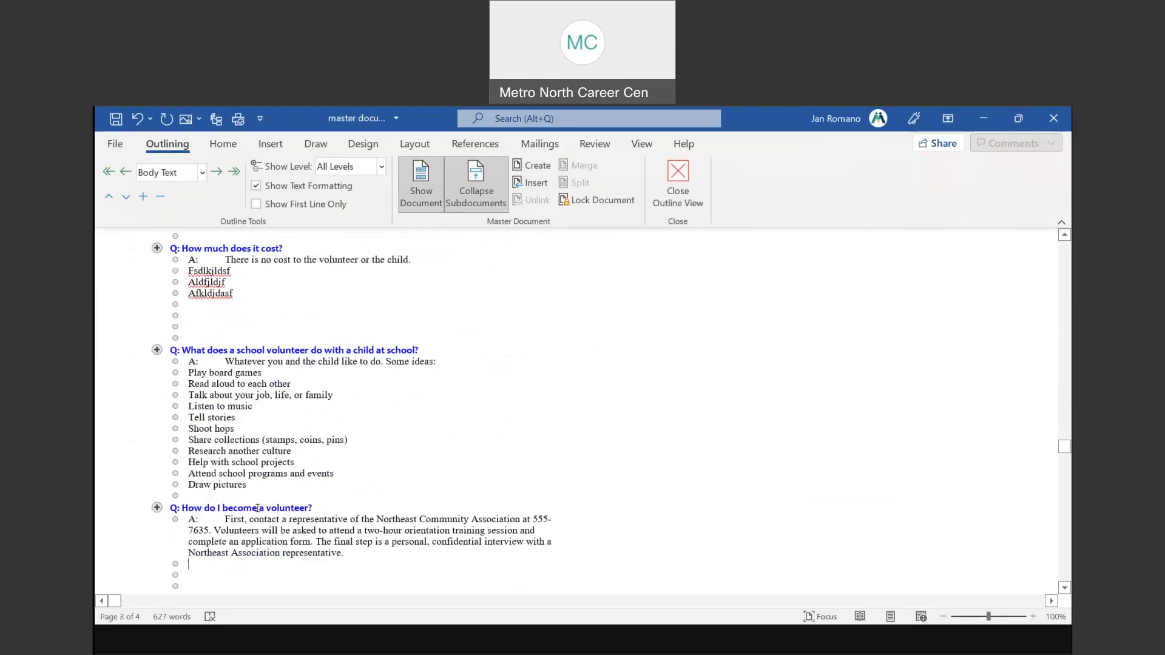
left_click(539, 184)
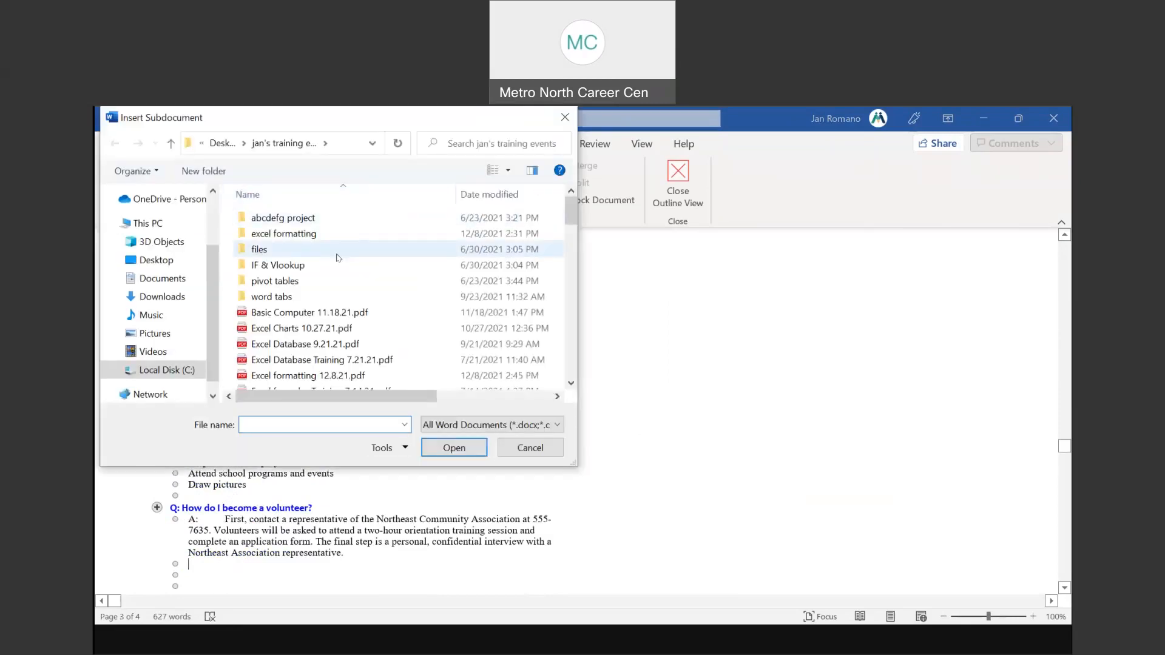
scroll(364, 279, "down", 1)
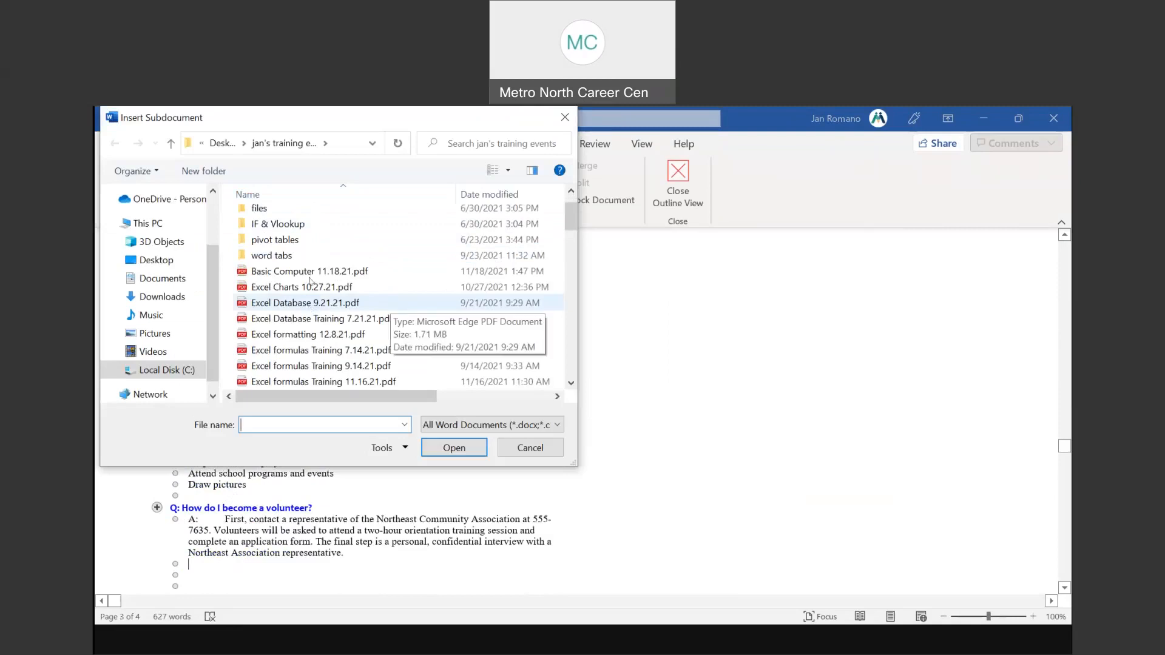
scroll(319, 319, "down", 10)
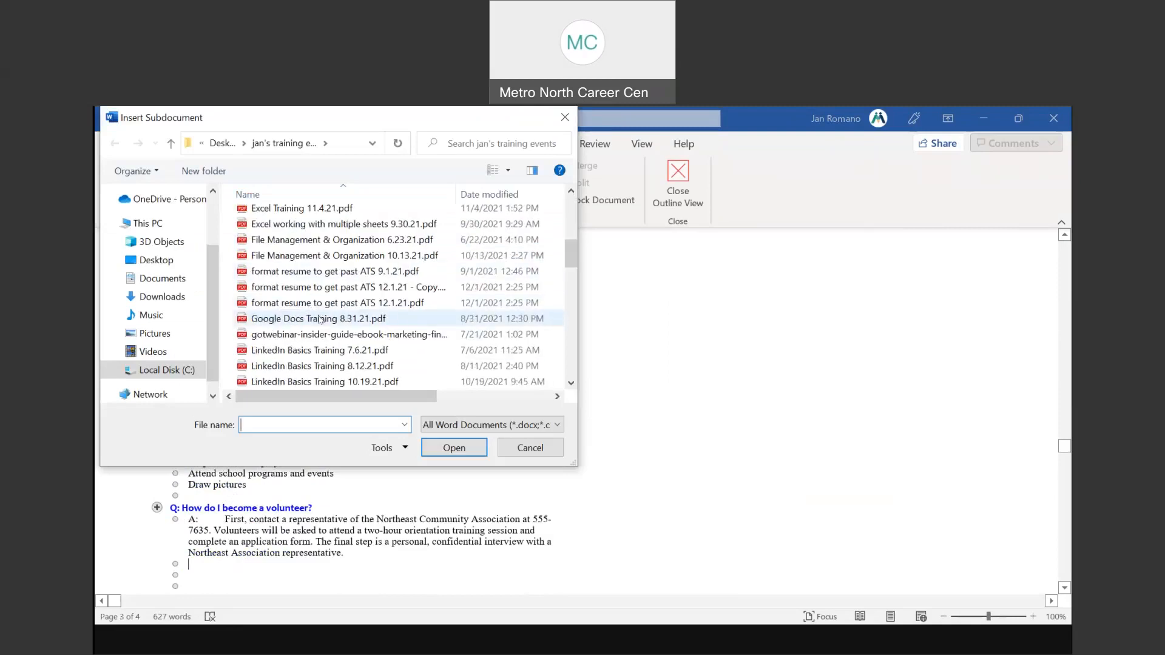
scroll(320, 320, "down", 2)
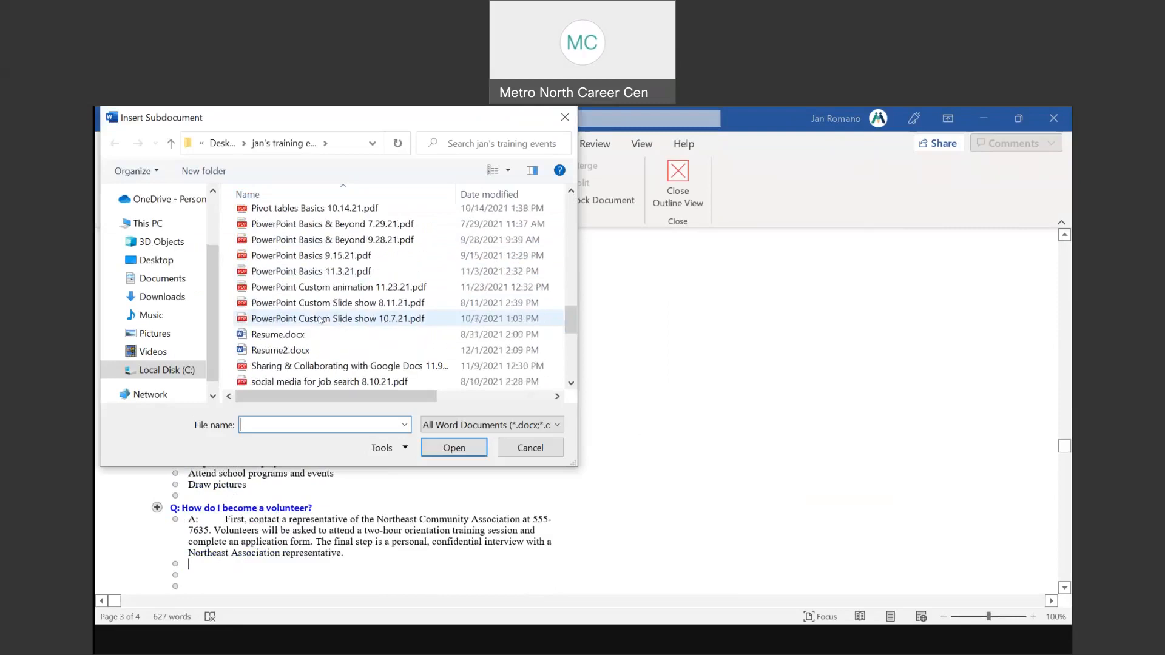
scroll(320, 320, "down", 1)
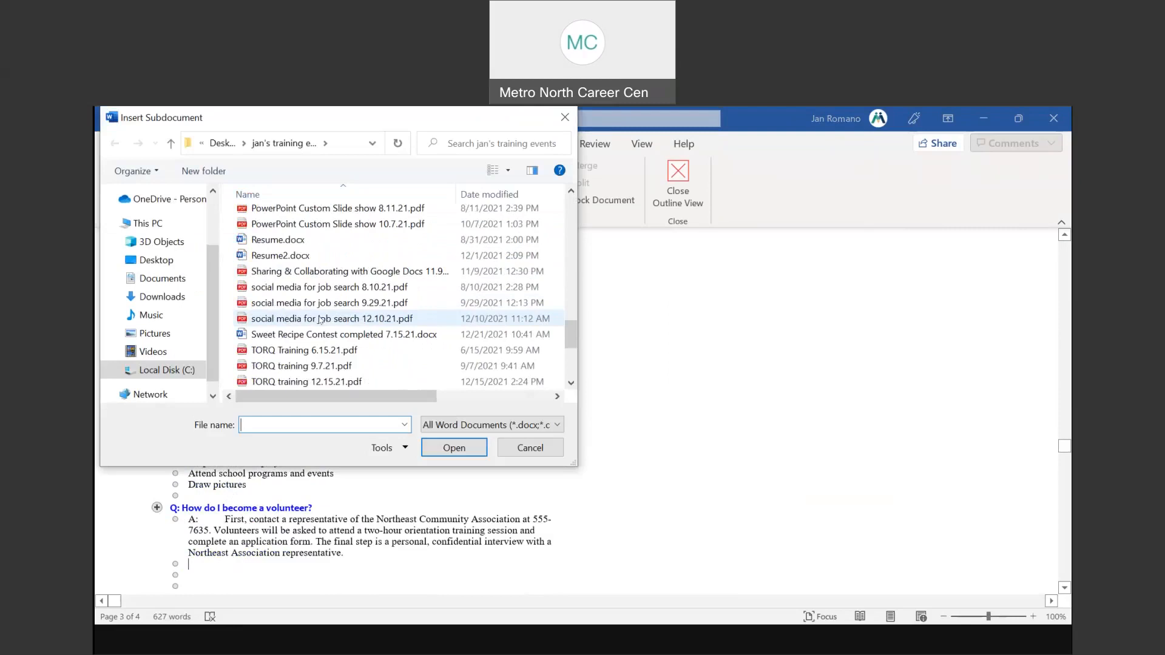
scroll(320, 319, "down", 2)
scroll(320, 319, "down", 2)
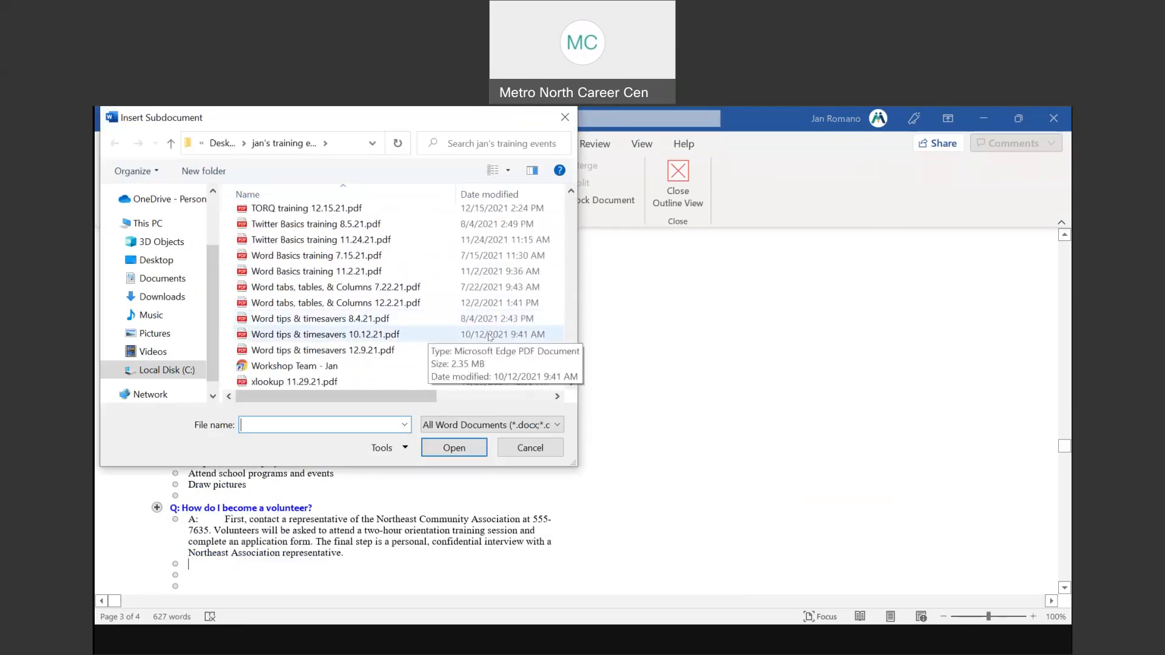
double_click(443, 350)
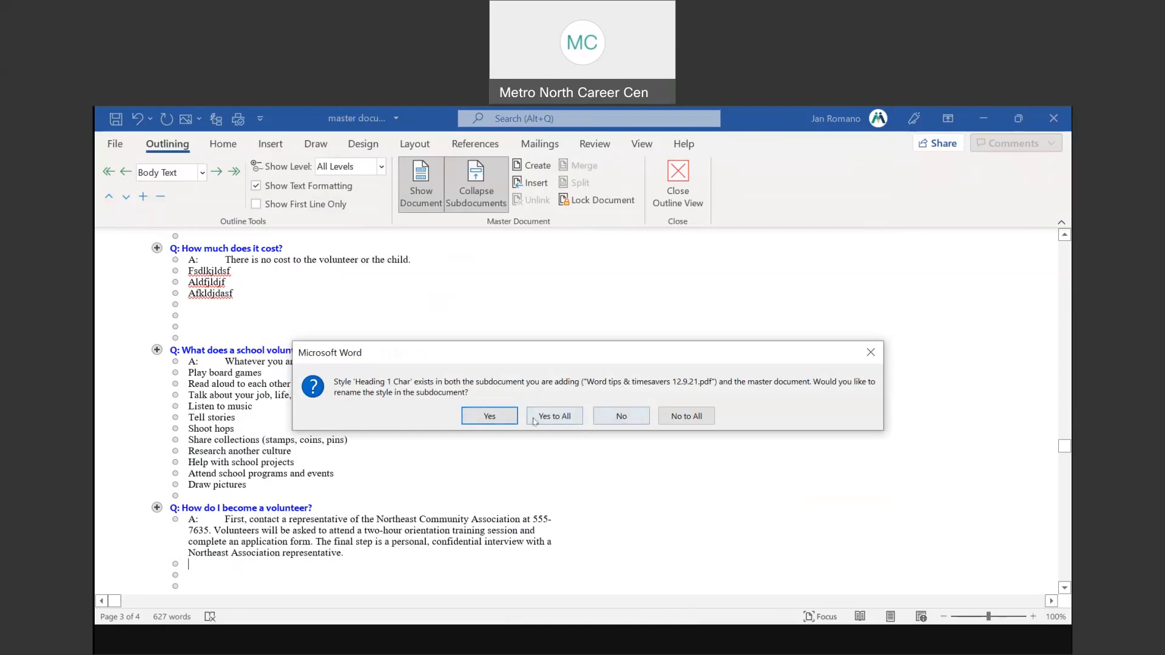
left_click(499, 416)
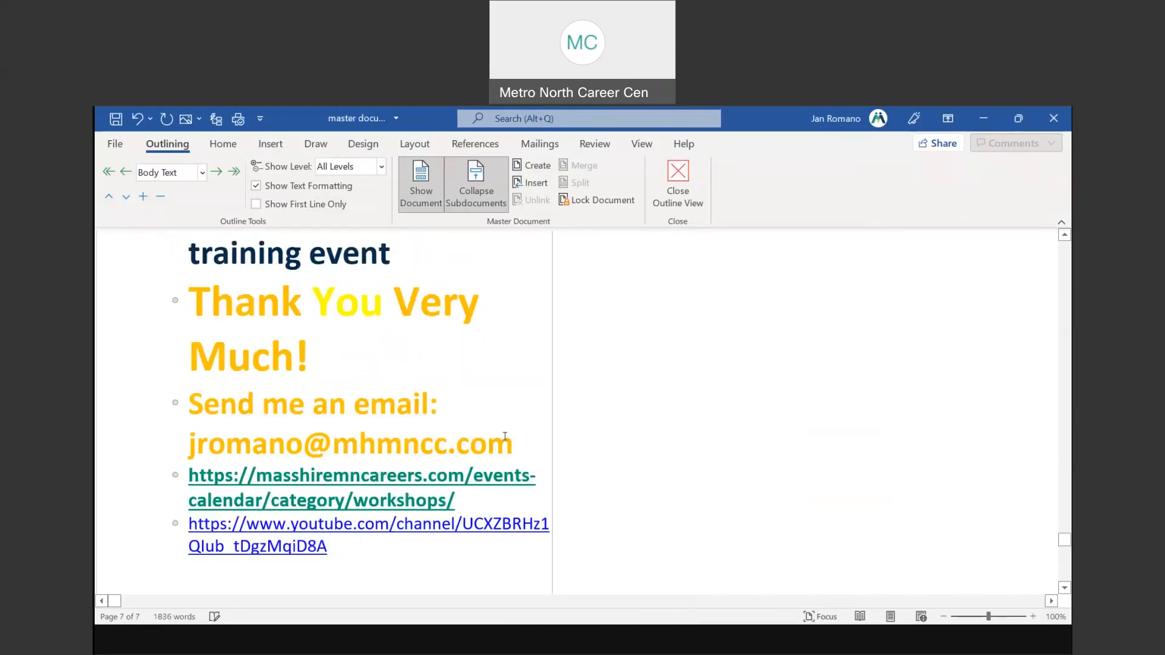
Step: Collapse the subdocuments into file links, accepting the offer to save the master document, and close Outline view
scroll(504, 436, "up", 15)
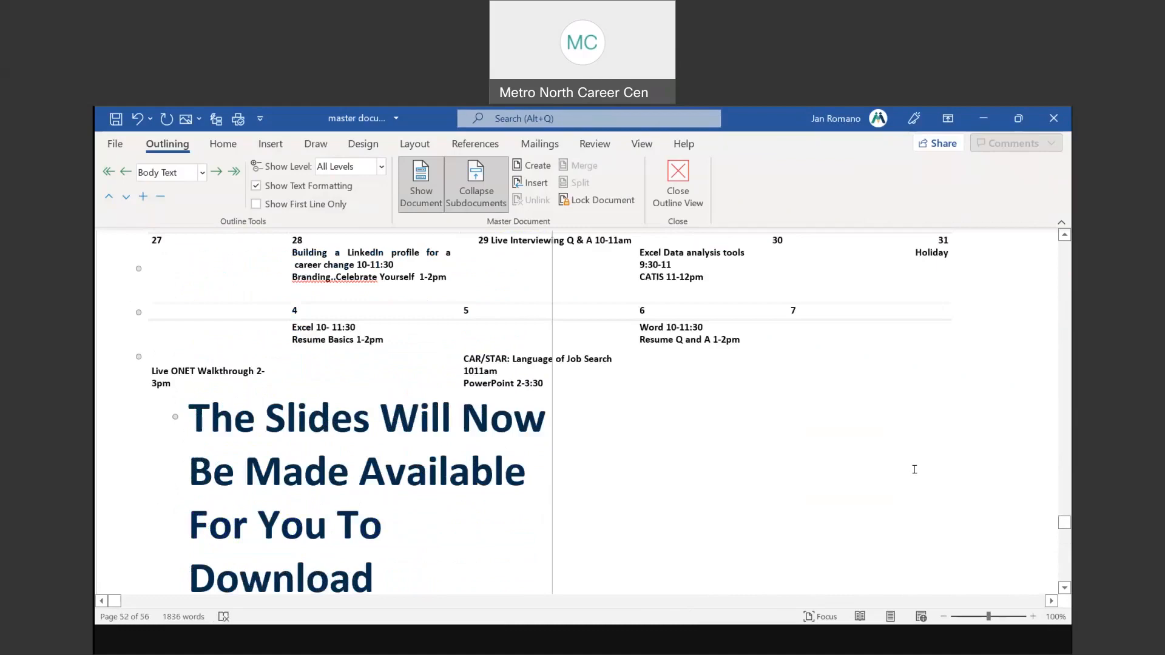
left_click_drag(1064, 526, 1066, 315)
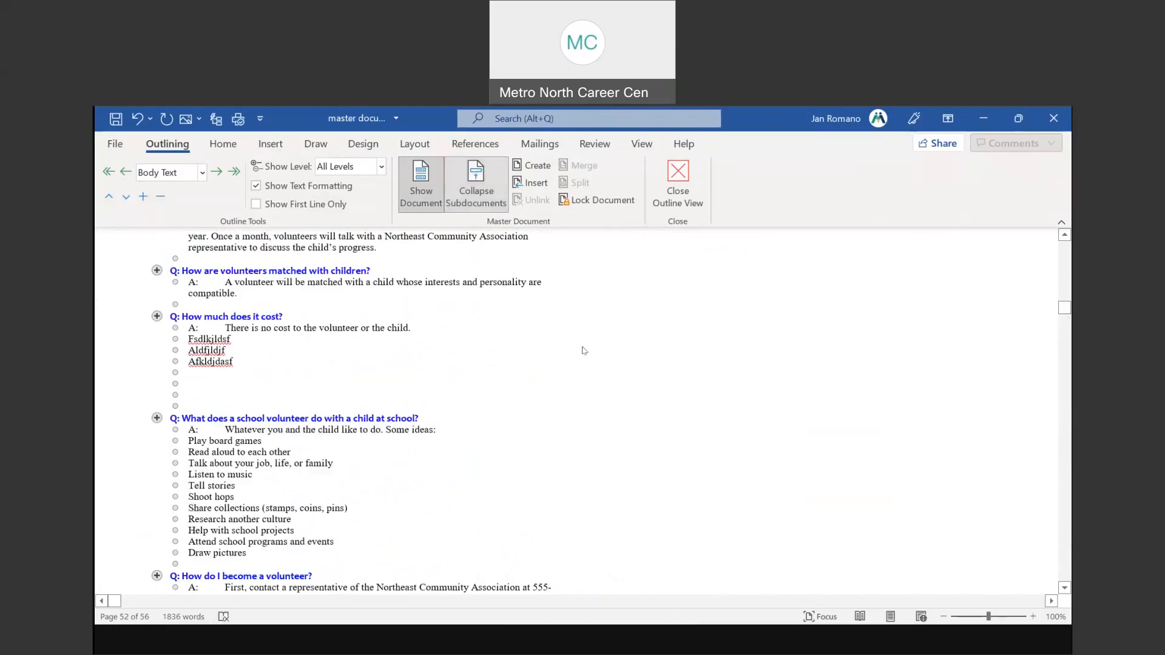
key("Return")
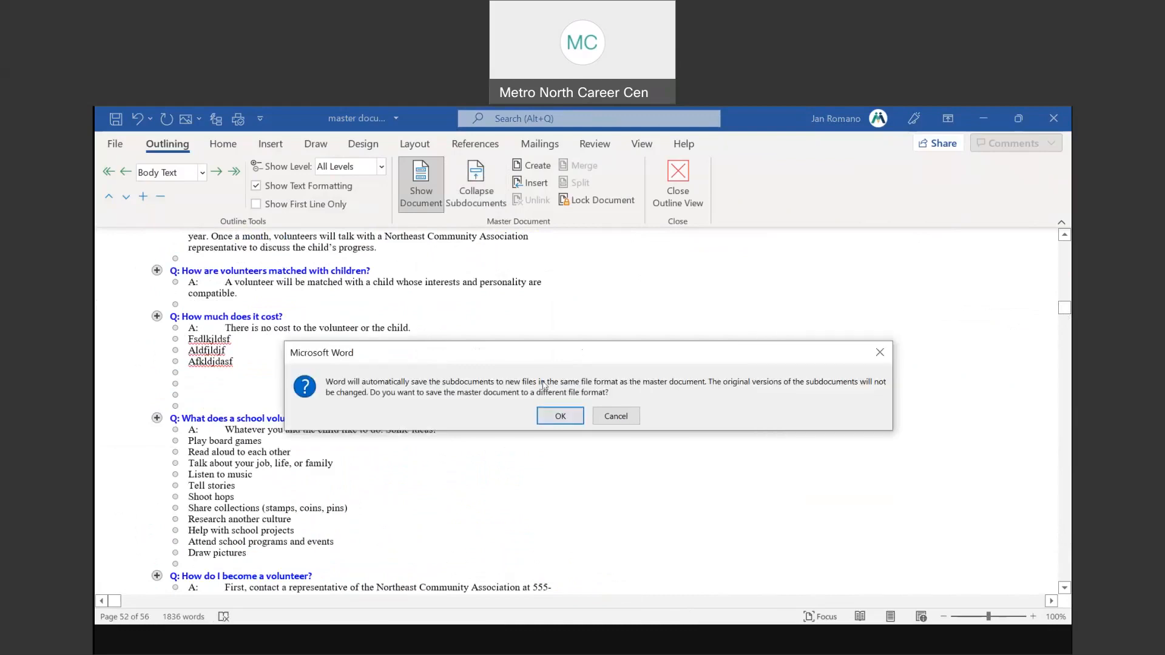
left_click(551, 414)
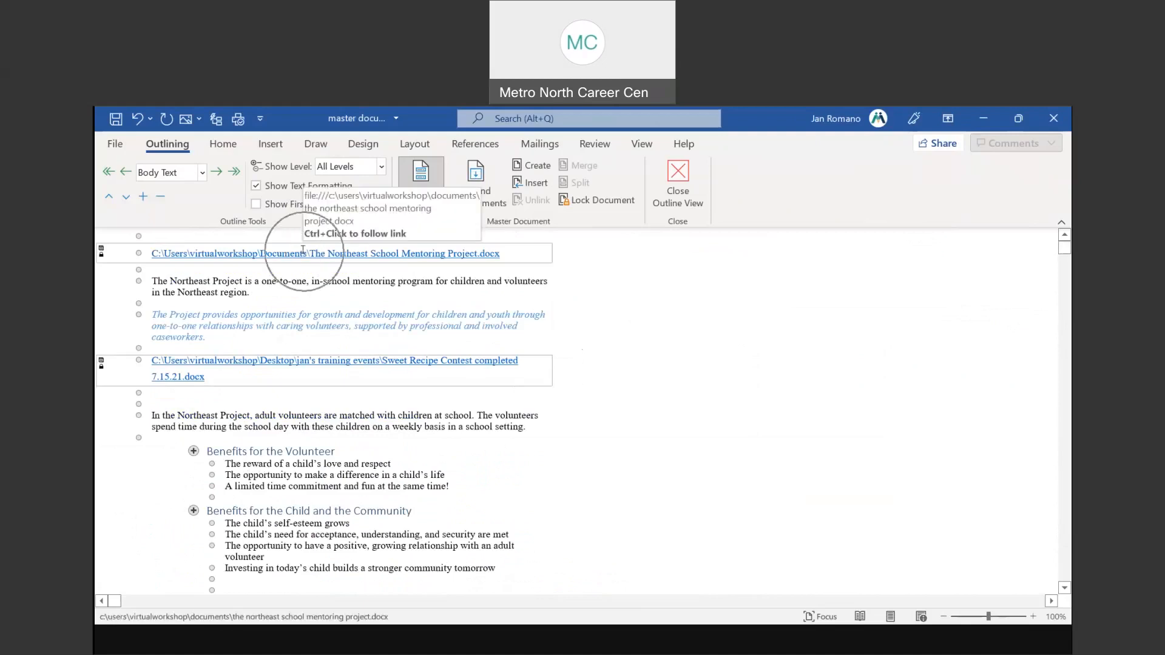
left_click(305, 364)
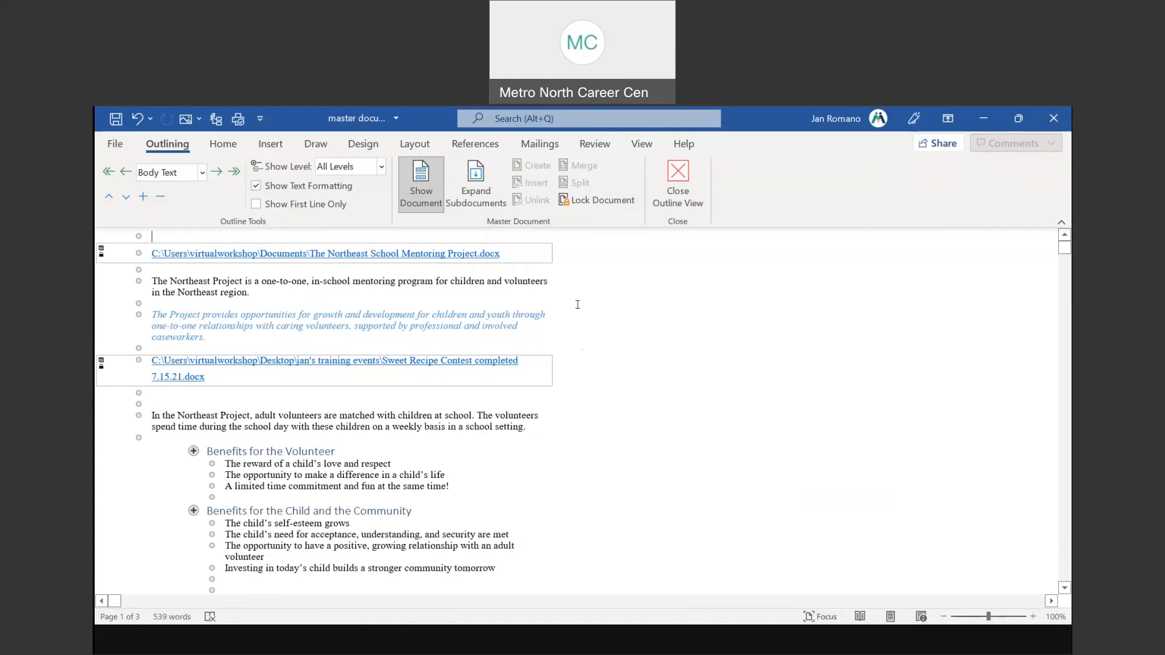
left_click(679, 193)
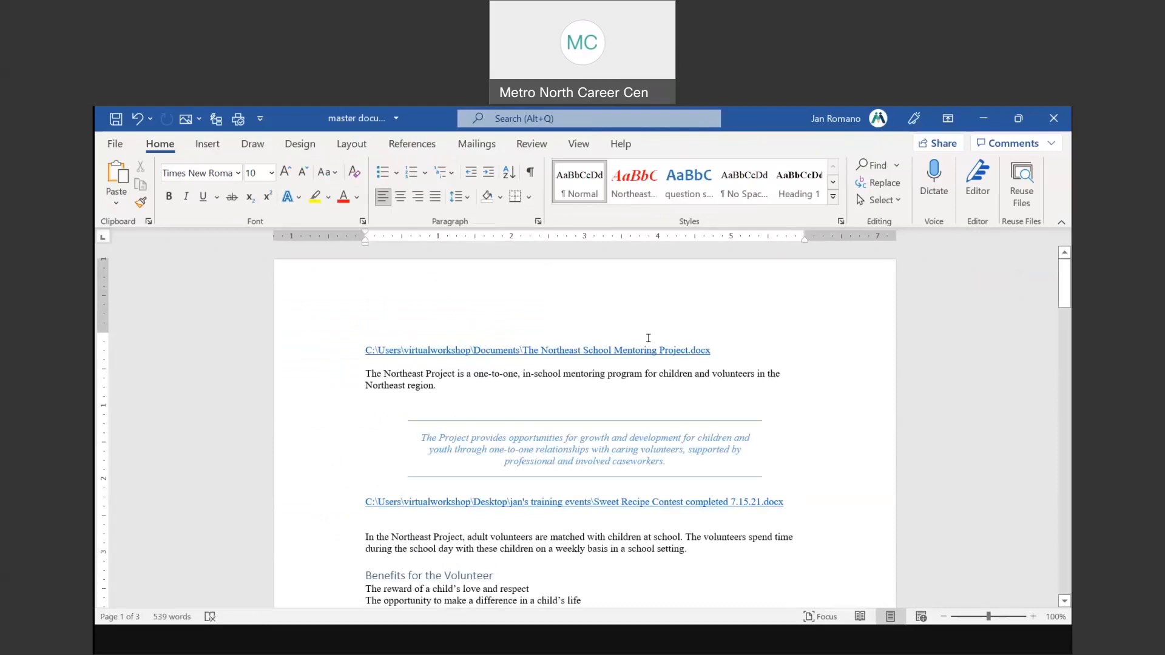
Step: Delete the subdocument links to The Northeast School Mentoring Project.docx and Sweet Recipe Contest completed 7.15.21.docx
left_click(280, 351)
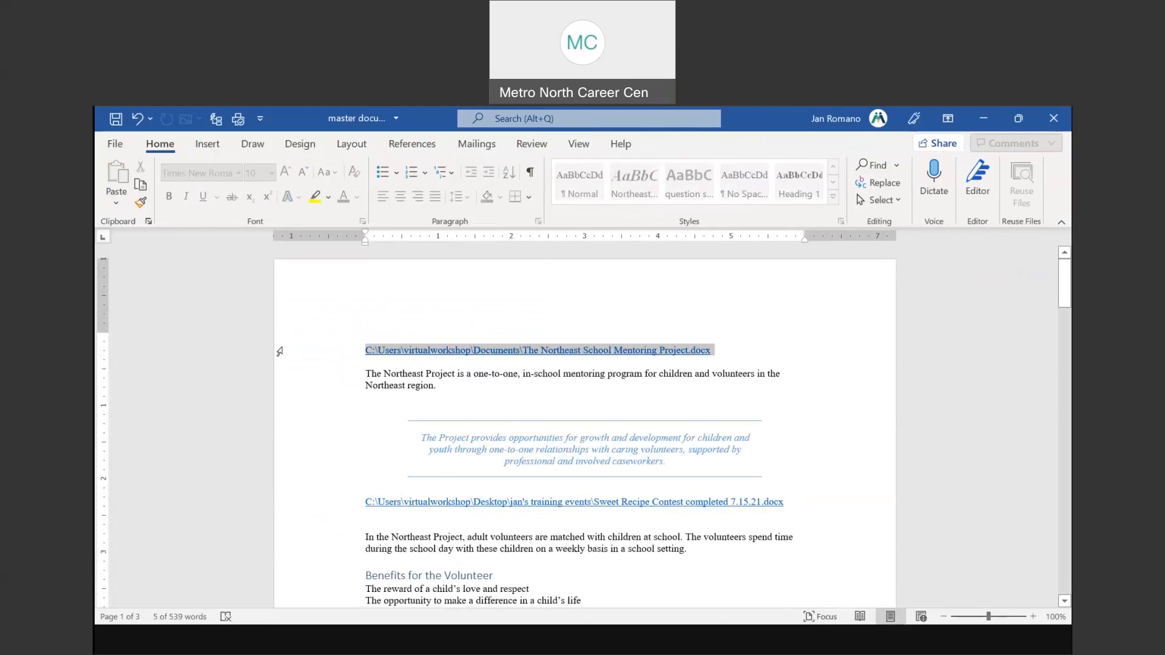
key("Delete")
left_click(302, 491)
key("Delete")
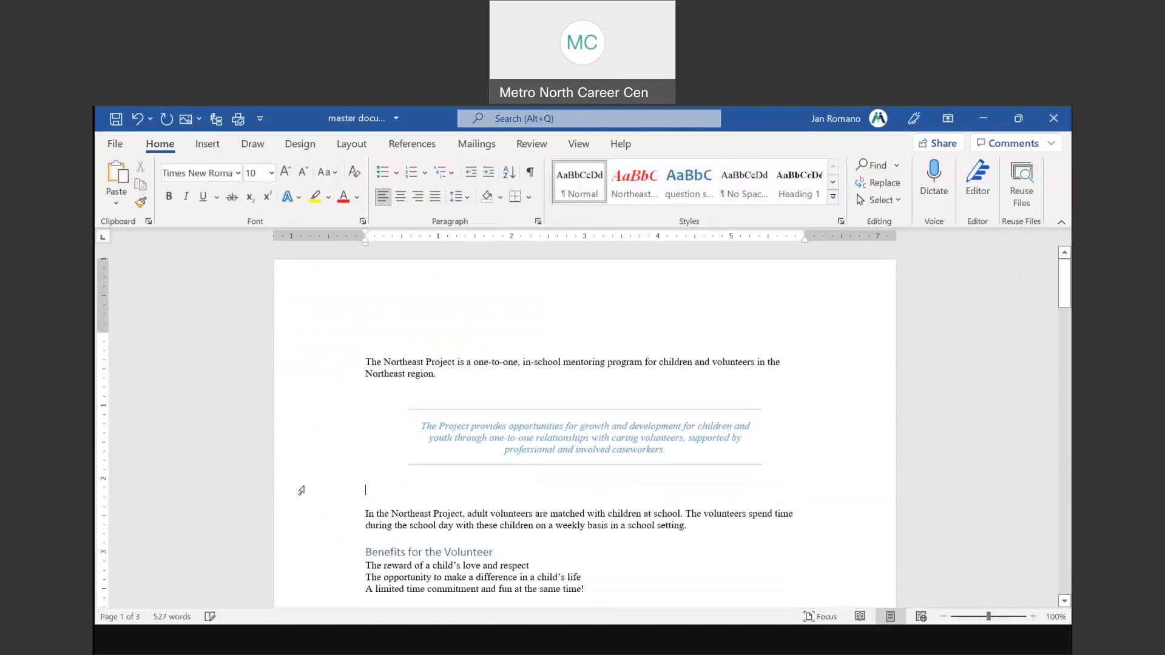
Step: Split "The Northeast Project" from the opening sentence onto its own line and apply the Heading 1 style to it
scroll(302, 490, "down", 5)
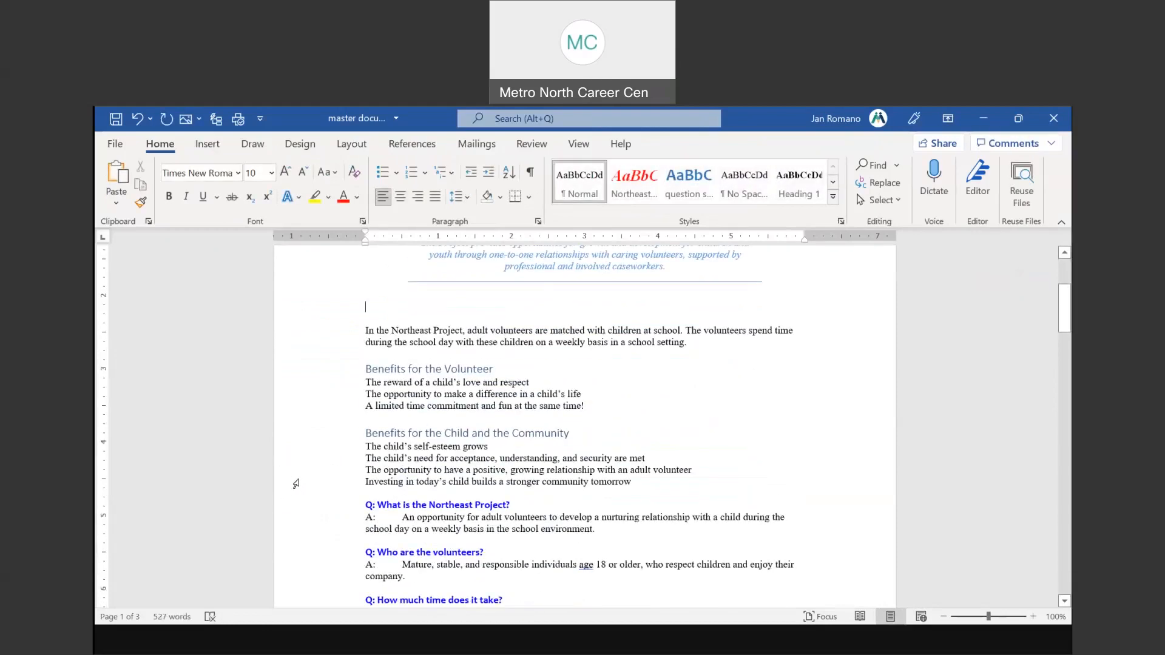
scroll(295, 484, "up", 5)
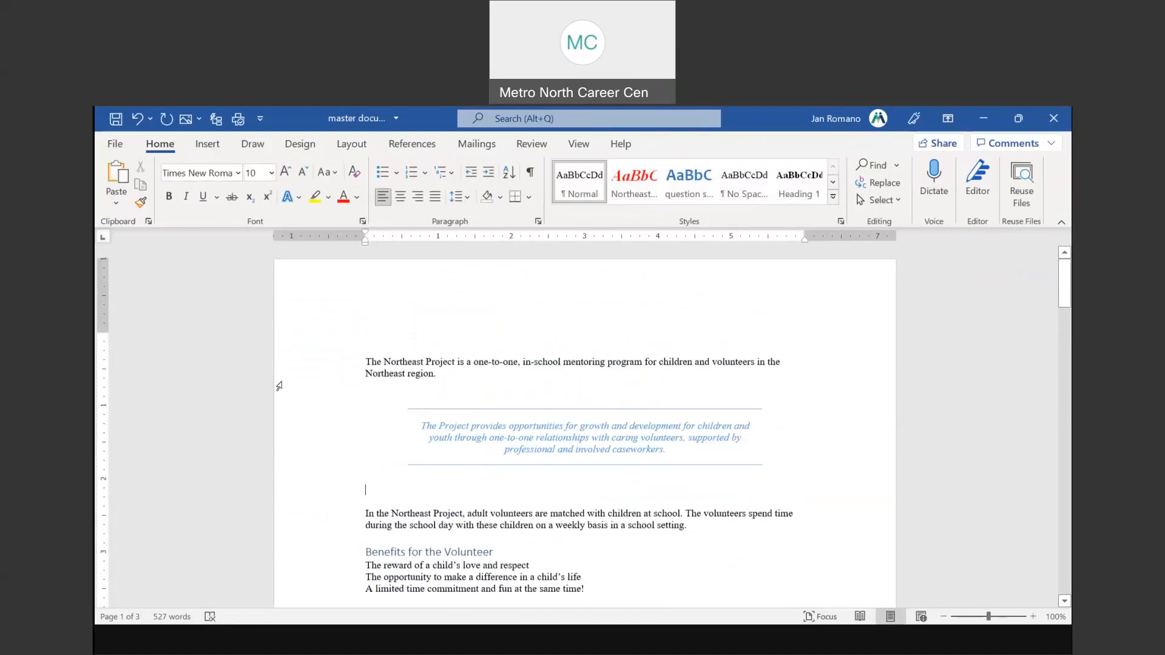
left_click(454, 359)
key("Return")
left_click(313, 366)
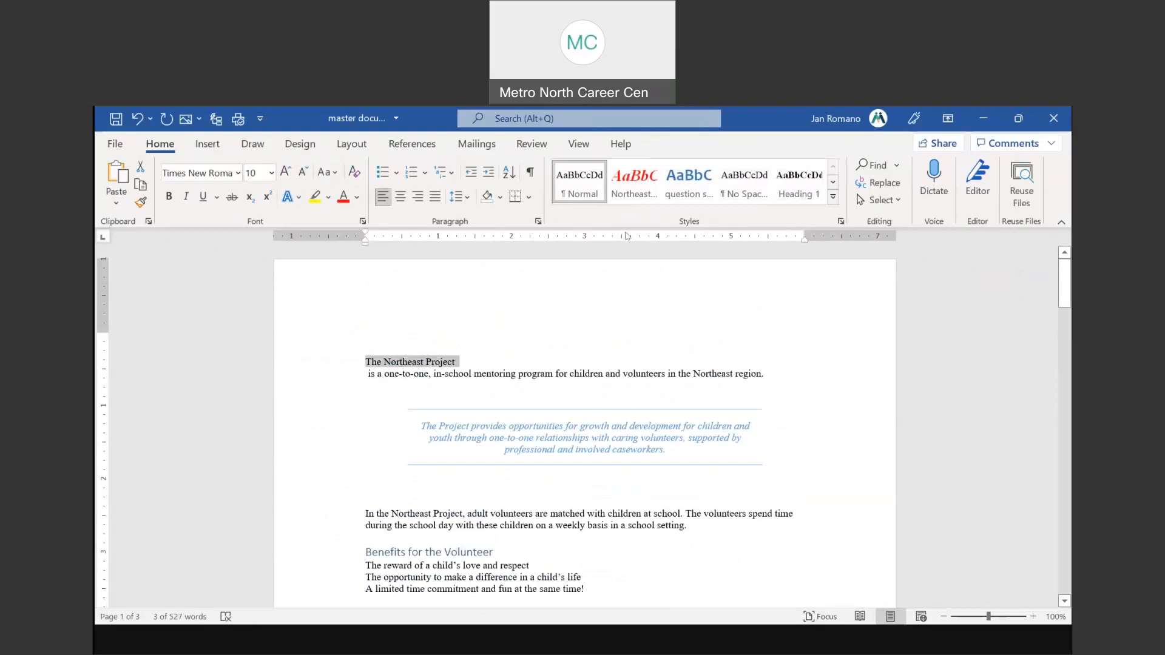
left_click(834, 201)
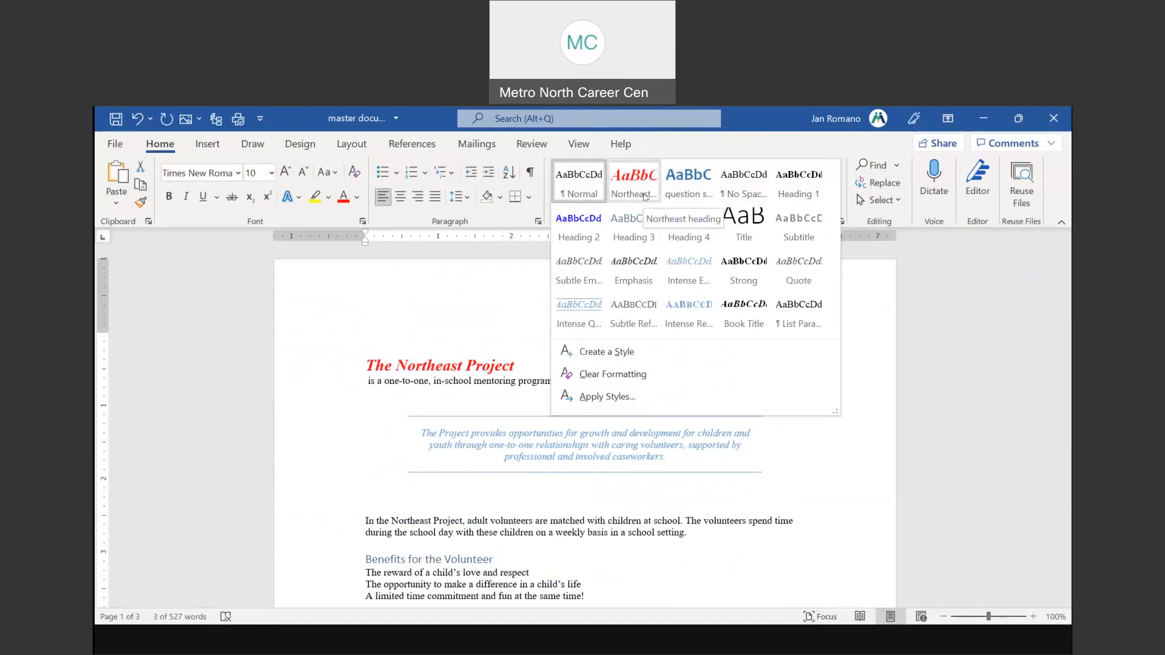
left_click(804, 188)
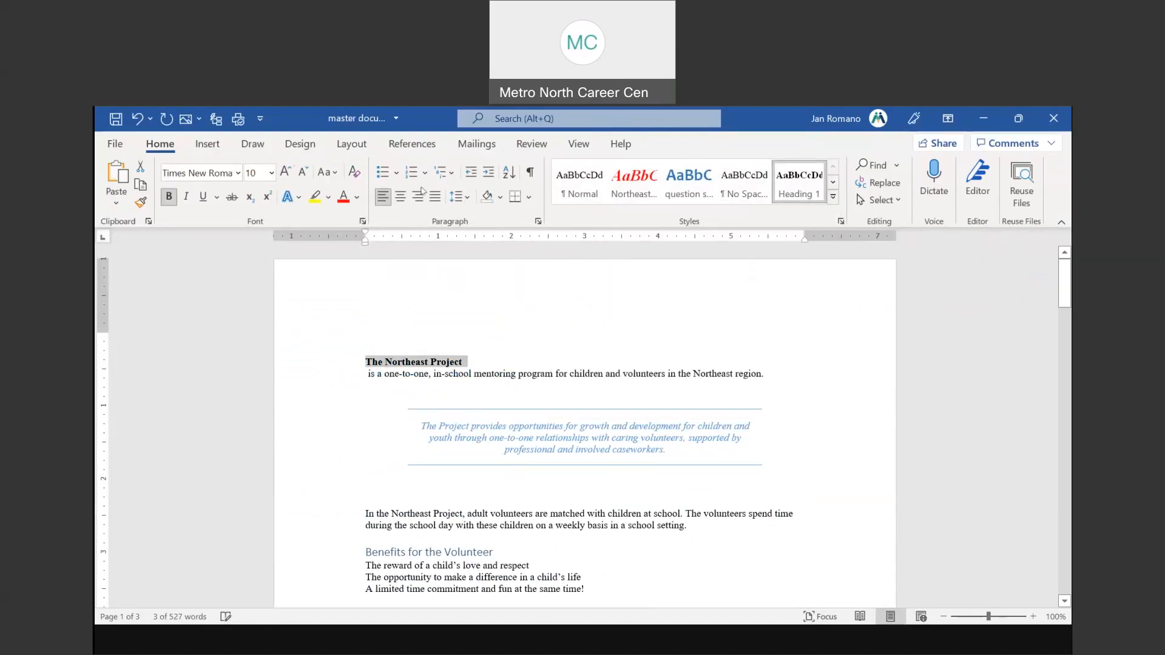
Step: Enlarge the heading "The Northeast Project" to 18 pt and center it
left_click(285, 172)
left_click(286, 173)
left_click(286, 172)
left_click(400, 196)
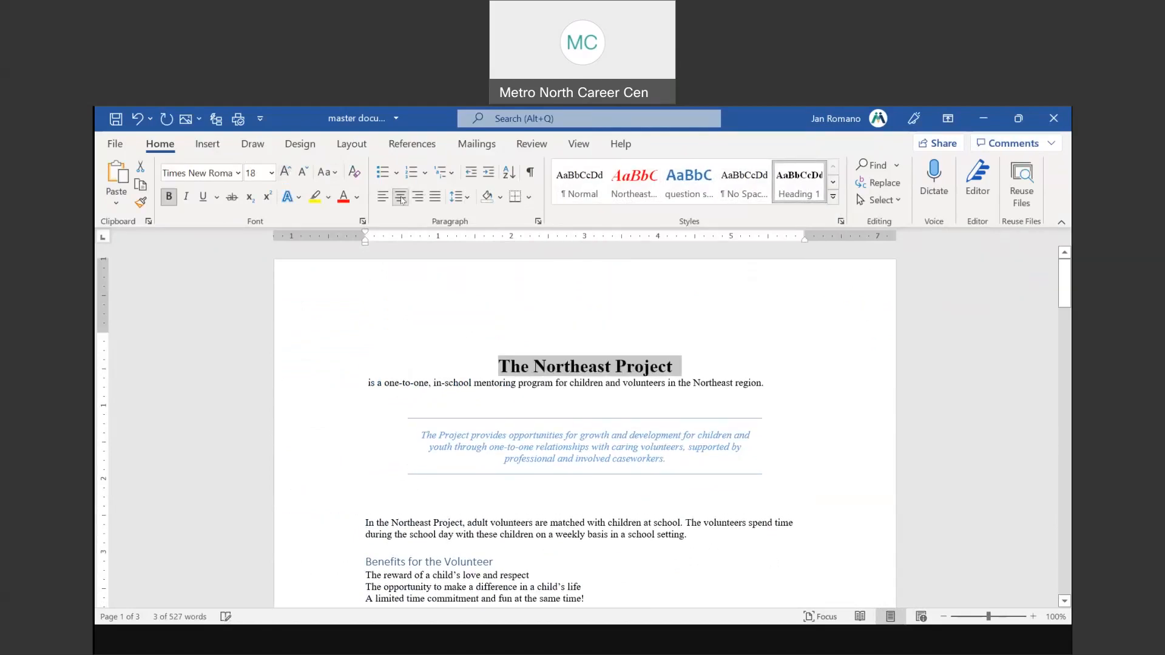
left_click(687, 348)
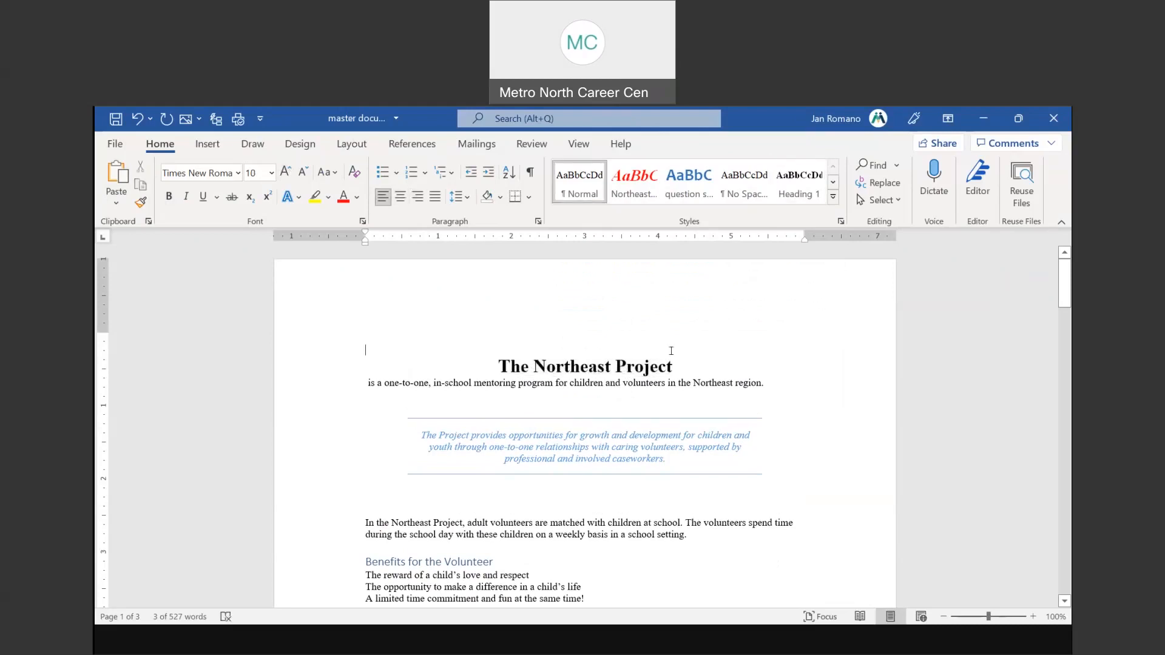
Step: Reapply the Heading 3 style to "Benefits for the Volunteer" and "Benefits for the Child and the Community"
scroll(671, 350, "down", 5)
left_click(303, 386)
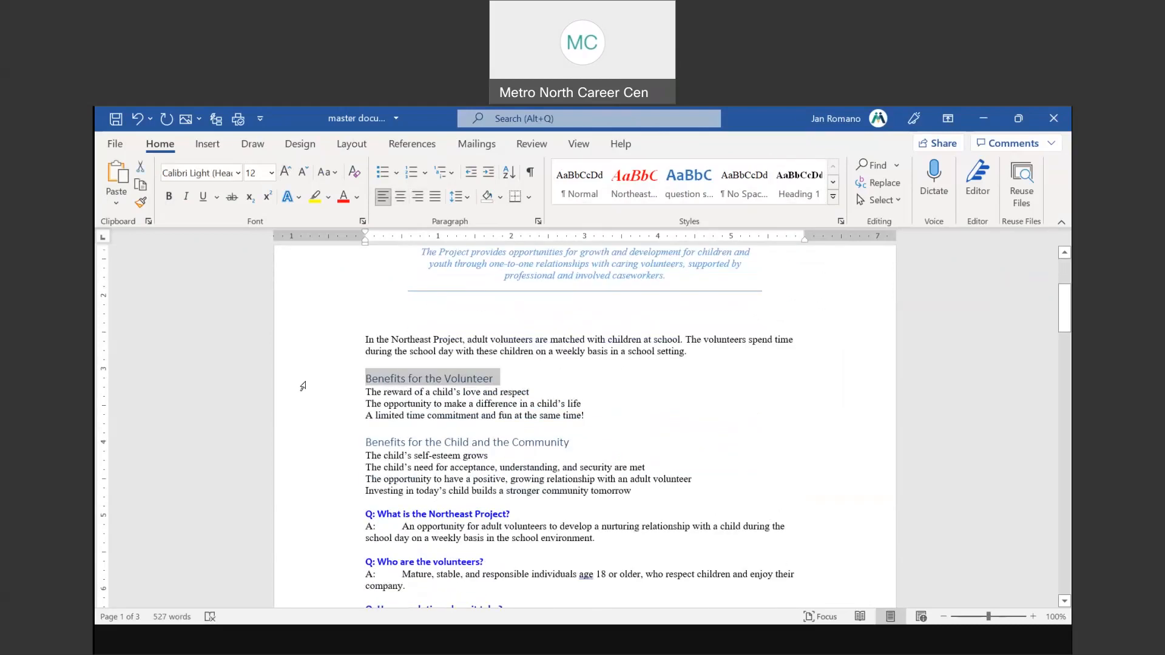
left_click(306, 451, "ctrl")
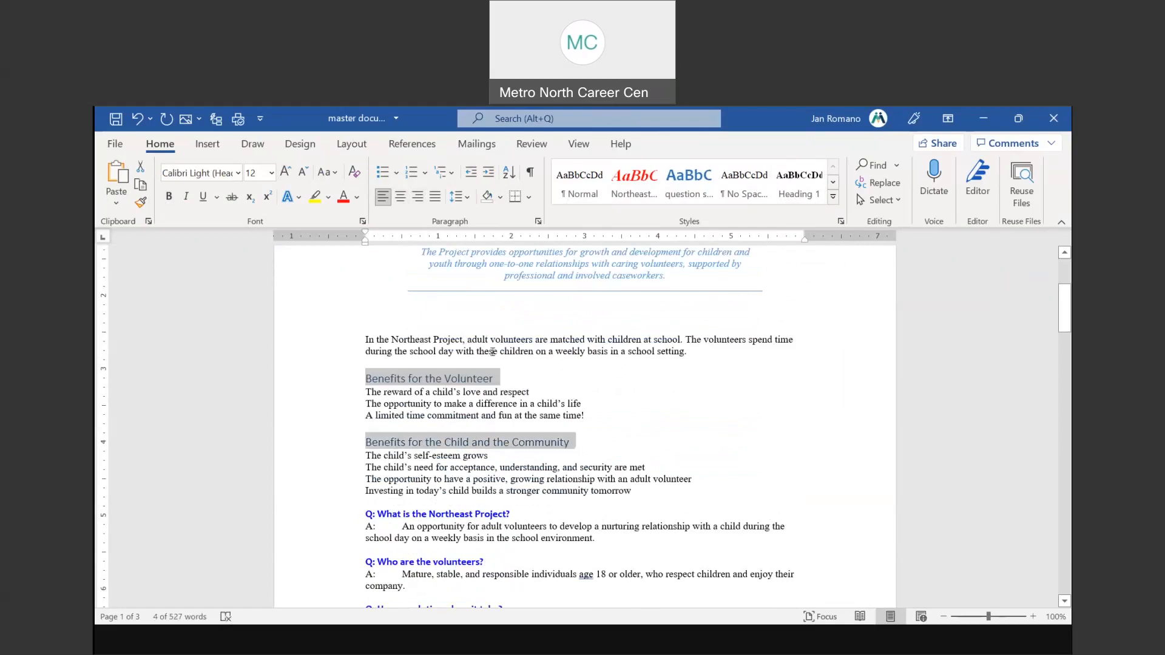
left_click(834, 199)
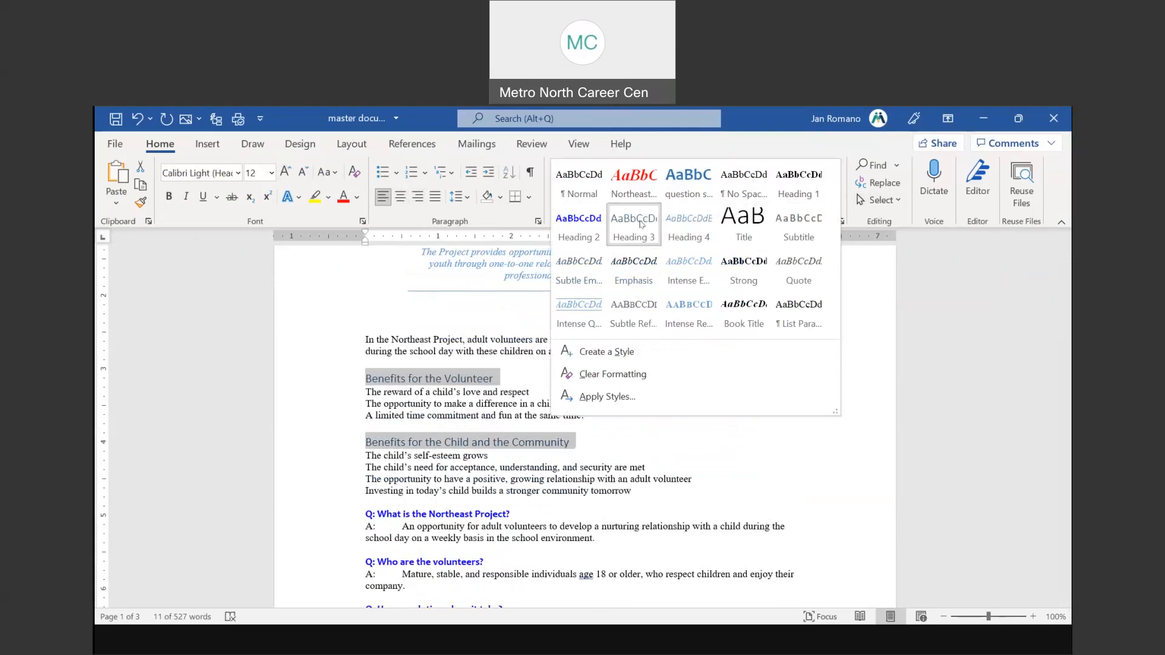
left_click(640, 225)
Step: Check the style of "Q: What is the Northeast Project?" and "Q: Who are the volunteers?" and review the remaining question headings
scroll(613, 371, "down", 4)
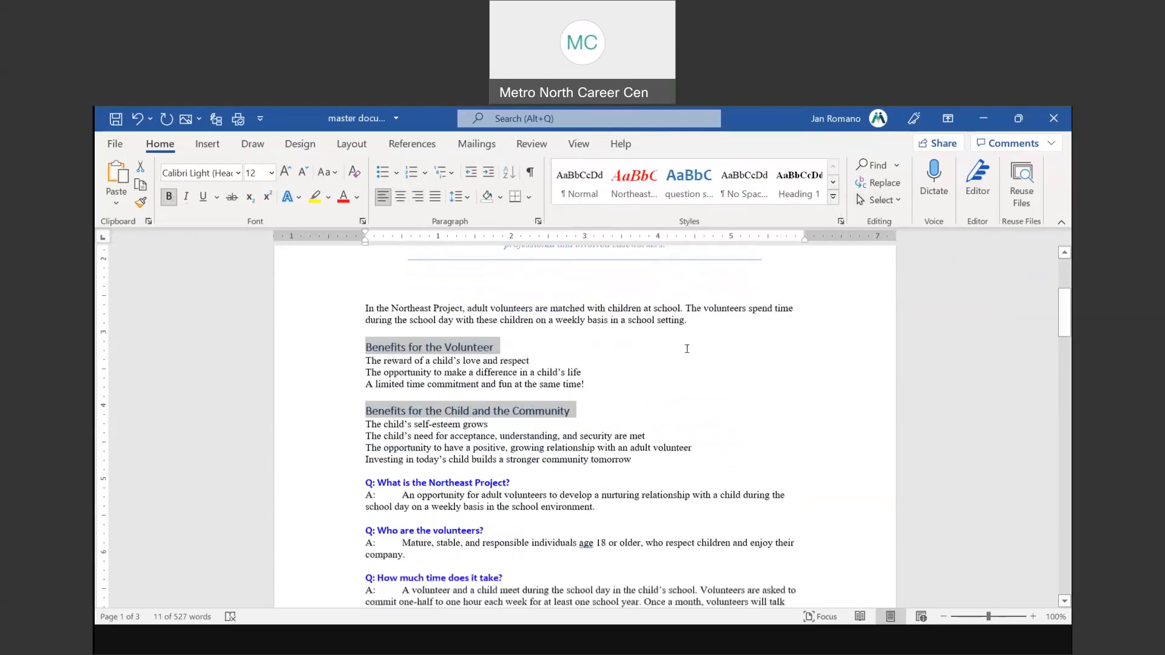
left_click(298, 372)
left_click(301, 419, "ctrl")
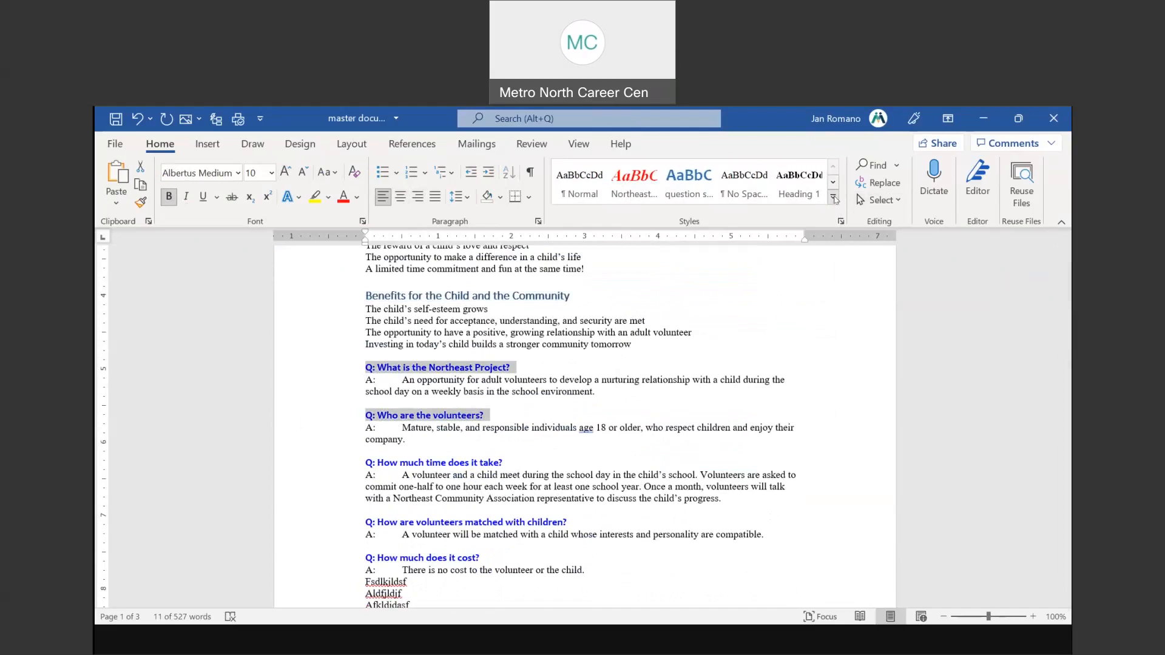
left_click(834, 200)
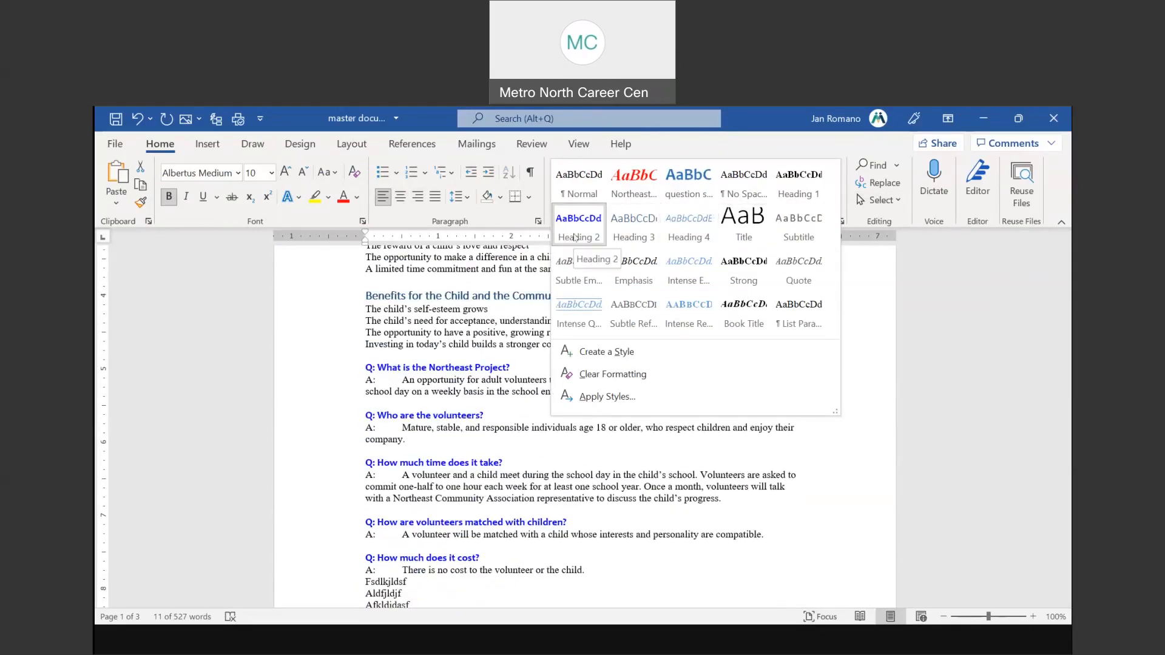
left_click(826, 479)
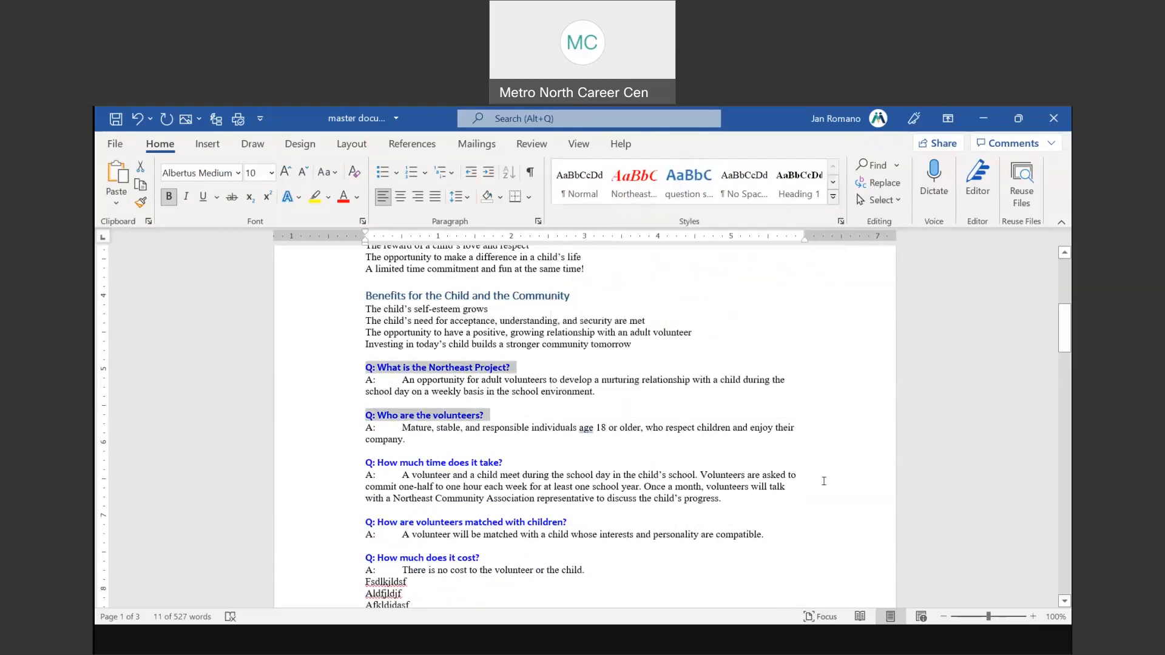
scroll(580, 455, "down", 7)
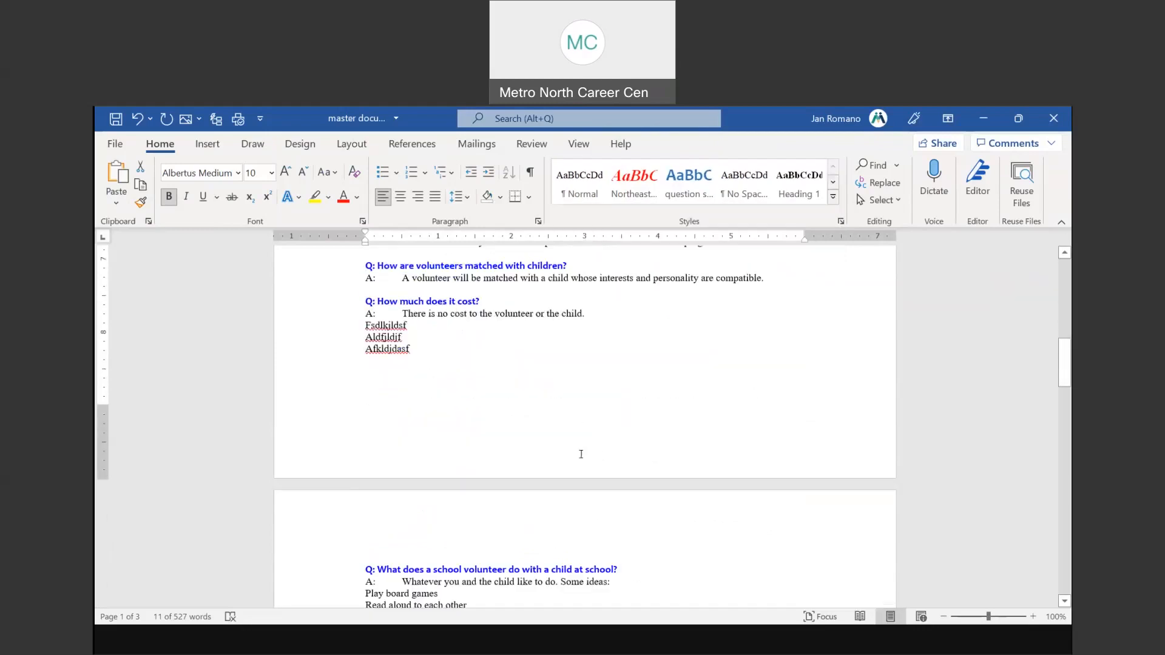
scroll(580, 454, "down", 10)
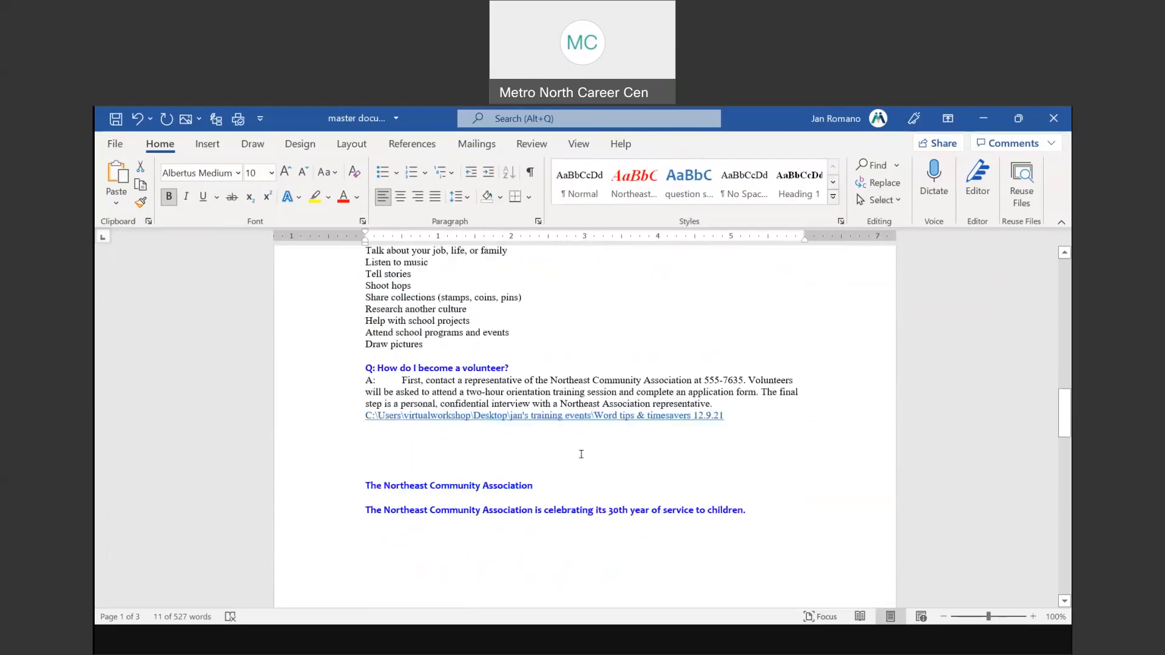
Step: Delete the file path link and the extra blank lines below the answer to "Q: How do I become a volunteer?"
left_click(315, 420)
key("Delete")
key("Delete")
key("Delete")
key("Delete")
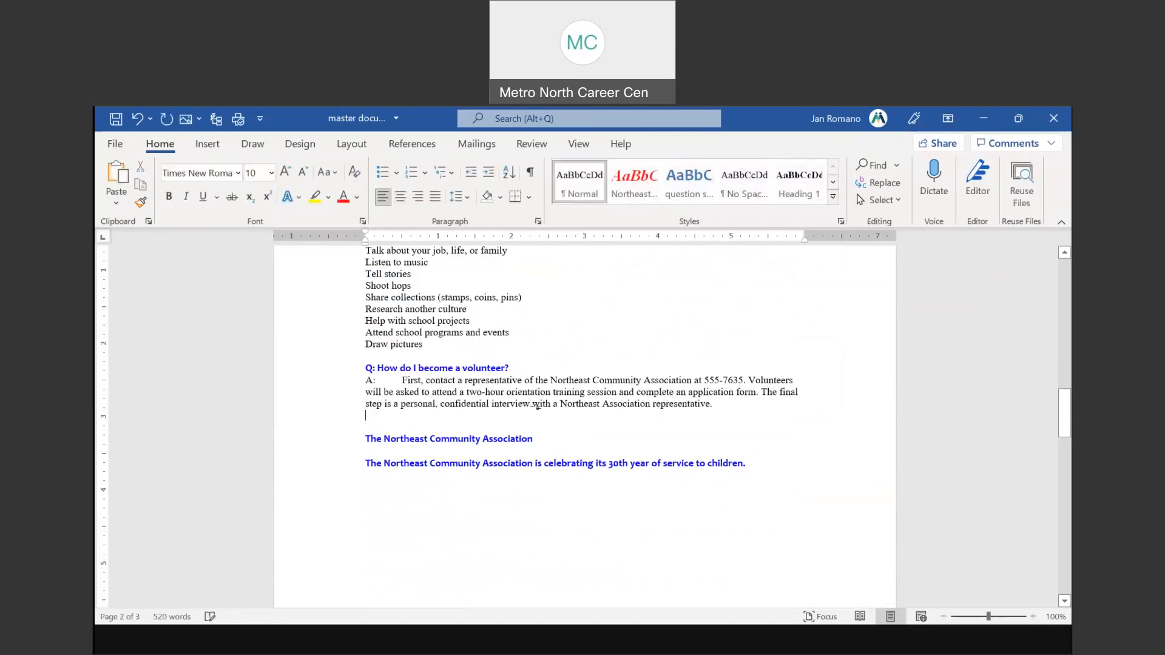
Step: Show the document's headings in the Navigation pane, jump to "Q: How are volunteers matched with children?", and close the pane
scroll(537, 406, "up", 6)
scroll(537, 407, "up", 13)
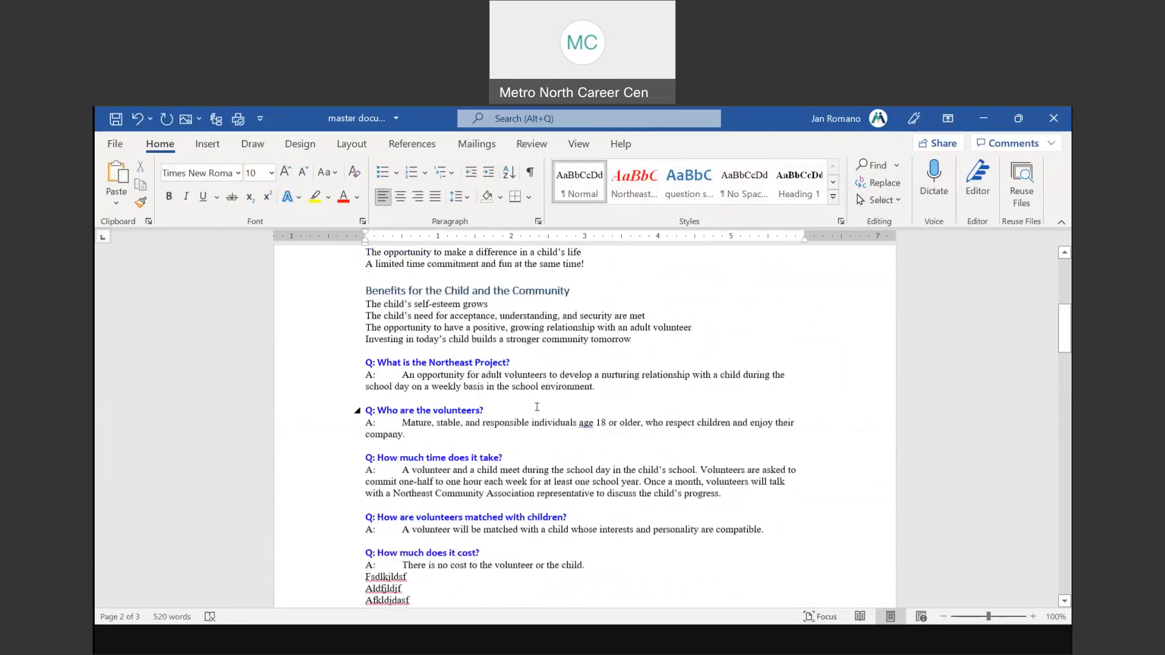
scroll(533, 407, "up", 1)
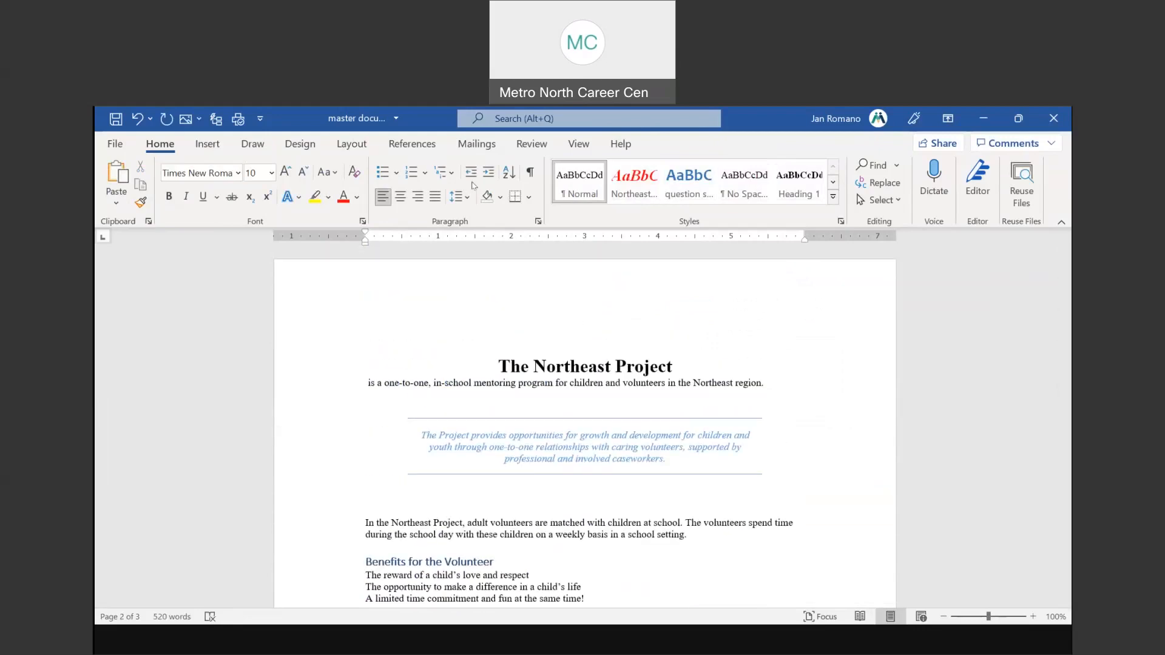
left_click(575, 146)
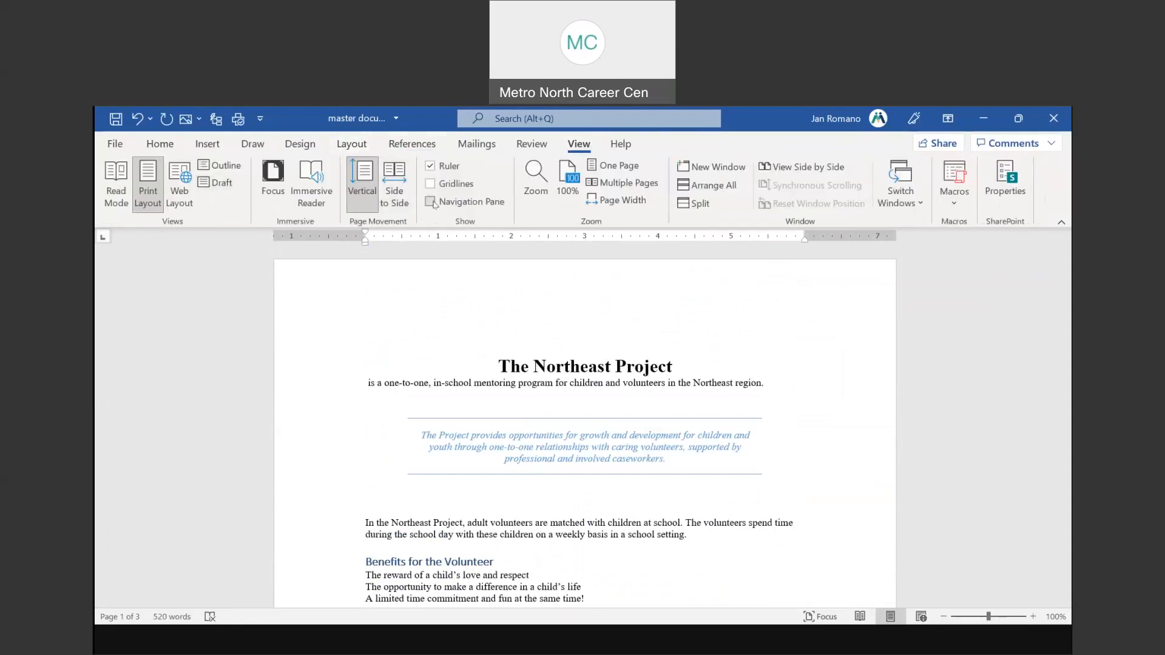
left_click(431, 202)
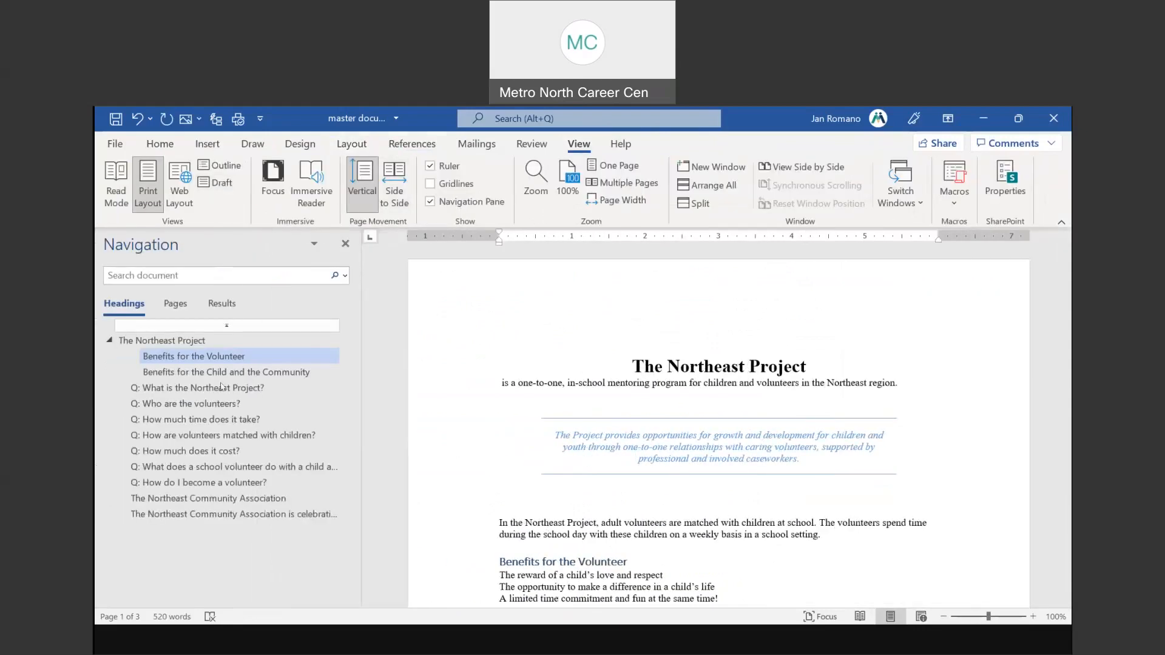
left_click(212, 436)
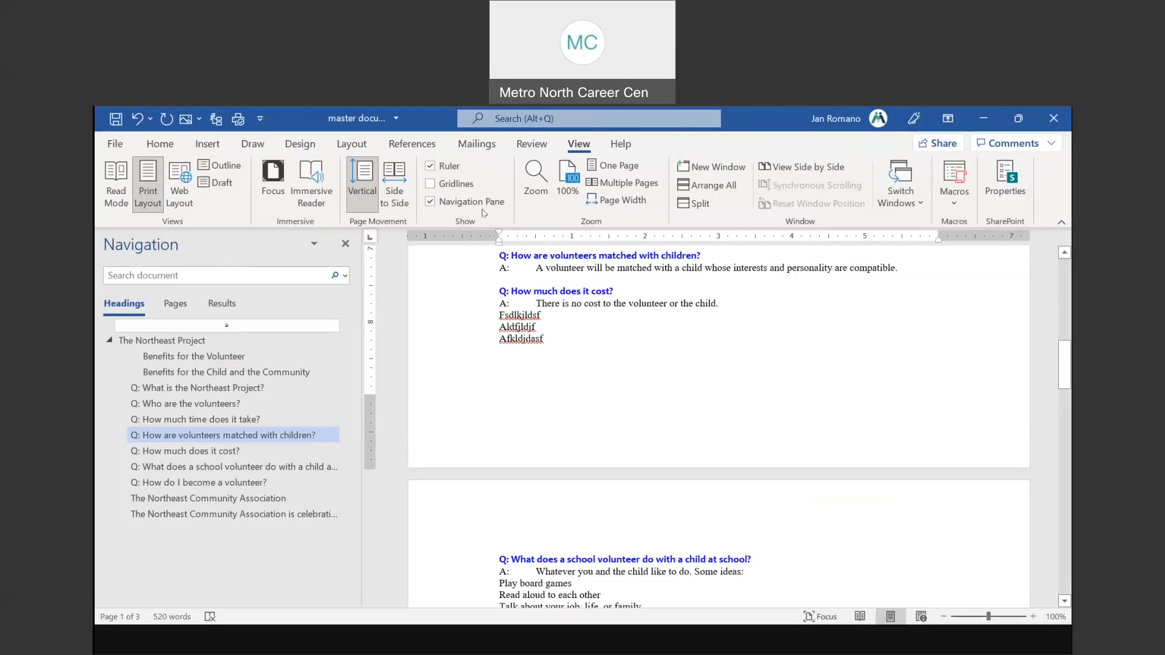
left_click(346, 243)
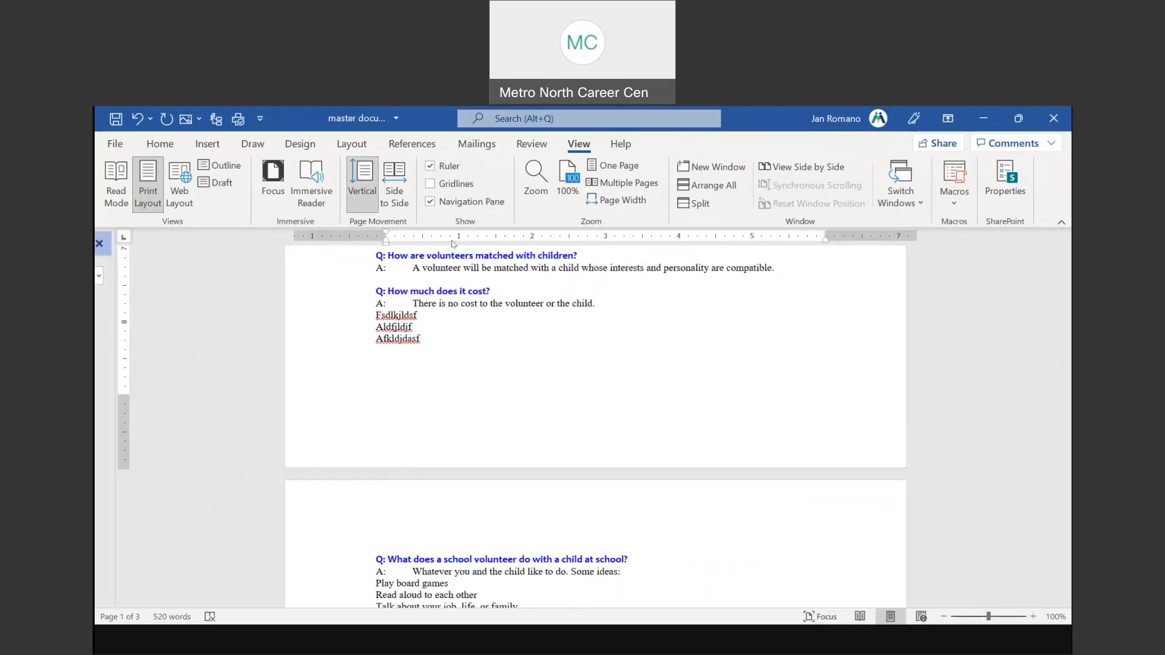
scroll(552, 268, "up", 5)
scroll(583, 164, "up", 5)
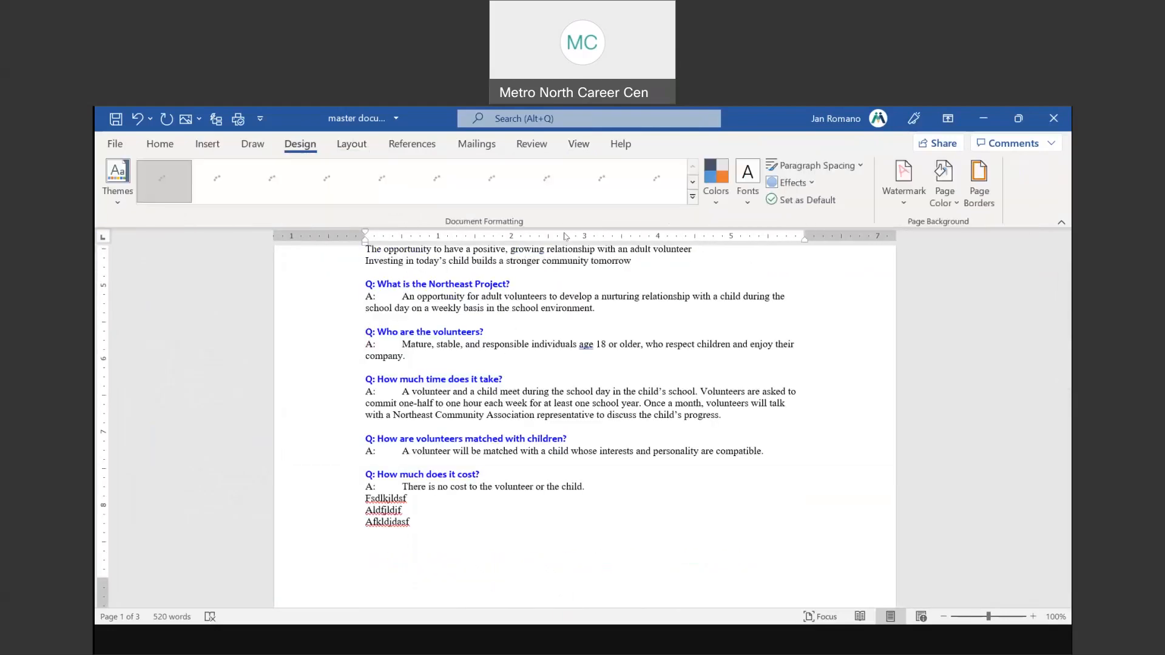
scroll(570, 397, "up", 11)
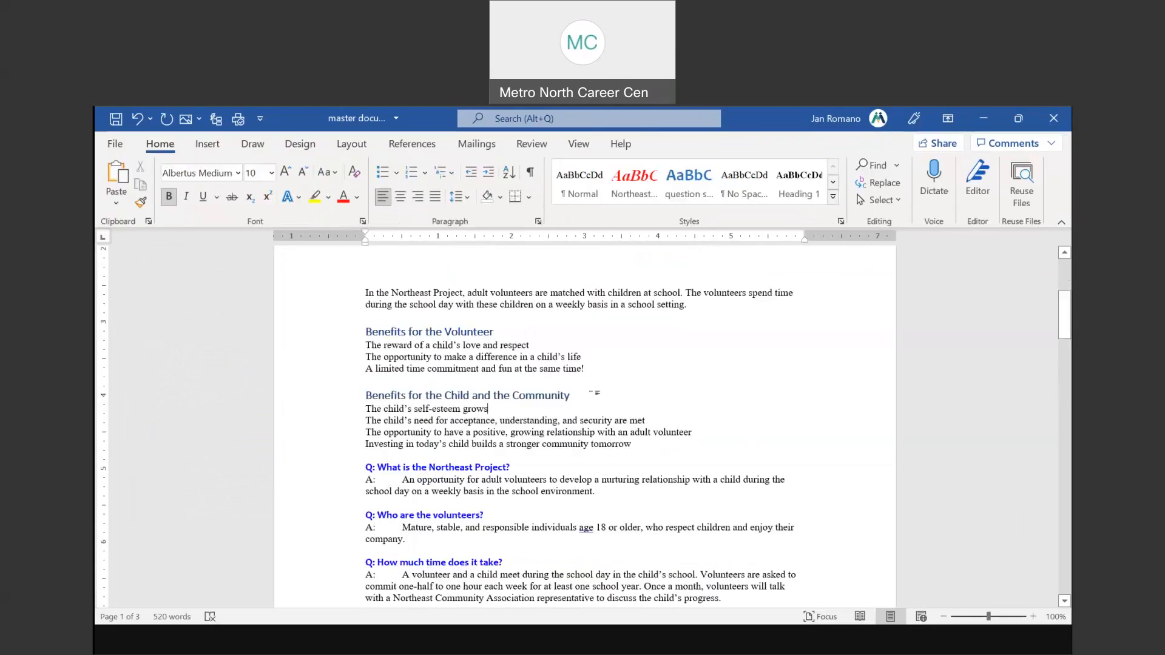
scroll(590, 395, "down", 2)
left_click(579, 421)
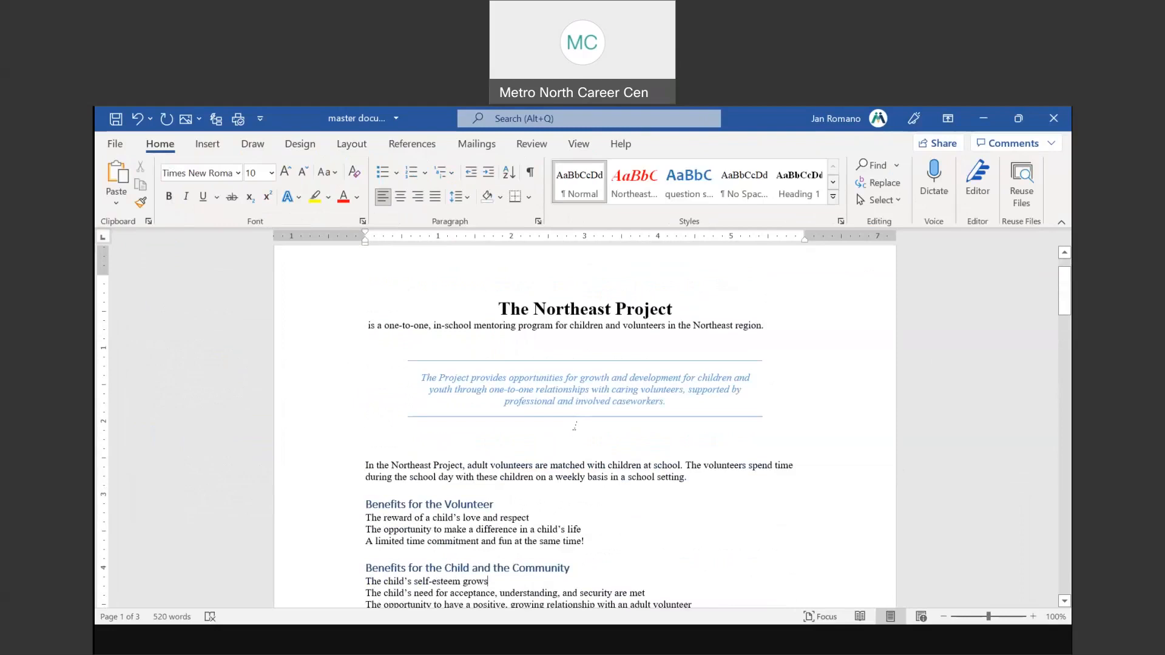
left_click(579, 582)
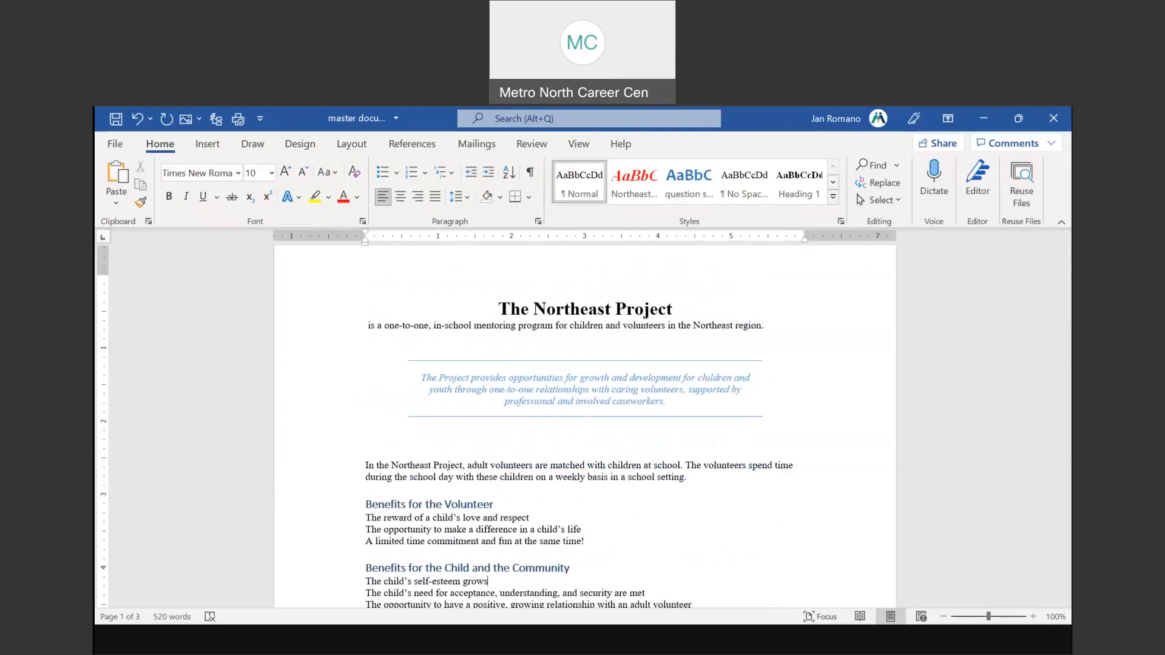
Step: Switch to the PowerPoint slide show to read the Table of Contents instructions, and return to the Word document
key("alt+Tab")
left_click(364, 333)
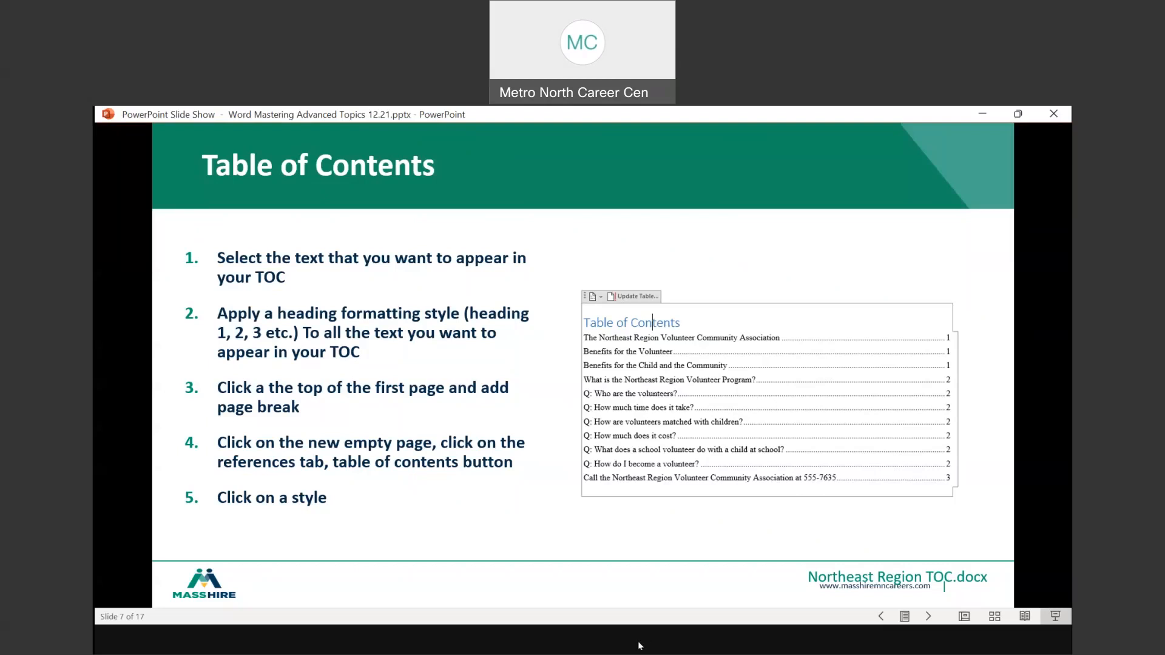
left_click(170, 607)
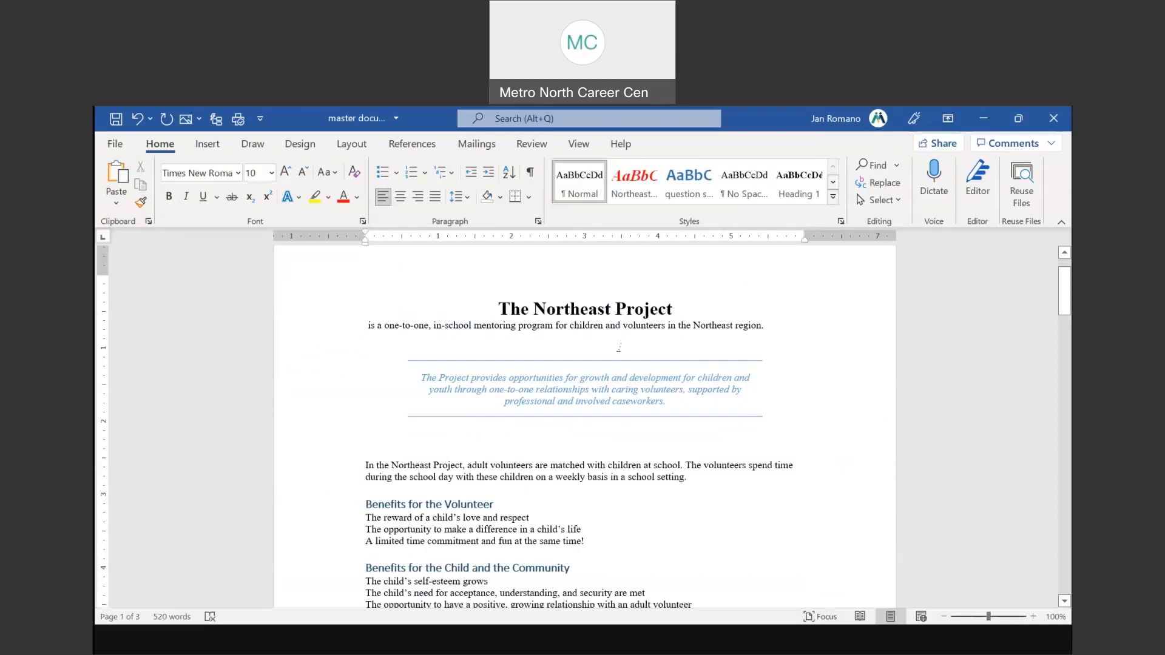
Step: Insert a page break before the heading "The Northeast Project" and place the cursor on the new blank first page
scroll(608, 363, "up", 2)
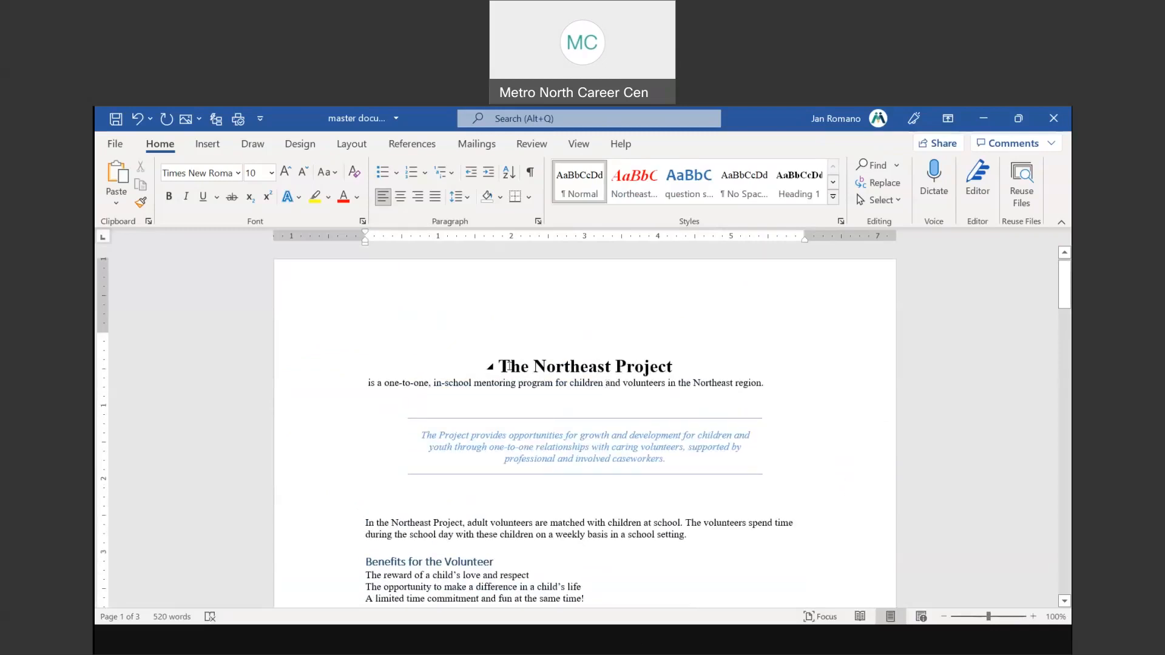
left_click(501, 366)
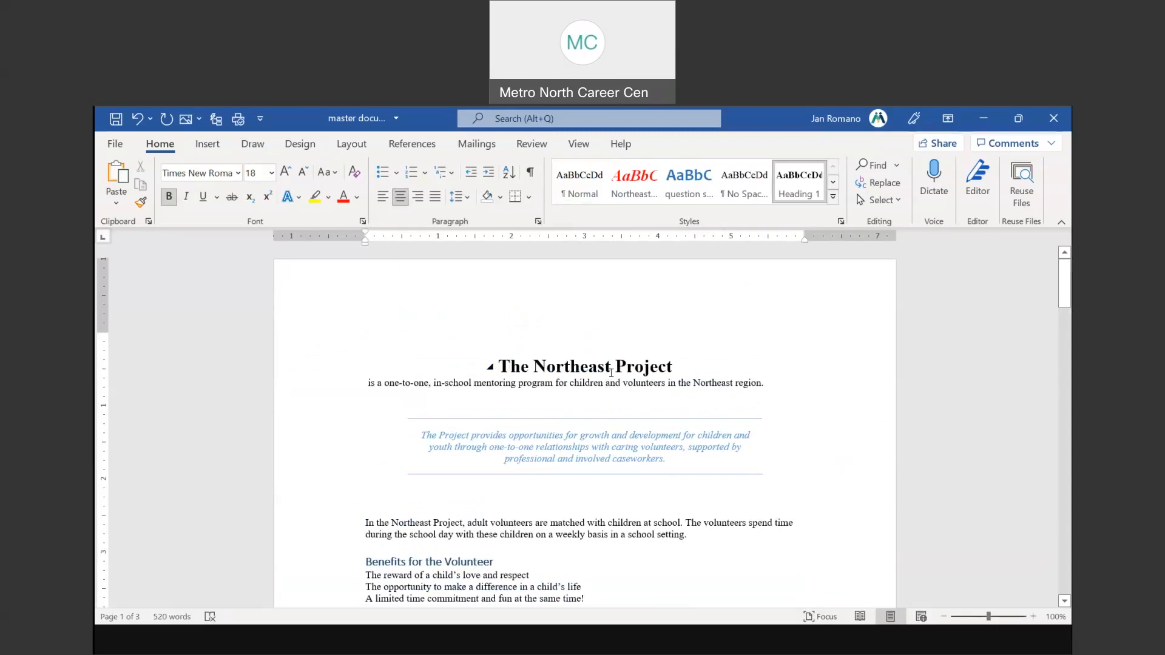
key("ctrl+Return")
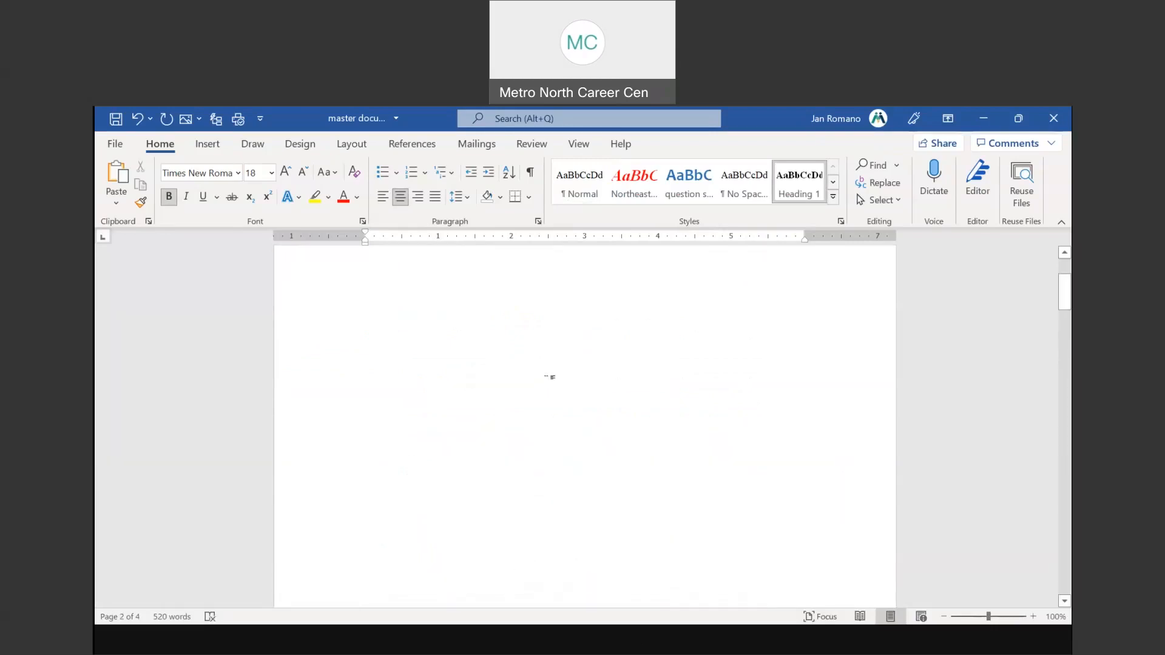
scroll(441, 346, "up", 3)
left_click(582, 403)
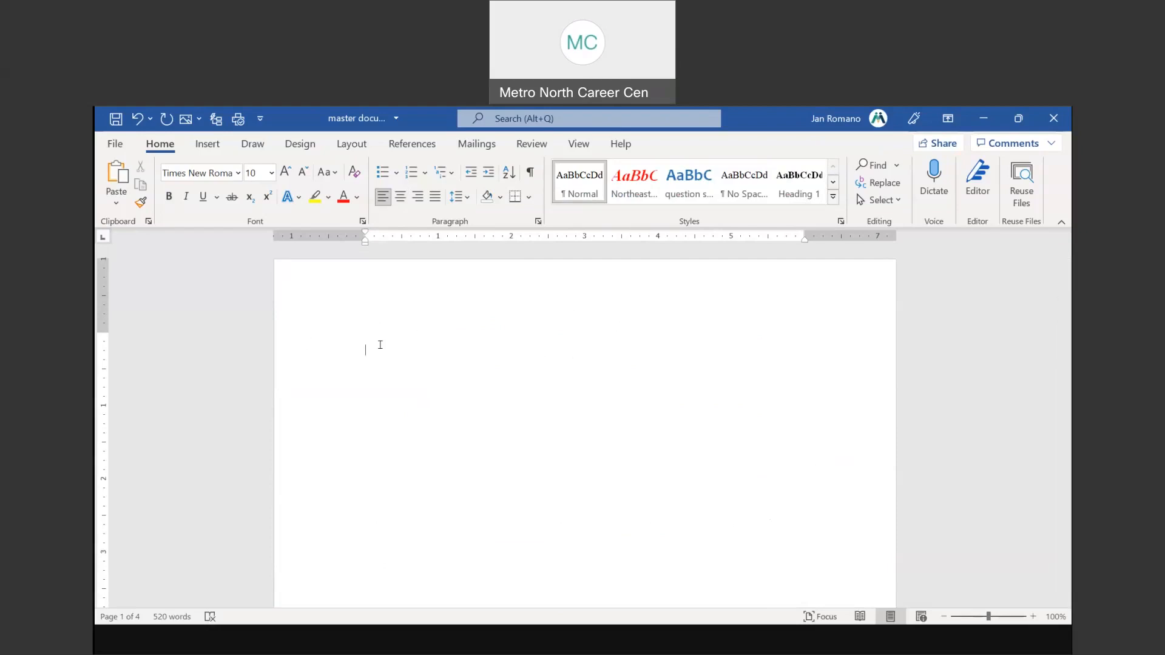
Step: Review the title, the two Benefits headings and the question headings that the table of contents will draw on
scroll(541, 442, "down", 5)
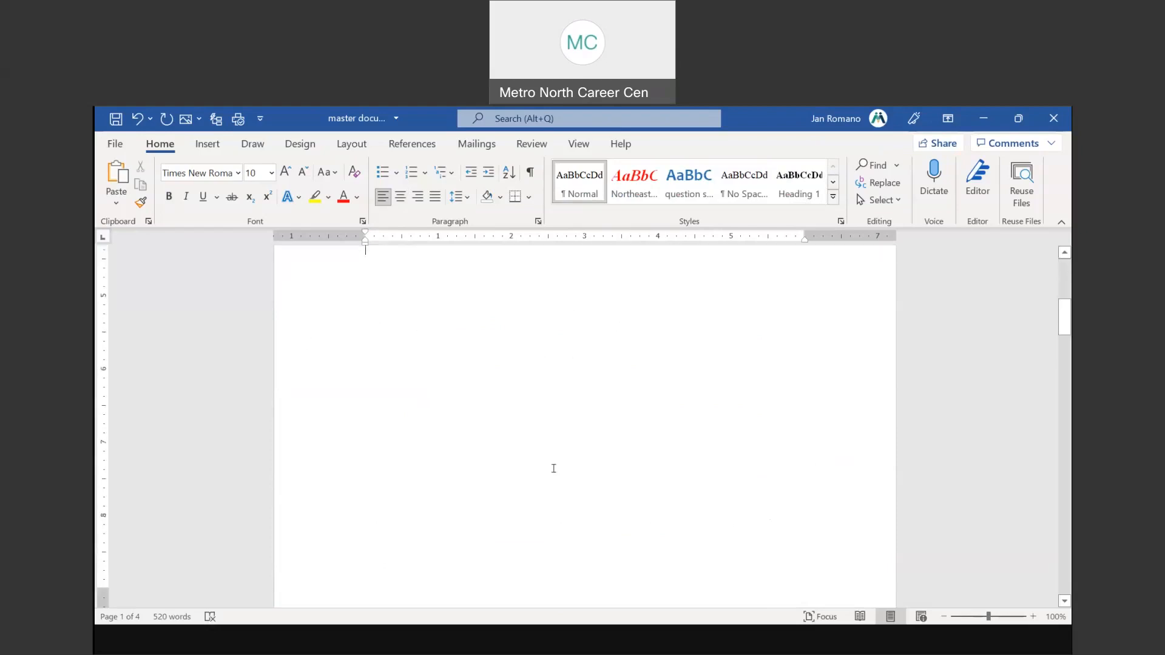
scroll(553, 468, "down", 6)
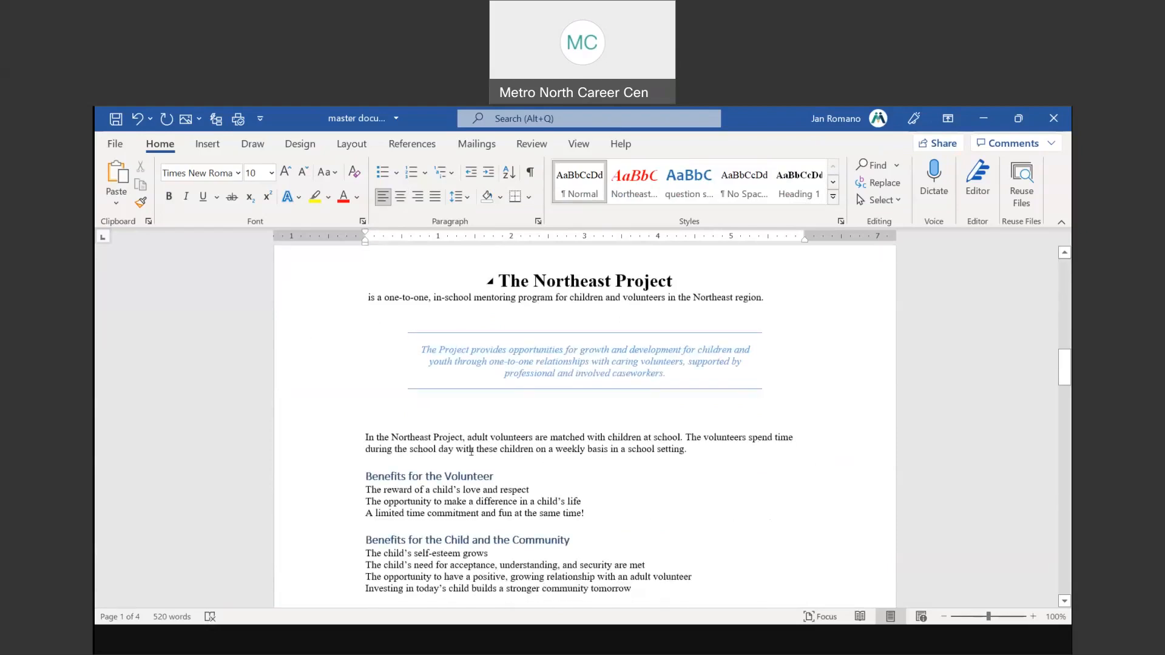
scroll(471, 452, "down", 3)
left_click(332, 406)
left_click(328, 471)
scroll(316, 461, "down", 3)
left_click(307, 440)
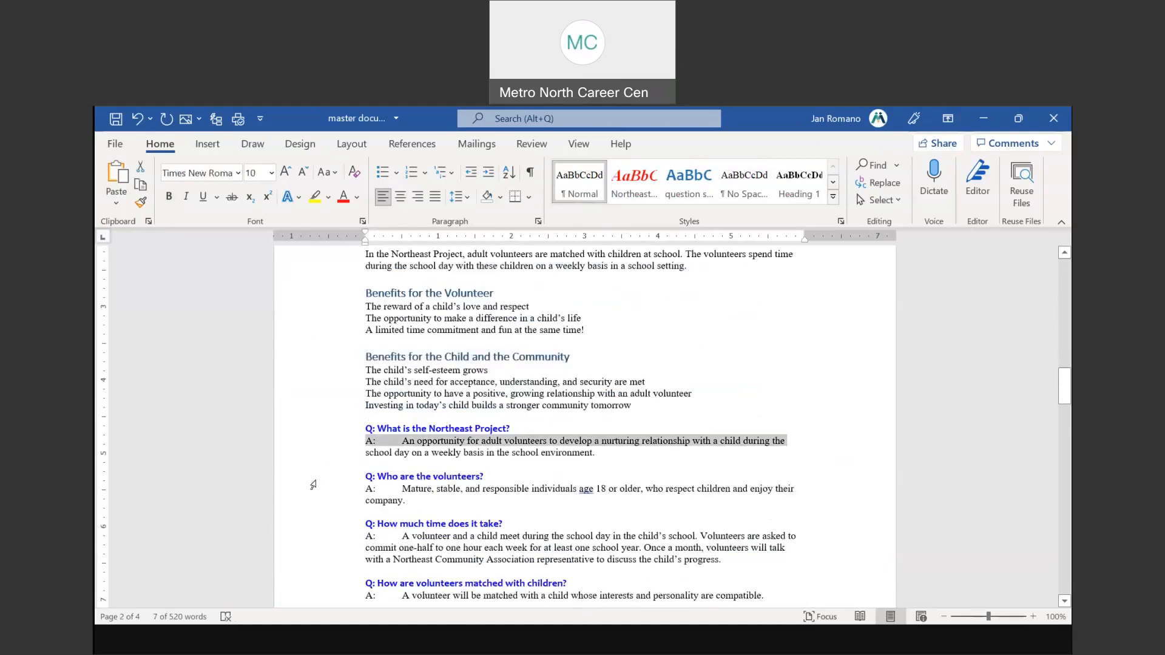
left_click(314, 480)
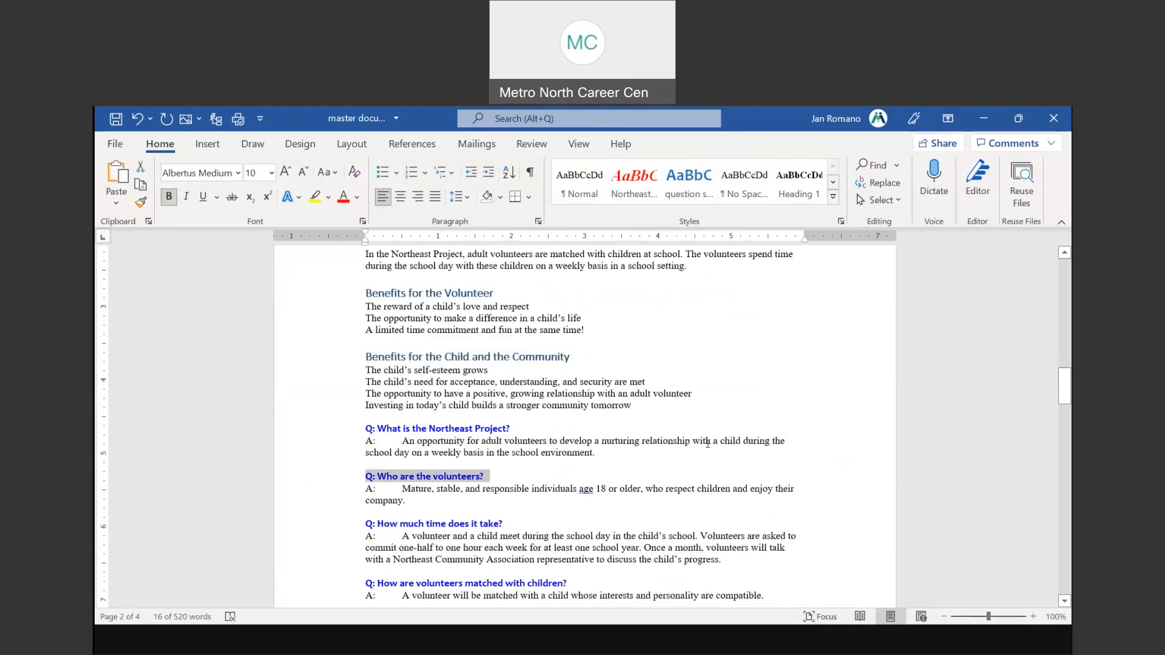
scroll(509, 455, "up", 5)
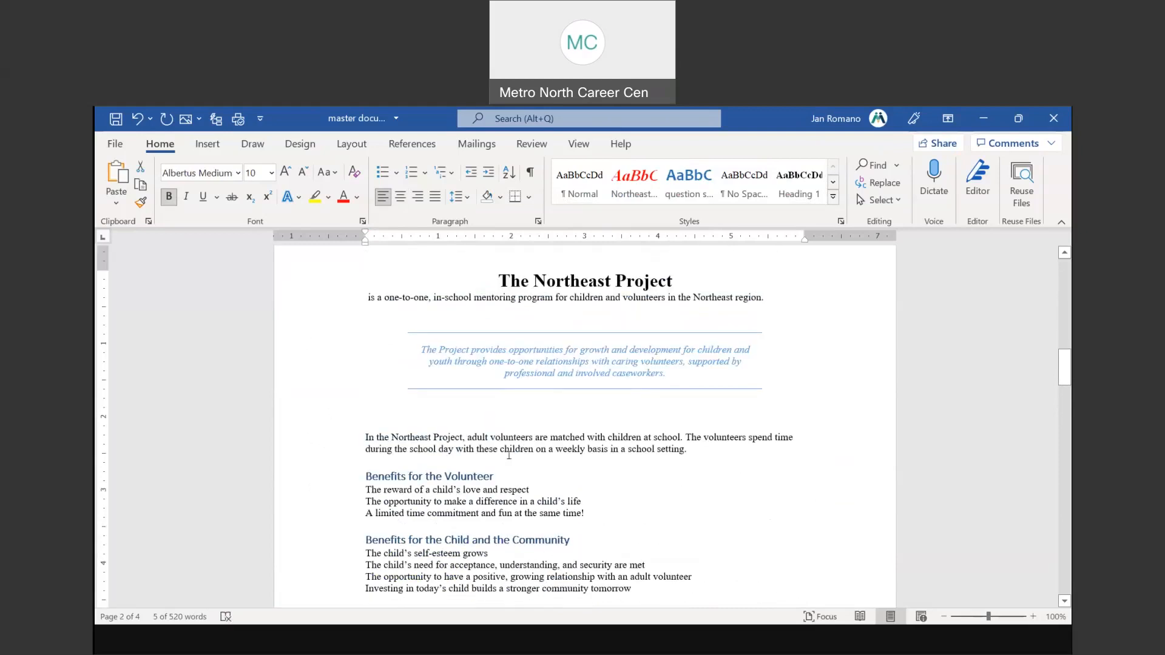
scroll(650, 424, "up", 10)
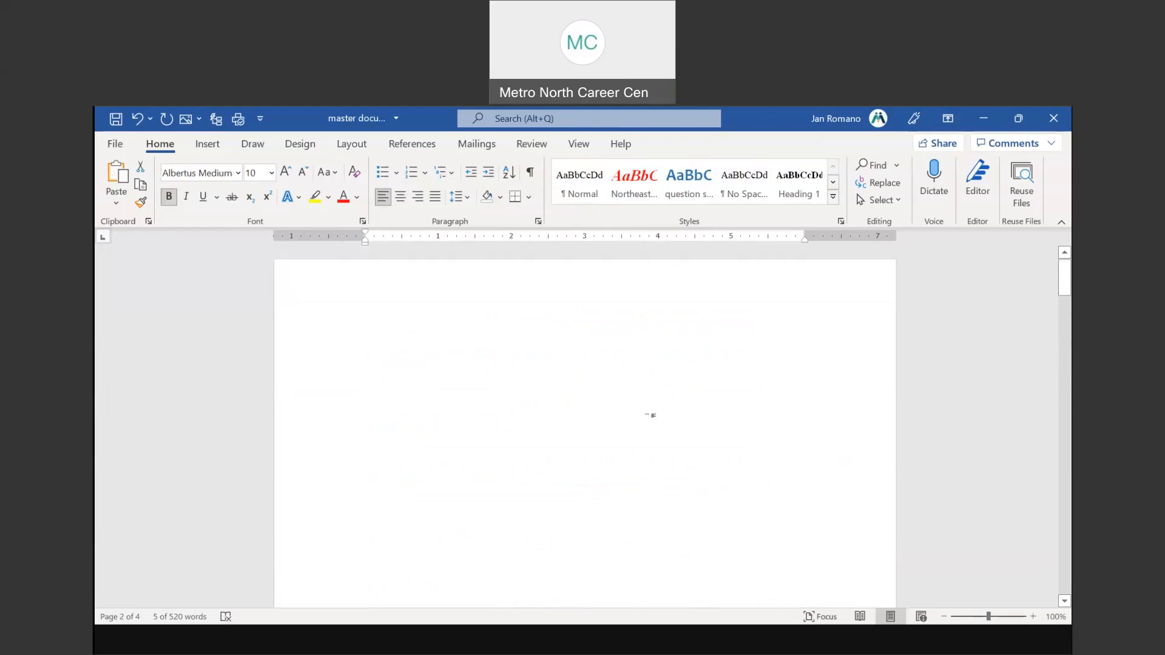
Step: Insert an Automatic Table 2 table of contents on the blank first page
left_click(395, 362)
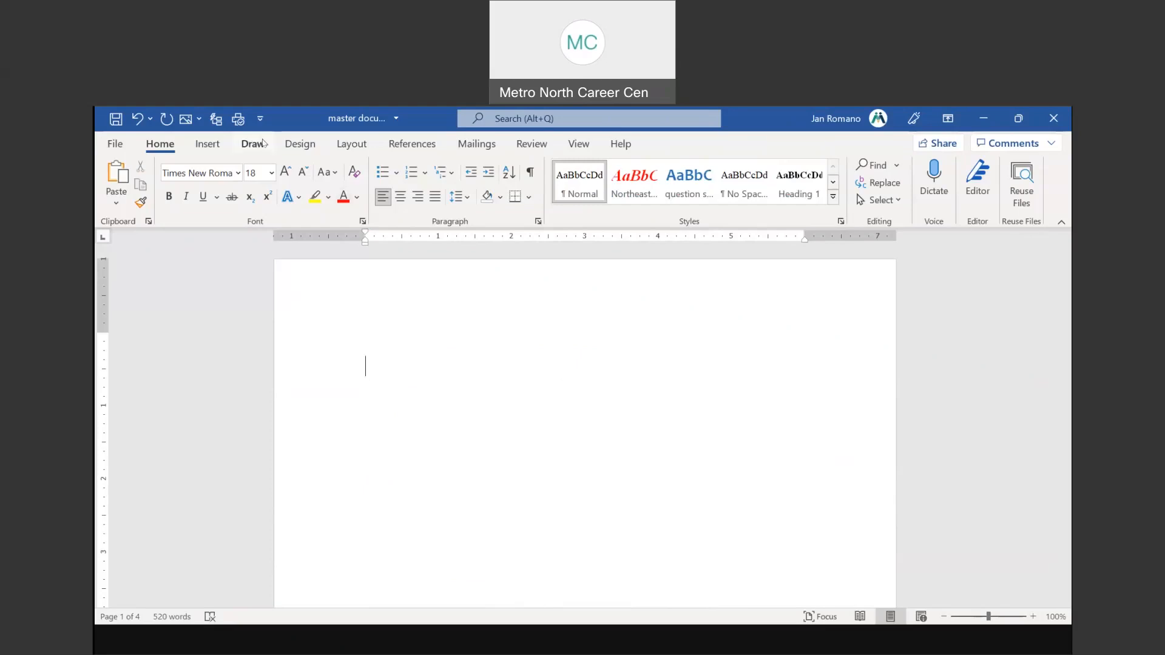
left_click(412, 144)
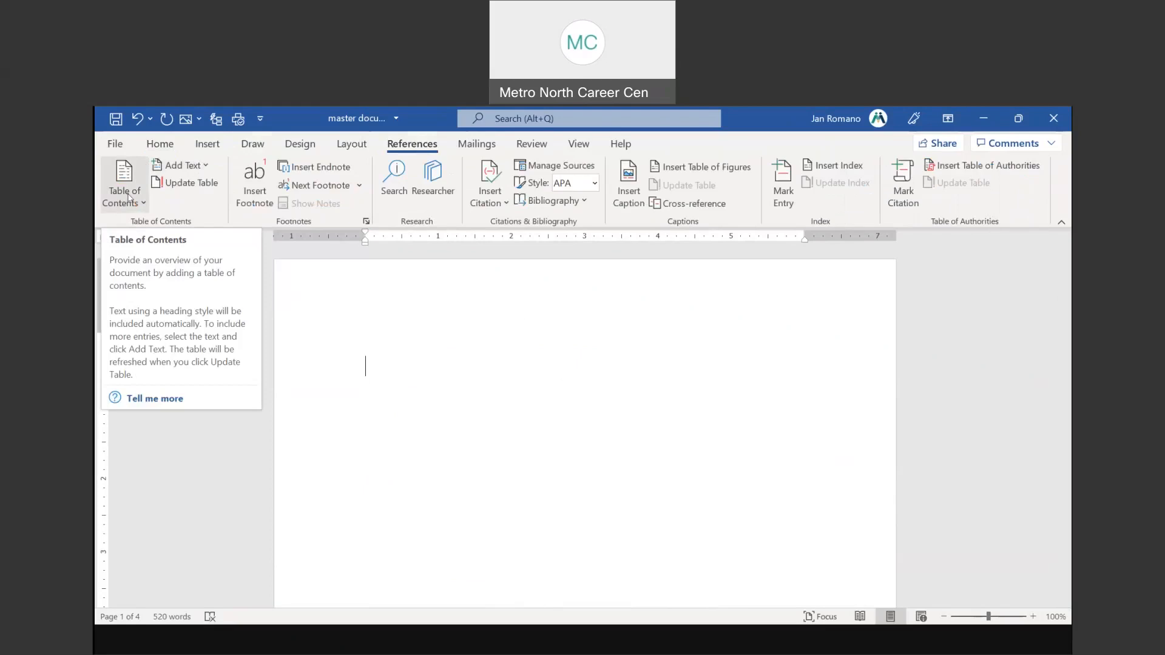
left_click(129, 197)
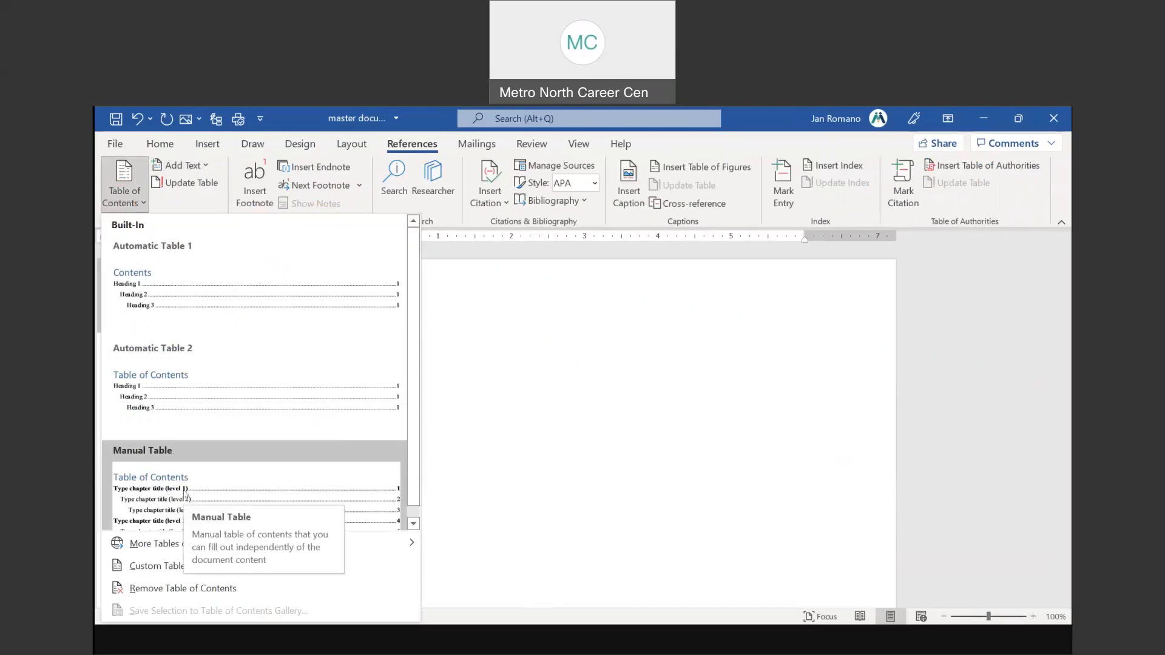
key("ctrl")
key("ctrl")
left_click(146, 391)
Step: Compare the table of contents with the start of the "The Northeast Project" page that follows it
scroll(307, 390, "down", 3)
scroll(483, 406, "up", 3)
scroll(491, 405, "up", 4)
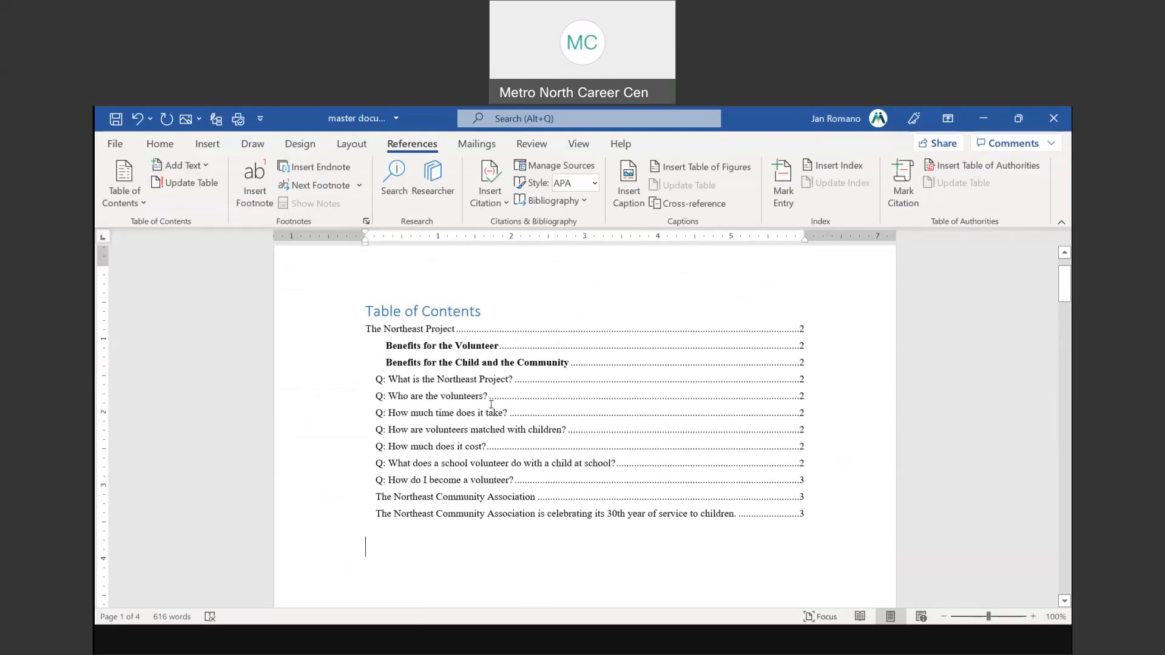
scroll(491, 405, "down", 15)
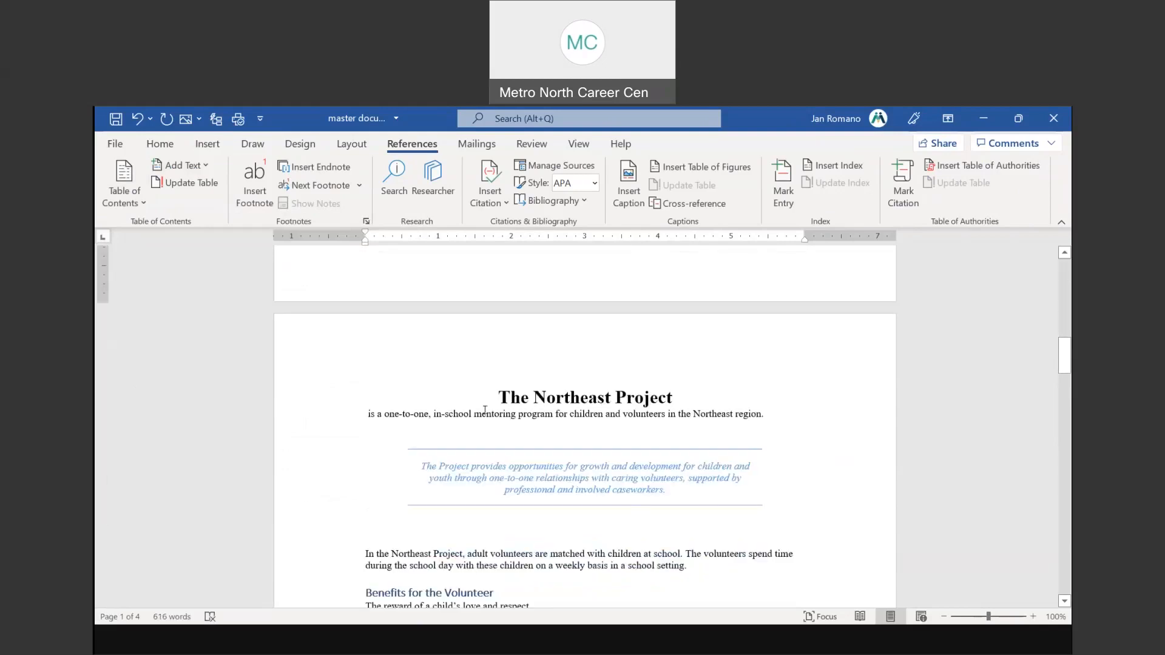
scroll(485, 411, "up", 15)
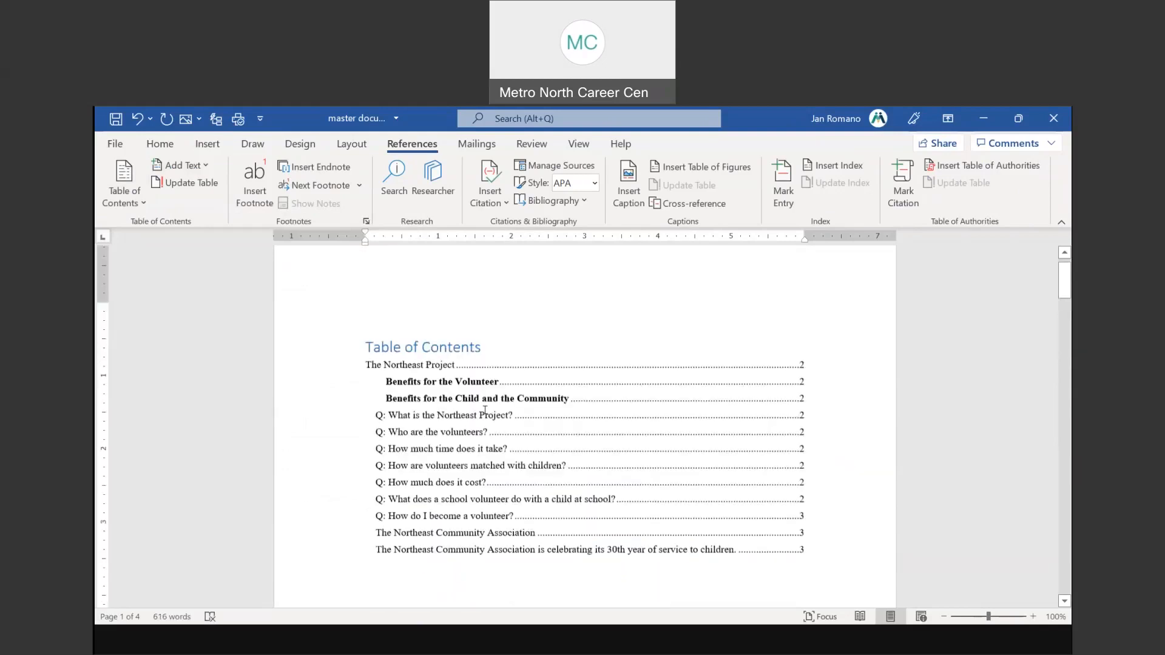
Step: Examine the table of contents levels by selecting the title entry, the two Benefits entries and the block of question entries
left_click(485, 410)
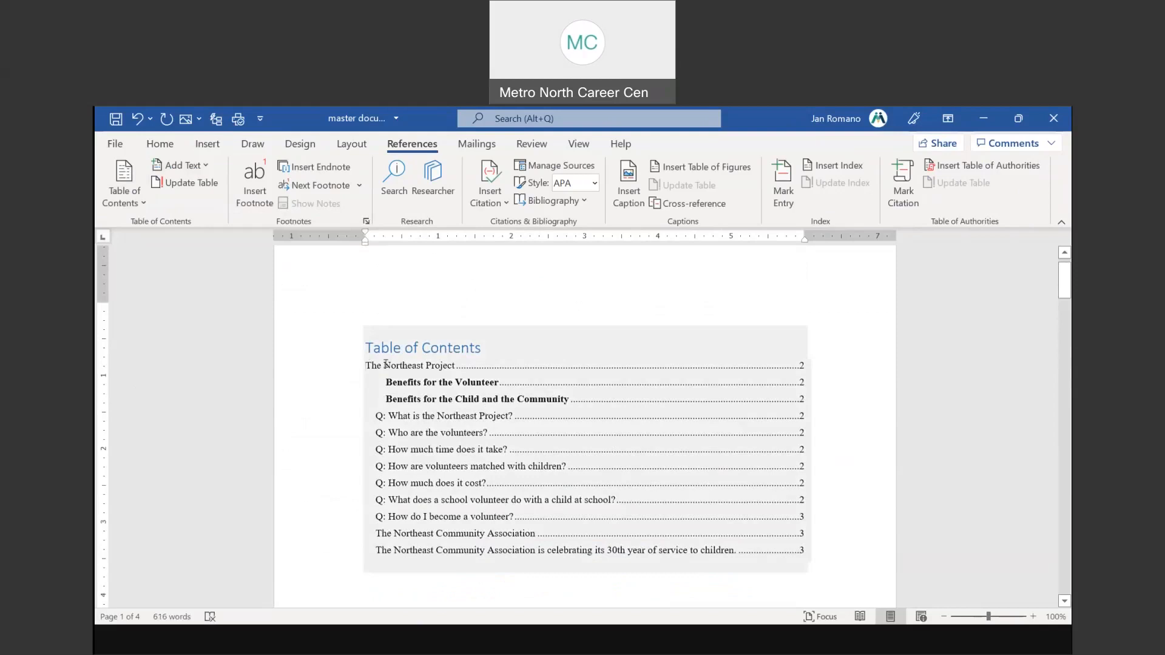
left_click_drag(386, 364, 455, 364)
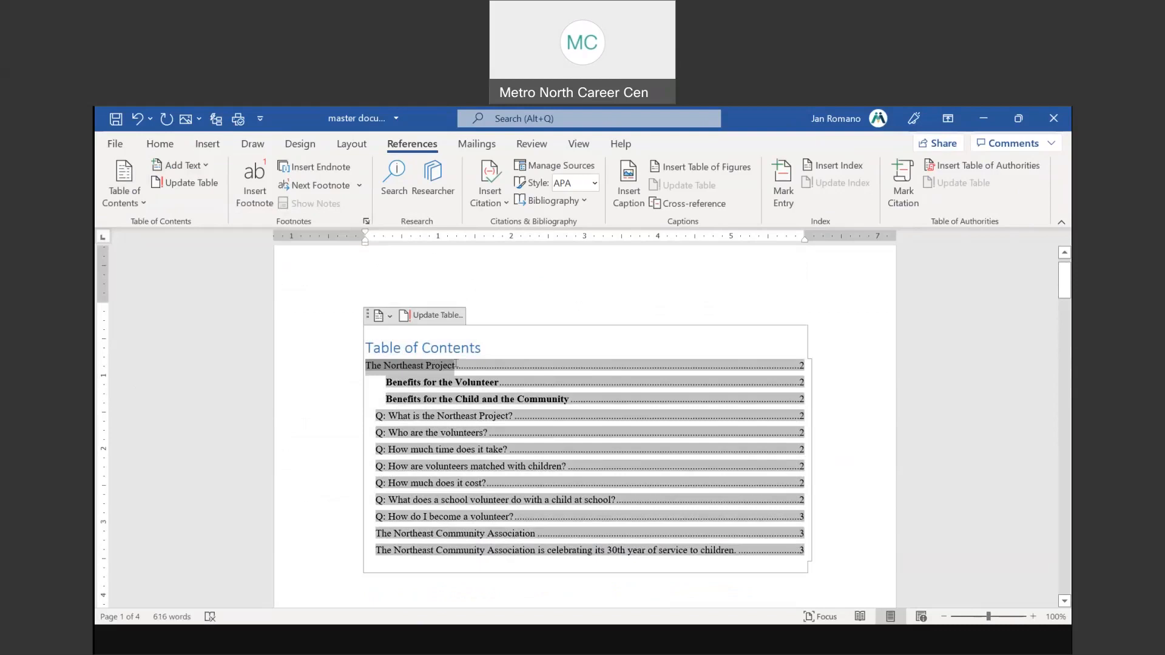
triple_click(403, 388)
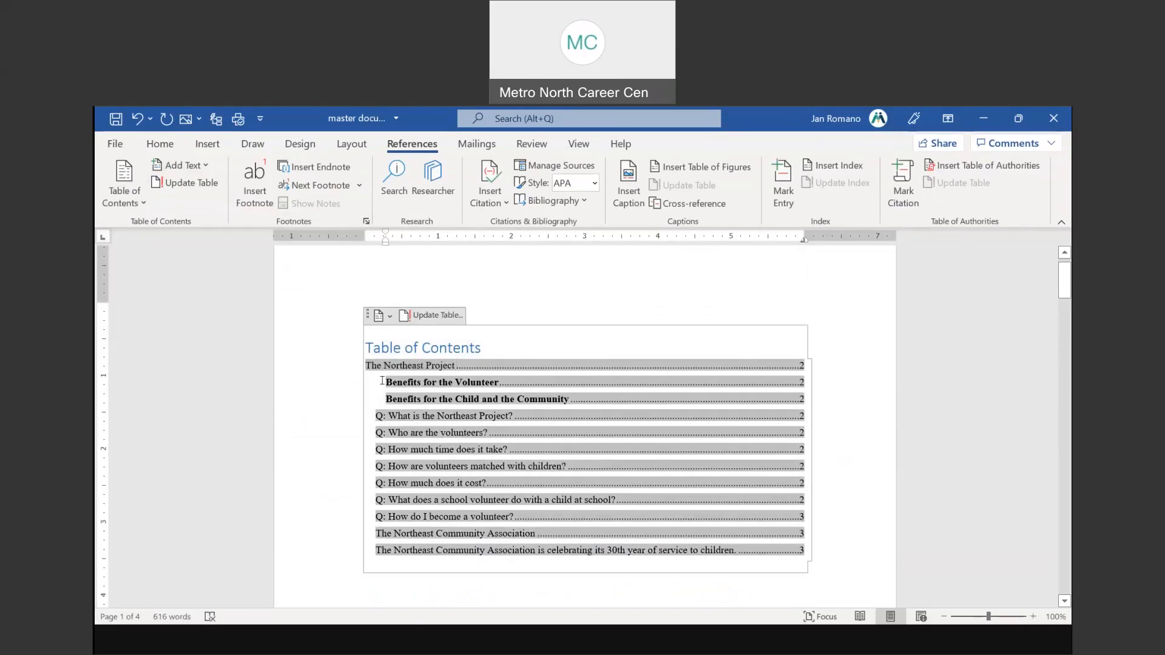
left_click_drag(530, 390, 575, 395)
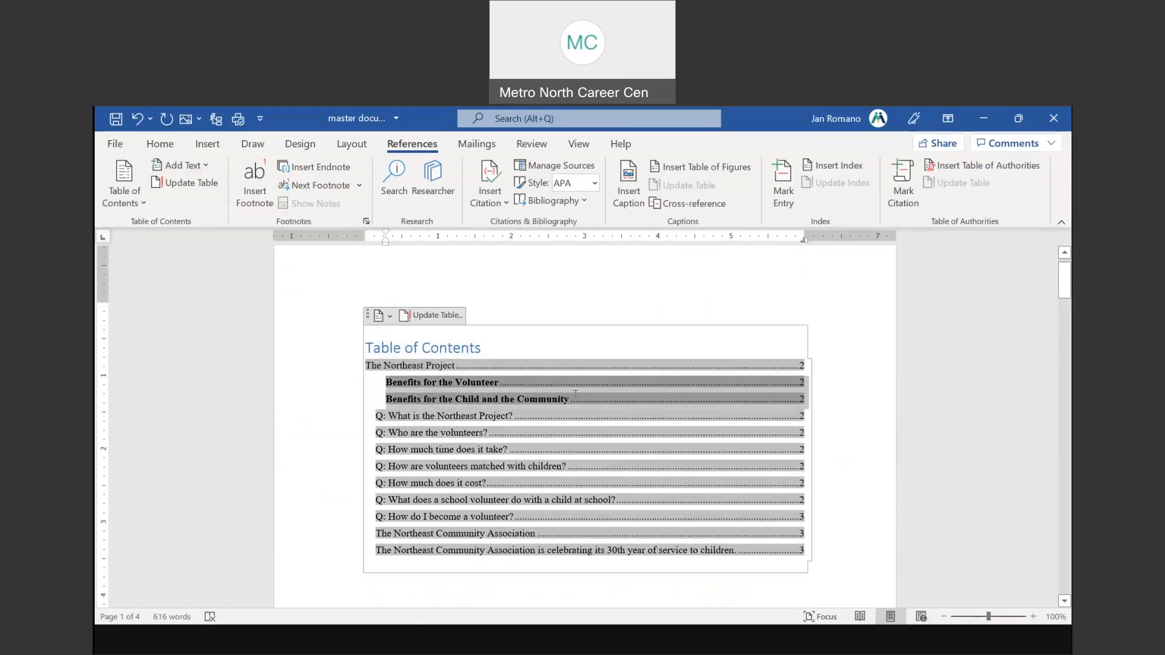
left_click_drag(390, 412, 509, 552)
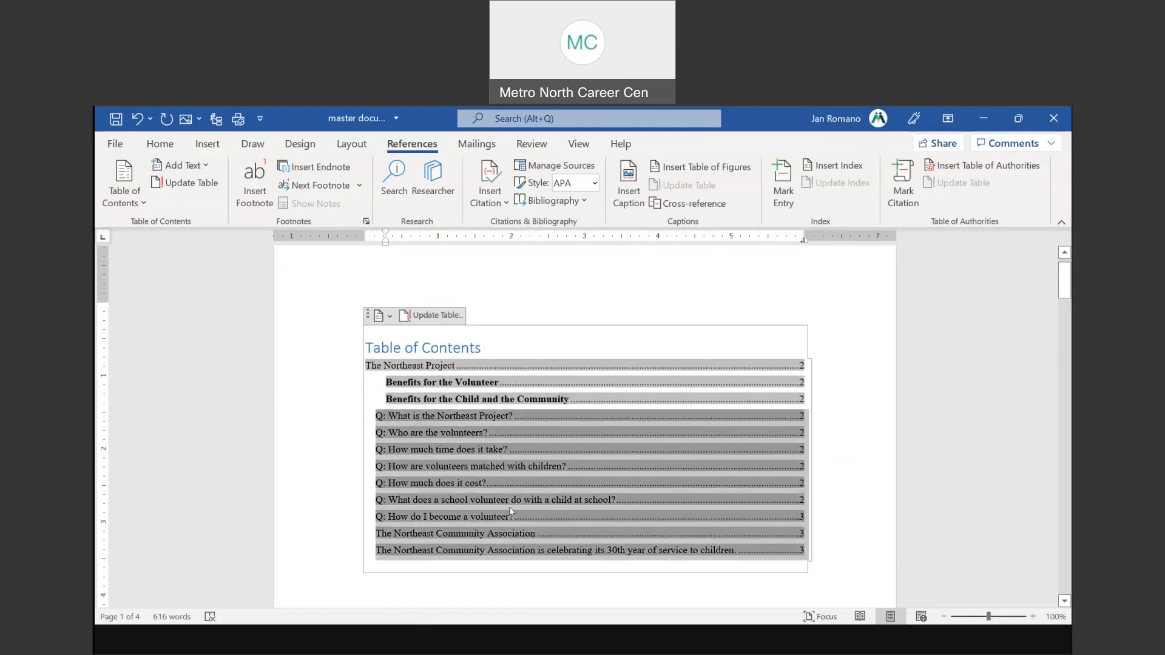
left_click(563, 391)
left_click(584, 374)
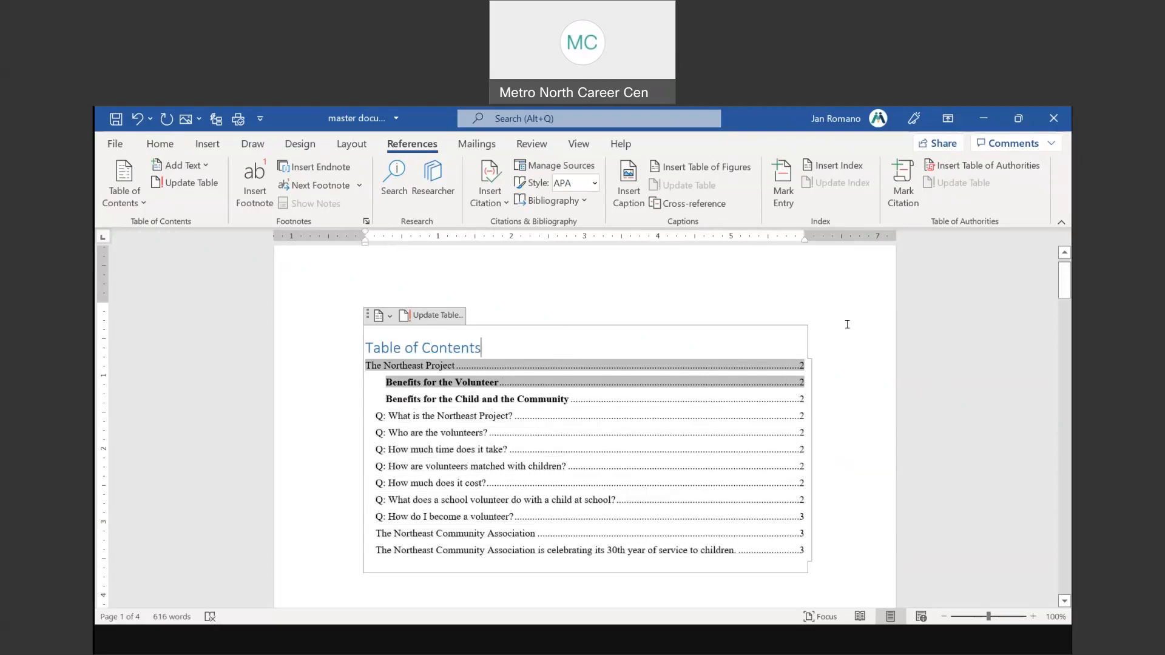
Step: Check how the table of contents page looks in the print preview and return to the document
left_click(116, 143)
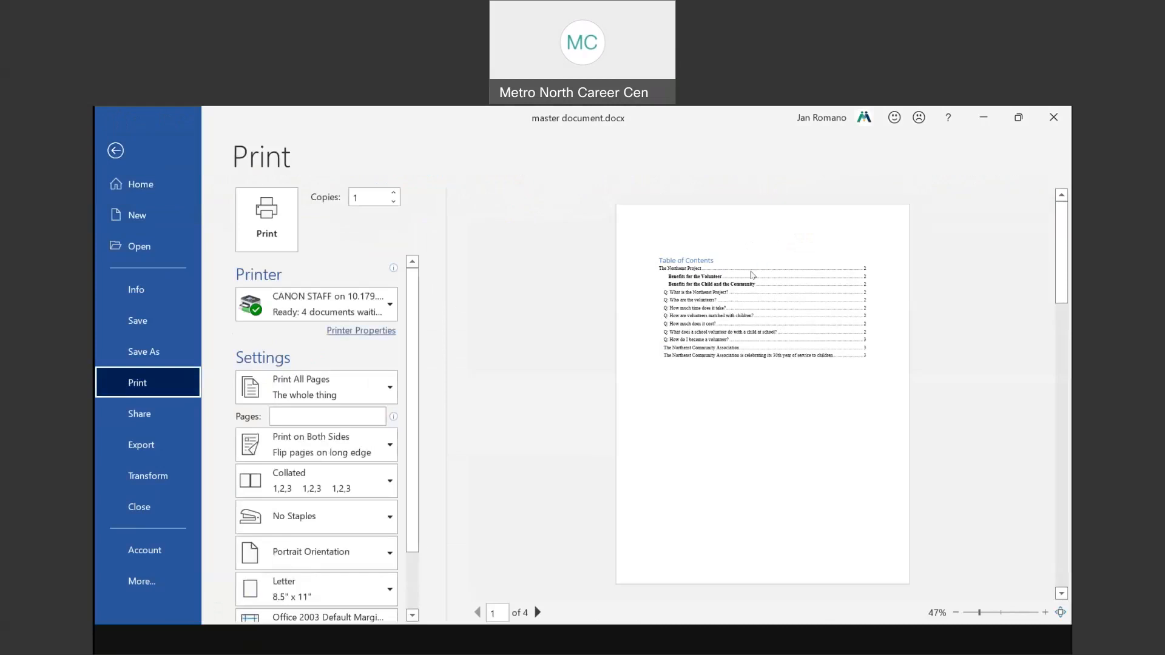
left_click(115, 151)
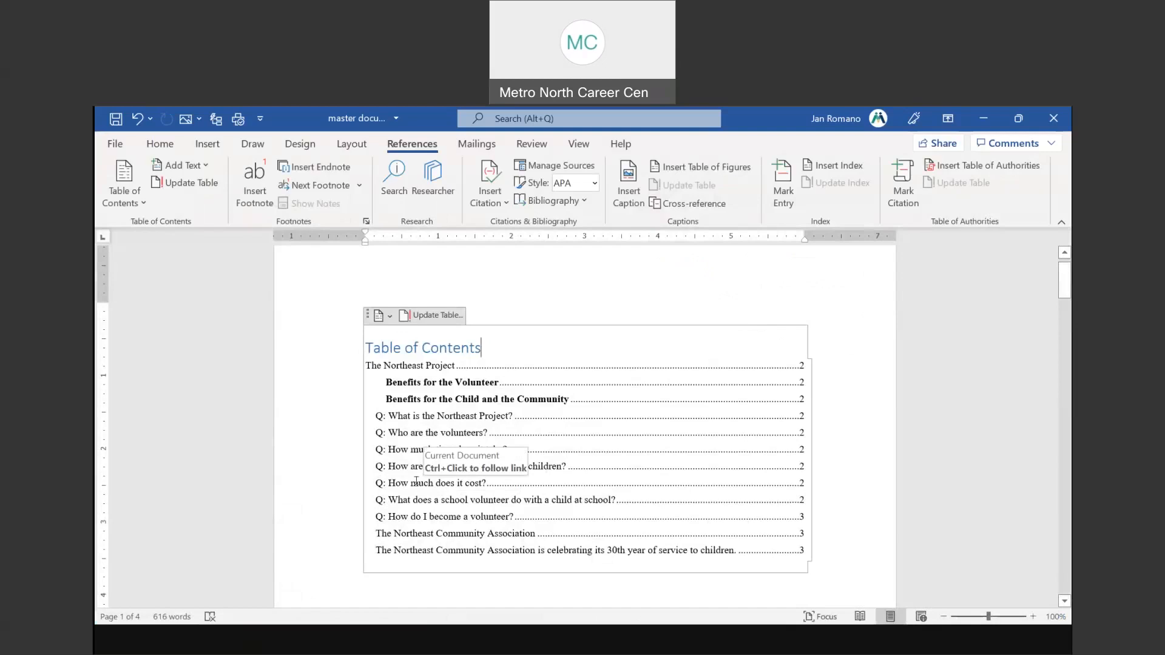
Step: Follow the table of contents link to "Q: How are volunteers matched with children?" and delete the three nonsense lines under "Q: How much does it cost?"
key("ctrl")
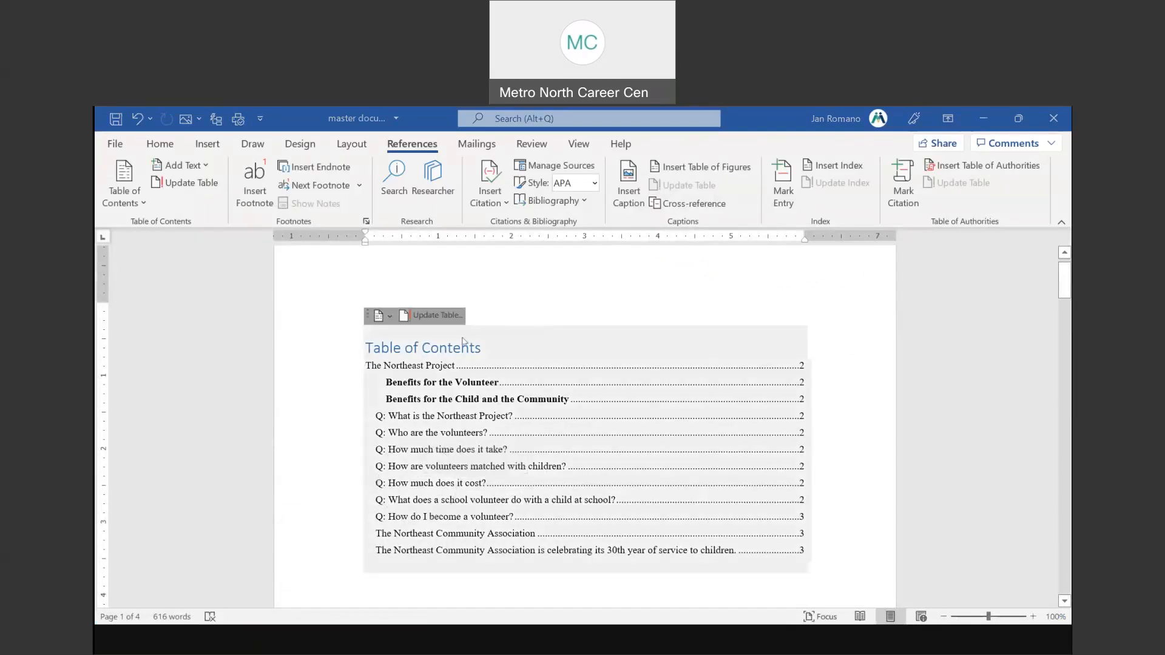
left_click(471, 362)
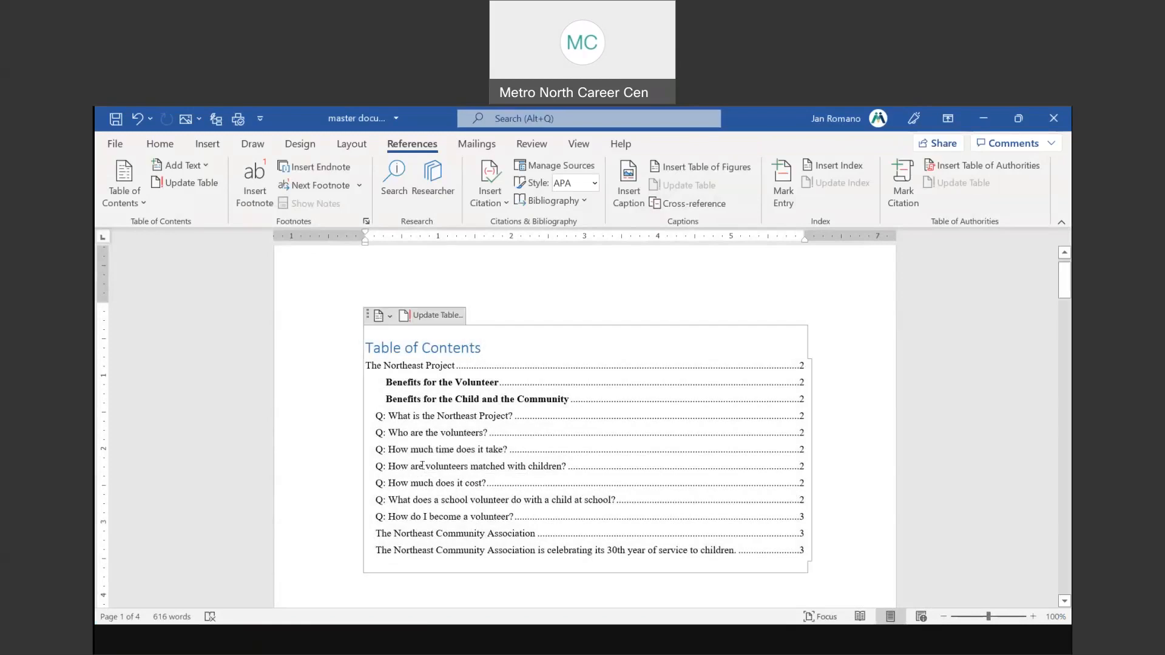
key("ctrl")
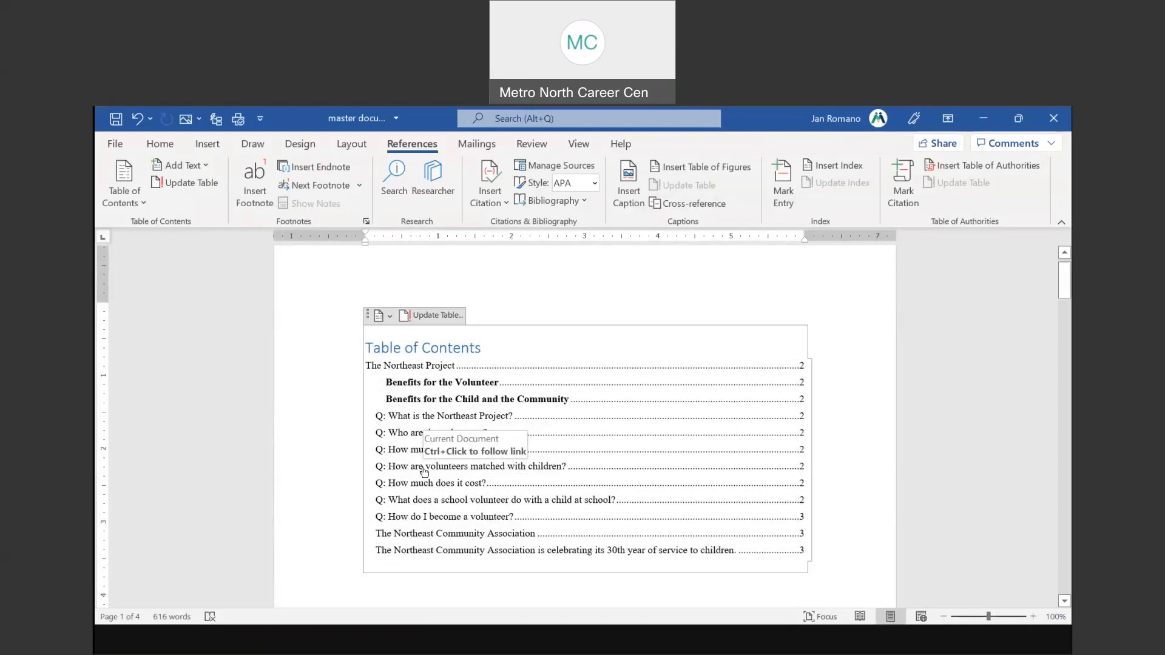
left_click(424, 472, "ctrl")
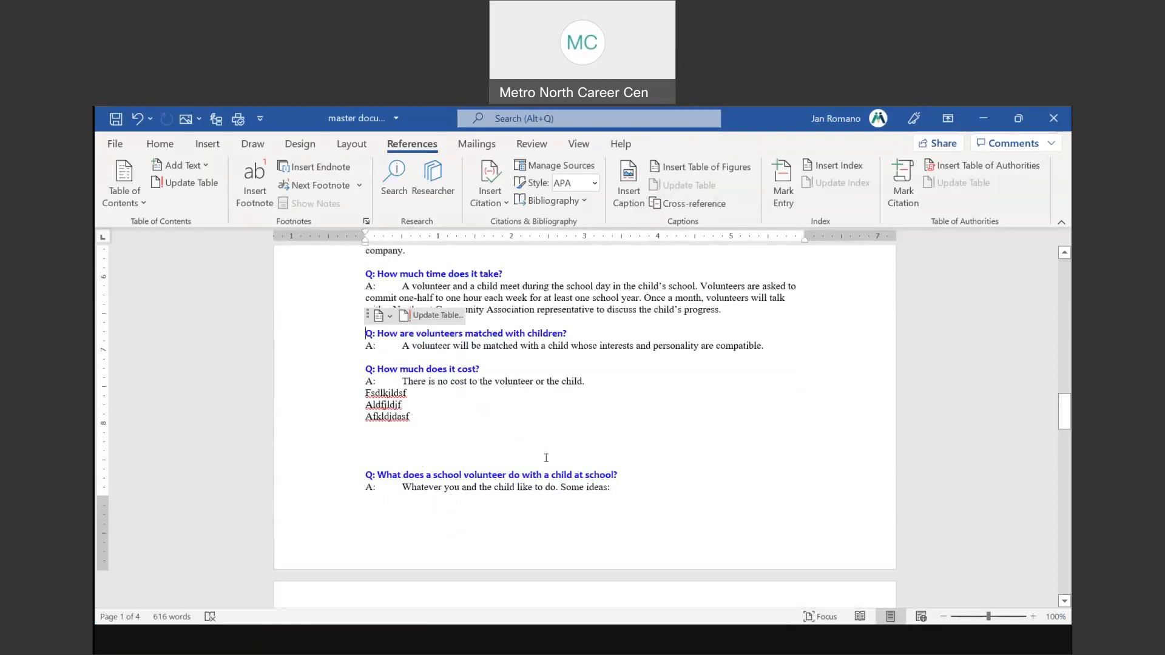
left_click_drag(413, 415, 340, 396)
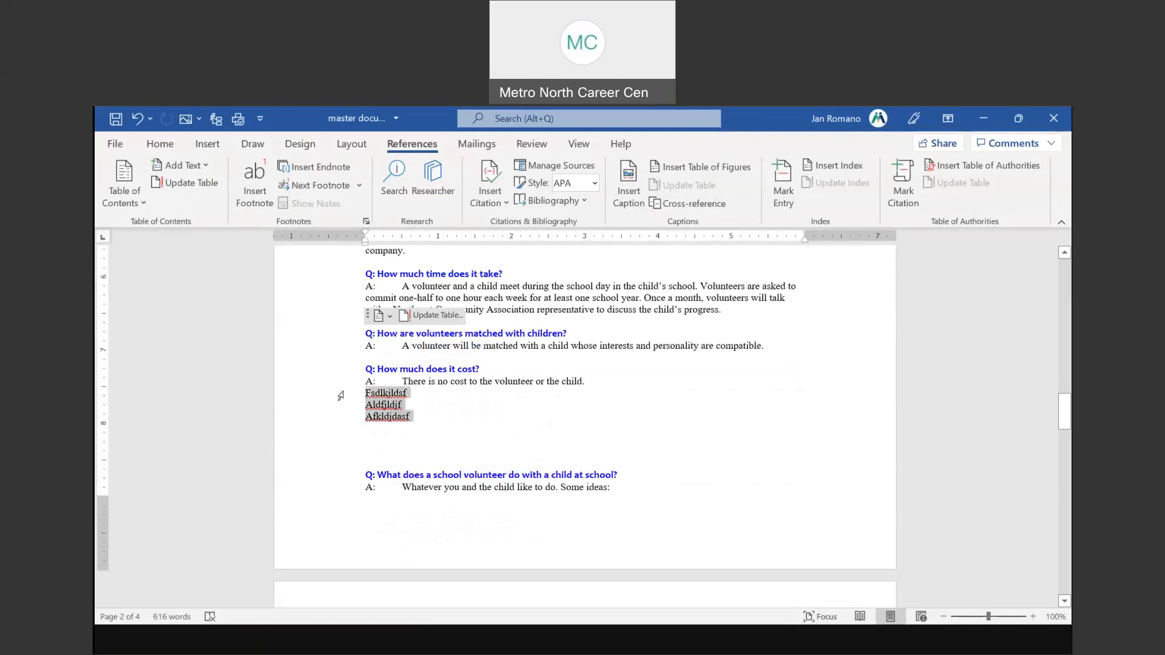
key("Delete")
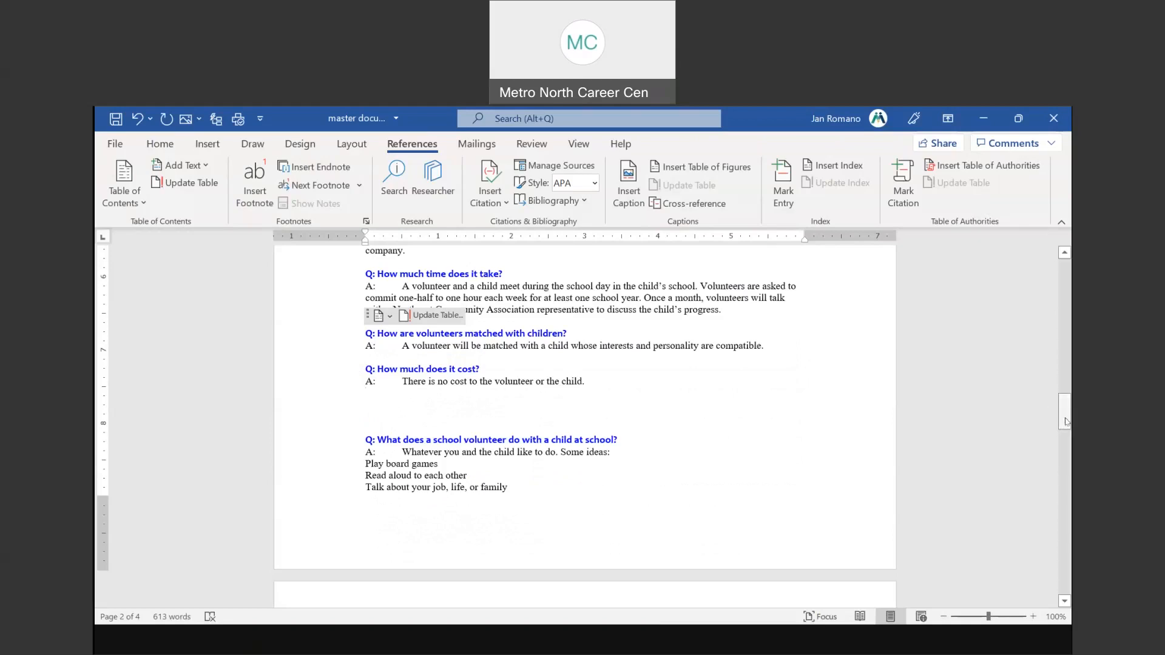
Step: Return to the table of contents and follow its link to the "The Northeast Community Association" heading
left_click_drag(1067, 421, 1065, 285)
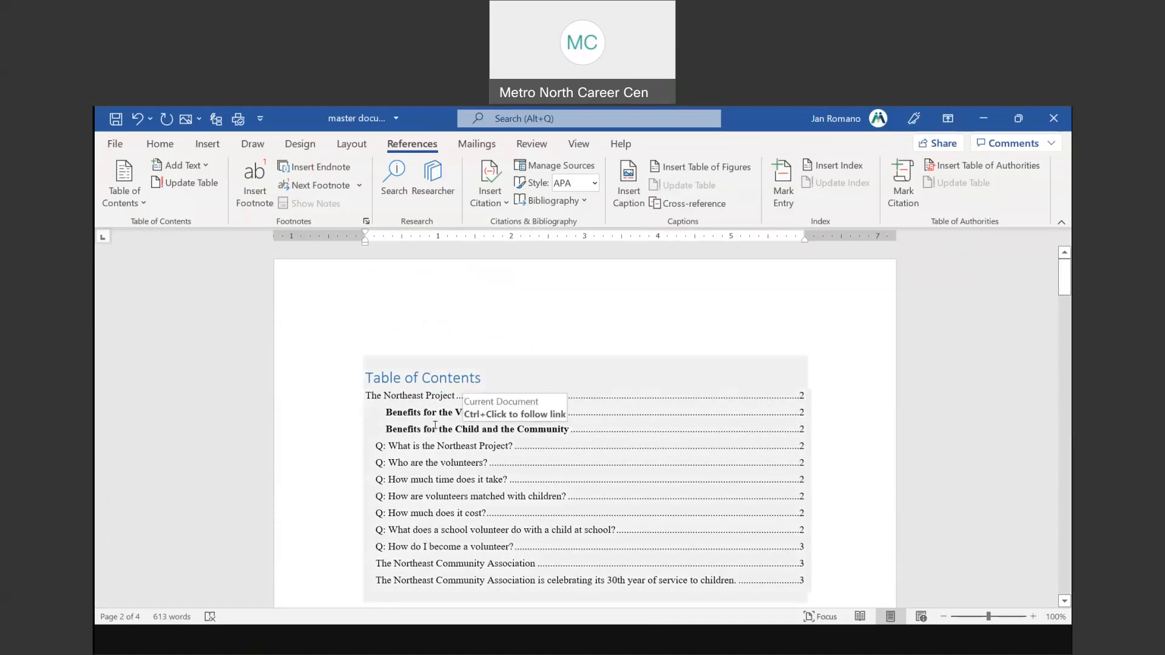
left_click(449, 568)
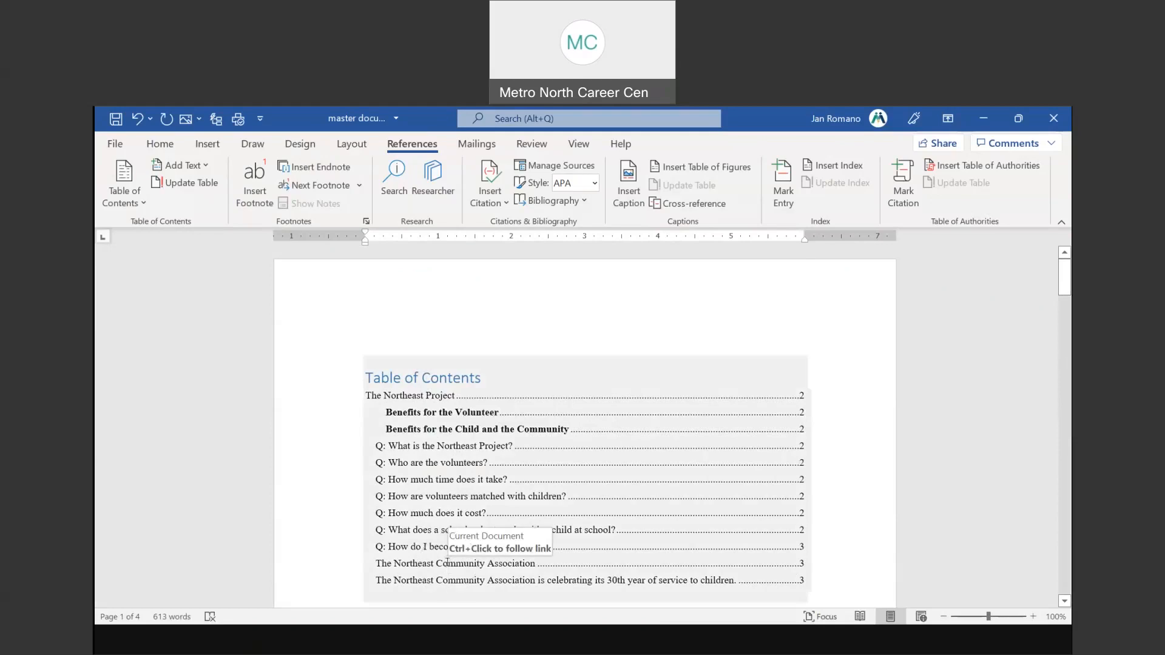
left_click(449, 563)
left_click(451, 567)
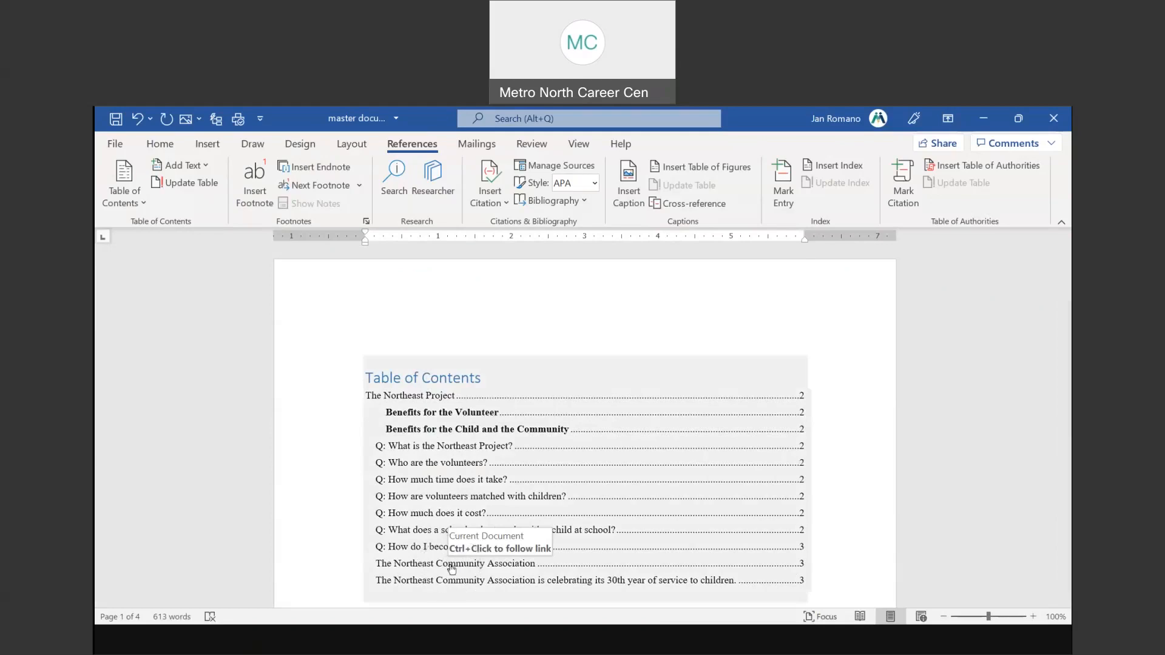
left_click(451, 568, "ctrl")
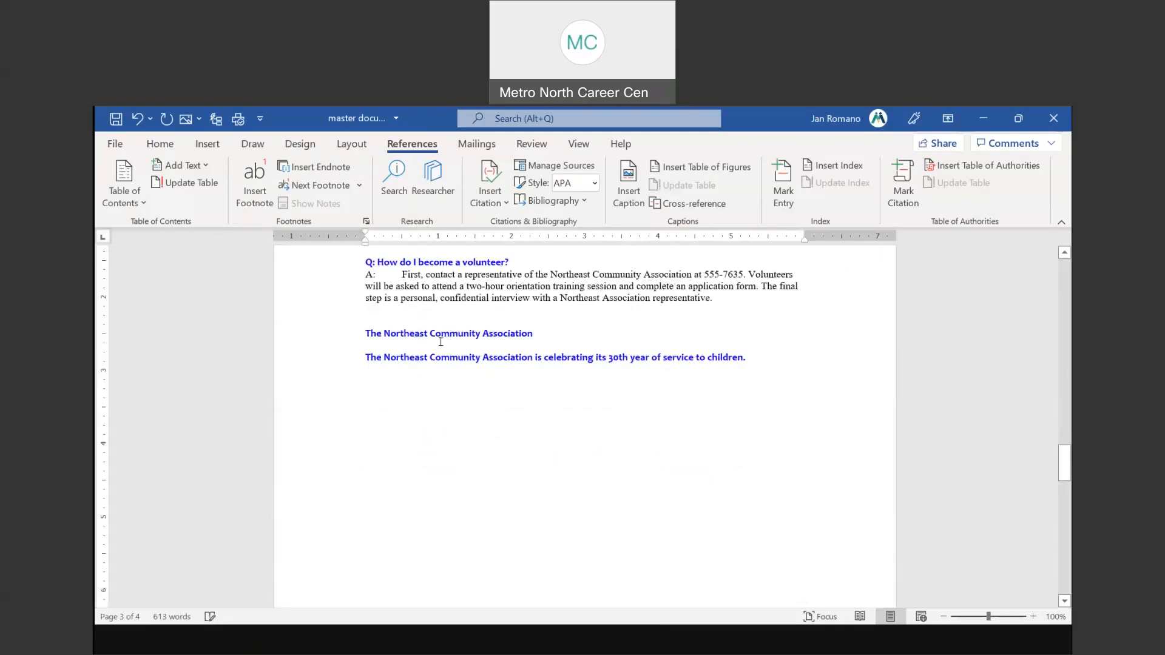
Step: Add four placeholder lines below the "The Northeast Community Association" heading: Ldsjfljfdljsdfa, Alfjdldafjs, Asdlfdsajldsfajdsa and dfsakj
left_click(532, 333)
key("Return")
type("ldsjfljfdljsdfa")
key("Return")
type("alfjdldafjs")
key("Return")
type("asdlfdsajldsfajdsa")
key("Return")
type("dfsakj")
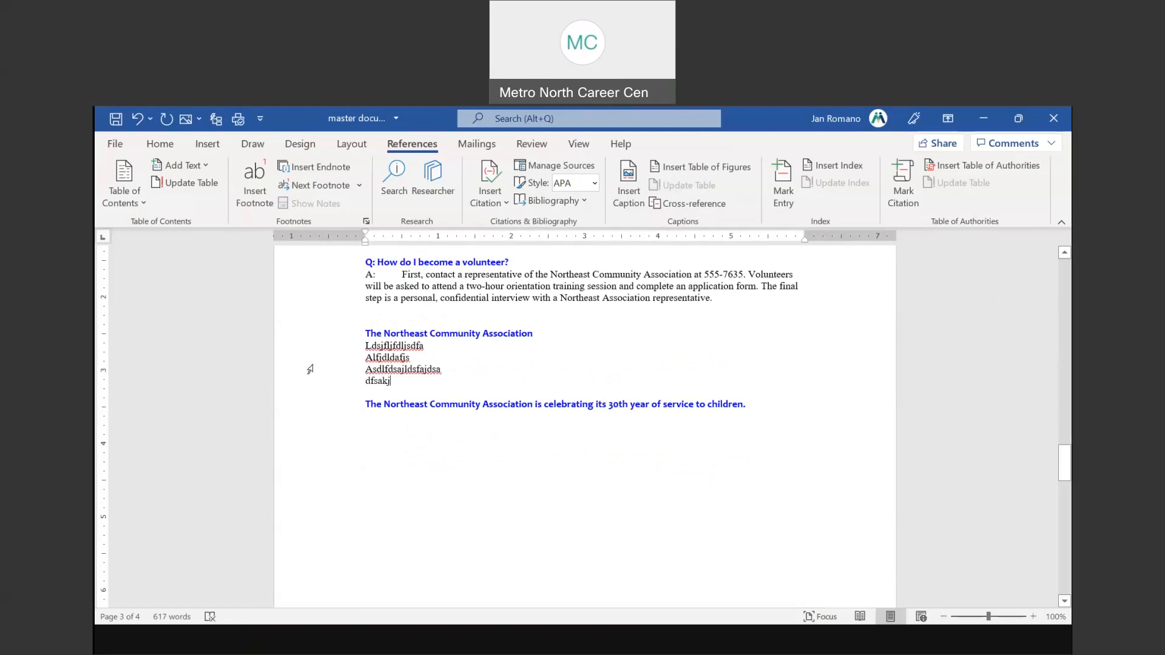
Step: Replace the last two placeholder lines with a blank line and the line "Working with Parents"
left_click_drag(395, 383, 358, 368)
key("Delete")
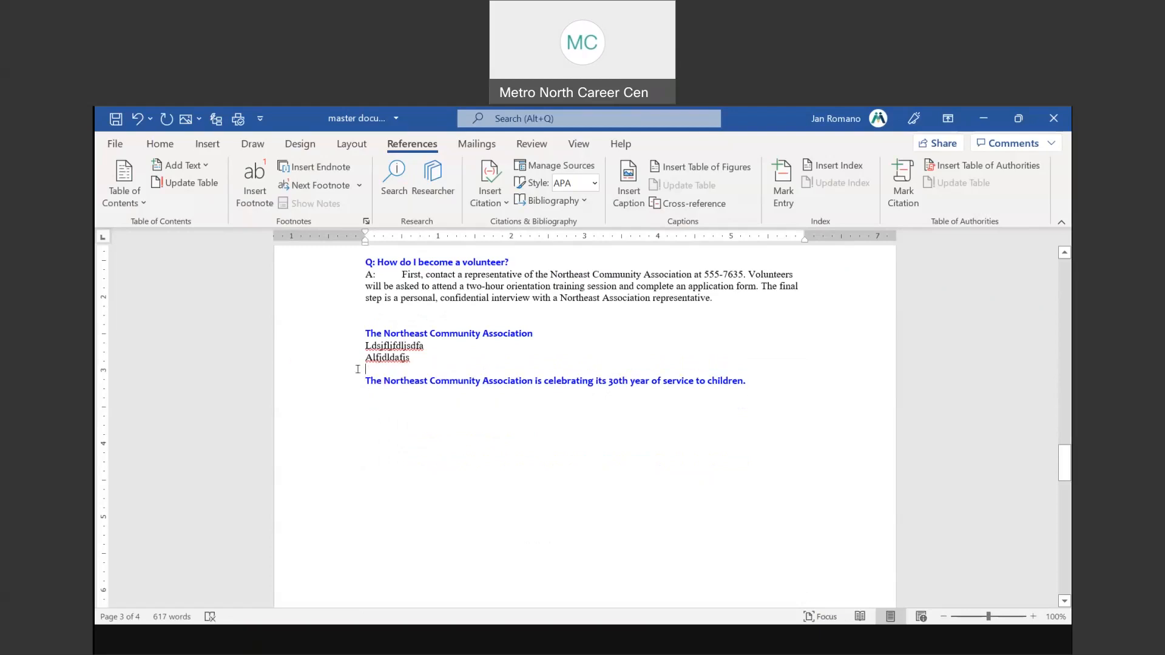
key("BackSpace")
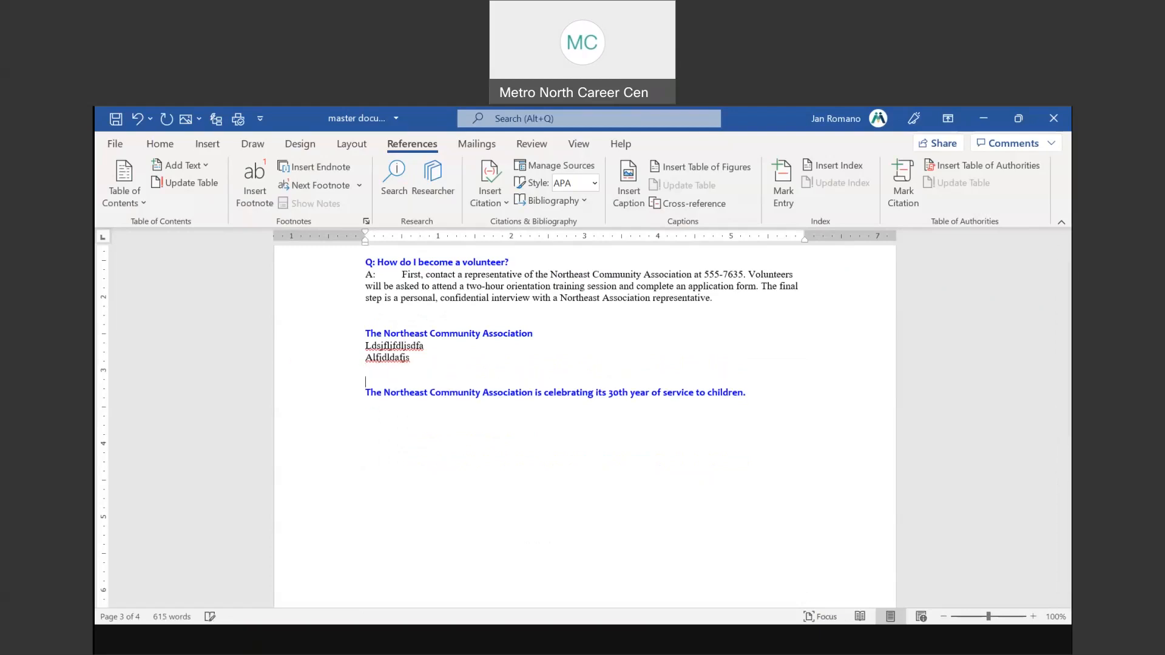
type("Working with Parents")
key("Return")
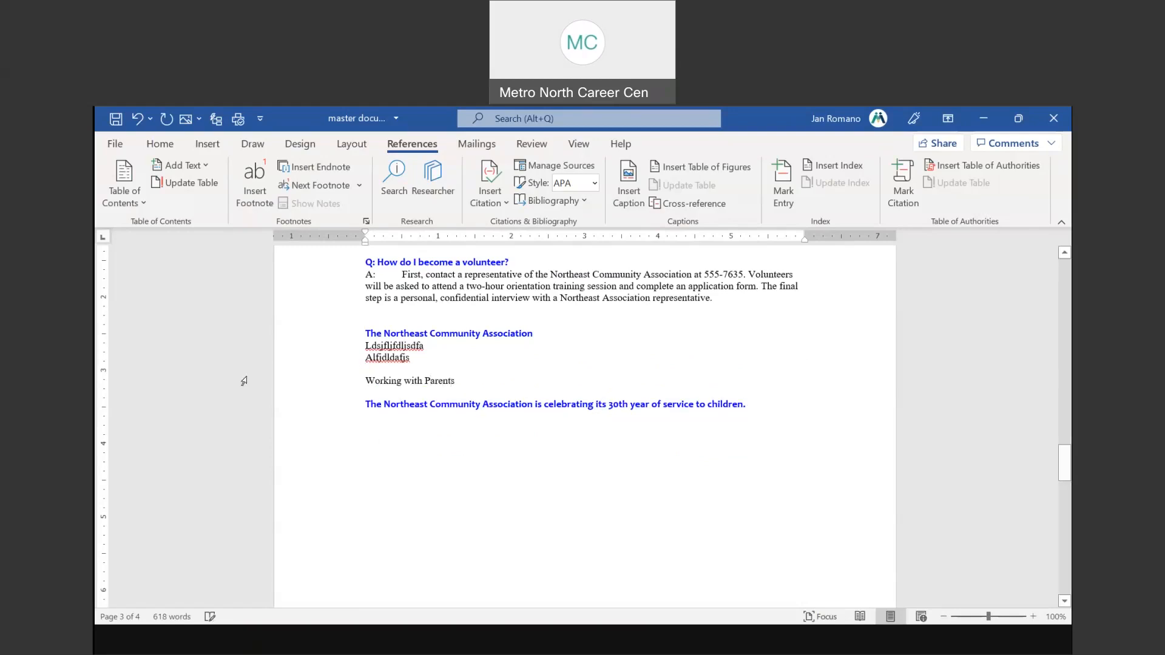
Step: Apply the Heading 3 style to the "Working with Parents" line
left_click(322, 385)
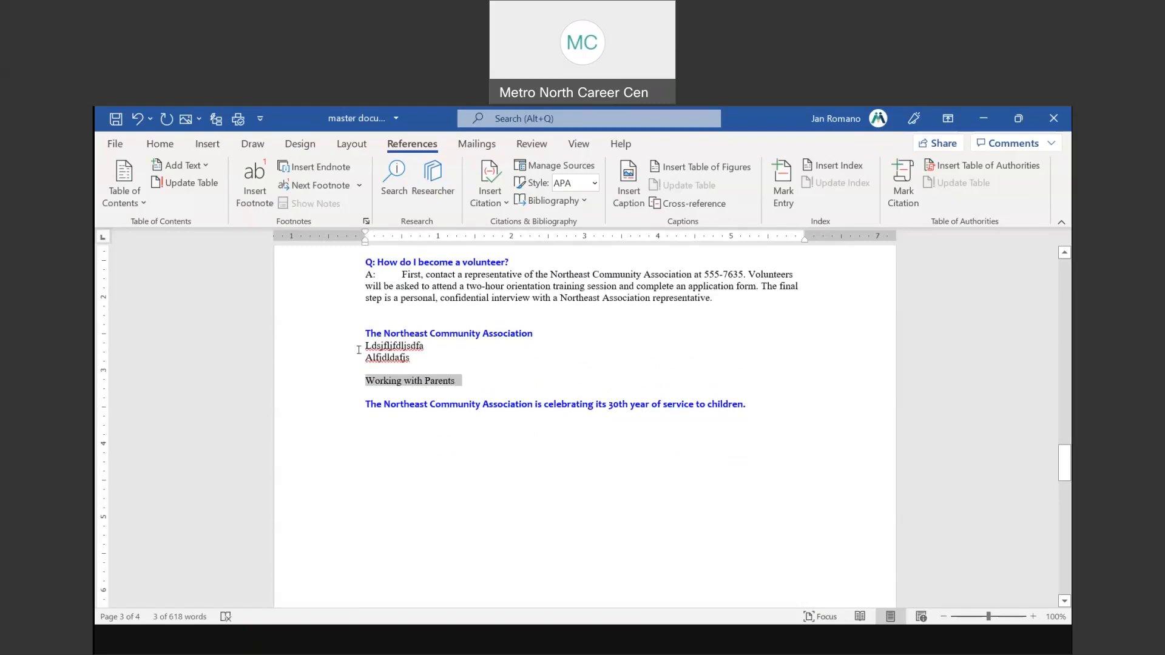
left_click(160, 144)
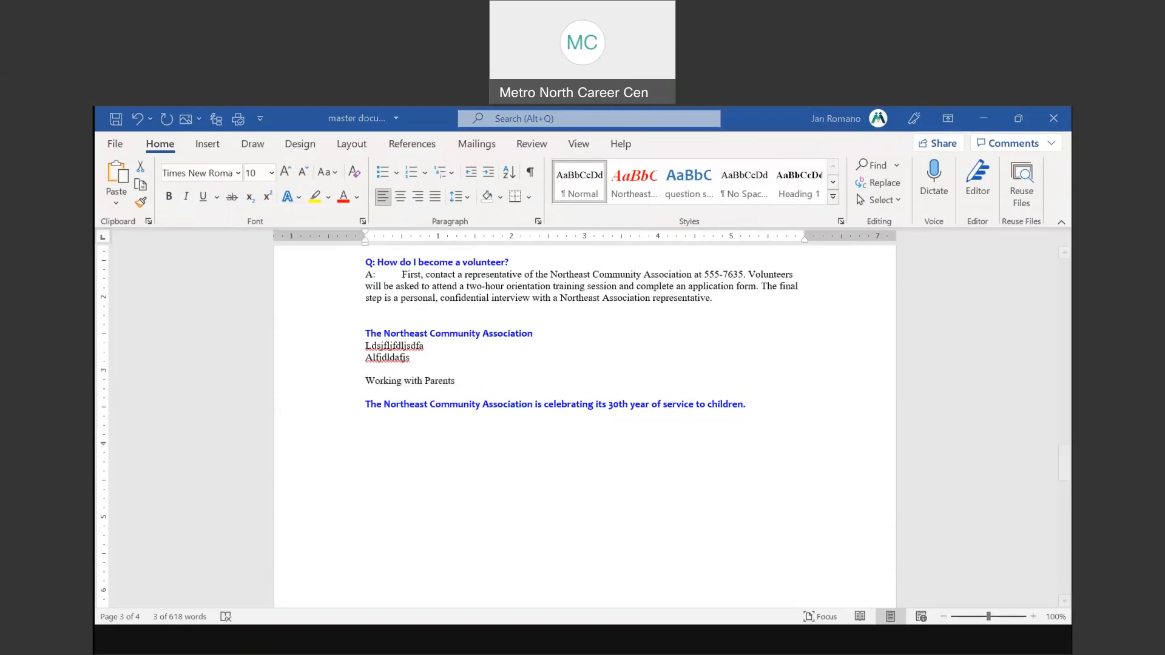
left_click(834, 199)
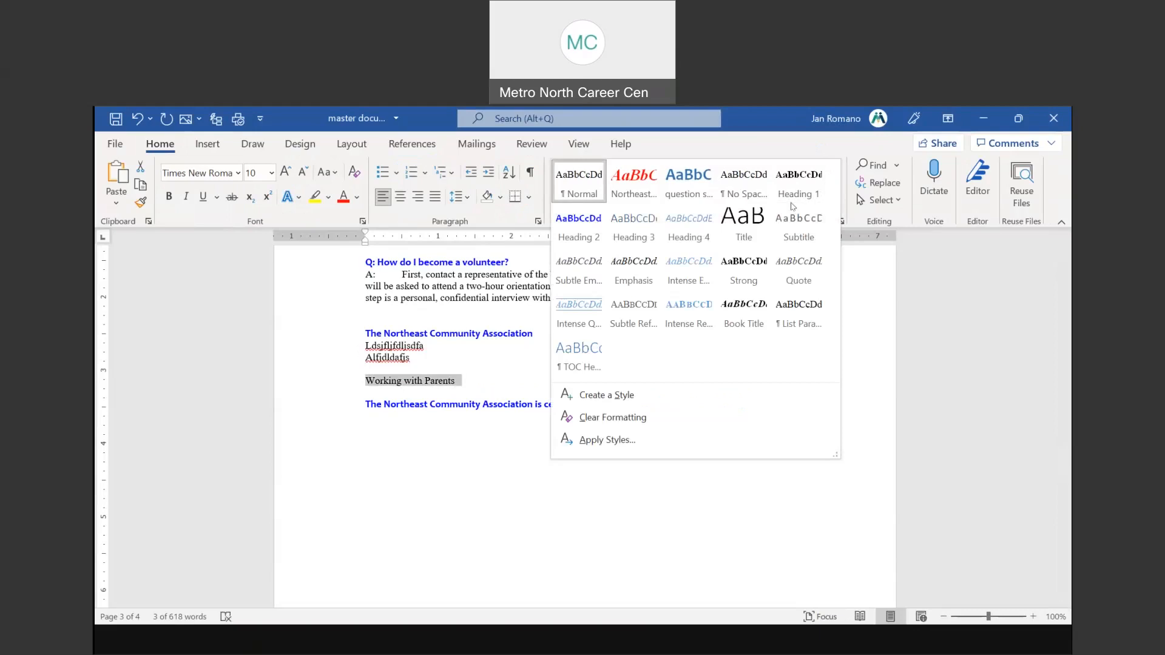
left_click(632, 236)
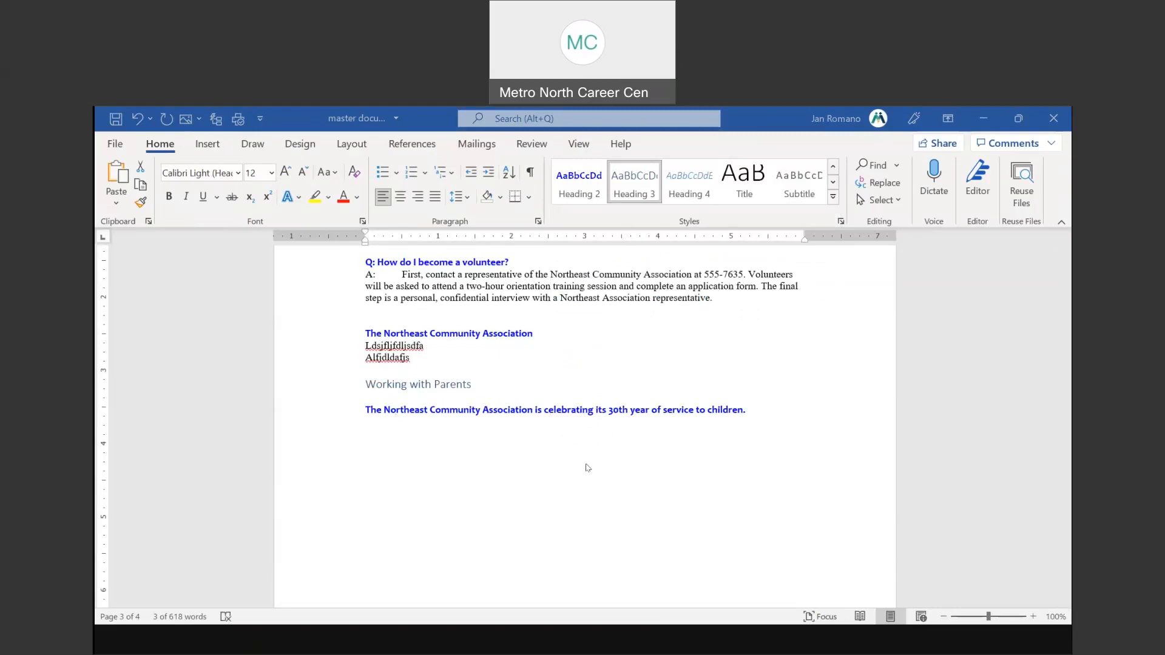
Step: Update the entire table of contents on the first page, including its entries as well as page numbers
scroll(640, 467, "up", 20)
scroll(640, 465, "up", 20)
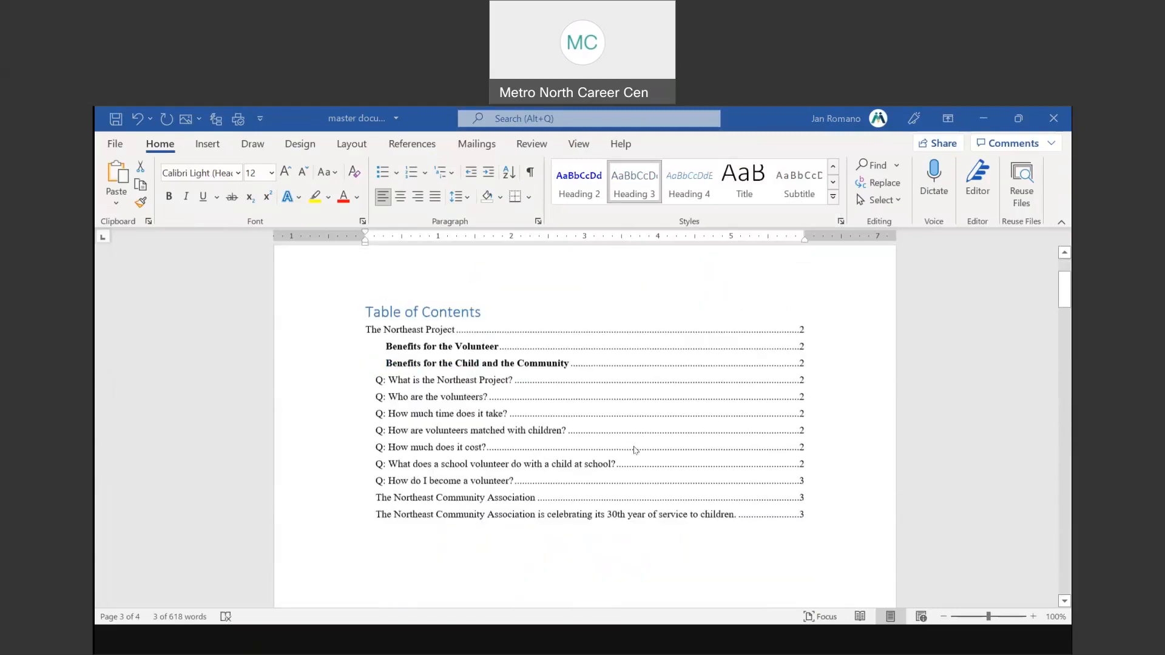
scroll(636, 449, "down", 3)
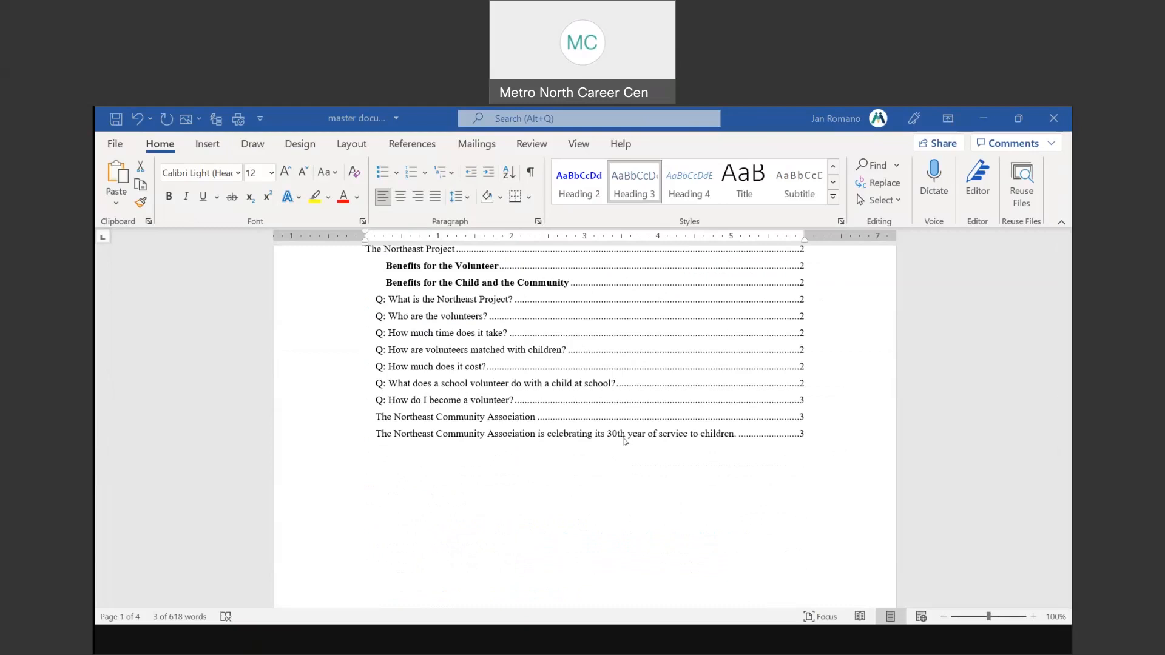
scroll(573, 386, "up", 1)
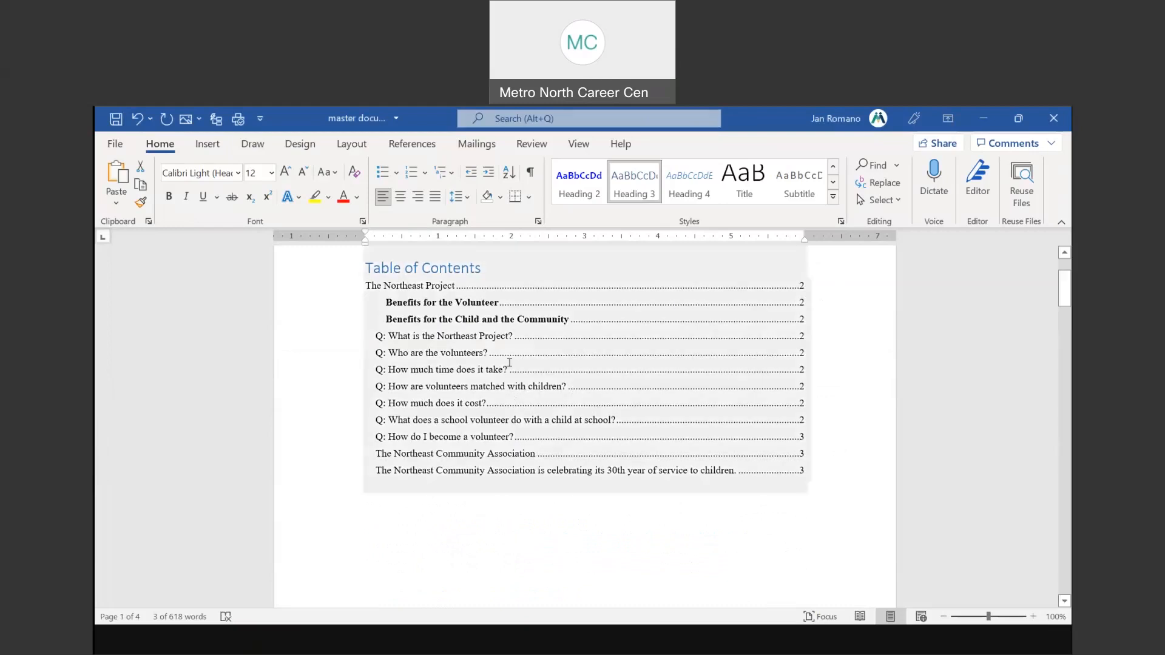
scroll(509, 364, "up", 1)
scroll(468, 345, "up", 1)
left_click(442, 338)
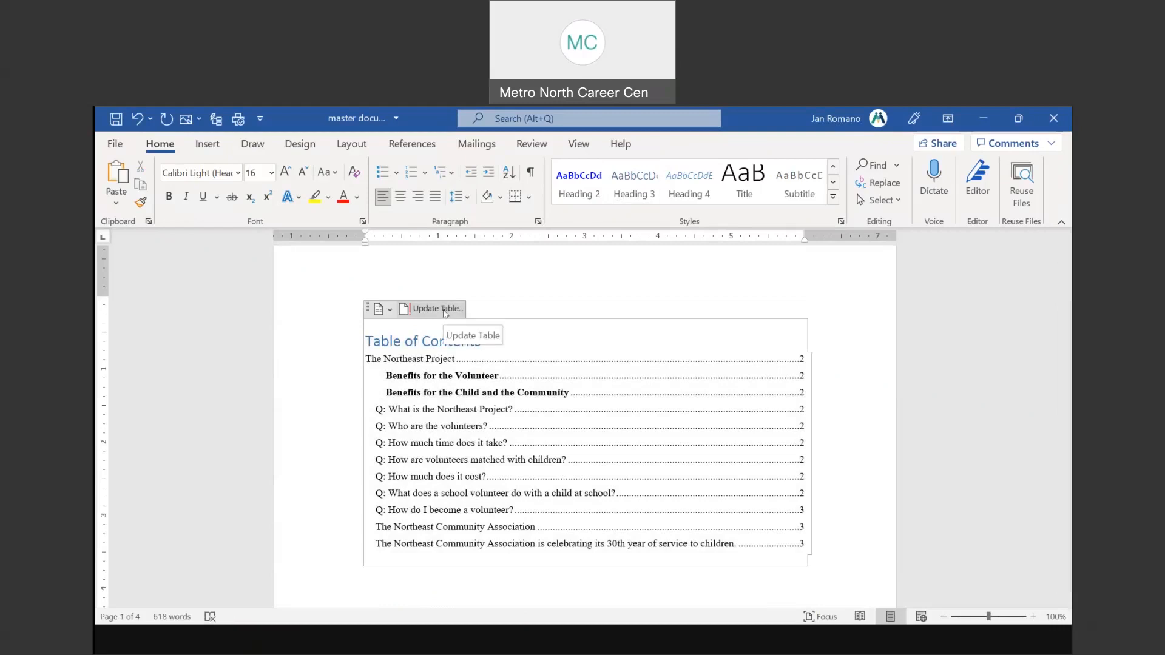
left_click(445, 309)
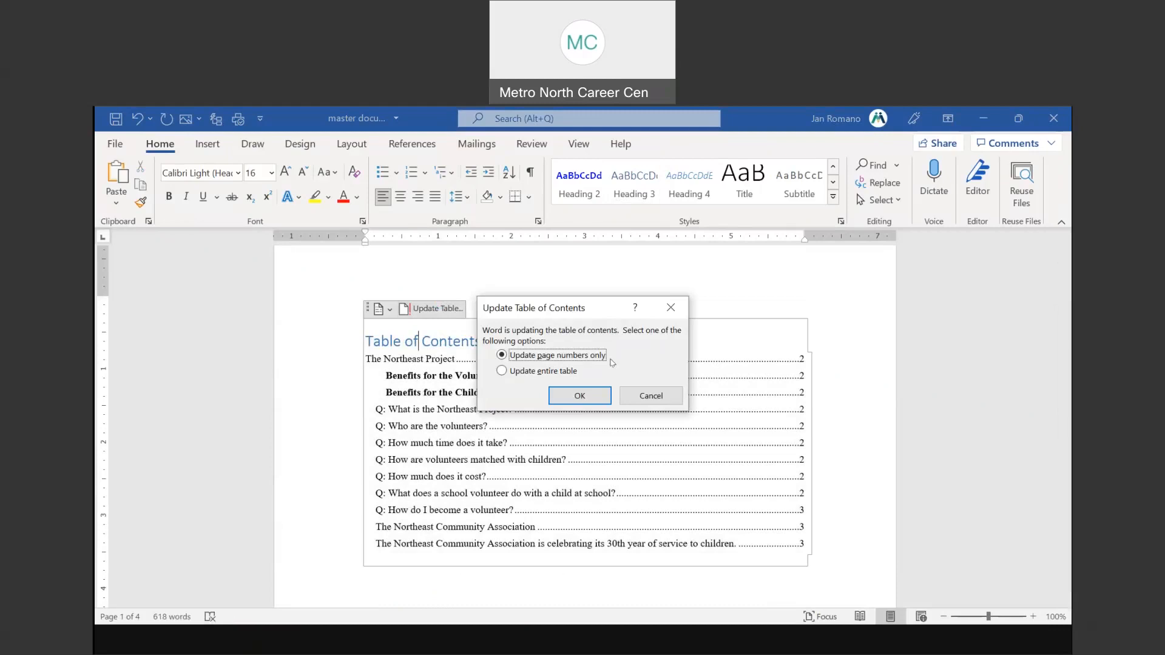
left_click(524, 376)
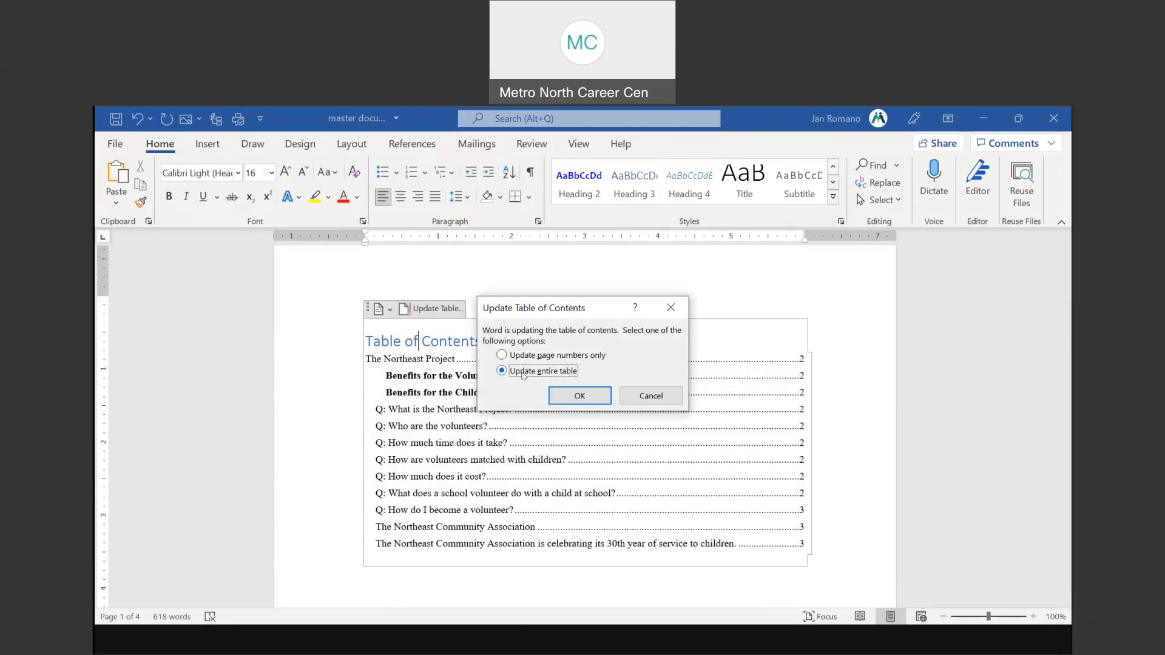
left_click(581, 396)
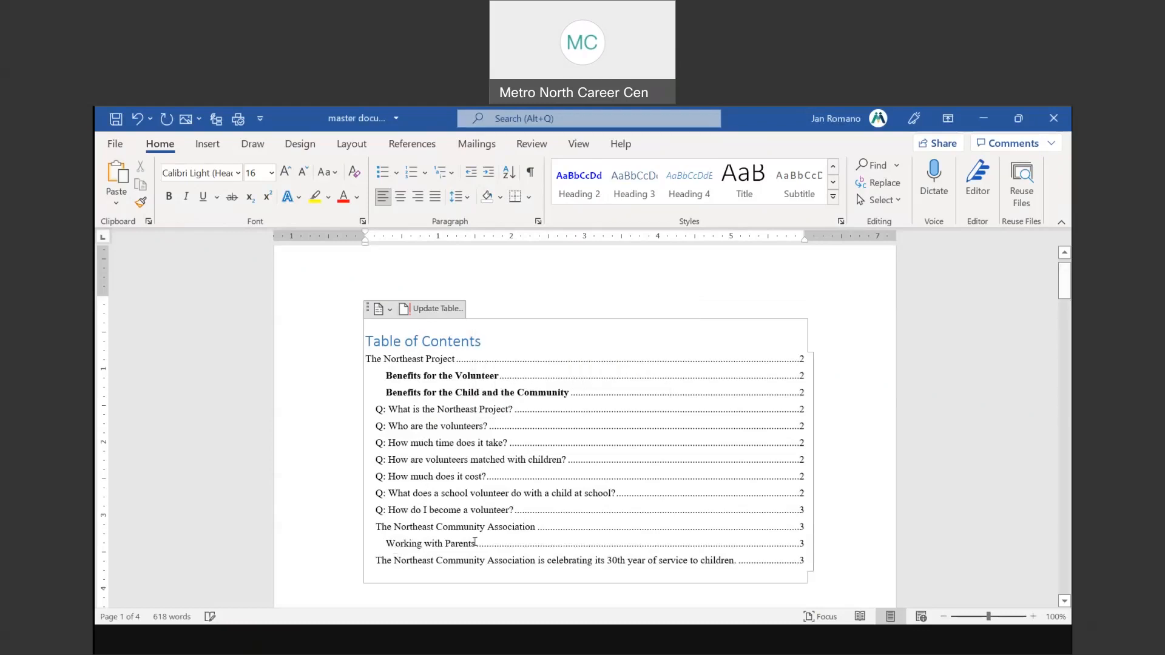
Step: Select the "Working with Parents" entry in the table of contents to examine its level and page number
left_click(387, 544)
left_click_drag(387, 543, 534, 541)
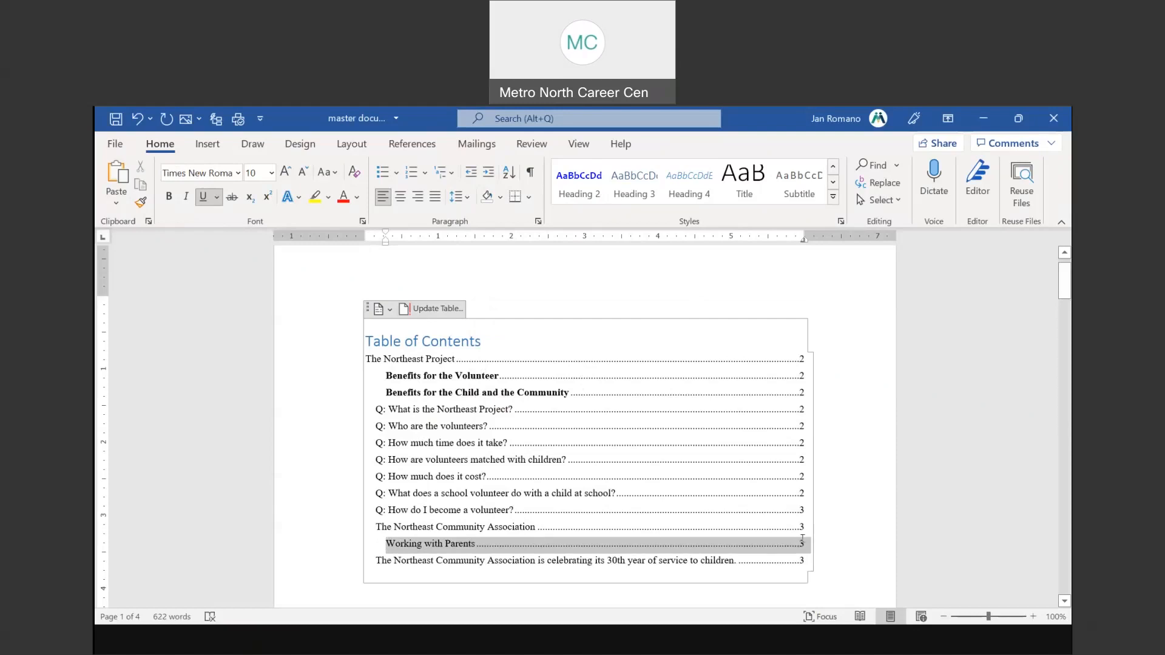
key("ctrl+u")
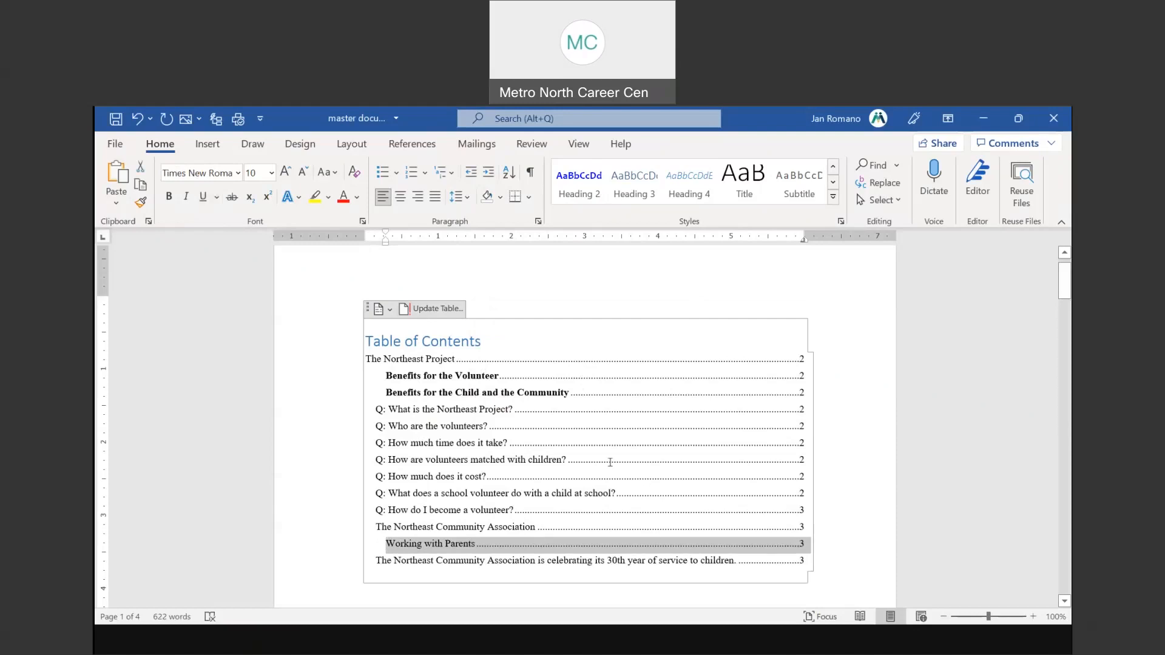
Step: Cut the "Benefits for the Volunteer" heading together with its three lines from the second page
scroll(610, 462, "down", 5)
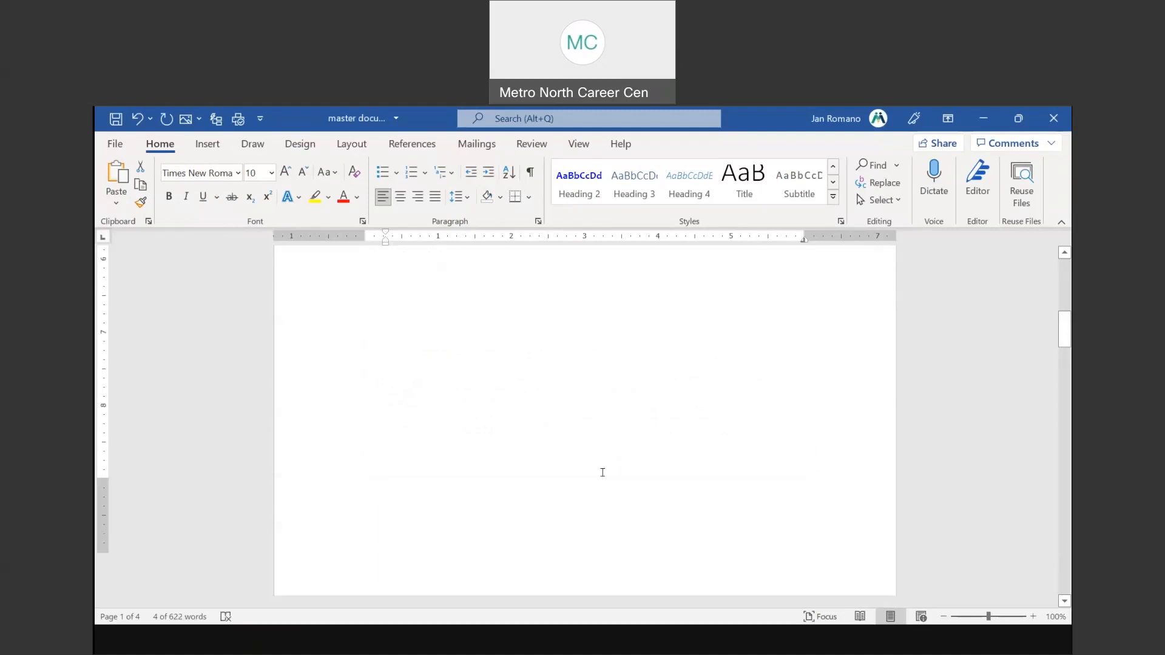
scroll(603, 473, "down", 8)
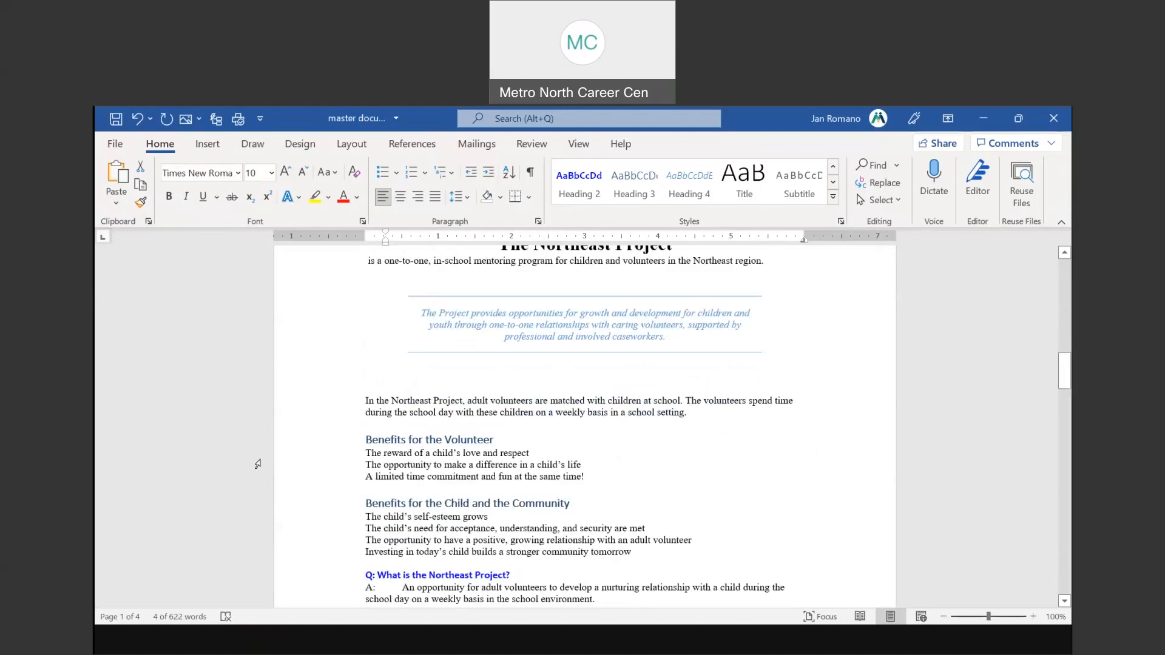
left_click_drag(328, 454, 319, 480)
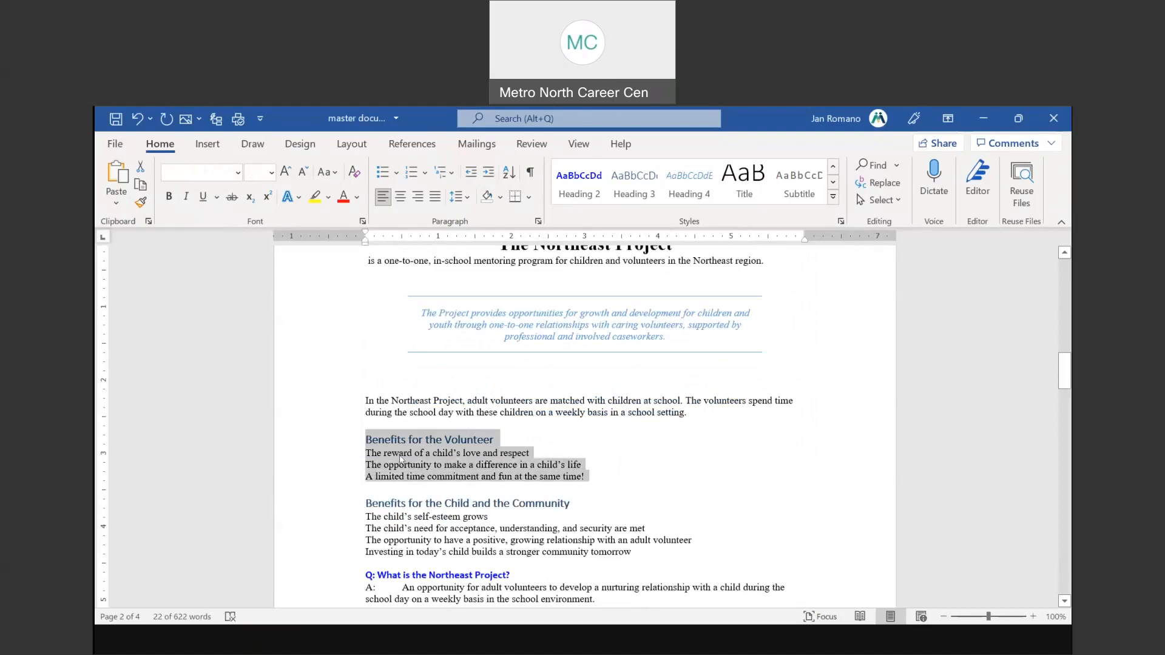
right_click(422, 459)
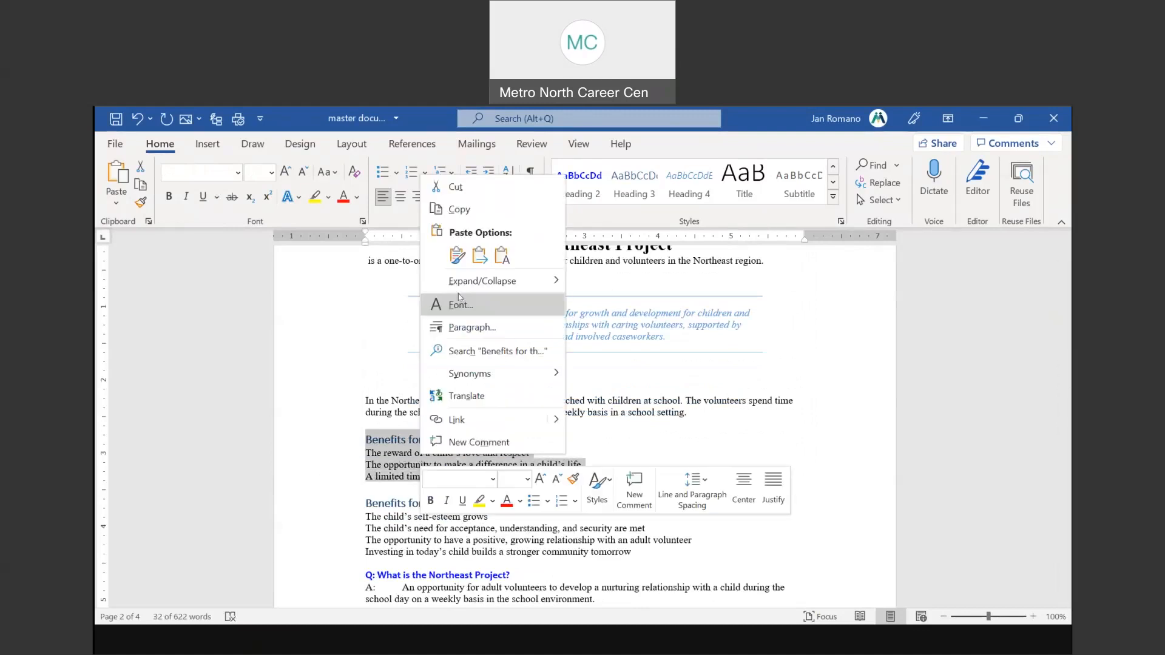
left_click(461, 188)
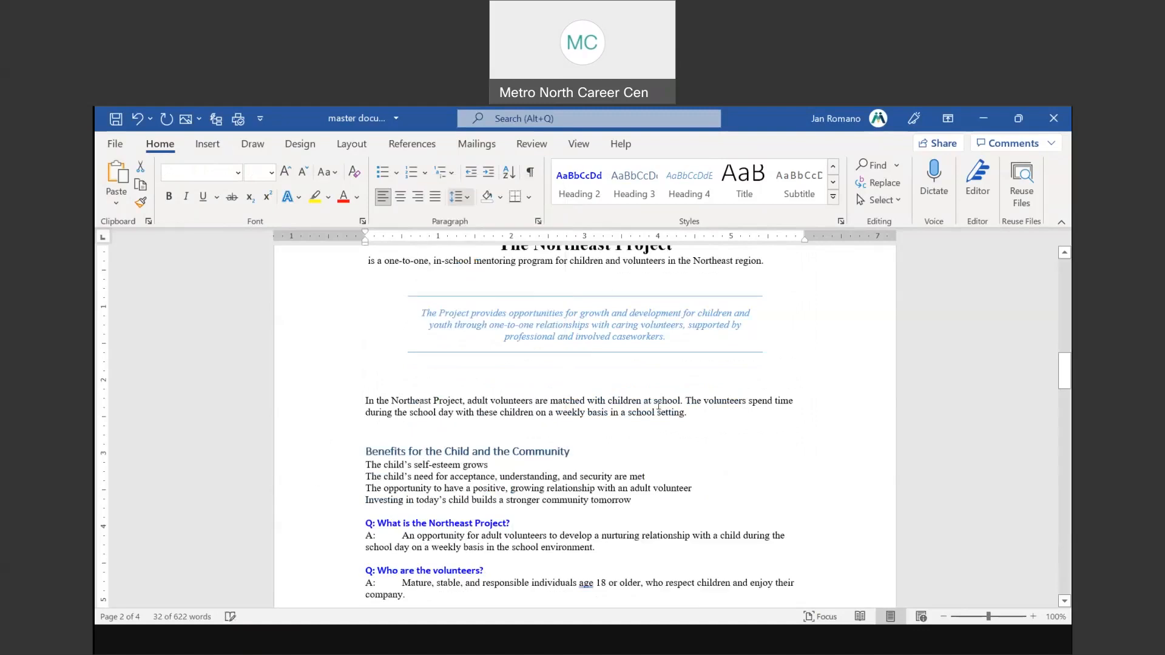
Step: Paste the cut section below the 30th-year heading at the end of the document, keeping source formatting
scroll(658, 405, "up", 4)
scroll(636, 425, "down", 10)
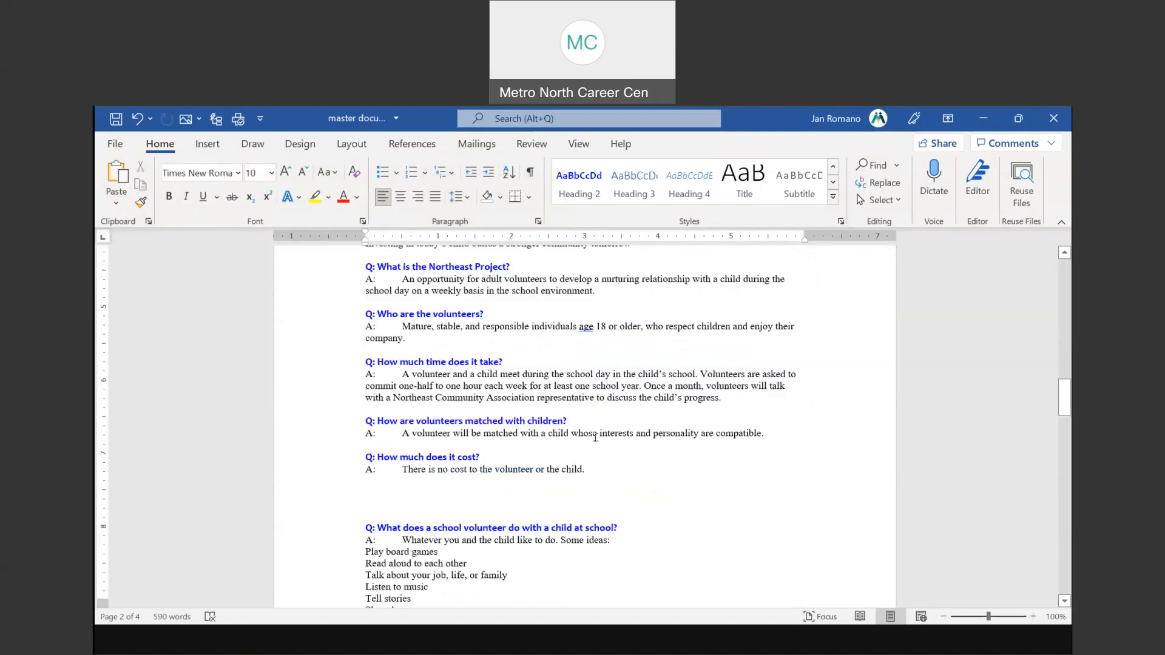
scroll(595, 437, "down", 10)
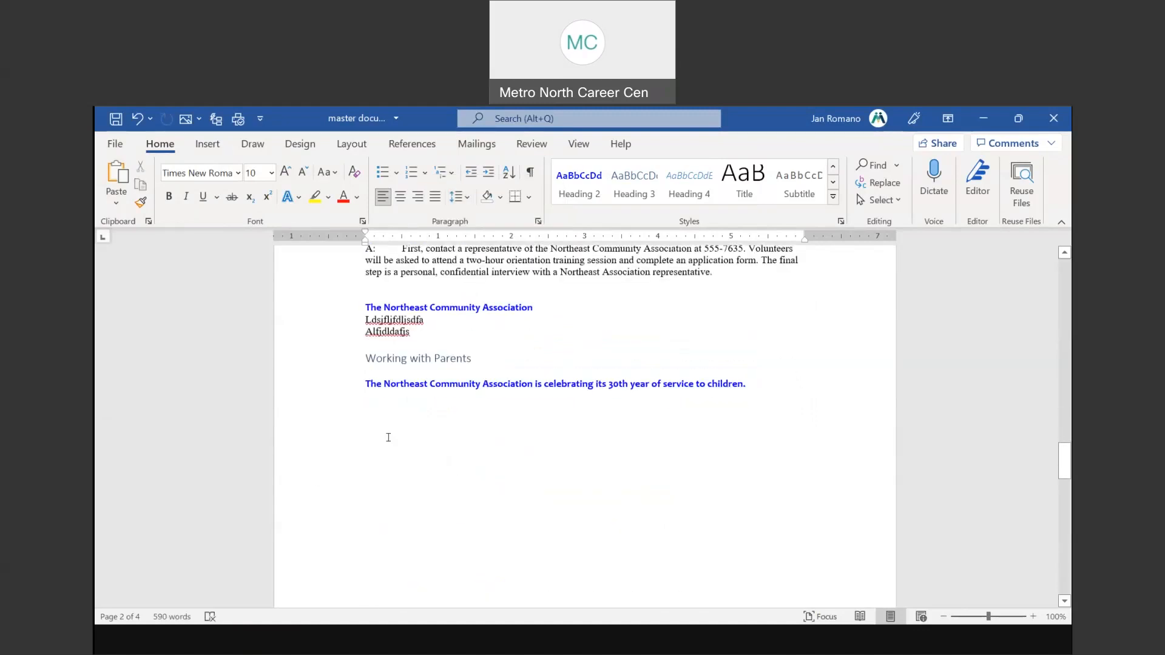
left_click(387, 437)
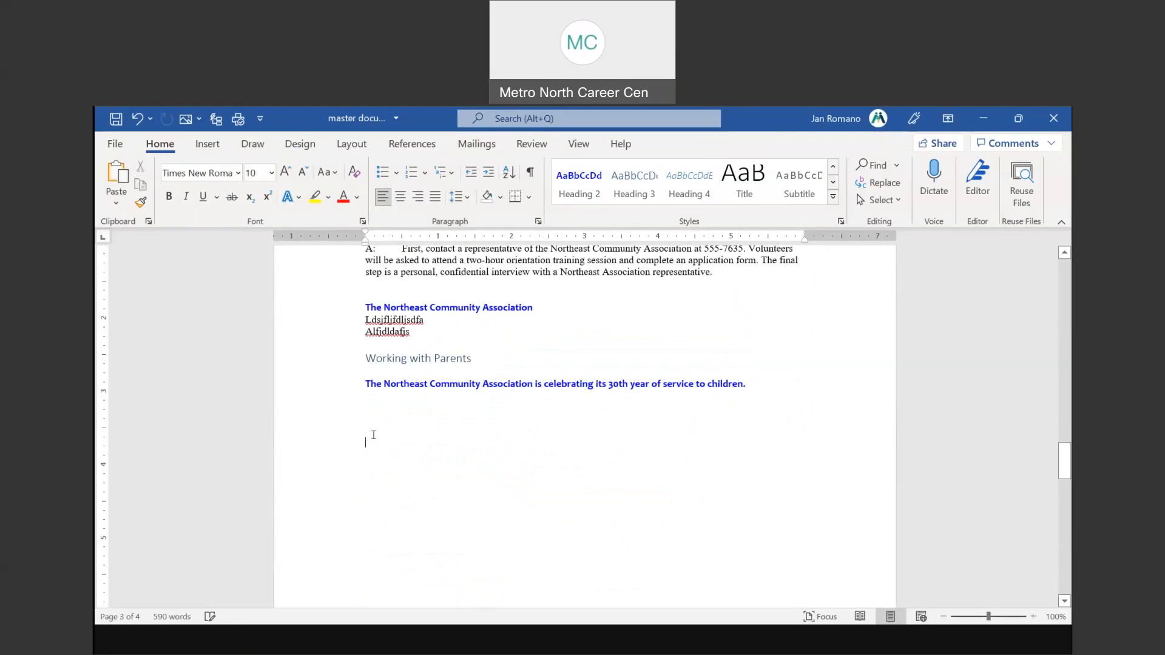
right_click(373, 435)
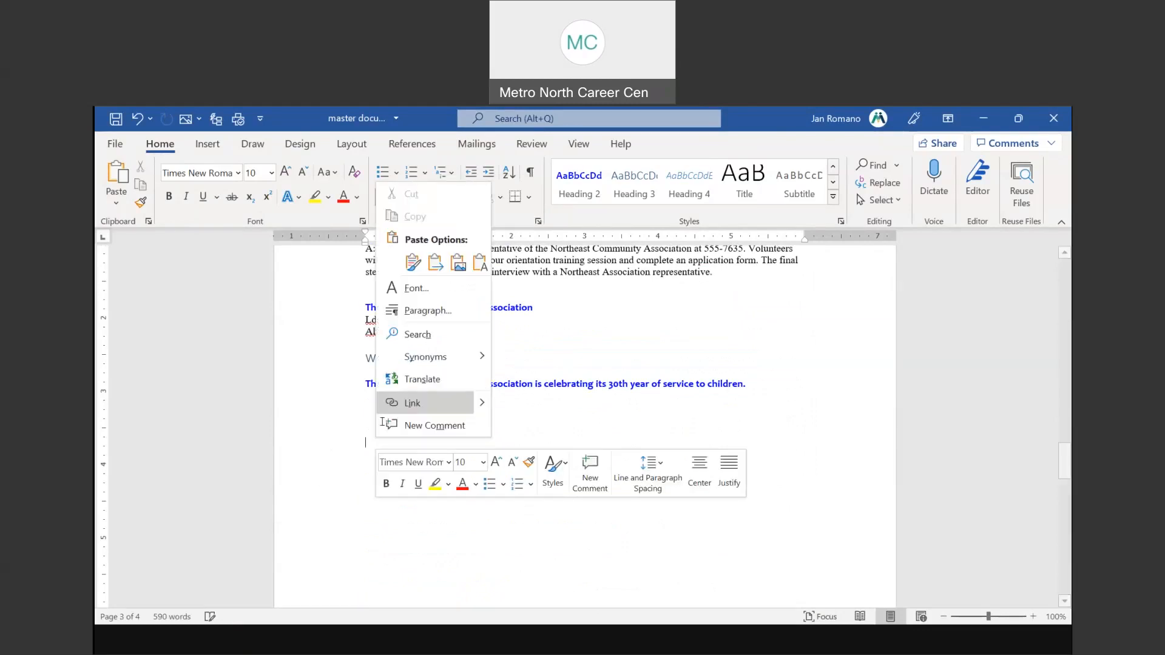
left_click(412, 263)
Step: Update only the page numbers of the table of contents on the first page
scroll(673, 441, "up", 15)
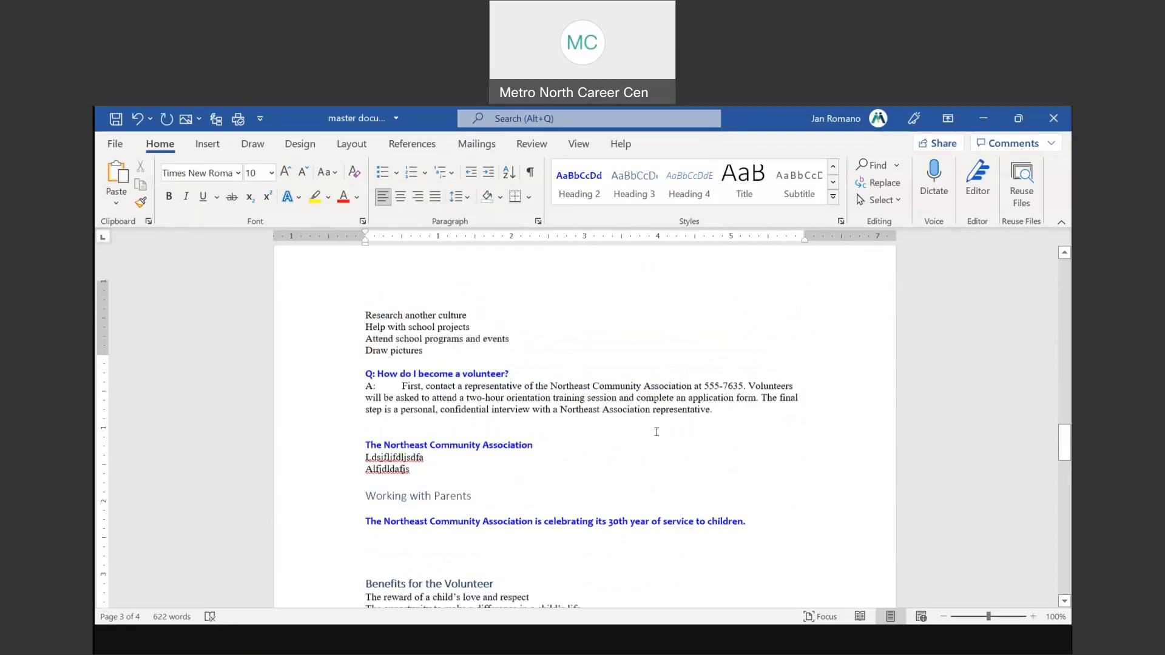
scroll(641, 406, "up", 10)
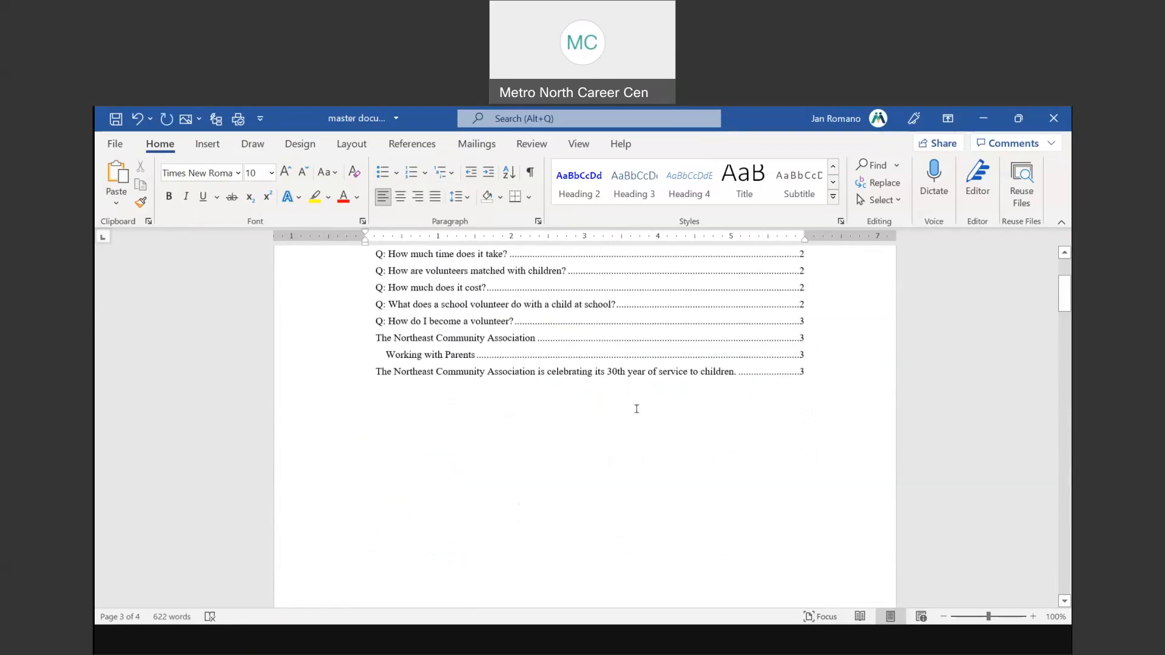
scroll(636, 409, "down", 1)
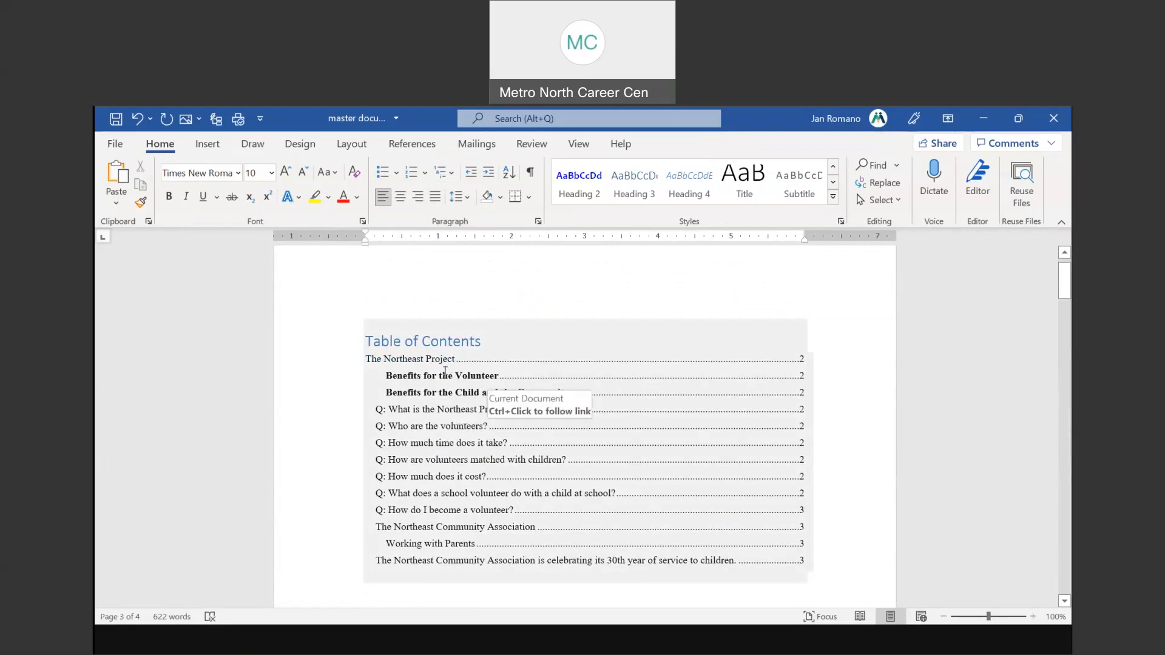
left_click(440, 340)
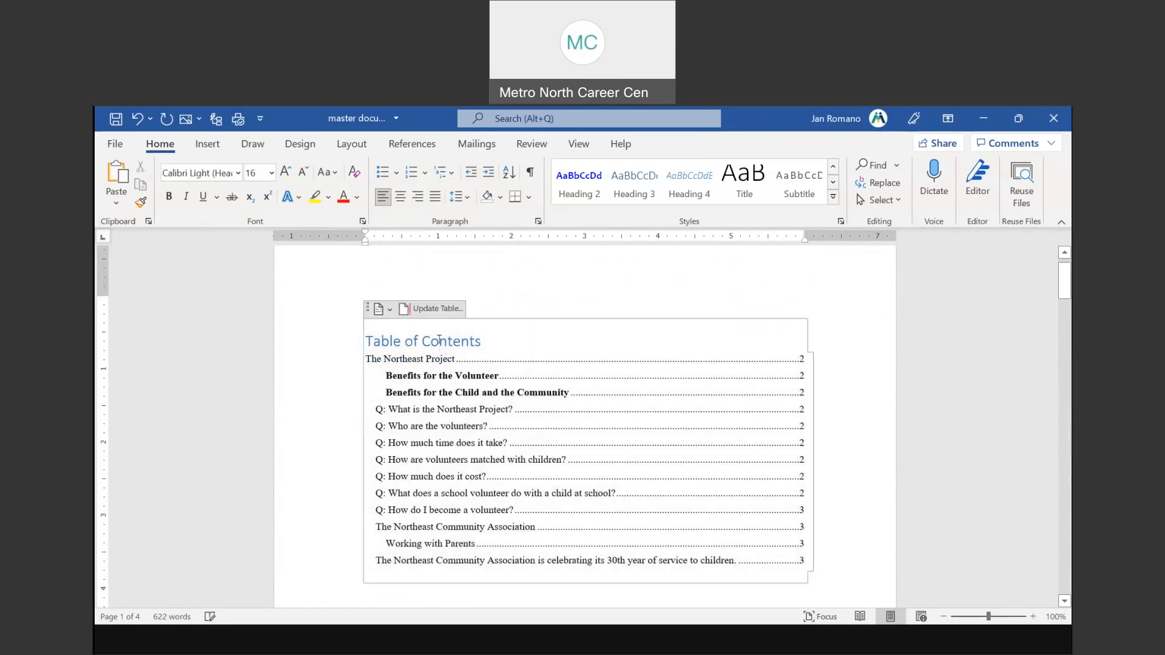
left_click(439, 308)
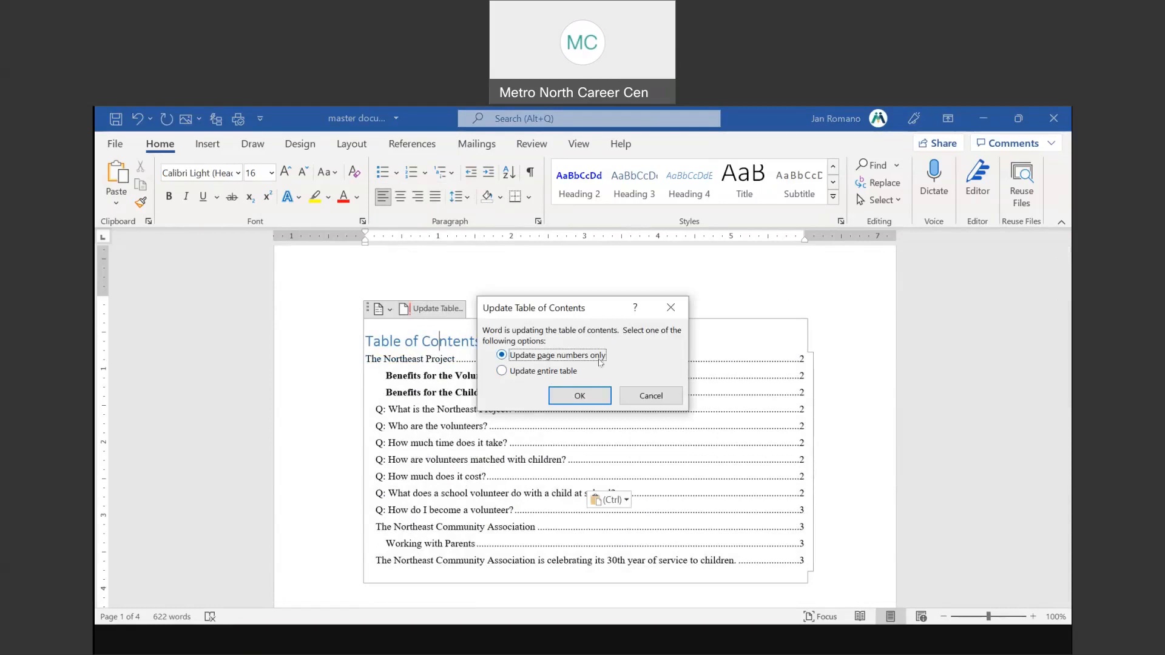
left_click(580, 396)
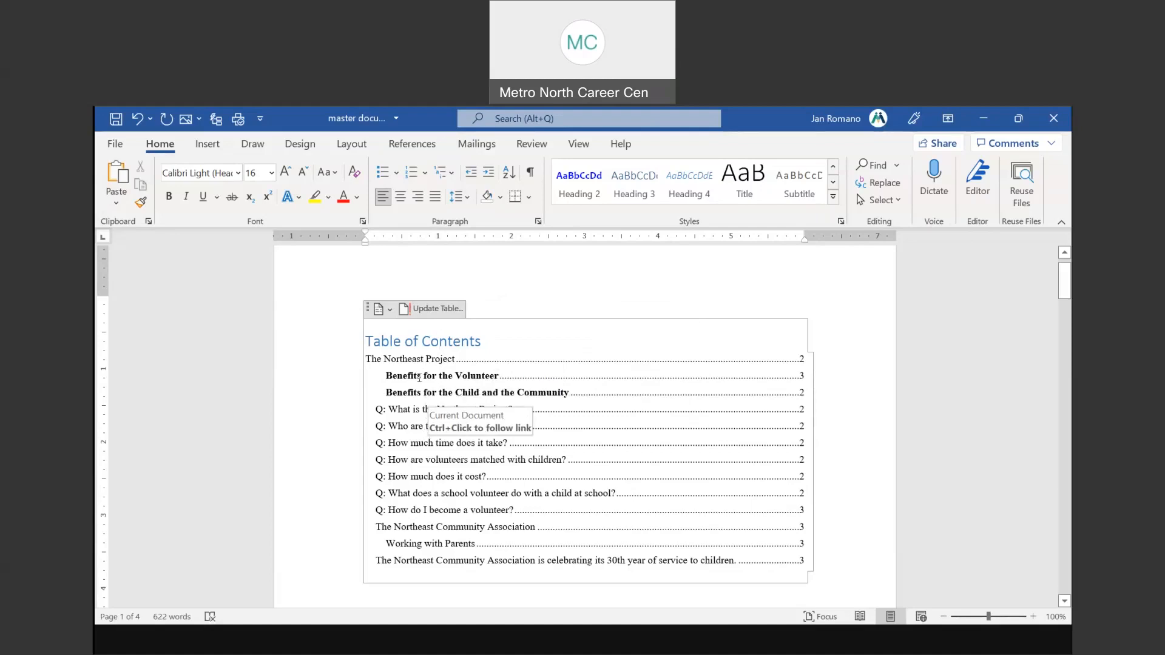
Step: Update the entire table of contents so its entries follow the new heading order
left_click(432, 309)
left_click(538, 372)
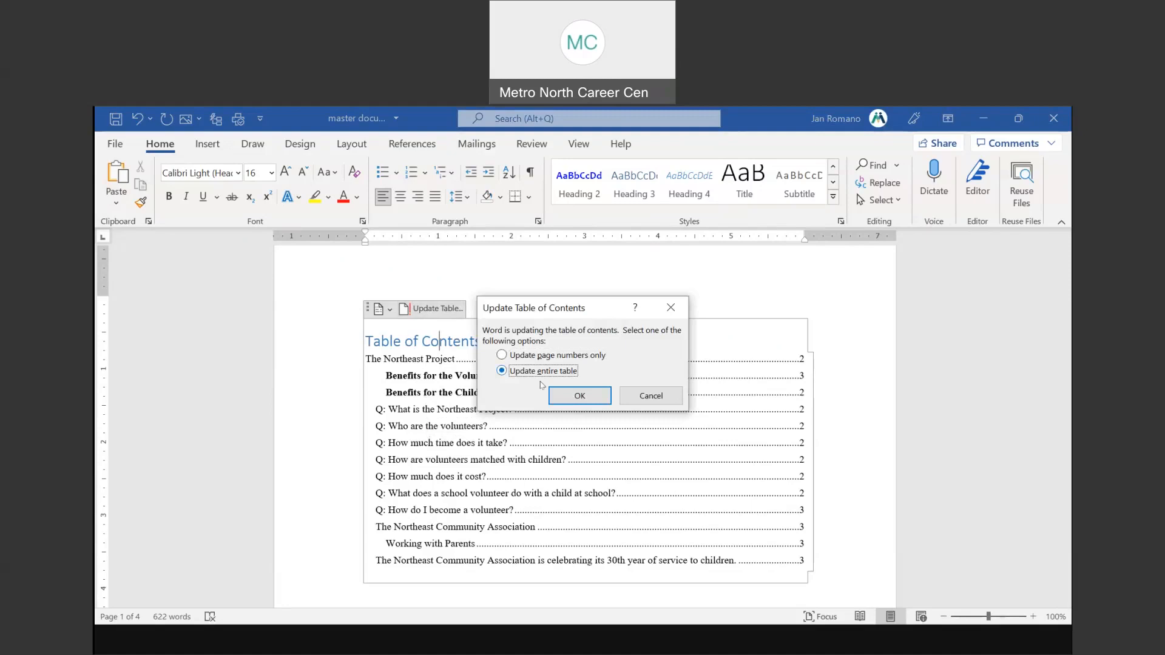
left_click(593, 401)
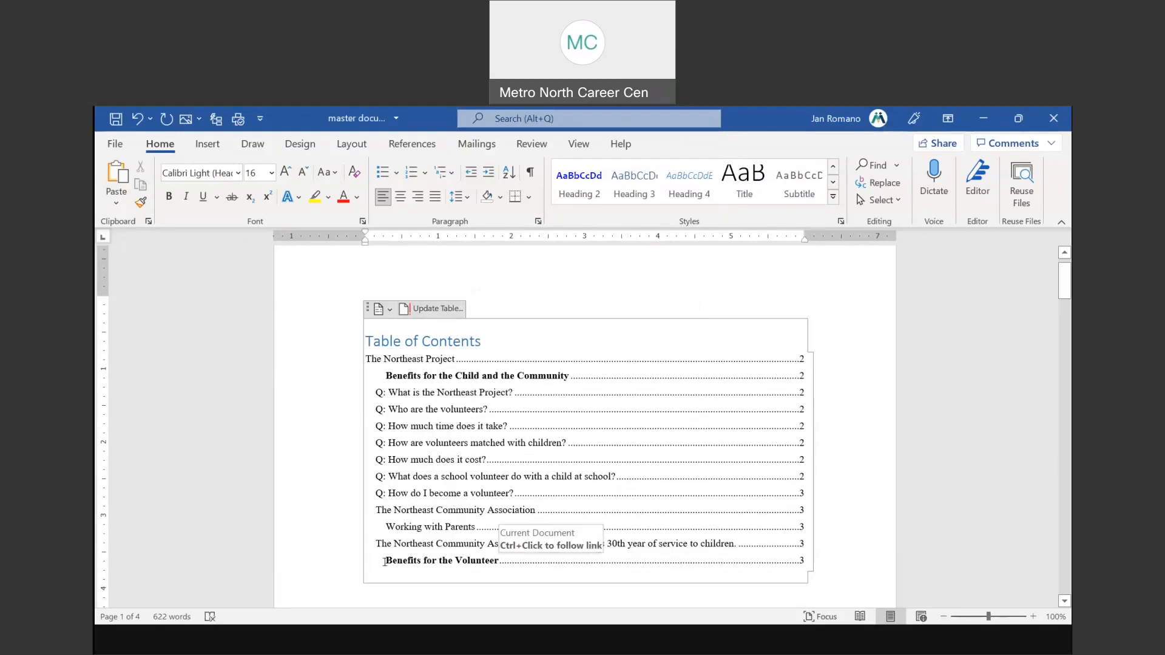
Step: Select the table of contents entries from "Benefits for the Volunteer" upward to examine their order and page numbers
left_click_drag(391, 560, 806, 562)
left_click_drag(798, 488, 798, 553)
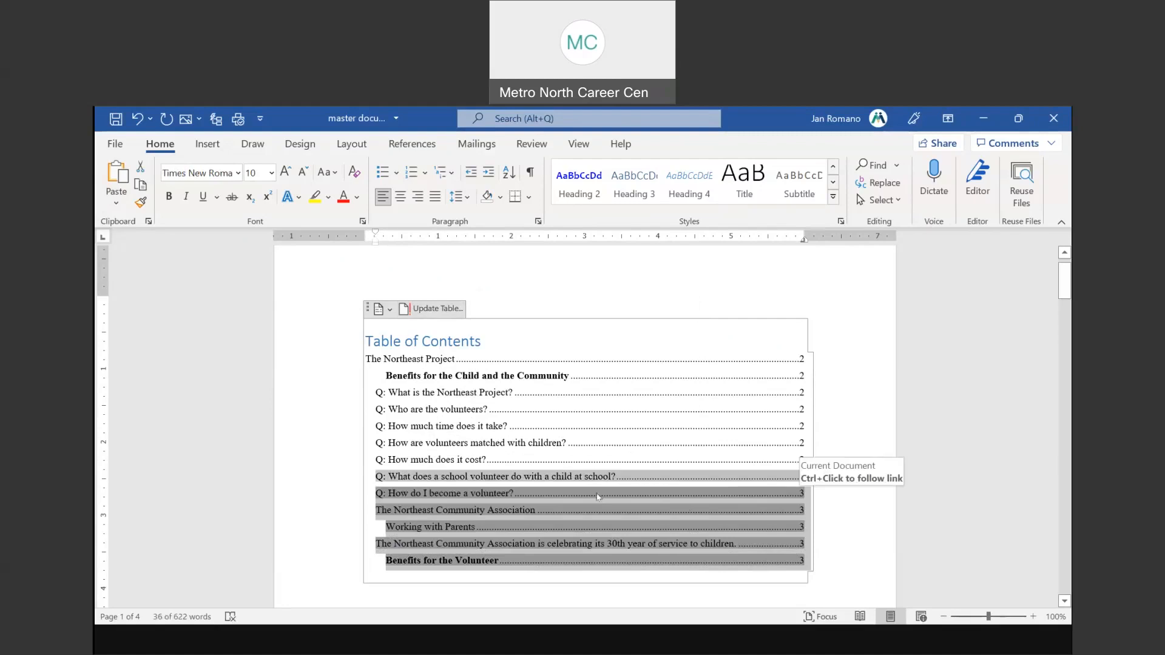
left_click(585, 401, "shift")
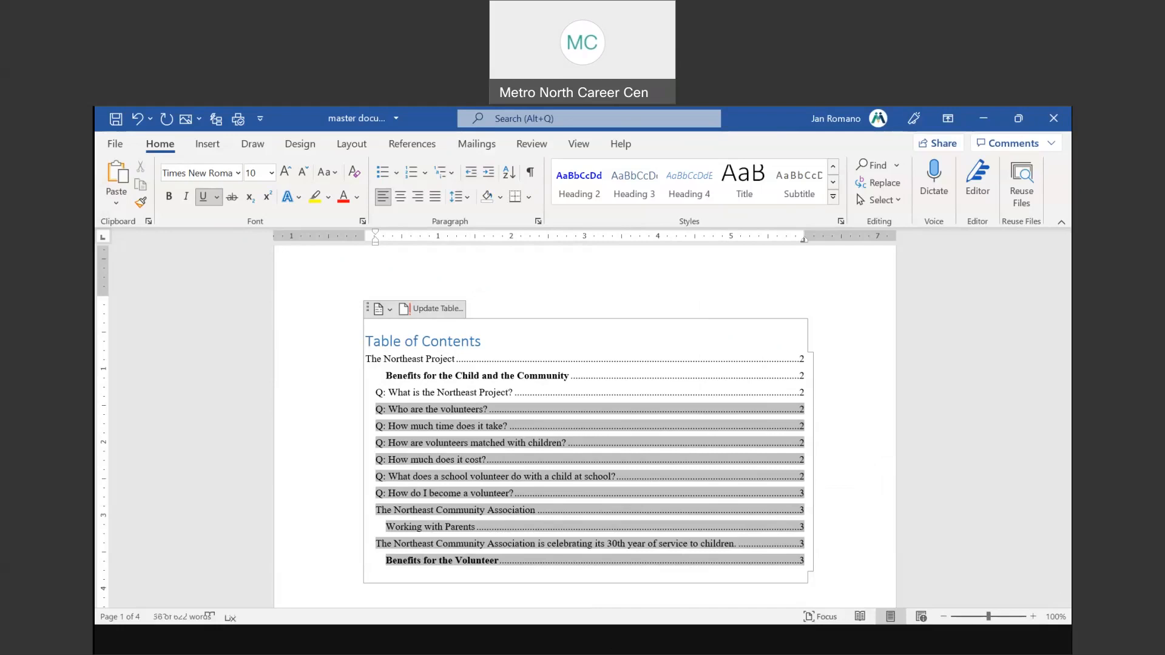
Step: Switch to the PowerPoint slide show to review the Table of Contents slide
key("alt+Tab")
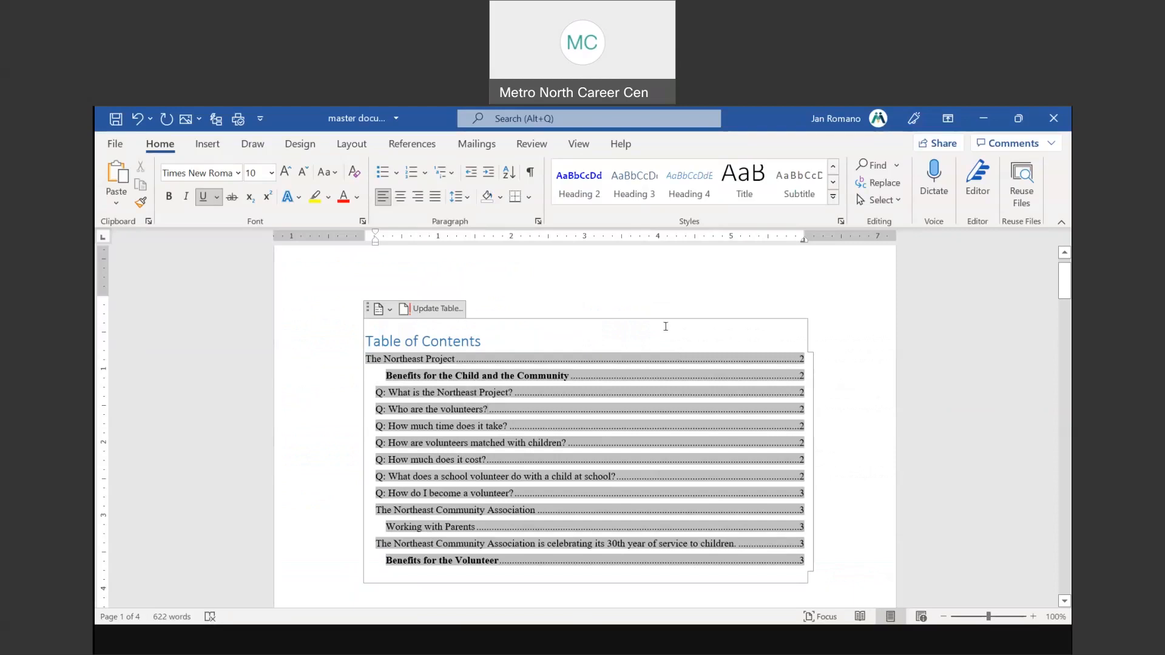
left_click(665, 326)
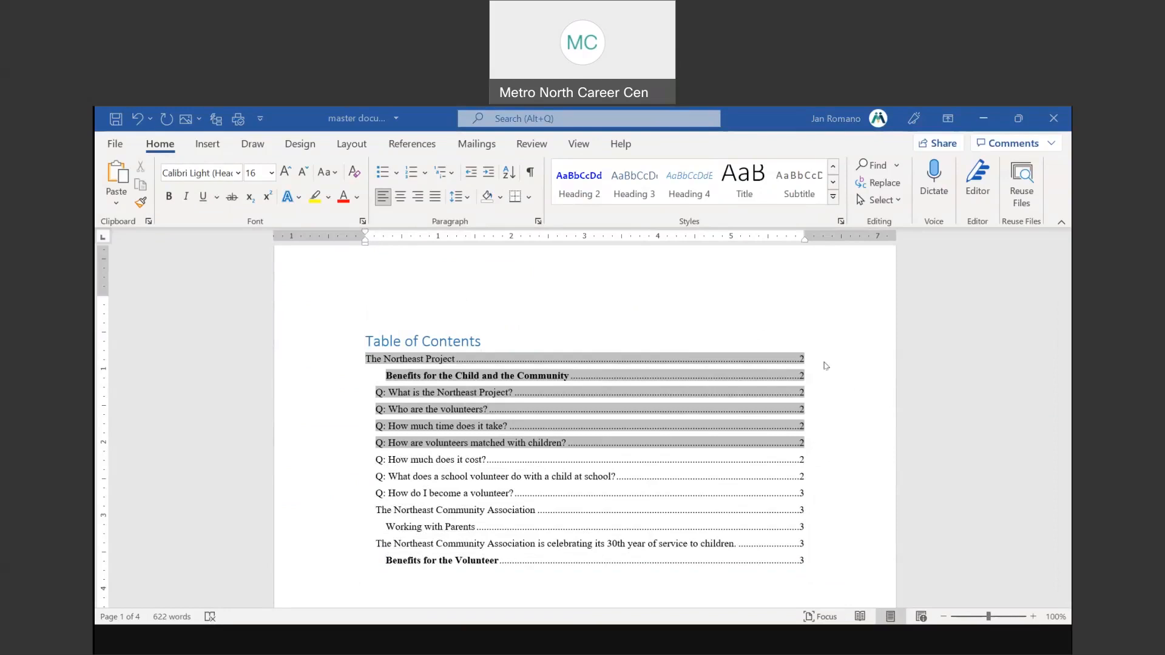
left_click(632, 423)
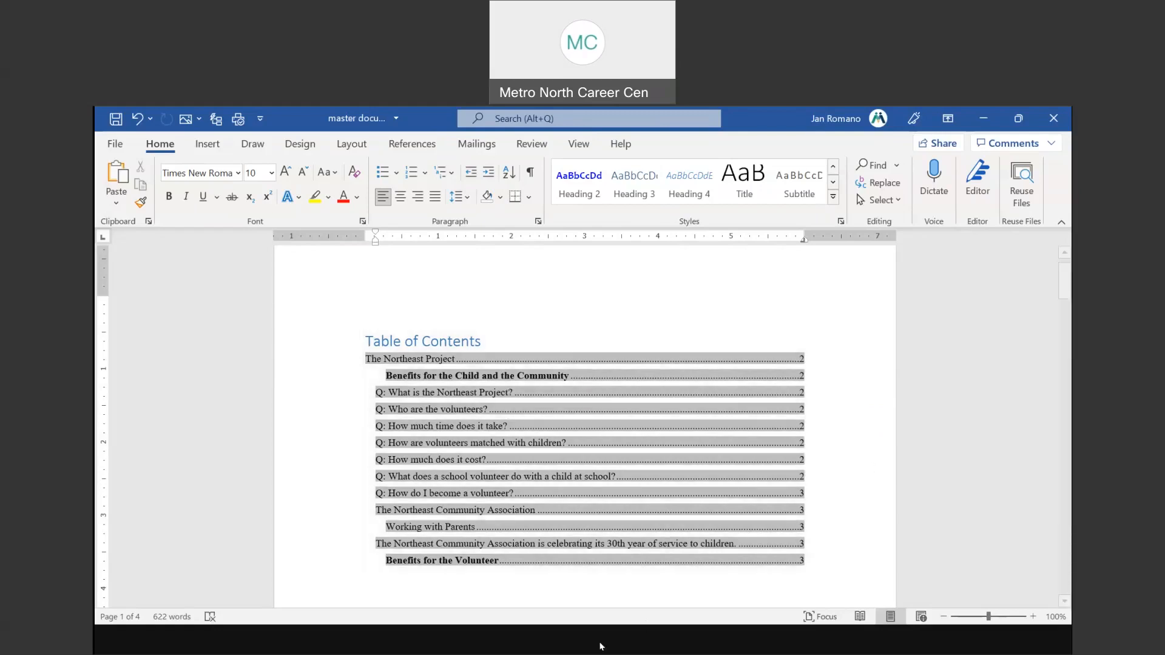
left_click(600, 576)
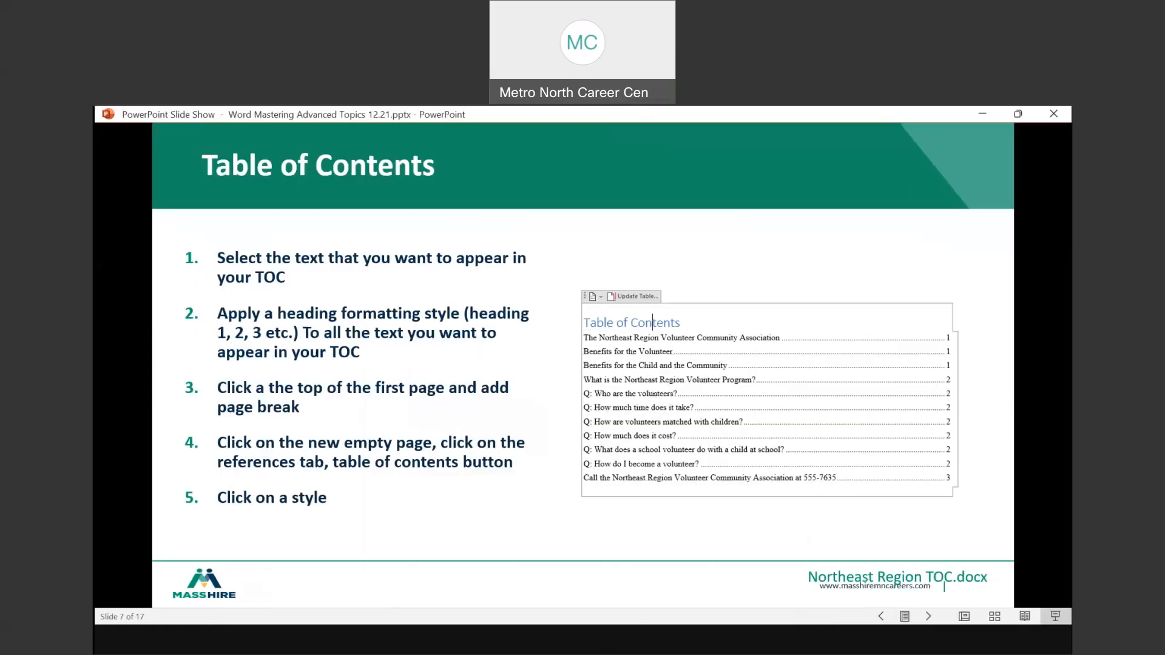
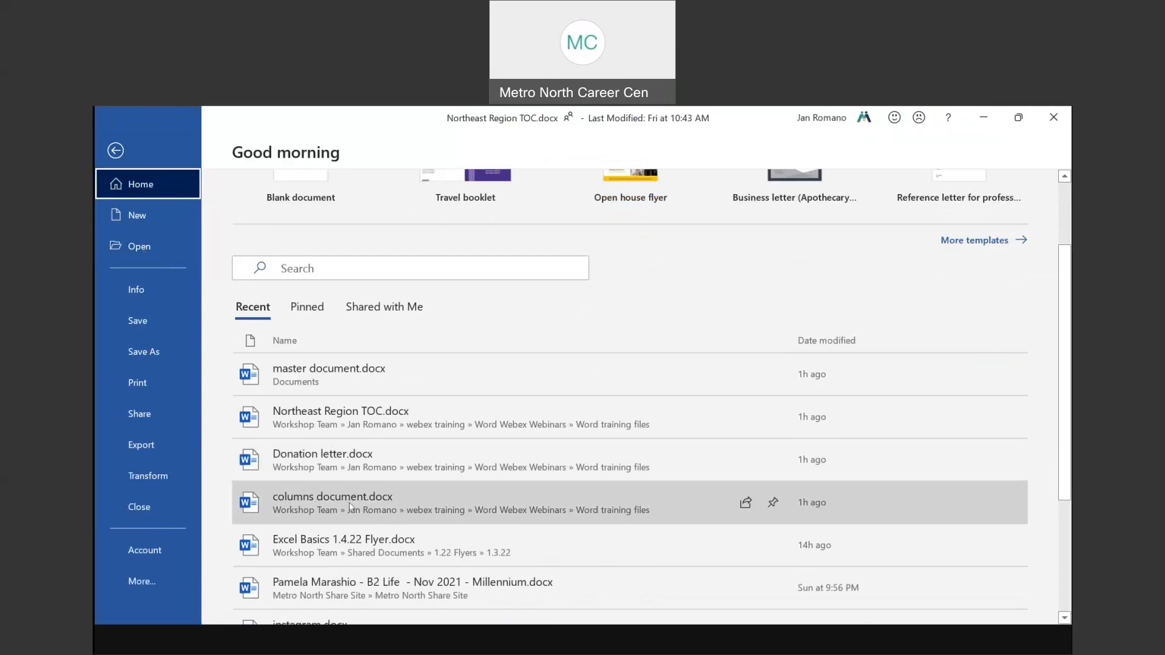
Step: Open a read-only copy of columns document.docx in Word and enable editing of the document
key("Escape")
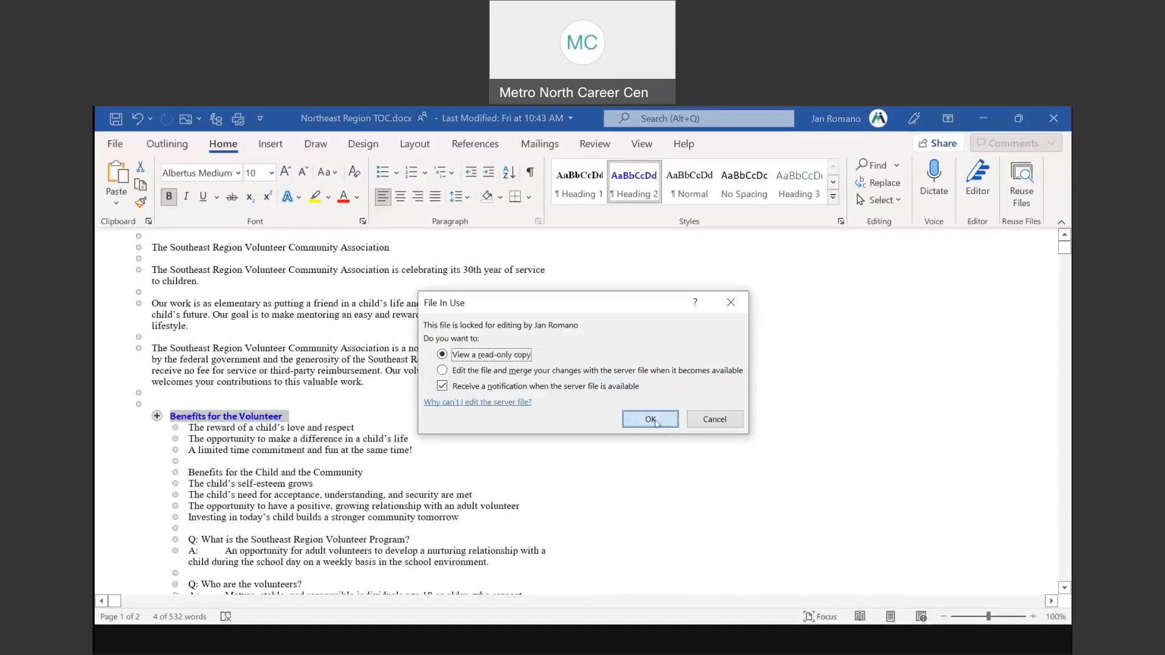
left_click(650, 420)
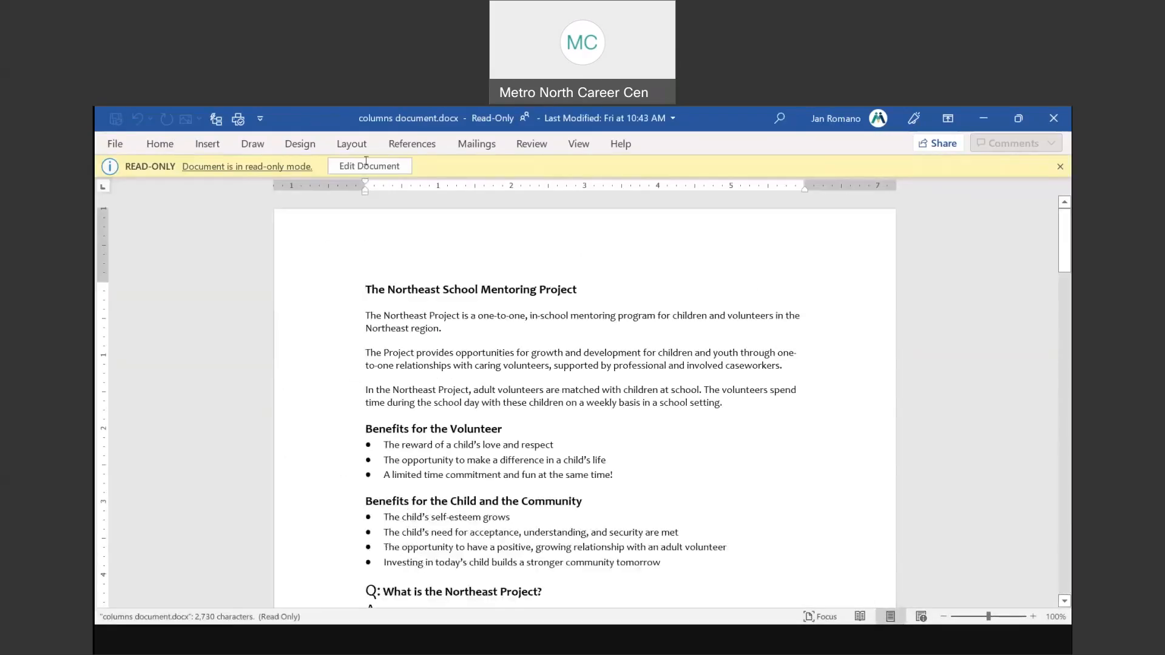
left_click(366, 166)
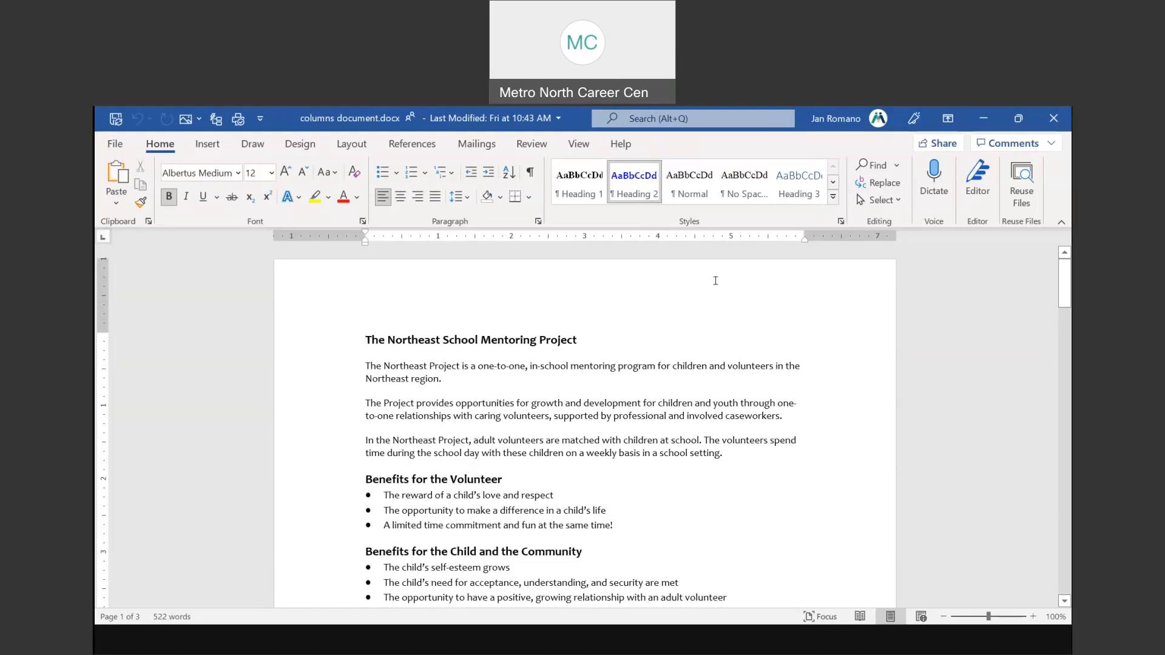
key("ctrl")
key("ctrl")
Step: Turn on Track Changes for the columns document and dismiss the upload warning
left_click(536, 149)
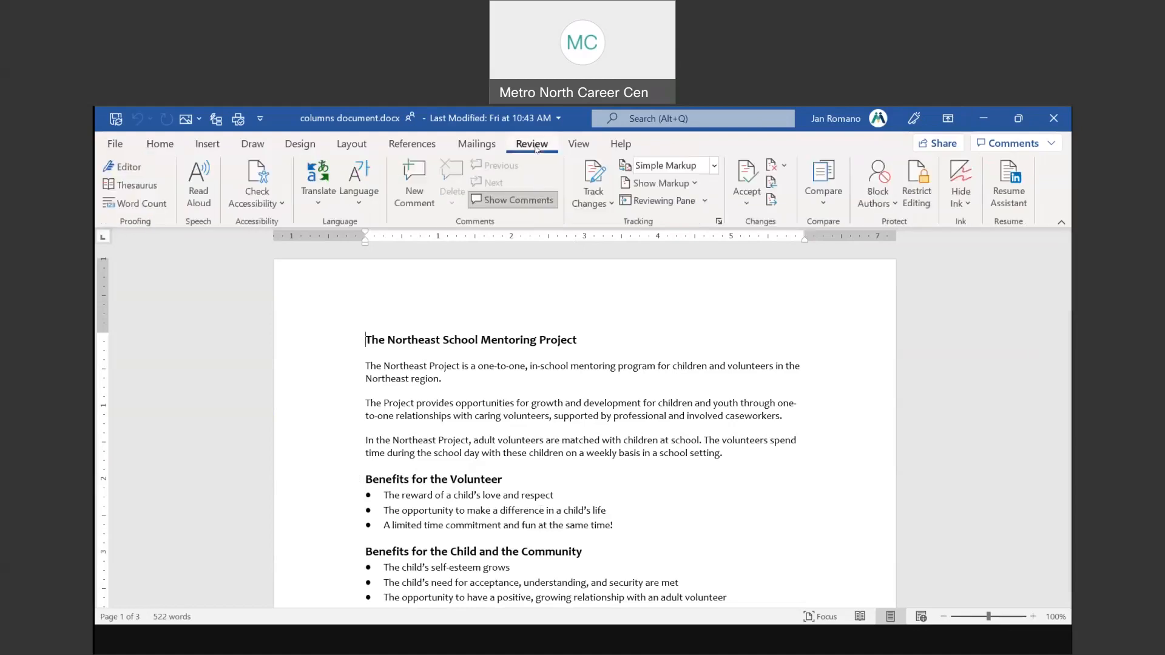
left_click(603, 207)
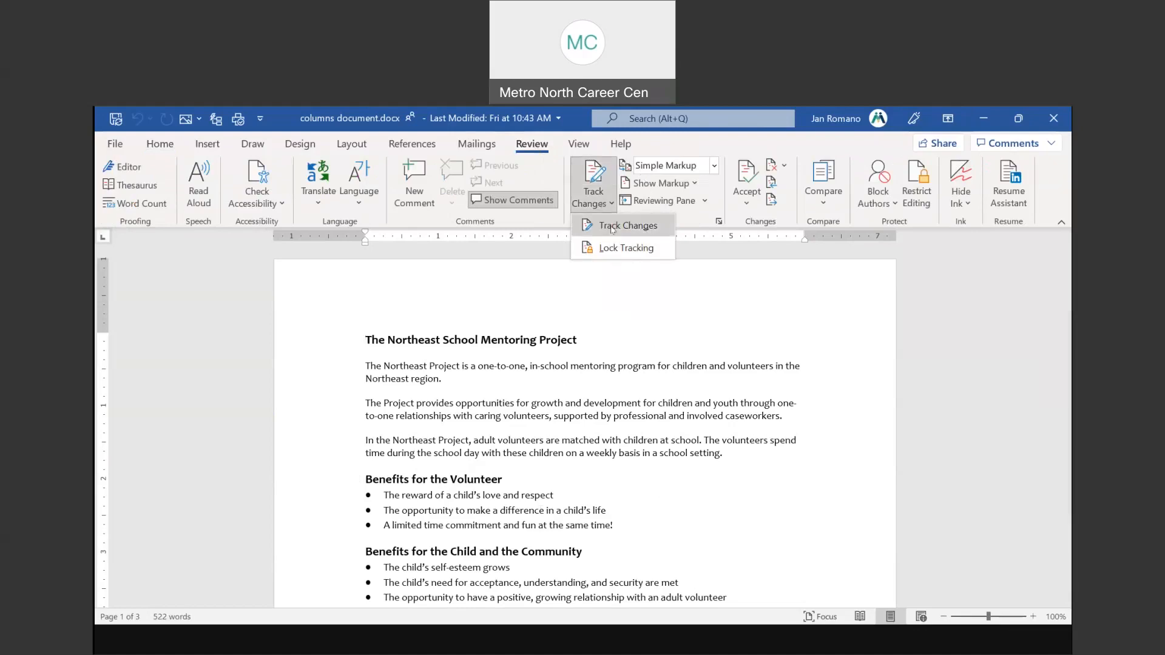
left_click(612, 227)
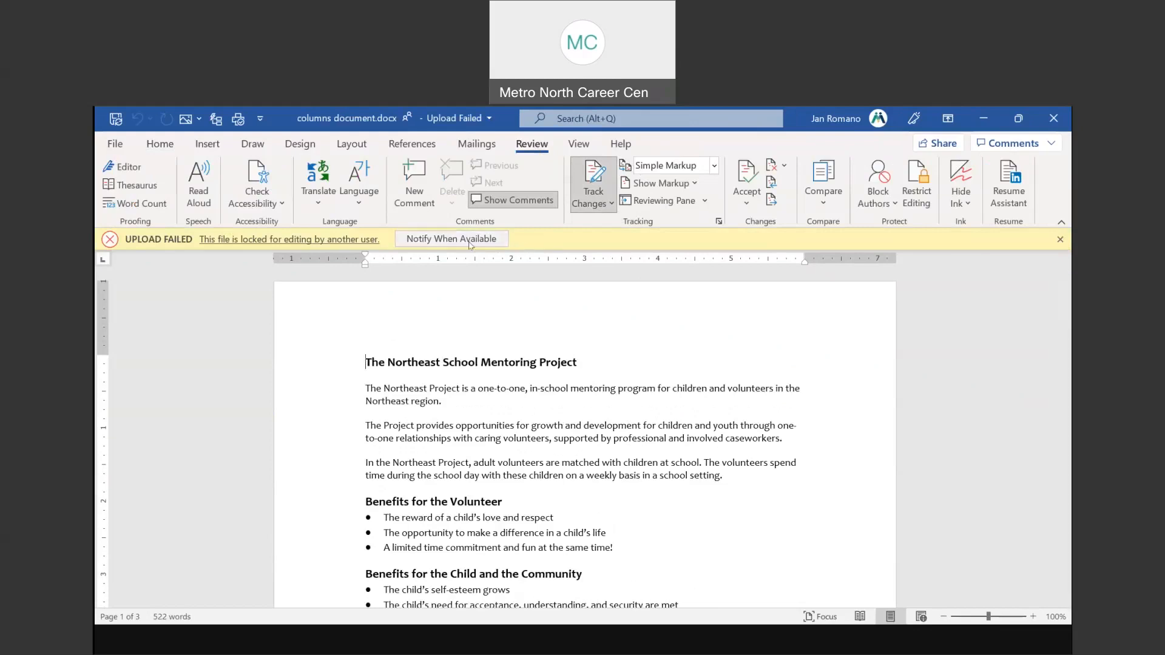
left_click(1059, 240)
Step: Set the review display of tracked changes to All Markup
left_click(684, 168)
left_click(715, 167)
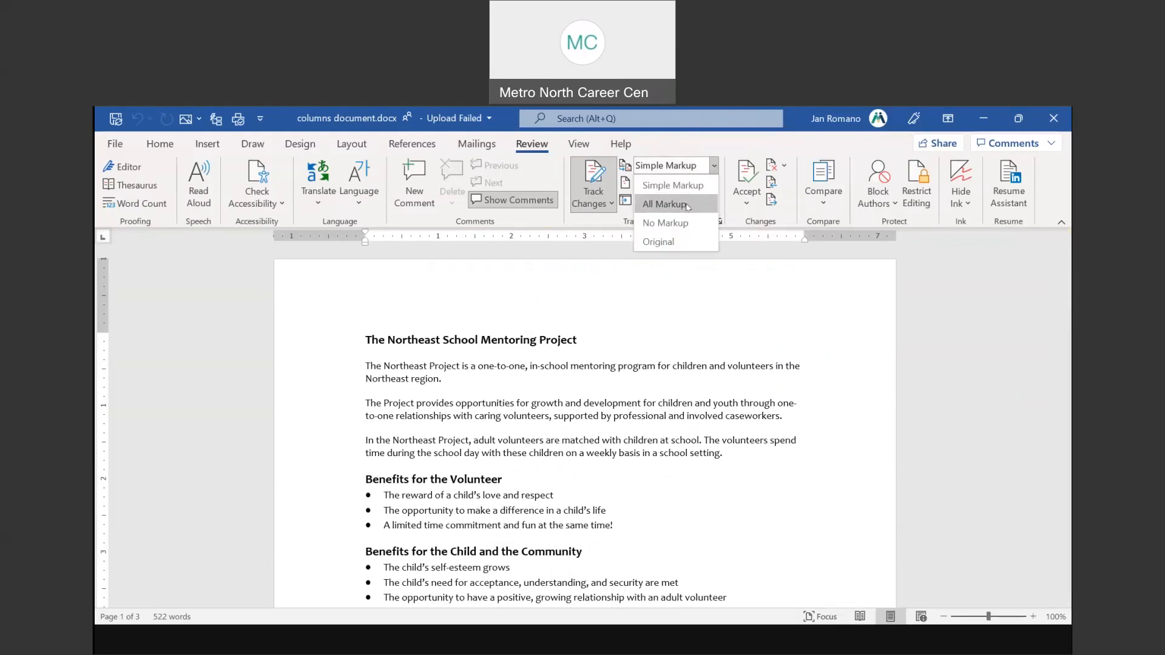
left_click(665, 205)
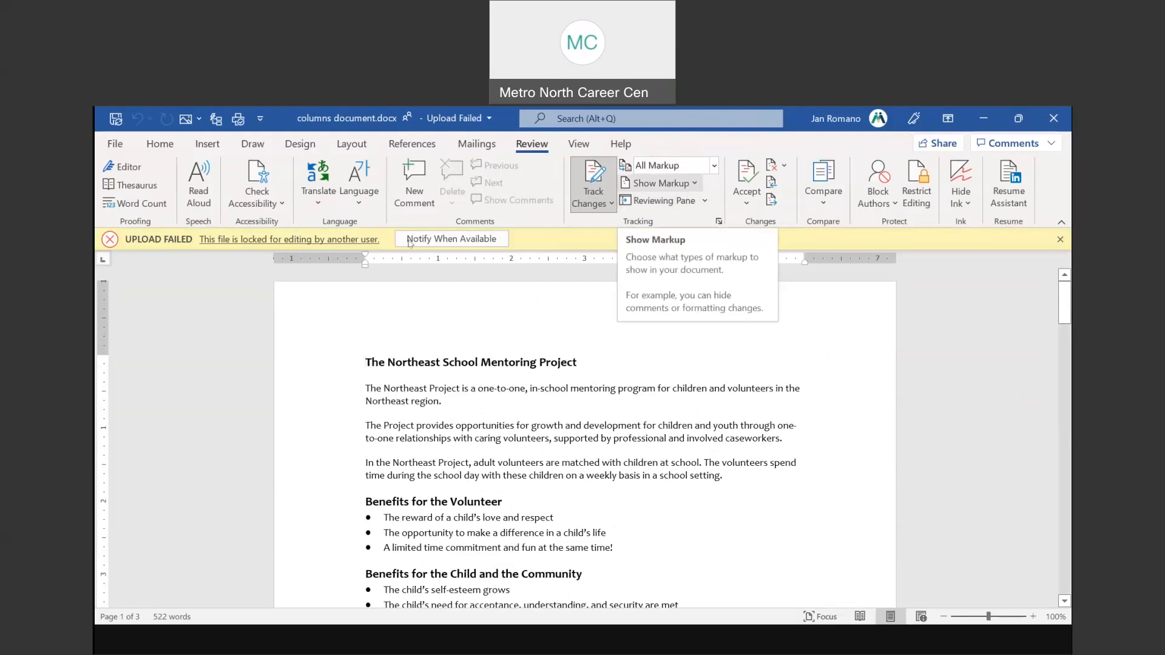
Step: Dismiss the upload warning and examine the Show Markup options, including Balloons
left_click(1060, 240)
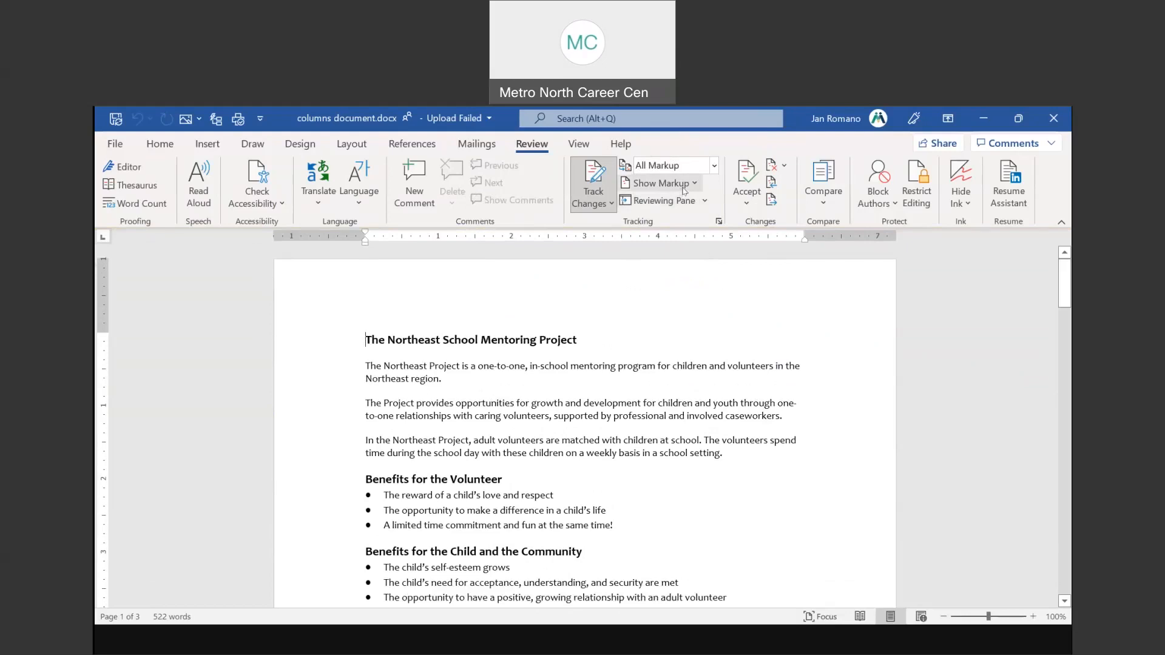
left_click(690, 187)
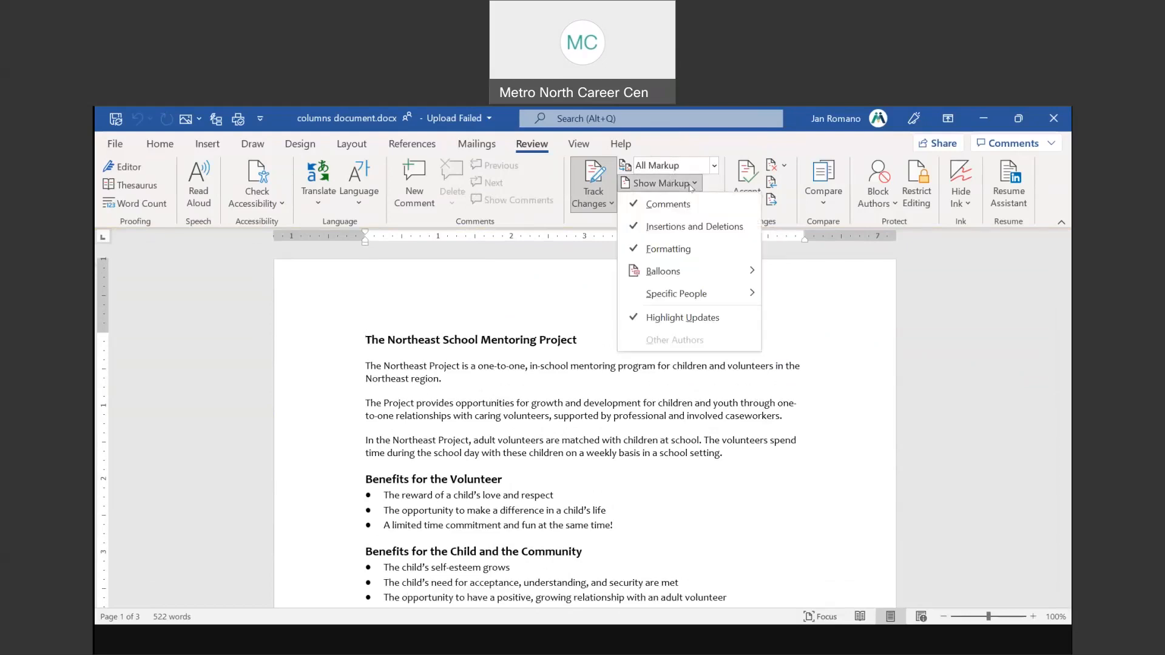
mouse_move(681, 275)
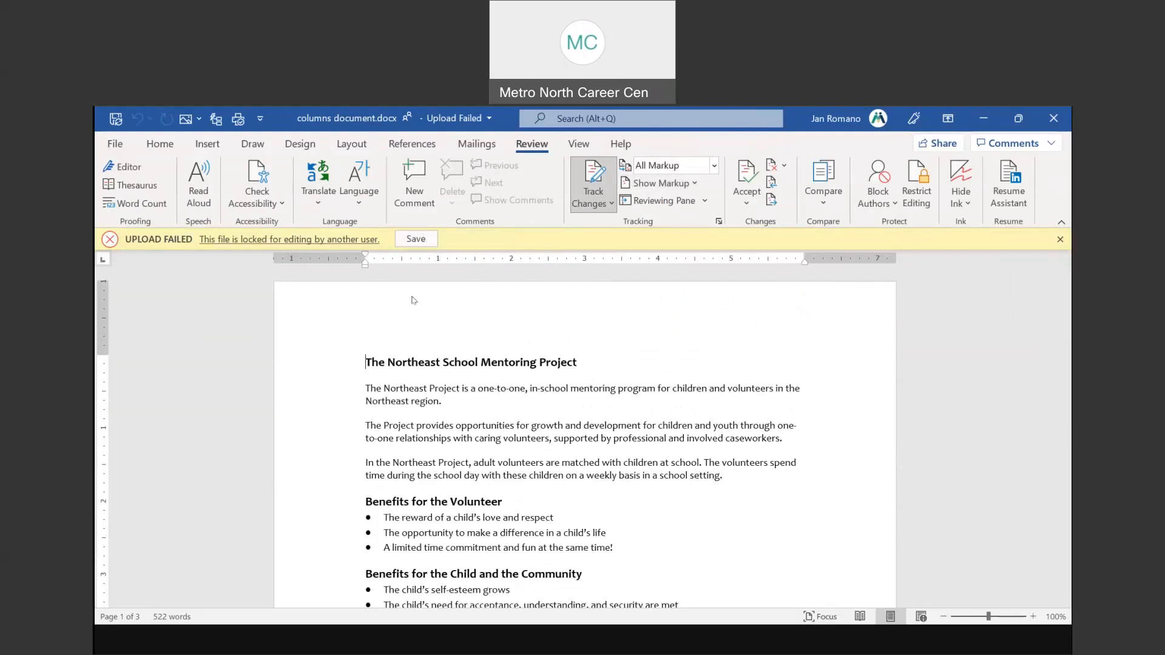
Step: Save a copy of the locked document in the Word training files folder under the name "columns 2 document"
left_click(414, 239)
left_click(415, 240)
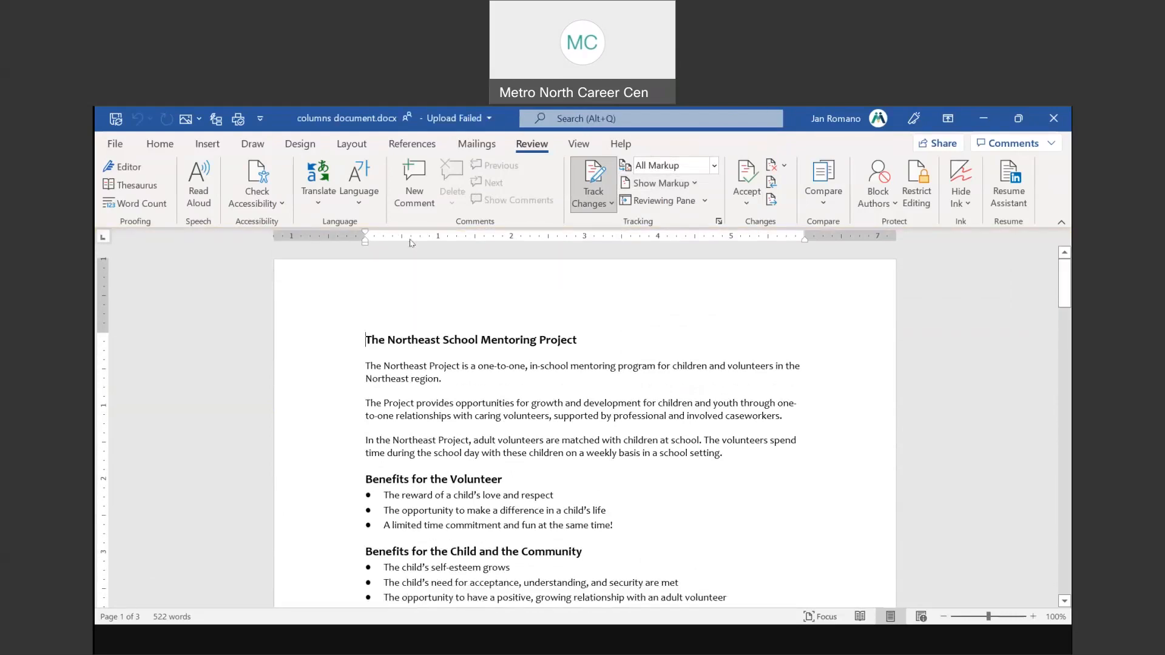
left_click(115, 143)
left_click(144, 351)
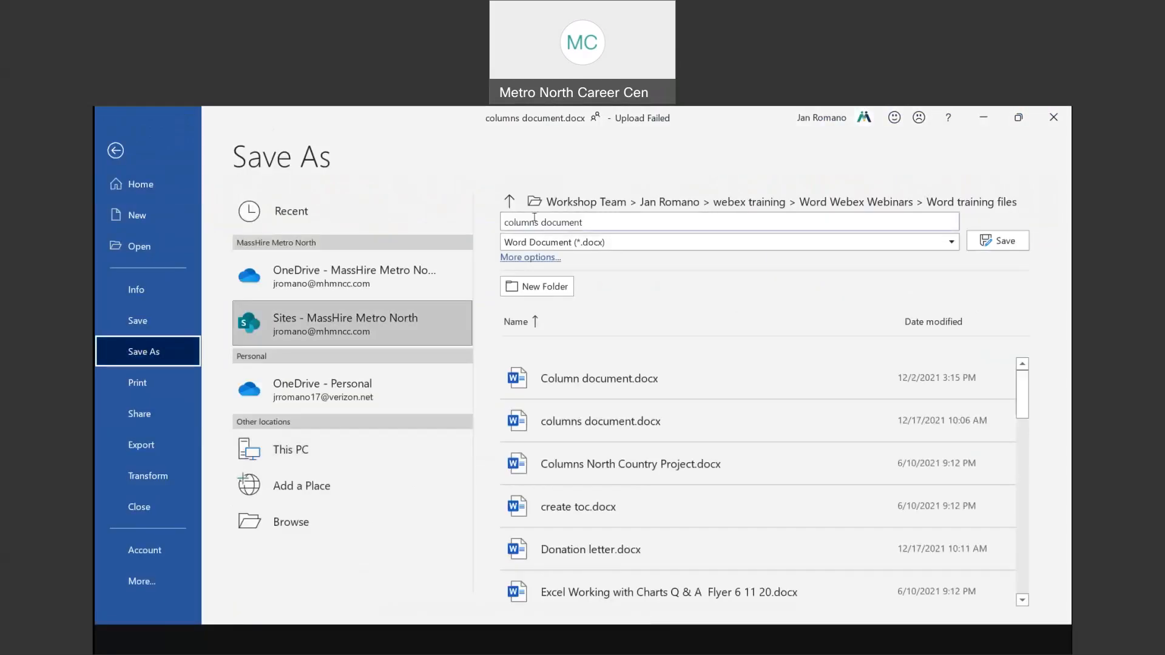
left_click(542, 220)
left_click(540, 220)
type("2")
key("Return")
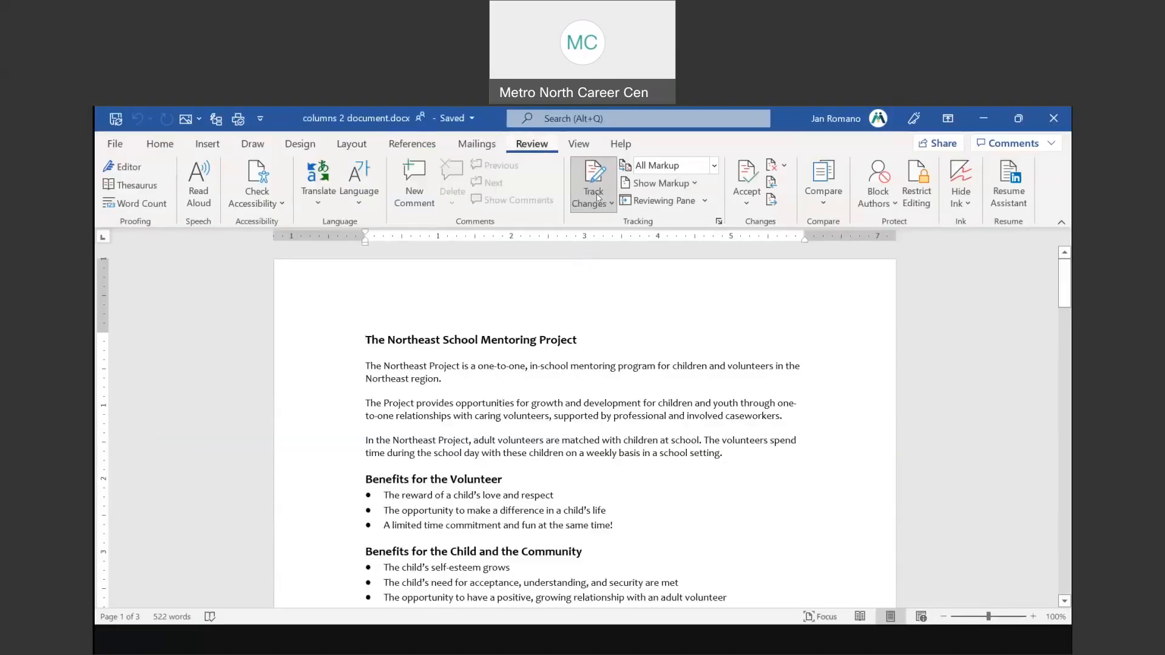
Step: Check the balloon markup options, then format the title "The Northeast School Mentoring Project" as red, centered and 16 pt
left_click(696, 184)
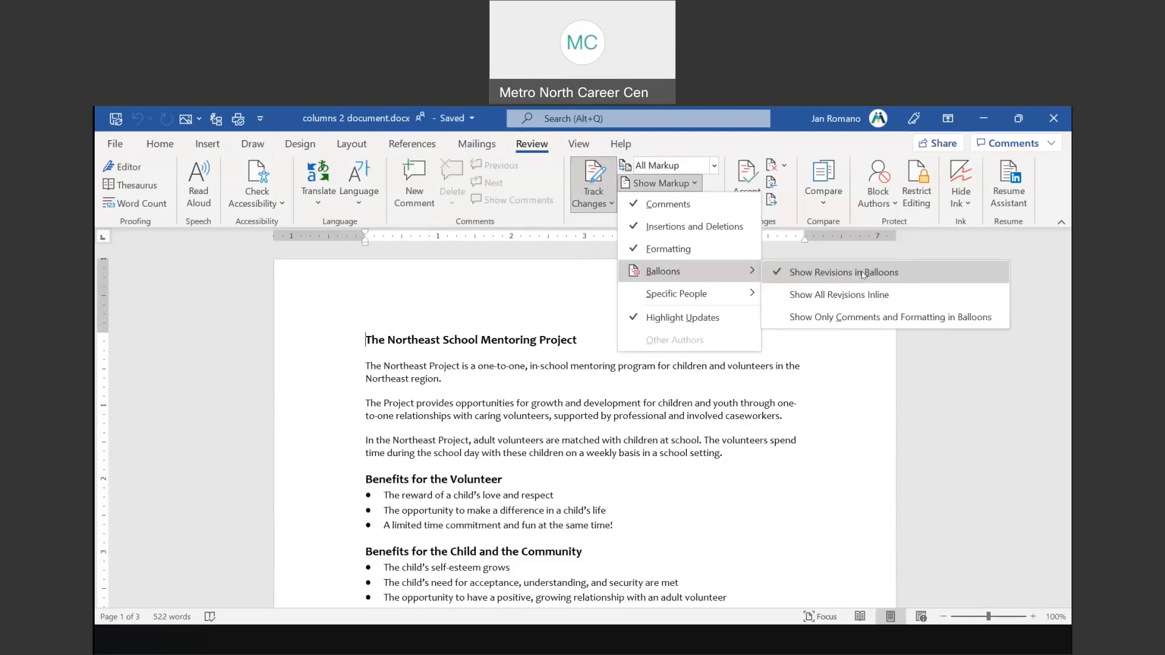
left_click(834, 370)
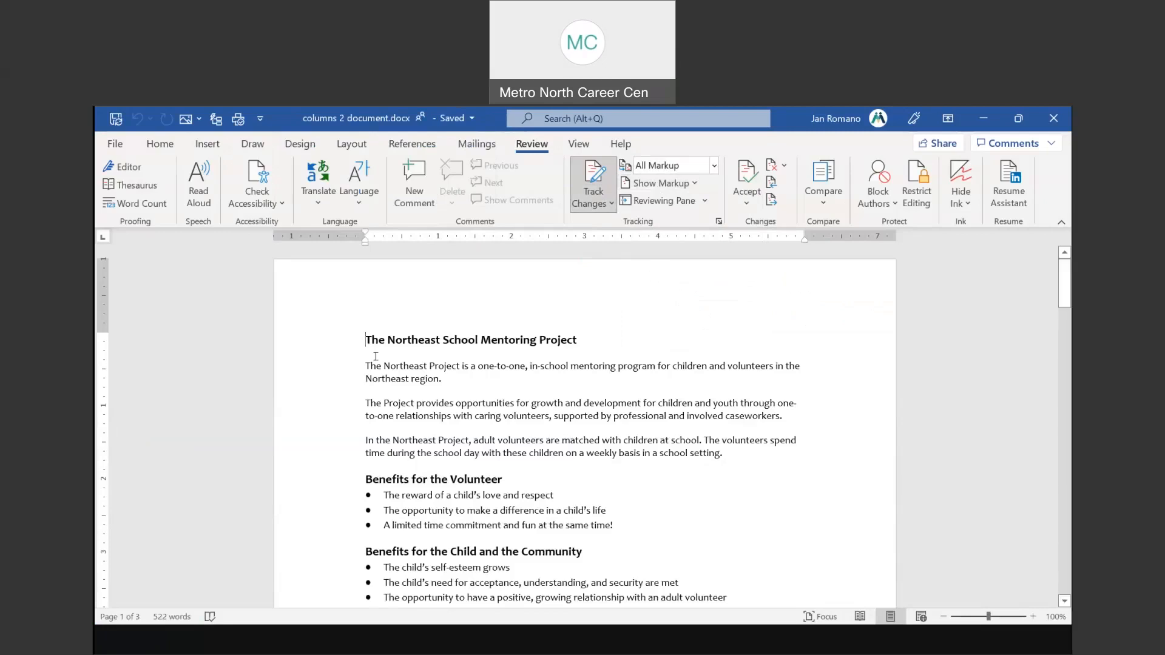
left_click(318, 346)
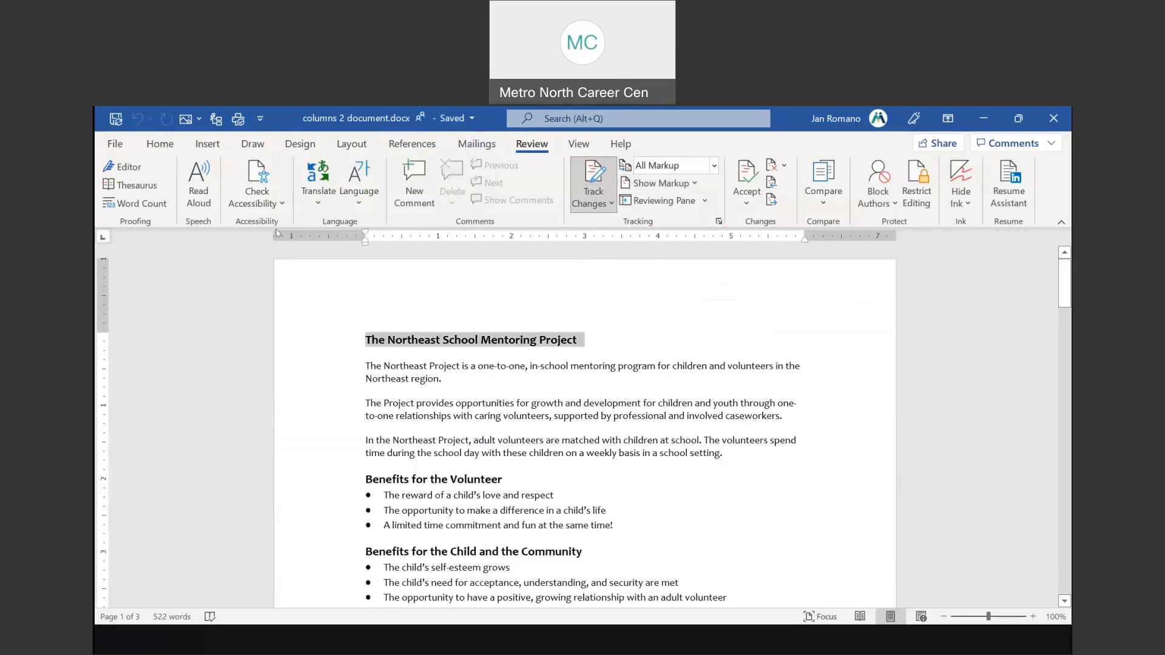
left_click(159, 146)
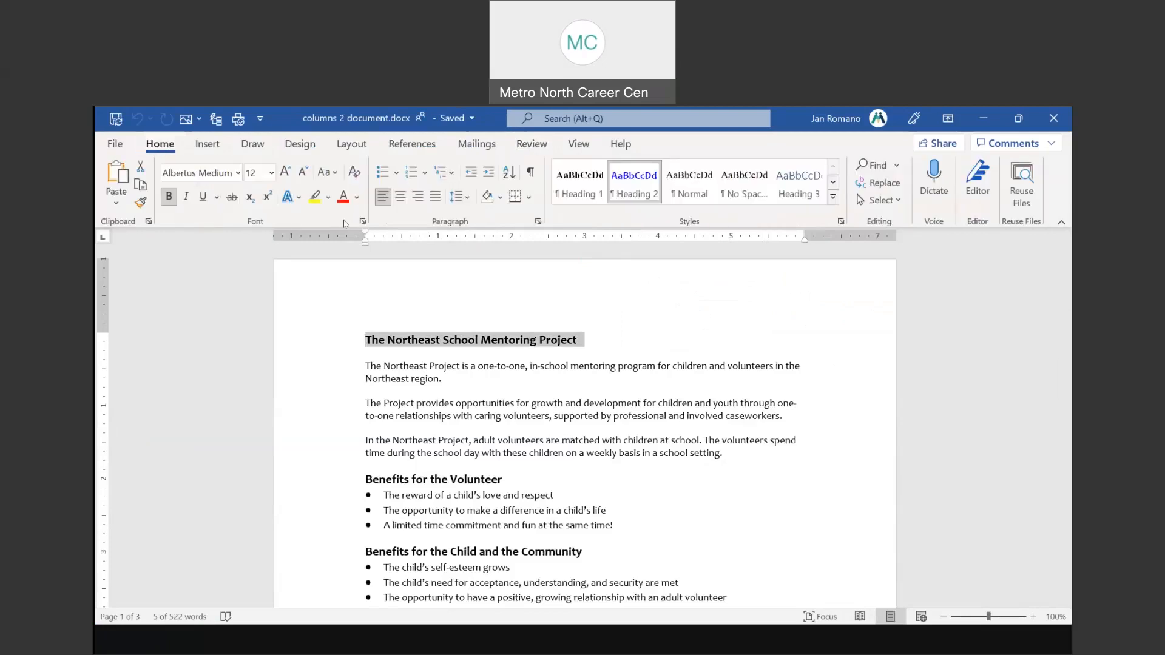
left_click(344, 198)
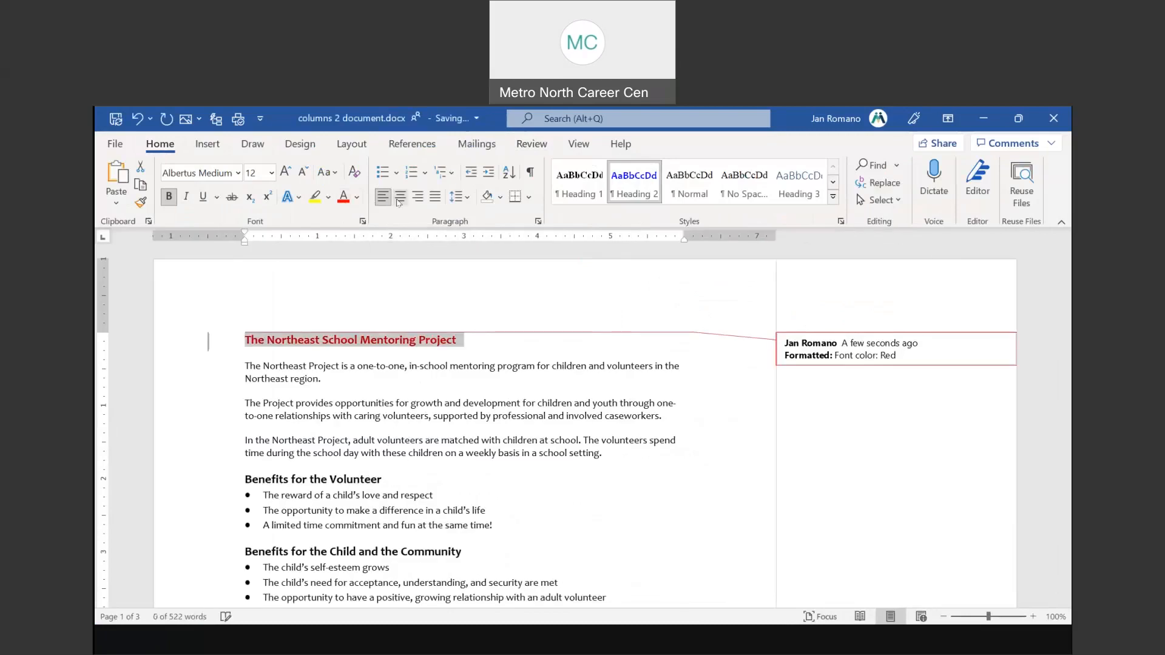
left_click(400, 197)
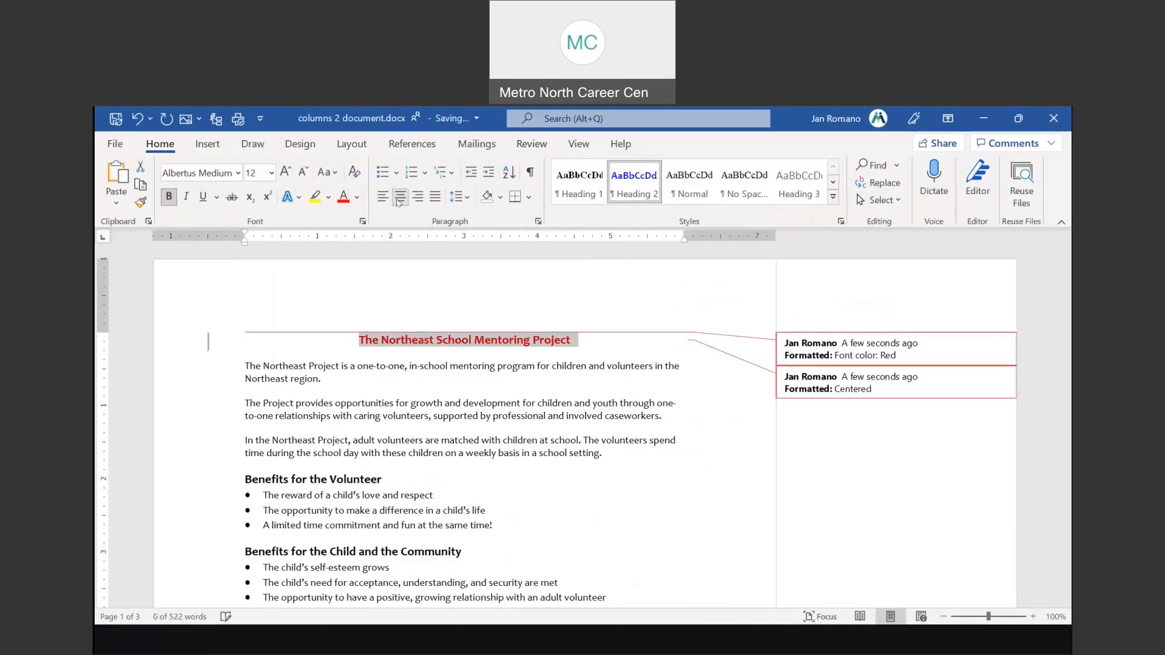
left_click(285, 175)
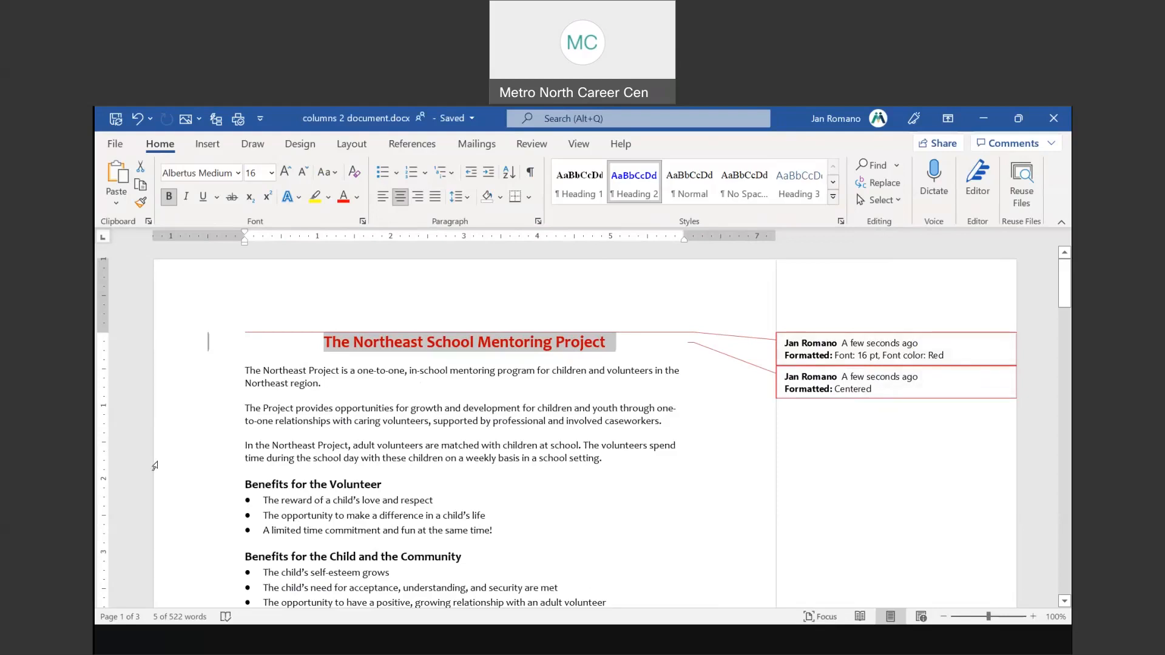
Step: Replace the third introductory paragraph with a new line reading "This is text that I think should be added in to this document"
double_click(179, 456)
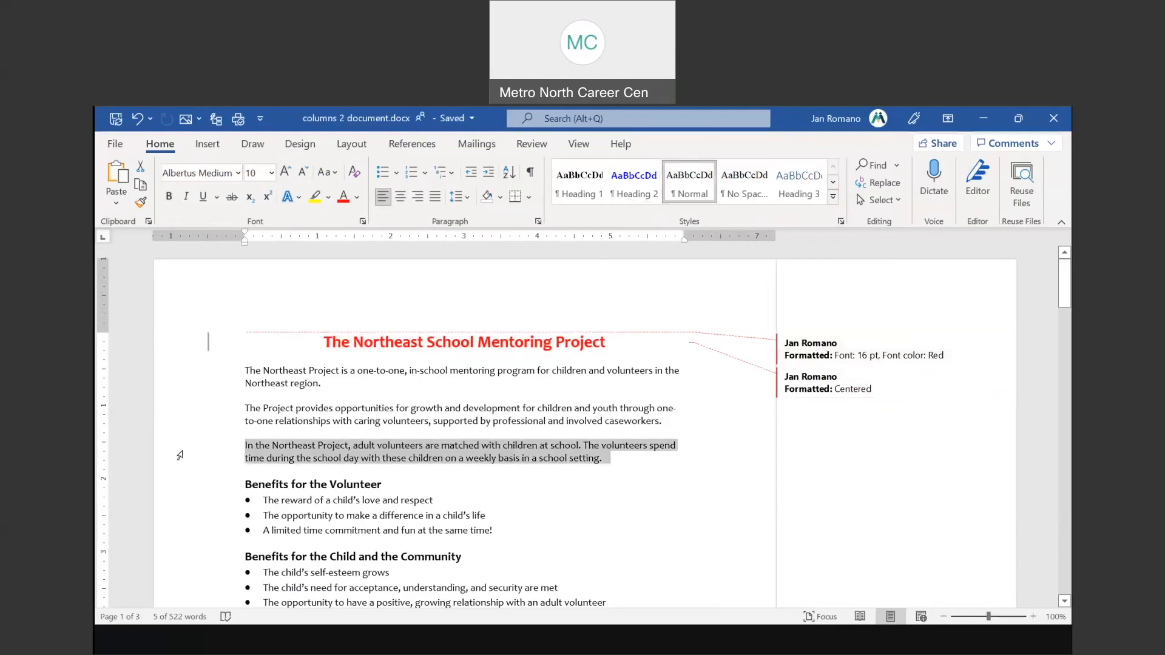
key("Delete")
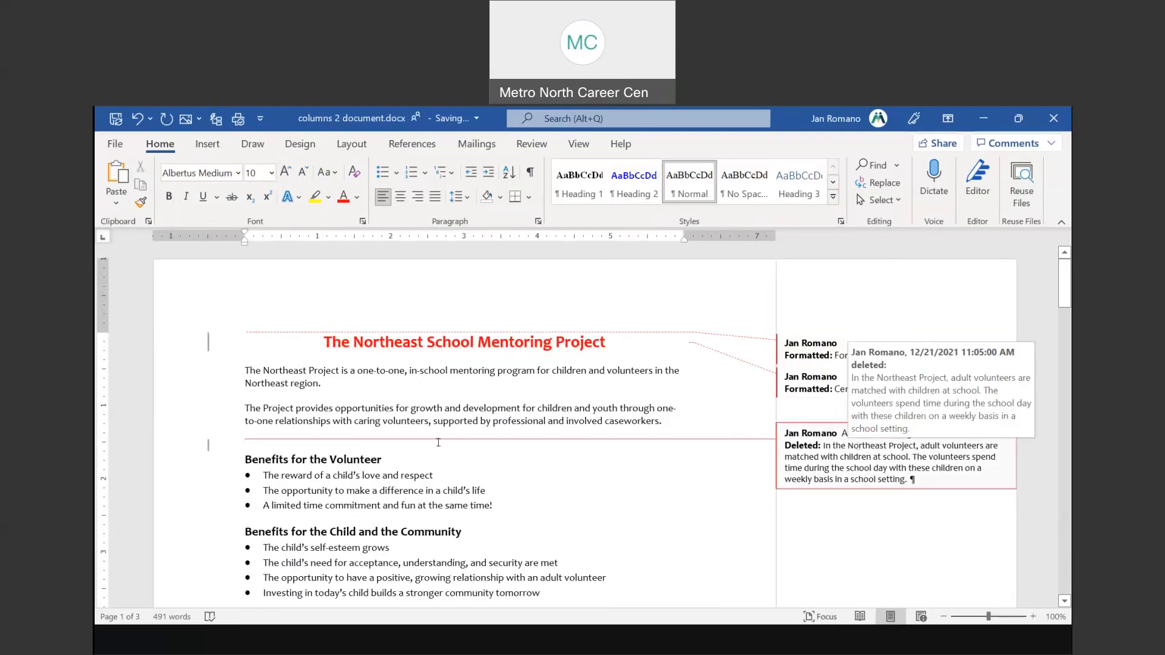
scroll(405, 469, "down", 3)
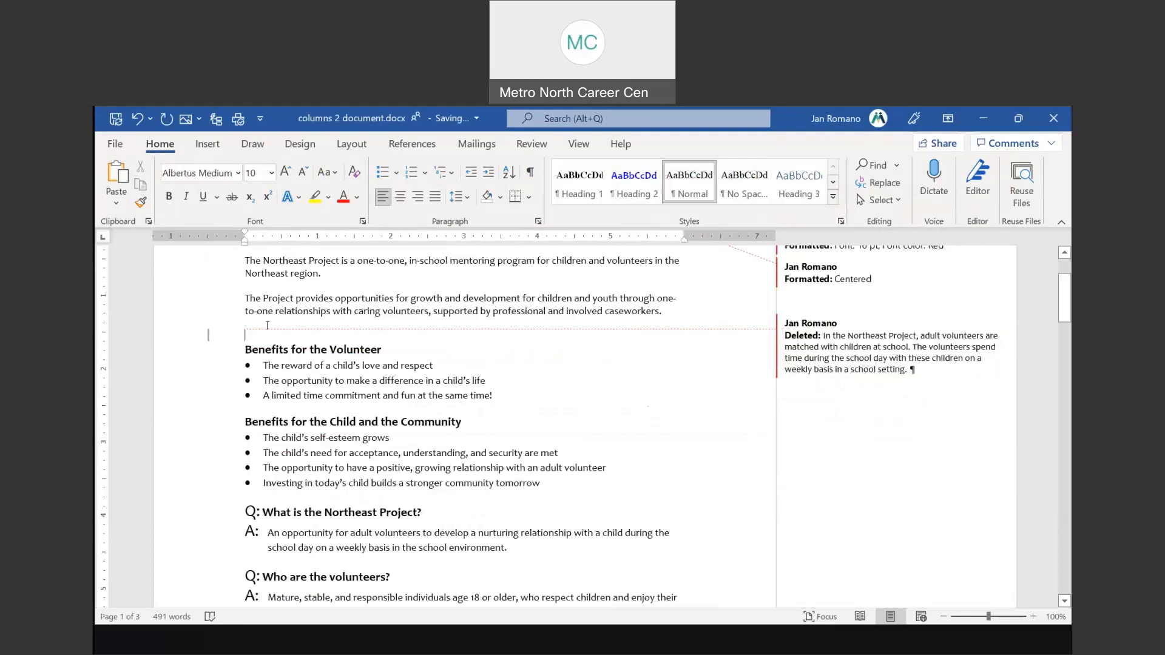
type("This sis")
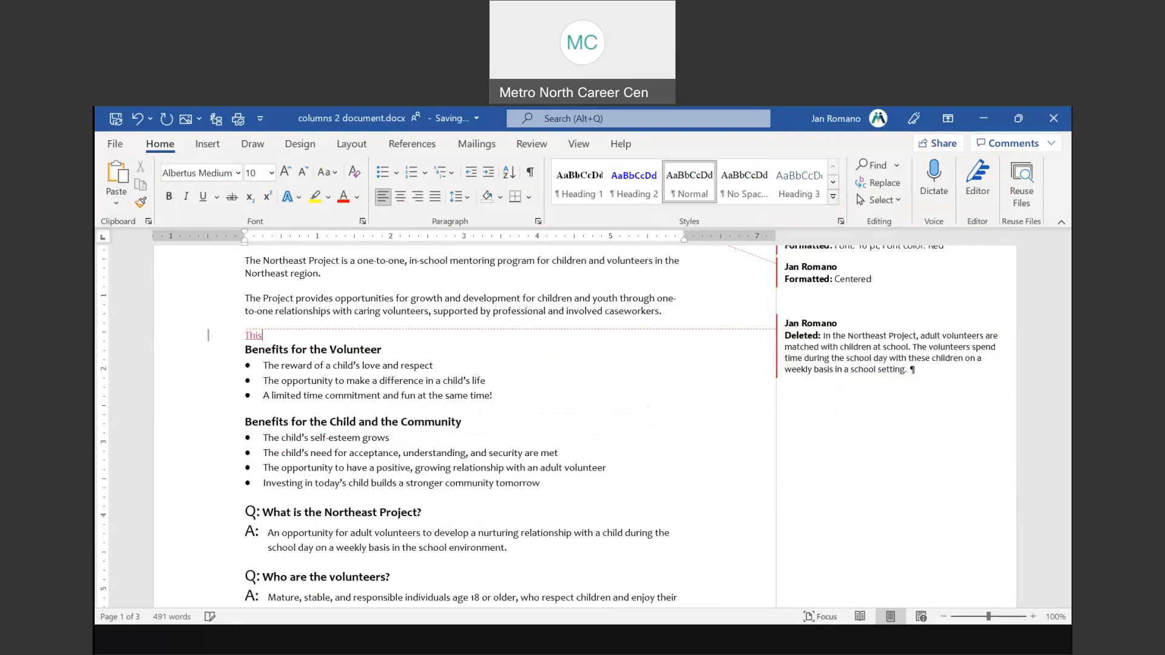
key("BackSpace")
key("BackSpace")
key("BackSpace")
key("BackSpace")
type("is text that I")
type("nk should be adde")
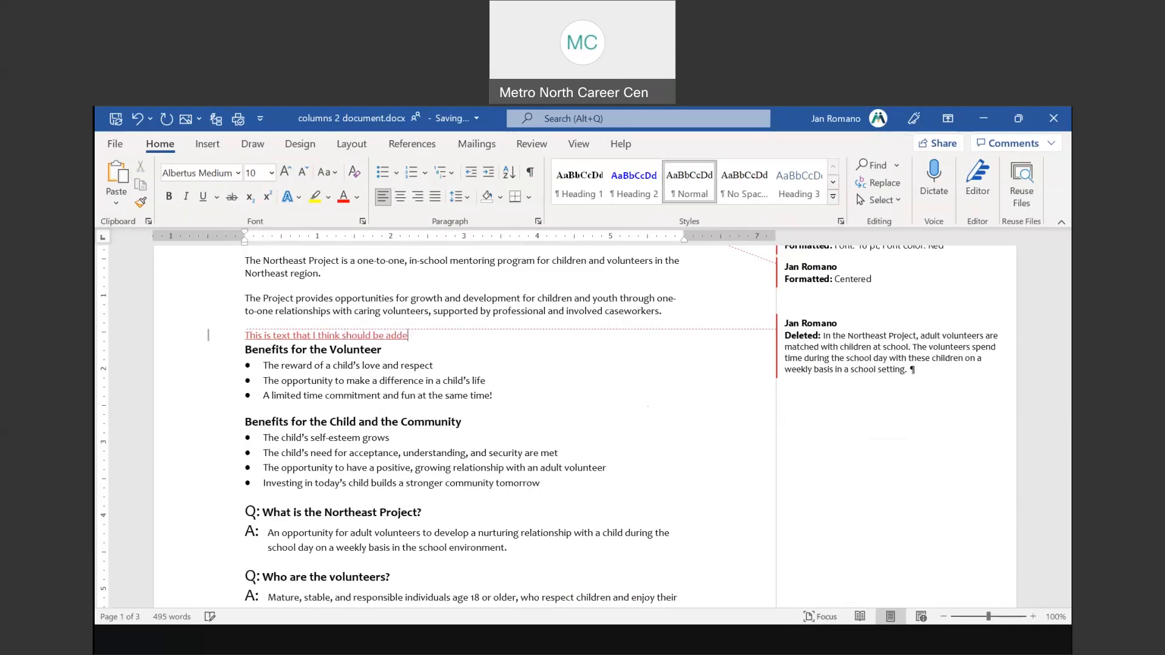
type("d in to this document")
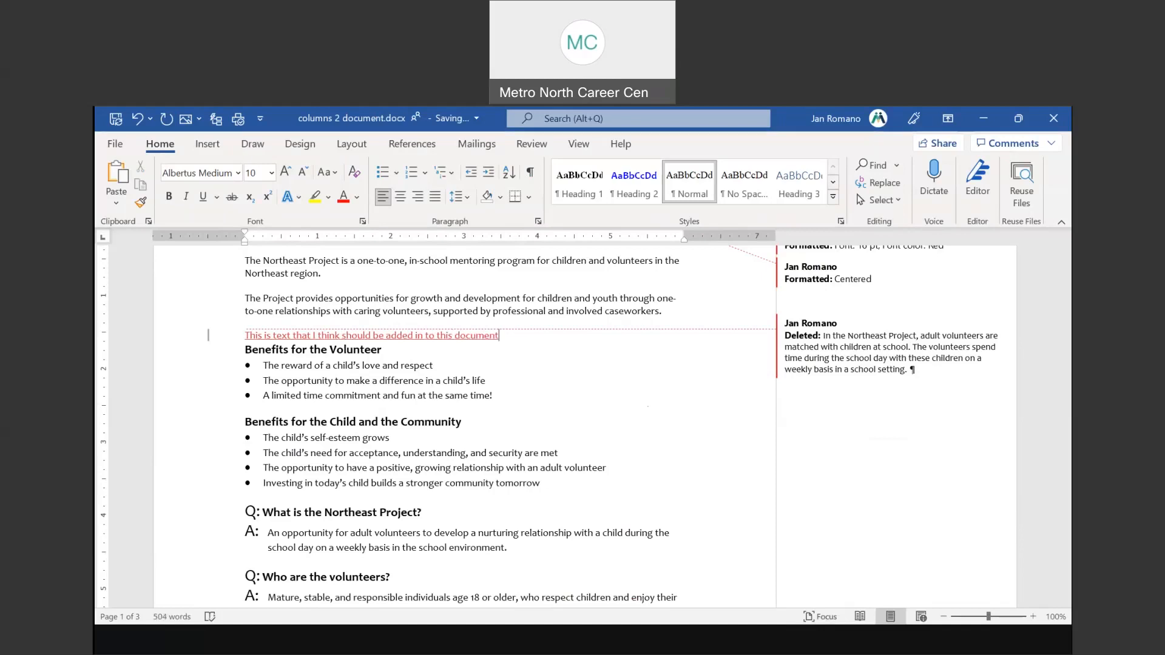
key("Return")
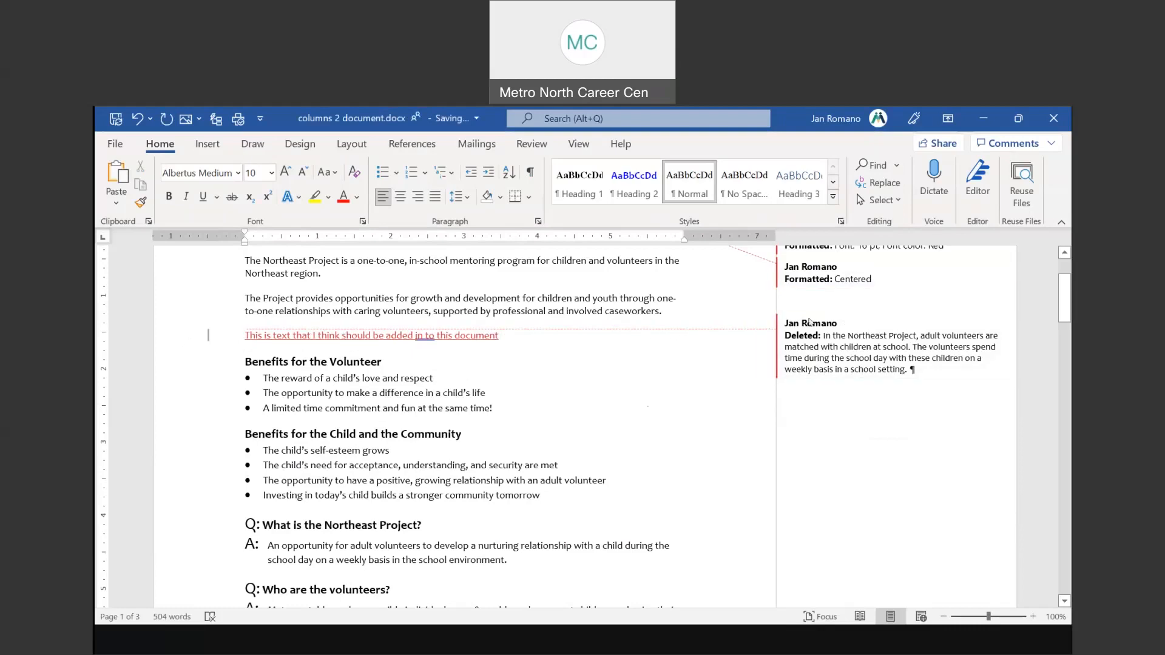
Step: Change the font color of the title "The Northeast School Mentoring Project" to a darker blue Accent 1 shade
scroll(816, 323, "up", 3)
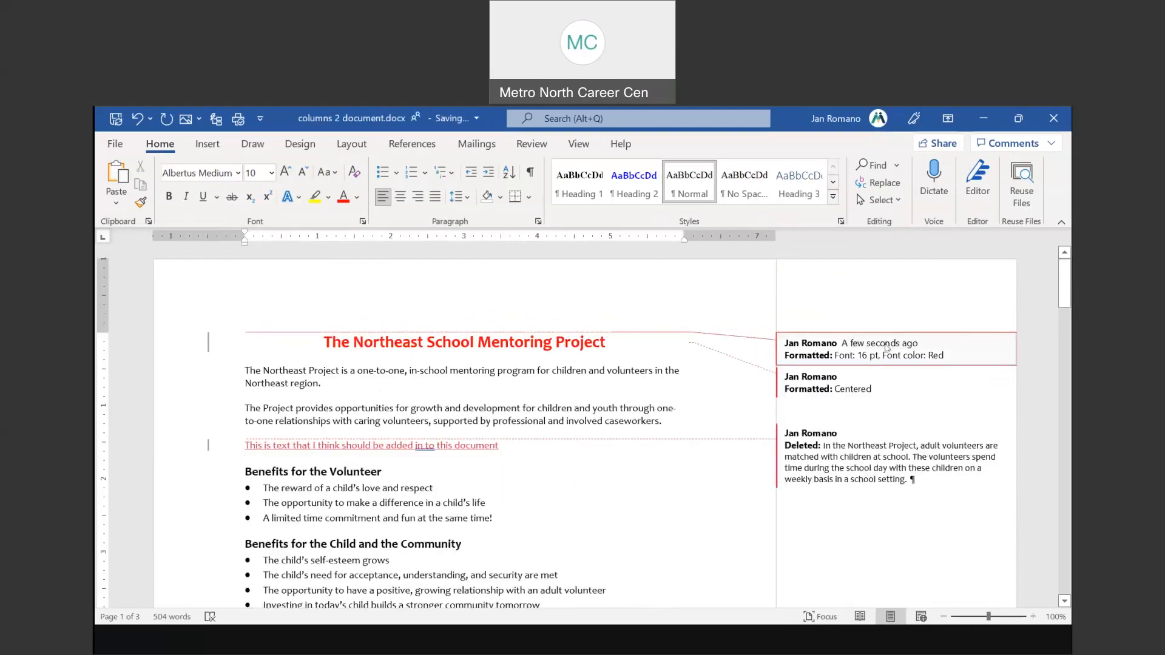
left_click_drag(325, 335, 614, 344)
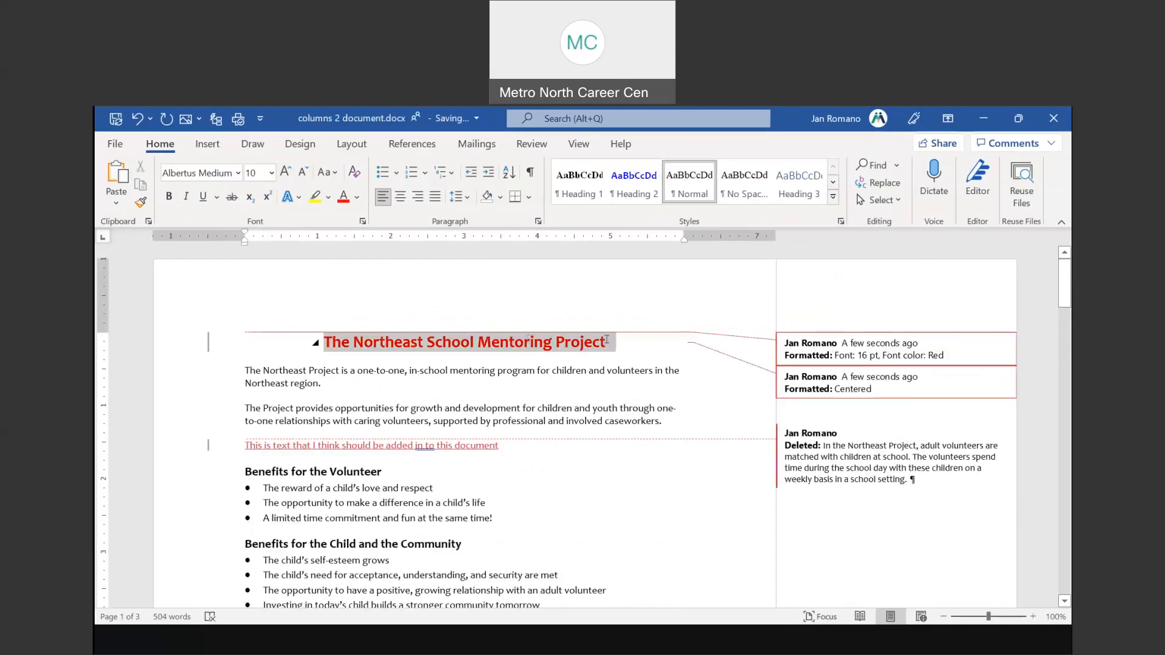
left_click(357, 197)
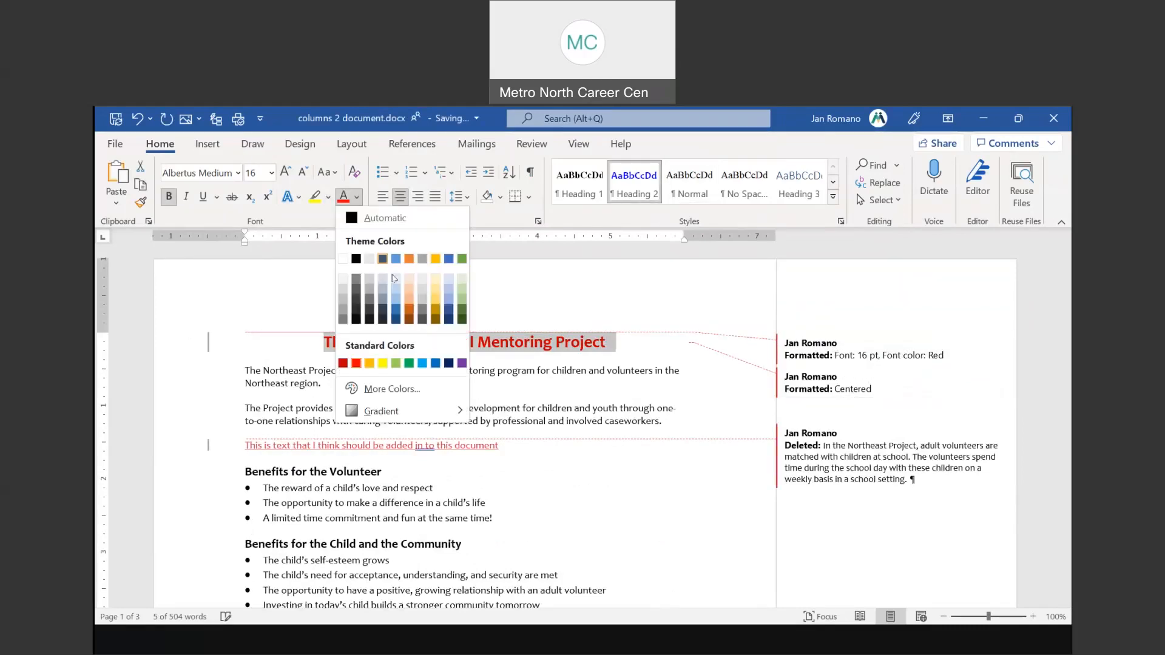
left_click(397, 312)
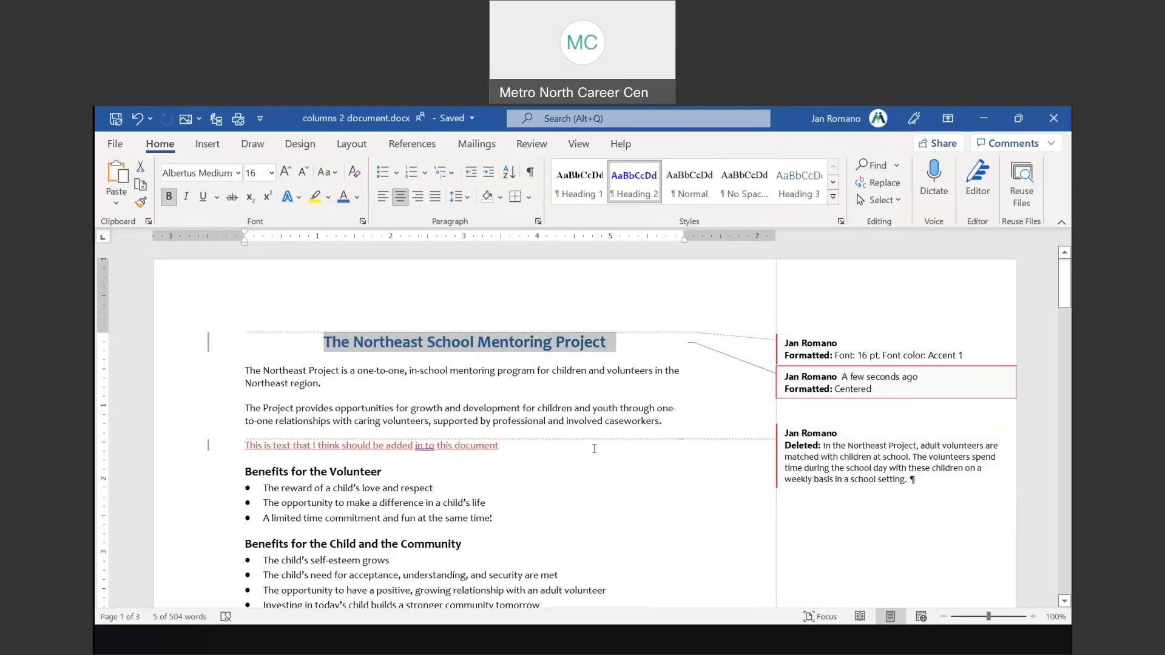
Step: Enlarge the question "What is the Northeast Project?" to 16 pt
scroll(555, 512, "down", 5)
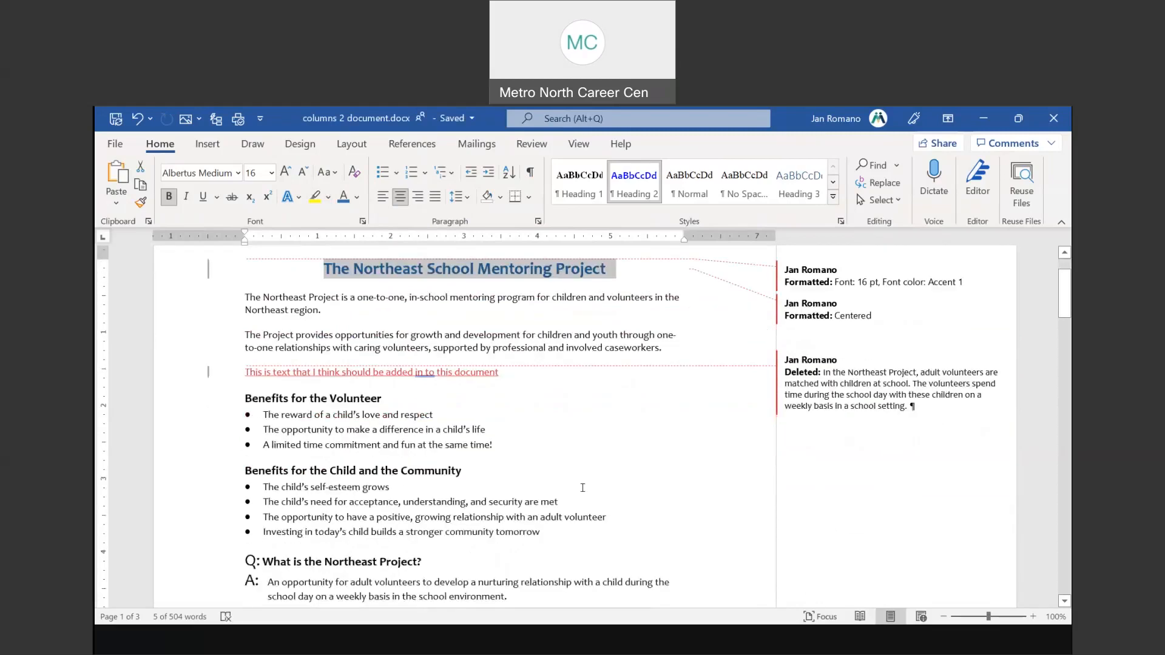
scroll(583, 489, "down", 1)
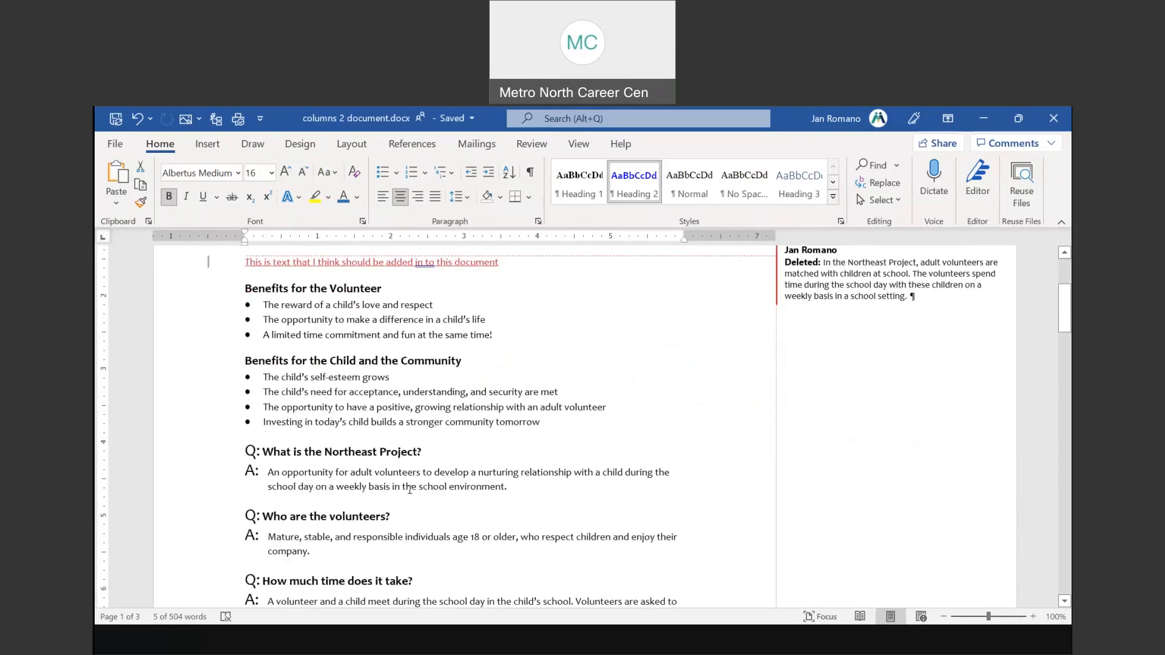
triple_click(322, 447)
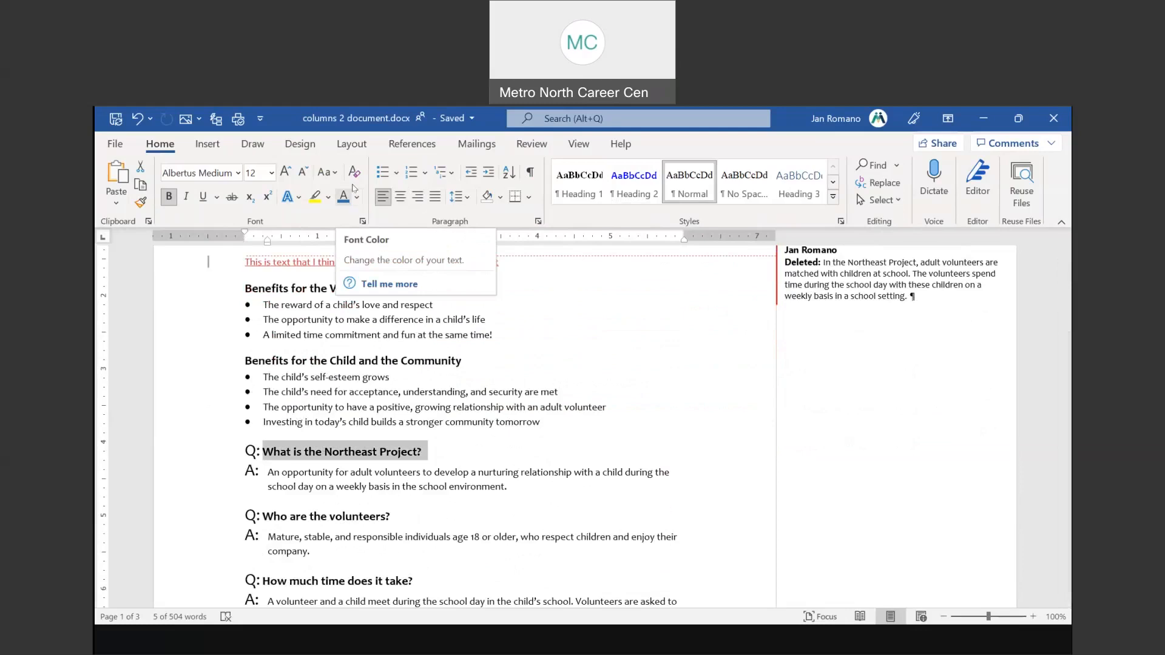
left_click(286, 173)
left_click(286, 173)
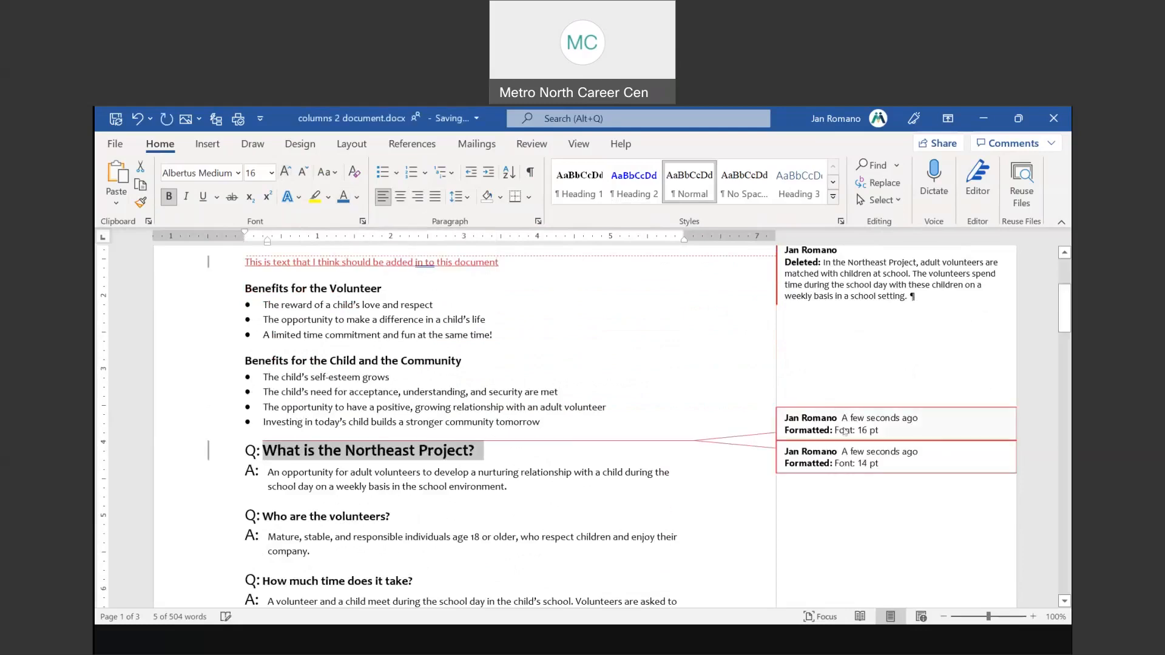
Step: Accept the tracked font size and color change on the document title and move to the next change
scroll(897, 474, "up", 5)
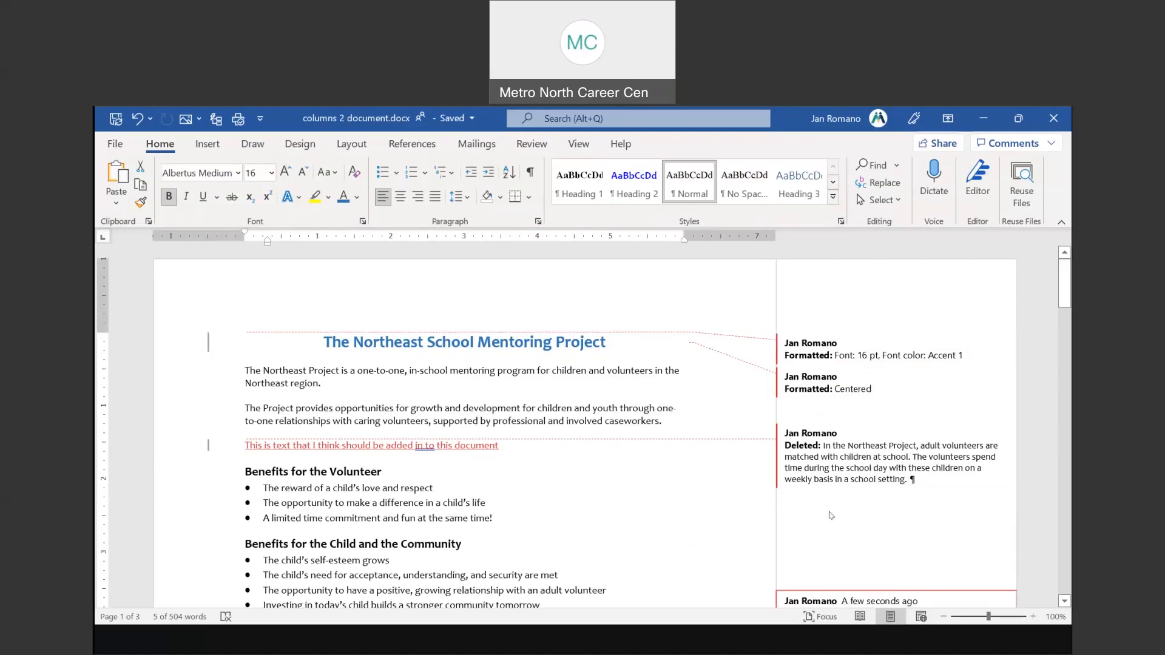
left_click(538, 145)
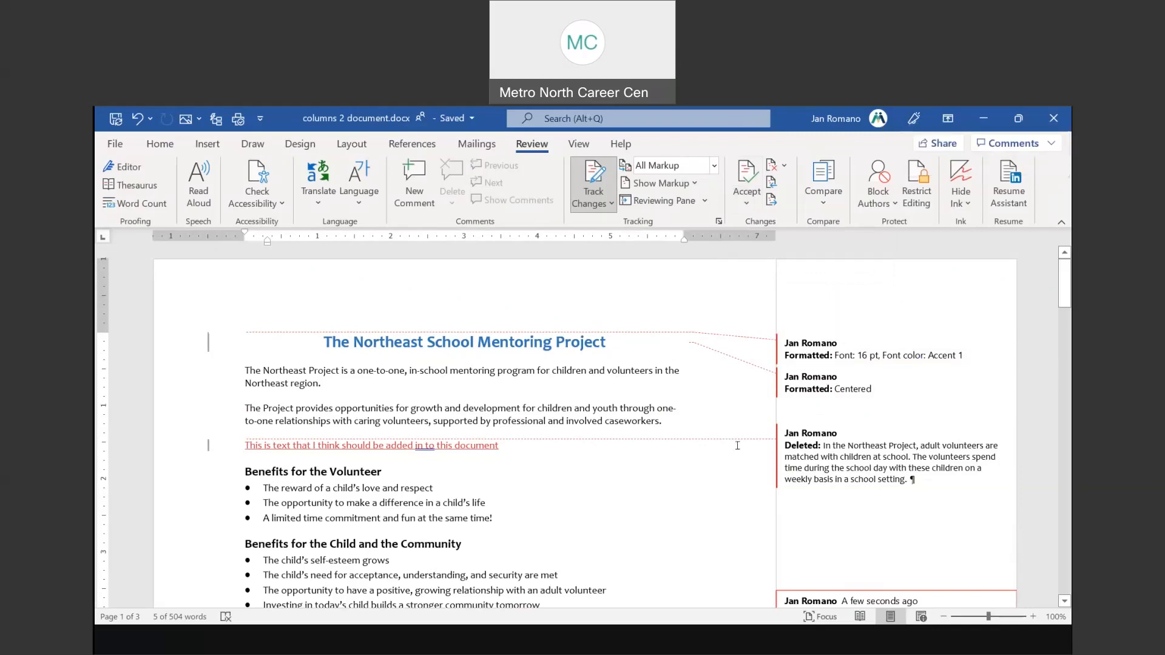
left_click(747, 203)
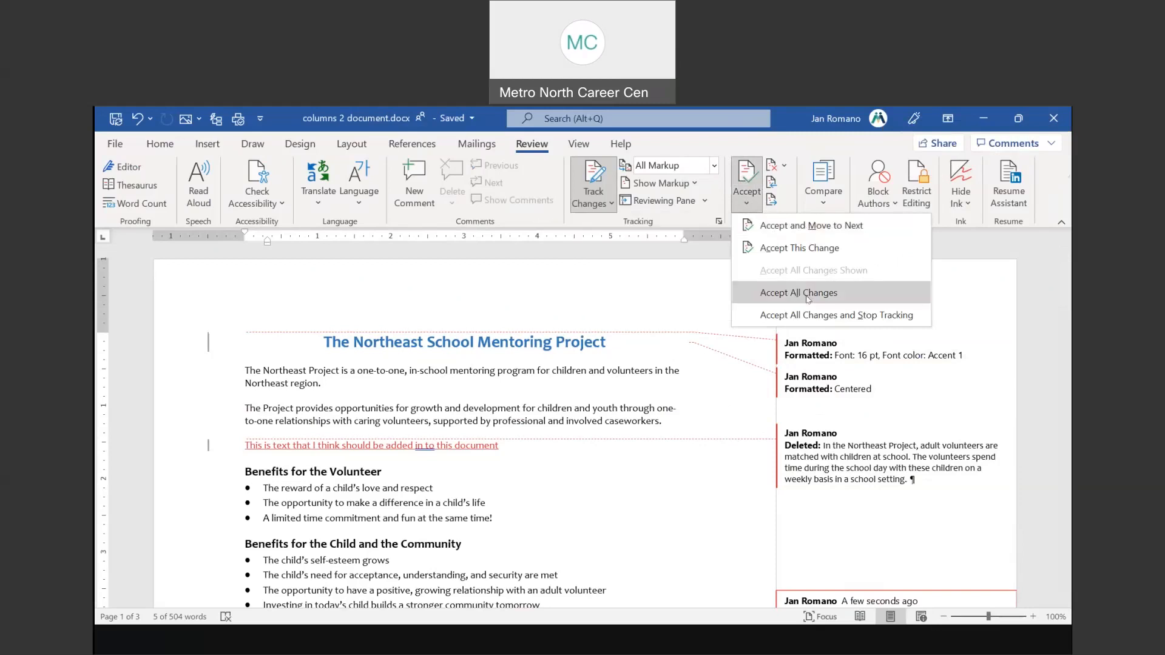
left_click(812, 346)
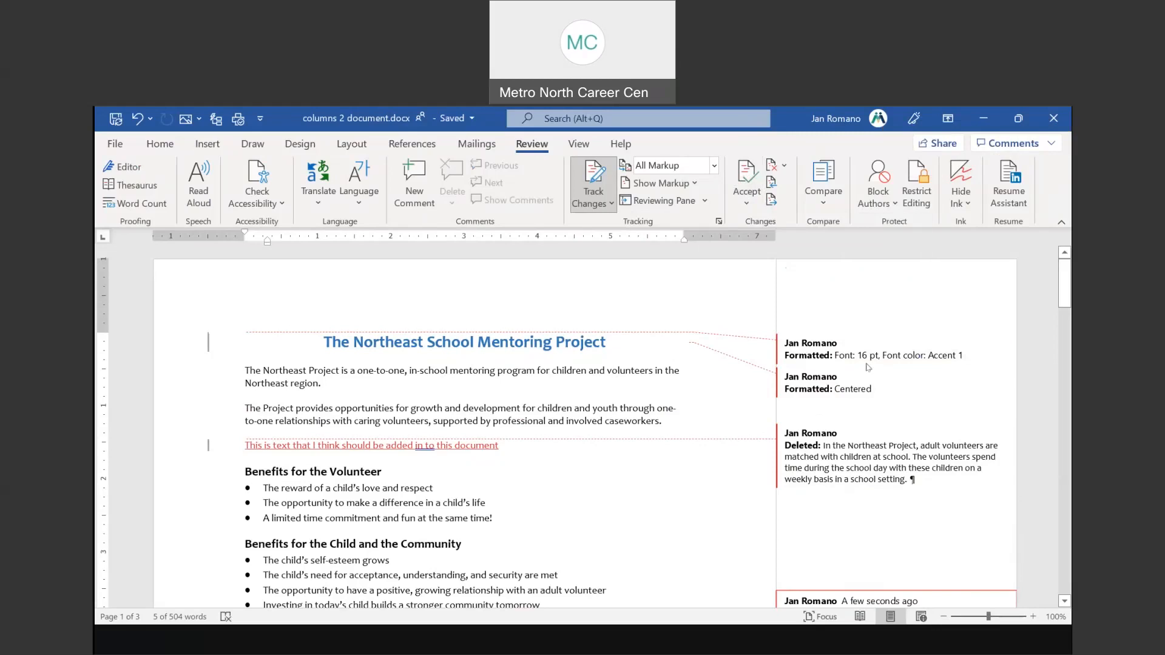
left_click(748, 207)
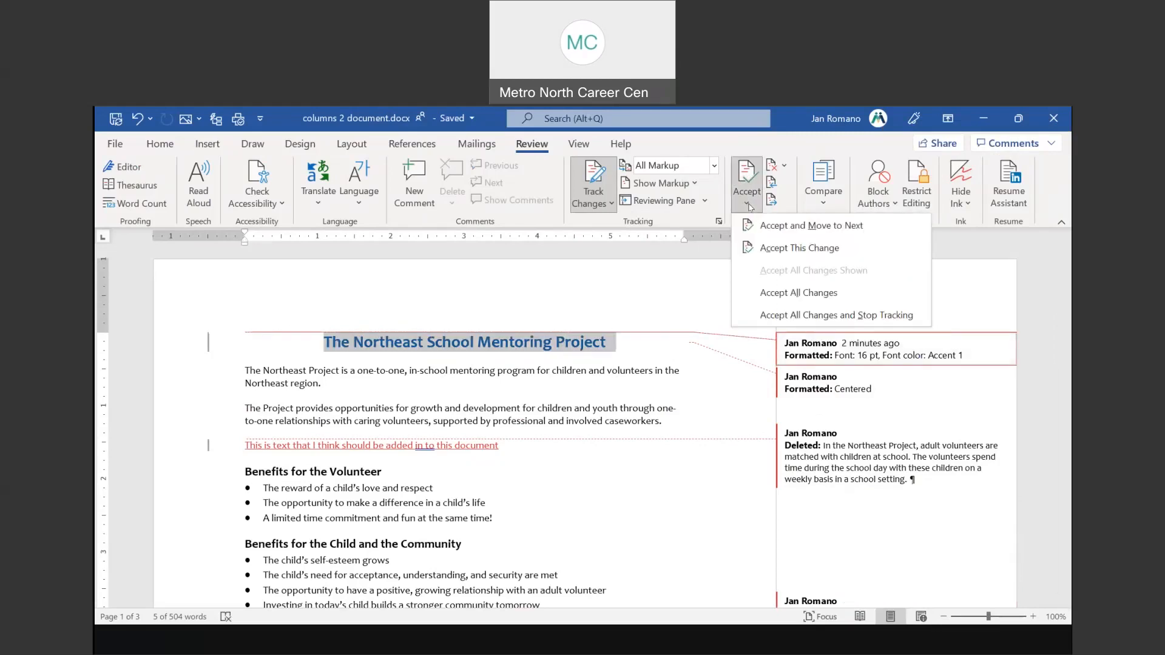
left_click(822, 227)
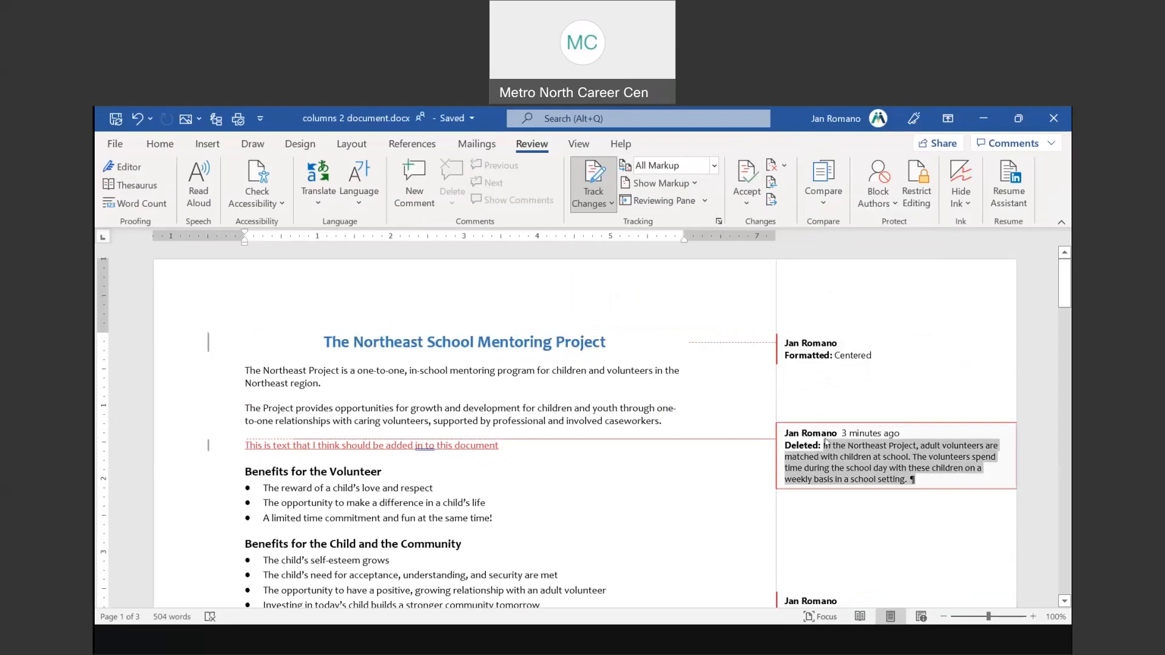
Step: Reject the tracked deletion of the third introductory paragraph and accept the inserted line below it, moving on to the next change
left_click(785, 167)
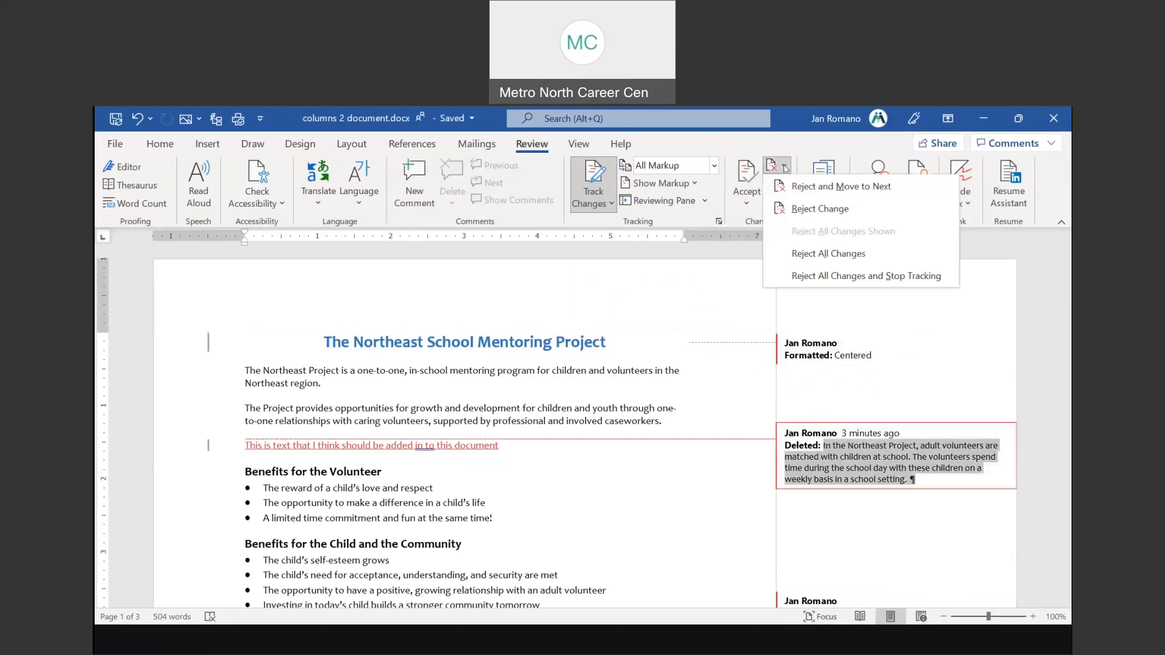
left_click(866, 189)
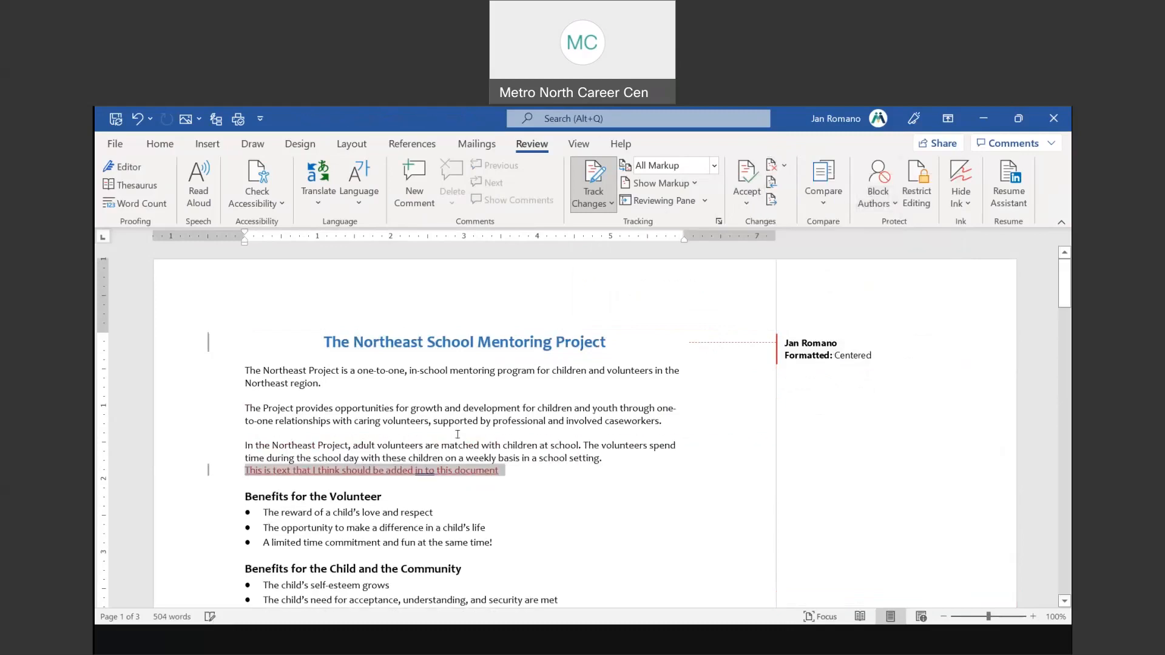
left_click(438, 468)
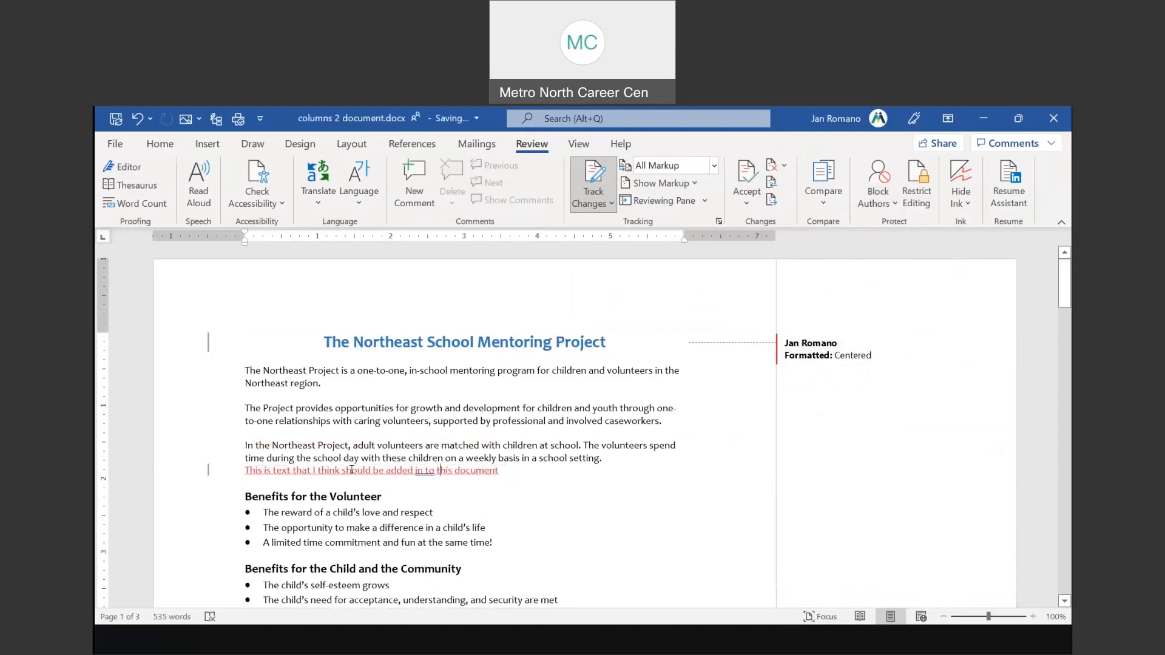
left_click(747, 203)
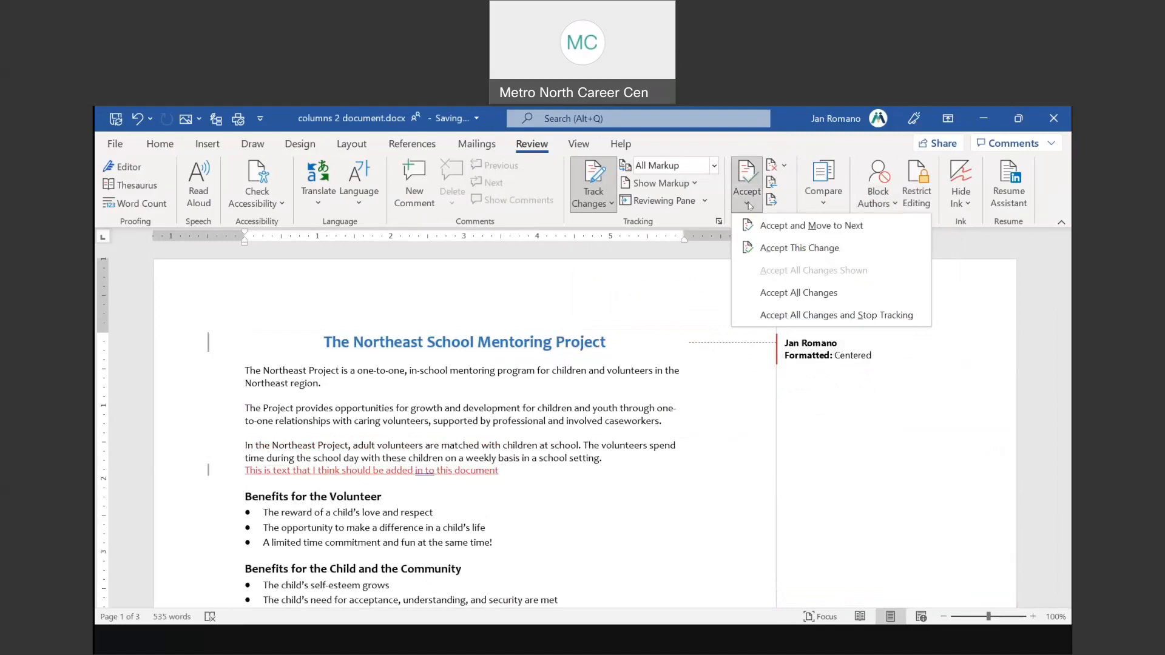
left_click(775, 225)
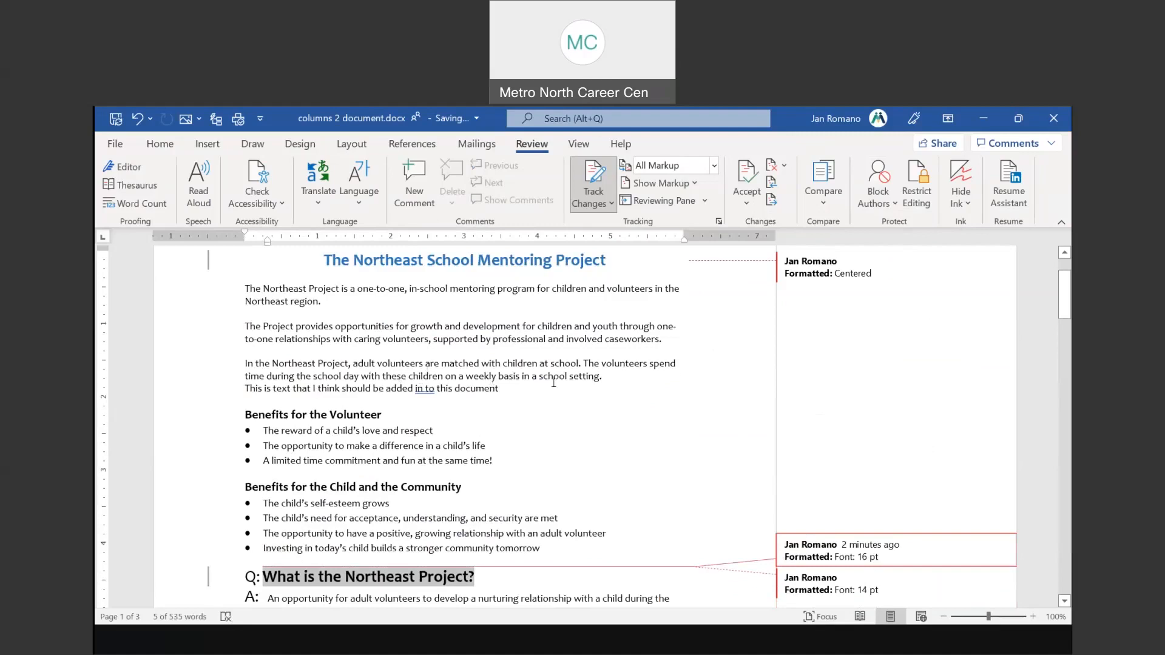
Step: Accept all remaining tracked changes in the document, check the pages and switch back to the PowerPoint slide show
scroll(813, 449, "down", 1)
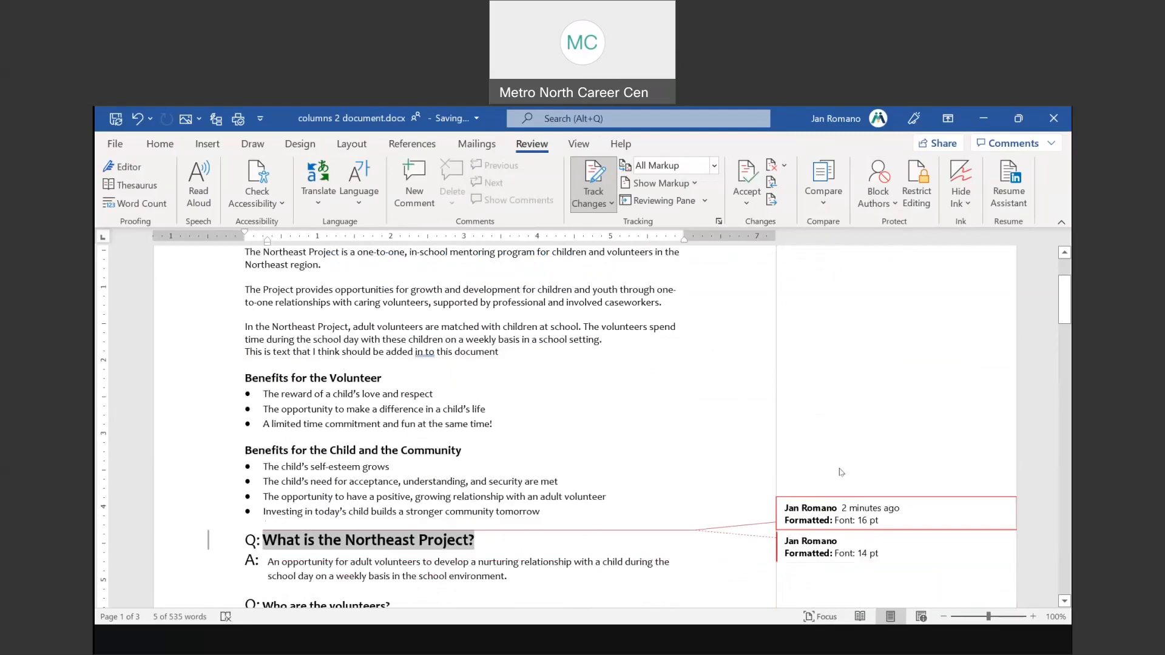
left_click(746, 200)
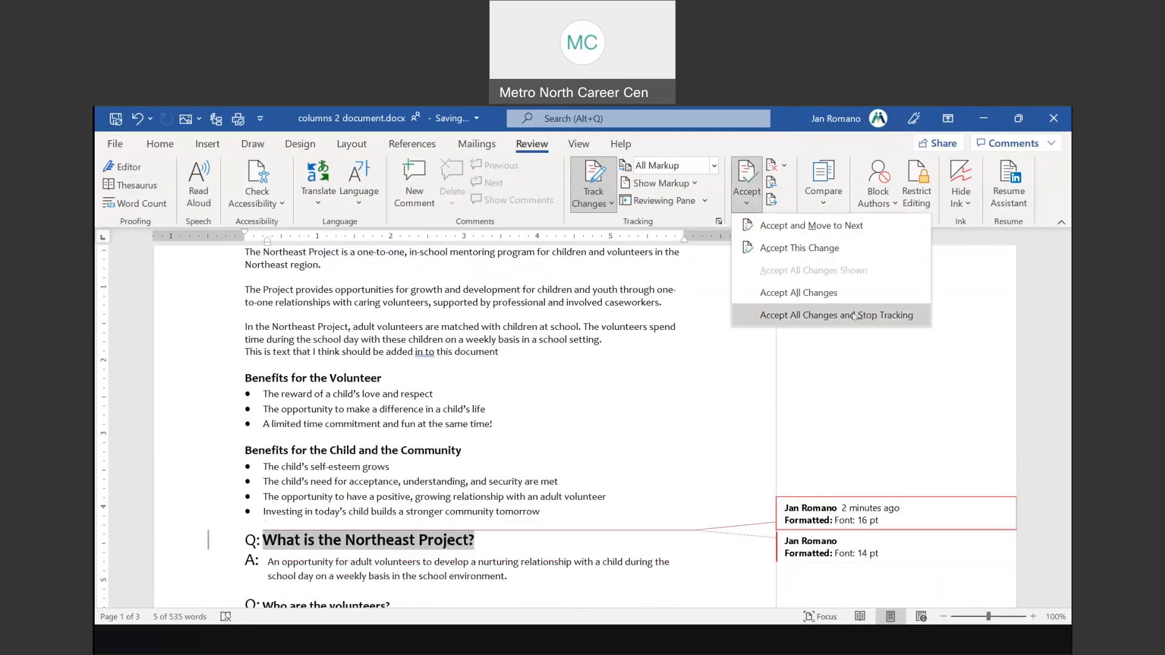
left_click(811, 293)
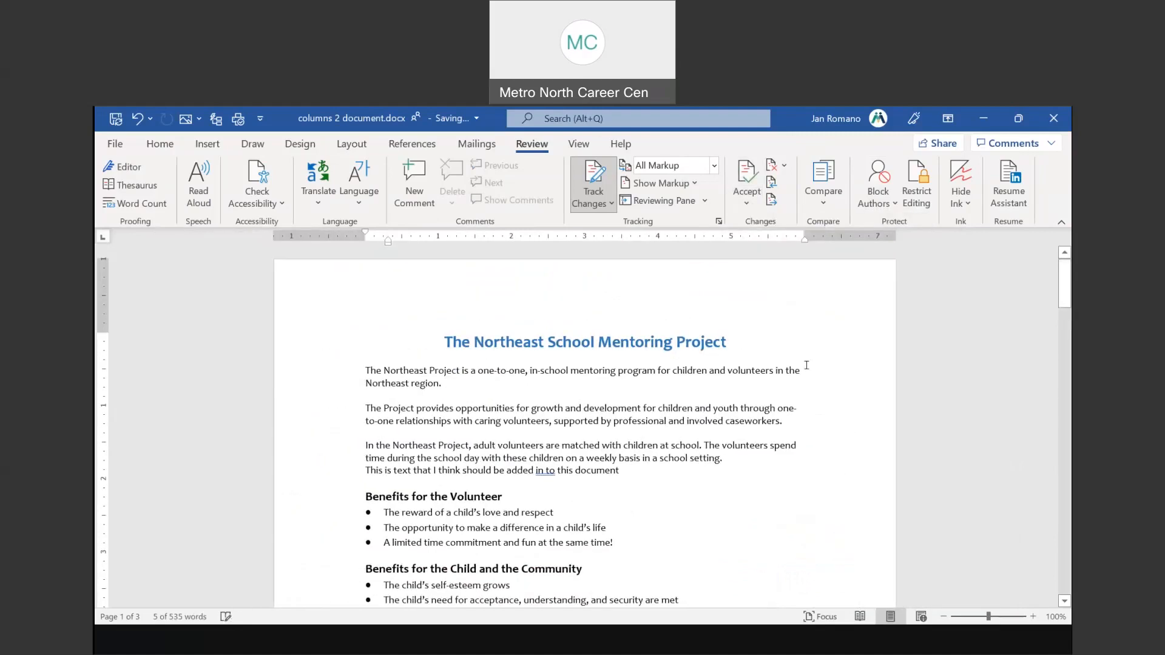
scroll(807, 365, "down", 5)
scroll(806, 365, "down", 3)
left_click(722, 352)
scroll(722, 351, "up", 8)
left_click(601, 631)
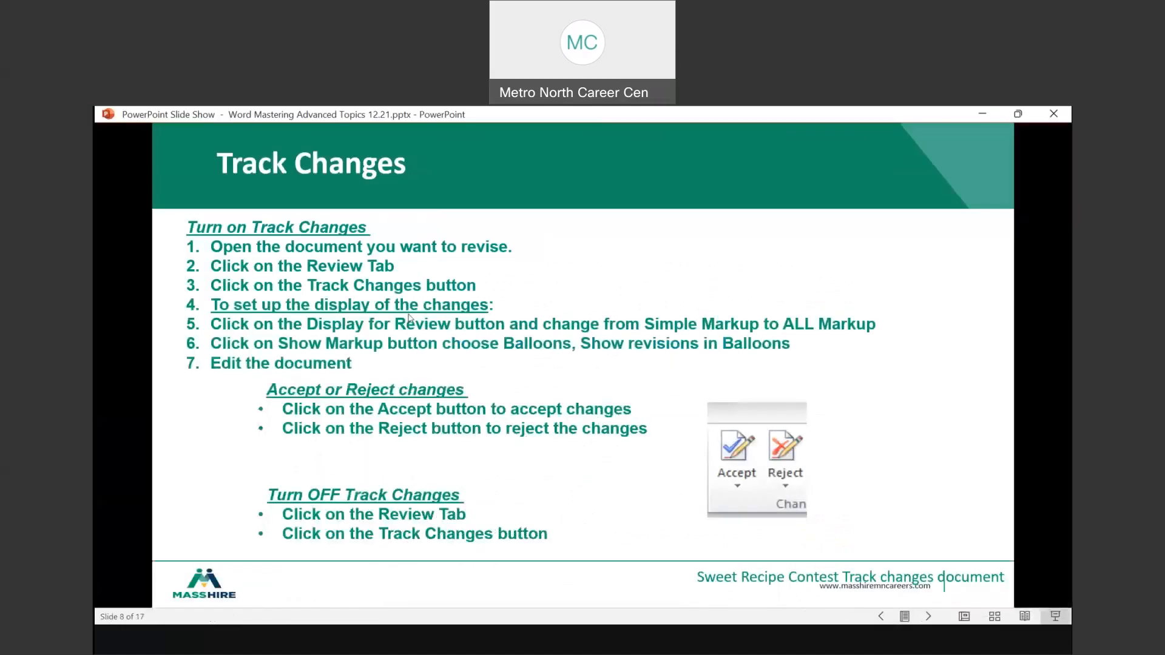
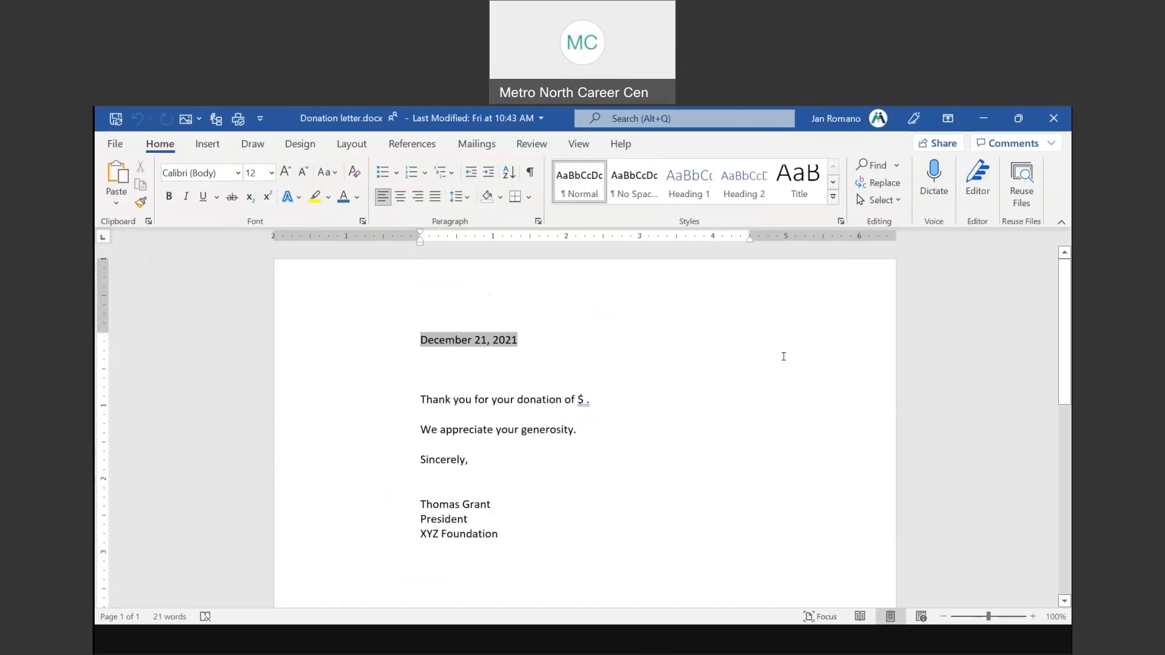
Step: Set up a Letters mail merge from the donation letter and start typing a new recipient list
left_click(479, 144)
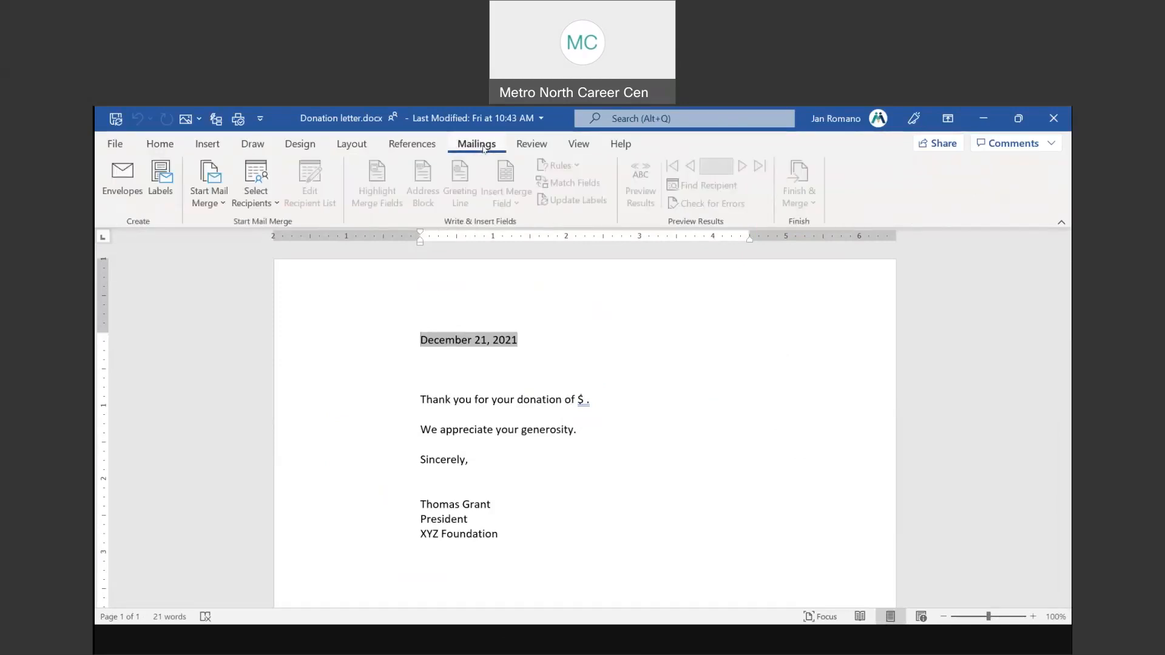
left_click(214, 193)
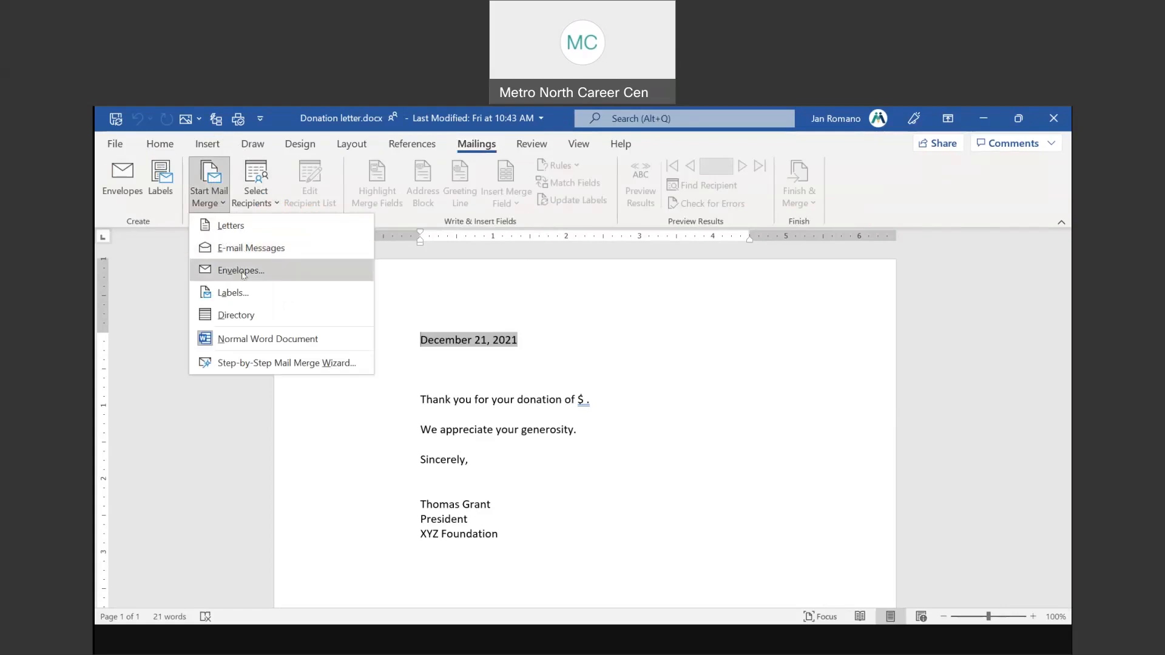
left_click(231, 228)
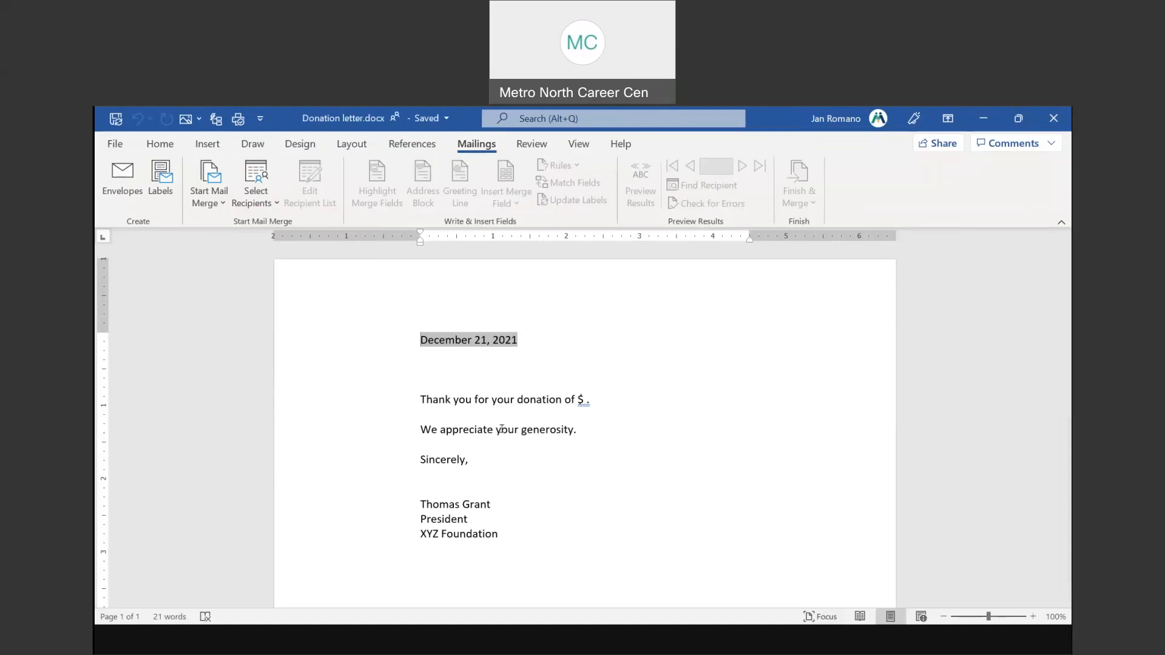
left_click(255, 183)
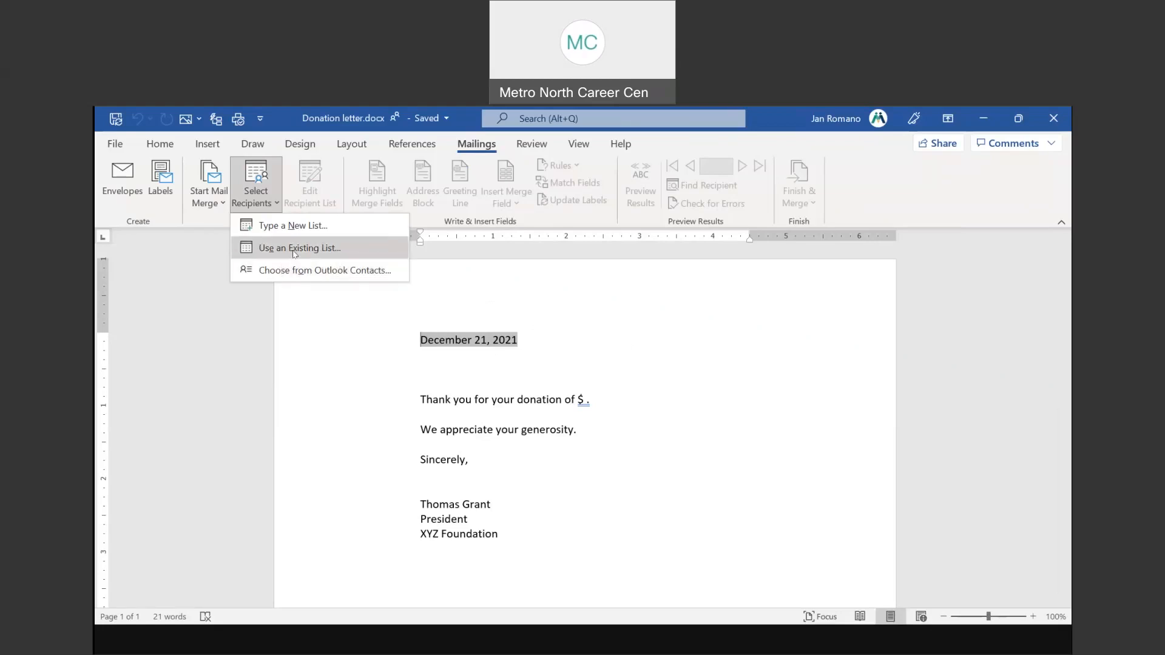
key("ctrl")
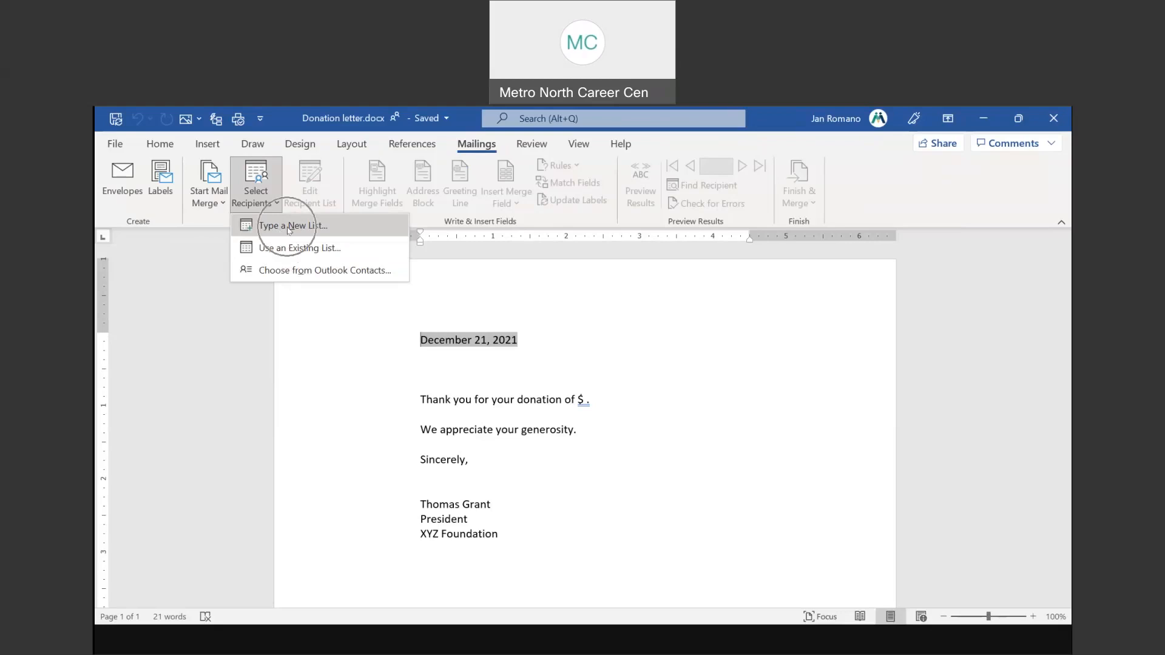
key("ctrl")
left_click(288, 229)
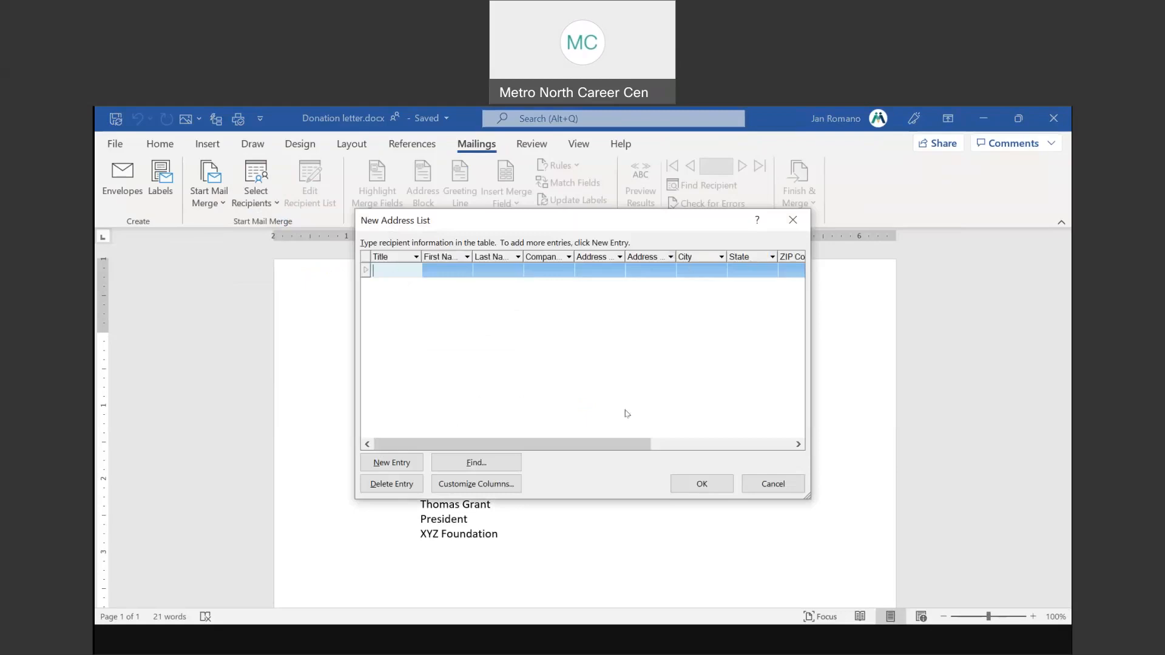
Step: Customize the address list columns by deleting the Address Line 2 and Country or Region fields
left_click_drag(609, 448, 562, 448)
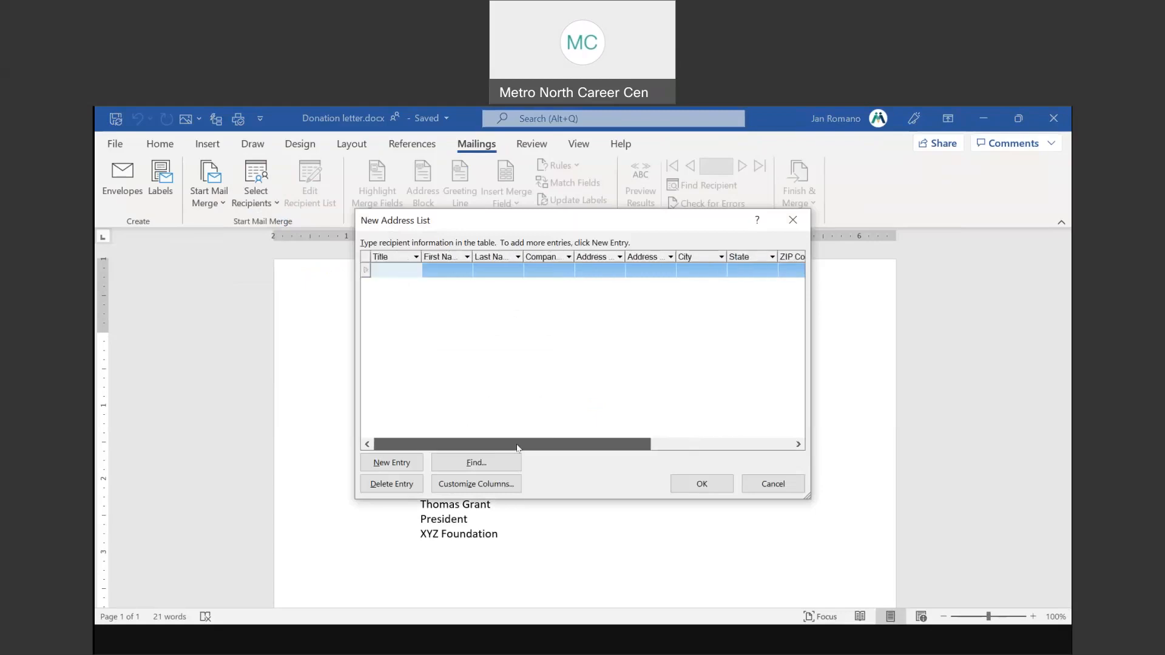
left_click(484, 489)
left_click(486, 489)
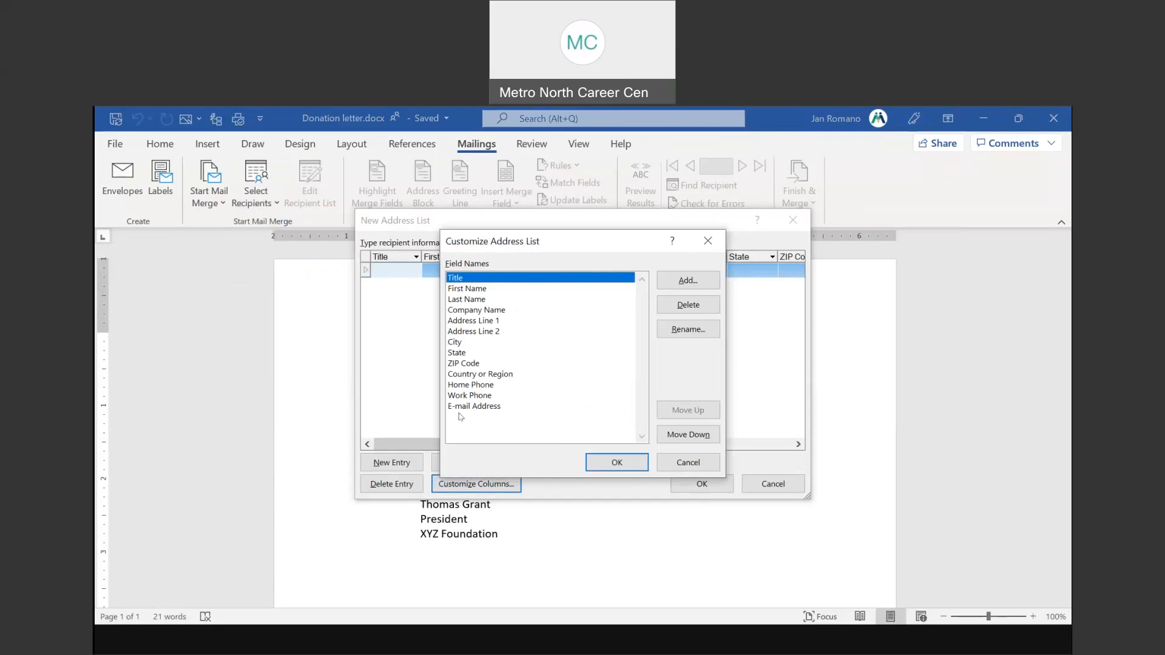
left_click(489, 333)
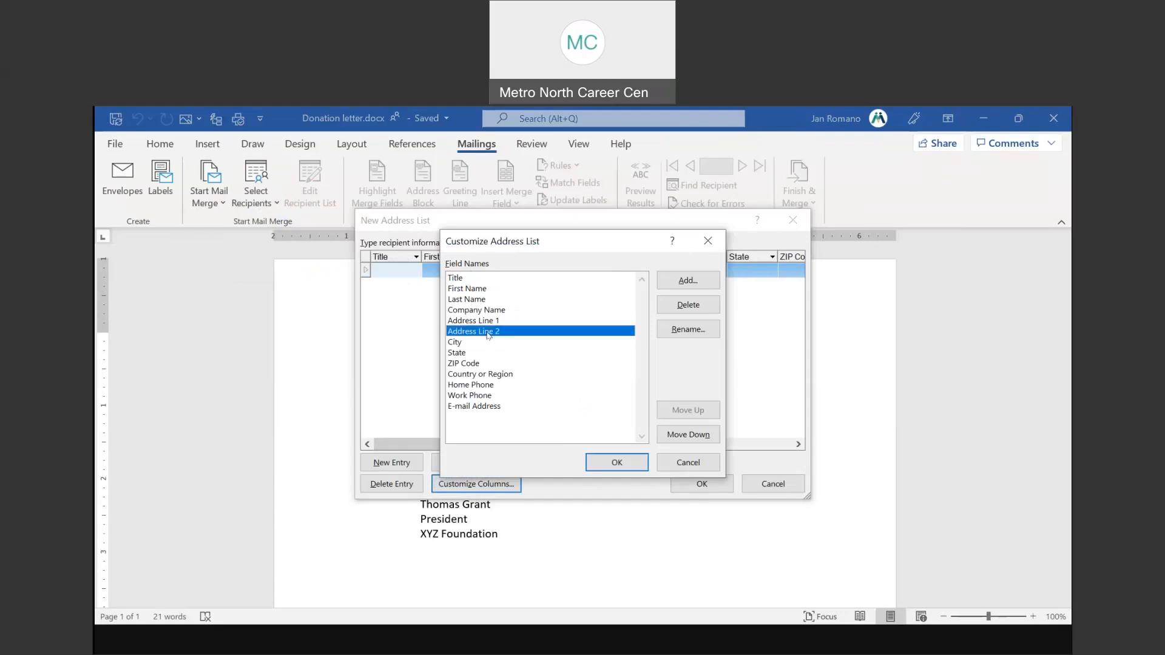
left_click(664, 312)
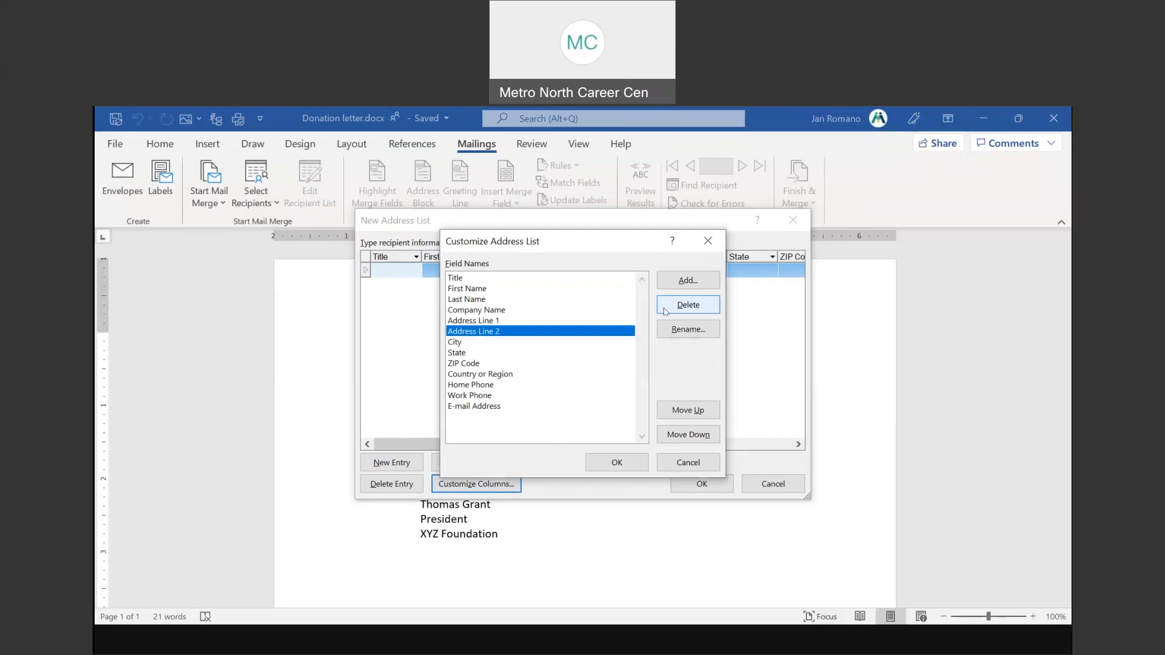
left_click(568, 420)
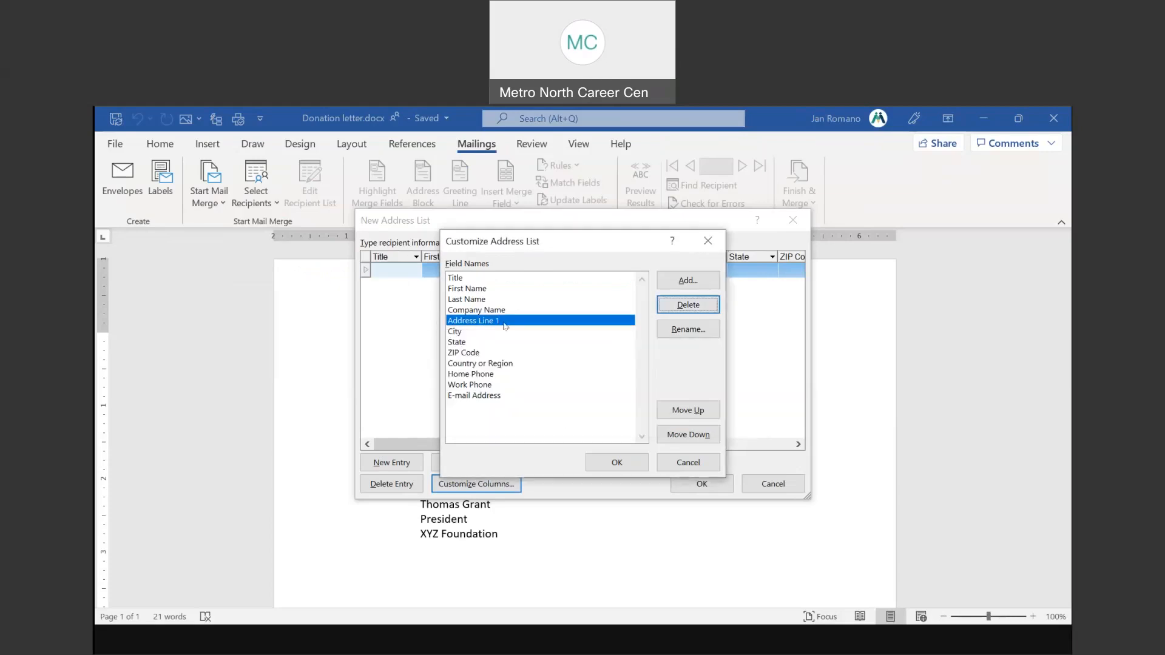
left_click(476, 364)
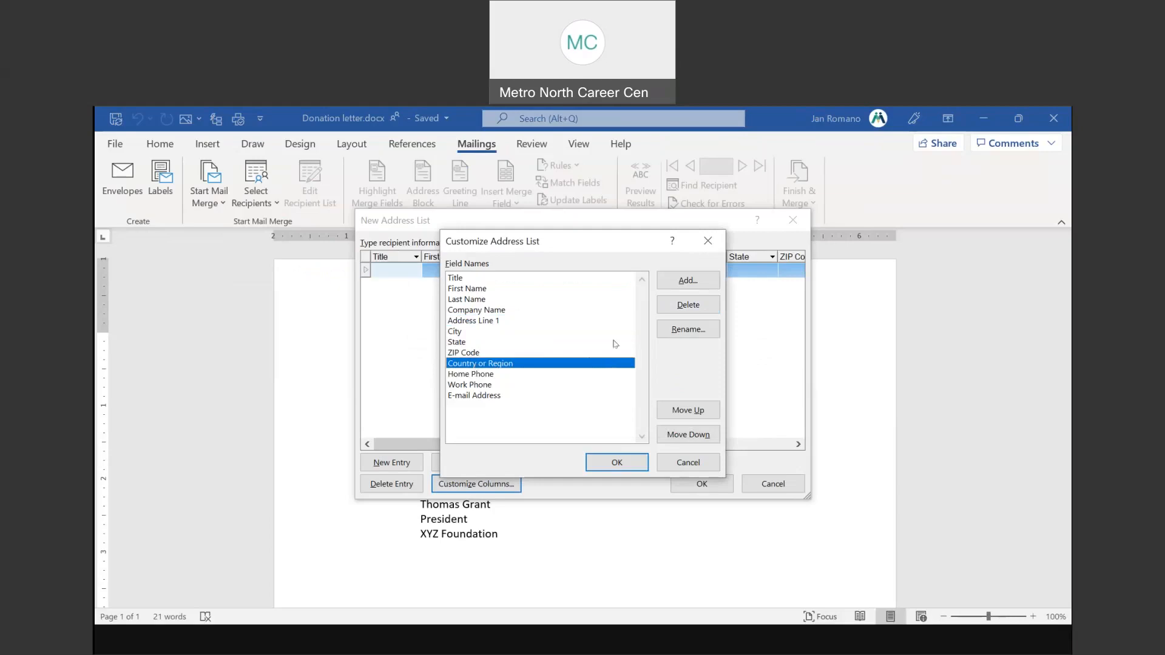
left_click(695, 306)
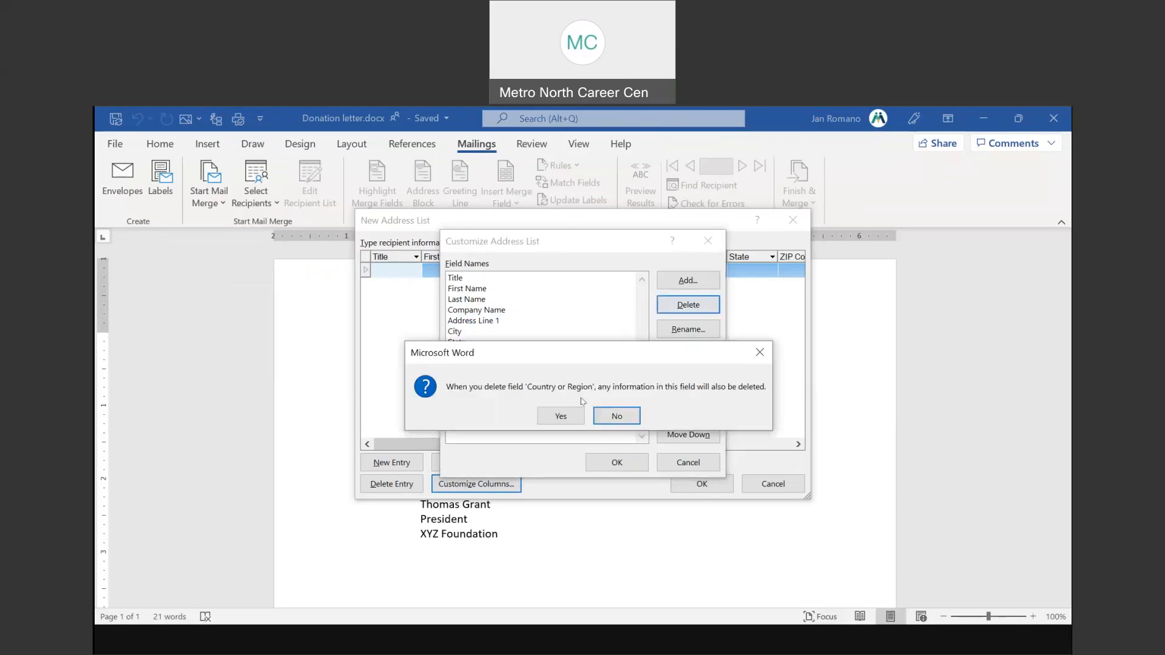
left_click(614, 416)
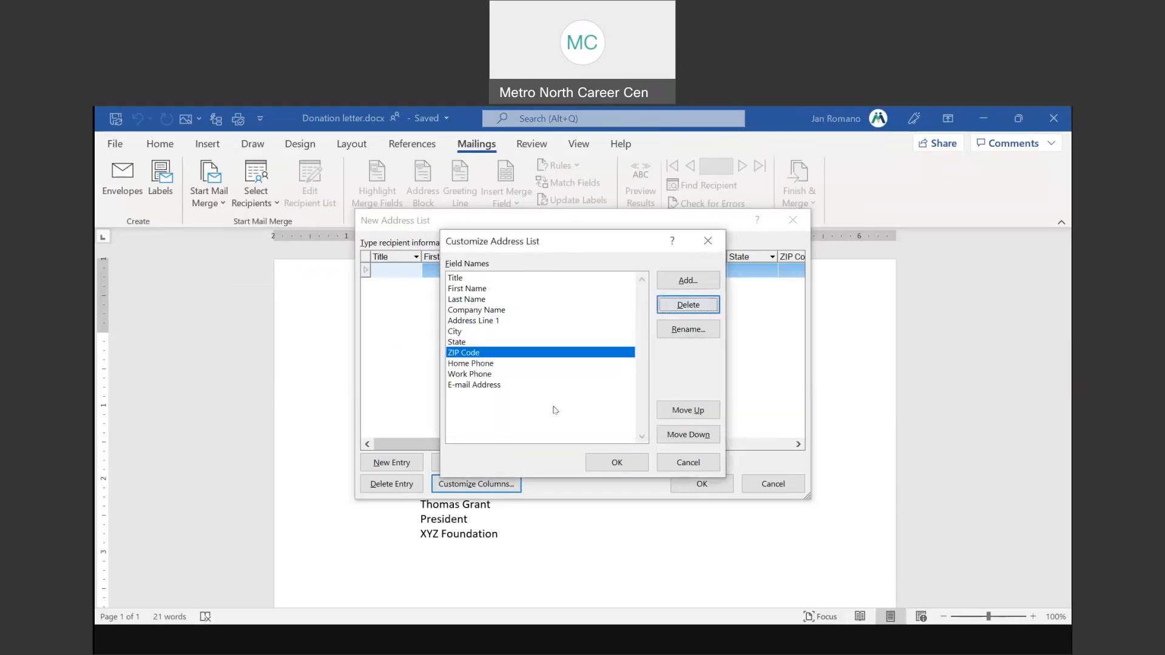
Step: Delete the Work Phone field from the address list and confirm the deletion
left_click(467, 367)
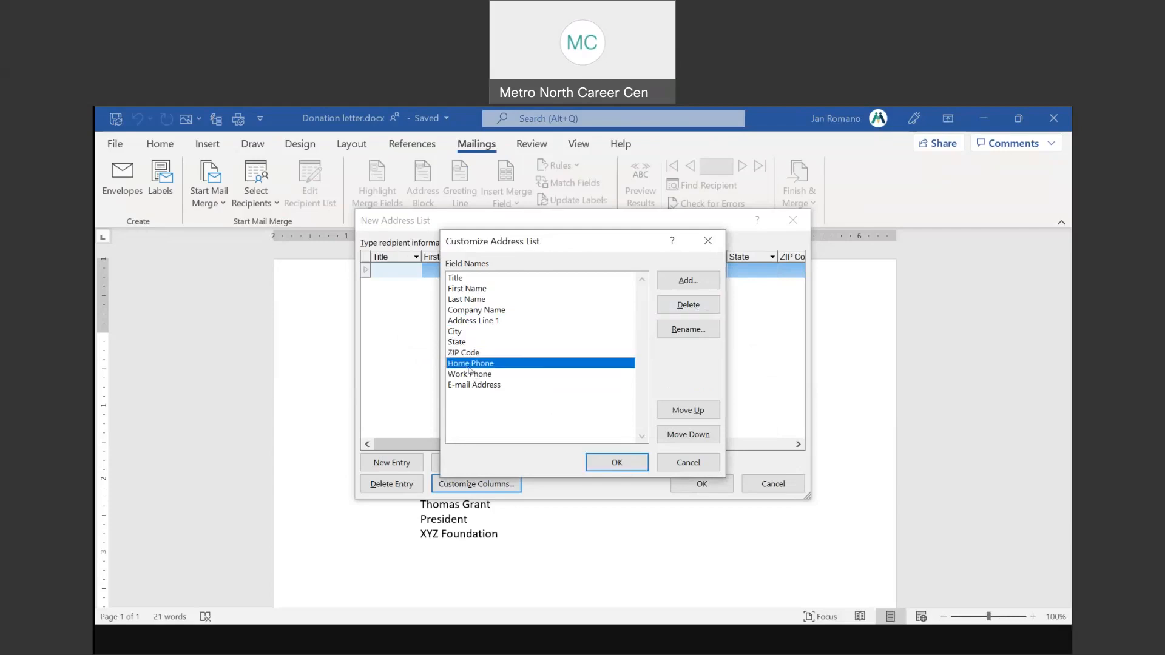
left_click(480, 375)
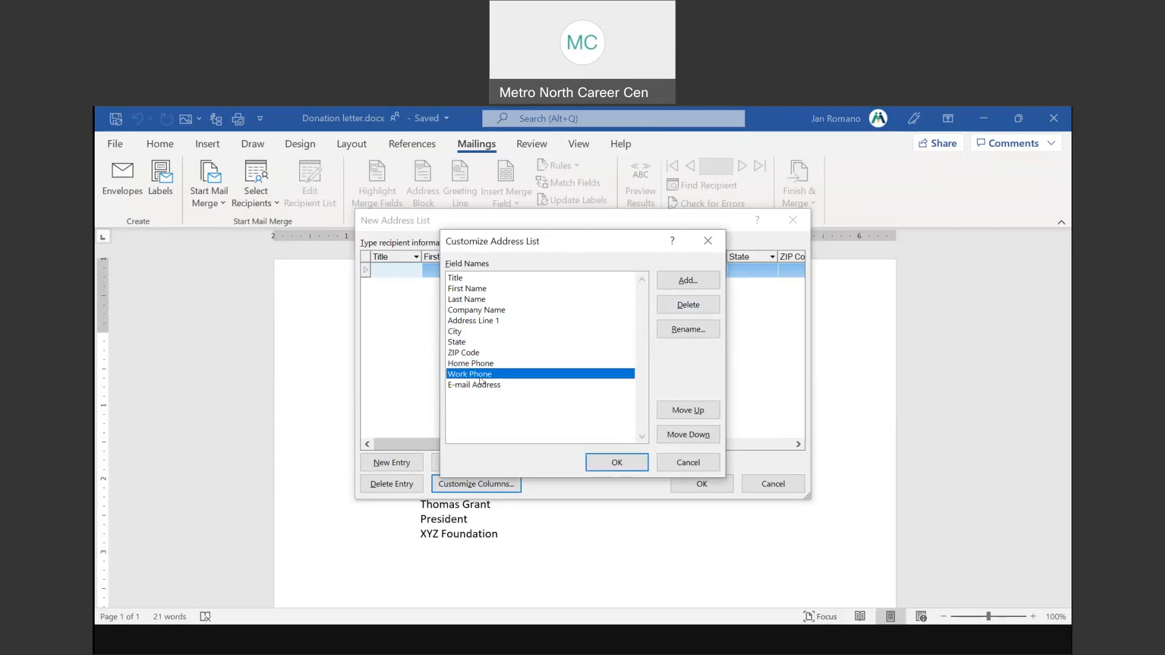
left_click(482, 366)
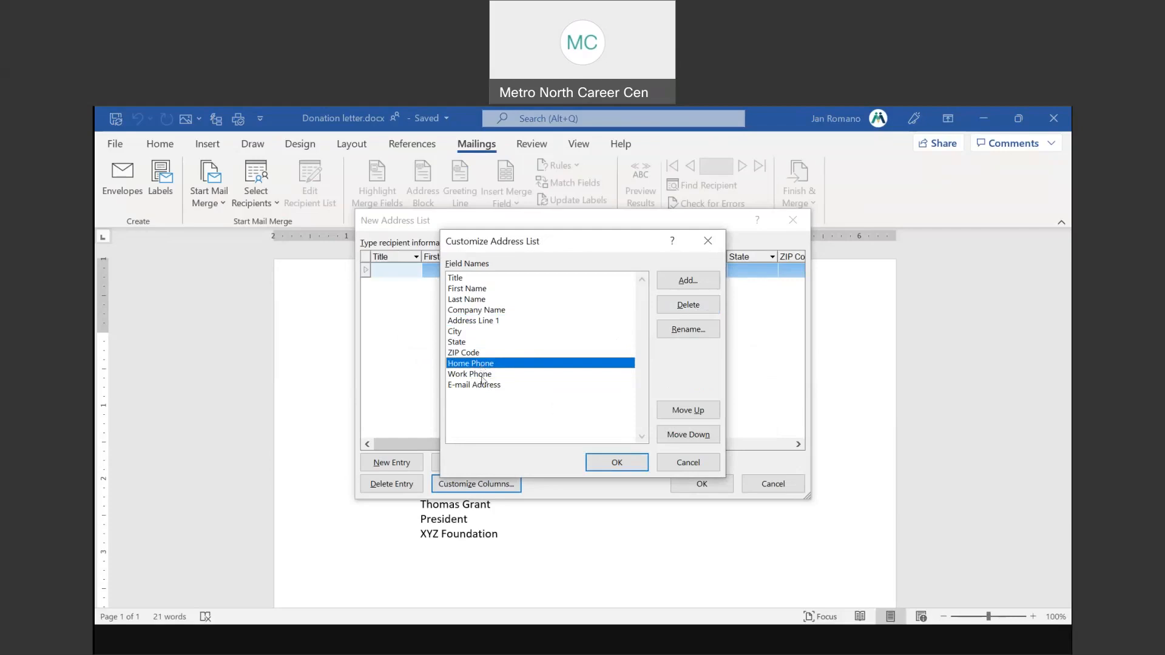
left_click(482, 376)
left_click(688, 305)
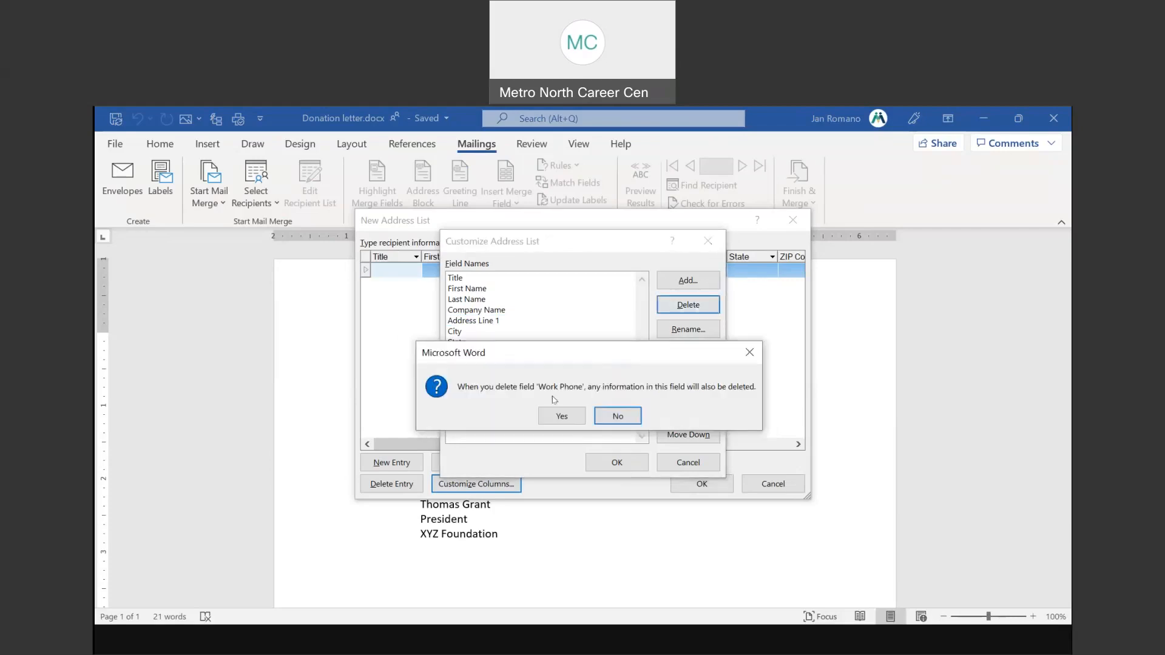
left_click(562, 416)
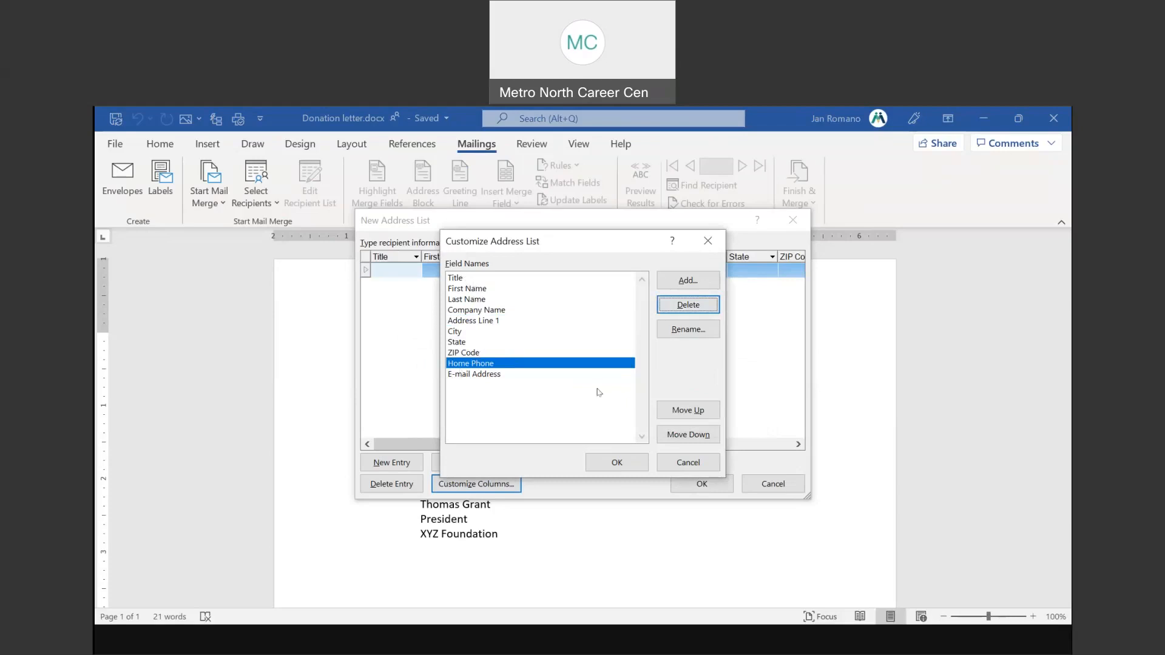
Step: Add a field named donation_dollars to the address list
left_click(686, 281)
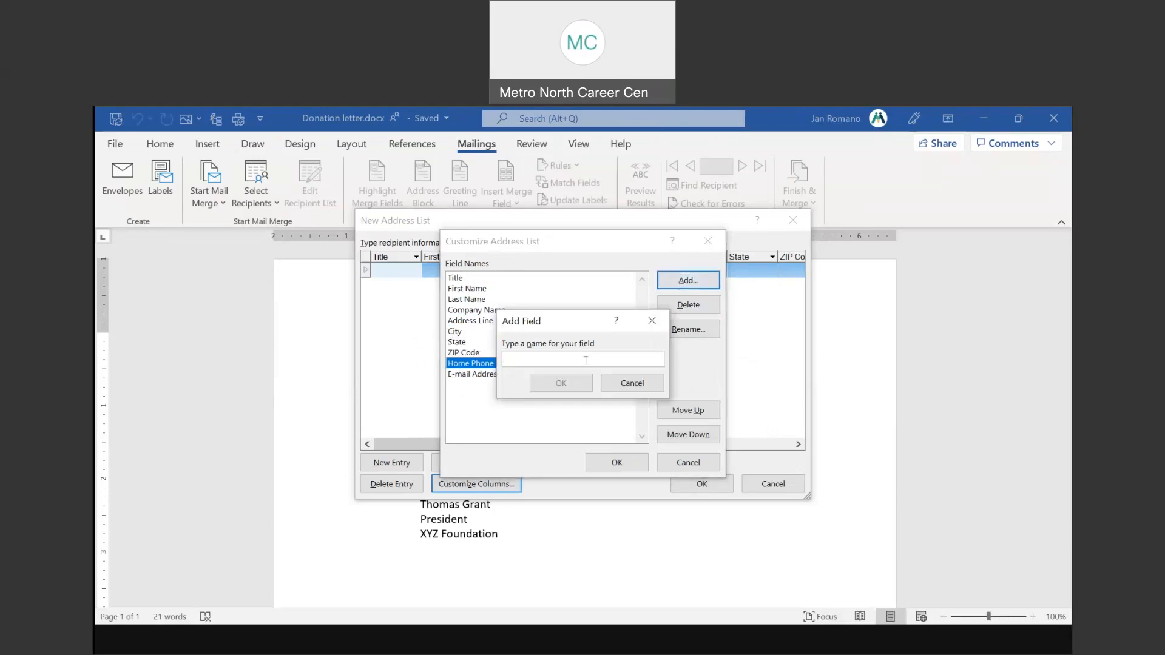
type("donation_dollars")
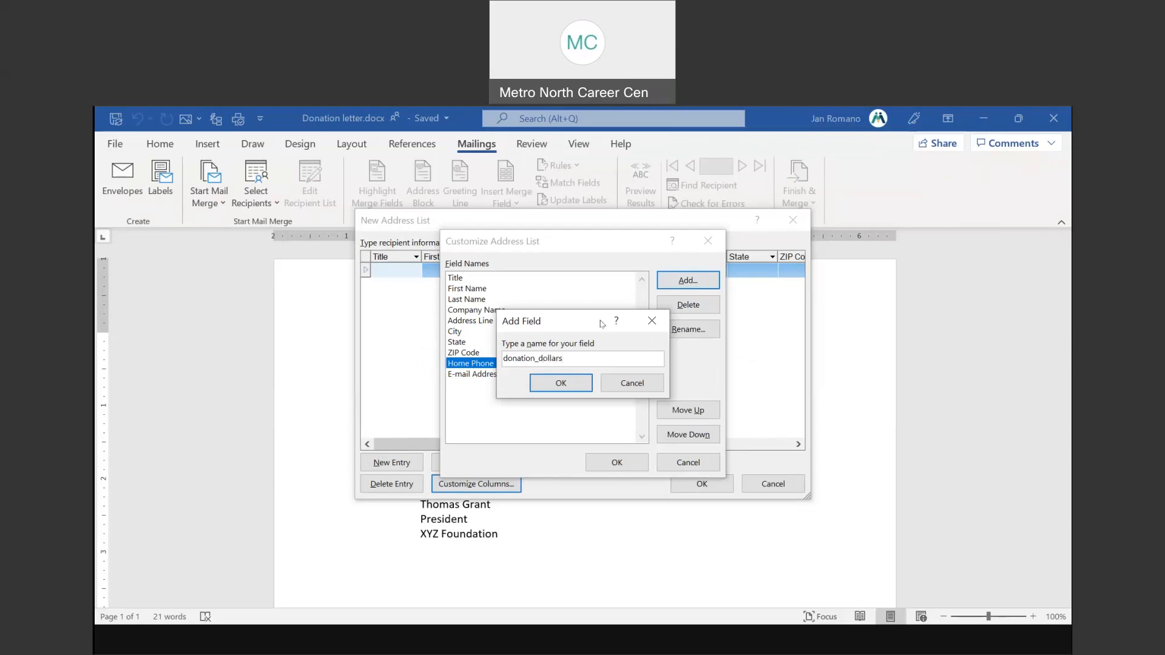
left_click(560, 383)
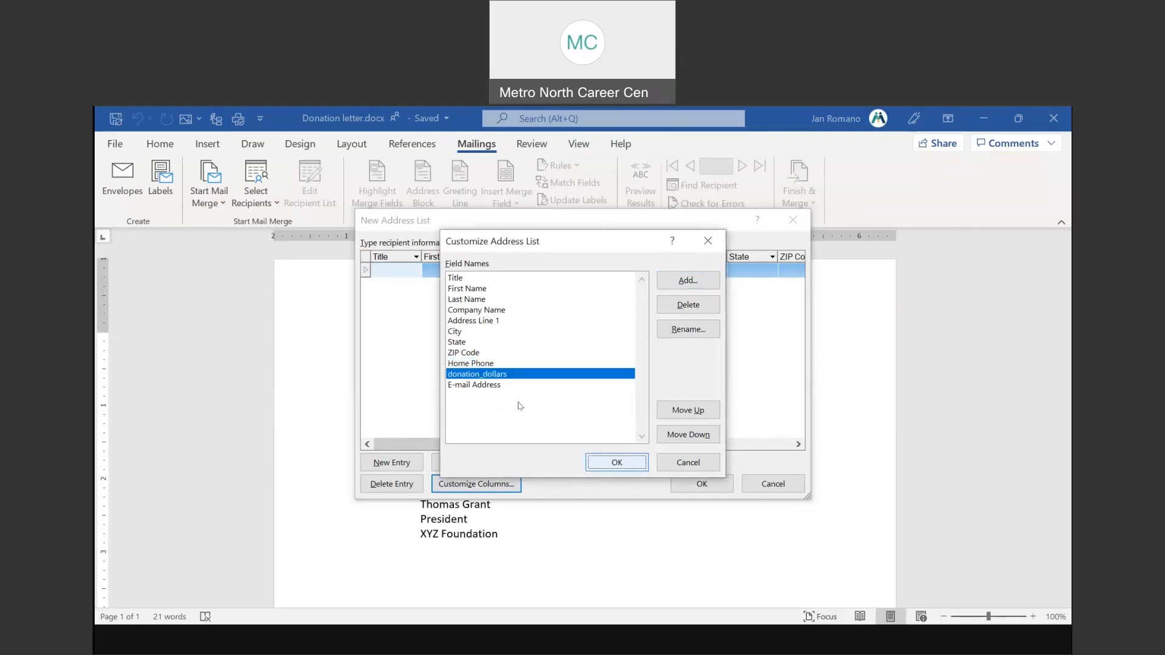
Step: Reorder the address list so that donation_dollars sits between ZIP Code and Home Phone
left_click(702, 410)
left_click(702, 414)
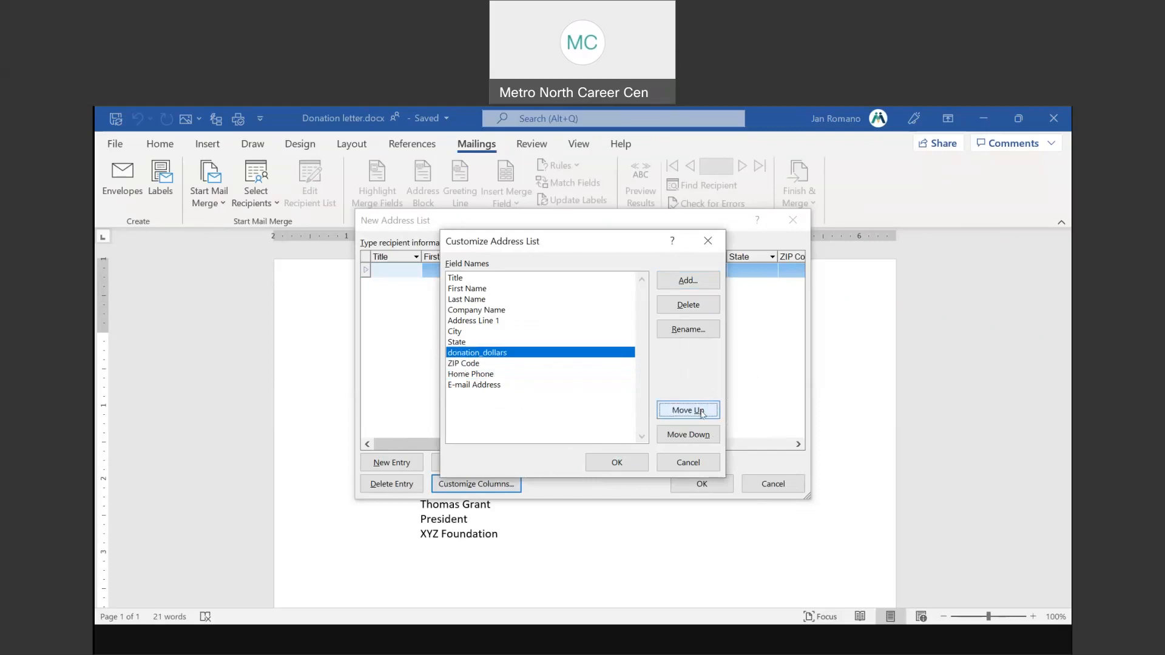
left_click(701, 413)
left_click(692, 435)
left_click(692, 435)
left_click(692, 435)
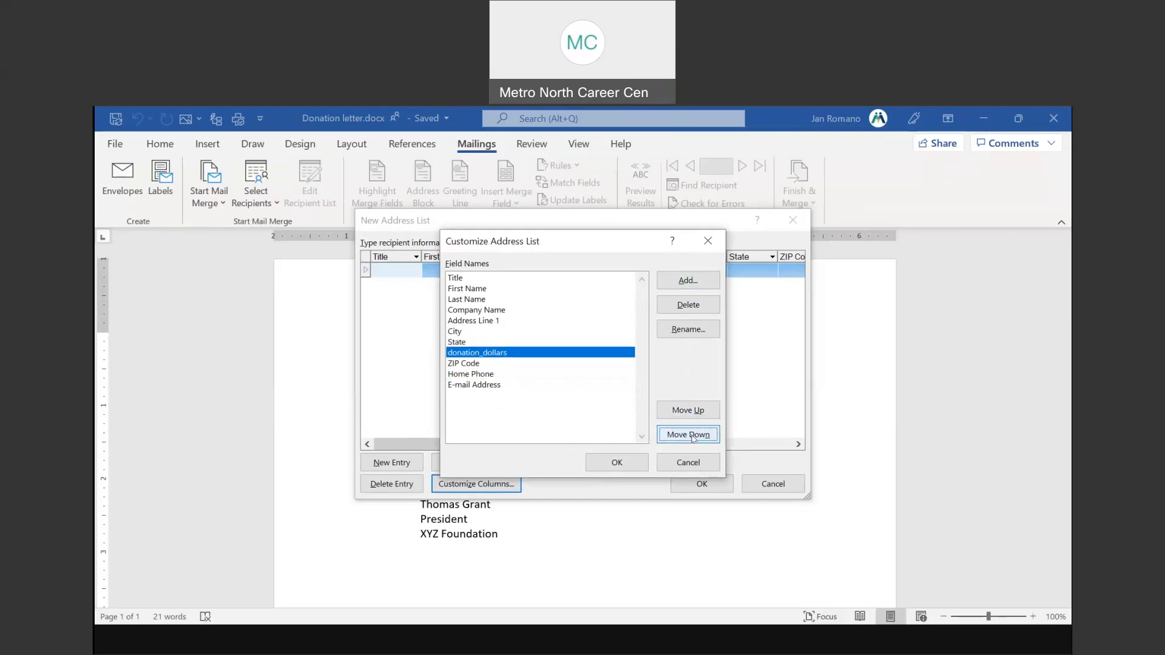
left_click(691, 435)
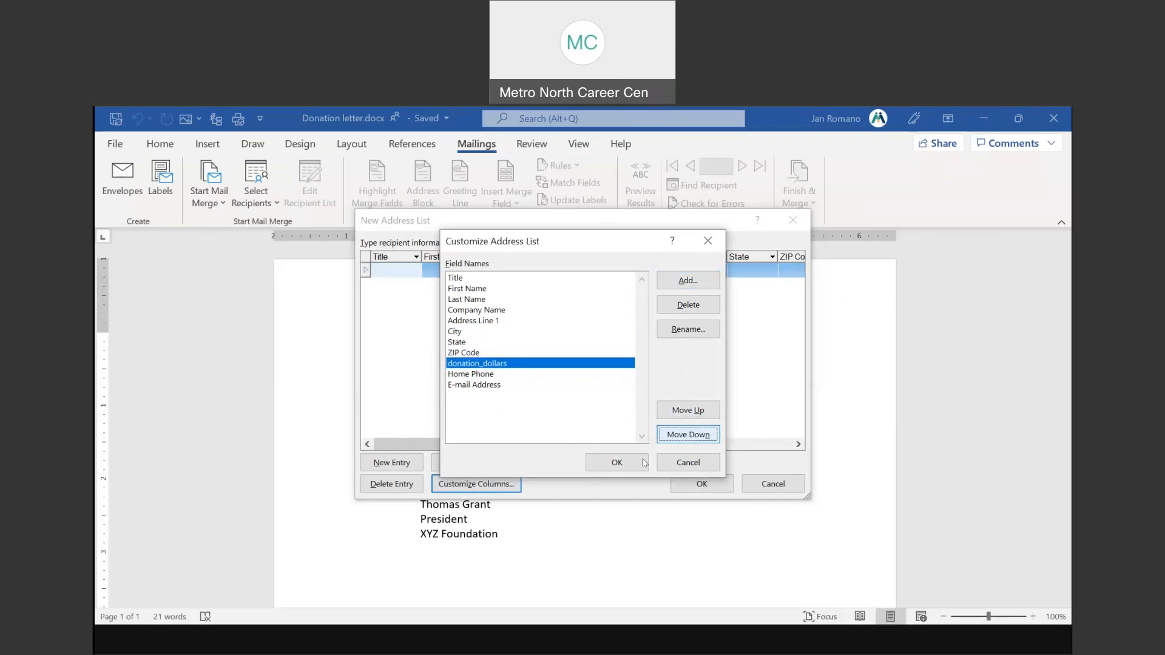
Step: Confirm the customized columns and fill in the first recipient's title as Ms. plus the first and last name
left_click(617, 463)
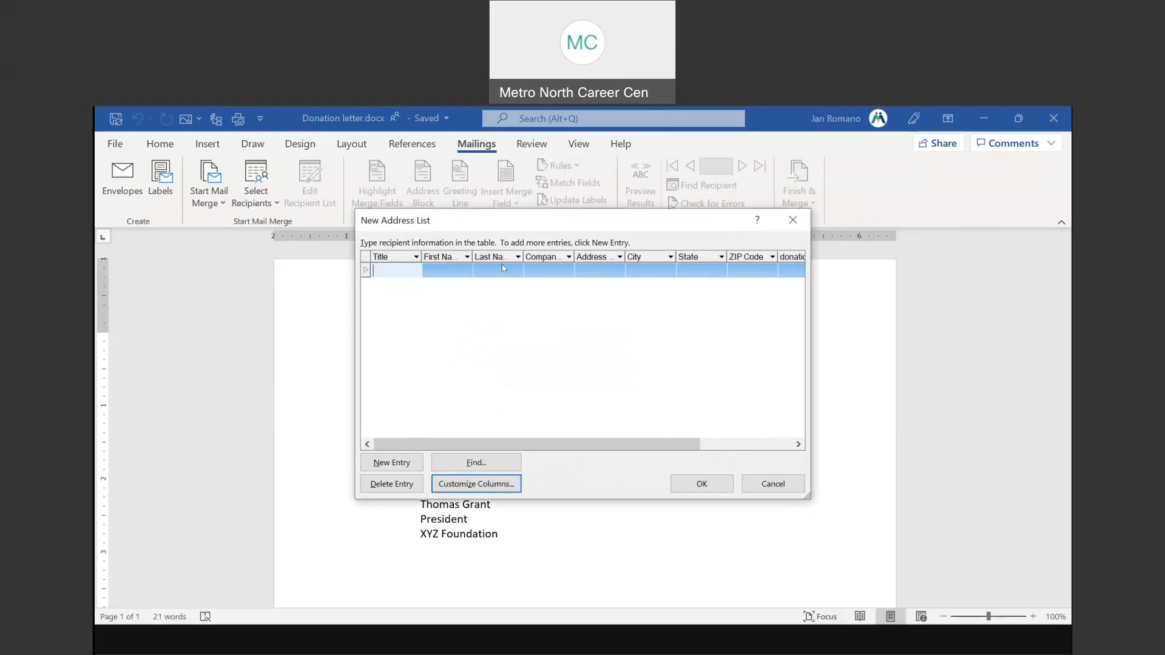
left_click(388, 269)
type("Ms.")
key("Tab")
type("Mary")
key("Tab")
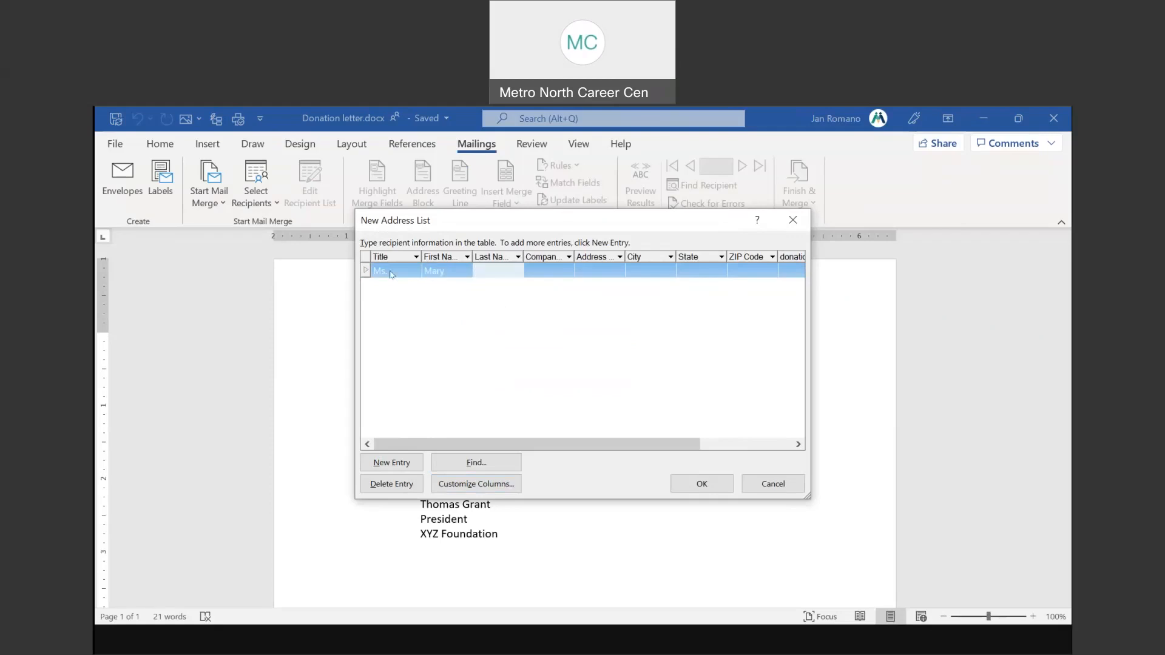
type("Jones")
key("Tab")
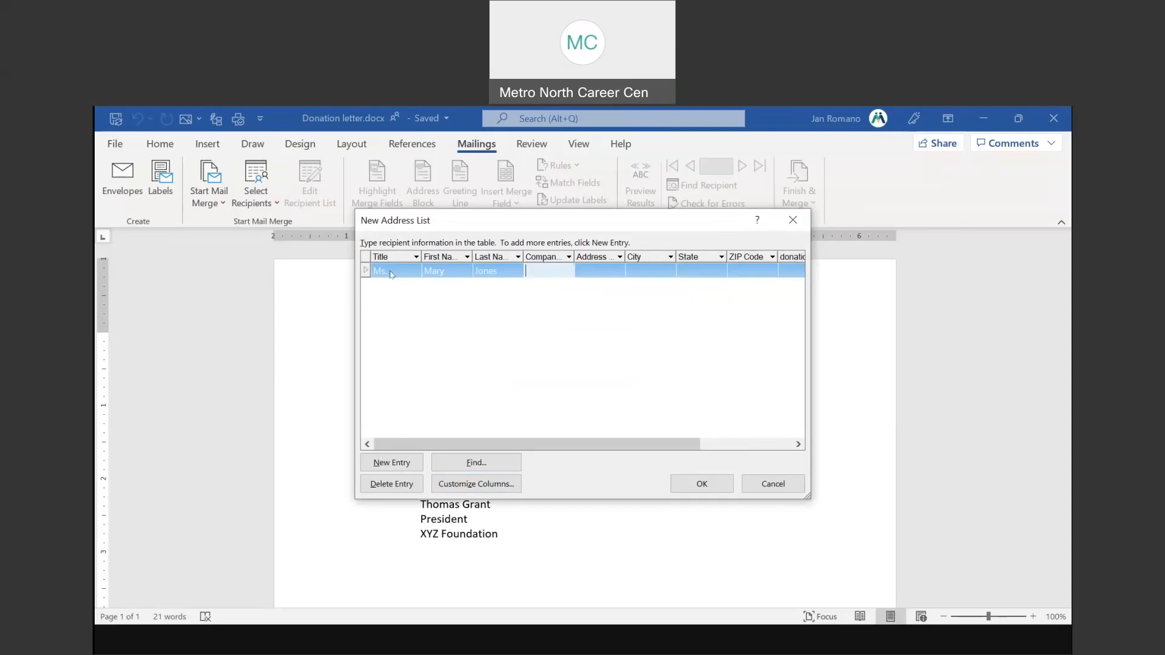
Step: Set the first recipient's company name to Green Company
type("A")
key("BackSpace")
type("Green Com")
type("pany")
key("Tab")
Step: Enter the first recipient's street address in the address line field
type("10 ")
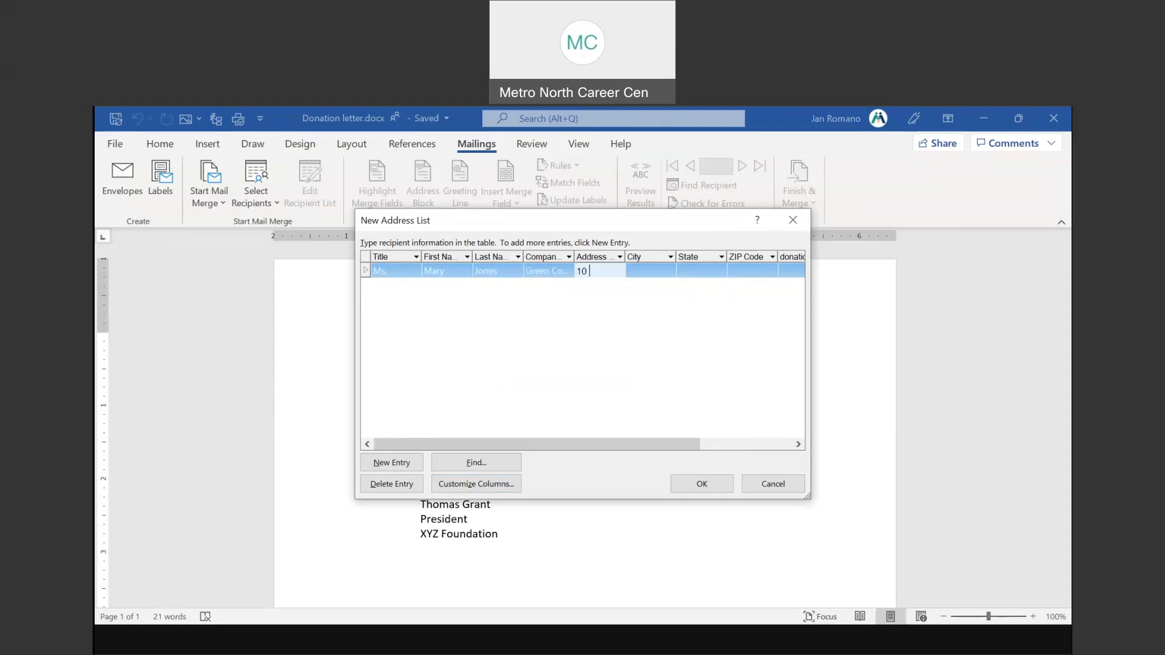
type("Main stree")
key("BackSpace")
key("BackSpace")
key("BackSpace")
key("BackSpace")
key("BackSpace")
type("Street")
key("Tab")
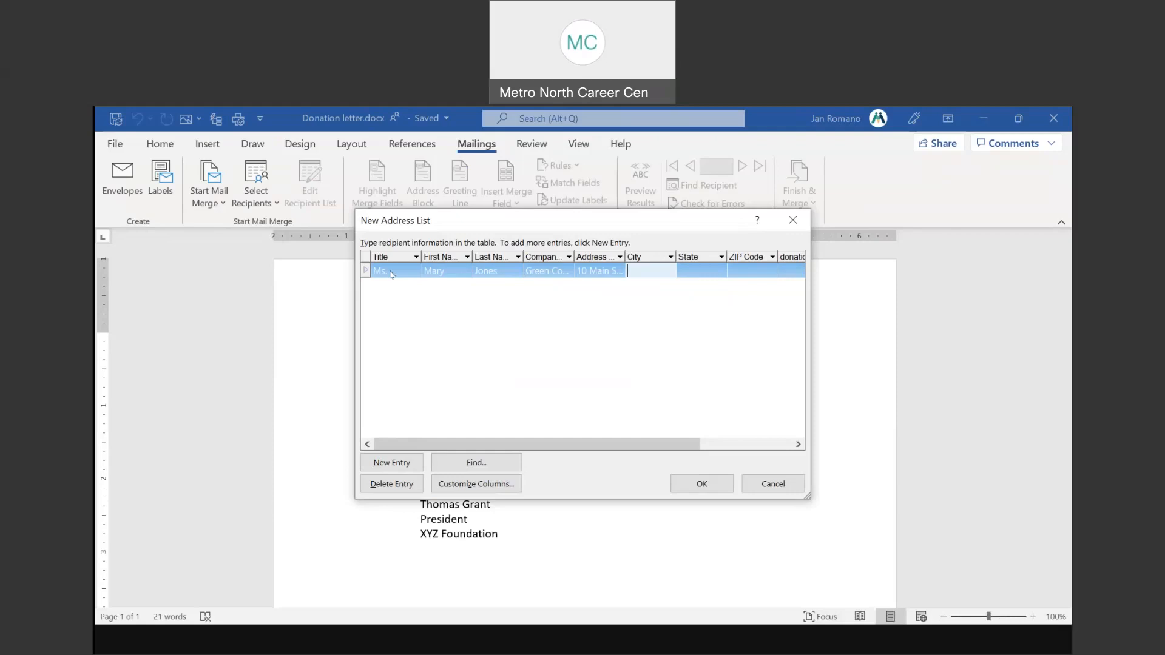
Step: Fill in the first recipient's city, state and ZIP code
type("Woburn")
type("MA")
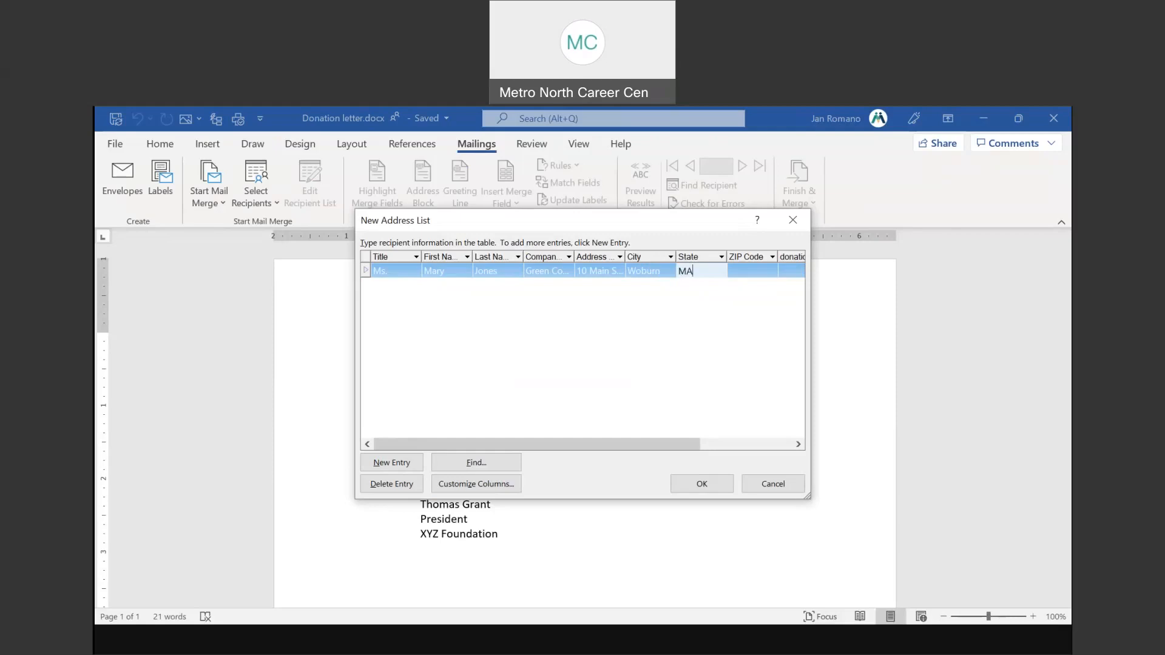
key("Tab")
type("01801")
key("Tab")
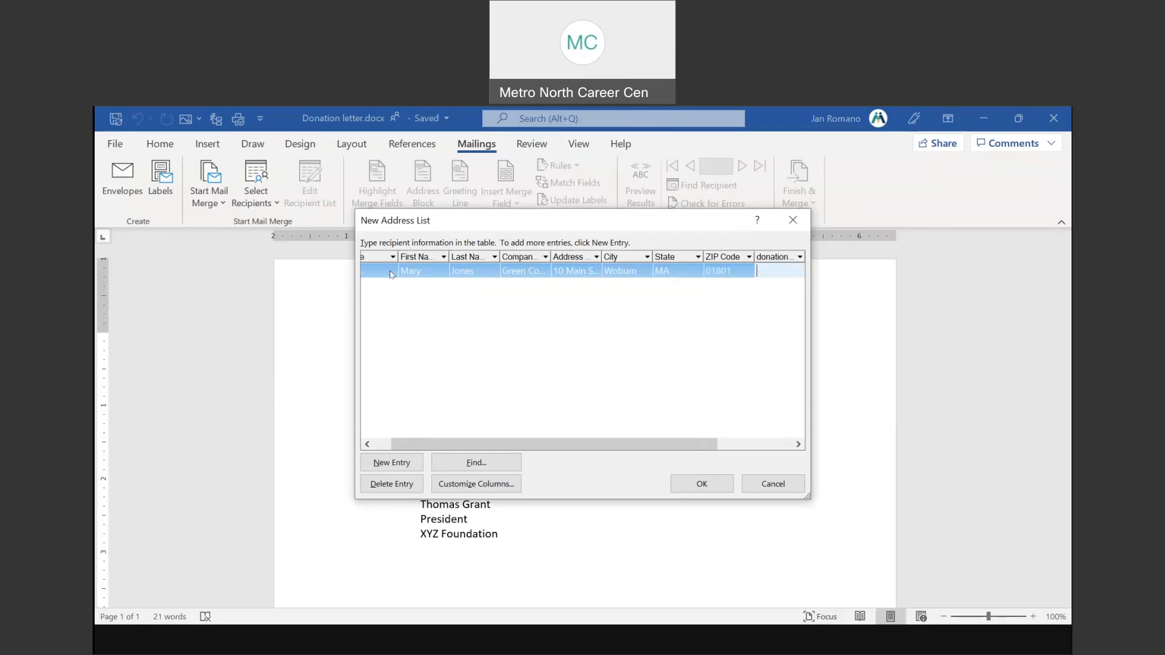
Step: Set the first recipient's donation_dollars to 100.00, skip home phone and e-mail, and start a second entry
type("100.00")
key("Tab")
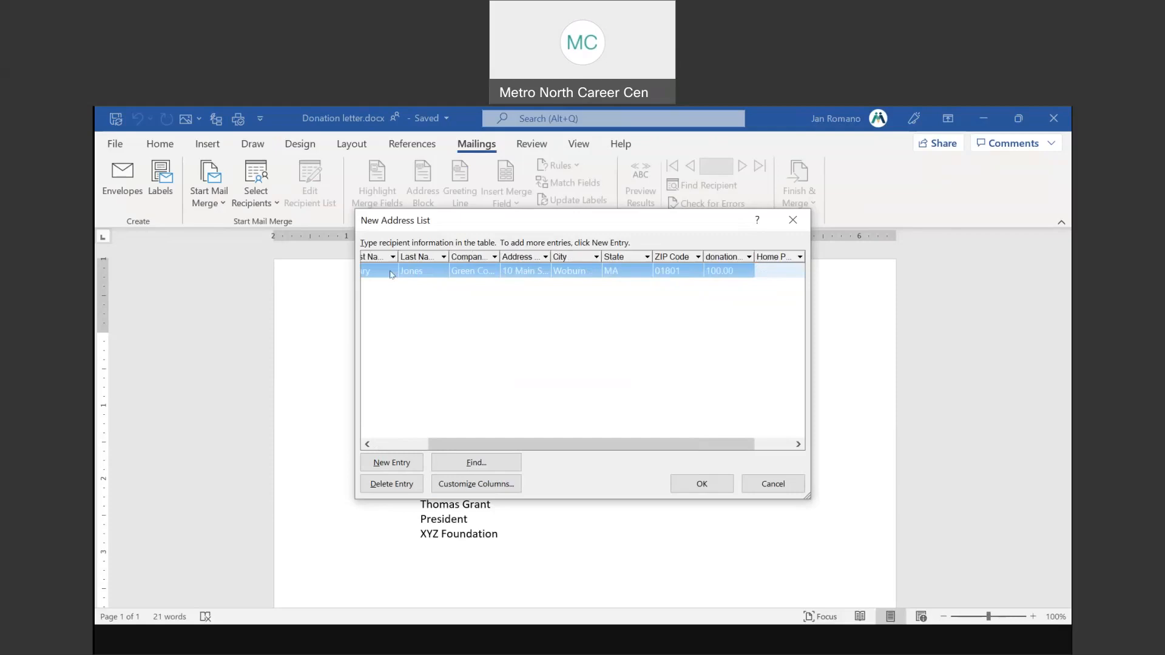
key("Tab")
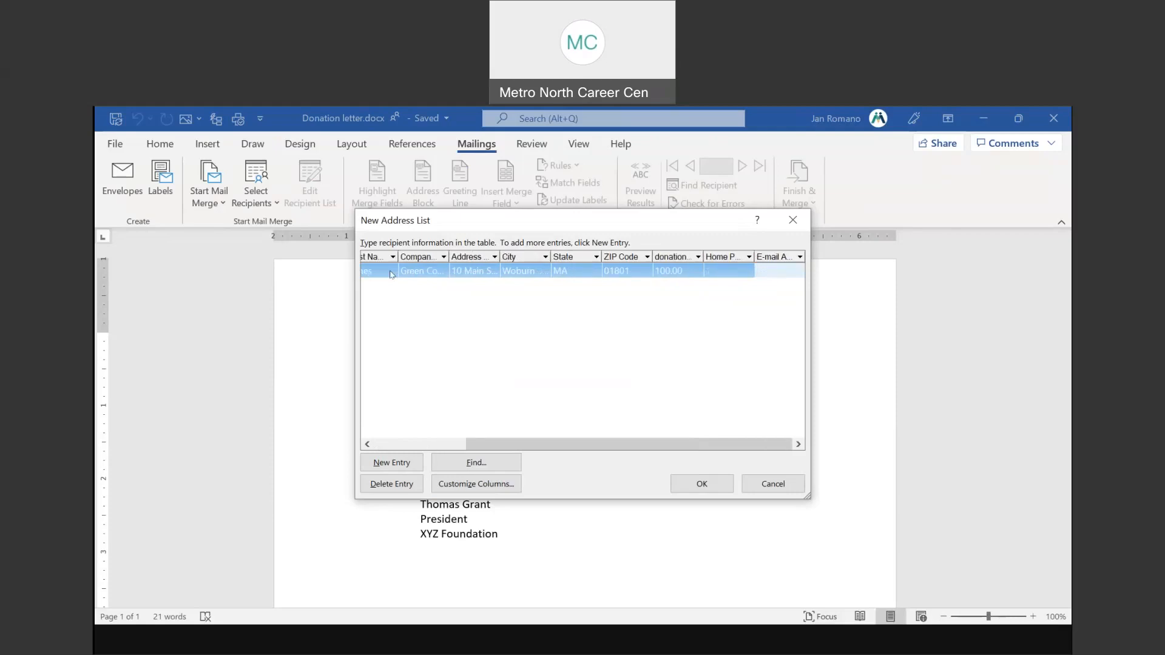
key("Tab")
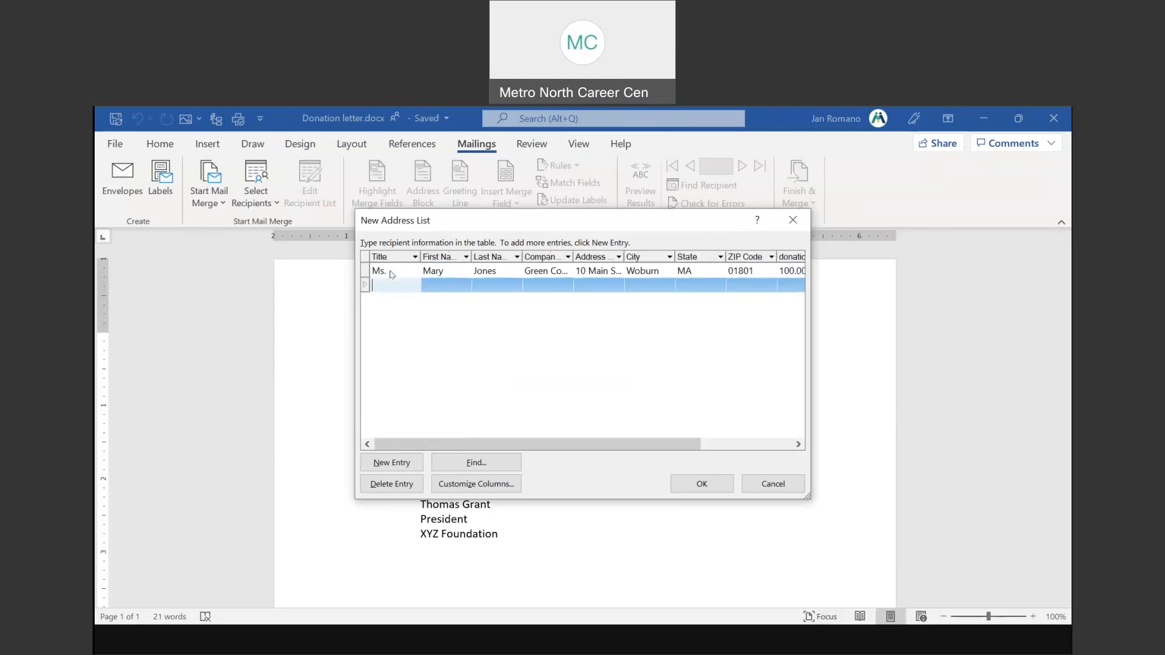
Step: Fill in the second recipient's title as Mr., the first and last name, and the company name Blue Company
type("Mr.")
key("Tab")
type("Frank")
key("Tab")
type("Brown")
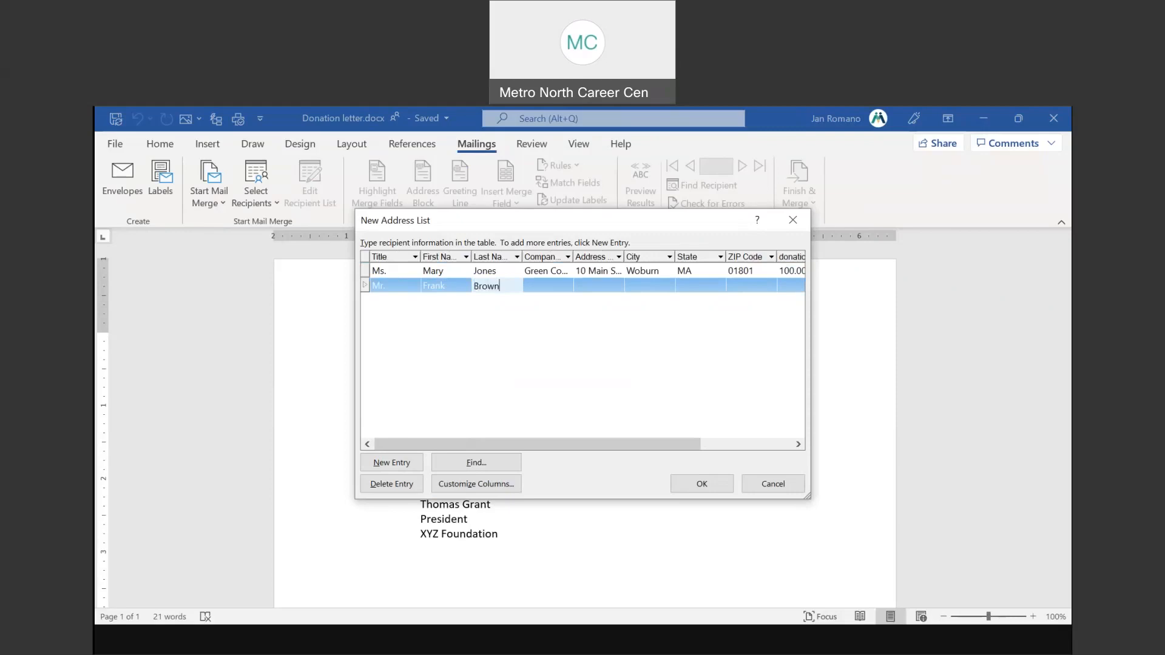
key("Tab")
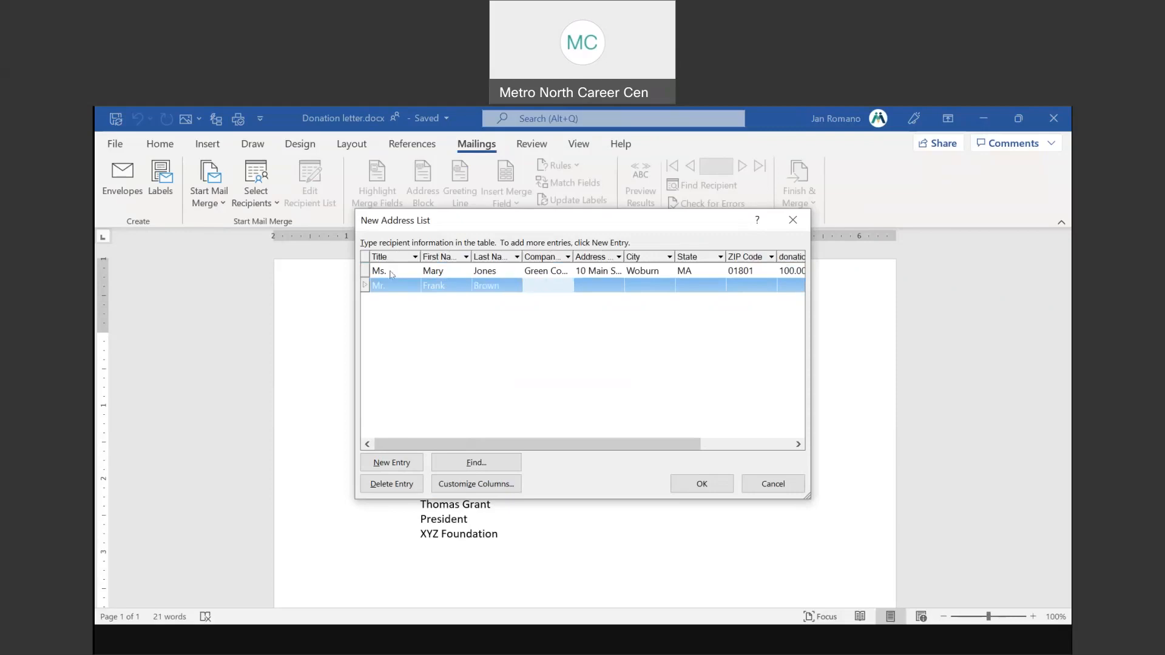
type("Blue Co")
type("rn Company")
key("Tab")
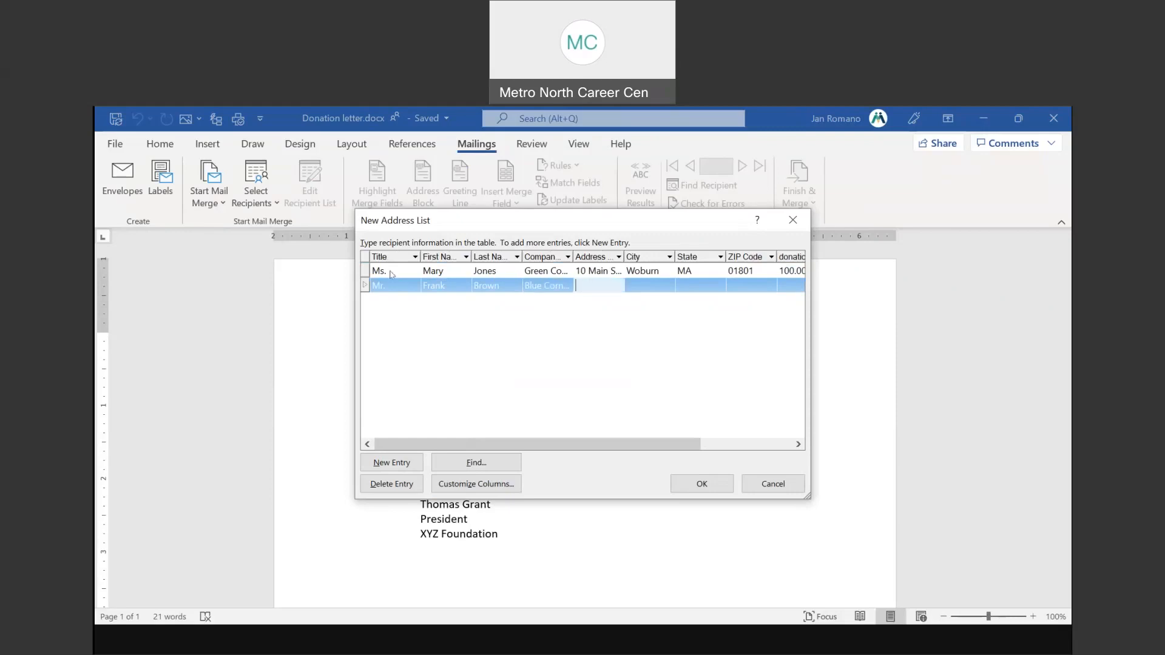
Step: Fill in the second recipient's street address, city, state and ZIP code, and set donation_dollars to 150.00
type("12 P")
type("ond Str")
key("Tab")
type("Boston")
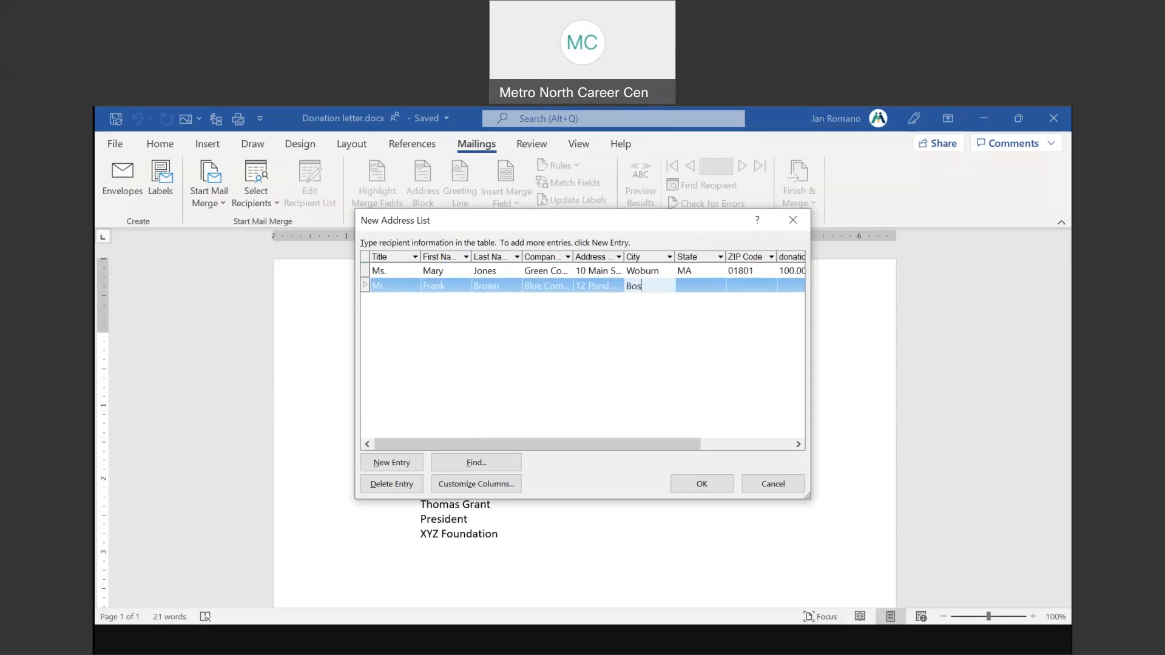
key("Tab")
type("MA")
key("Tab")
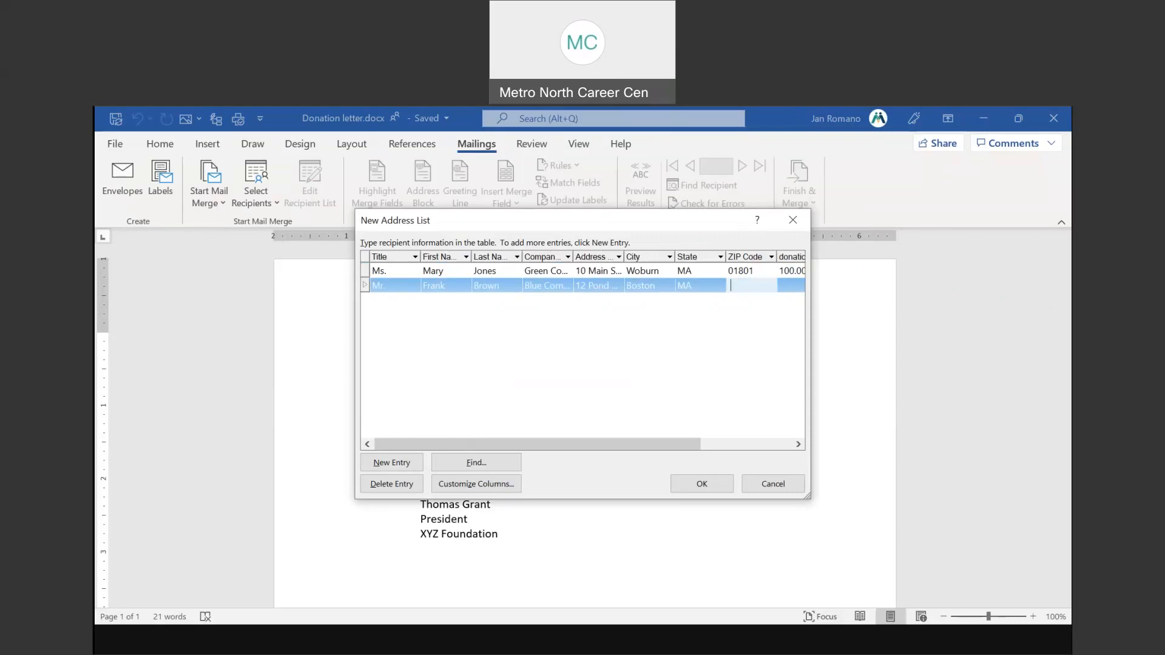
type("021115")
key("Tab")
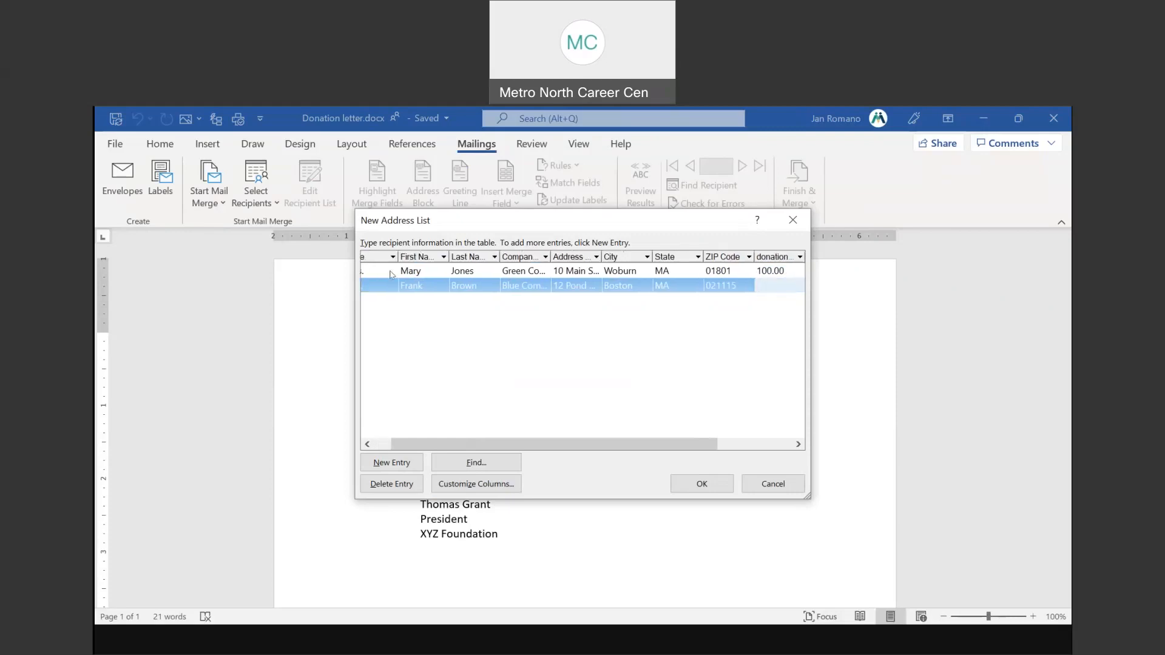
type("150.00")
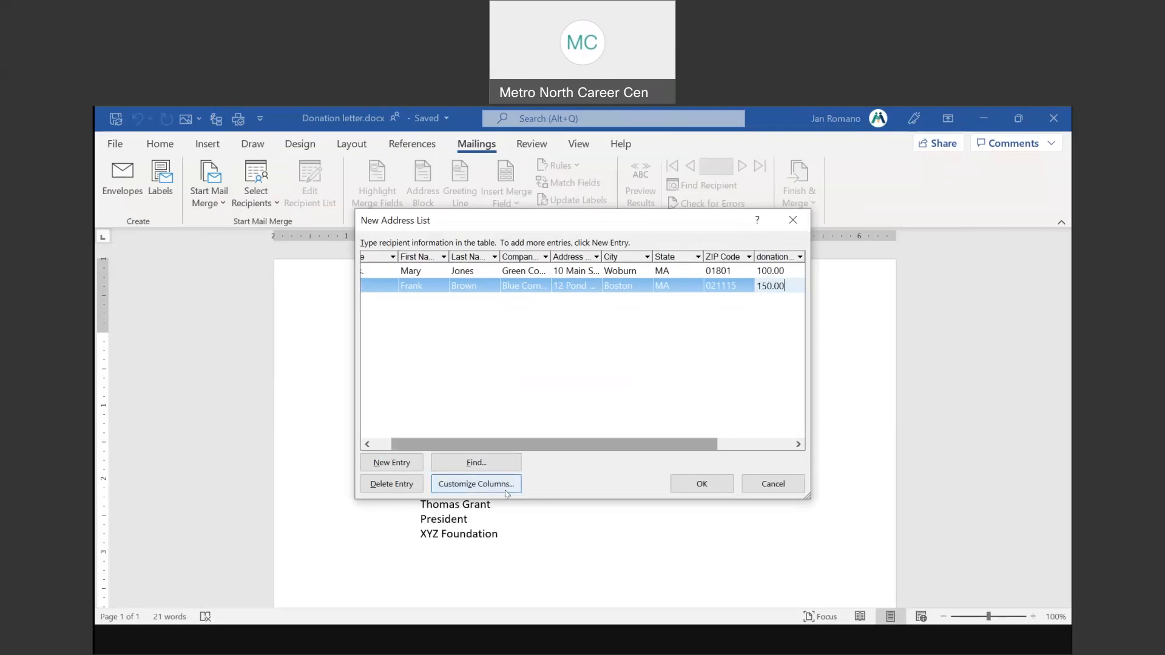
Step: Save the address list as Donation database and check its entries in the mail merge recipient list
left_click(705, 485)
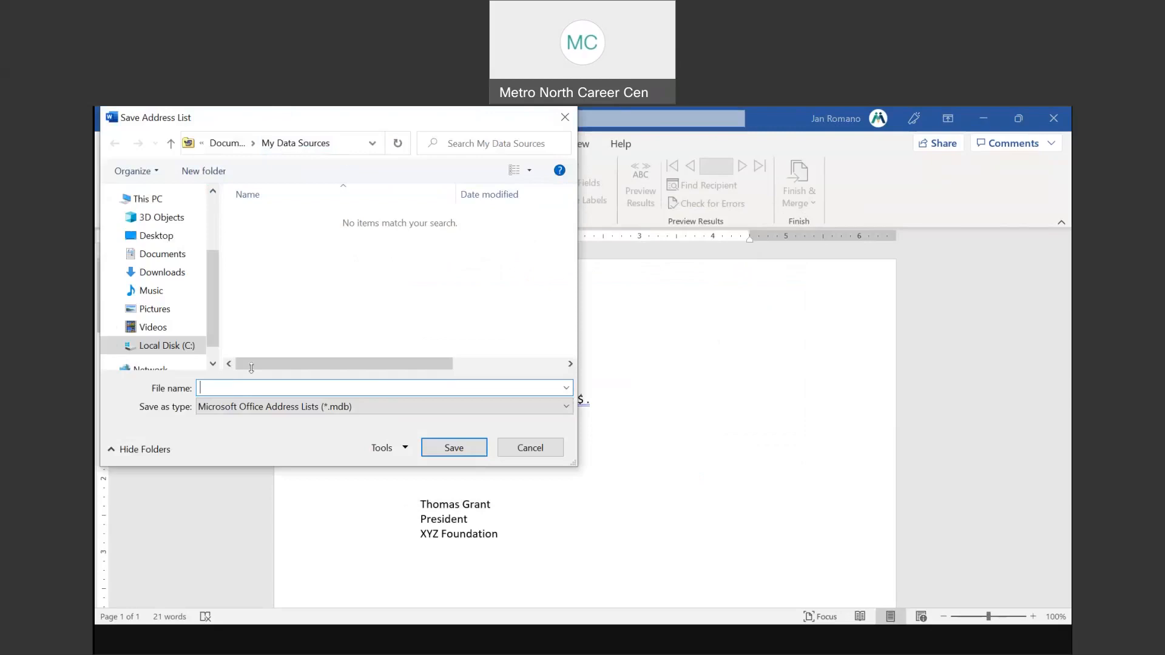
type("Donation database")
key("Return")
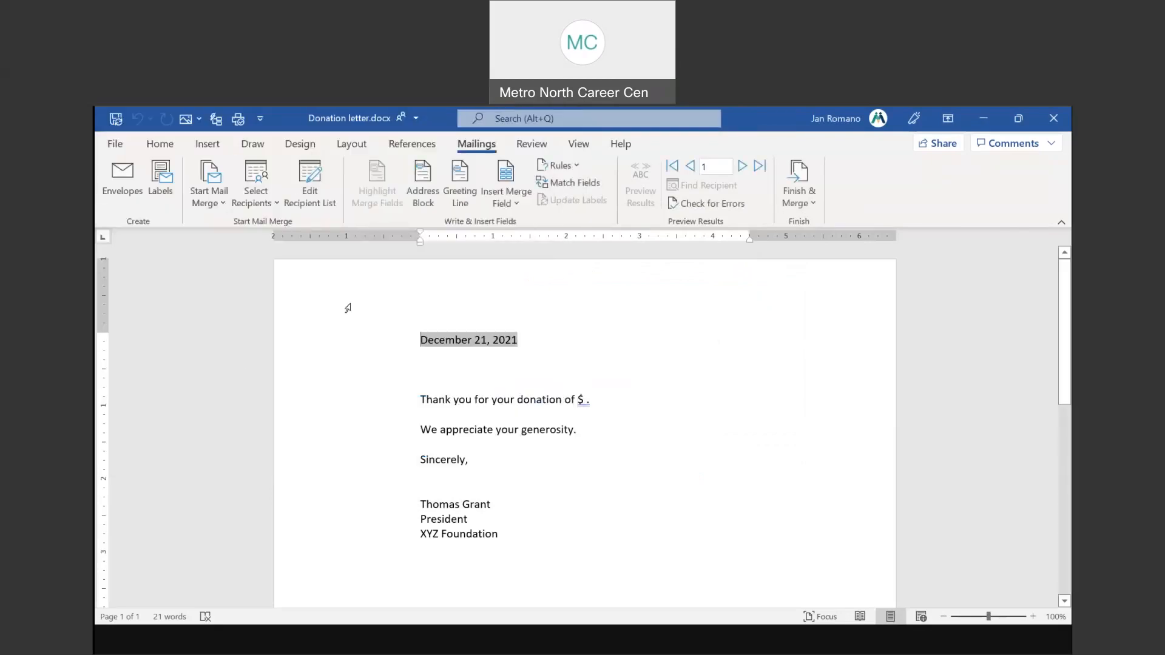
left_click(314, 189)
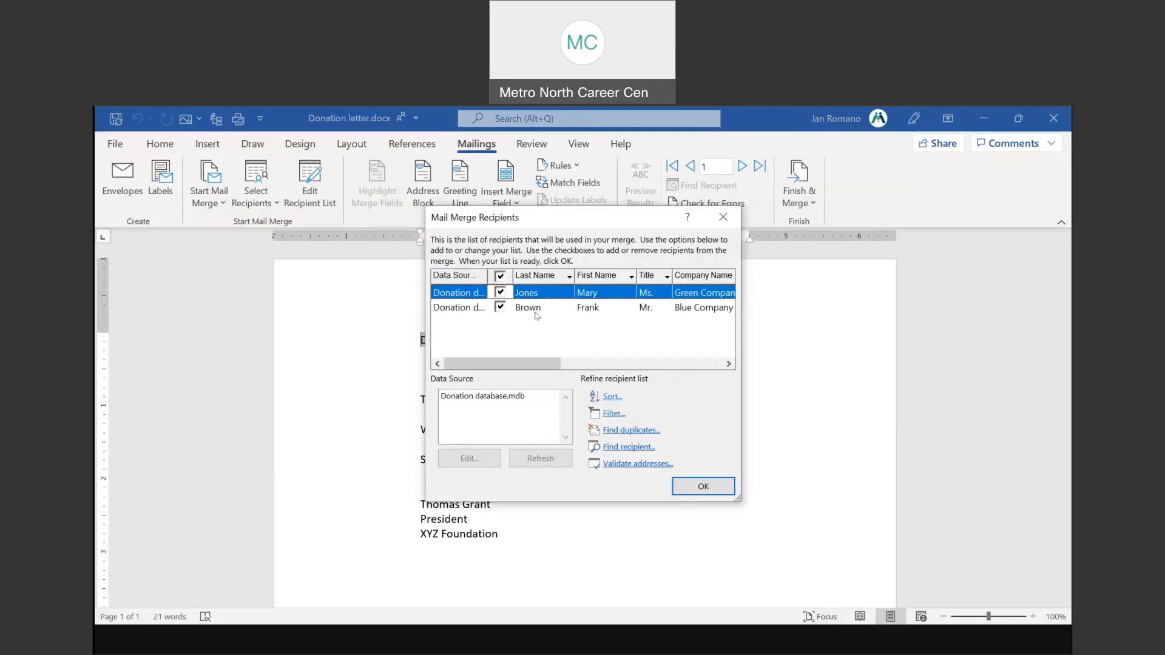
left_click(702, 487)
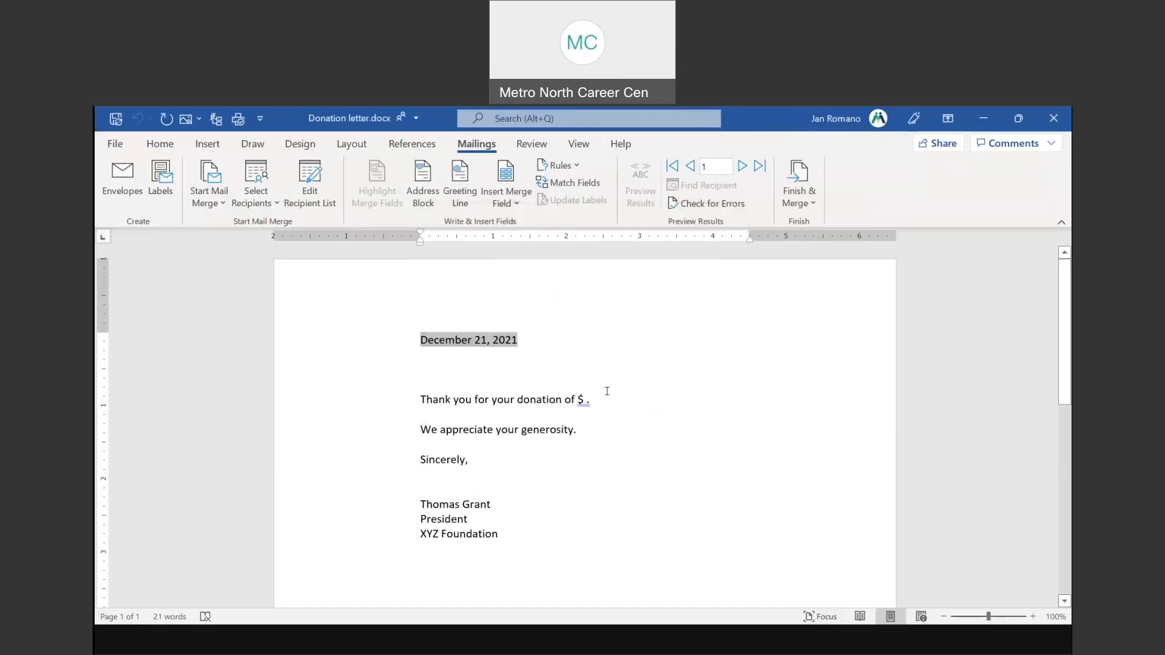
Step: Add two lines below the date and insert an address block with recipient name, company name and postal address
left_click(454, 361)
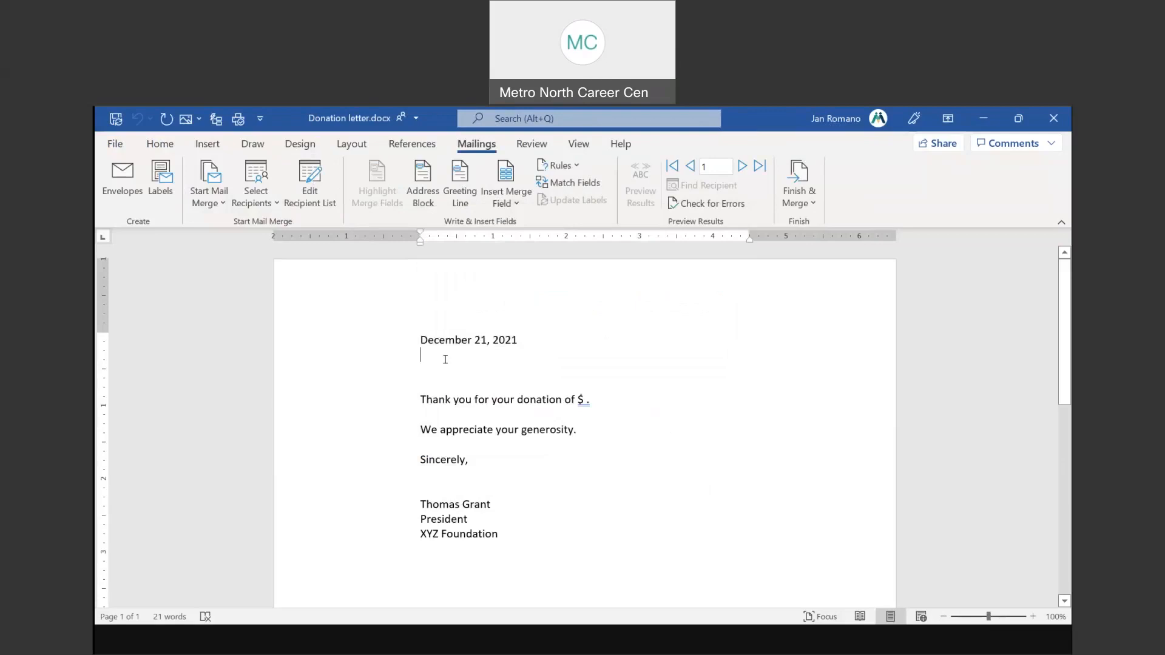
key("Return")
key("Return")
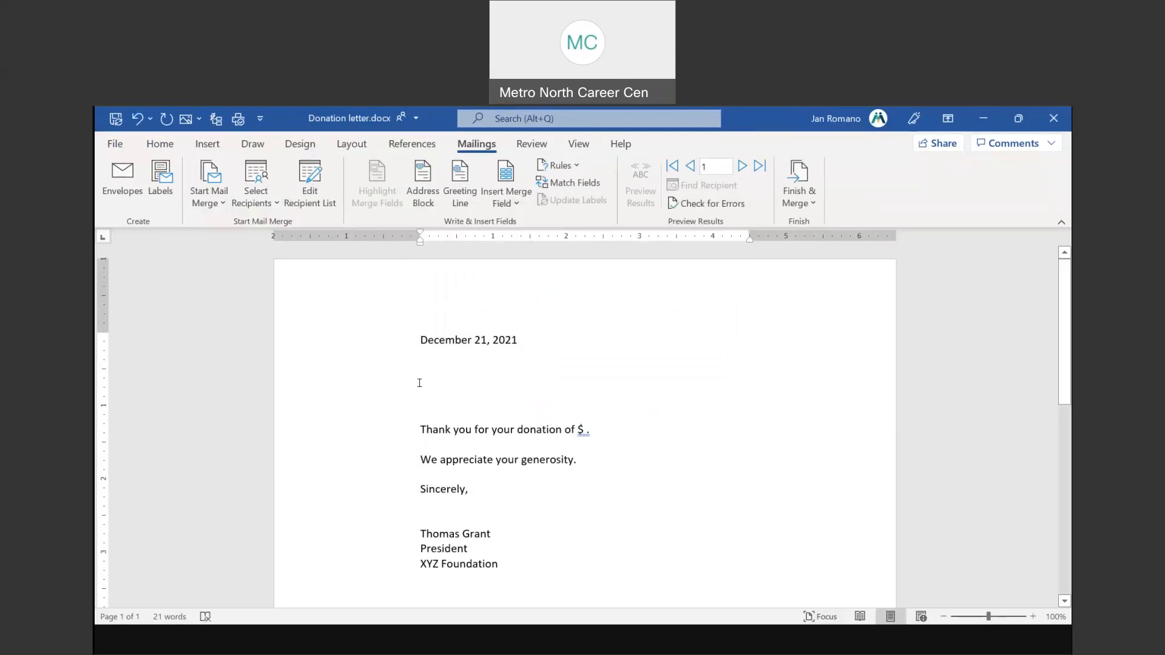
left_click(424, 196)
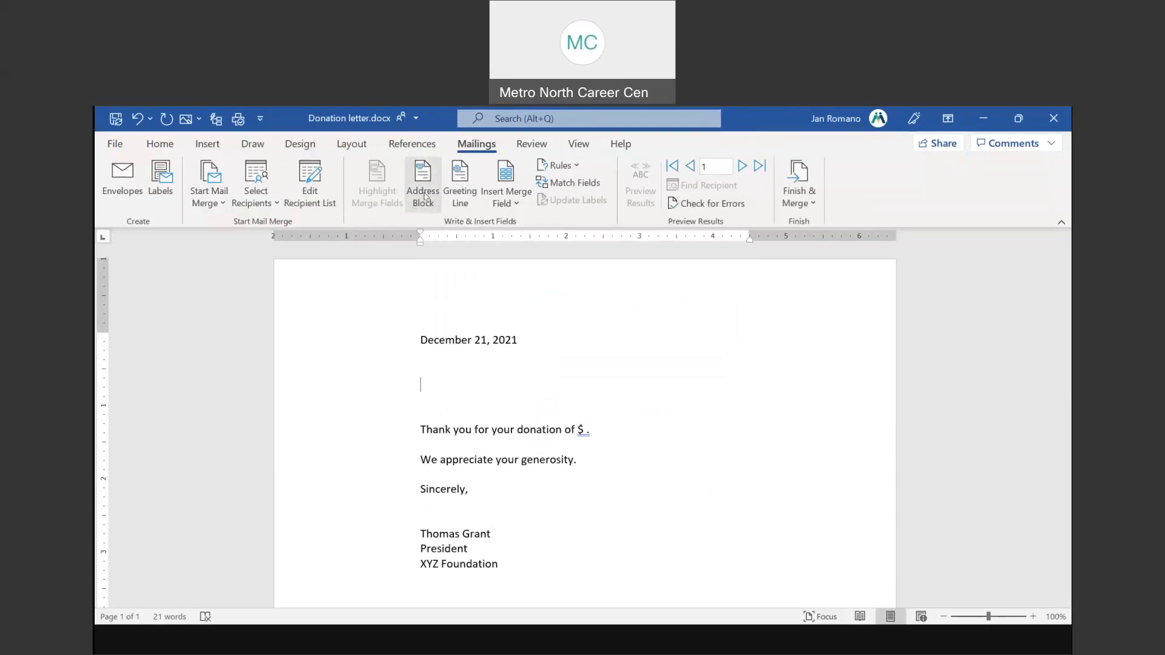
left_click(424, 193)
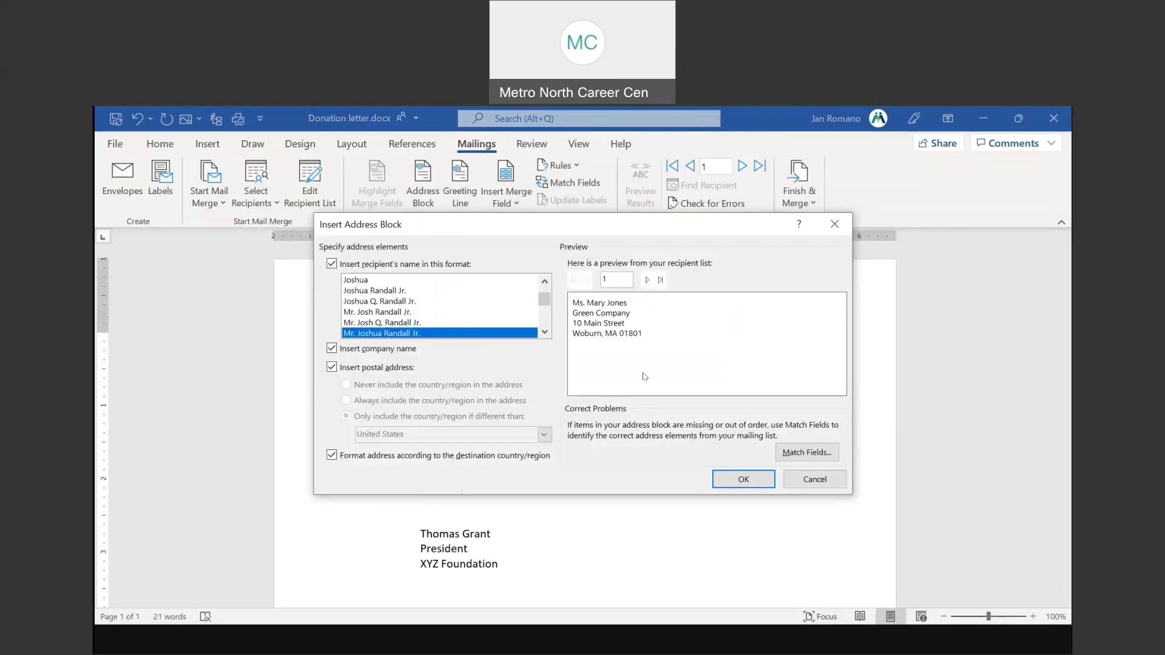
left_click(744, 480)
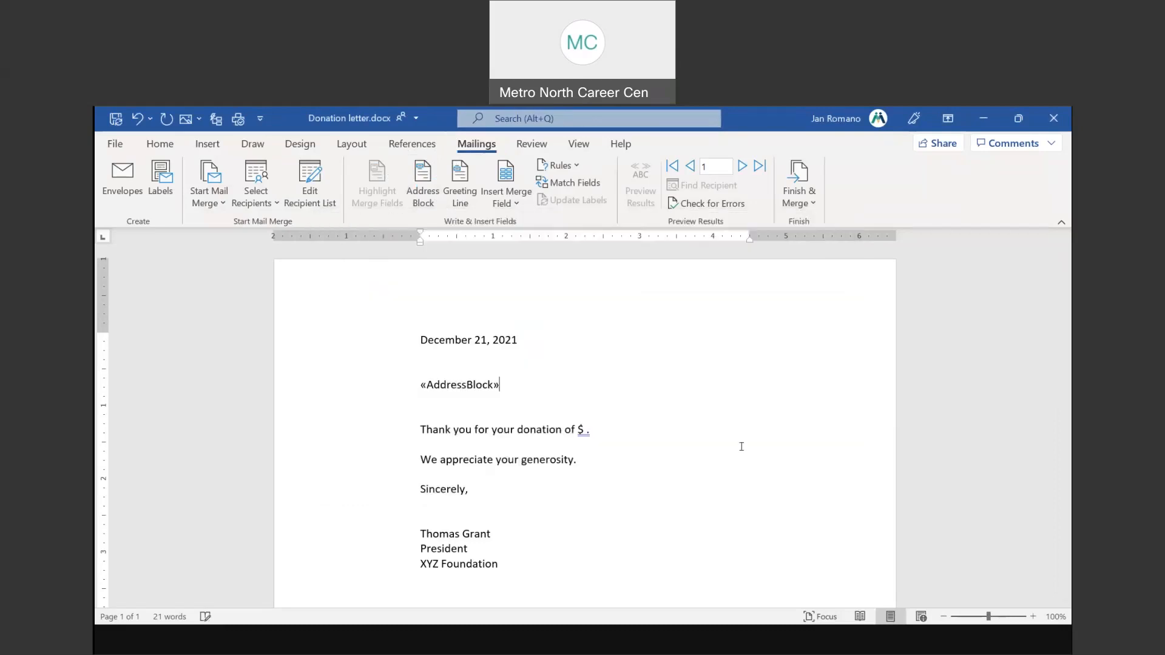
Step: Insert a greeting line that begins with Dear and ends with a comma, two lines below the address block
key("Return")
key("Return")
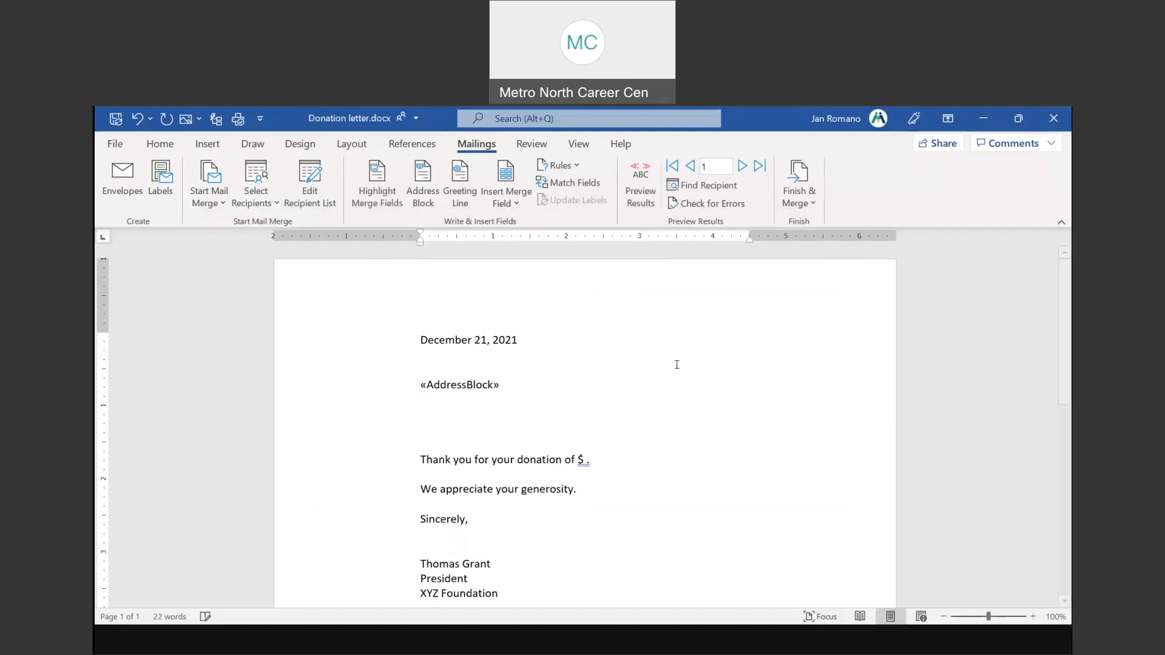
left_click(460, 173)
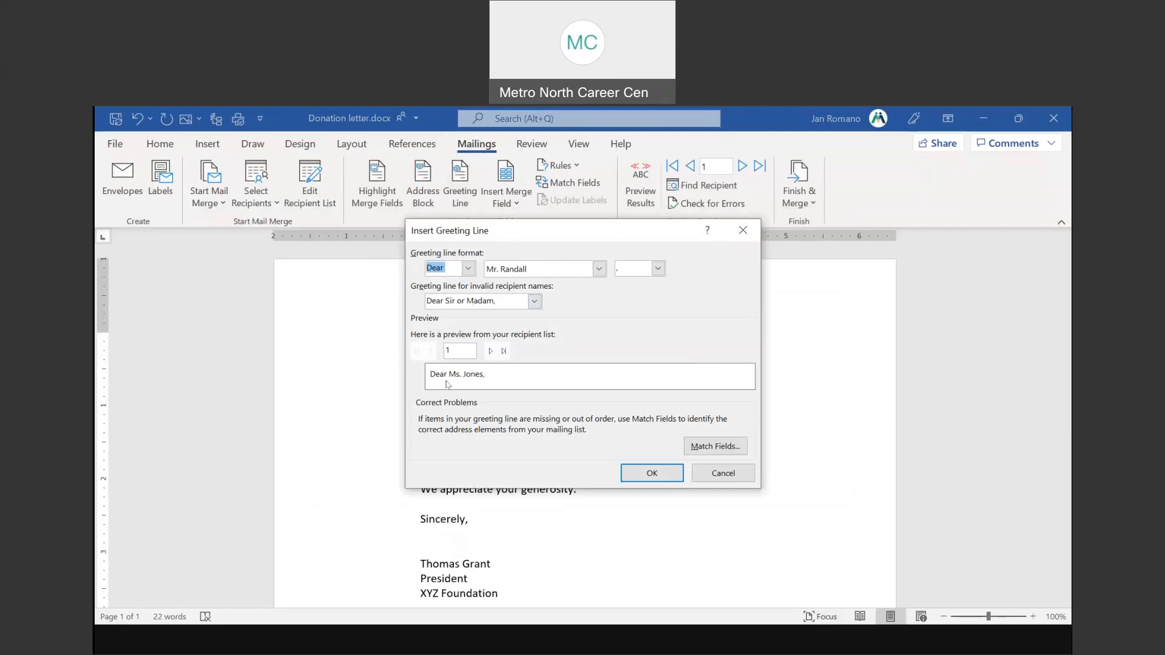
left_click(643, 472)
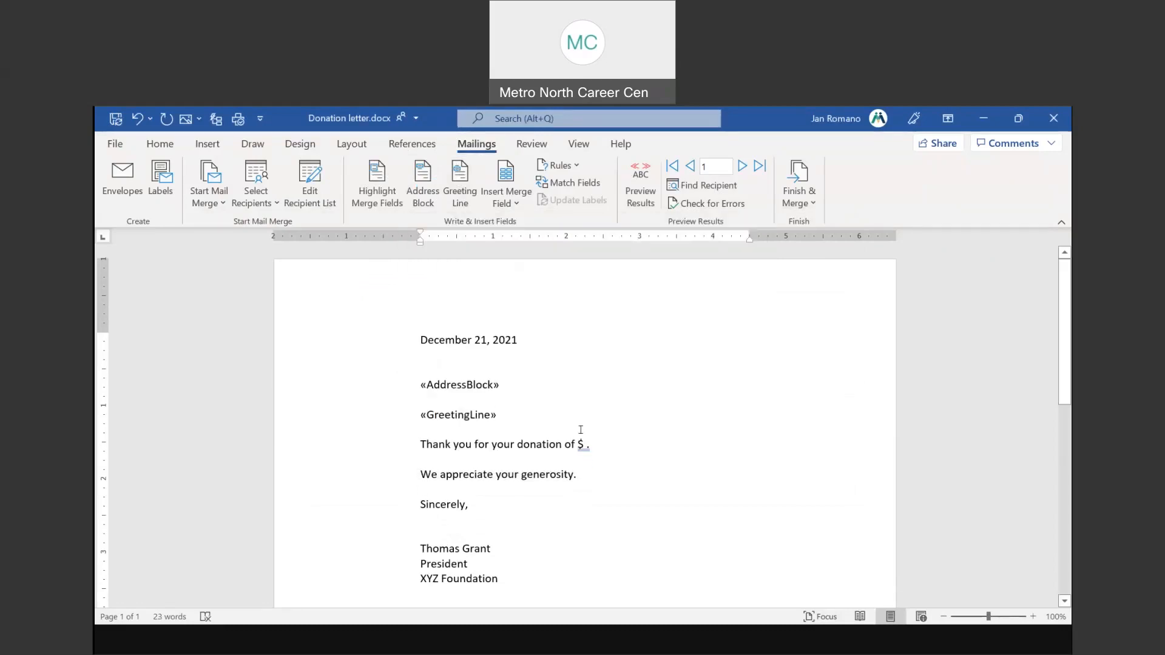
Step: Insert the donation_dollars merge field after the dollar sign in the thank-you sentence and save the letter
left_click(594, 438)
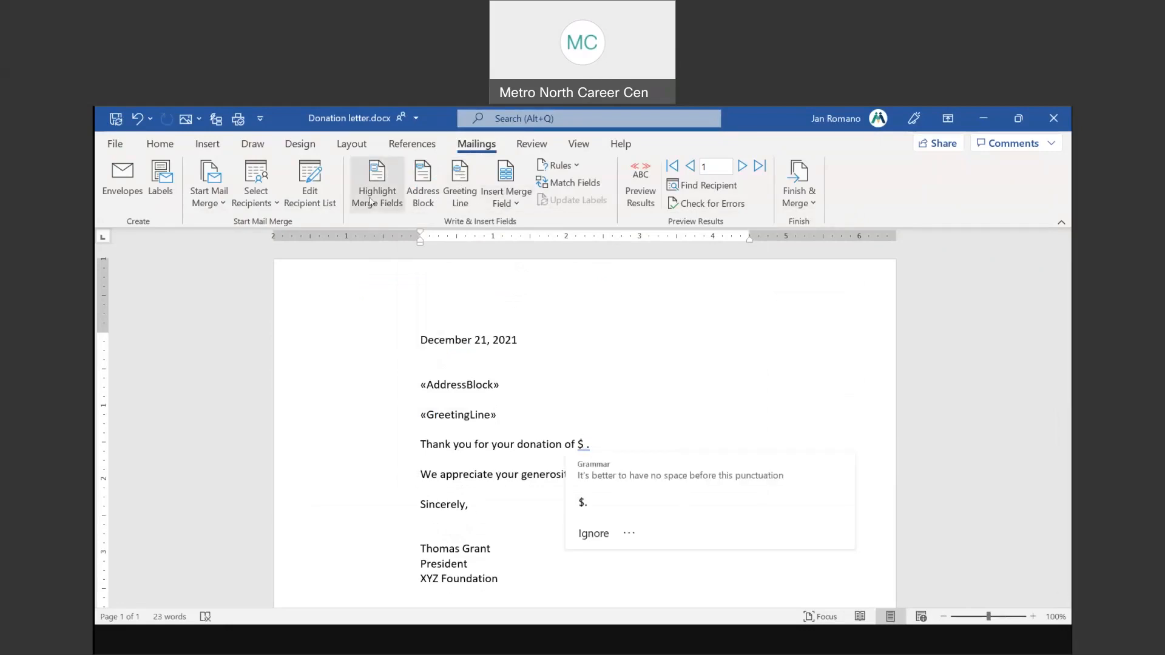
left_click(515, 205)
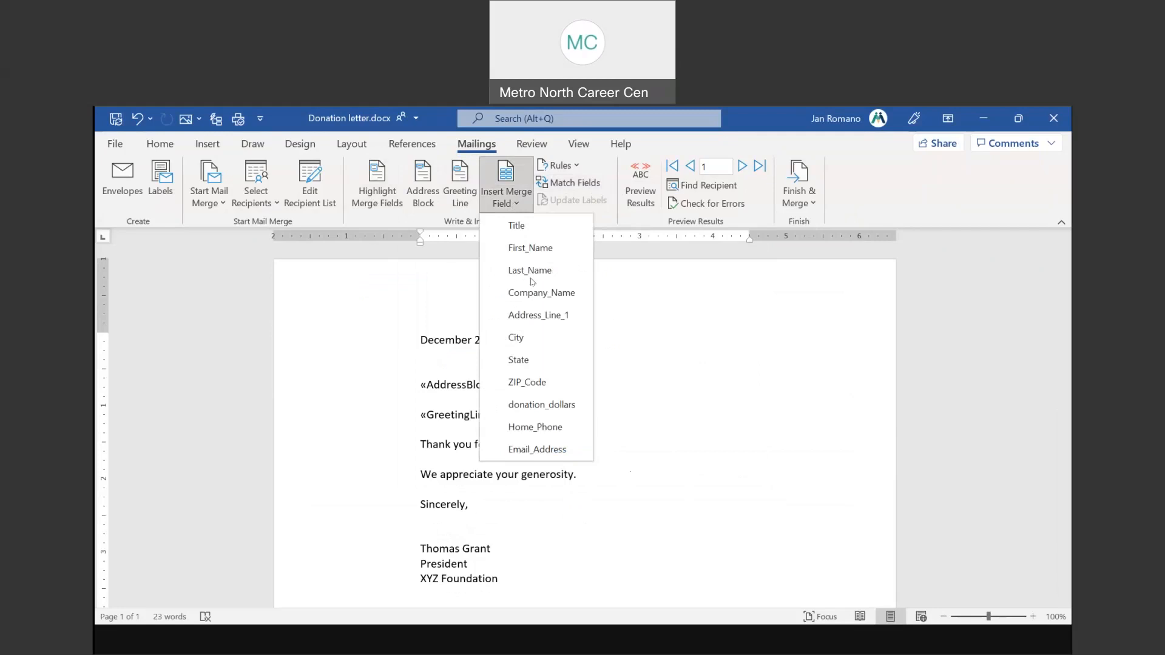
left_click(568, 405)
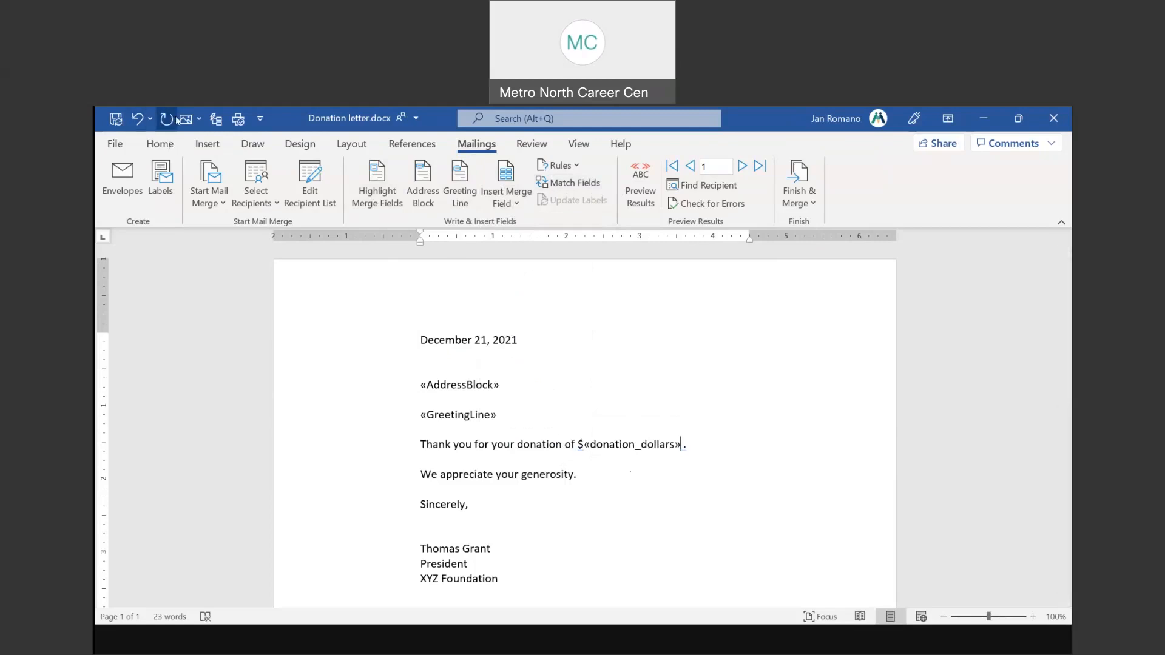
left_click(116, 143)
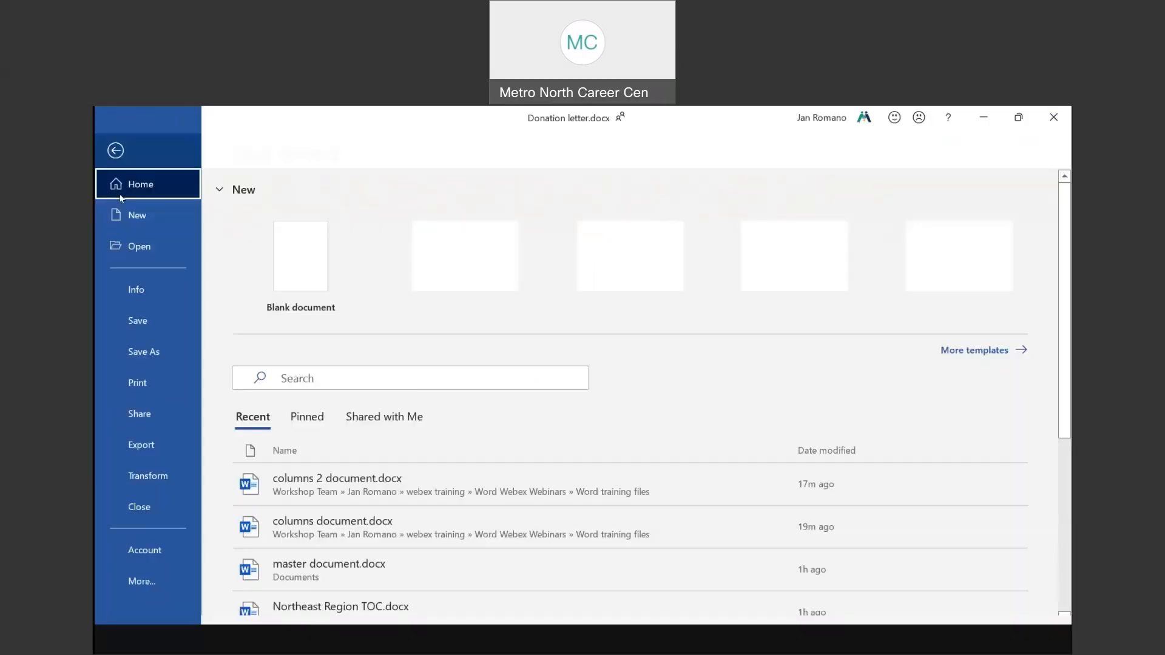
left_click(139, 324)
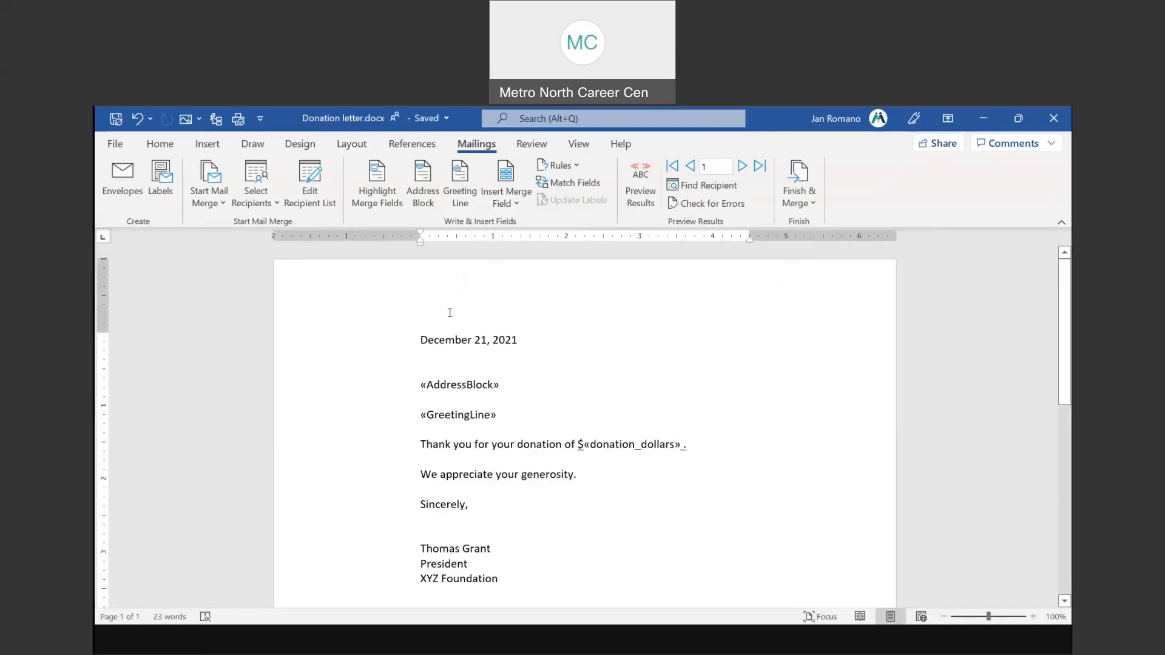
Step: Check the mail merge recipient list, including the company, address and city columns, and close it
left_click(310, 191)
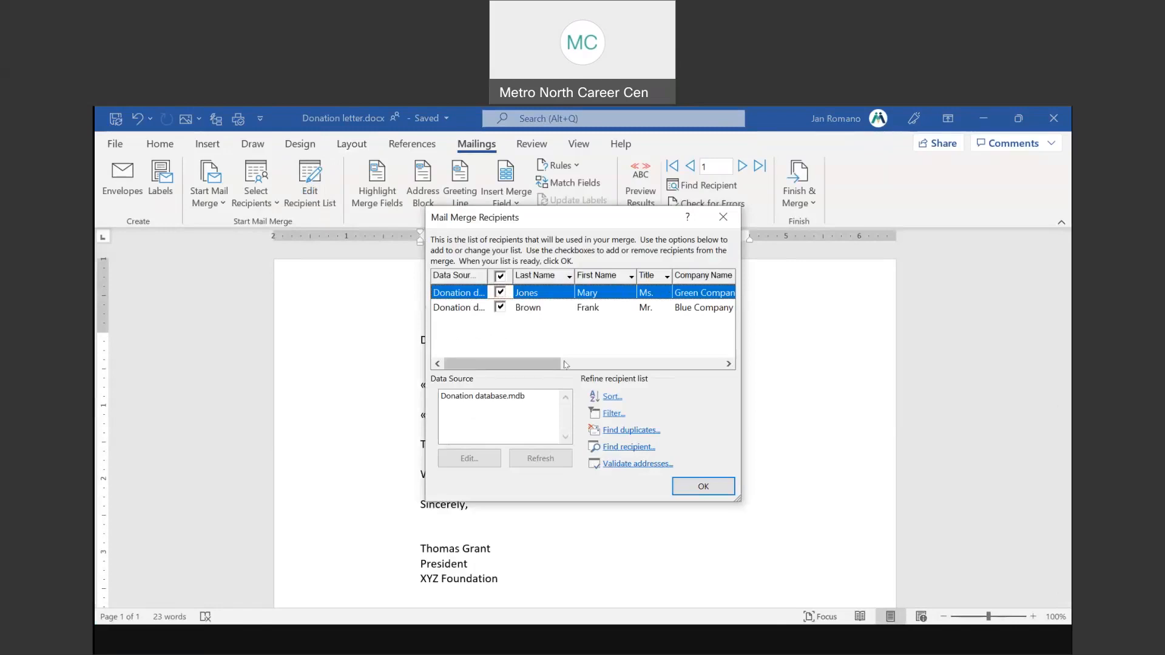
mouse_move(541, 364)
left_mouse_down()
mouse_move(686, 362)
mouse_move(564, 363)
left_mouse_up()
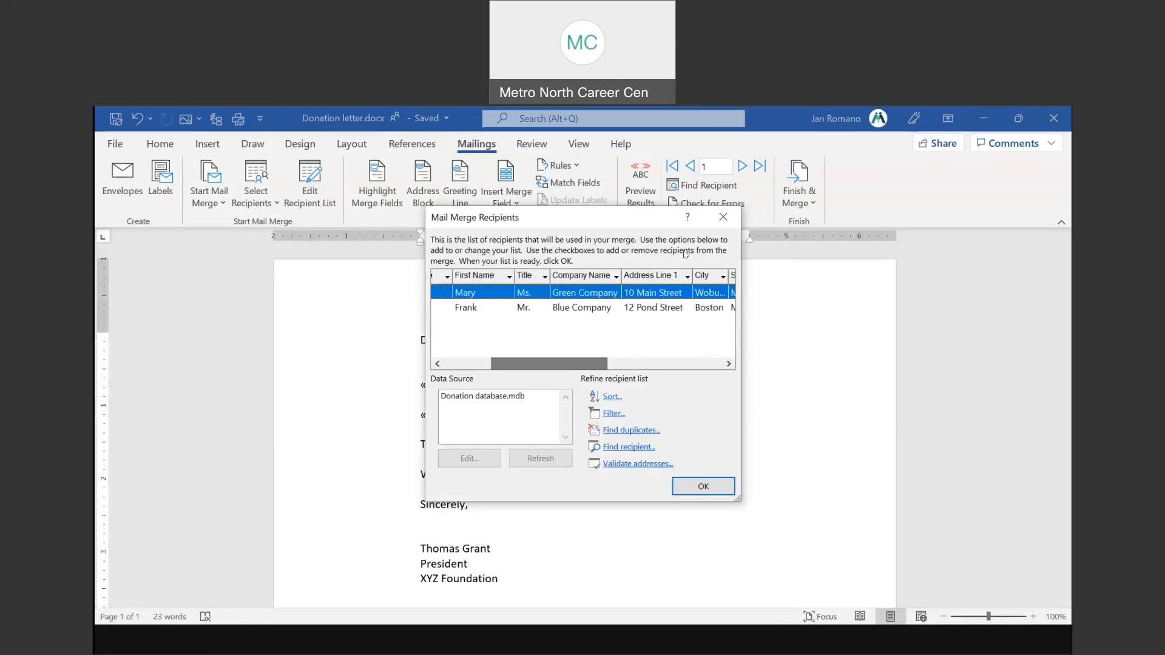
left_click(723, 217)
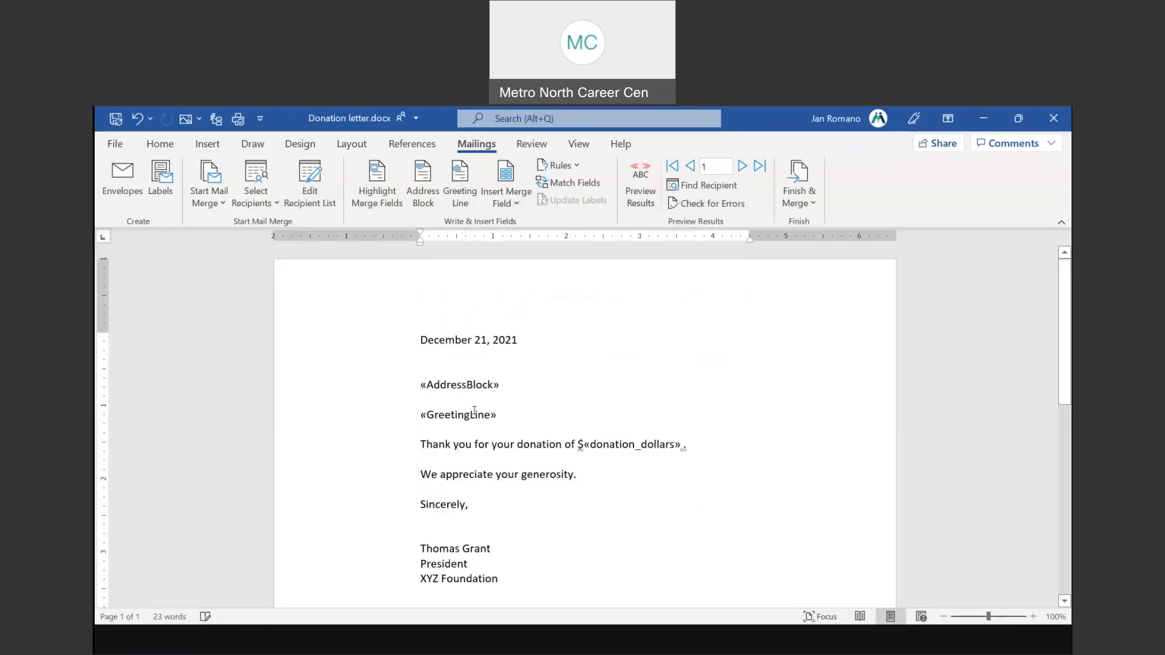
key("ctrl")
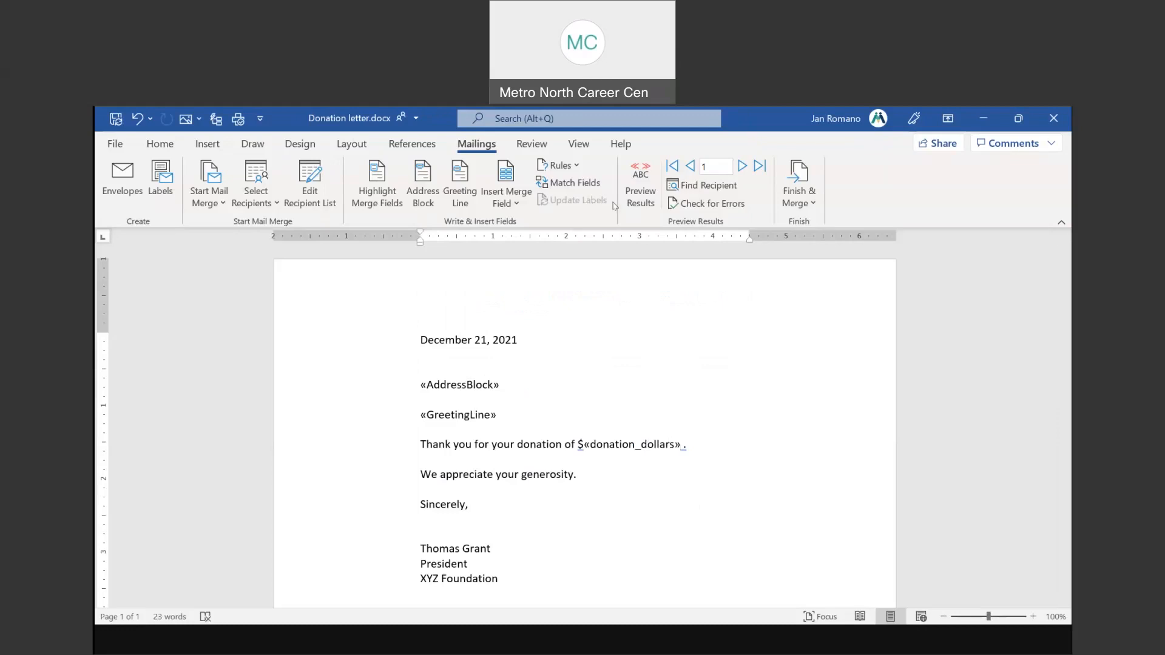
Step: Look over the options for finishing the merge and preview the letter with the first recipient's data
left_click(799, 201)
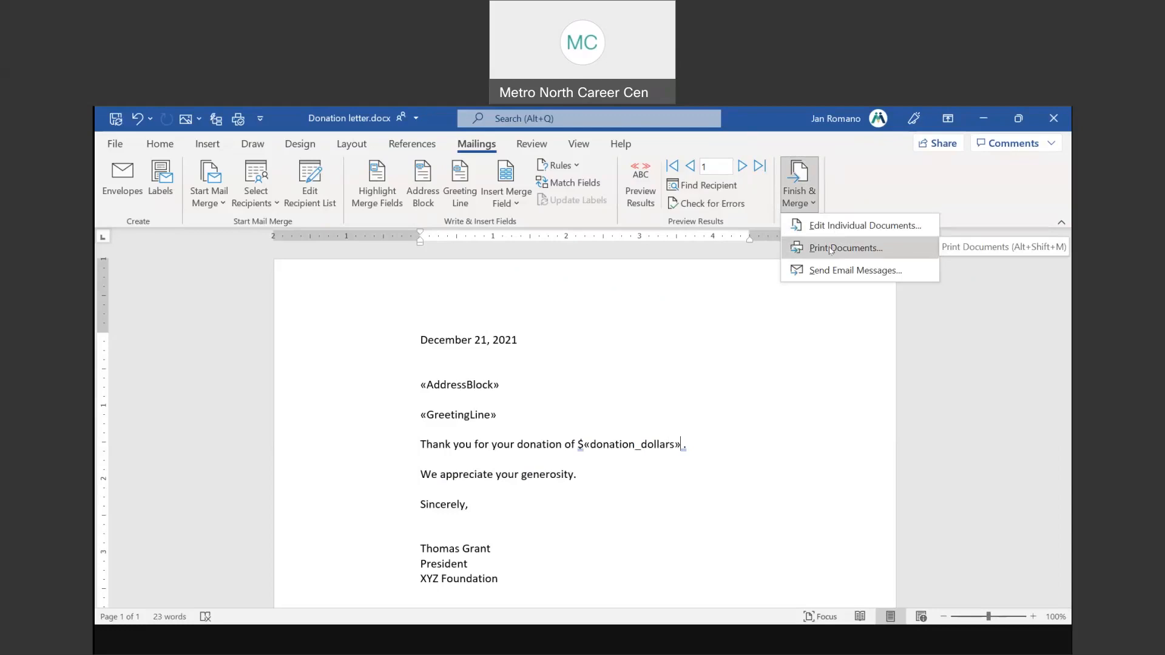
left_click(756, 322)
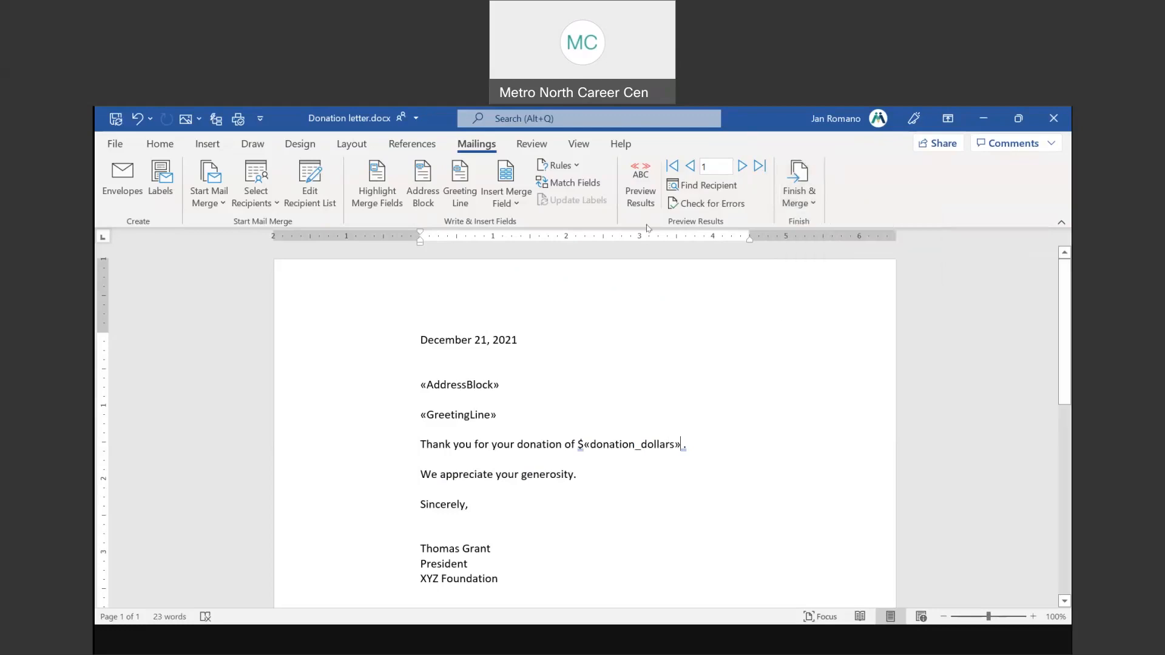
left_click(646, 193)
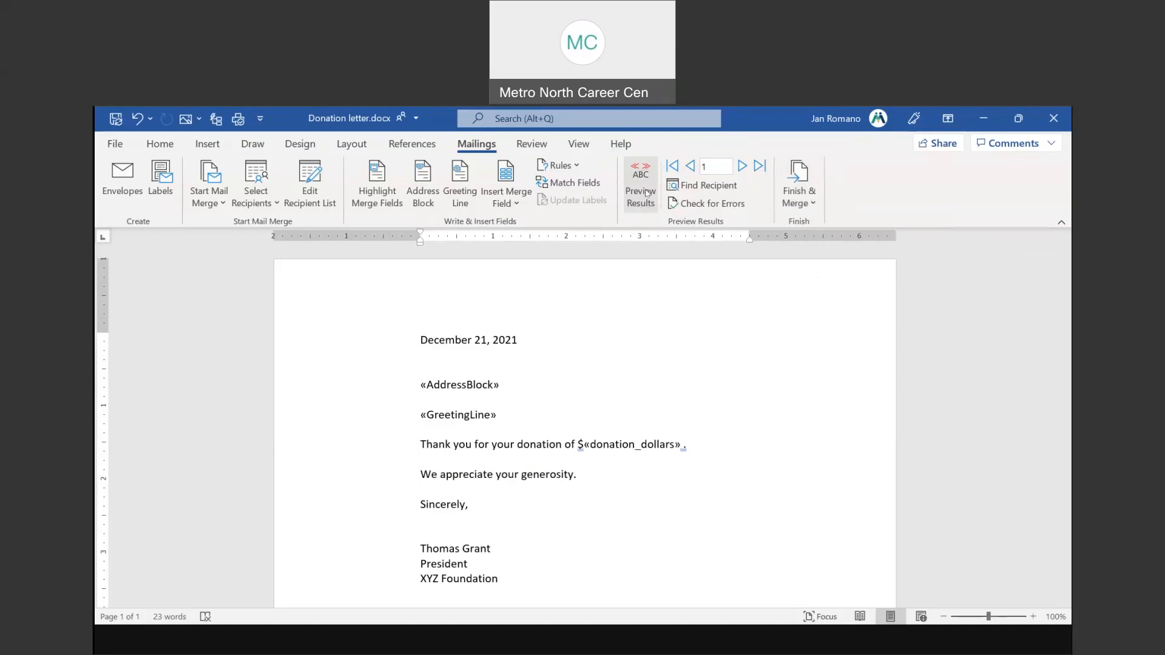
left_click(647, 193)
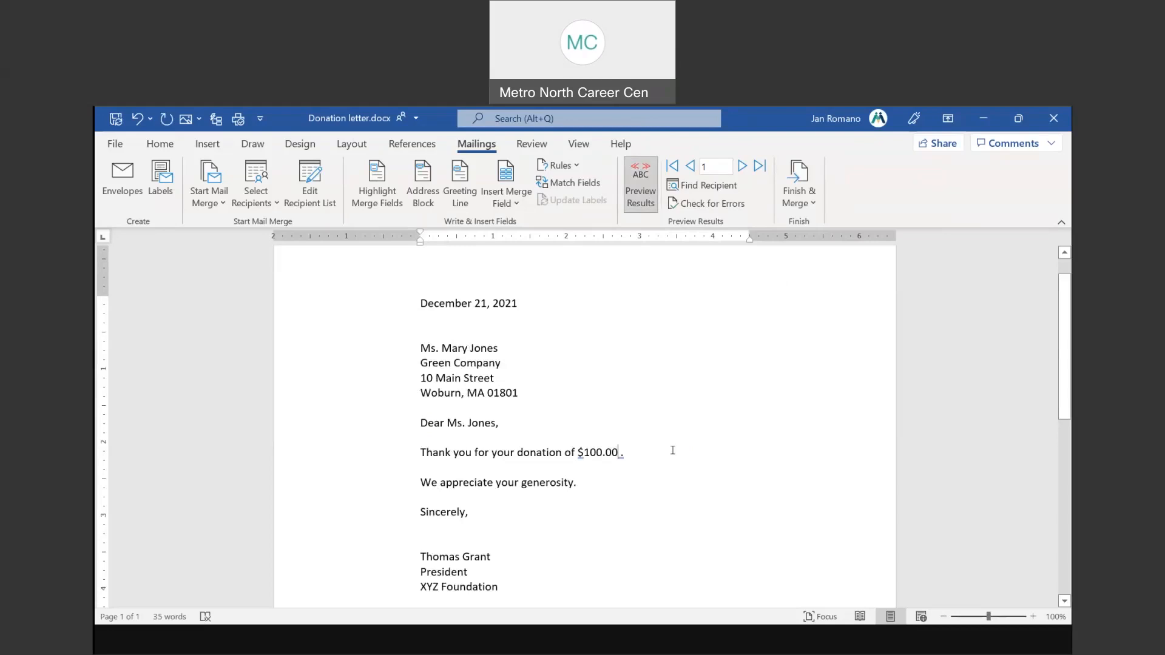
Step: Remove the extra space before the period in the thank-you sentence, and save the letter with the results preview off
left_click(642, 191)
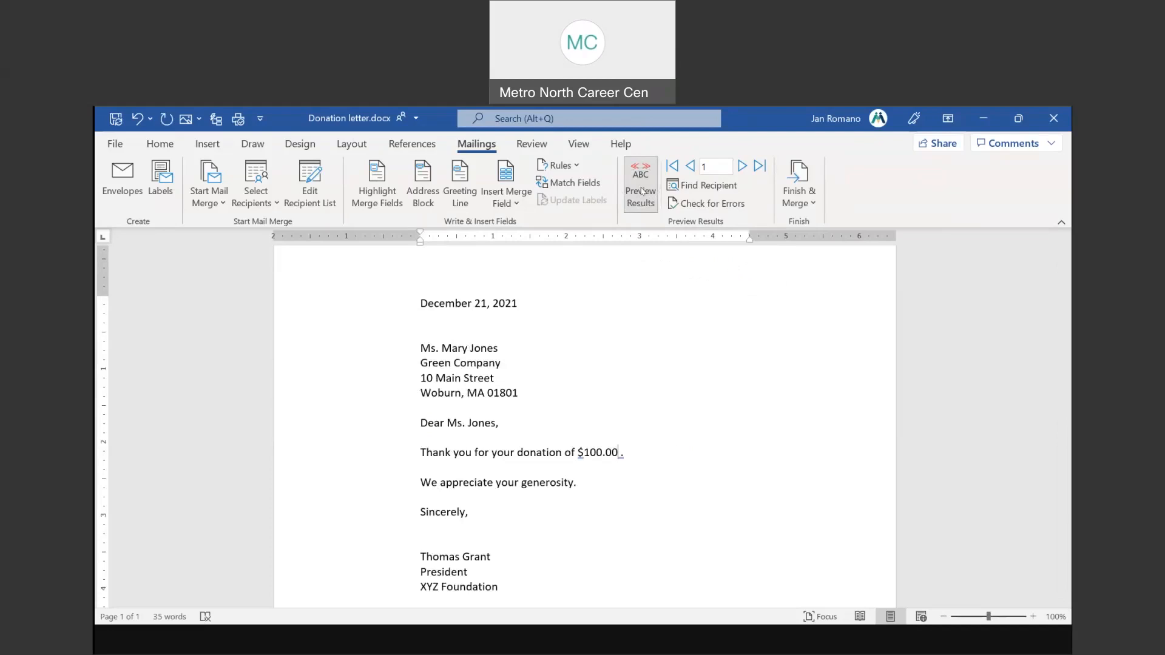
left_click(642, 192)
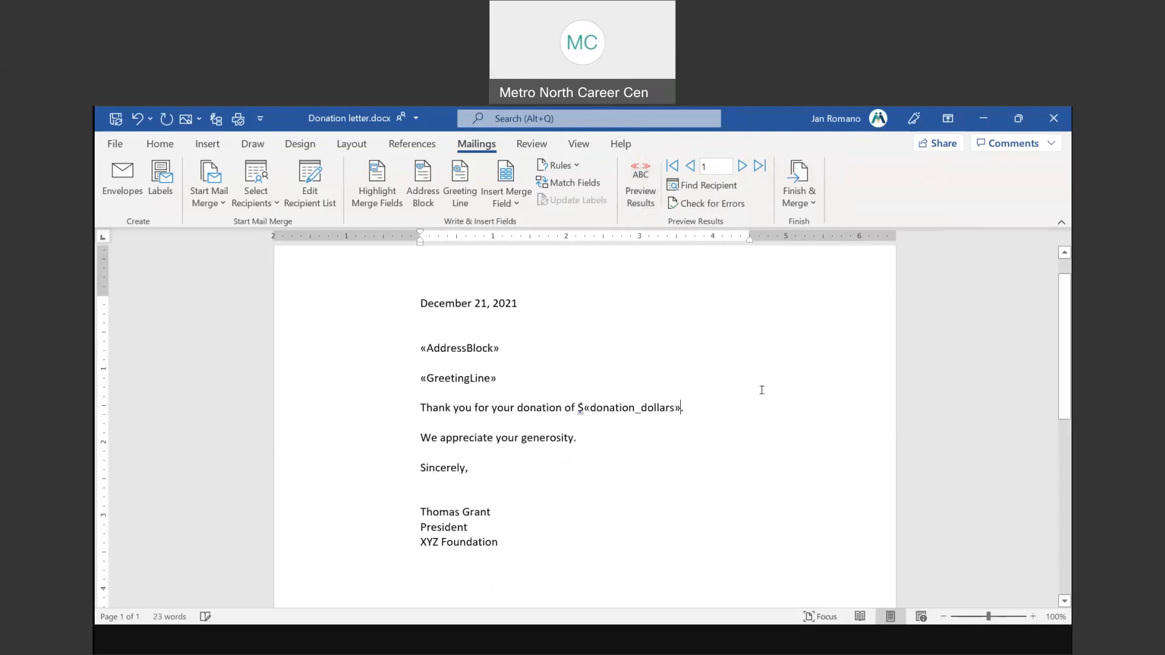
left_click(123, 143)
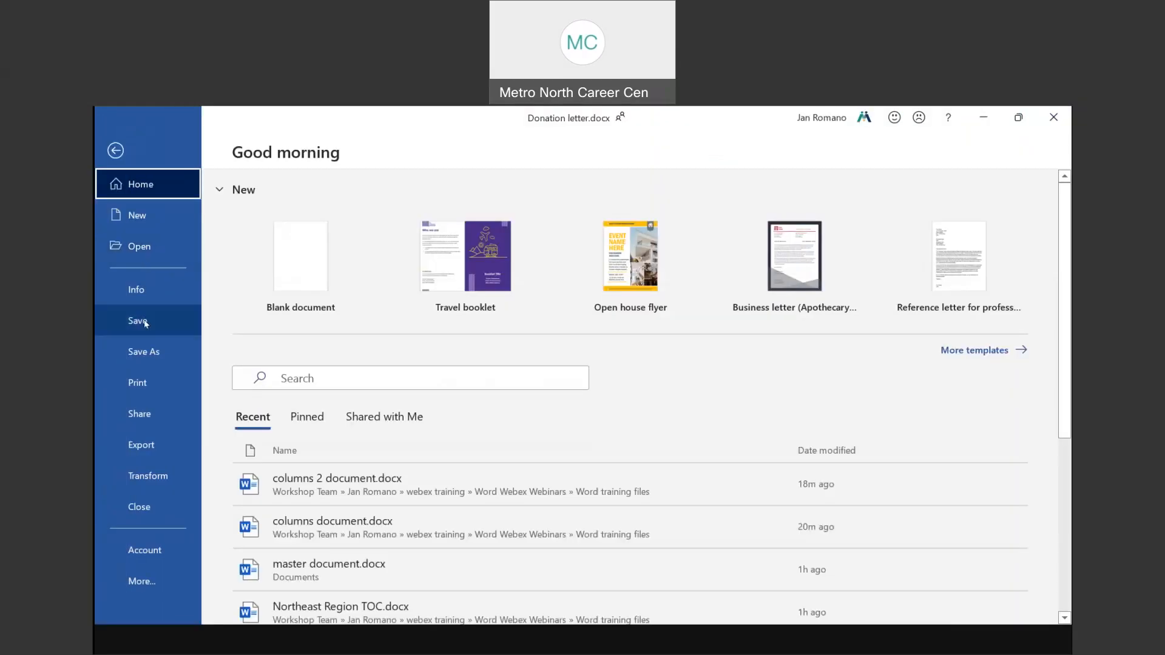
left_click(108, 321)
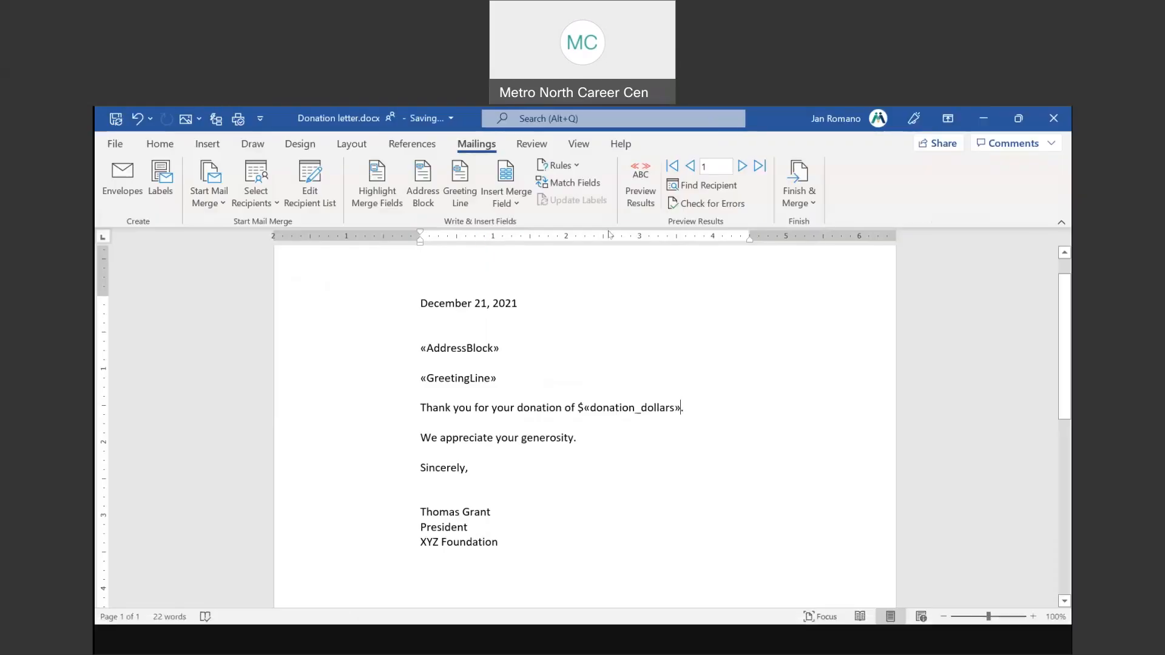
Step: Preview the merged letter for the first recipient and advance to record 2
left_click(640, 193)
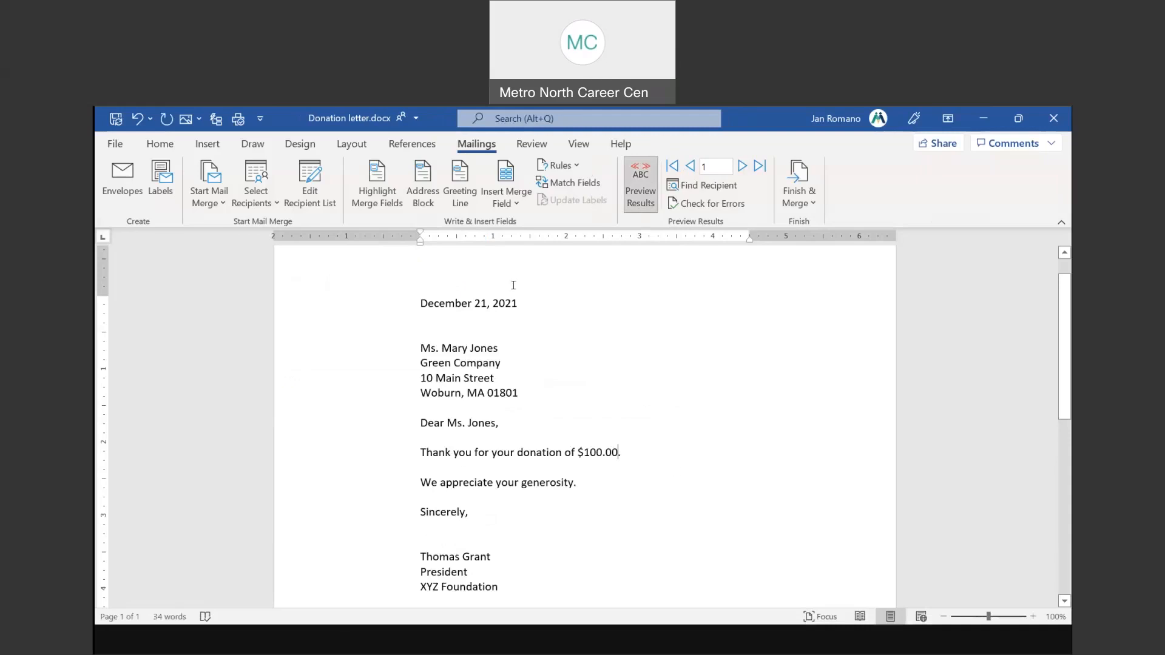
left_click(715, 167)
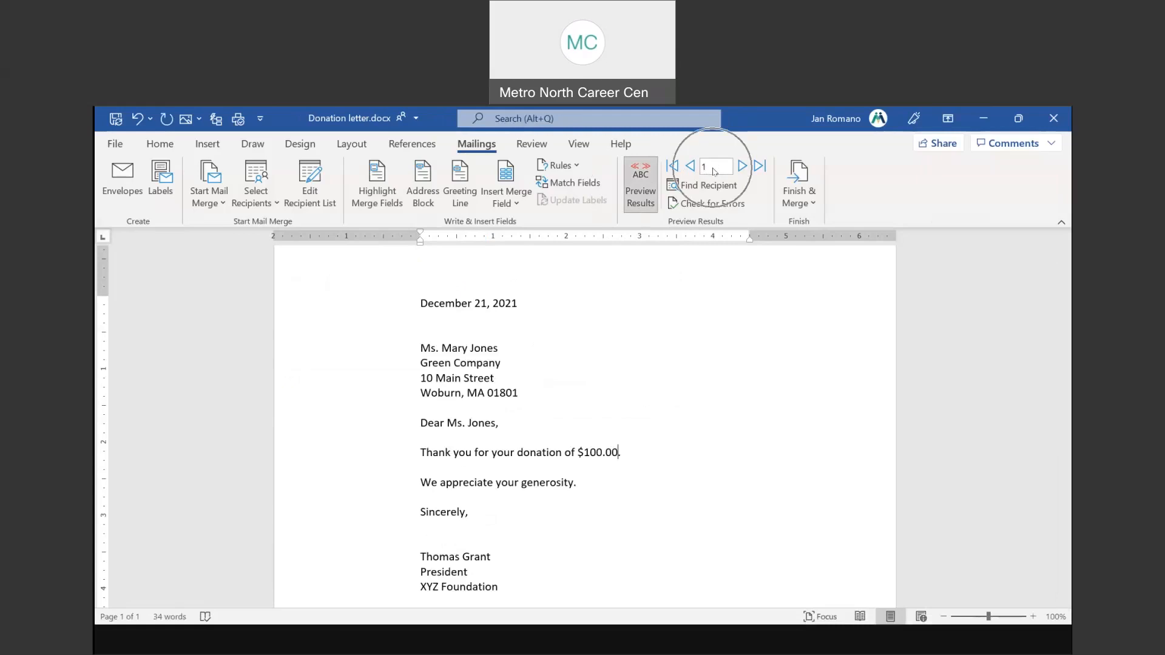
key("ctrl")
key("ctrl")
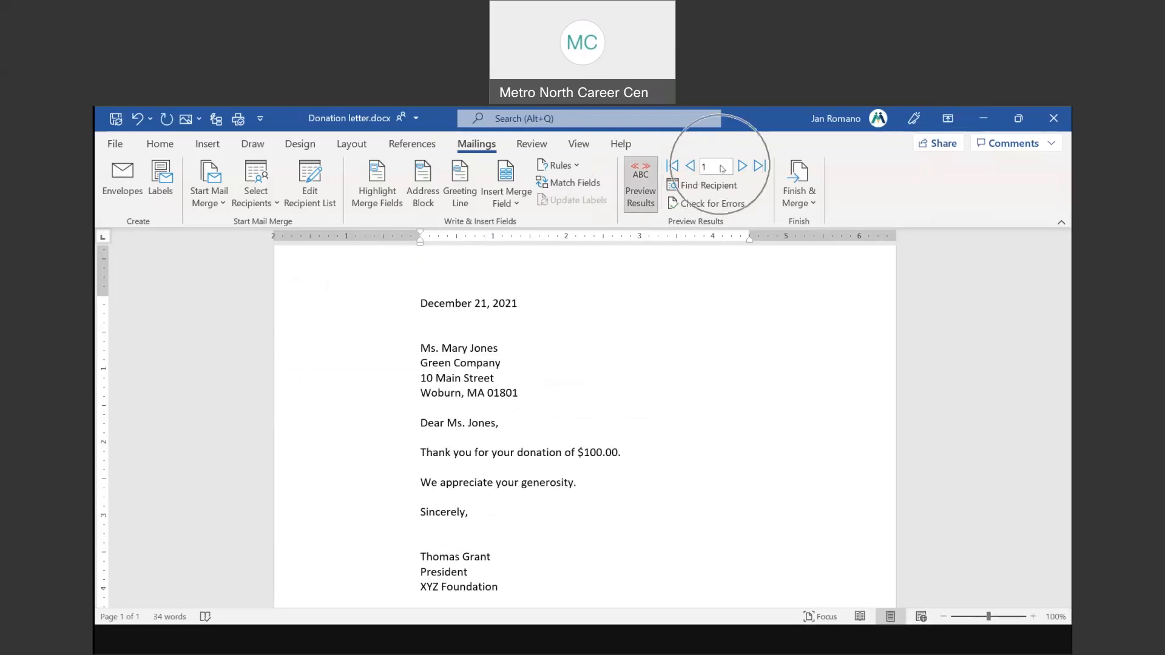
left_click(744, 167)
key("ctrl")
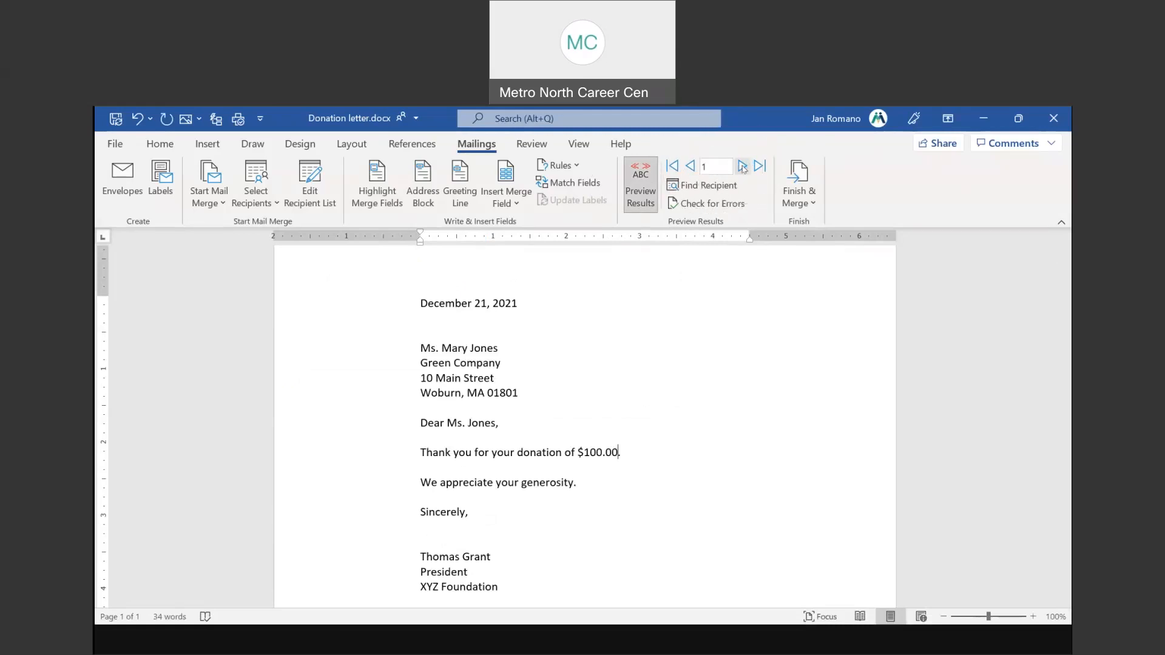
left_click(743, 167)
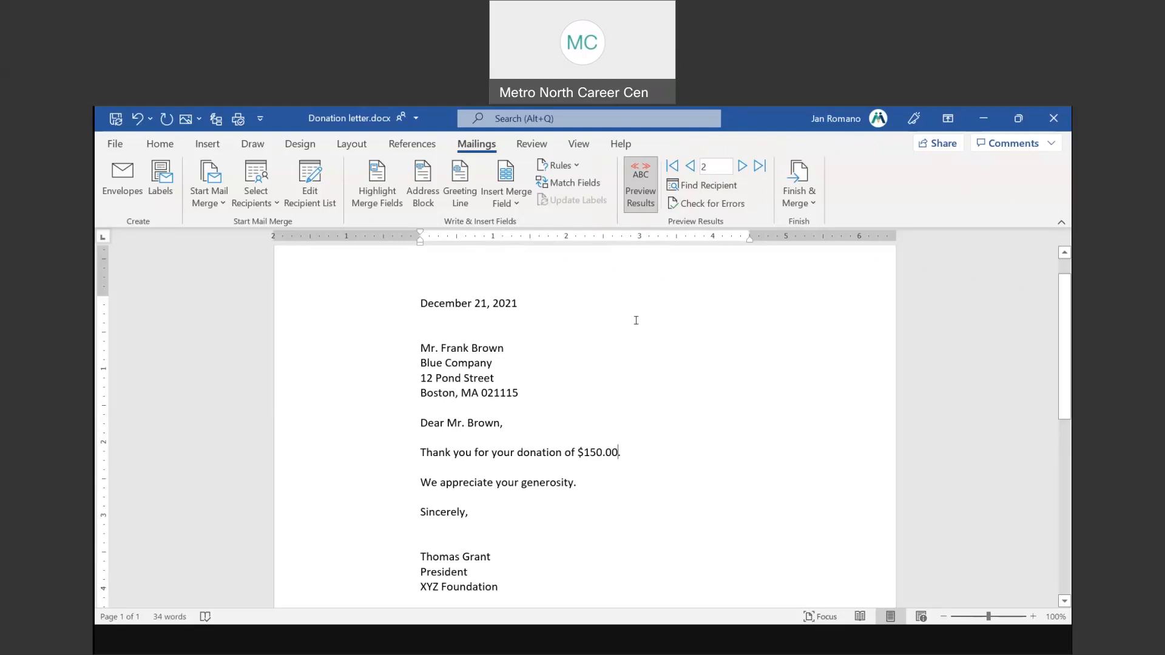
Step: Review the mail merge document types and return the letter from the results preview to its merge fields
left_click(208, 182)
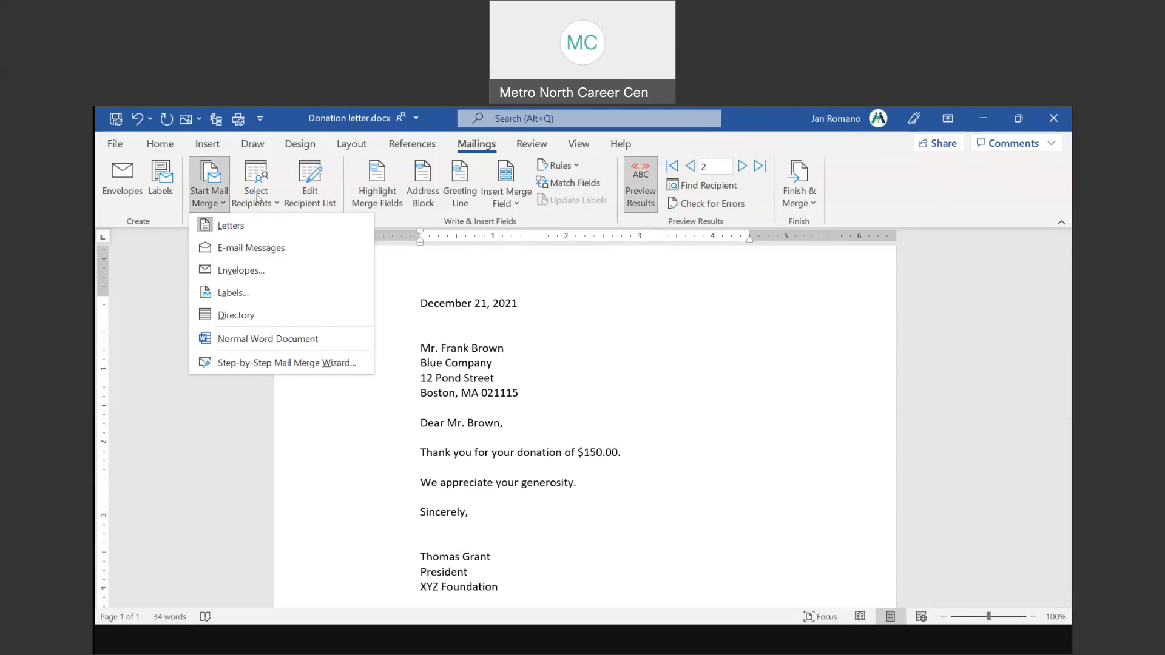
left_click(219, 196)
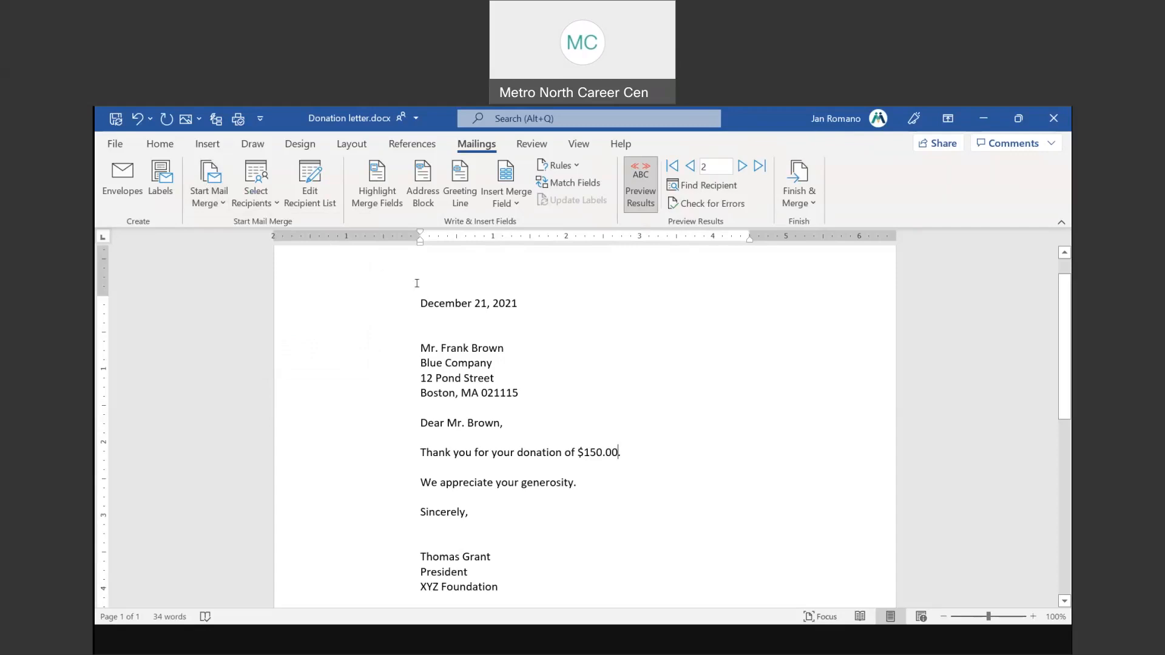
left_click(217, 202)
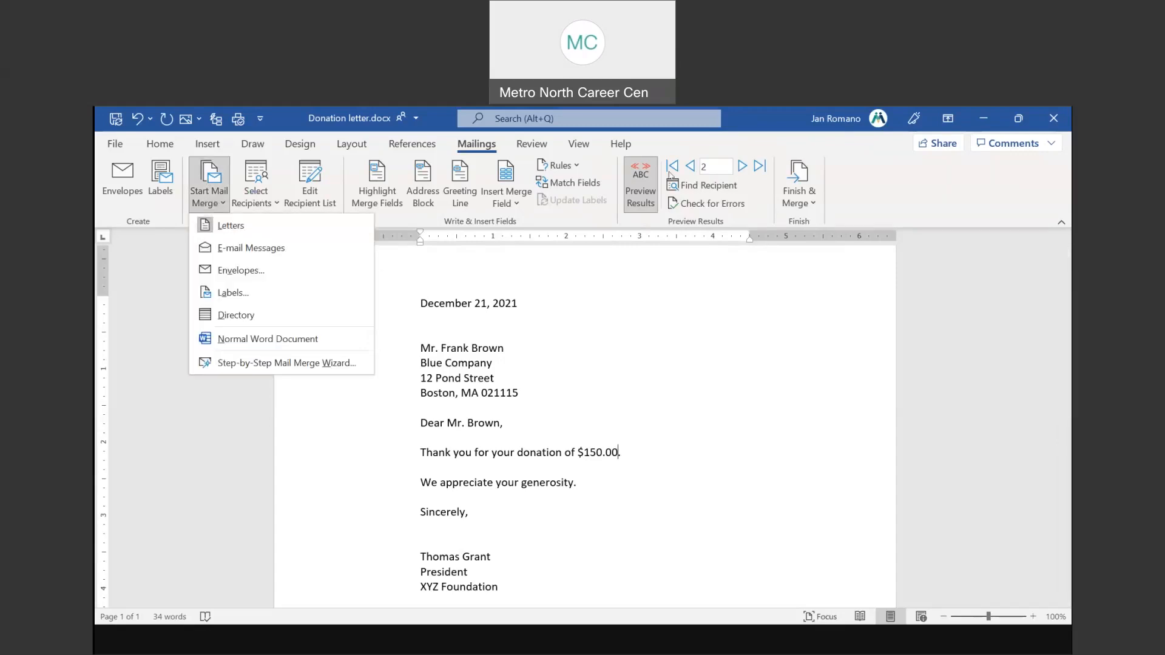
left_click(639, 267)
left_click(642, 188)
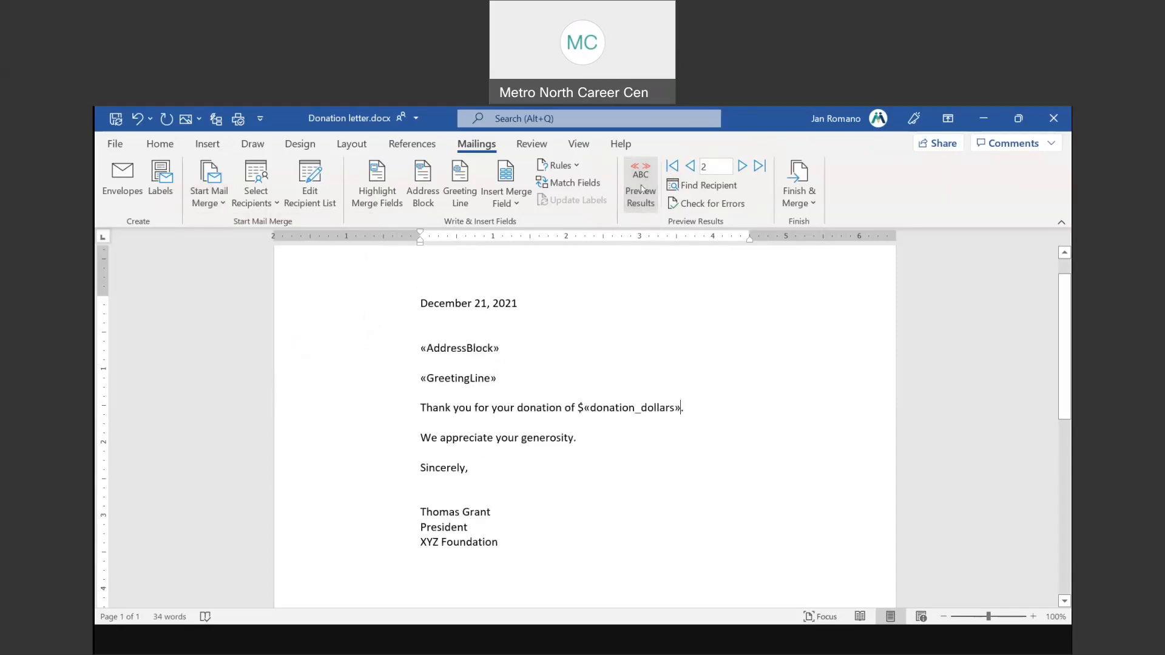
Step: Review the recipient list and select Donation database.mdb as its data source, closing the list without editing entries
left_click(254, 195)
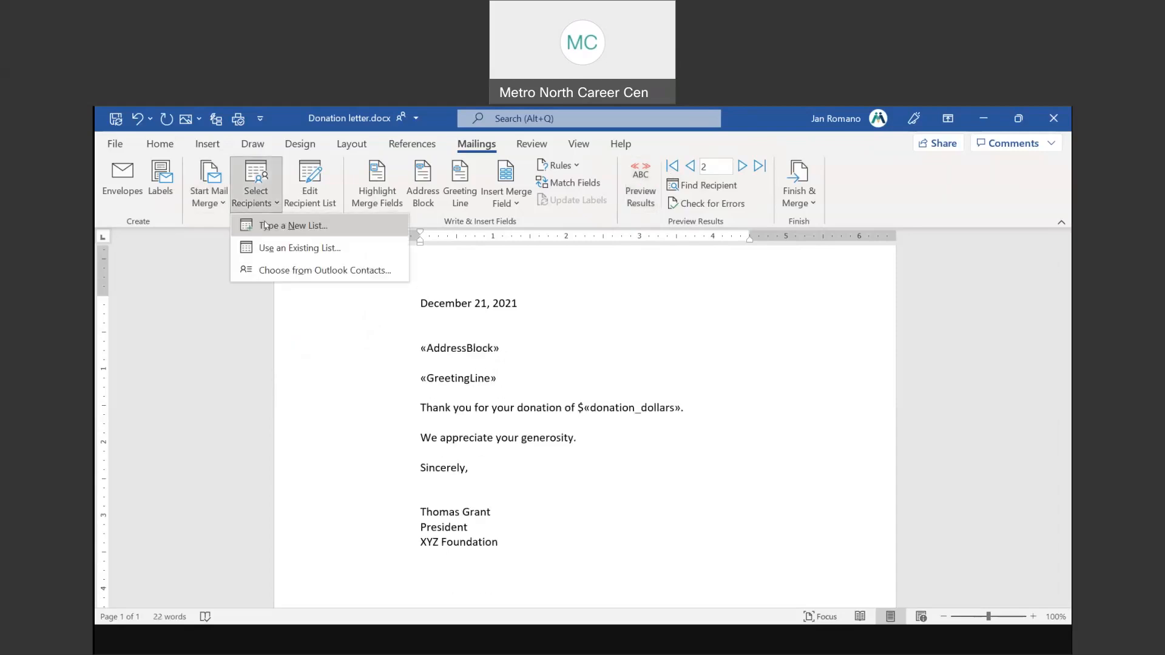
left_click(308, 191)
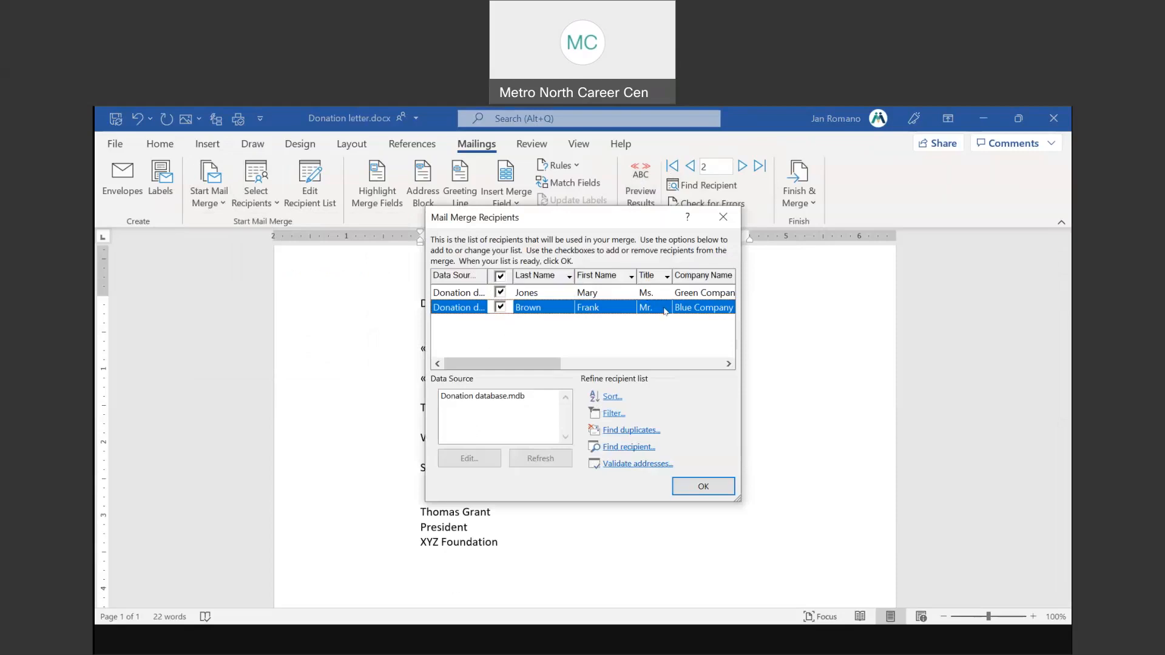
left_click(479, 399)
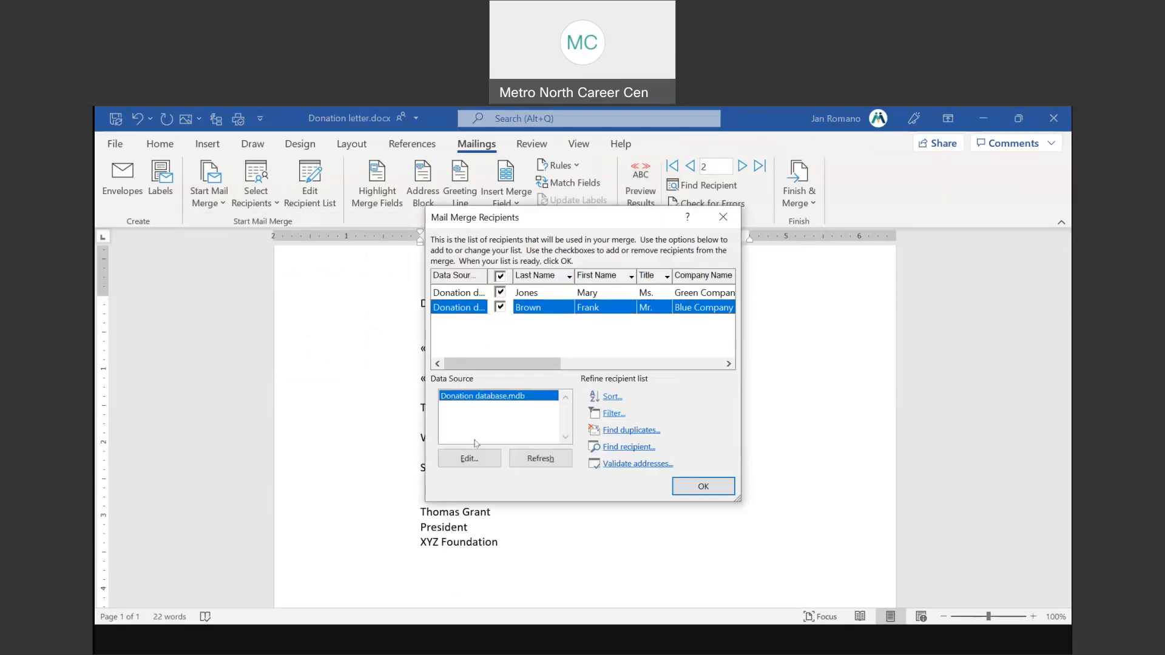
left_click(704, 487)
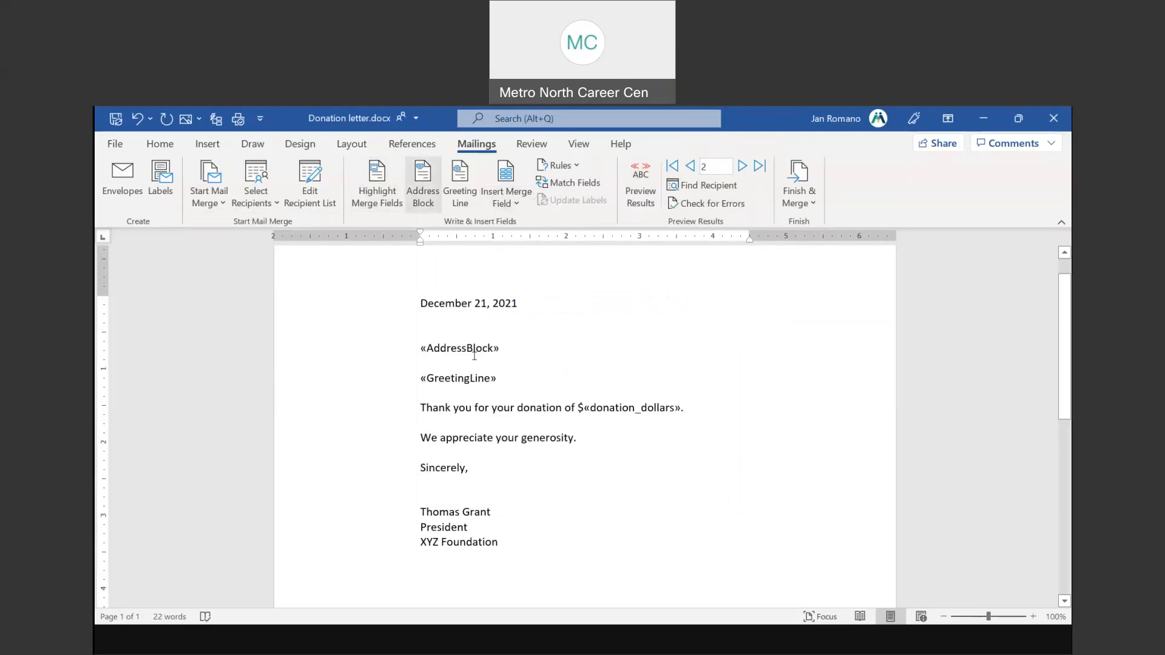
Step: Inspect the AddressBlock, GreetingLine and donation_dollars fields in the letter, and check them once with the results preview
left_click(450, 346)
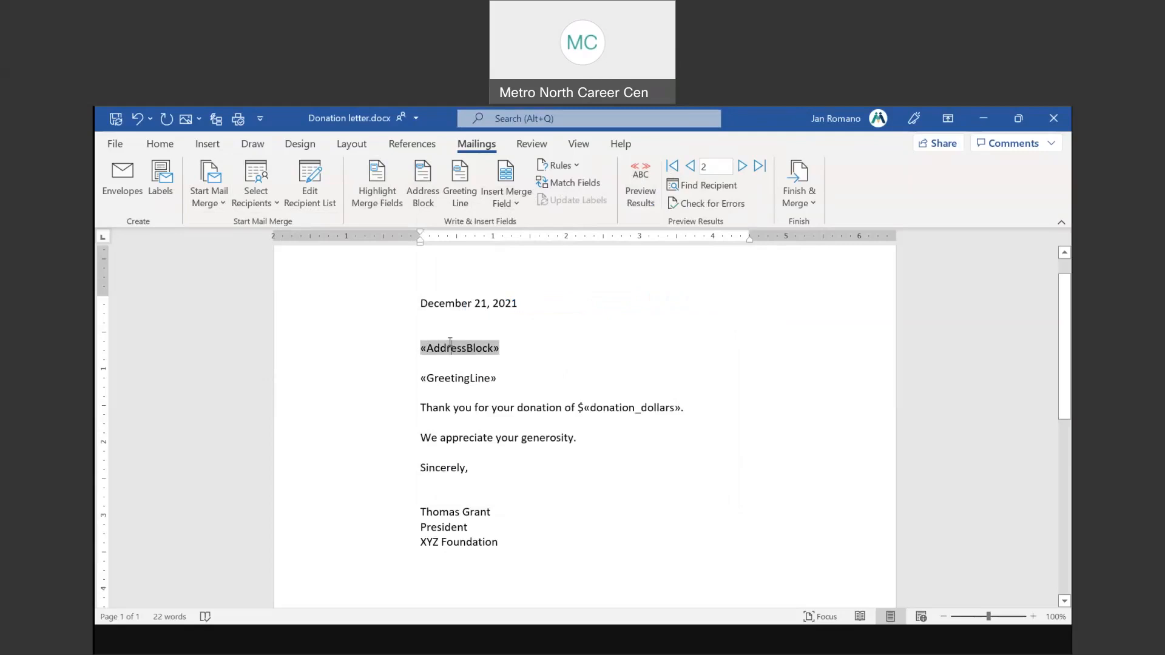
left_click(457, 376)
left_click(607, 406)
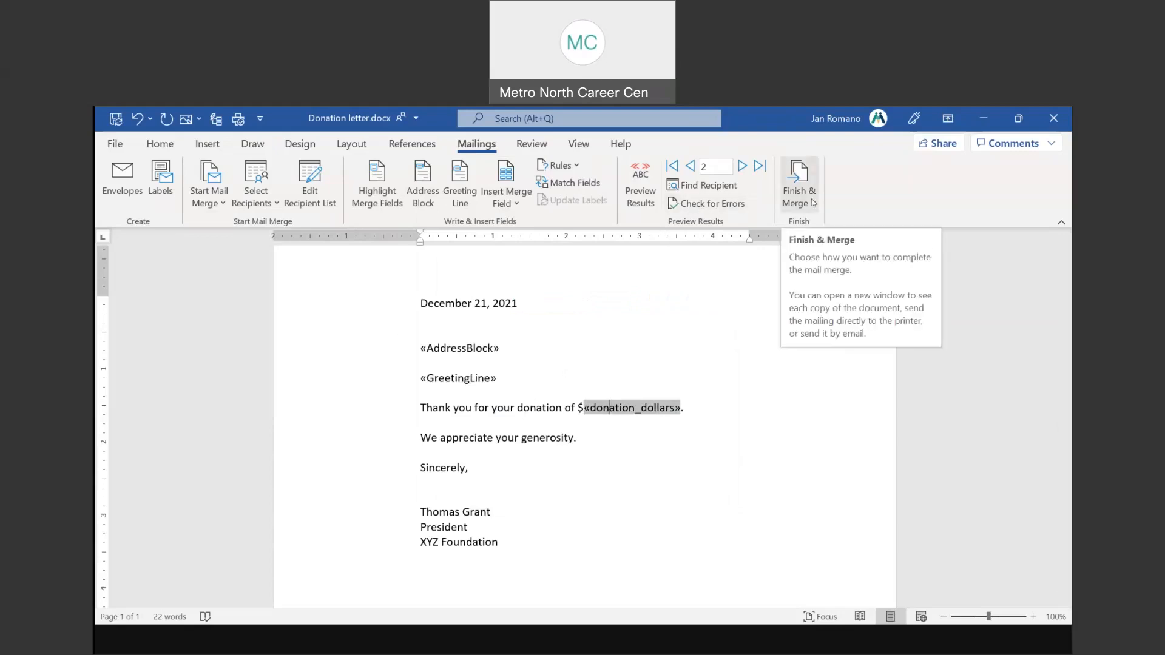
left_click(647, 201)
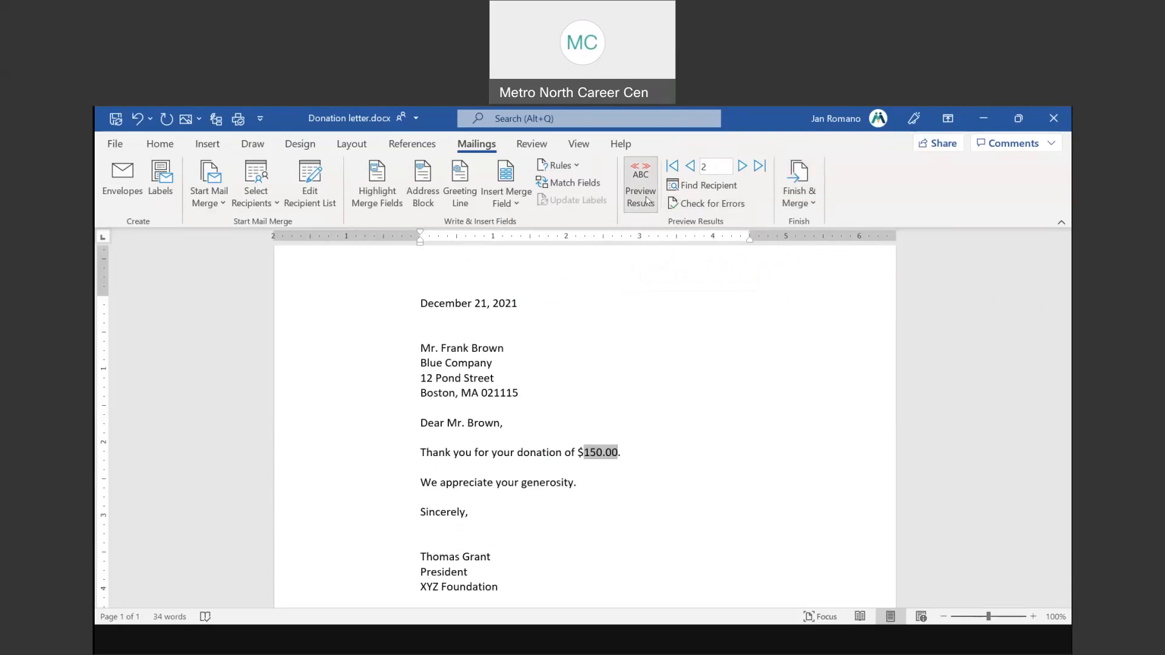
left_click(647, 200)
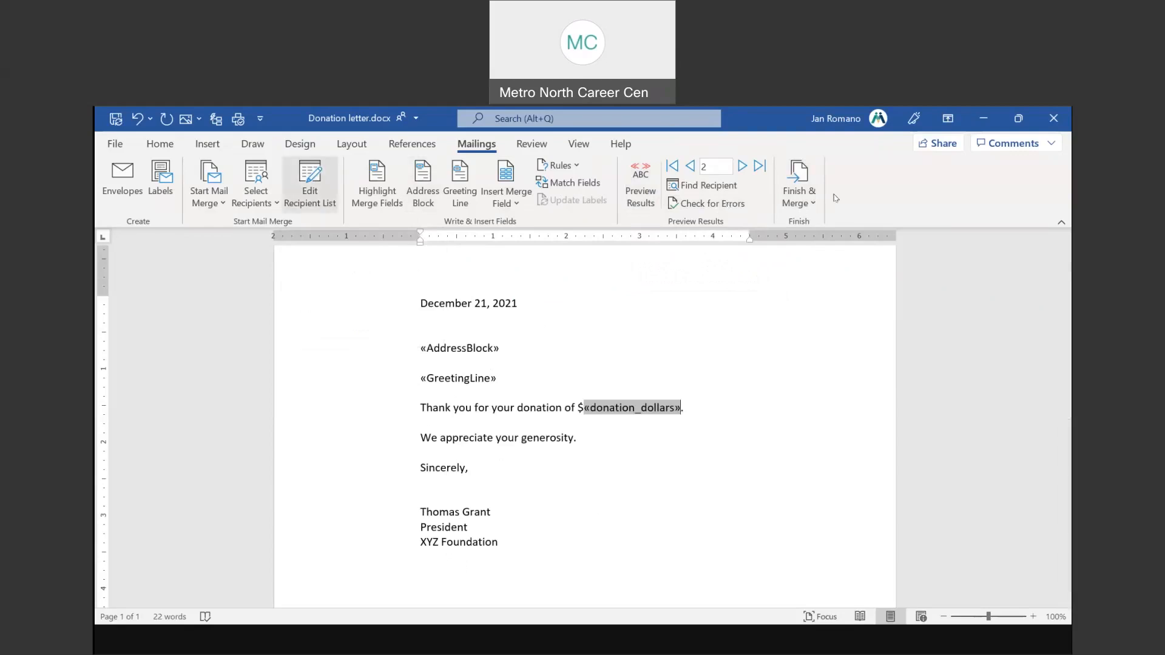
Step: Examine the record range choices for printing the merged letters, and close the dialog without printing
left_click(805, 199)
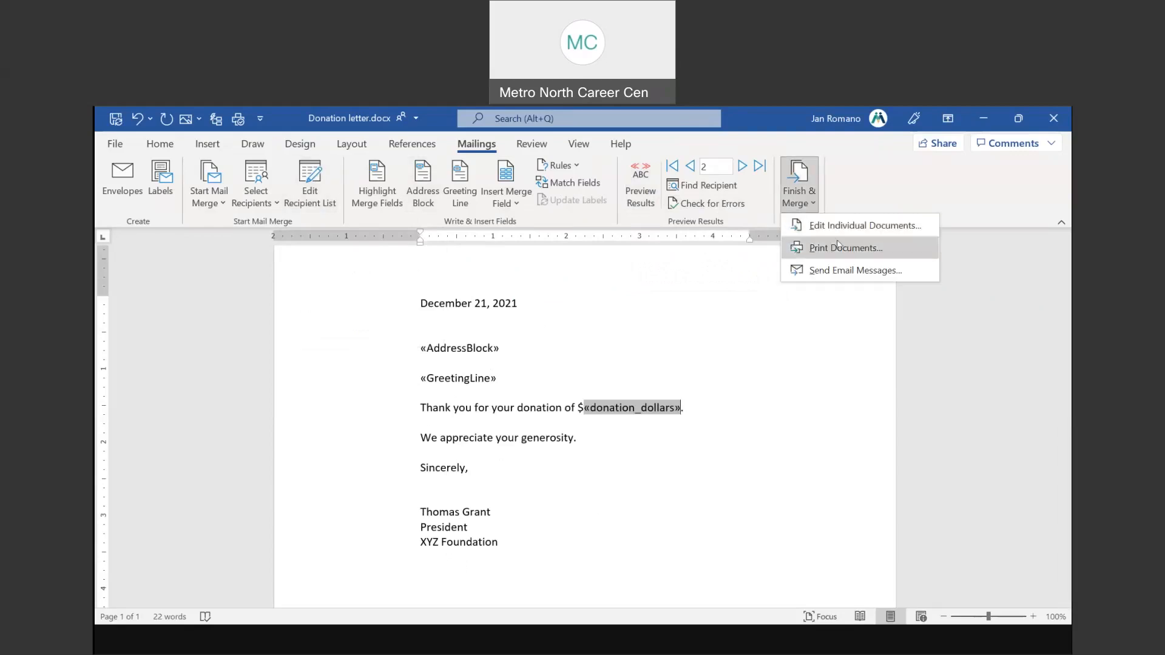
left_click(835, 244)
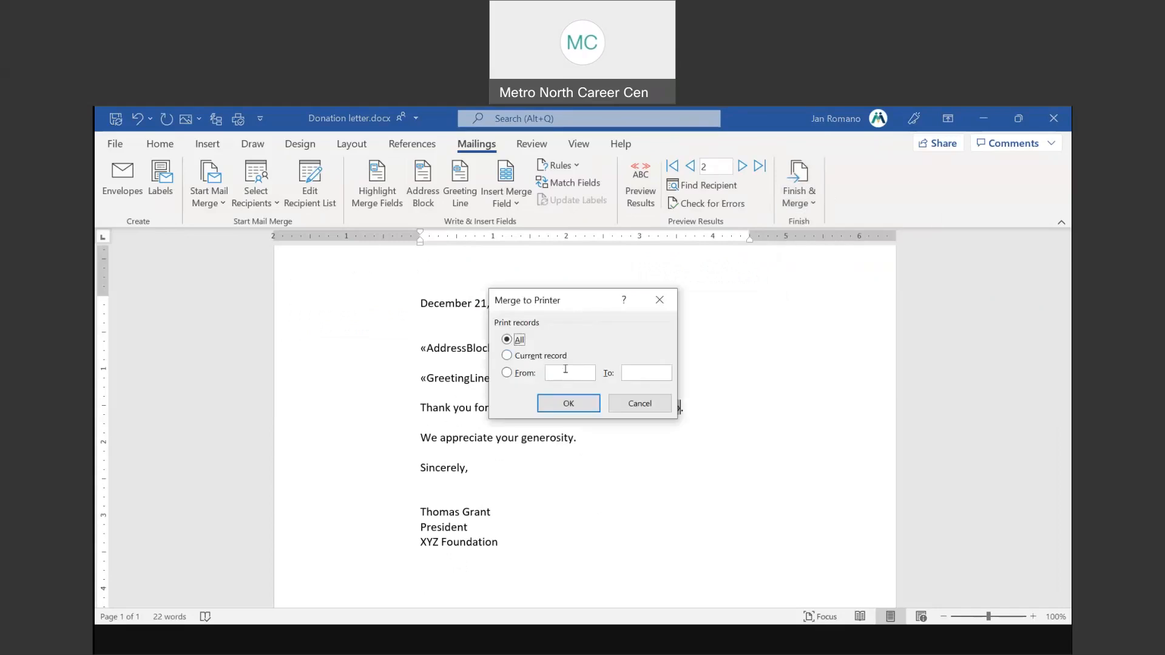
left_click(560, 370)
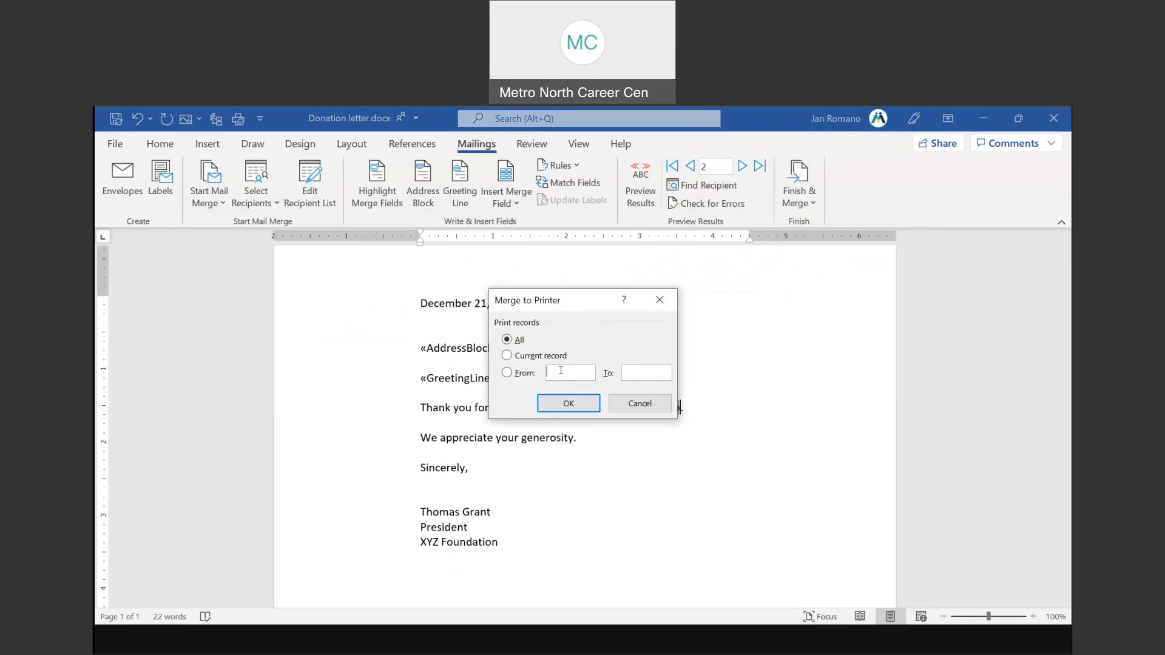
left_click(660, 301)
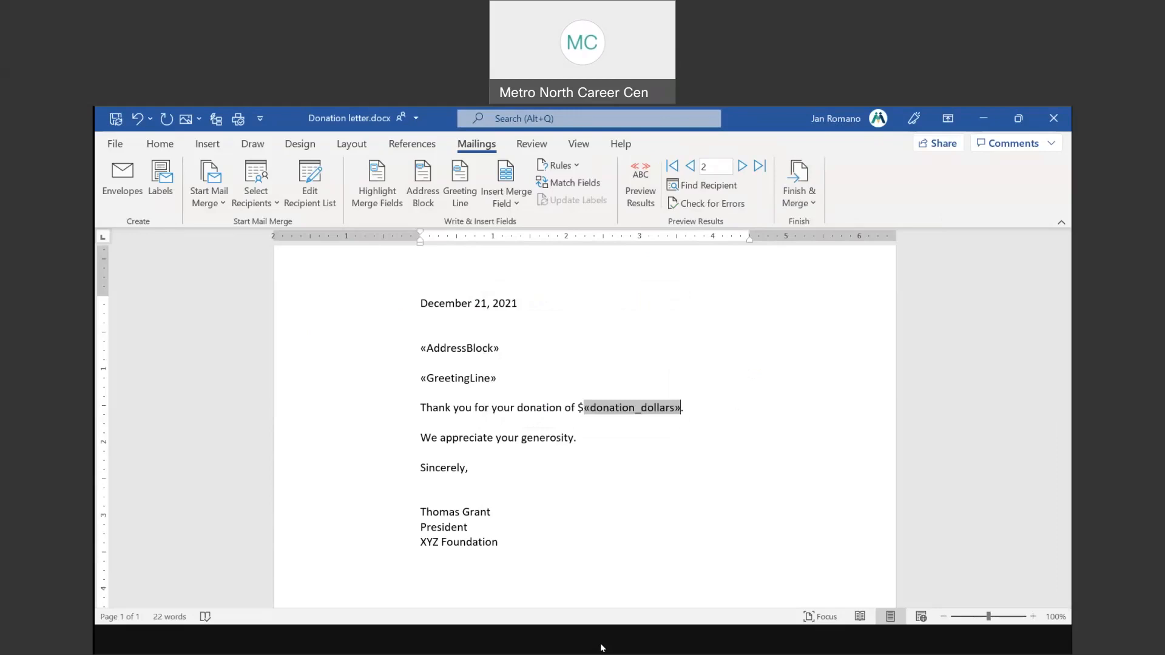
Step: Switch to the PowerPoint slide show and review the mail merge slides from Step 1 The Letter to Step 3 Back to the Letter
left_click(595, 577)
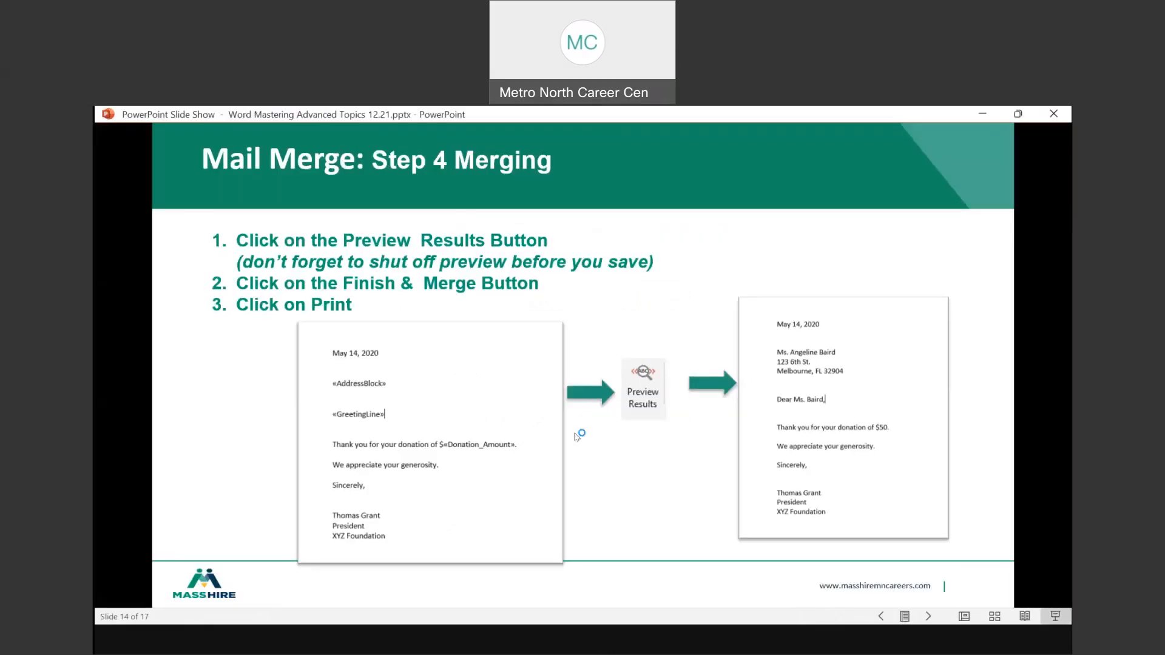
scroll(639, 395, "up", 3)
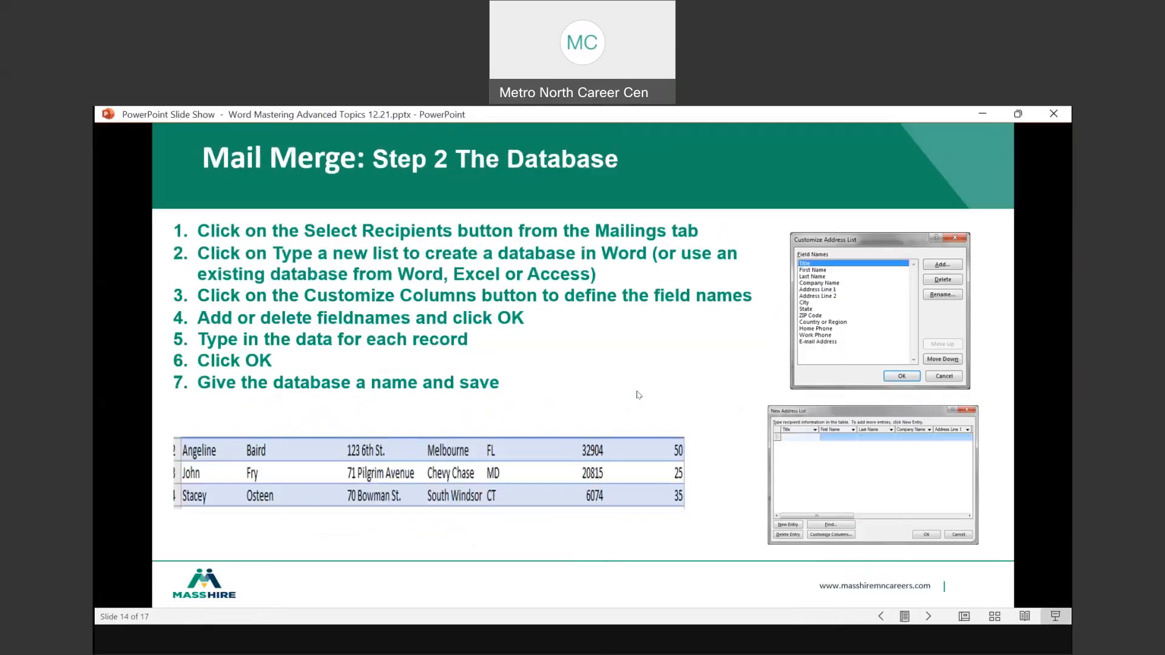
scroll(625, 369, "up", 1)
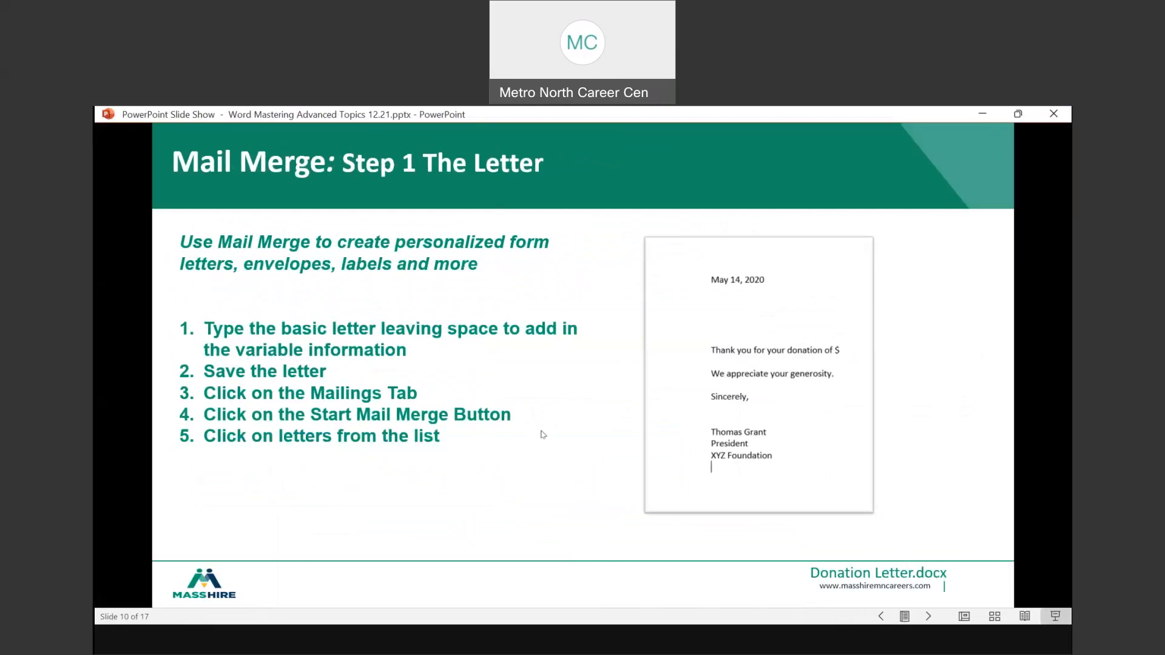
scroll(543, 434, "down", 1)
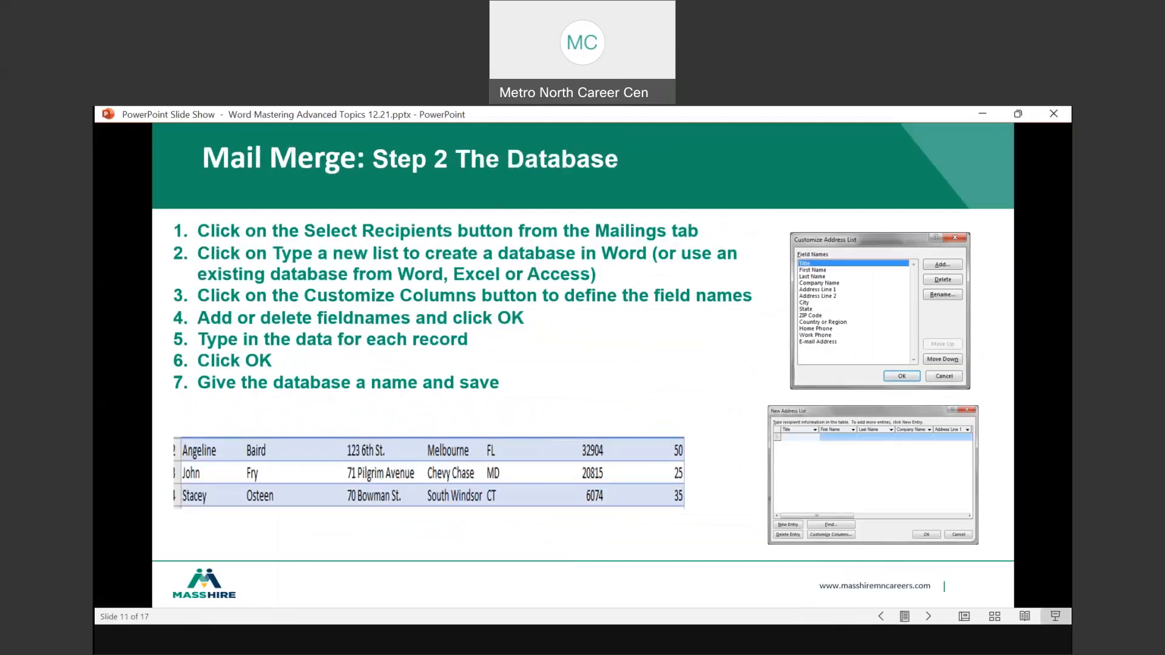
key("Right")
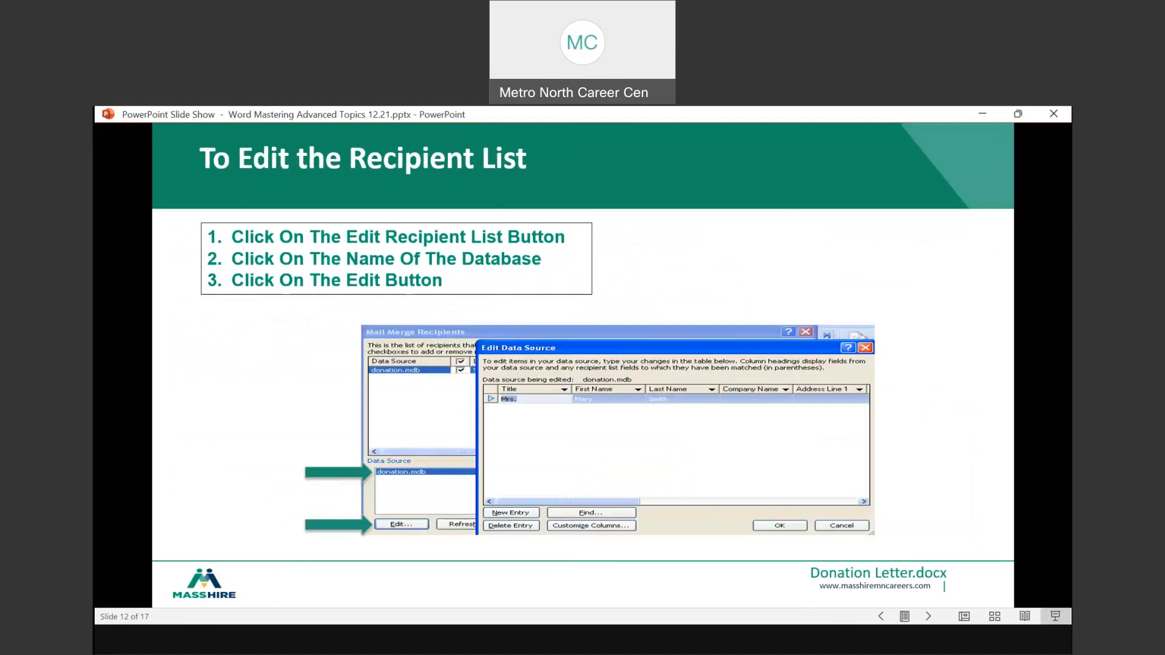
key("Right")
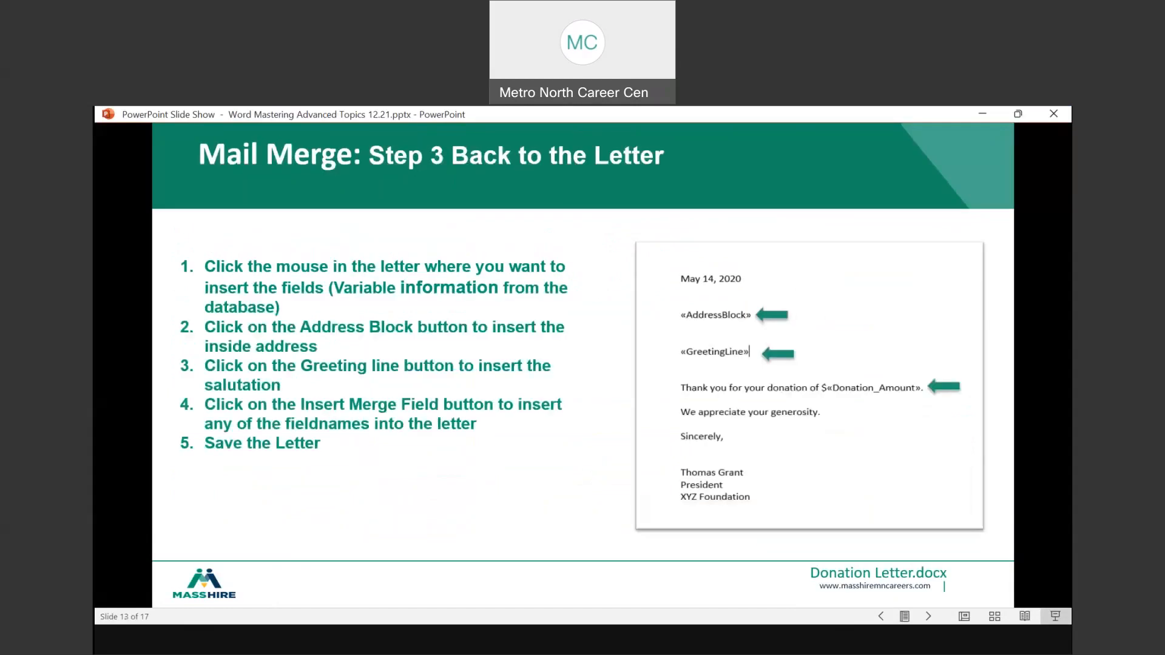